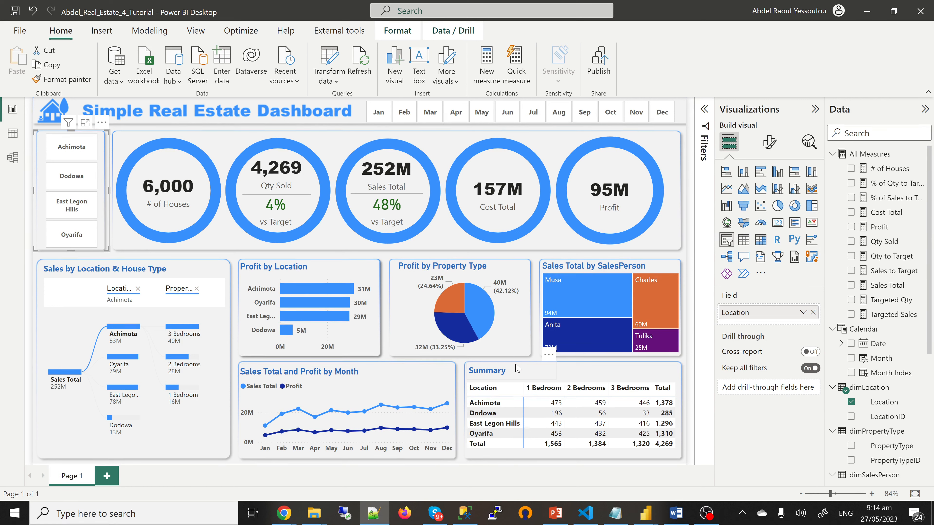
- Review the project task list in Notepad and switch to the empty real estate tutorial report in Power BI Desktop
{"action": "left_click", "coordinate": [617, 517]}
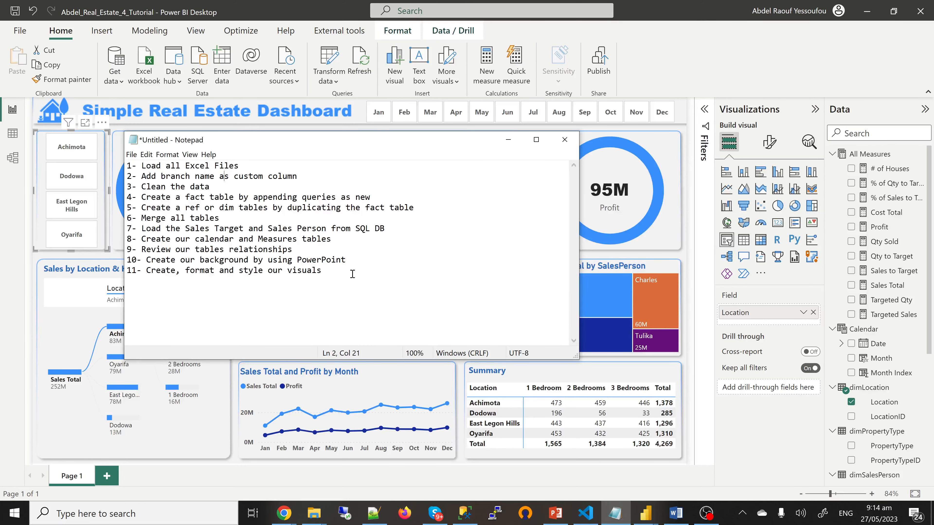
{"action": "left_click", "coordinate": [646, 513]}
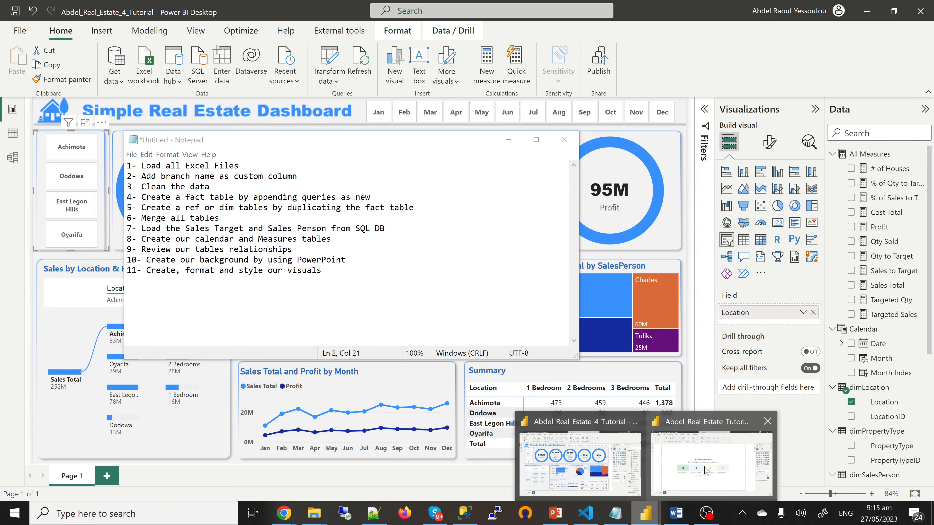
{"action": "left_click", "coordinate": [714, 460]}
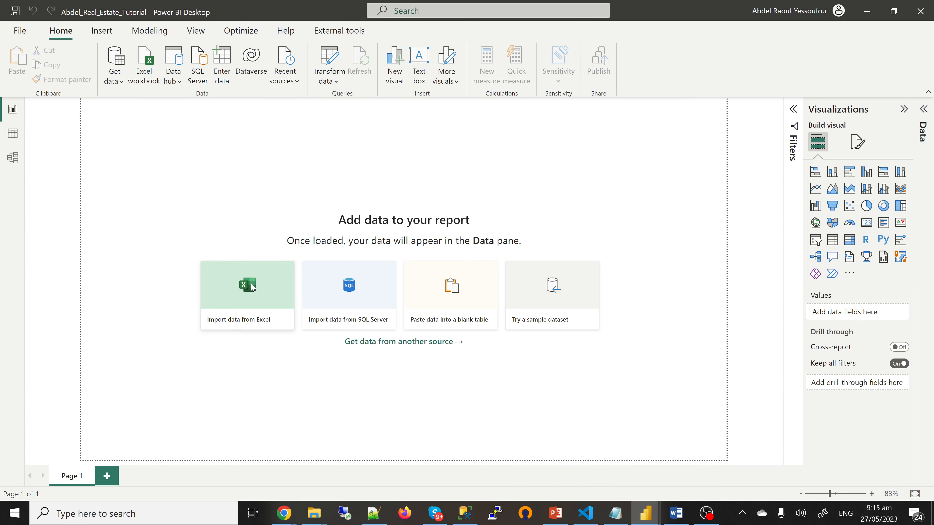
- Import Sheet1 of the Achimota.xlsx workbook and open it in Power Query Editor for transformation
{"action": "left_click", "coordinate": [253, 287]}
{"action": "left_click", "coordinate": [157, 89]}
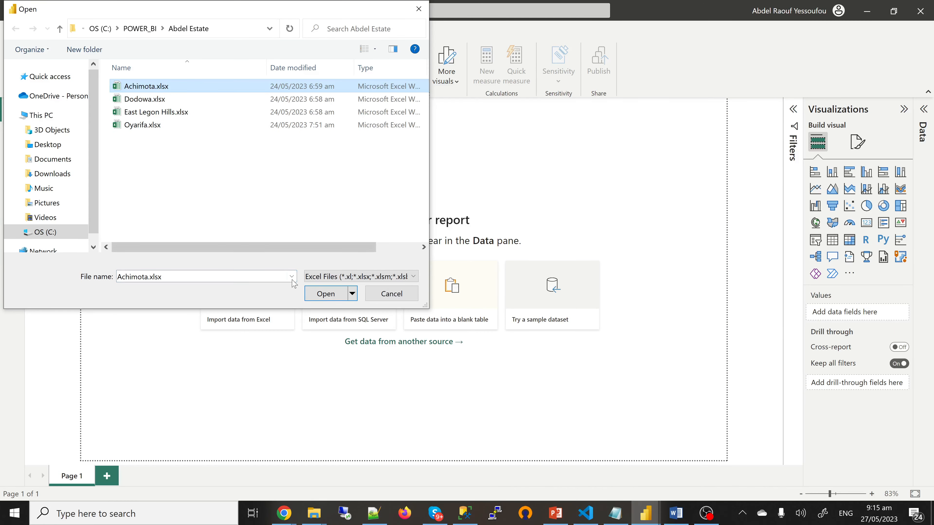
{"action": "left_click", "coordinate": [325, 294]}
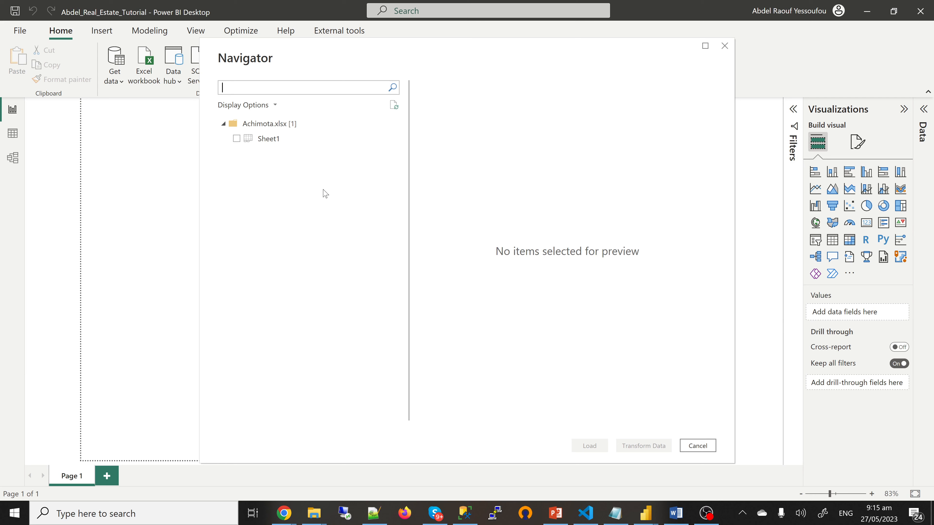
{"action": "left_click", "coordinate": [233, 141]}
{"action": "left_click", "coordinate": [237, 139]}
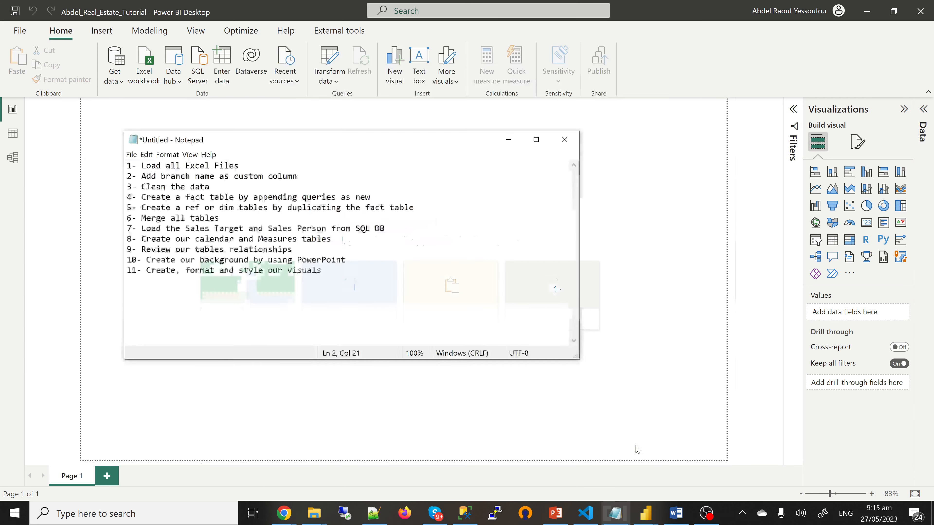
{"action": "left_click", "coordinate": [508, 140]}
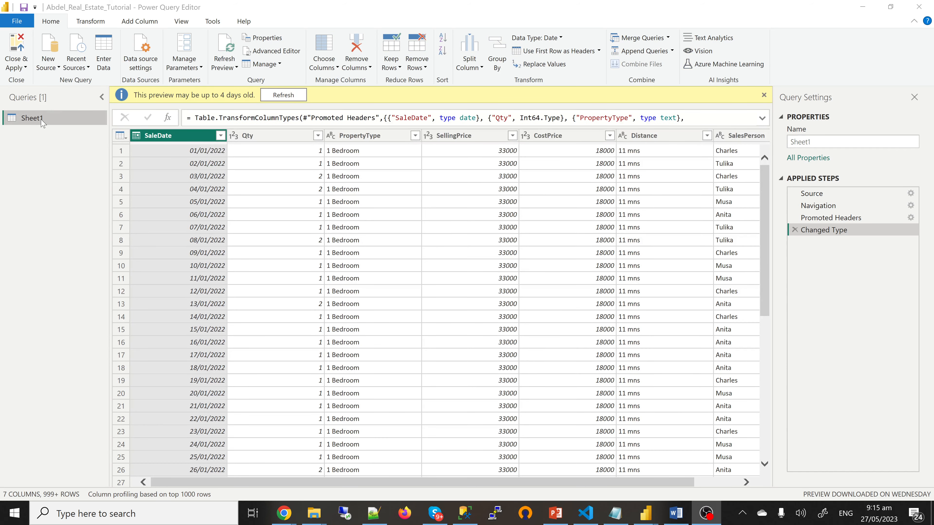
- Rename the imported Sheet1 query as Achimota
{"action": "double_click", "coordinate": [41, 118]}
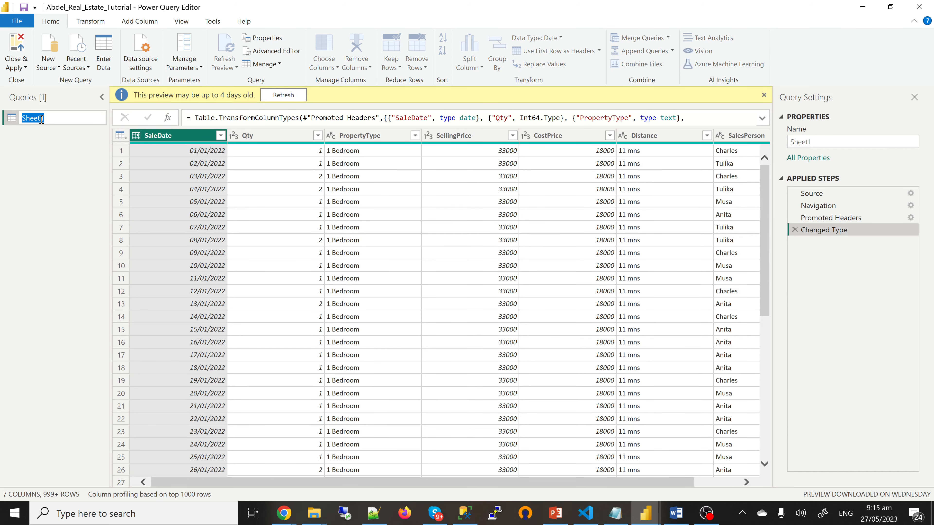
{"action": "type", "text": "Achimota"}
{"action": "key", "text": "Return"}
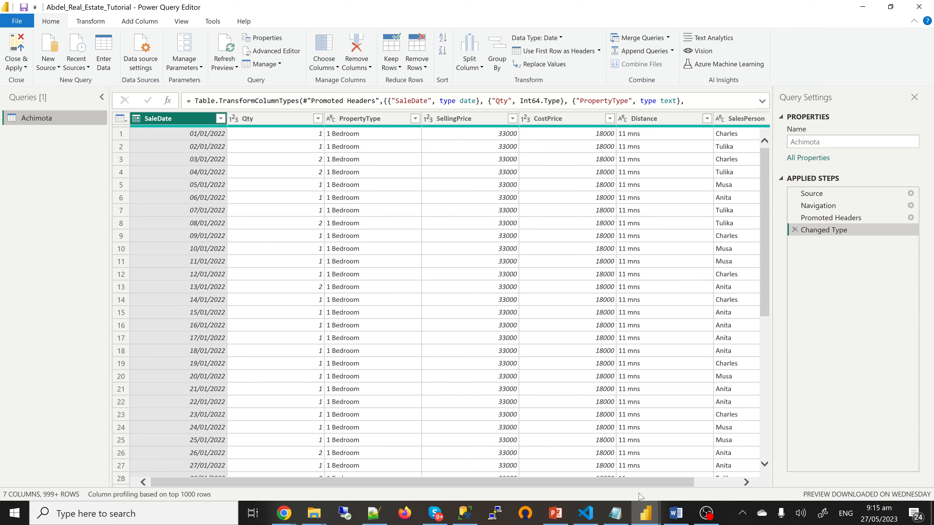
- Add a custom column named Location to the Achimota query with the formula "Achimota"
{"action": "left_click_drag", "start_coordinate": [655, 486], "coordinate": [739, 485]}
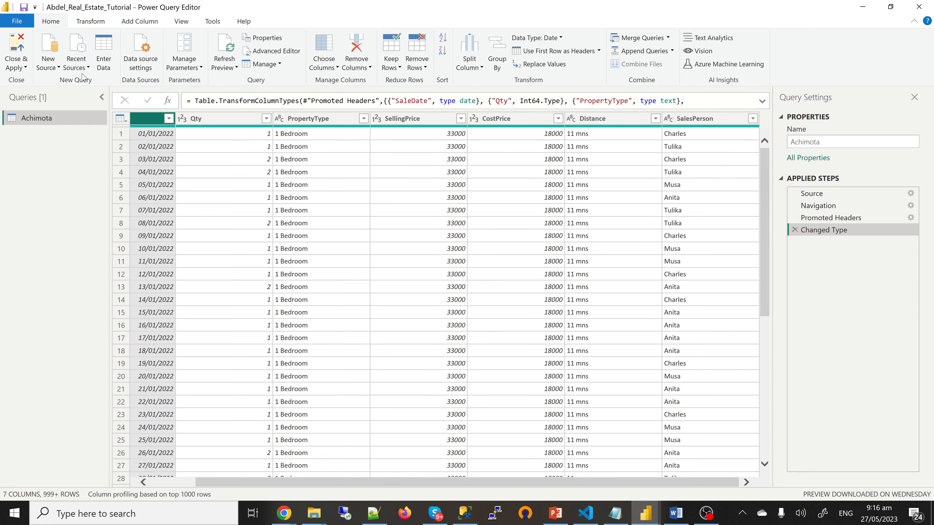
{"action": "left_click", "coordinate": [152, 24]}
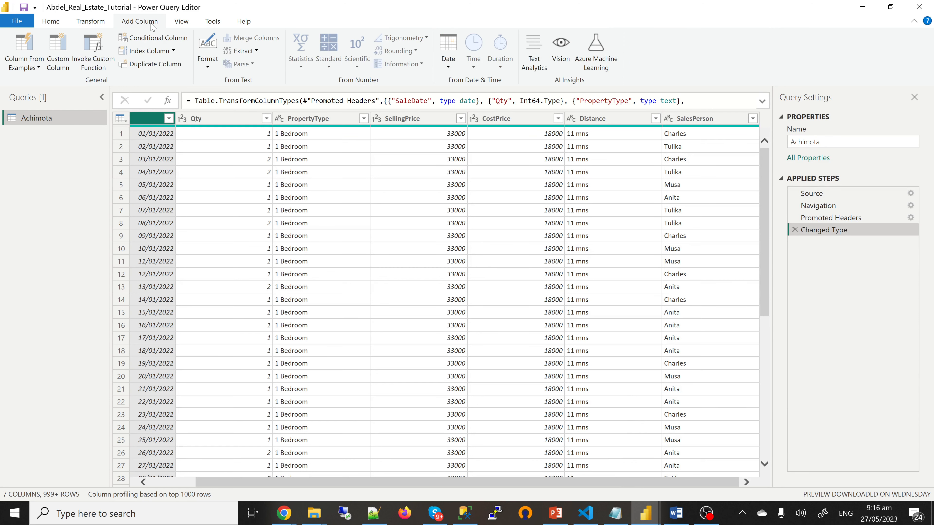
{"action": "left_click", "coordinate": [60, 59]}
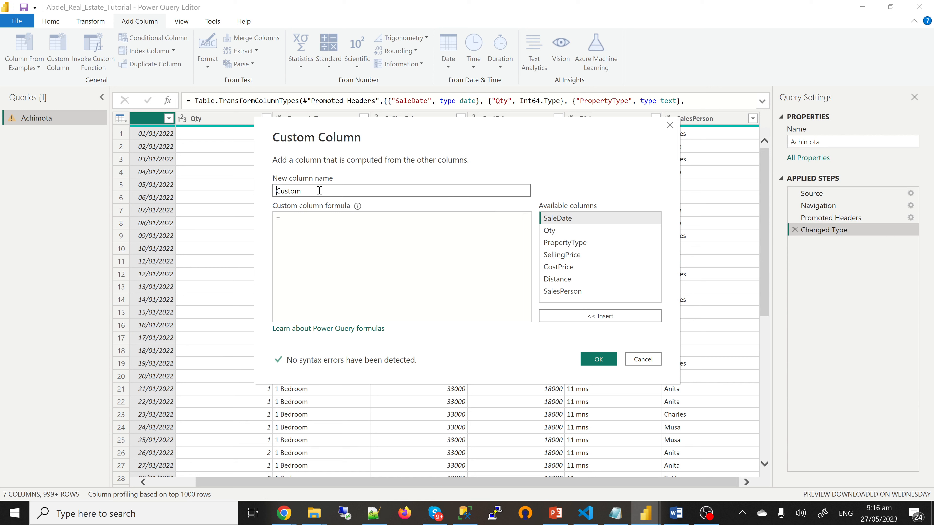
{"action": "double_click", "coordinate": [320, 191]}
{"action": "key", "text": "BackSpace"}
{"action": "type", "text": "Location"}
{"action": "left_click", "coordinate": [310, 221]}
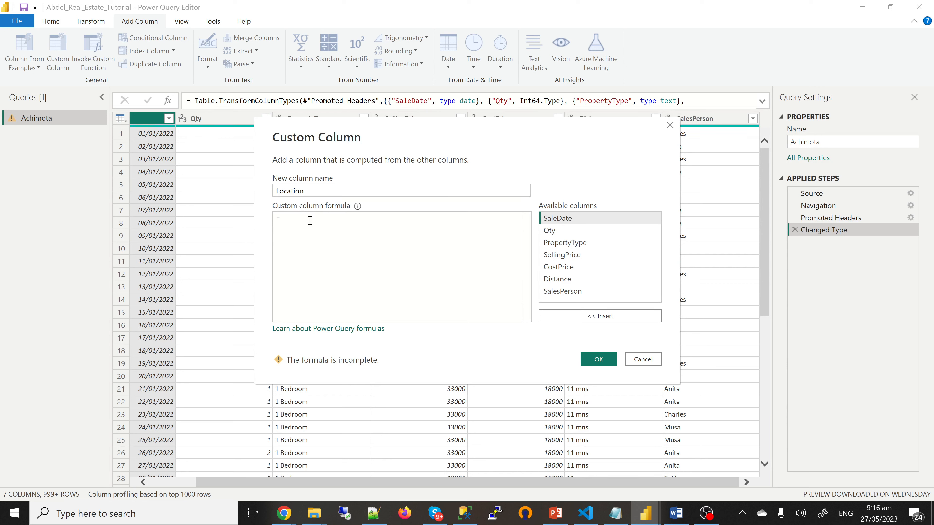
{"action": "type", "text": "\"\"Ach"}
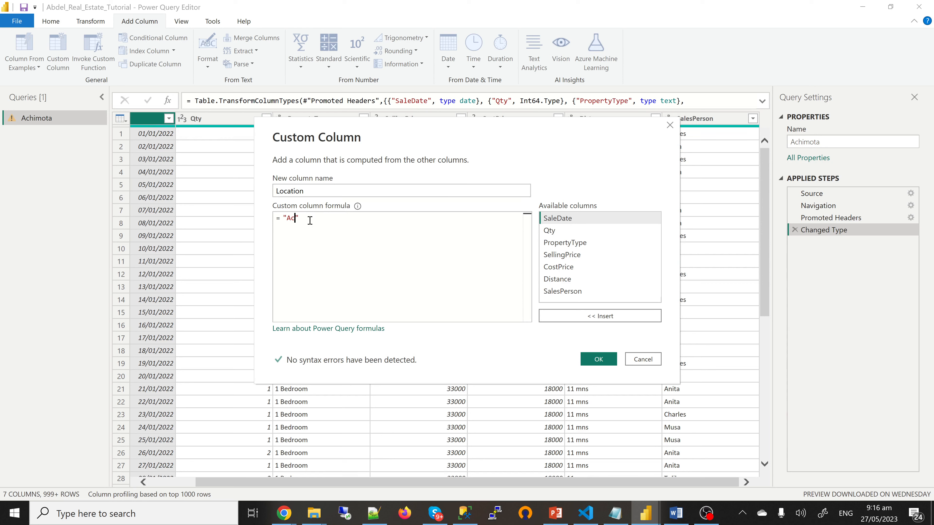
{"action": "type", "text": "imota"}
{"action": "left_click", "coordinate": [598, 360]}
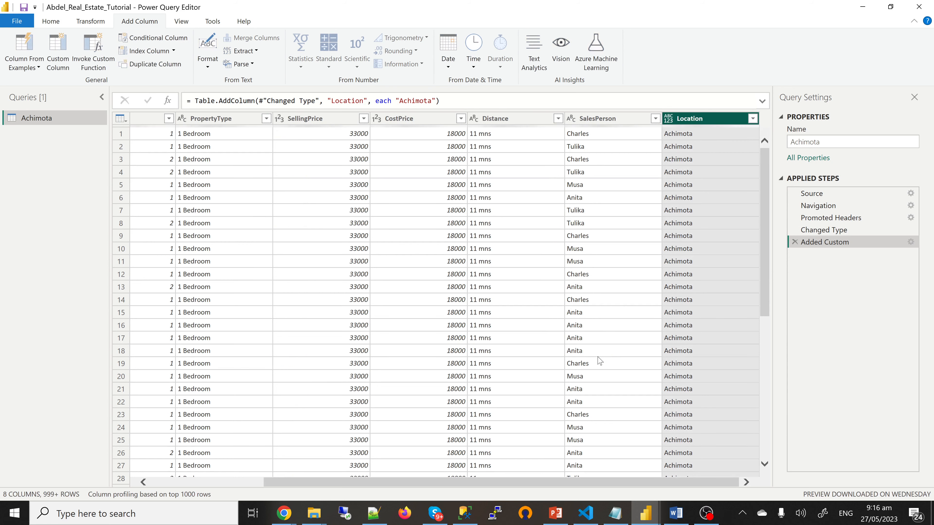
- Import Sheet1 of the Dodowa.xlsx workbook as a new query
{"action": "left_click_drag", "start_coordinate": [416, 484], "coordinate": [299, 483]}
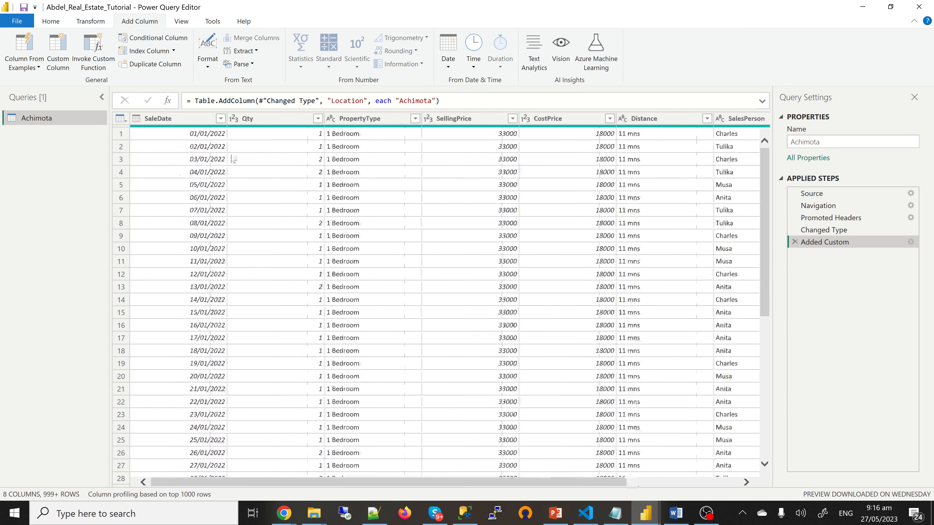
{"action": "left_click", "coordinate": [49, 23]}
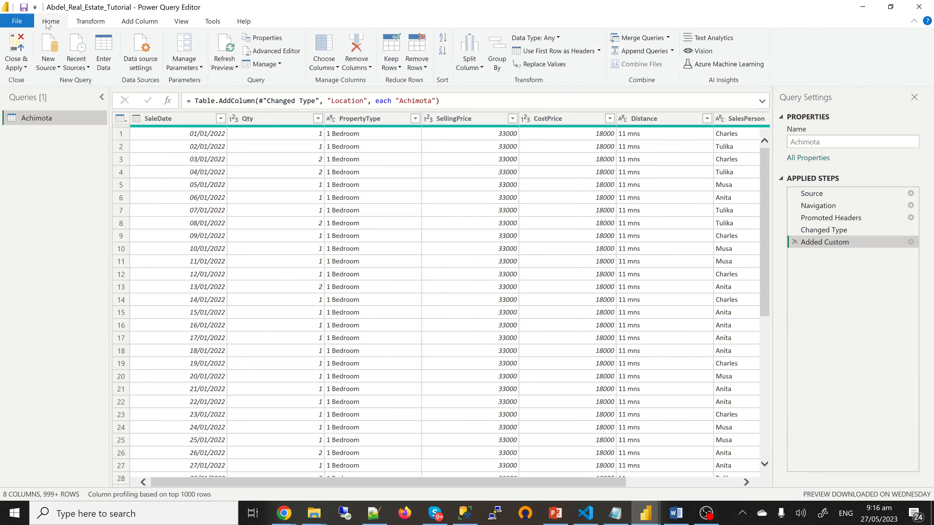
{"action": "left_click", "coordinate": [52, 67]}
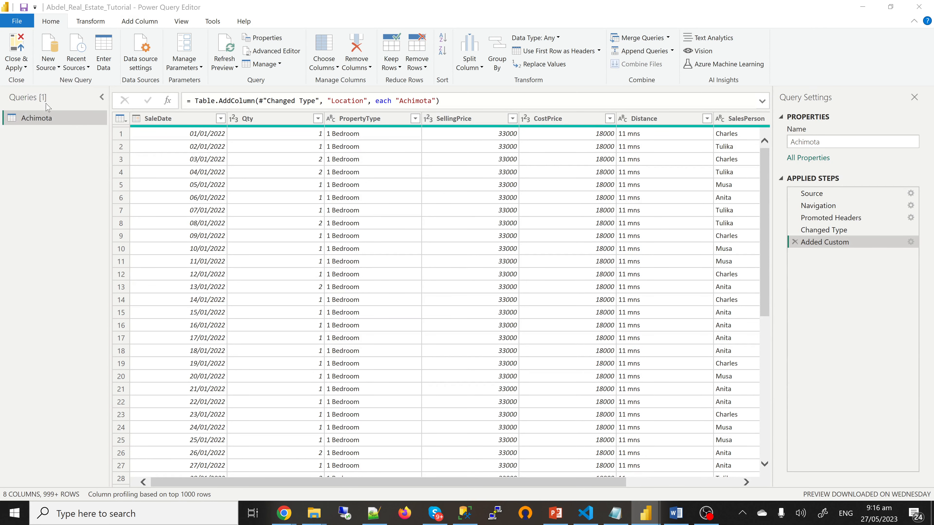
{"action": "left_click", "coordinate": [140, 102]}
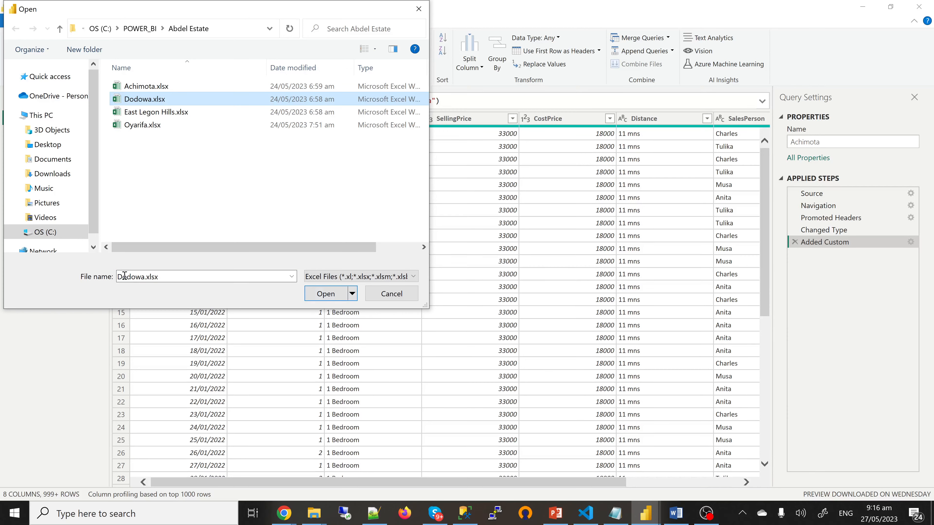
{"action": "left_click", "coordinate": [145, 277]}
{"action": "double_click", "coordinate": [145, 277]}
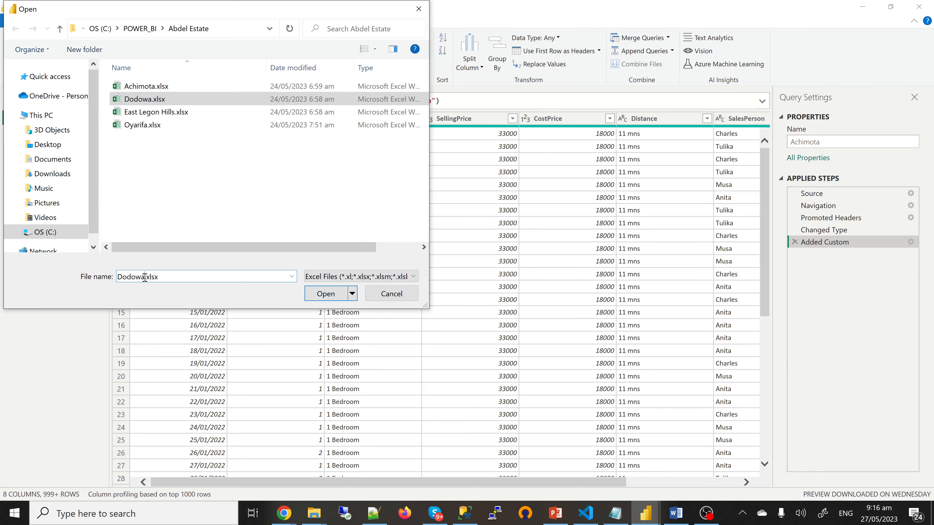
{"action": "left_click", "coordinate": [136, 104]}
{"action": "left_click", "coordinate": [135, 100]}
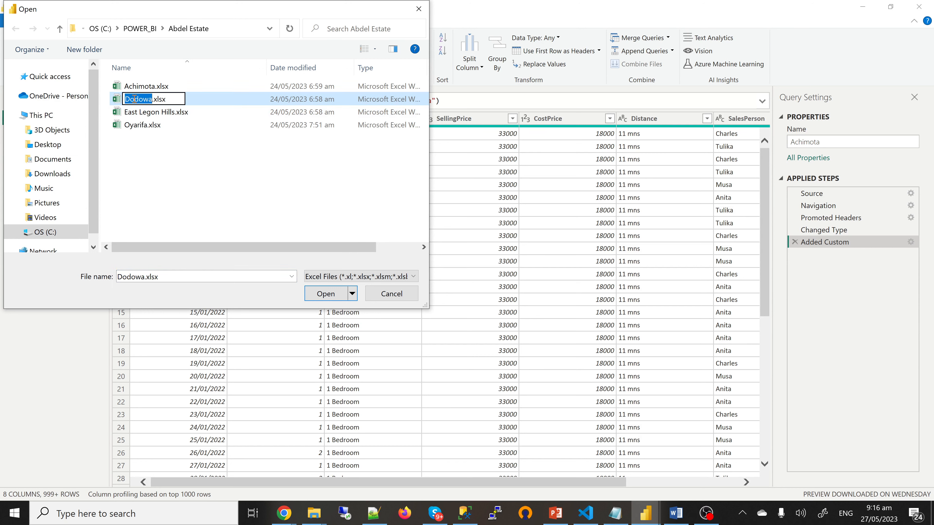
{"action": "left_click", "coordinate": [327, 295]}
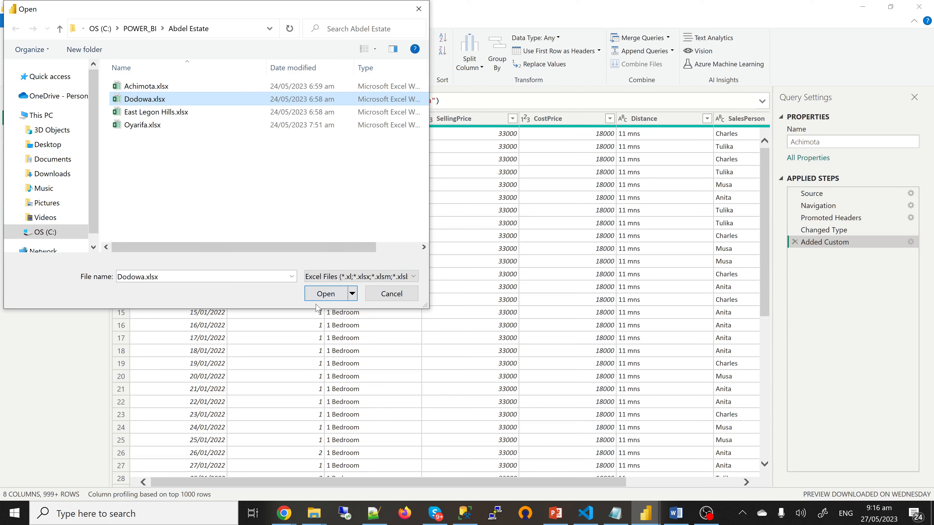
{"action": "left_click", "coordinate": [319, 296]}
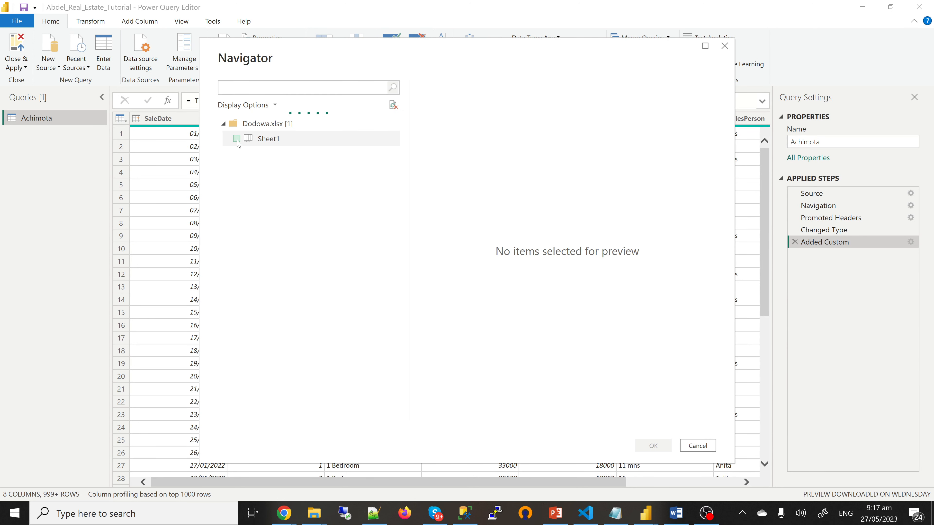
{"action": "left_click", "coordinate": [237, 139]}
{"action": "left_click", "coordinate": [653, 446]}
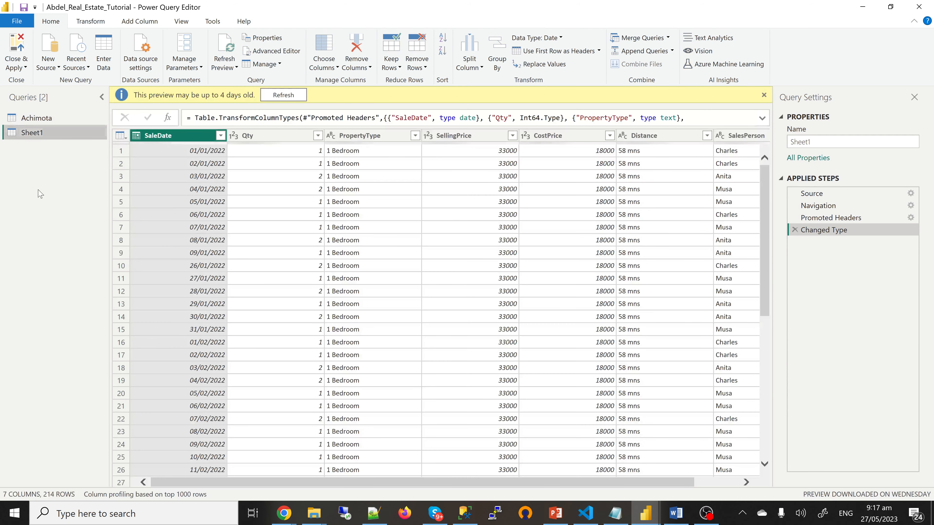
- Rename the new Sheet1 query as Dodowa
{"action": "double_click", "coordinate": [31, 132]}
{"action": "type", "text": "Dodowa"}
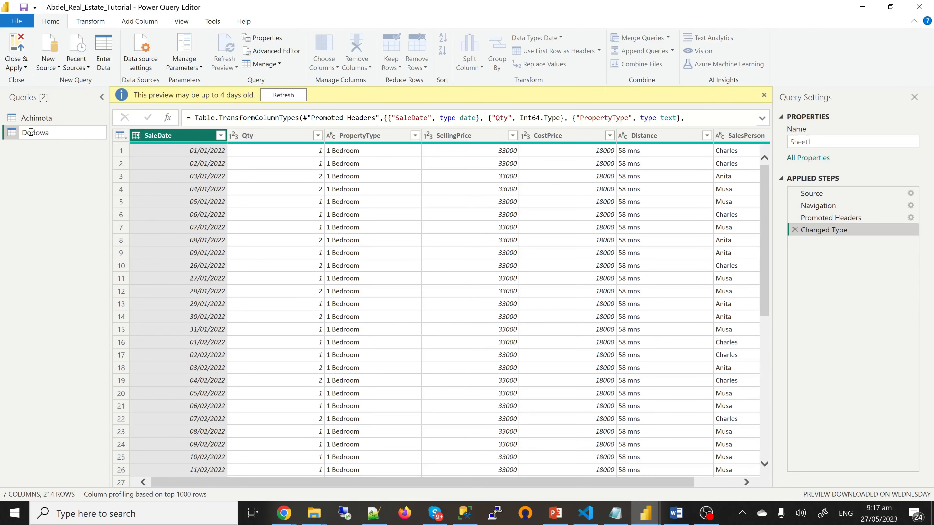
{"action": "key", "text": "Return"}
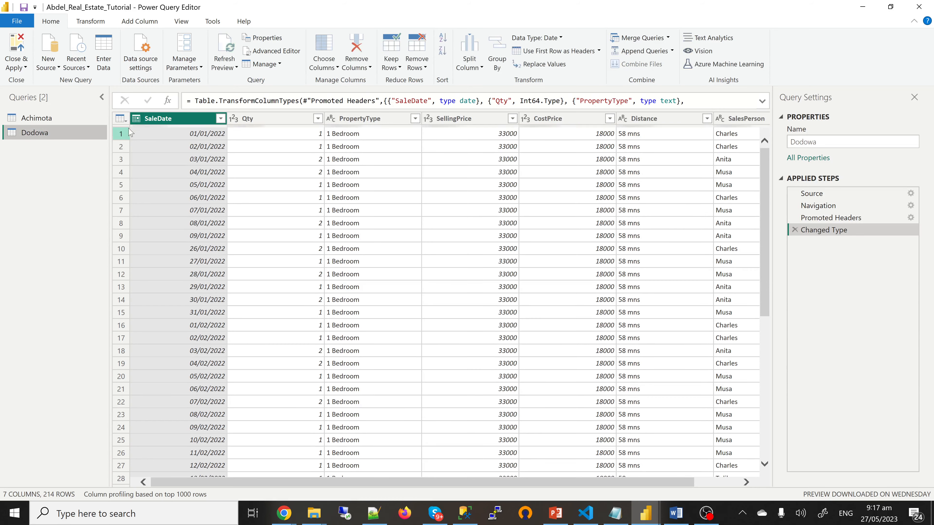
- Add a custom column named Location to the Dodowa query with the formula "Dodowa"
{"action": "left_click", "coordinate": [135, 26]}
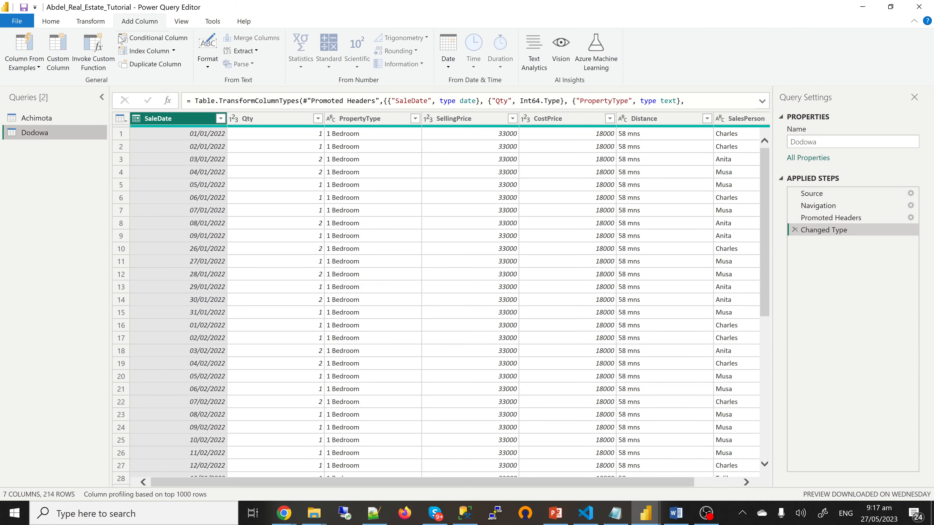
{"action": "left_click", "coordinate": [62, 61]}
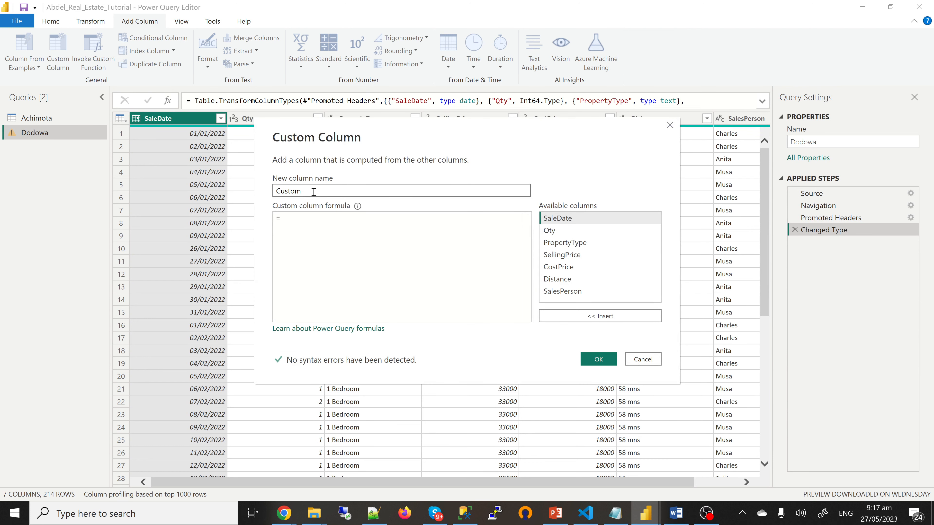
{"action": "type", "text": "Location"}
{"action": "left_click", "coordinate": [298, 219]}
{"action": "type", "text": "\"Dodowa"}
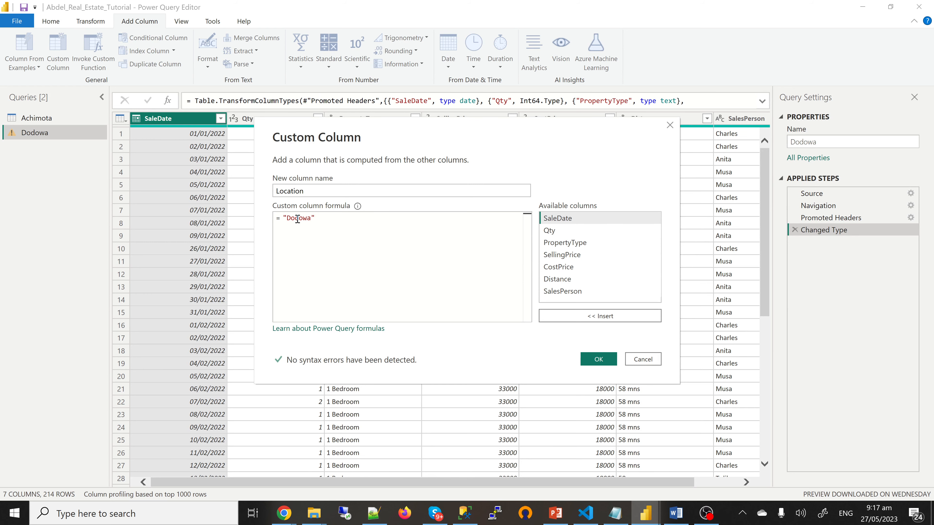
{"action": "left_click", "coordinate": [599, 359]}
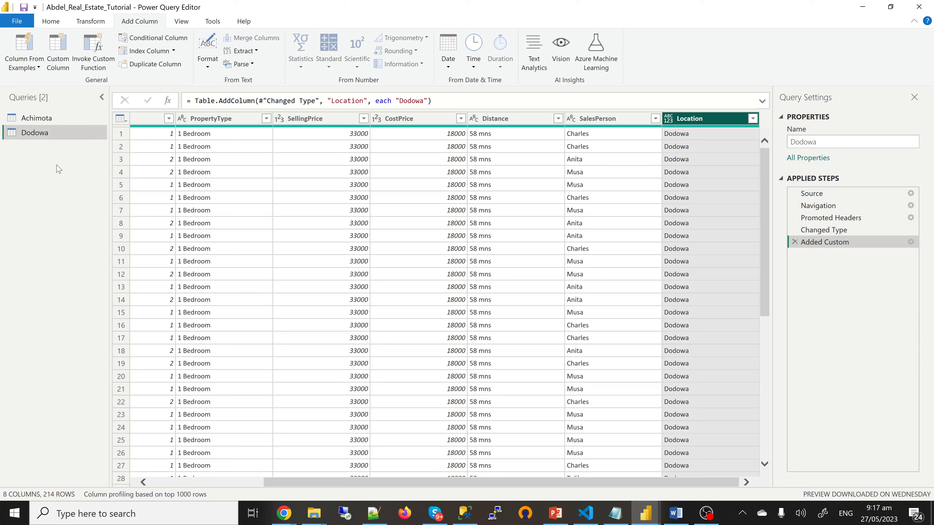
{"action": "left_click", "coordinate": [59, 65]}
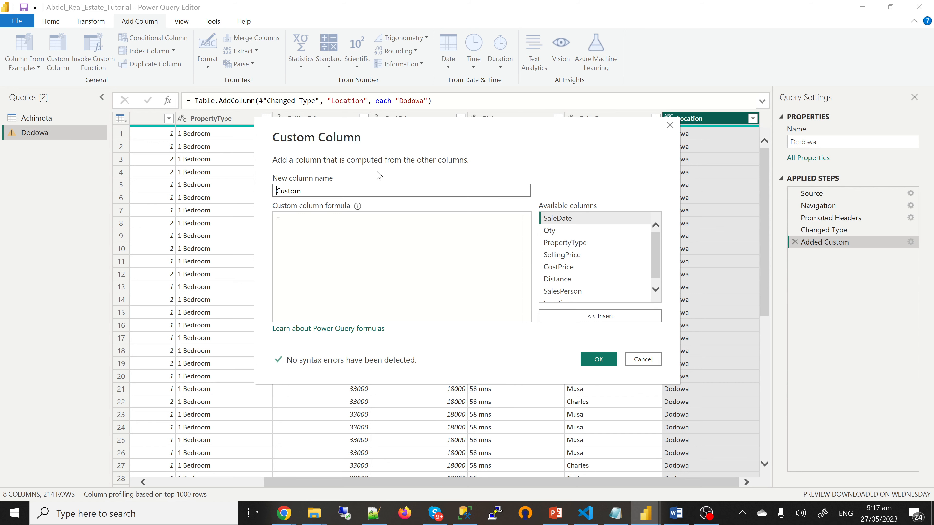
{"action": "left_click", "coordinate": [643, 359]}
- Import Sheet1 of the East Legon Hills.xlsx workbook as a new query
{"action": "left_click", "coordinate": [52, 21]}
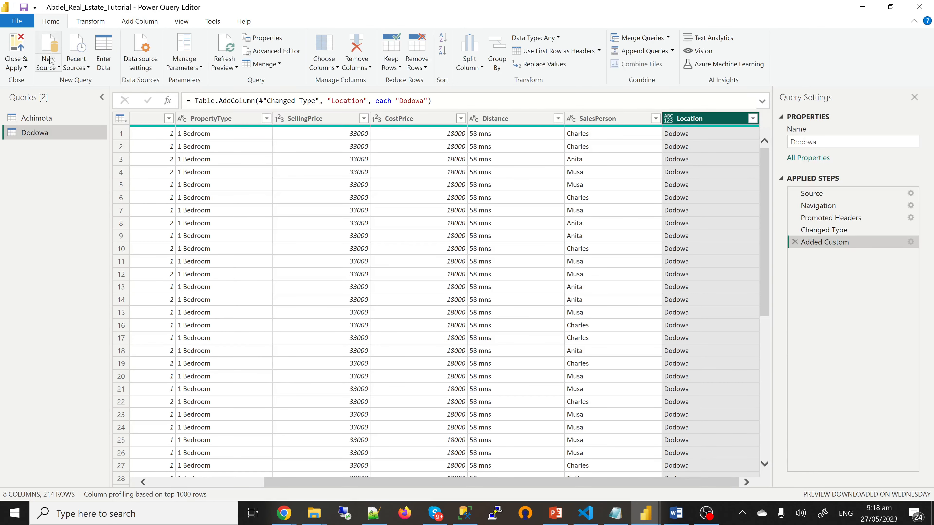
{"action": "left_click", "coordinate": [48, 66]}
{"action": "left_click", "coordinate": [47, 105]}
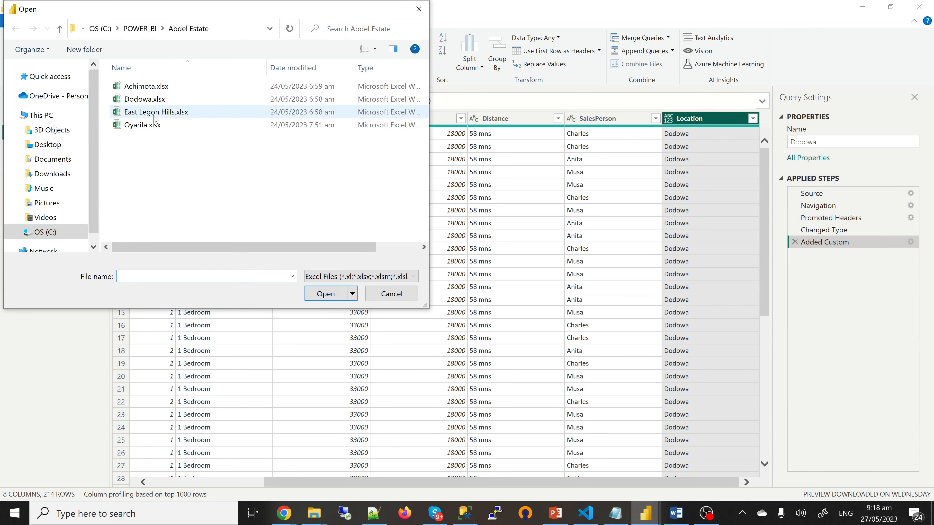
{"action": "left_click", "coordinate": [156, 114]}
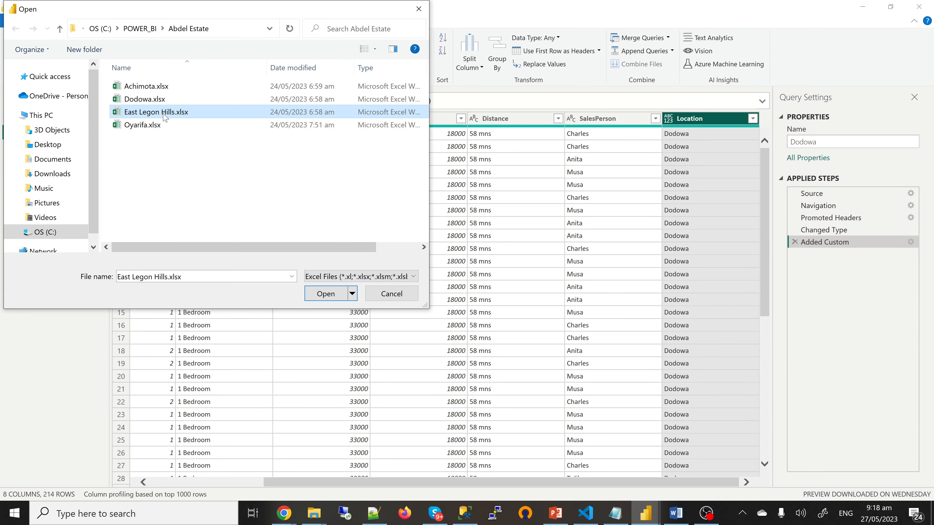
{"action": "left_click", "coordinate": [163, 113]}
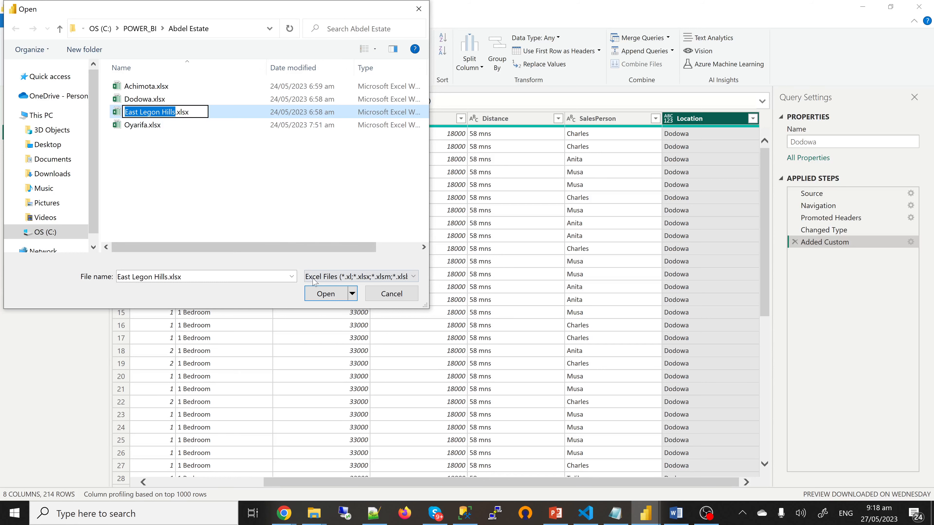
{"action": "left_click", "coordinate": [327, 292]}
{"action": "left_click", "coordinate": [322, 297]}
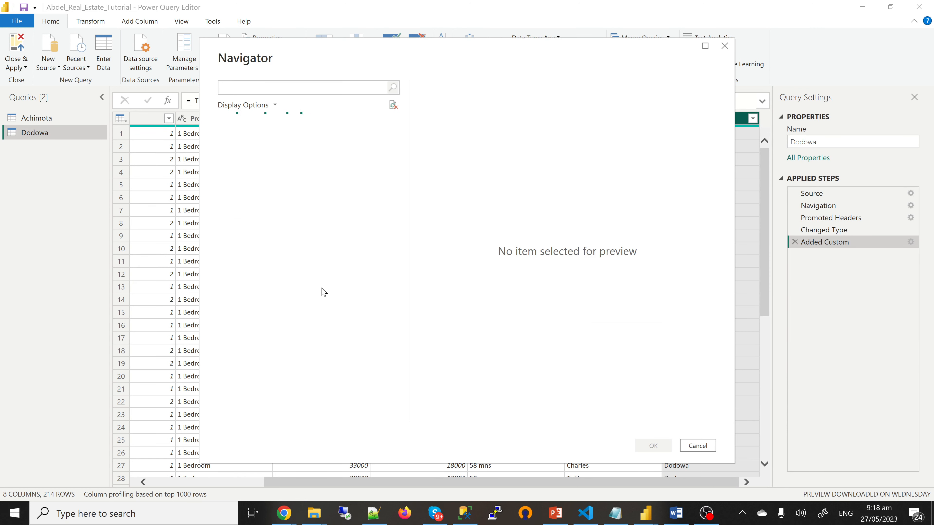
{"action": "left_click", "coordinate": [237, 139]}
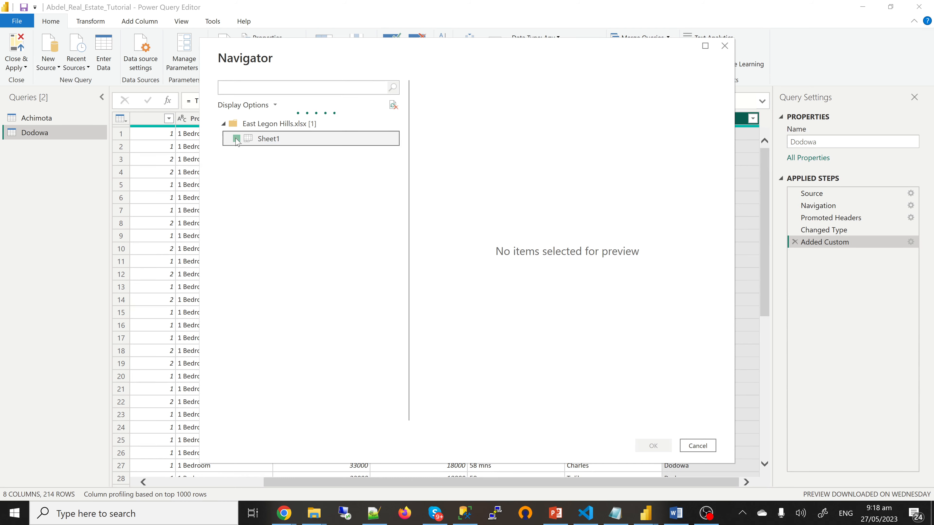
{"action": "left_click", "coordinate": [652, 446]}
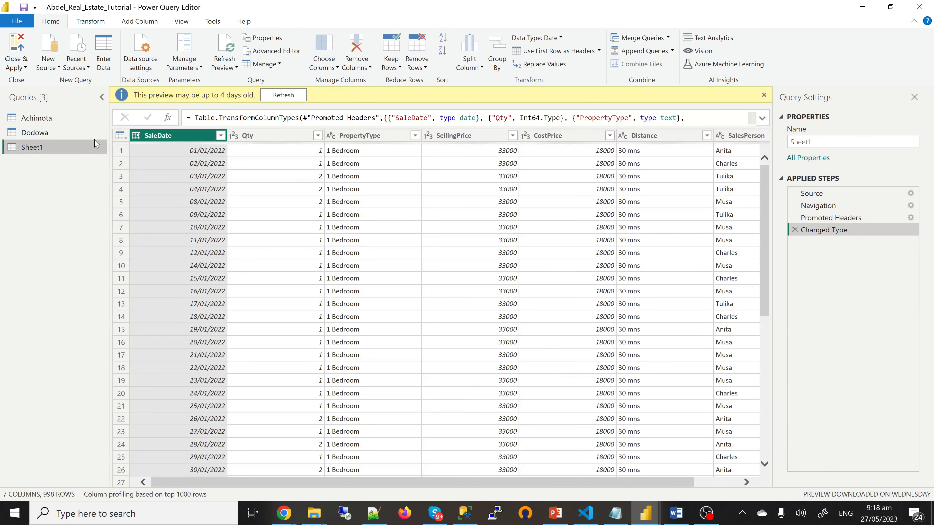
- Rename the new Sheet1 query as East Legon Hills
{"action": "double_click", "coordinate": [29, 147]}
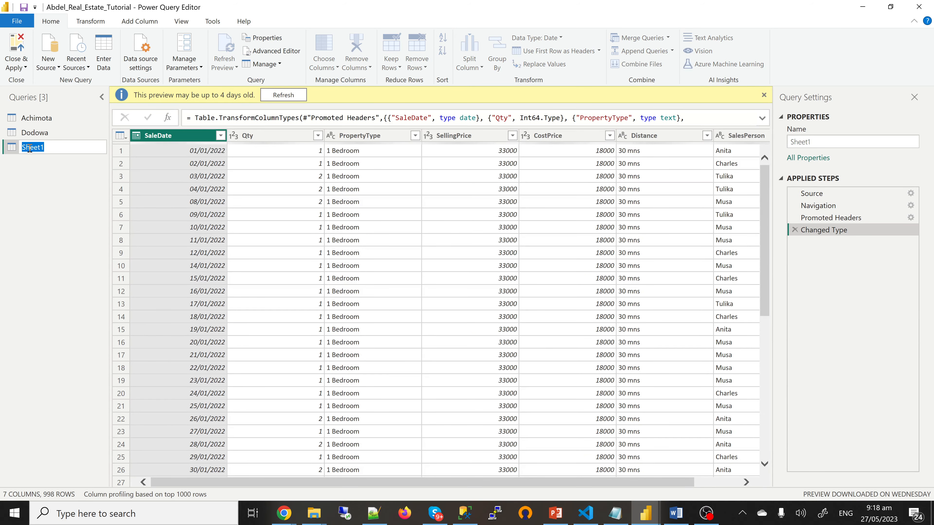
{"action": "type", "text": "East Legon Hills"}
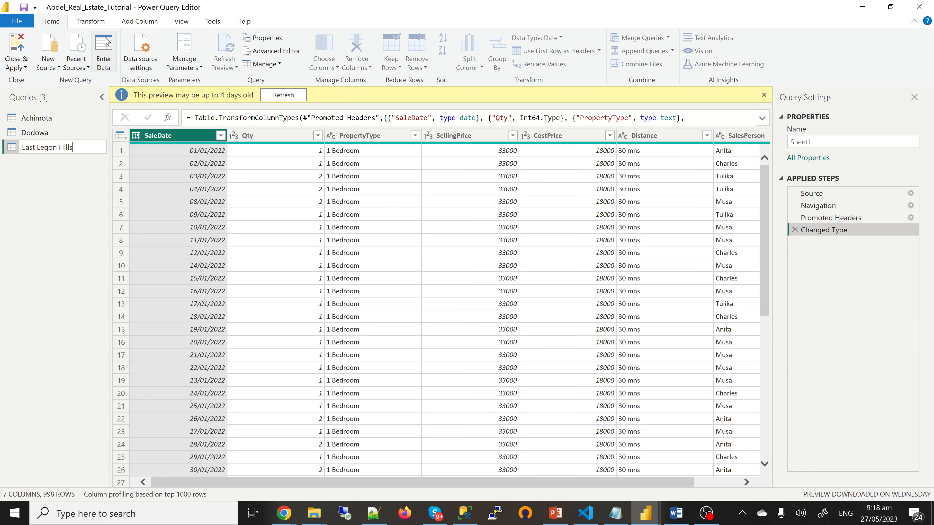
{"action": "left_click", "coordinate": [144, 24]}
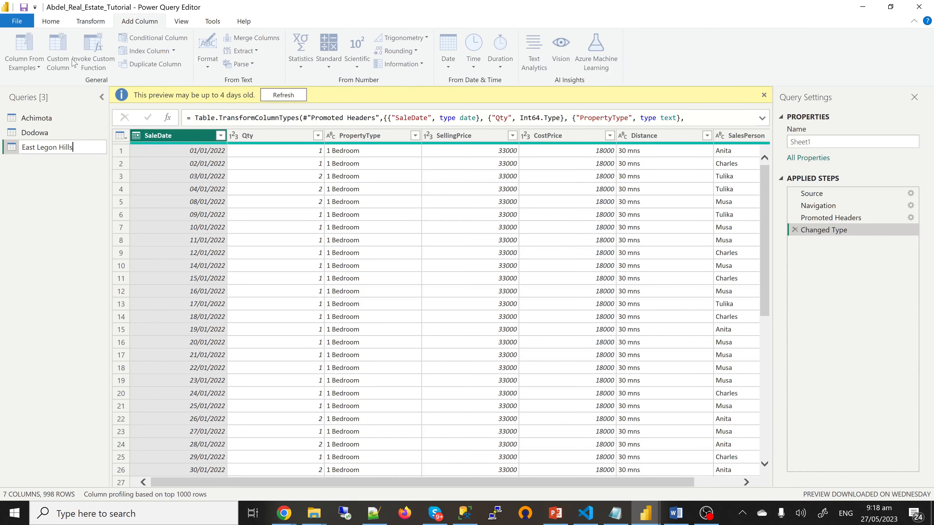
{"action": "left_click", "coordinate": [57, 205]}
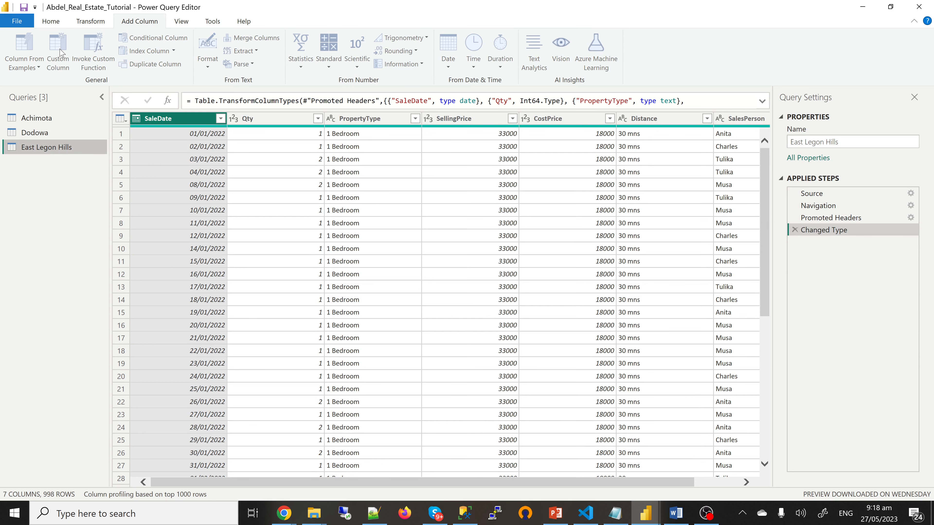
- Add a custom column named Location to the East Legon Hills query with the formula "East Legon Hills"
{"action": "left_click", "coordinate": [61, 53]}
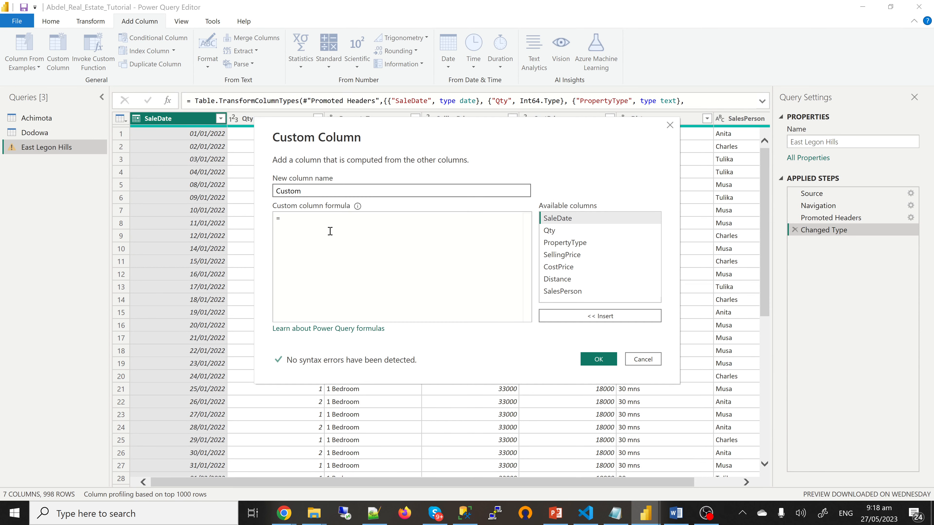
{"action": "left_click_drag", "start_coordinate": [310, 192], "coordinate": [270, 194]}
{"action": "type", "text": "Location"}
{"action": "left_click", "coordinate": [310, 218]}
{"action": "type", "text": "\"East Legon Hills"}
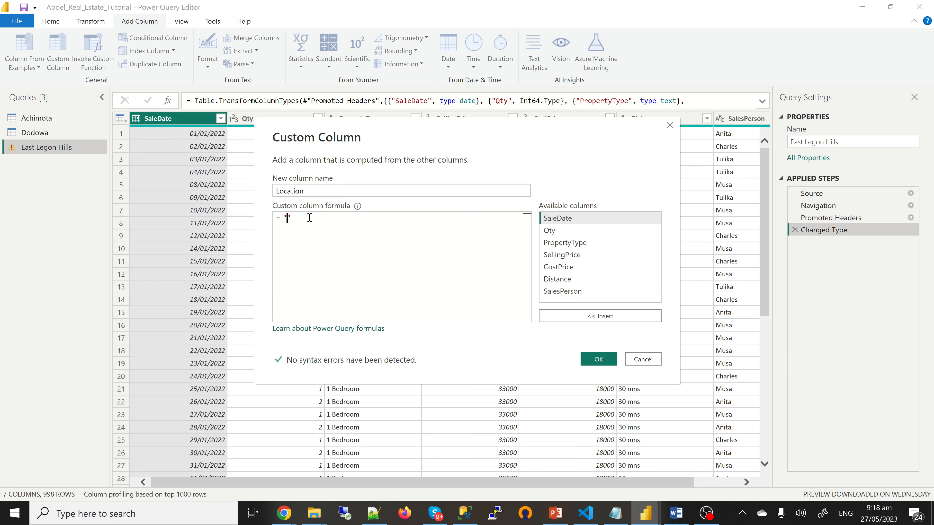
{"action": "left_click", "coordinate": [600, 360]}
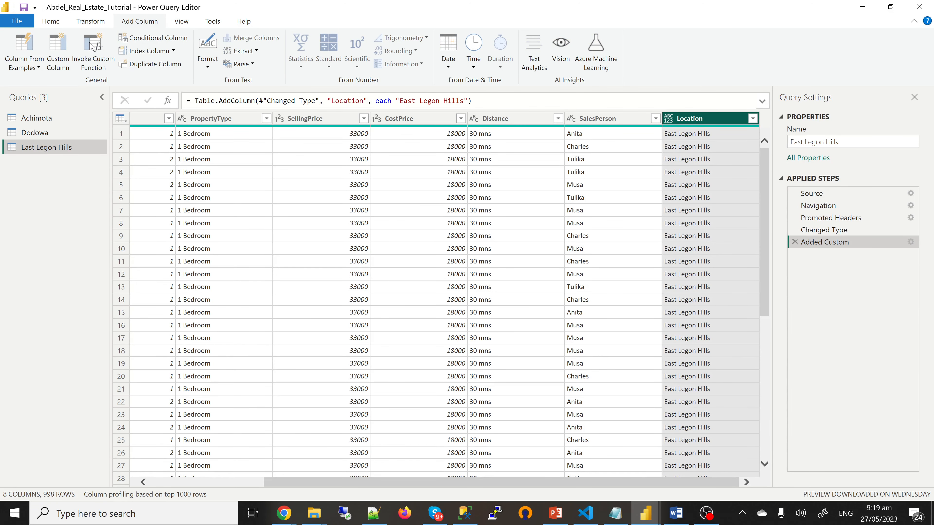
- Import Sheet1 of the Oyarifa.xlsx workbook as a new query
{"action": "left_click", "coordinate": [53, 22]}
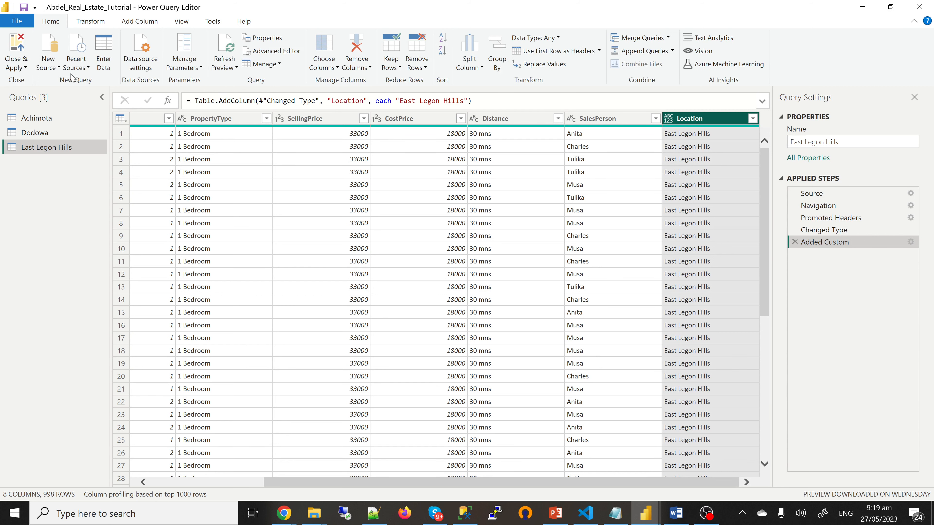
{"action": "left_click", "coordinate": [54, 68]}
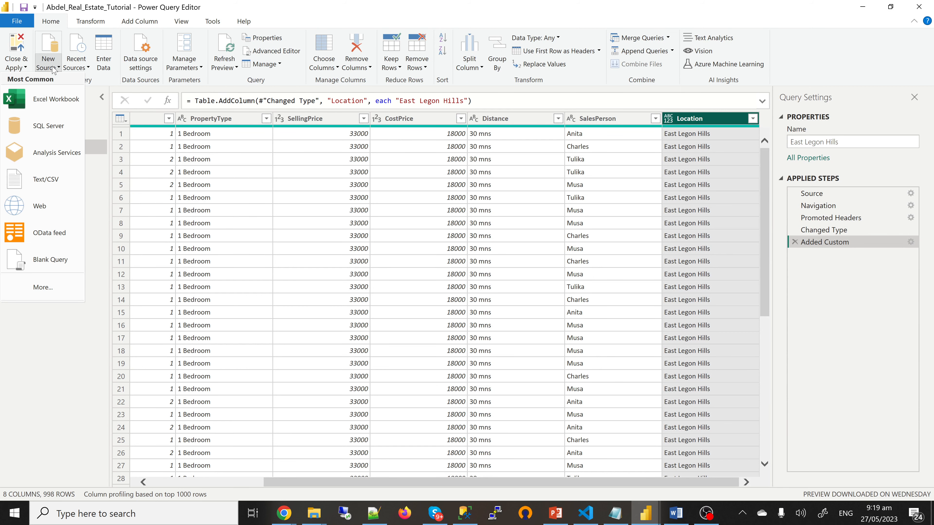
{"action": "left_click", "coordinate": [50, 104]}
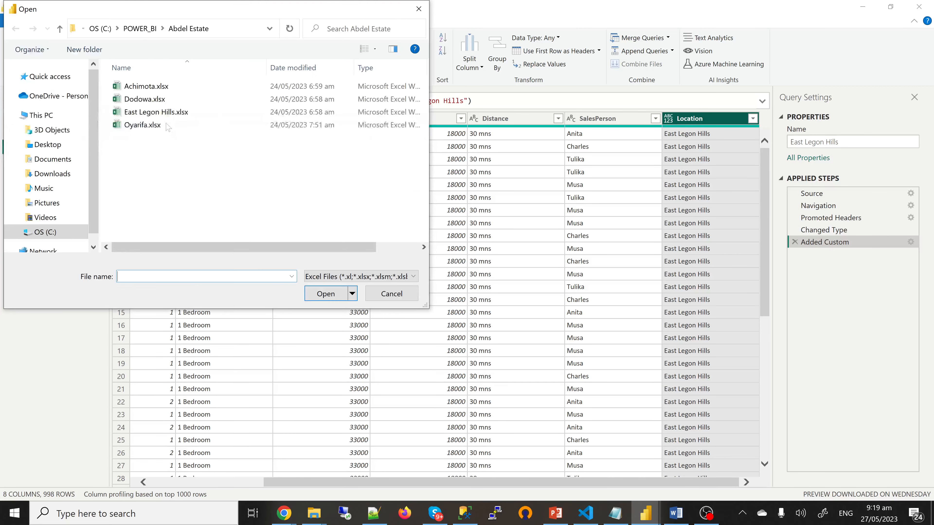
{"action": "left_click", "coordinate": [149, 125]}
{"action": "left_click", "coordinate": [329, 296]}
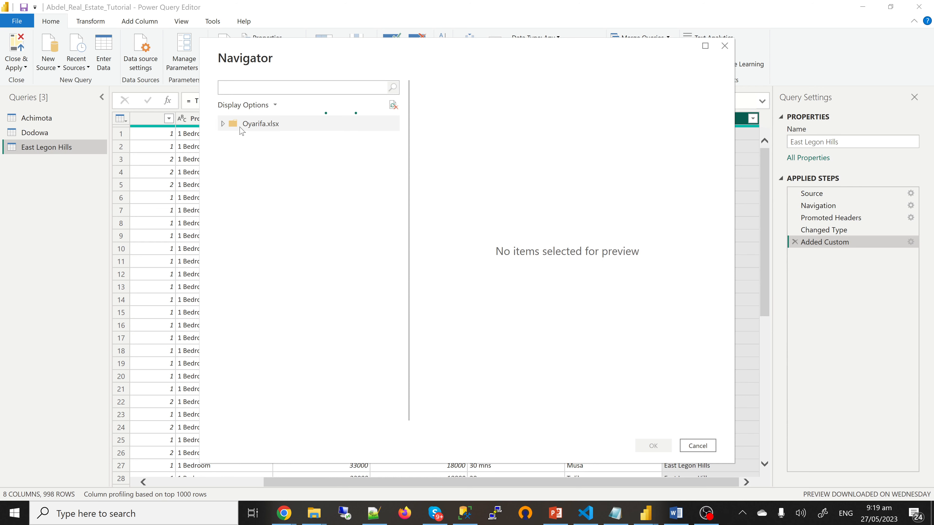
{"action": "left_click", "coordinate": [237, 139]}
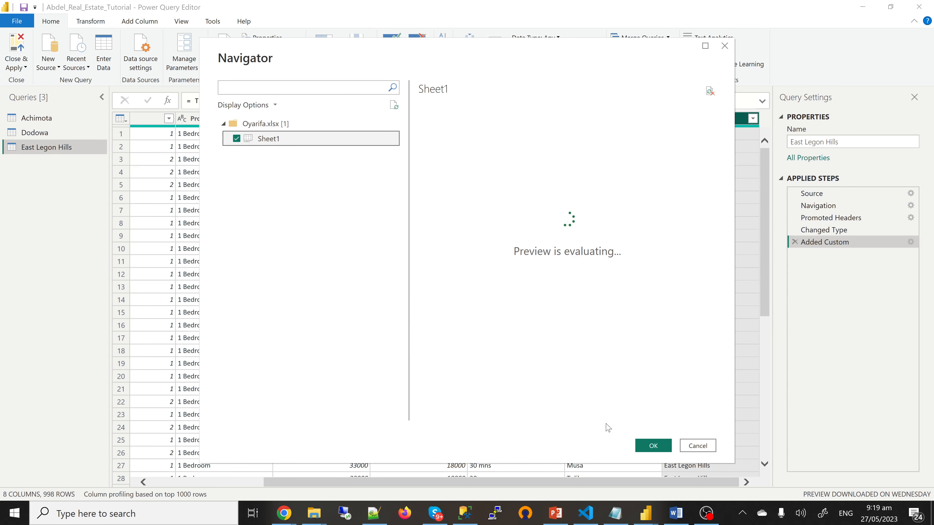
{"action": "left_click", "coordinate": [652, 447]}
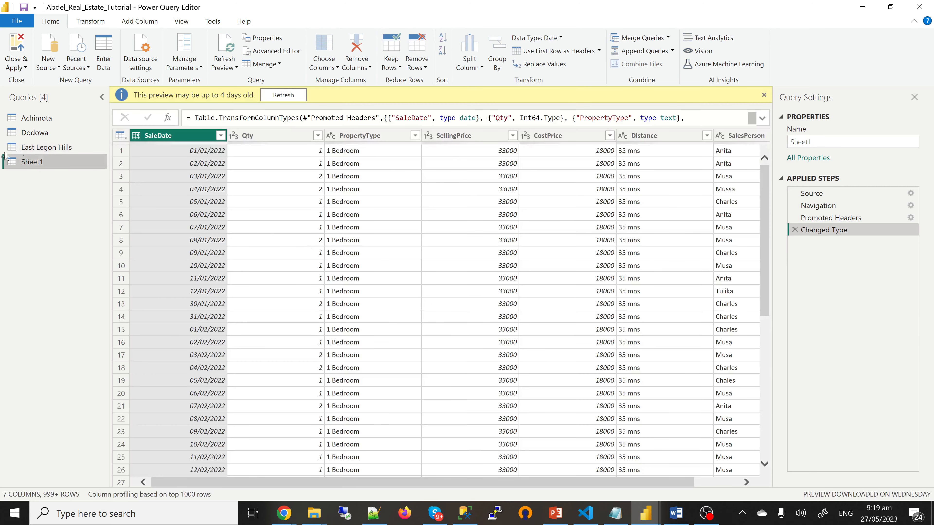
- Rename the new Sheet1 query as Oyarifa
{"action": "double_click", "coordinate": [37, 162]}
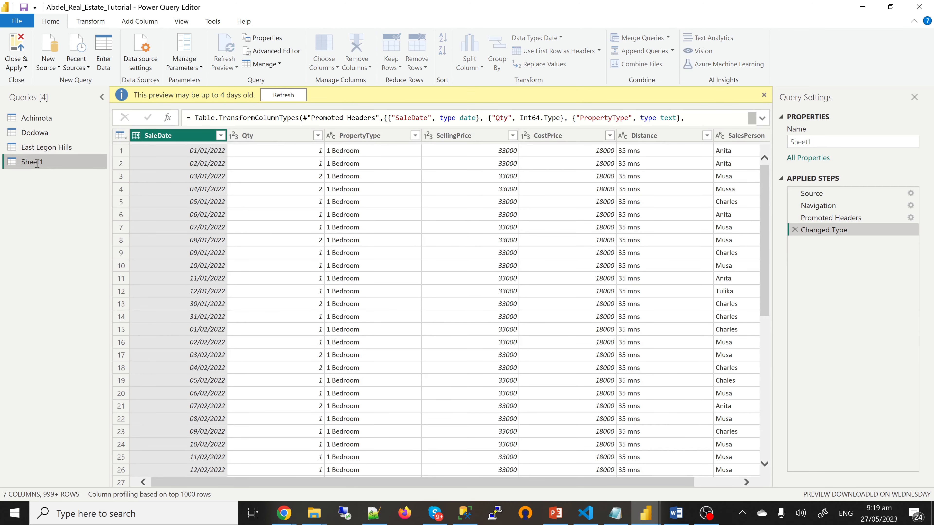
{"action": "type", "text": "East Legon Hills"}
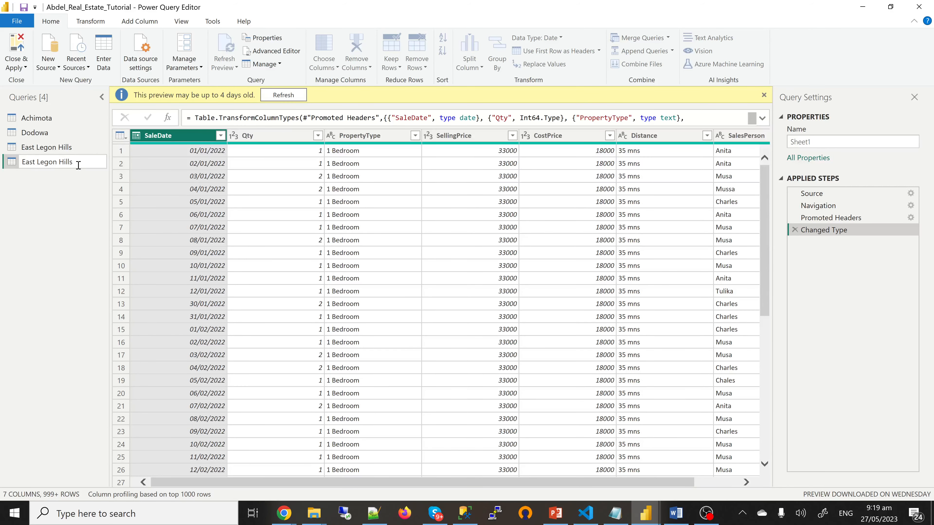
{"action": "key", "text": "ctrl+a"}
{"action": "type", "text": "O"}
{"action": "key", "text": "Return"}
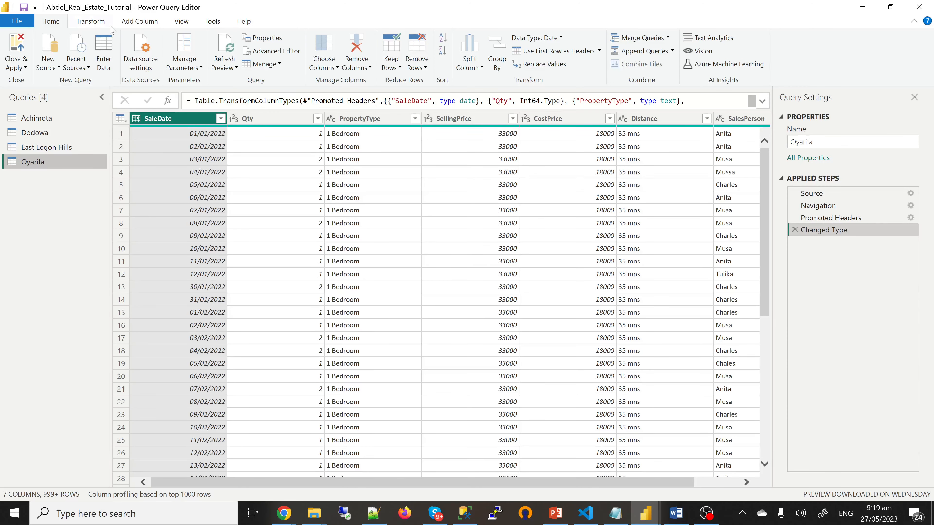
- Add a custom column named Location to the Oyarifa query with the formula "Oyarifa"
{"action": "left_click", "coordinate": [136, 25]}
{"action": "left_click", "coordinate": [60, 55]}
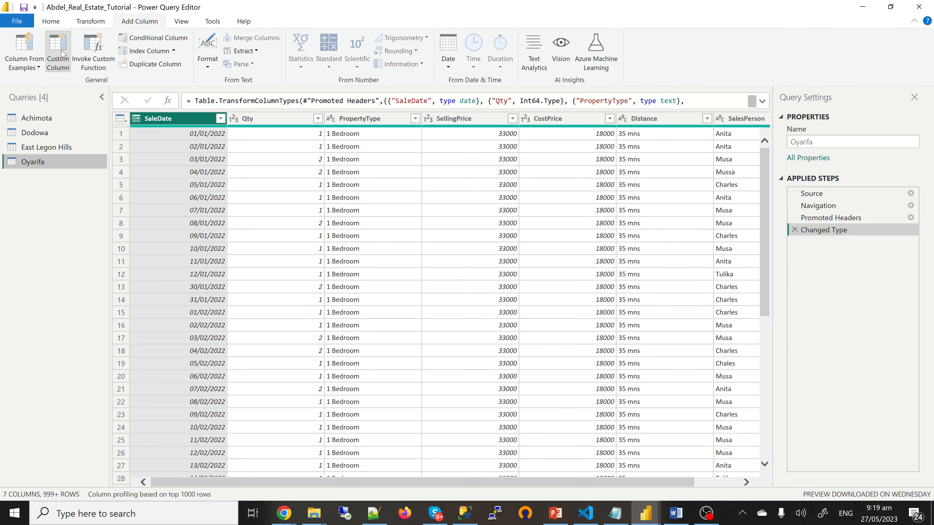
{"action": "left_click", "coordinate": [63, 55]}
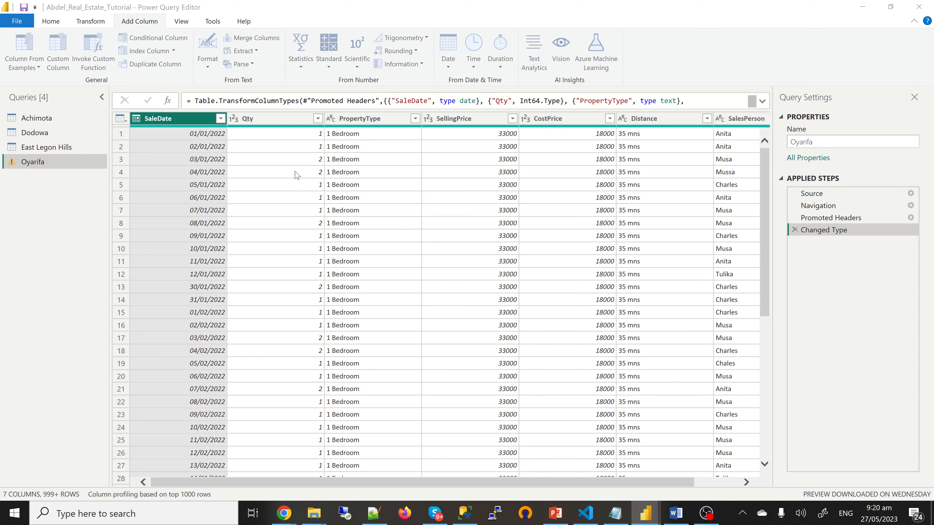
{"action": "double_click", "coordinate": [315, 188]}
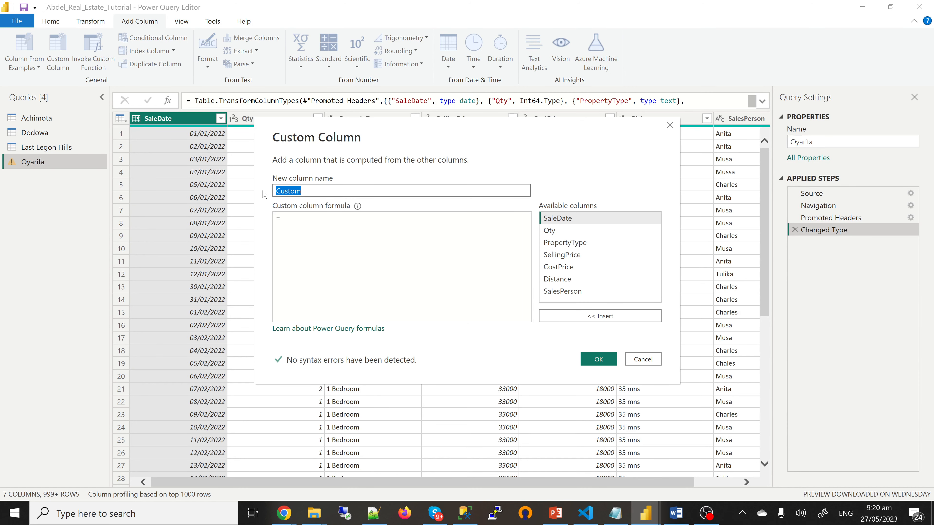
{"action": "type", "text": "Location"}
{"action": "left_click", "coordinate": [294, 218]}
{"action": "type", "text": "\"East Legon Hills"}
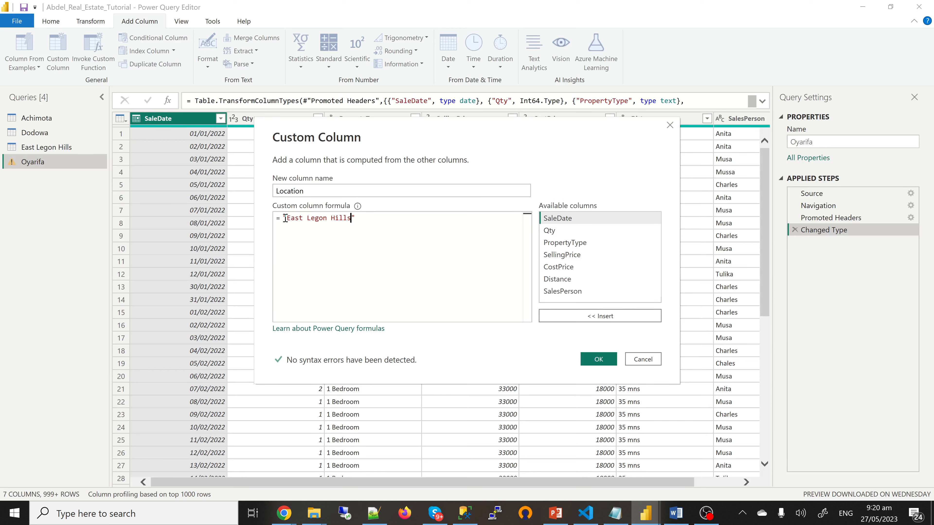
{"action": "left_click", "coordinate": [287, 217], "text": "shift"}
{"action": "type", "text": "Oyarifa"}
{"action": "left_click", "coordinate": [599, 359]}
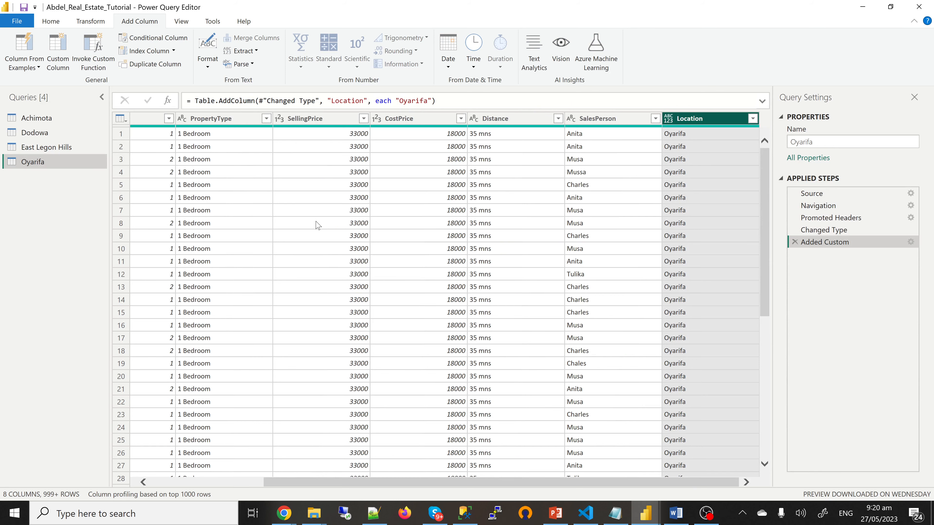
- Examine the distinct values in the PropertyType and SalesPerson columns of the Achimota query
{"action": "left_click", "coordinate": [250, 484]}
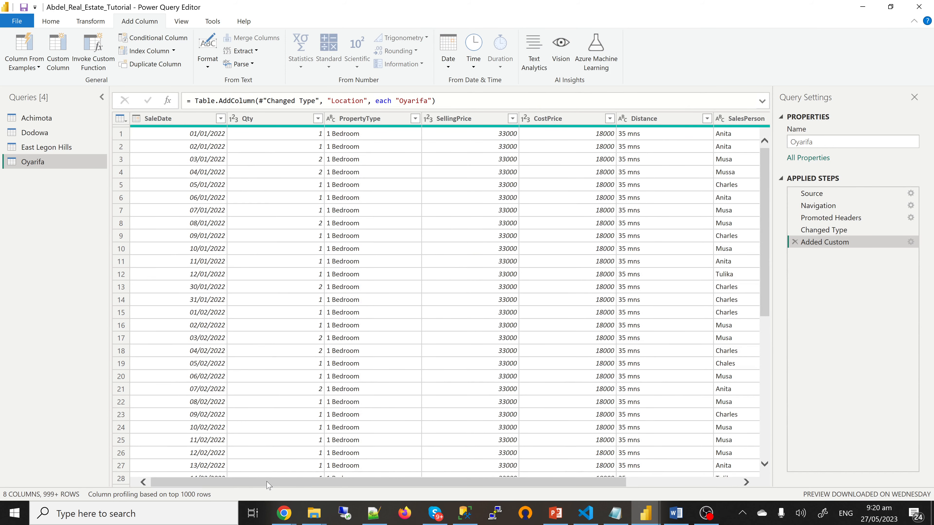
{"action": "left_click", "coordinate": [40, 118]}
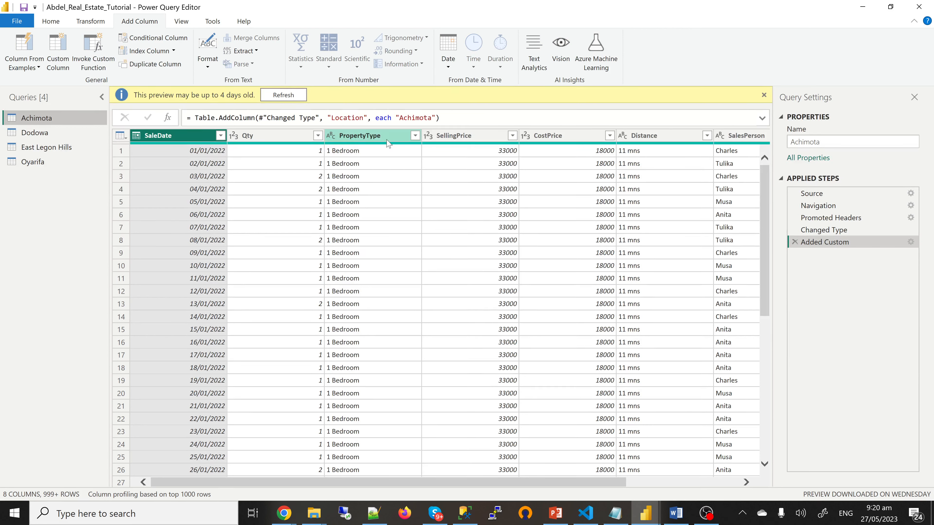
{"action": "left_click", "coordinate": [416, 140]}
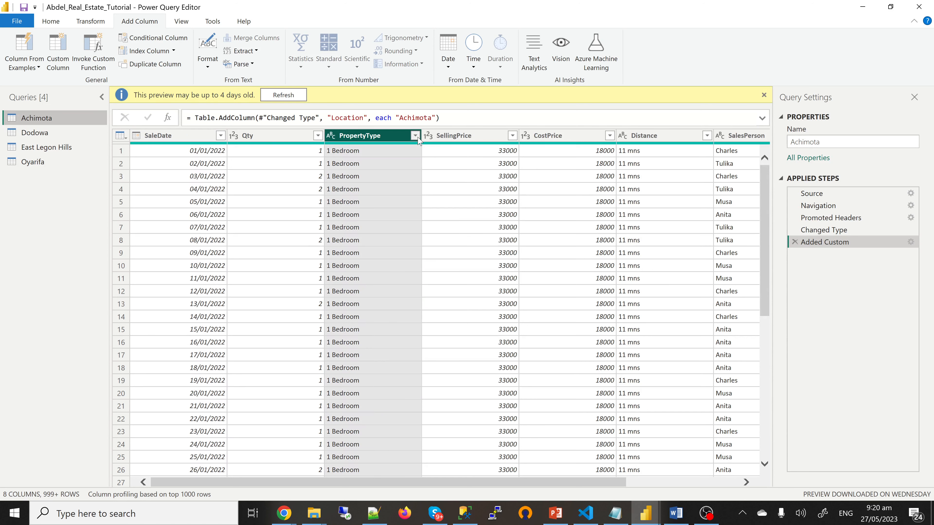
{"action": "left_click", "coordinate": [415, 136]}
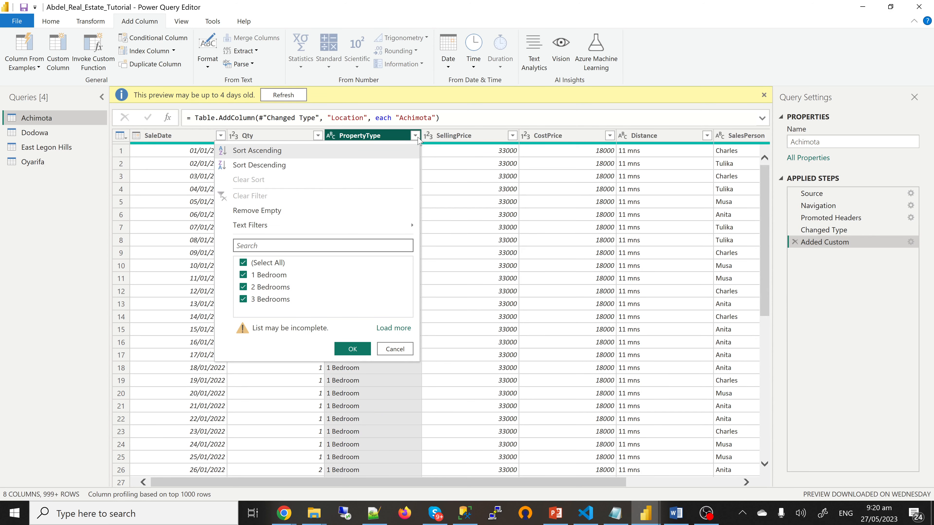
{"action": "left_click", "coordinate": [418, 142]}
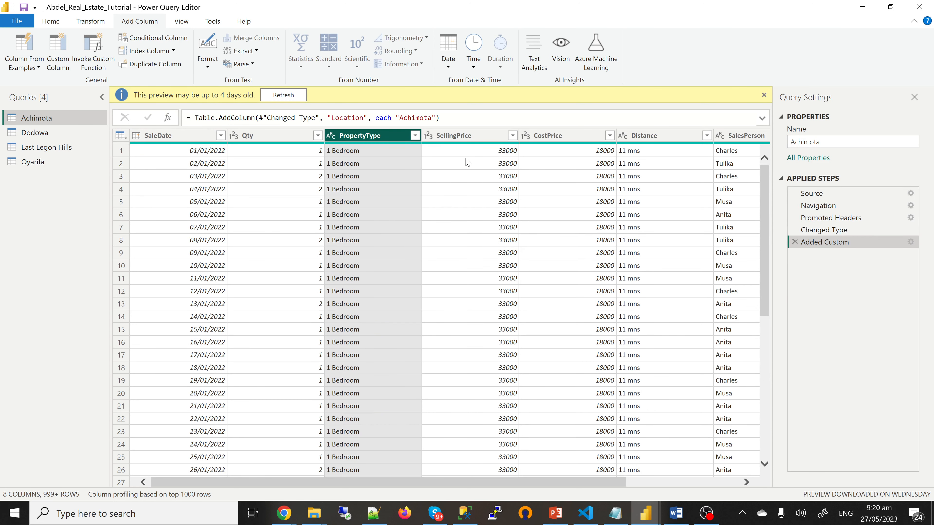
{"action": "scroll", "coordinate": [617, 482], "scroll_direction": "right", "scroll_amount": 5}
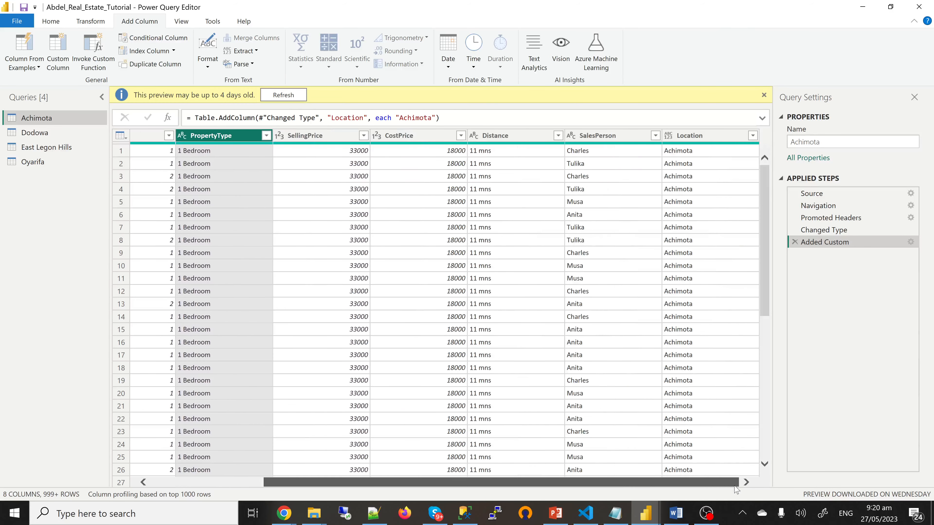
{"action": "left_click", "coordinate": [656, 136]}
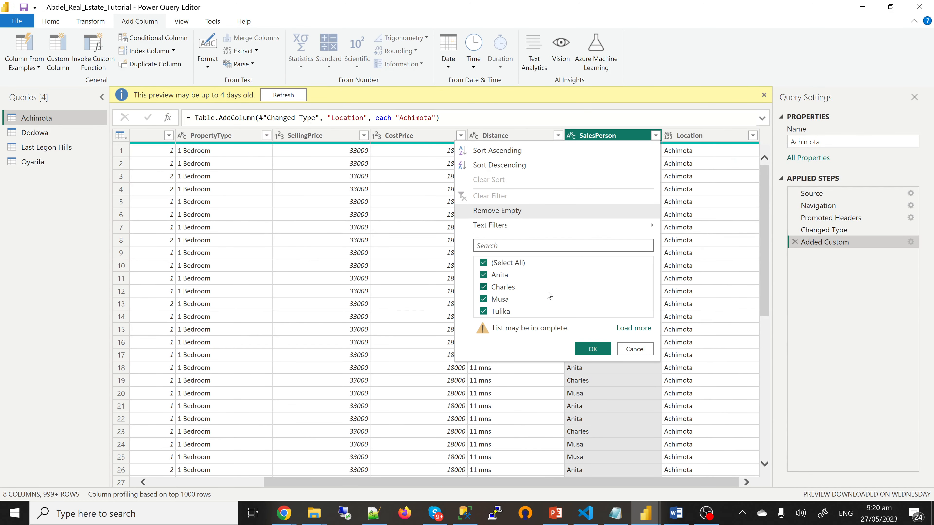
- Examine the distinct values in the PropertyType and SalesPerson columns of the Dodowa query
{"action": "left_click", "coordinate": [640, 349]}
{"action": "left_click", "coordinate": [44, 133]}
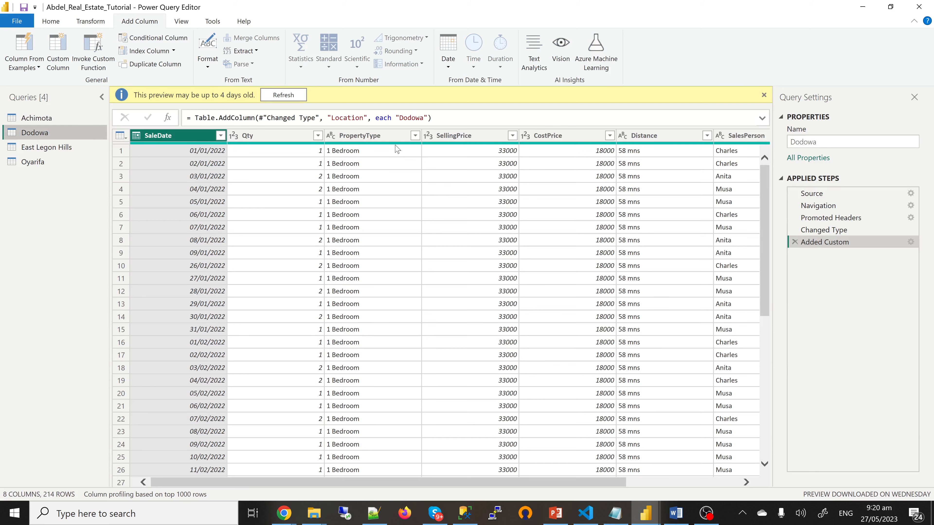
{"action": "left_click", "coordinate": [415, 136]}
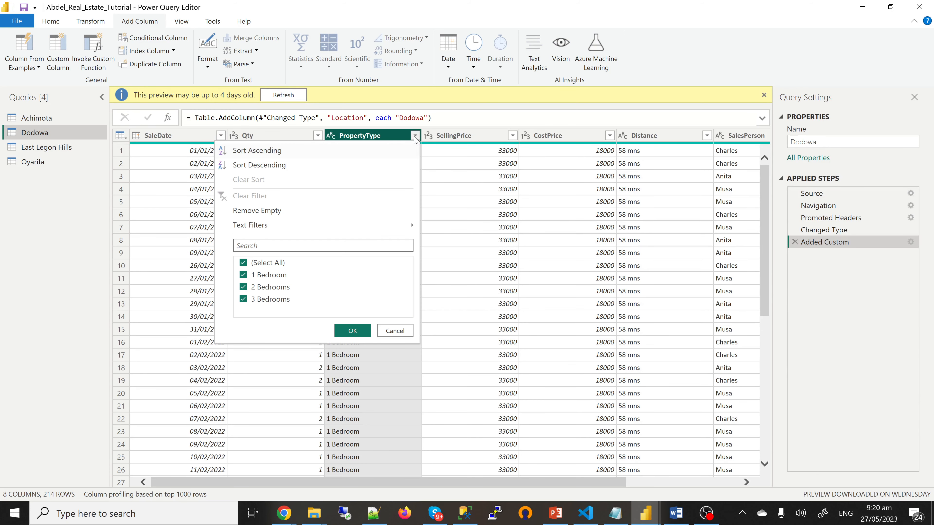
{"action": "left_click", "coordinate": [414, 137]}
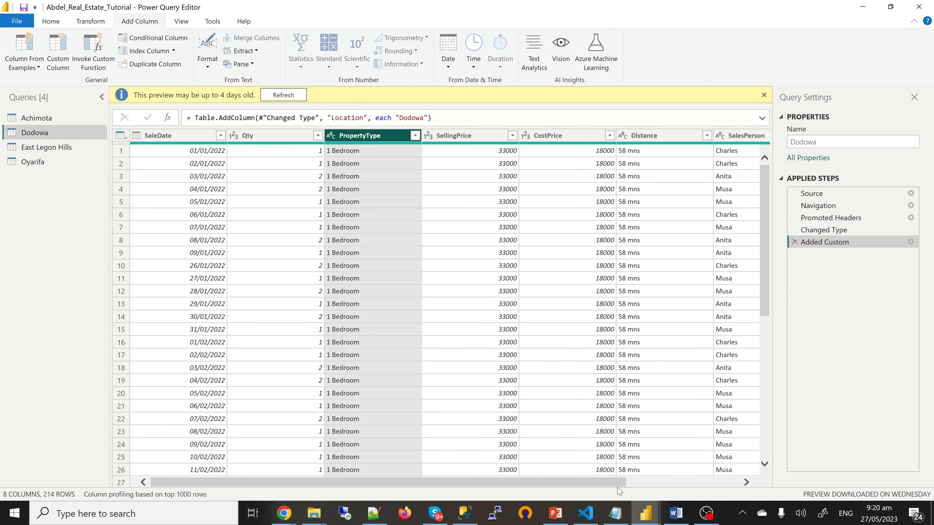
{"action": "scroll", "coordinate": [619, 486], "scroll_direction": "right", "scroll_amount": 3}
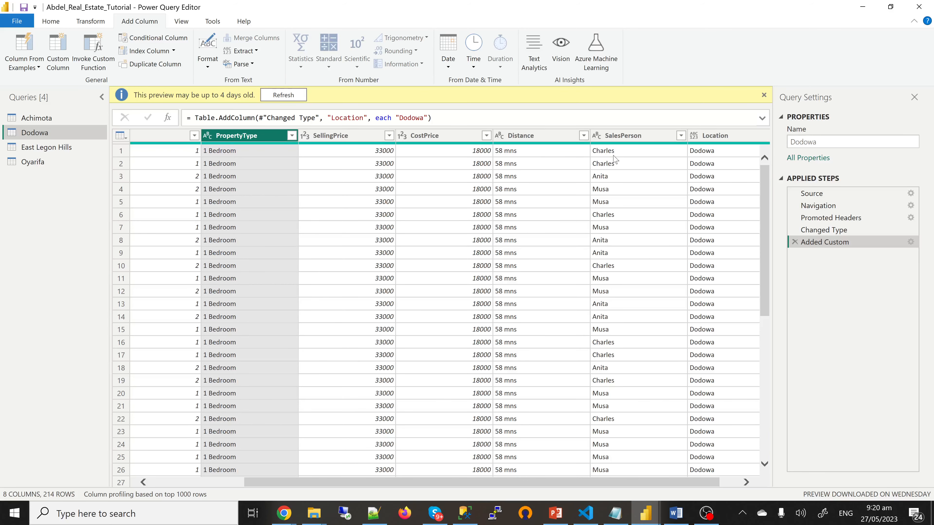
{"action": "left_click", "coordinate": [681, 136]}
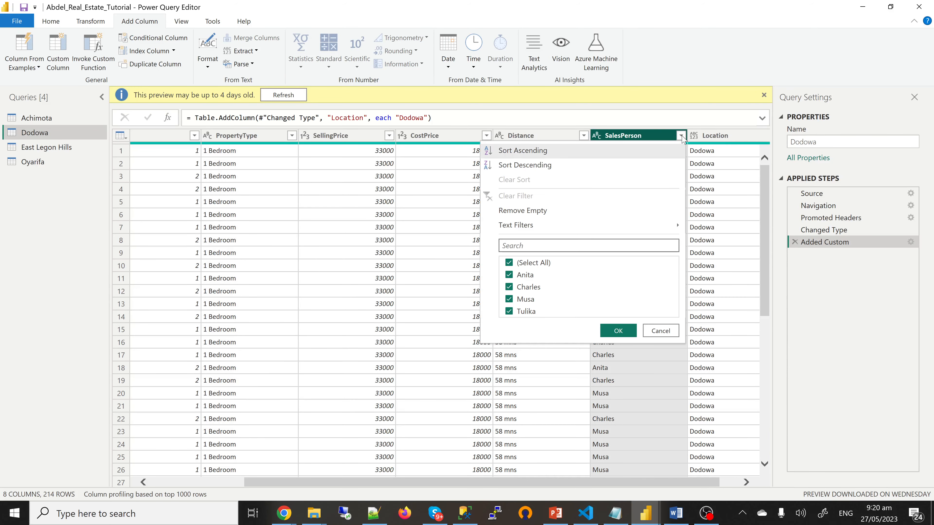
{"action": "left_click", "coordinate": [682, 137]}
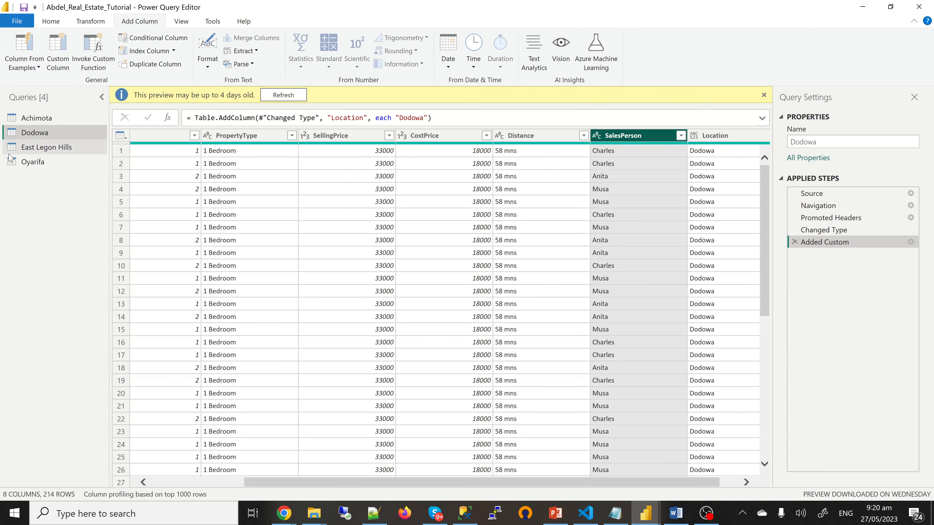
- Examine the distinct values in the PropertyType and SalesPerson columns of the East Legon Hills query
{"action": "left_click", "coordinate": [48, 147]}
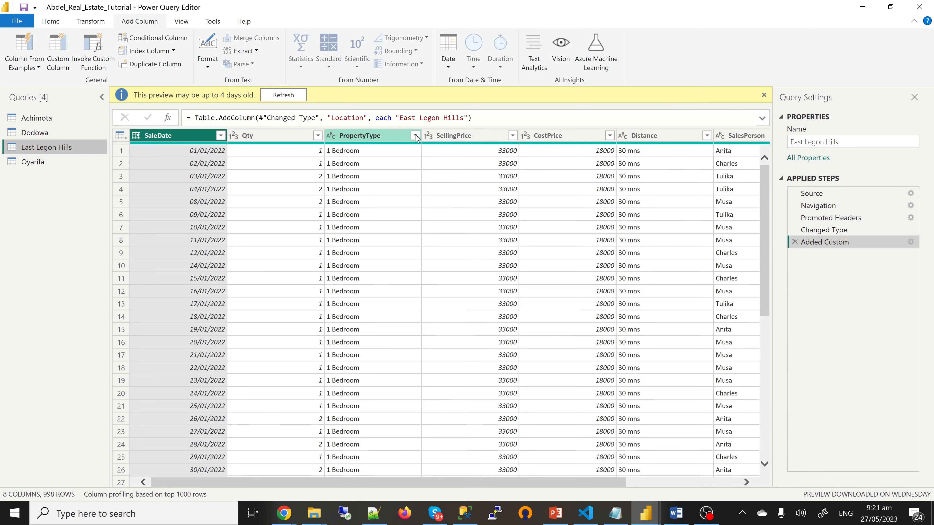
{"action": "left_click", "coordinate": [415, 137]}
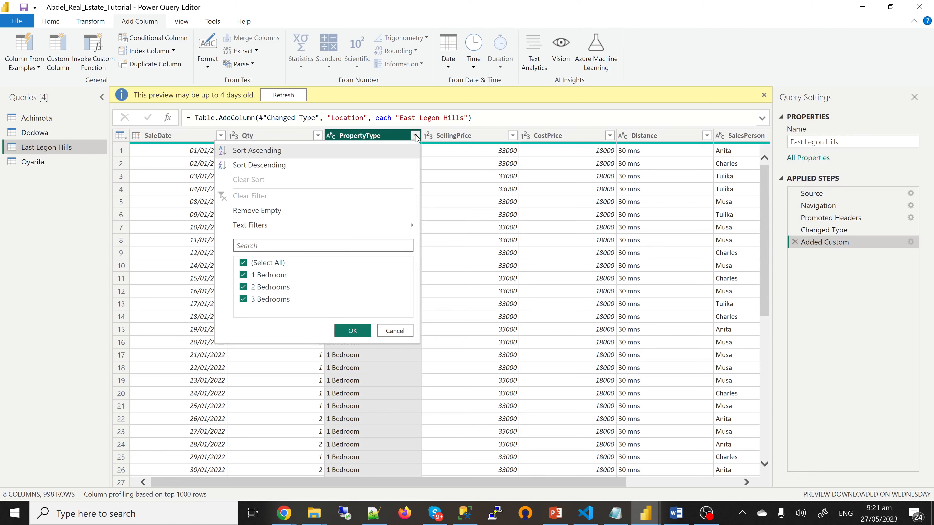
{"action": "left_click", "coordinate": [415, 137]}
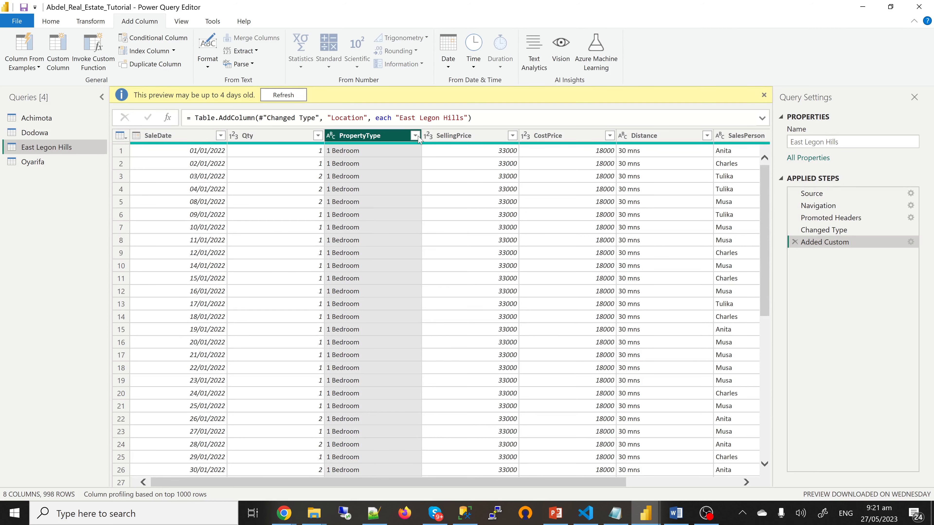
{"action": "left_click", "coordinate": [657, 484]}
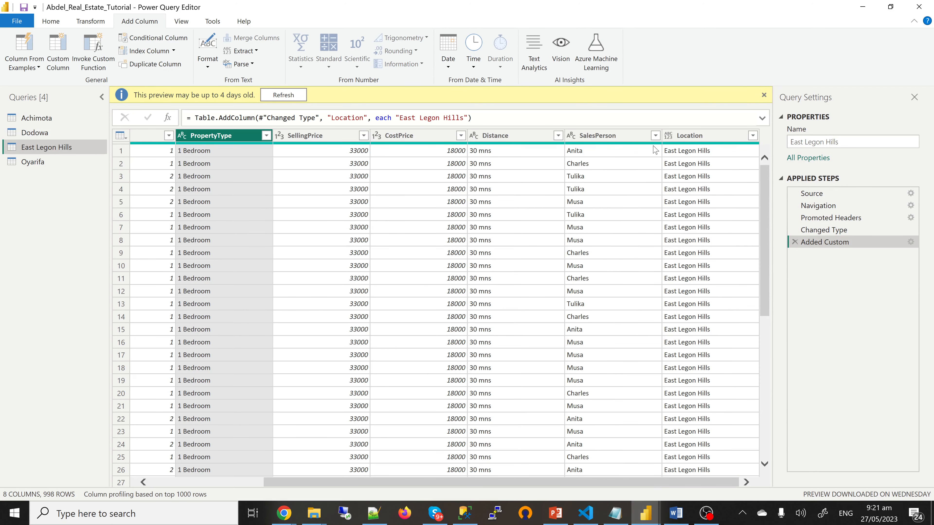
{"action": "left_click", "coordinate": [655, 136]}
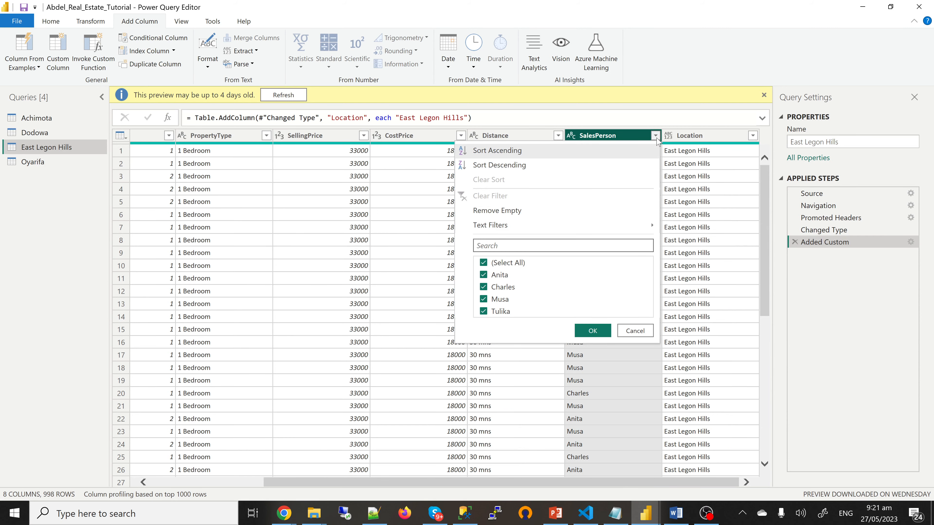
{"action": "left_click", "coordinate": [656, 136]}
- Replace "1 Bed" with "1 Bedroom" in the PropertyType column of the Oyarifa query, matching entire cell contents
{"action": "left_click", "coordinate": [37, 162]}
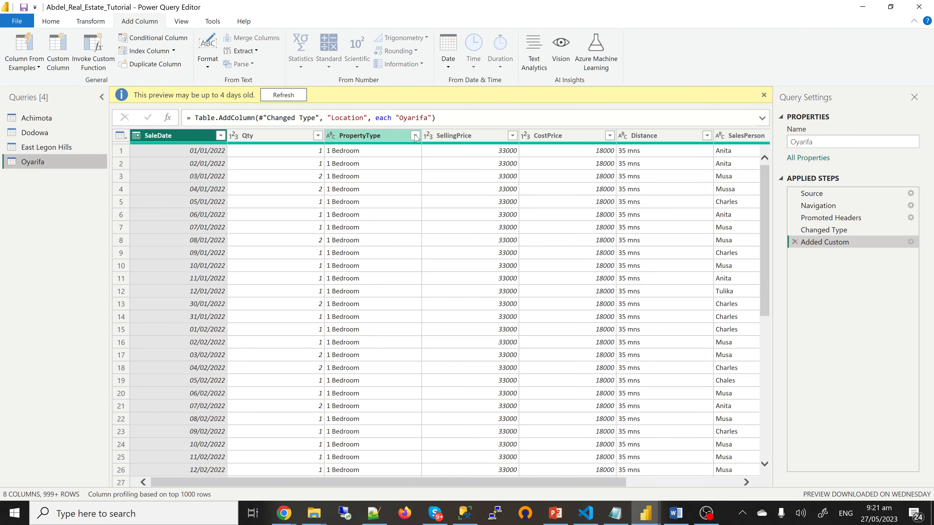
{"action": "left_click", "coordinate": [416, 136]}
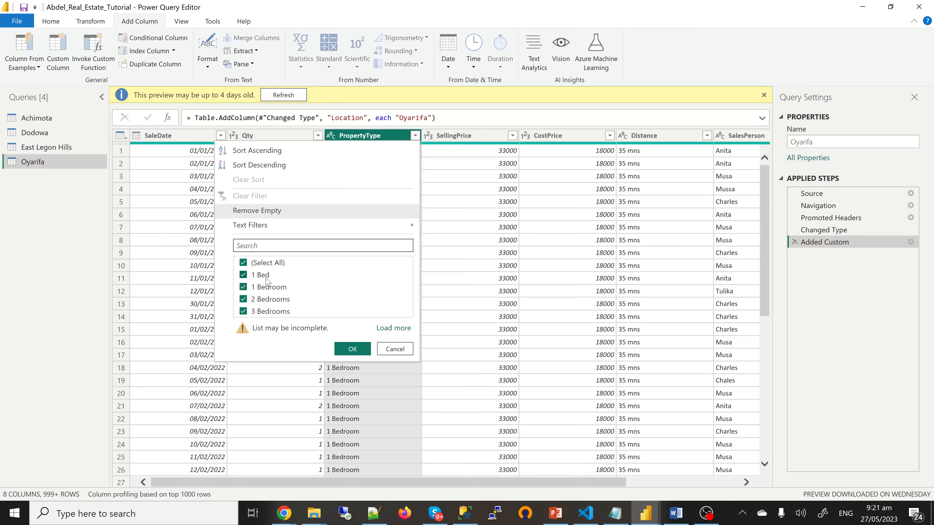
{"action": "left_click", "coordinate": [394, 349]}
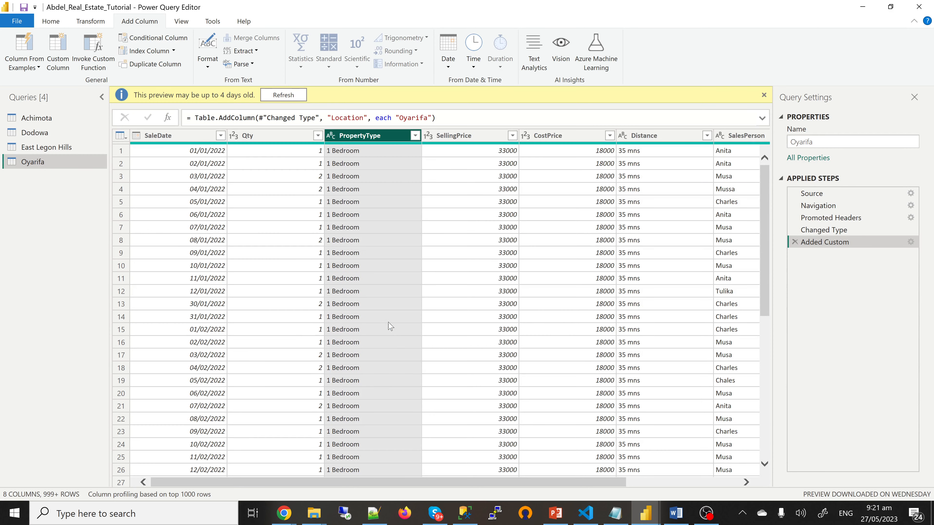
{"action": "right_click", "coordinate": [371, 138]}
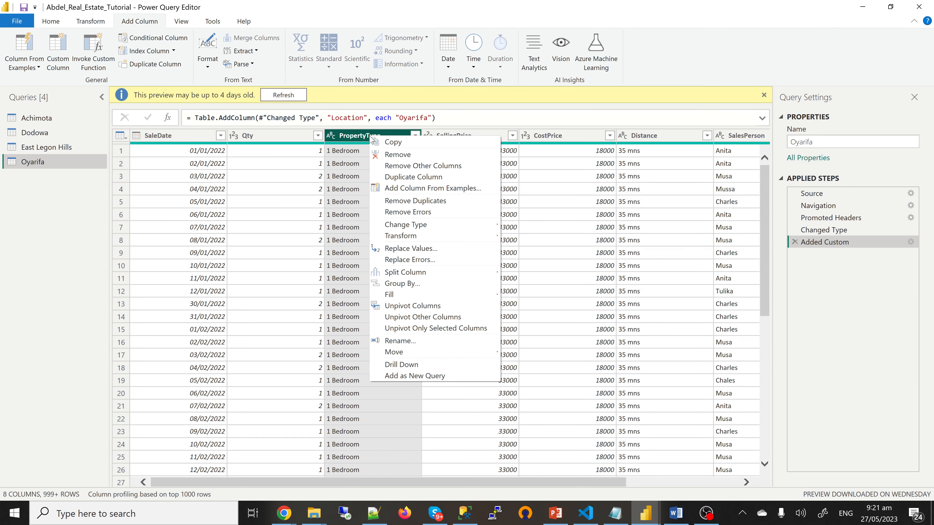
{"action": "left_click", "coordinate": [405, 249]}
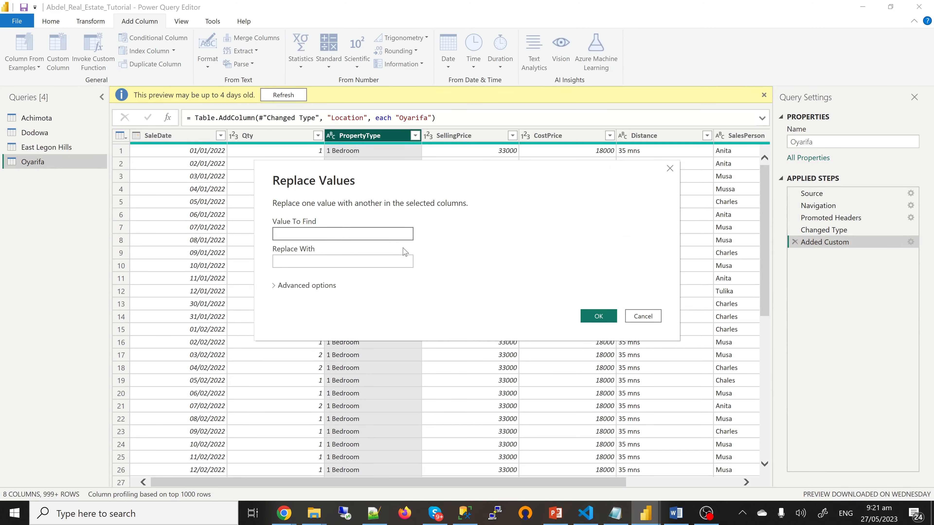
{"action": "type", "text": "1 Bed"}
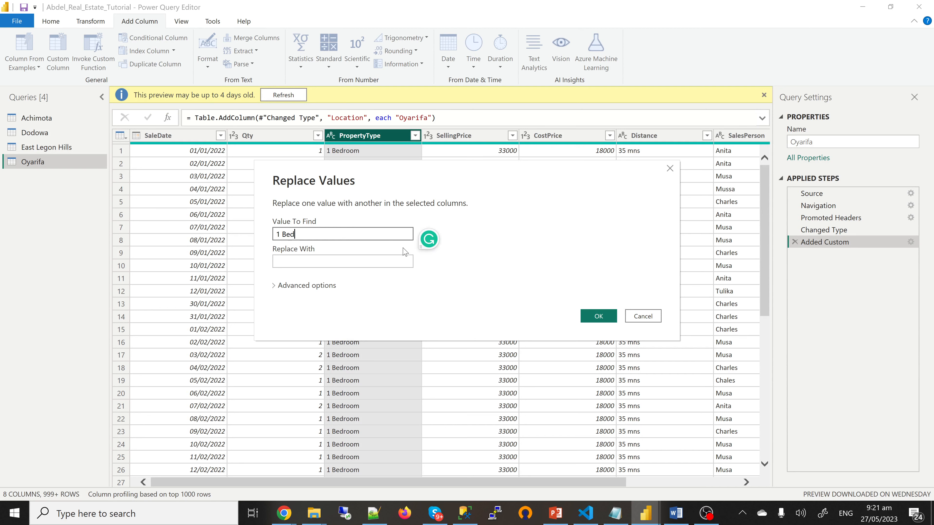
{"action": "left_click", "coordinate": [318, 263]}
{"action": "type", "text": "1"}
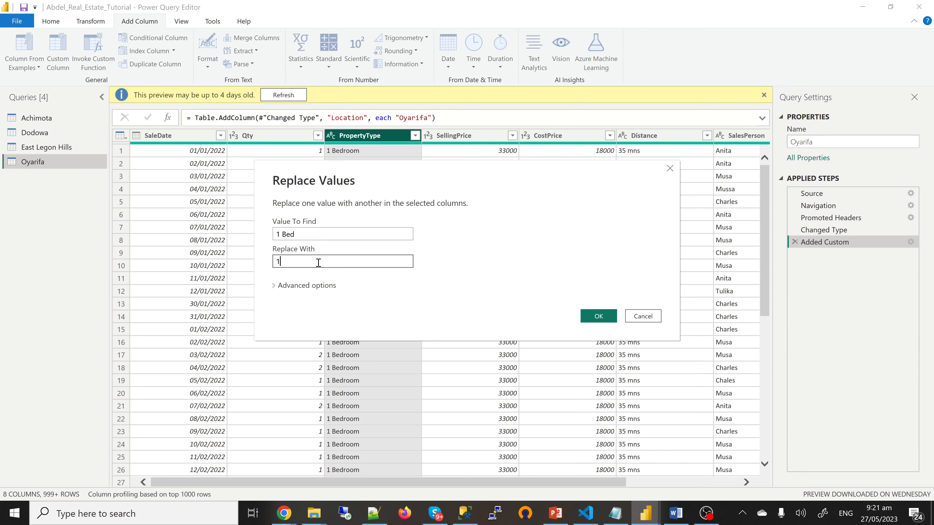
{"action": "type", "text": " Bedroom"}
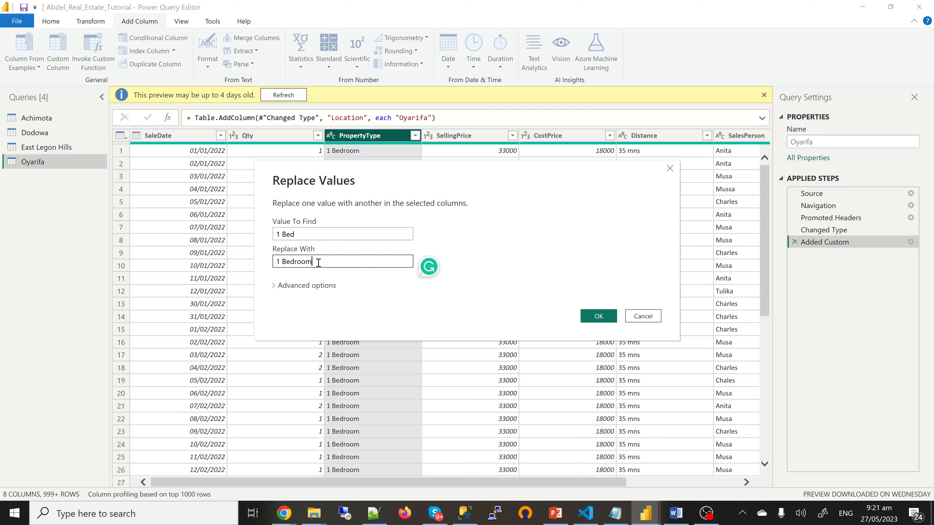
{"action": "left_click", "coordinate": [281, 287]}
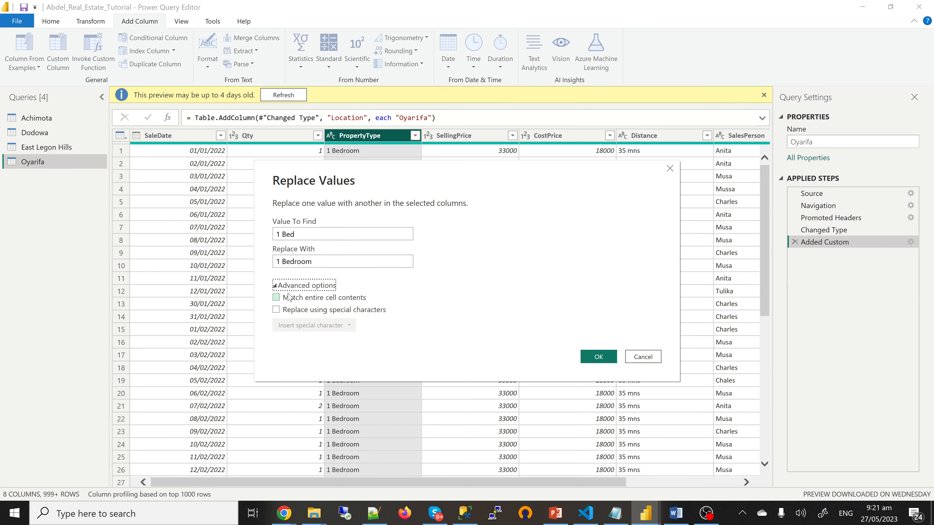
{"action": "left_click", "coordinate": [276, 298]}
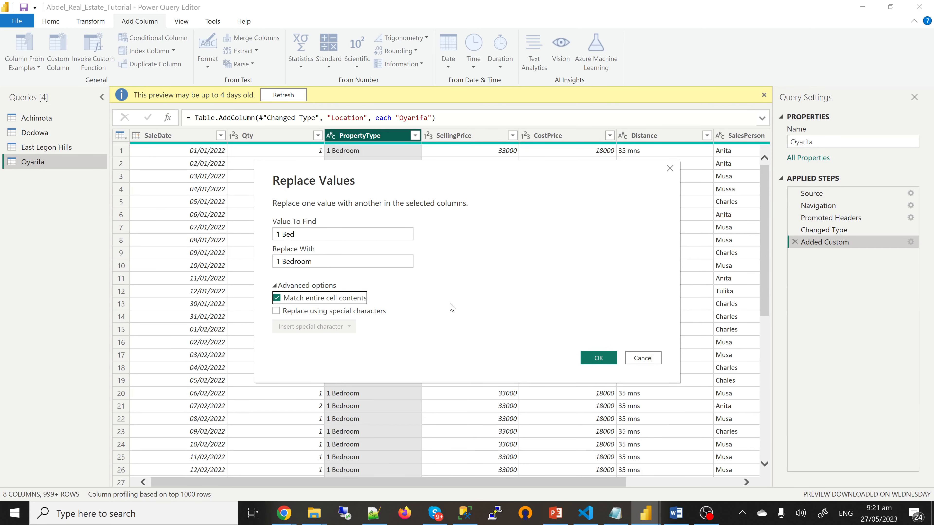
{"action": "left_click", "coordinate": [589, 365]}
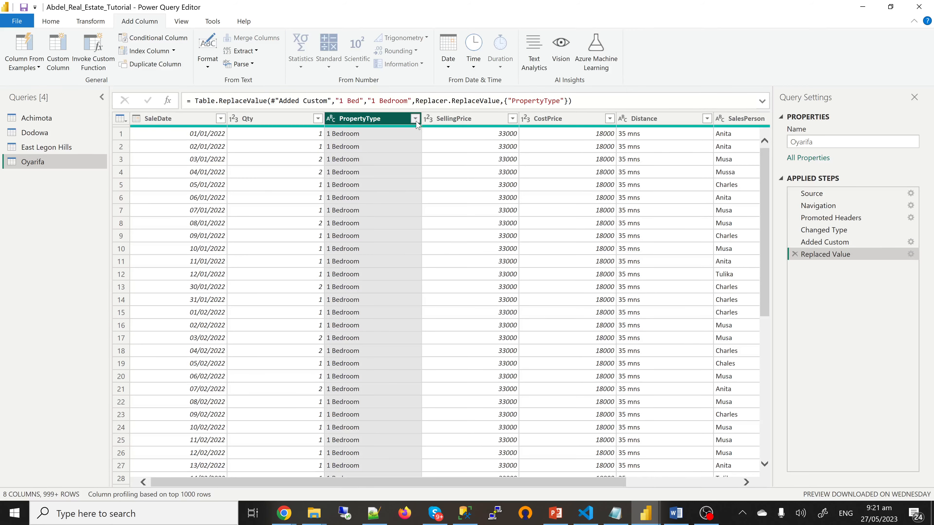
- Check the distinct values in the PropertyType and SalesPerson columns of the Oyarifa query for inconsistent entries
{"action": "left_click", "coordinate": [416, 119]}
{"action": "left_click", "coordinate": [417, 122]}
{"action": "left_click", "coordinate": [658, 483]}
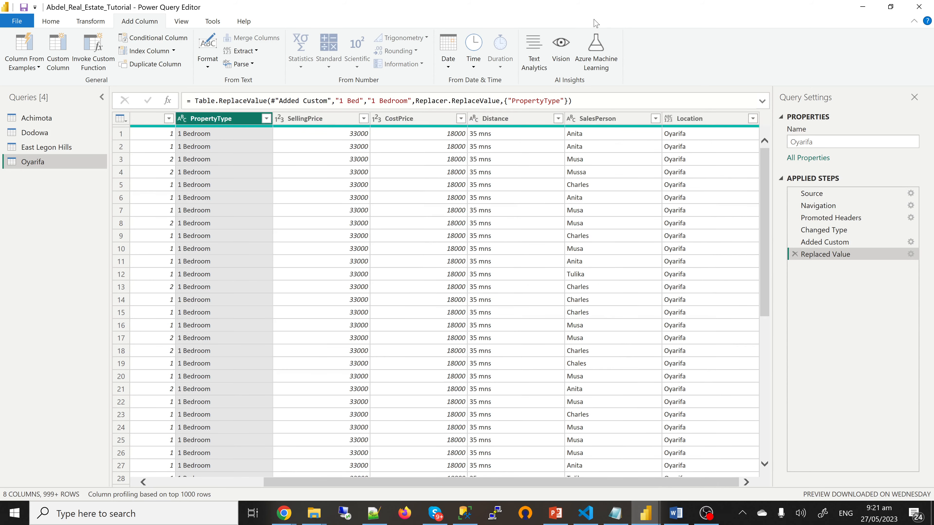
{"action": "left_click", "coordinate": [657, 121]}
{"action": "left_click", "coordinate": [656, 119]}
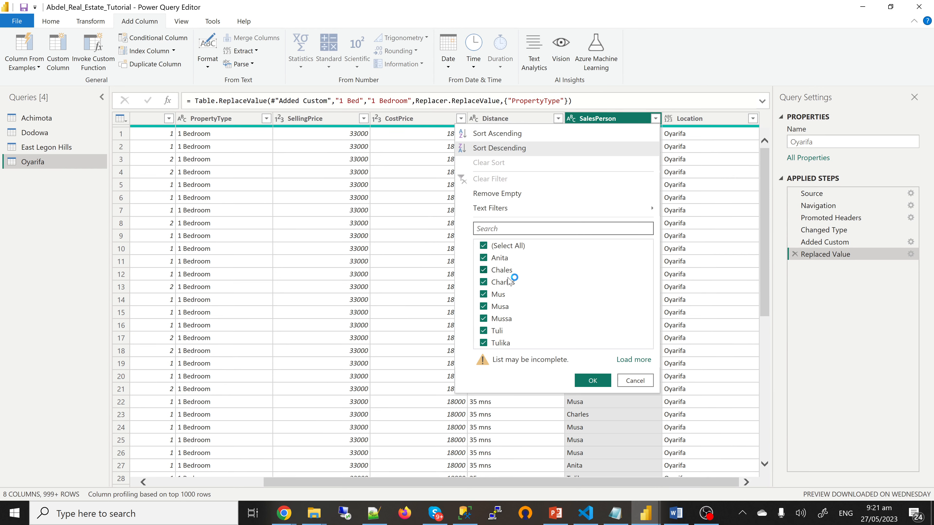
{"action": "left_click", "coordinate": [641, 382]}
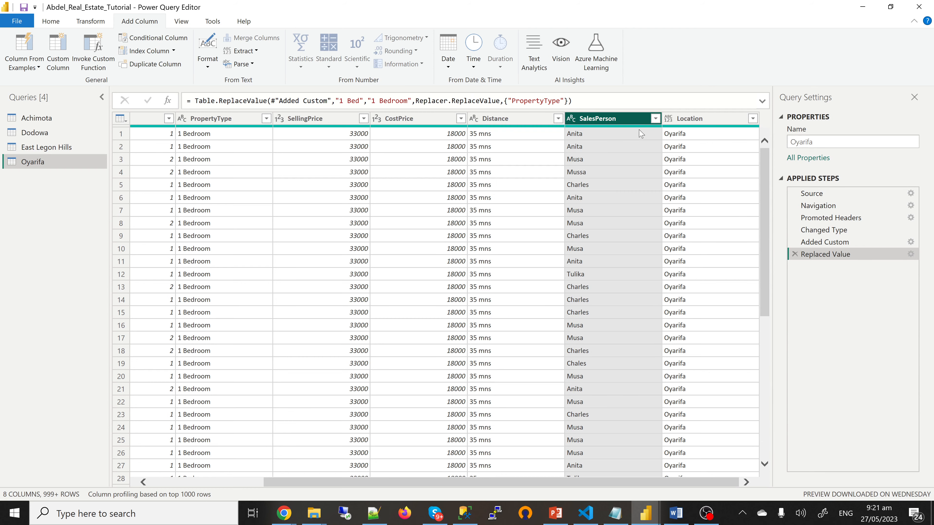
- Replace the salesperson name misspelled without its "r" by the correct spelling in Oyarifa's SalesPerson column, matching entire cell contents
{"action": "right_click", "coordinate": [607, 122]}
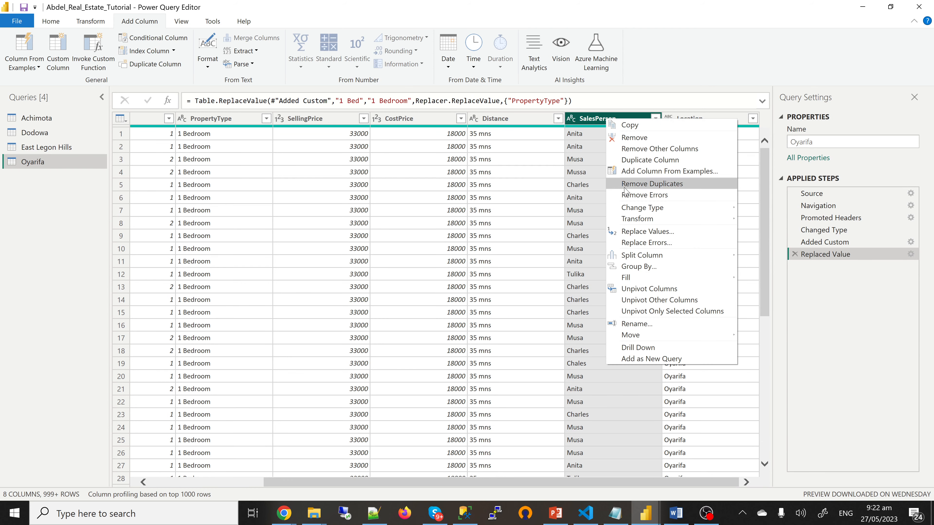
{"action": "left_click", "coordinate": [627, 232]}
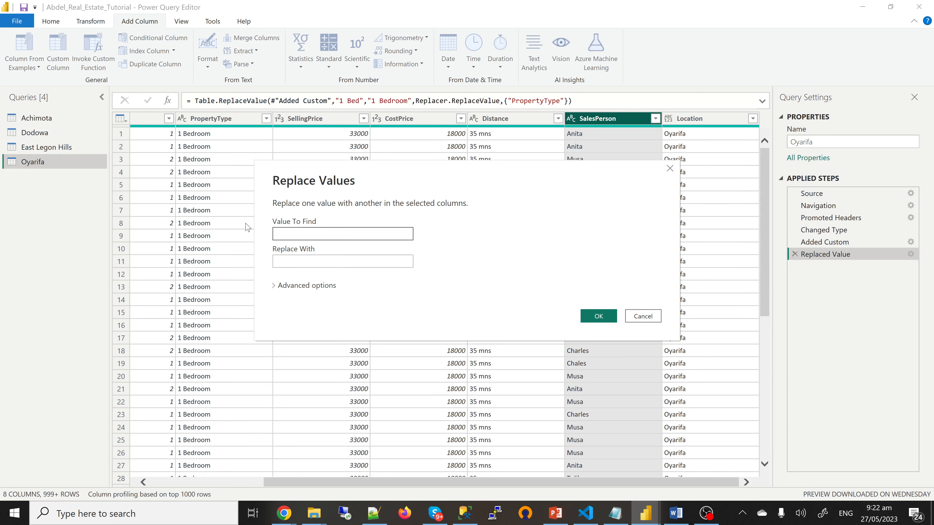
{"action": "type", "text": "Chales"}
{"action": "key", "text": "Tab"}
{"action": "type", "text": "C"}
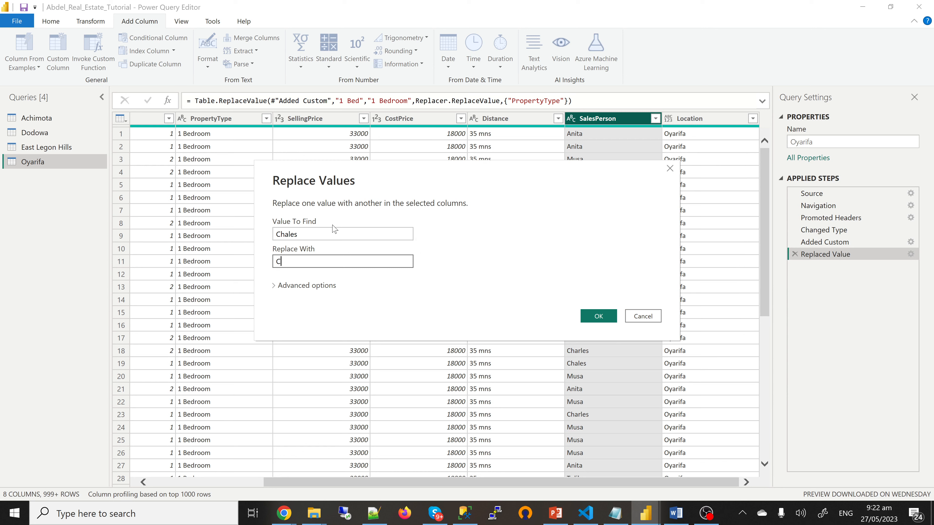
{"action": "type", "text": "harles"}
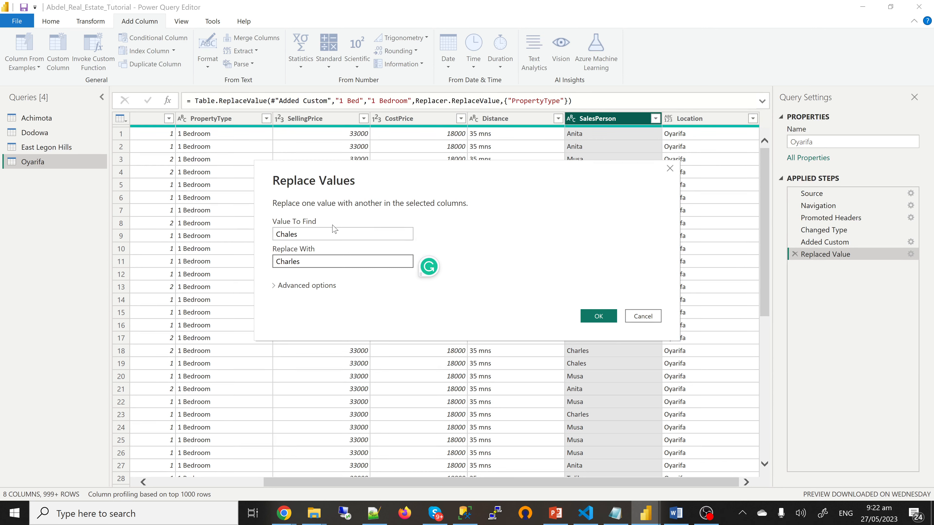
{"action": "left_click", "coordinate": [291, 288]}
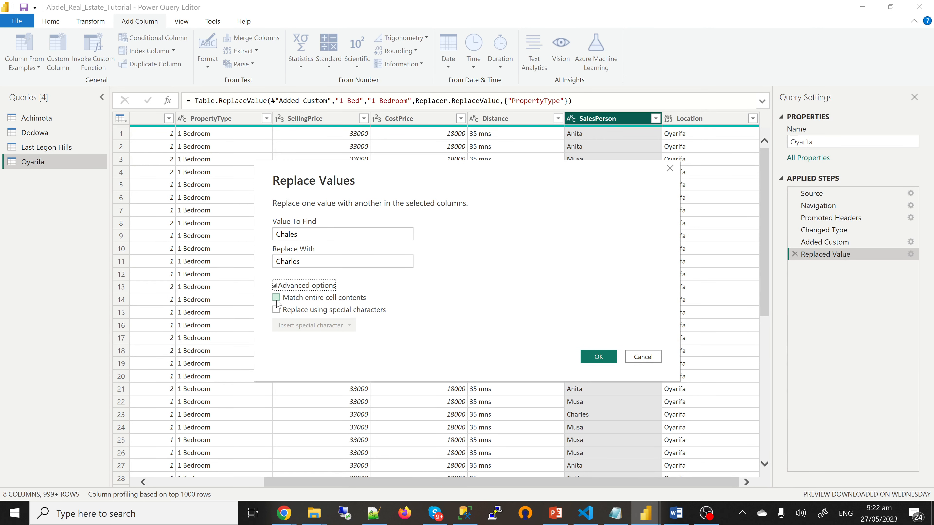
{"action": "left_click", "coordinate": [276, 299]}
{"action": "left_click", "coordinate": [598, 357]}
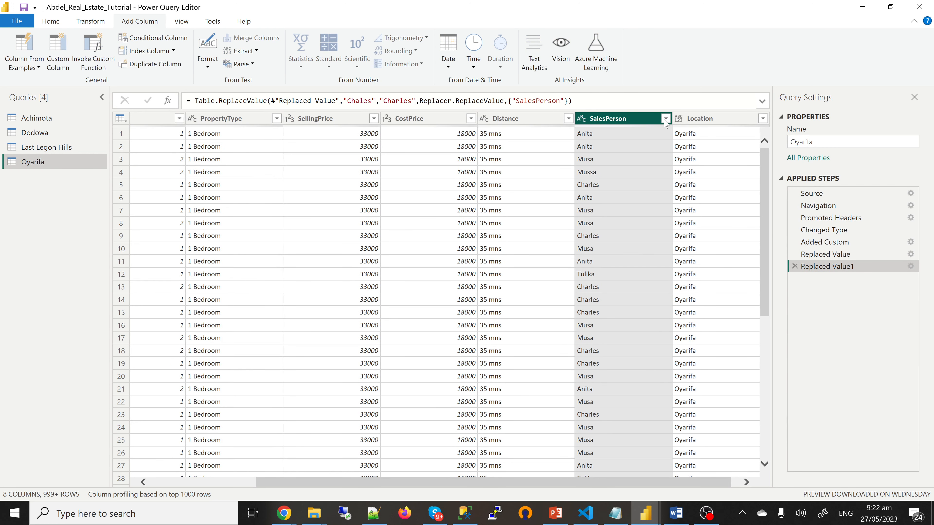
- Replace the salesperson name missing its final "ka" with the full spelling in Oyarifa's SalesPerson column, matching entire cell contents
{"action": "left_click", "coordinate": [665, 119]}
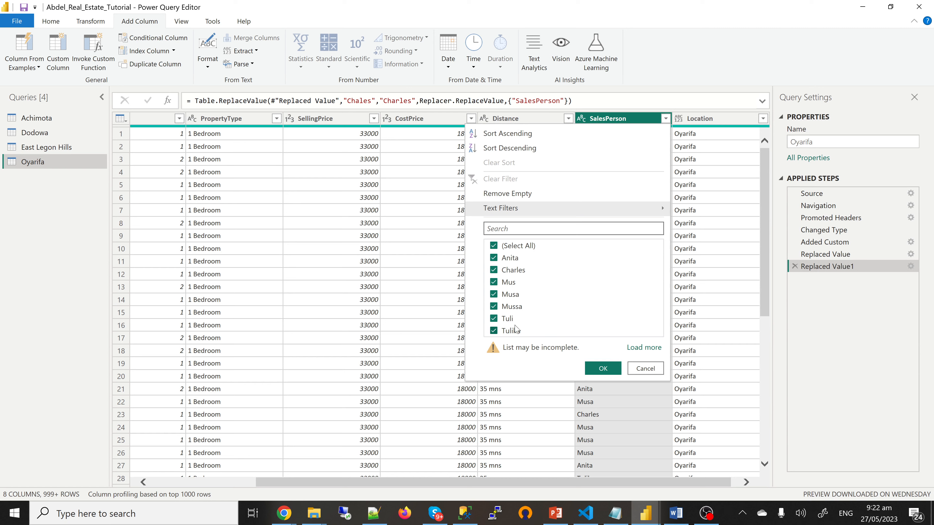
{"action": "left_click", "coordinate": [633, 369]}
{"action": "right_click", "coordinate": [604, 122]}
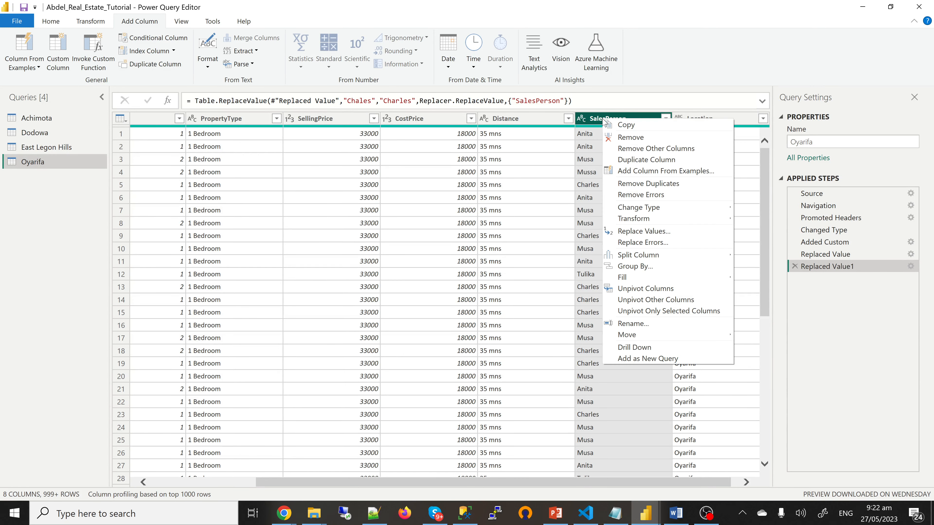
{"action": "left_click", "coordinate": [630, 232]}
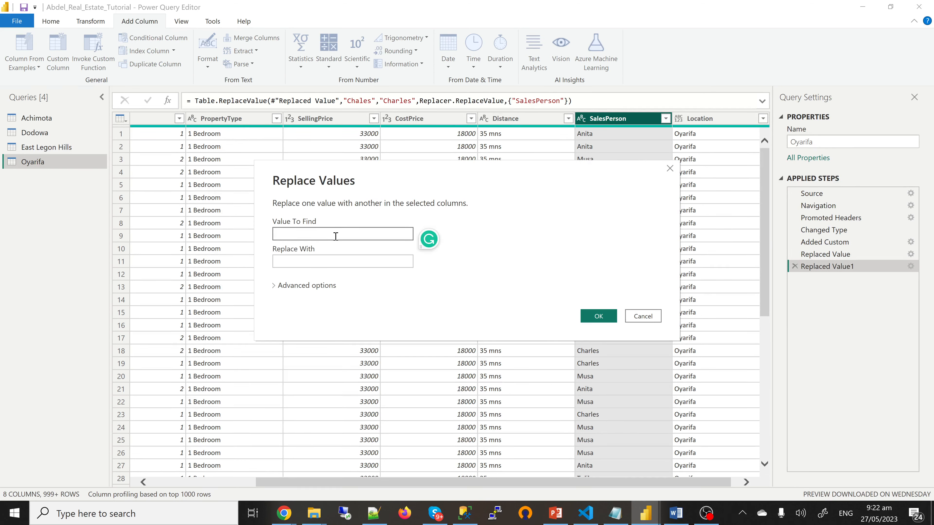
{"action": "type", "text": "Tuli"}
{"action": "key", "text": "Tab"}
{"action": "type", "text": "Tulika"}
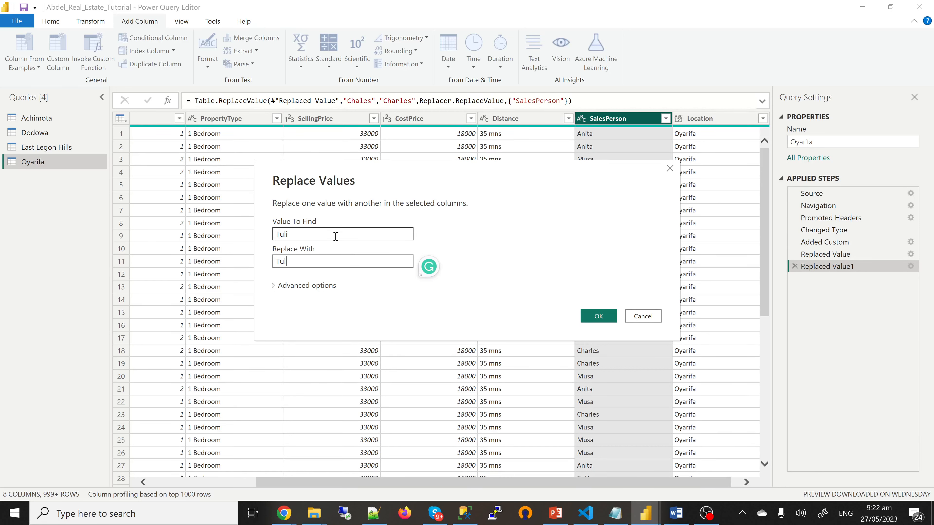
{"action": "left_click", "coordinate": [275, 287]}
{"action": "left_click", "coordinate": [276, 298]}
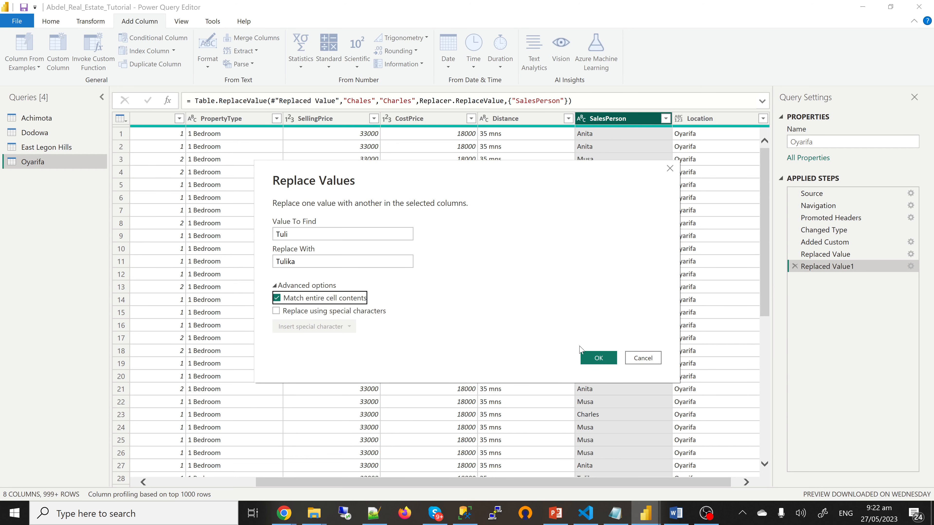
{"action": "left_click", "coordinate": [598, 356]}
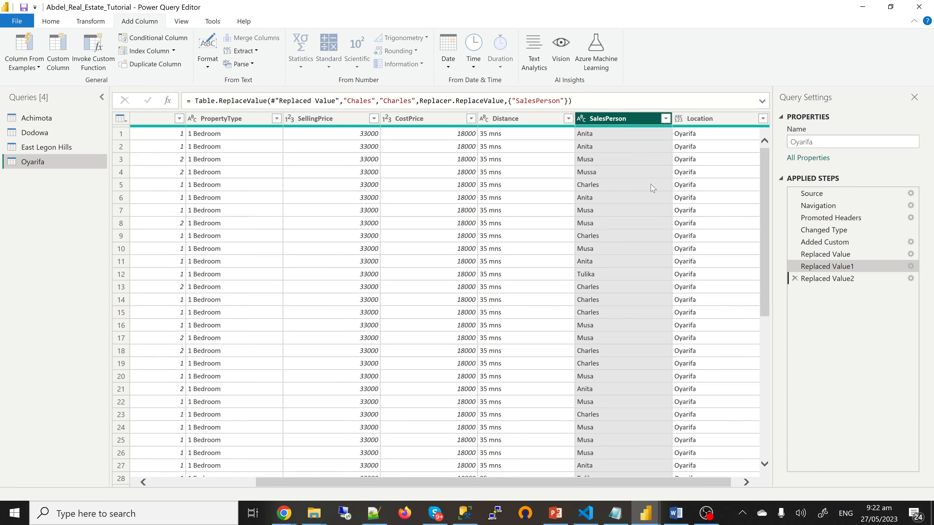
- Replace the salesperson name missing its final "a" with the correct spelling in Oyarifa's SalesPerson column, matching entire cell contents
{"action": "left_click", "coordinate": [665, 118]}
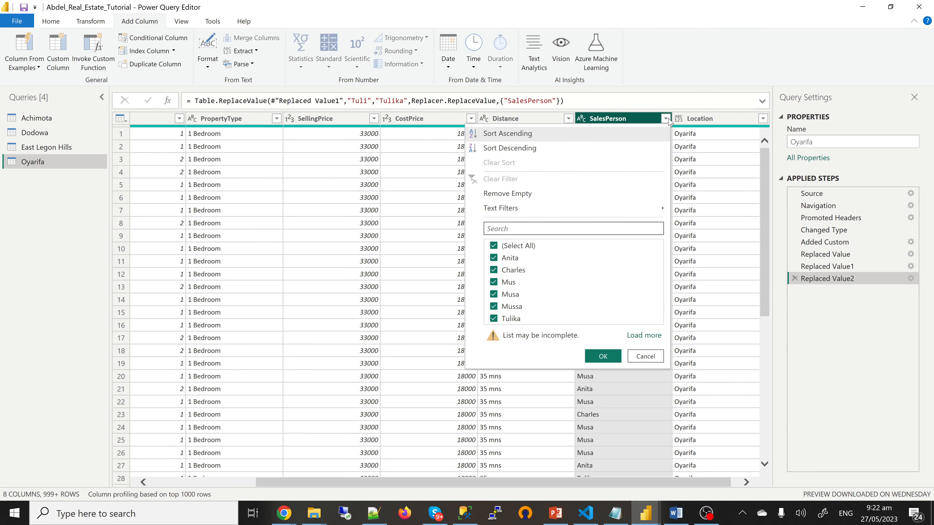
{"action": "right_click", "coordinate": [638, 119]}
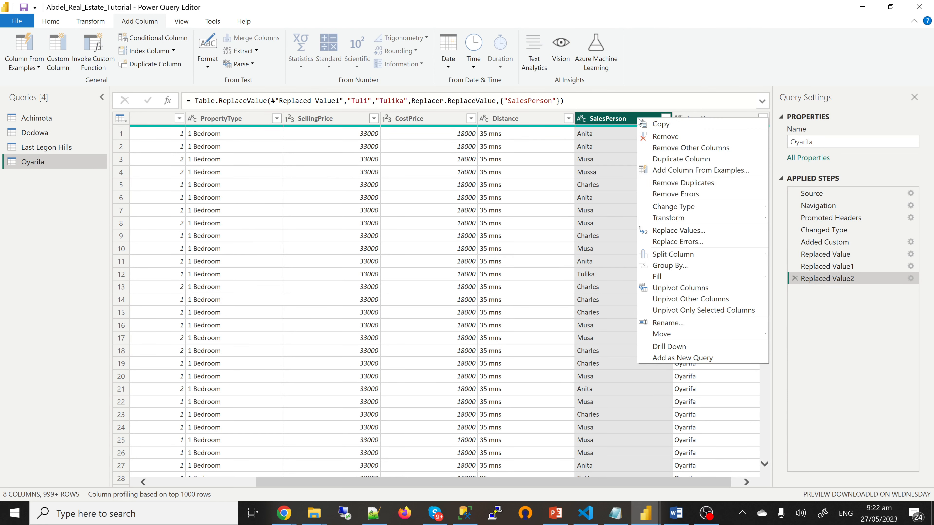
{"action": "left_click", "coordinate": [664, 236]}
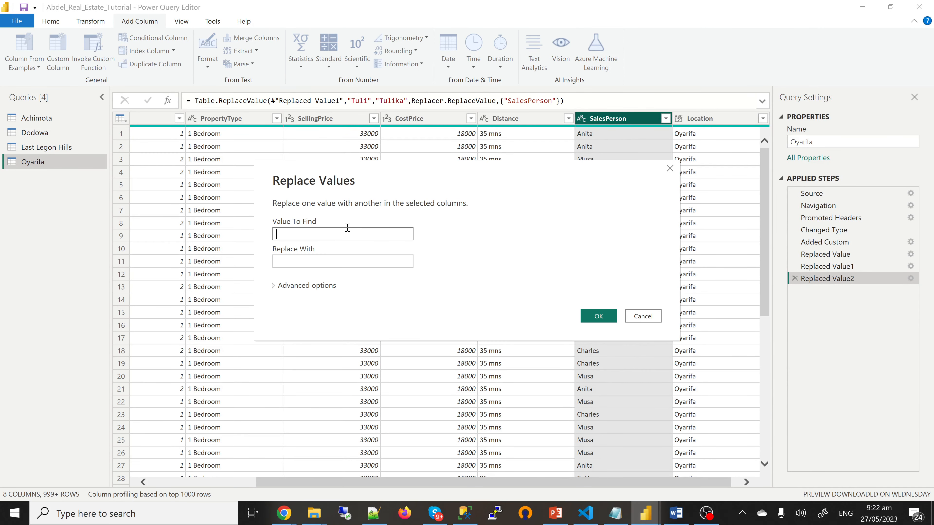
{"action": "type", "text": "Mus"}
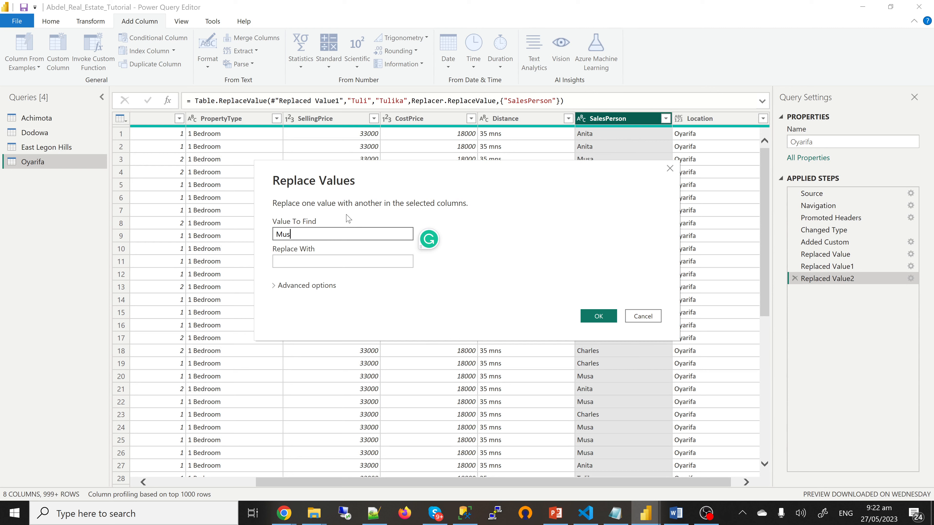
{"action": "key", "text": "Tab"}
{"action": "type", "text": "Musa"}
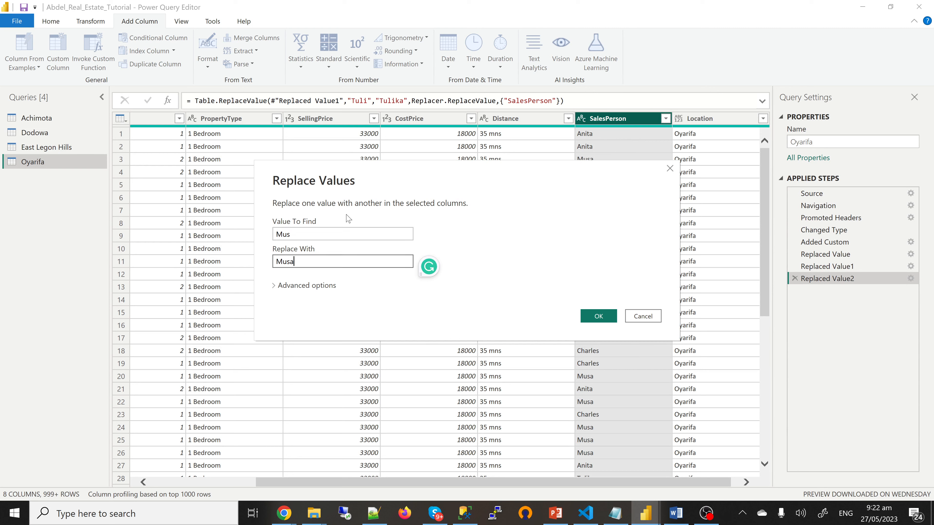
{"action": "left_click", "coordinate": [274, 287]}
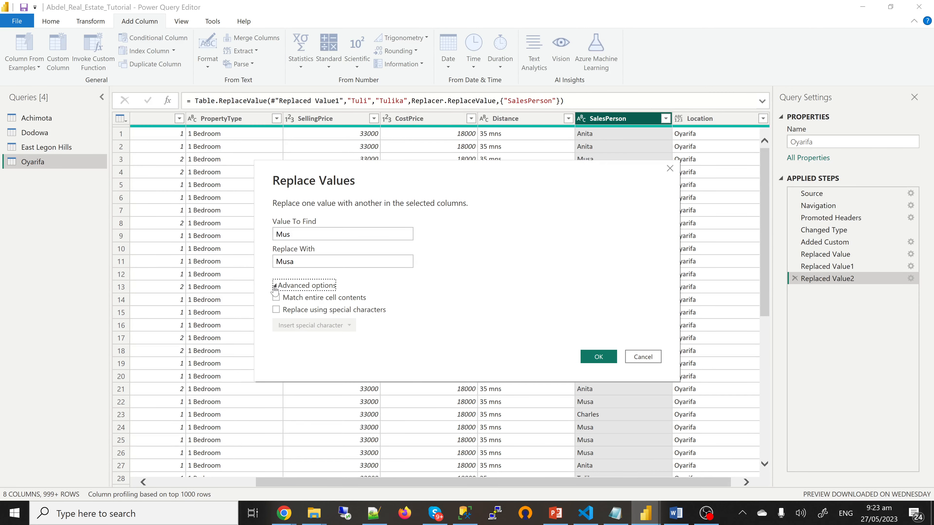
{"action": "left_click", "coordinate": [277, 298]}
{"action": "left_click", "coordinate": [598, 358]}
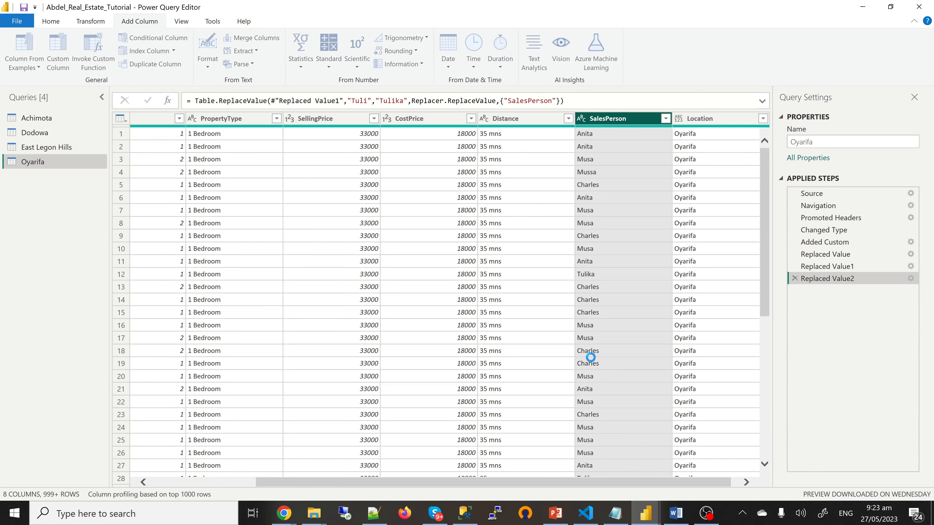
- Replace the salesperson name spelled with a double "s" by the single-"s" spelling, matching entire cell contents, and recheck the SalesPerson column's distinct values
{"action": "right_click", "coordinate": [623, 119]}
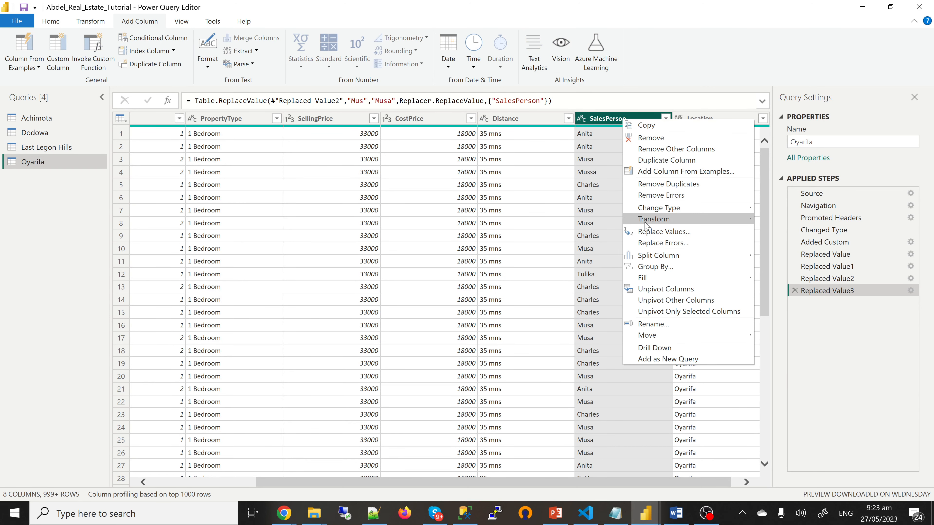
{"action": "left_click", "coordinate": [662, 233]}
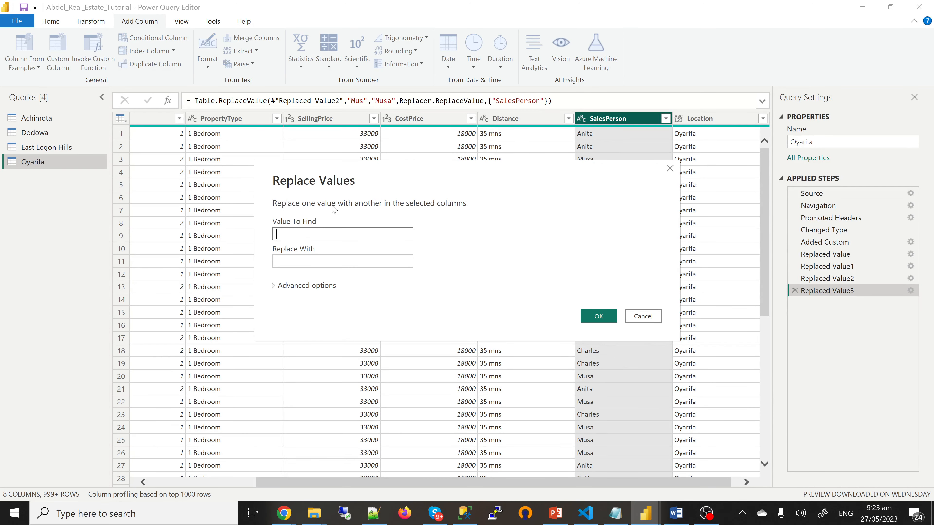
{"action": "type", "text": "Mussa"}
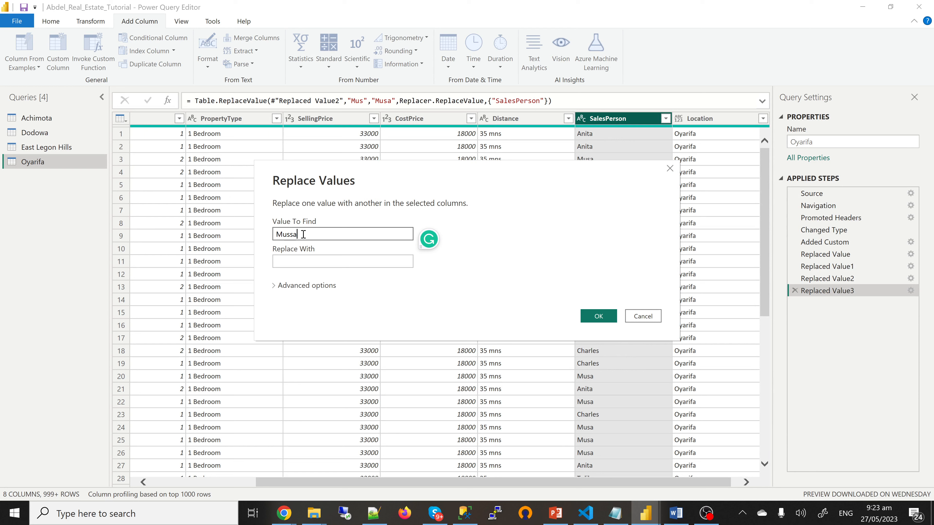
{"action": "key", "text": "Tab"}
{"action": "type", "text": "Mu"}
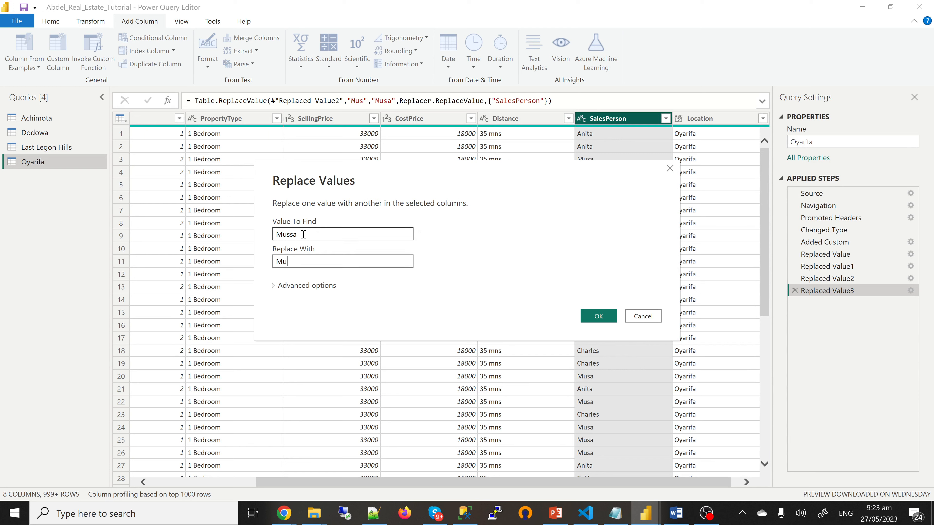
{"action": "type", "text": "sa"}
{"action": "left_click", "coordinate": [276, 287]}
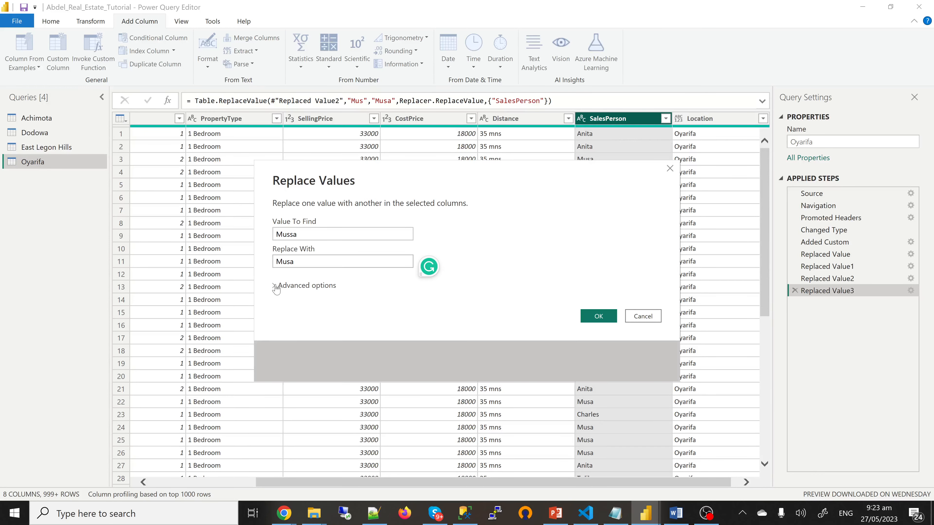
{"action": "left_click", "coordinate": [276, 298]}
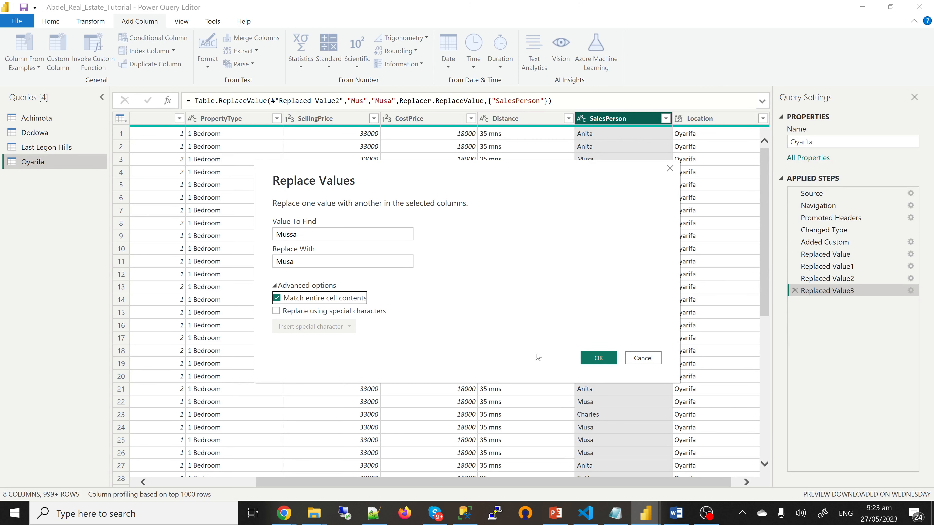
{"action": "left_click", "coordinate": [599, 359]}
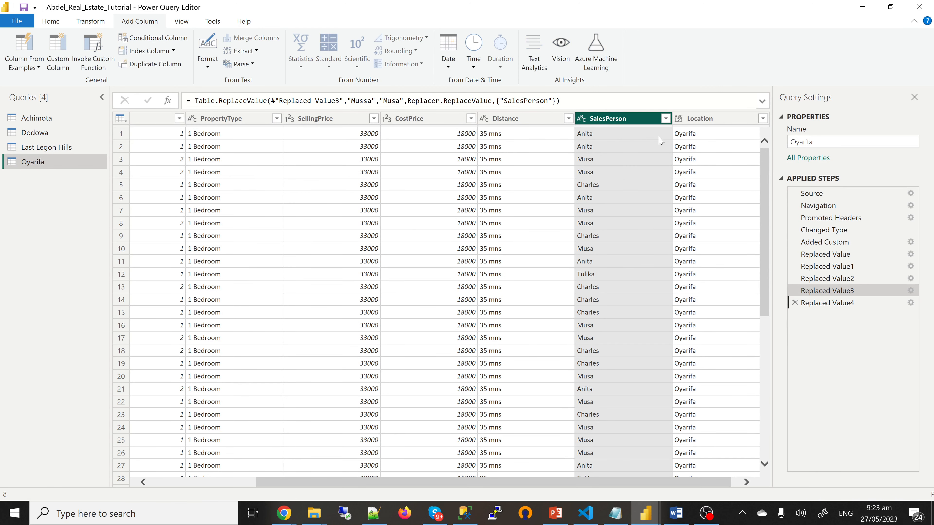
{"action": "left_click", "coordinate": [666, 119]}
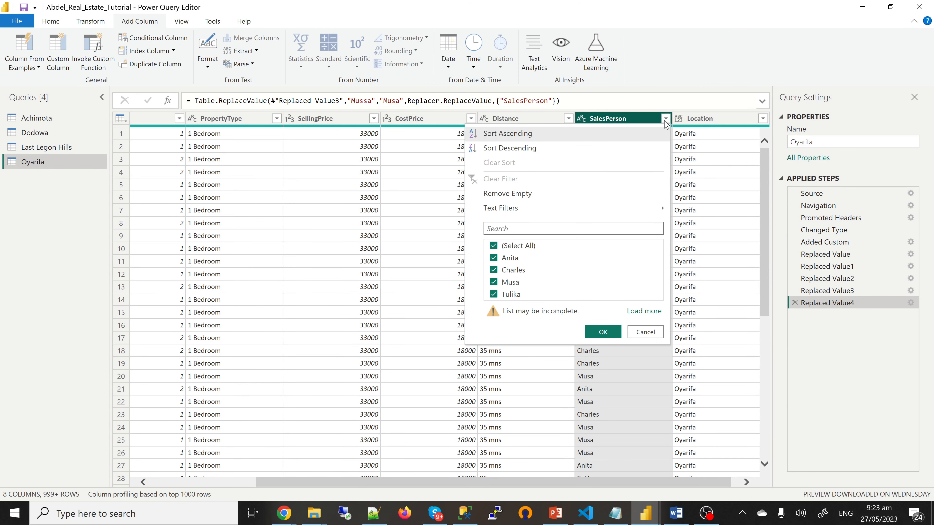
{"action": "left_click", "coordinate": [666, 121]}
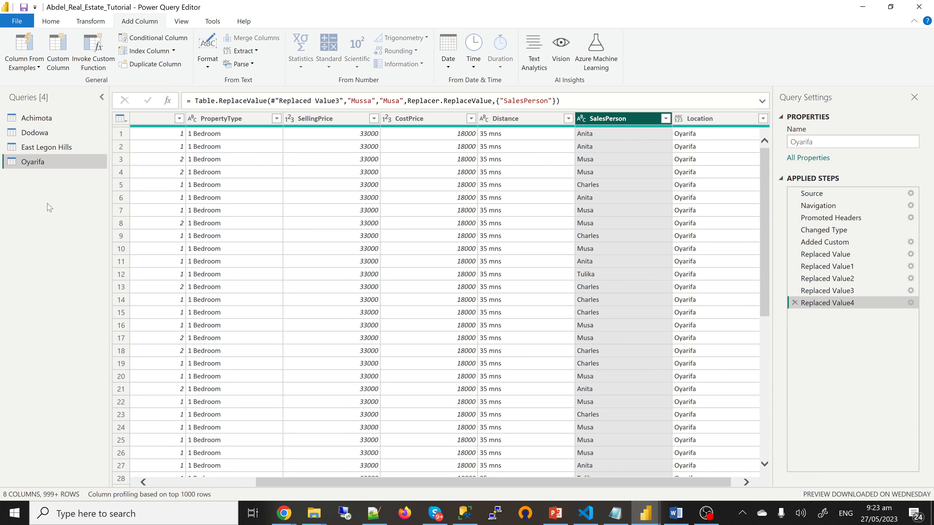
- Append the Achimota, Dodowa, East Legon Hills and Oyarifa tables into a new query, using the option for three or more tables
{"action": "left_click", "coordinate": [38, 118]}
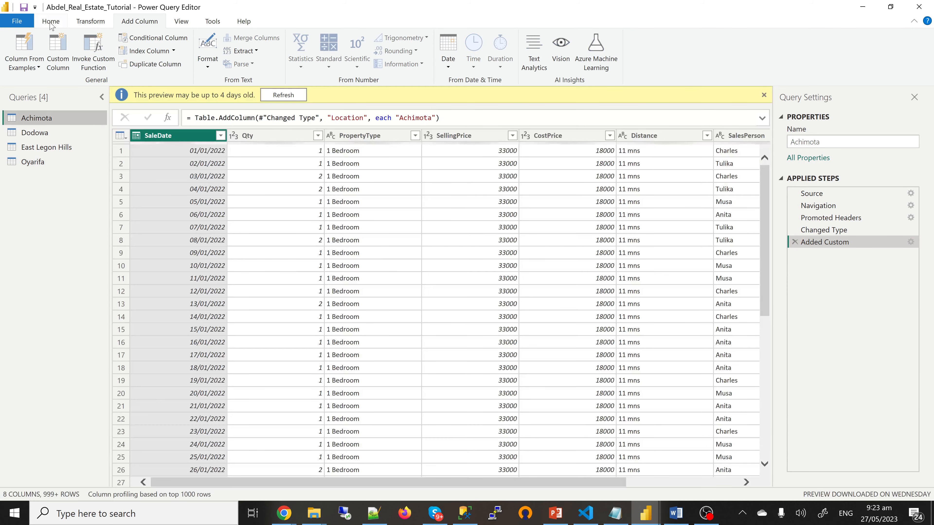
{"action": "left_click", "coordinate": [51, 22]}
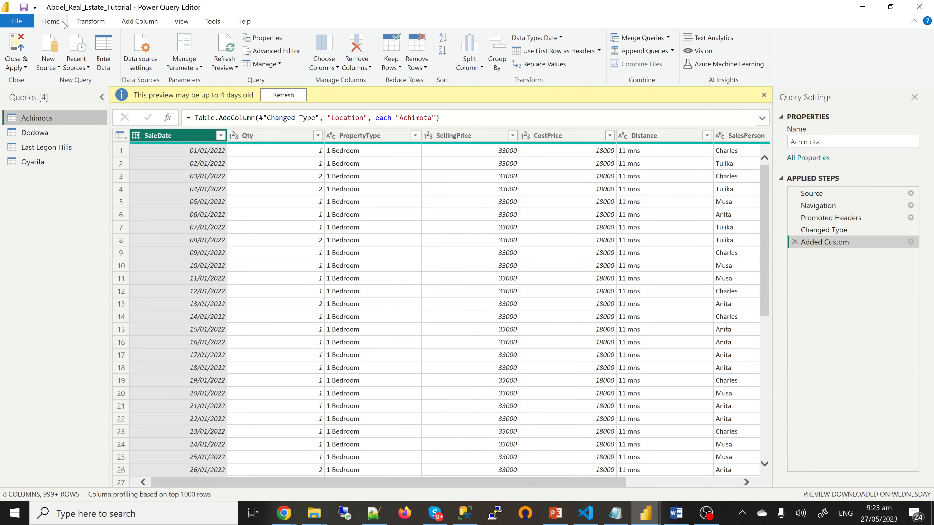
{"action": "left_click", "coordinate": [671, 53]}
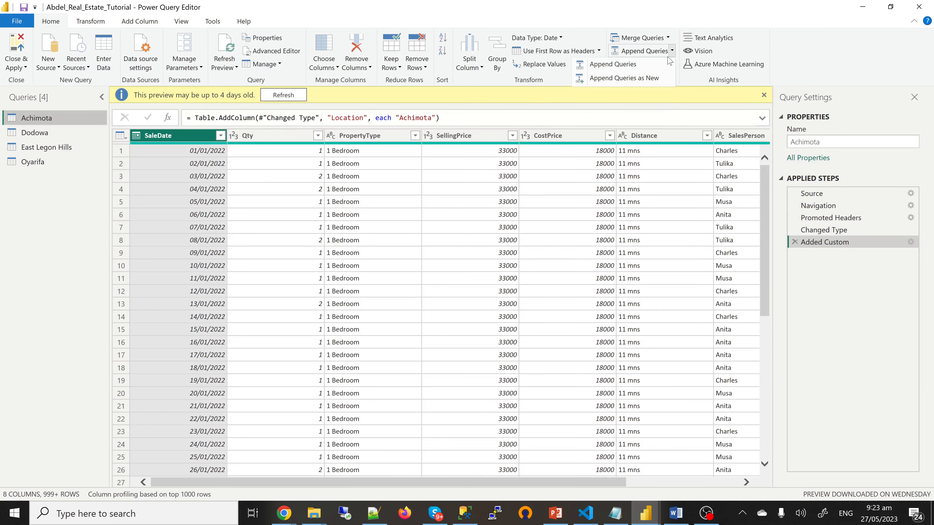
{"action": "left_click", "coordinate": [632, 79]}
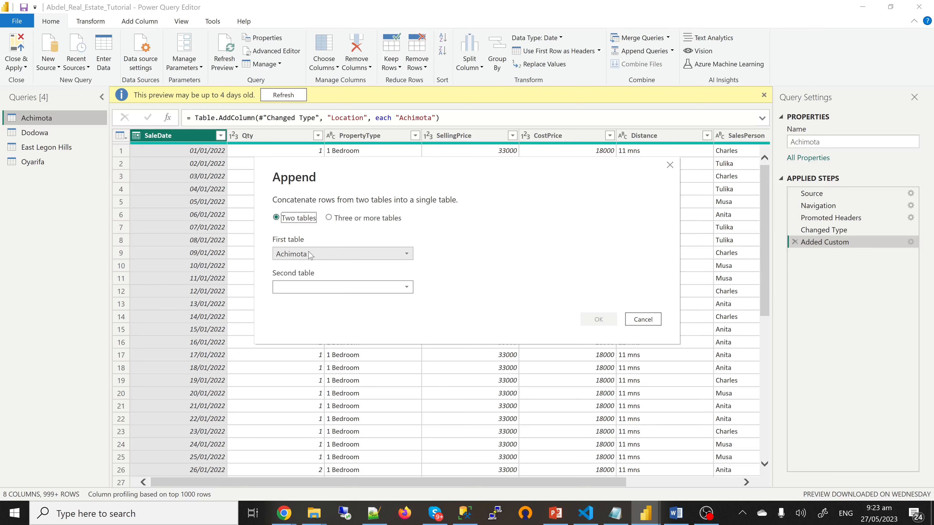
{"action": "left_click", "coordinate": [356, 221]}
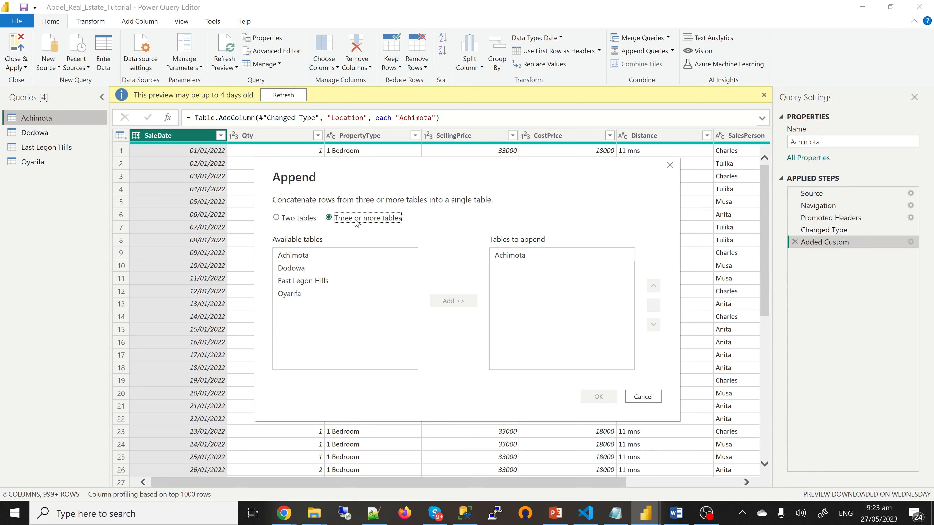
{"action": "left_click", "coordinate": [290, 268]}
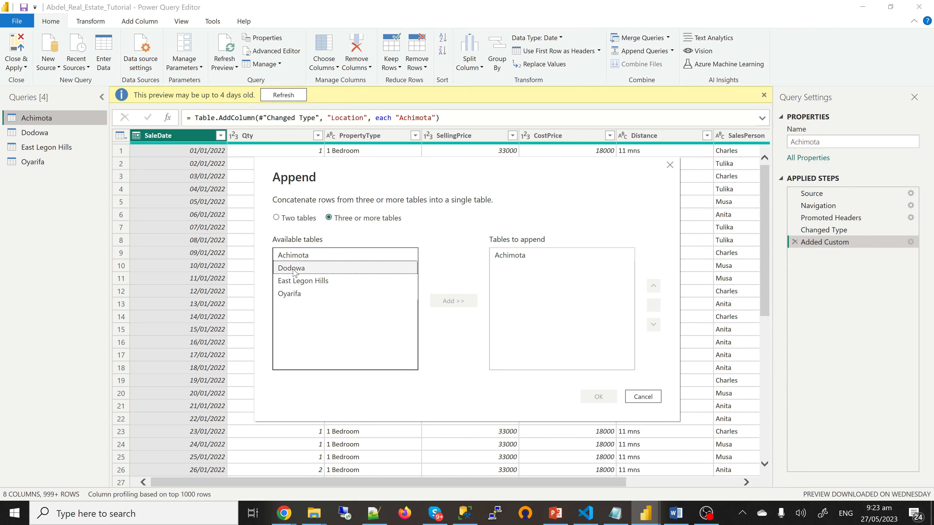
{"action": "left_click", "coordinate": [454, 301]}
{"action": "left_click", "coordinate": [323, 282]}
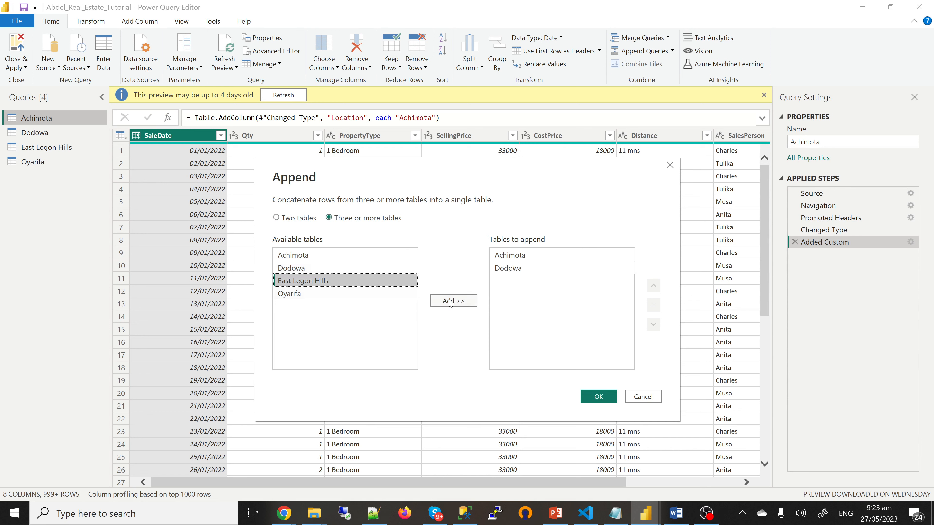
{"action": "left_click", "coordinate": [294, 295]}
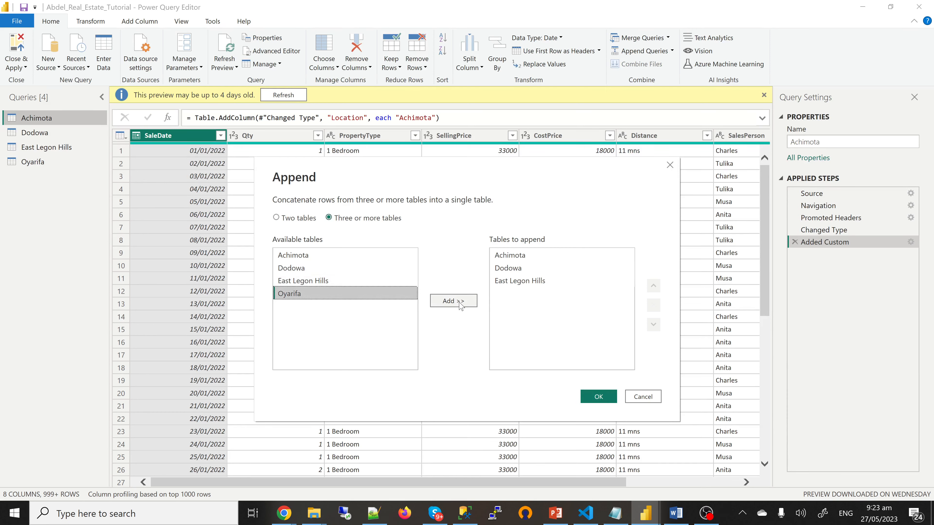
{"action": "left_click", "coordinate": [460, 304]}
{"action": "left_click", "coordinate": [529, 271]}
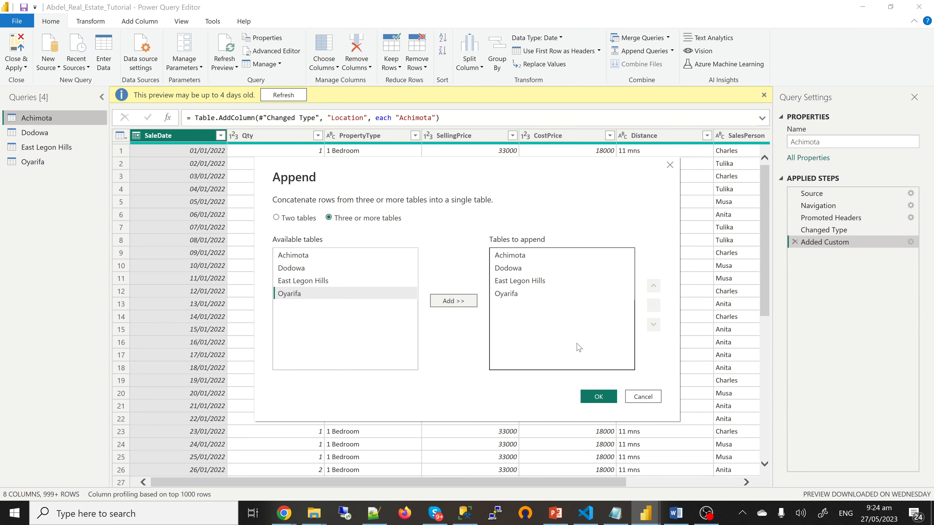
{"action": "left_click", "coordinate": [599, 398]}
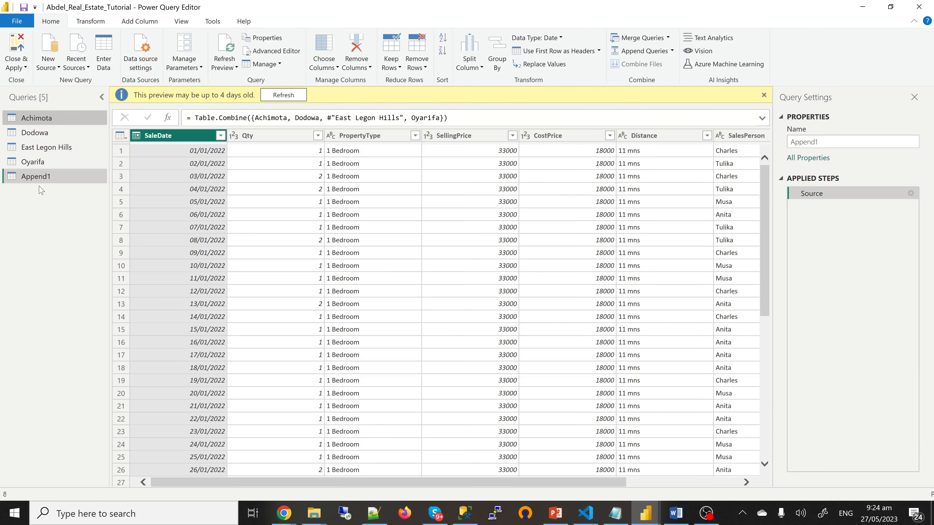
- Rename the new appended query as FactTable
{"action": "left_click", "coordinate": [47, 180]}
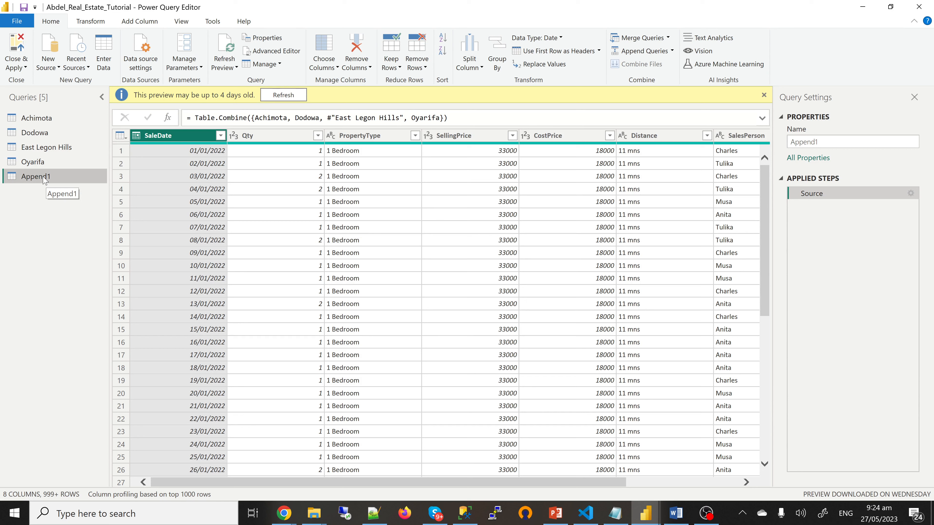
{"action": "double_click", "coordinate": [44, 178]}
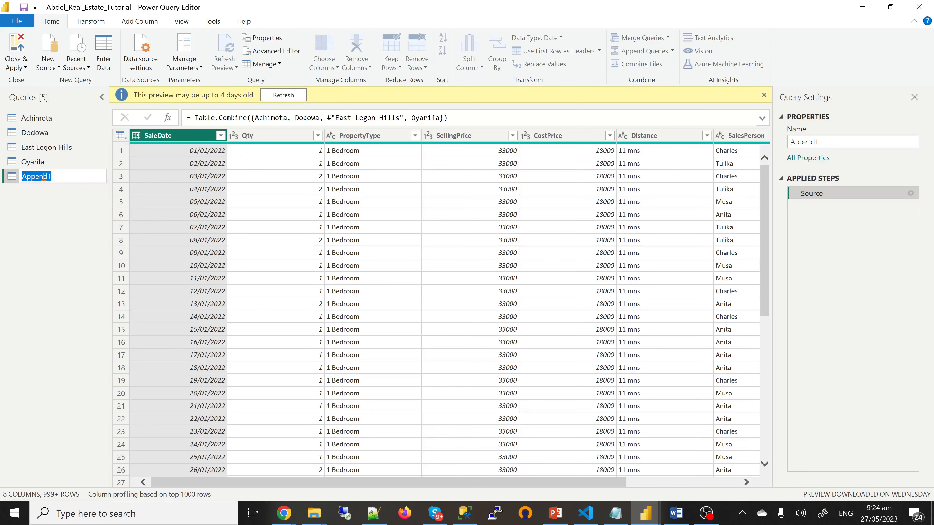
{"action": "type", "text": "FactTable"}
{"action": "key", "text": "Return"}
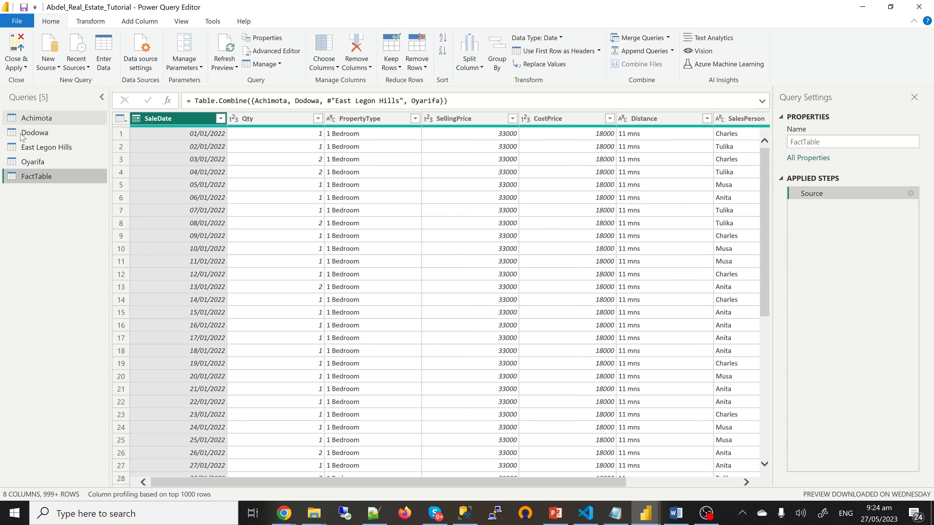
- Disable loading into the report for the Achimota and Dodowa queries
{"action": "left_click", "coordinate": [40, 121]}
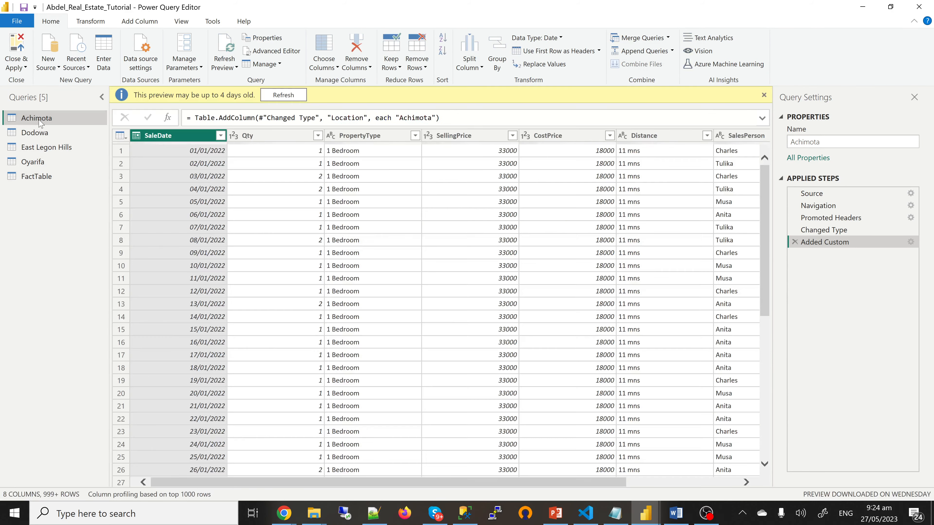
{"action": "right_click", "coordinate": [41, 122]}
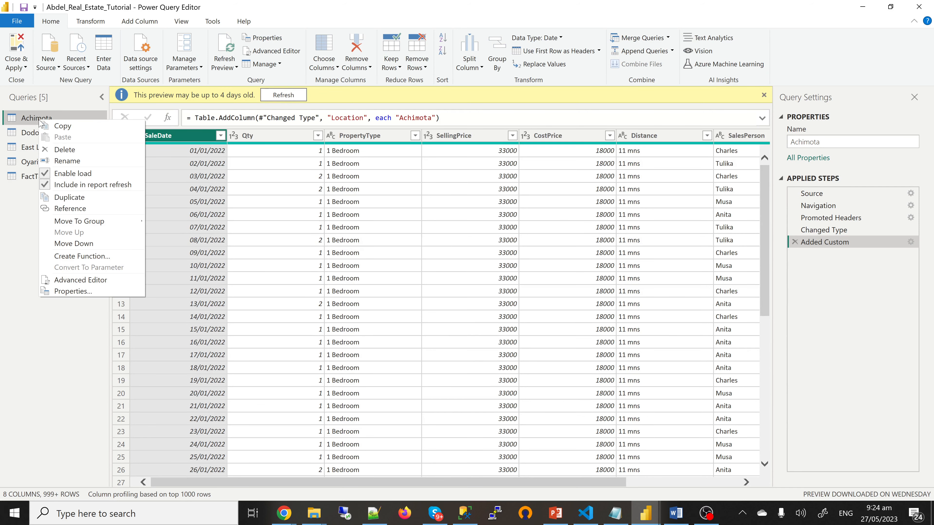
{"action": "left_click", "coordinate": [59, 173]}
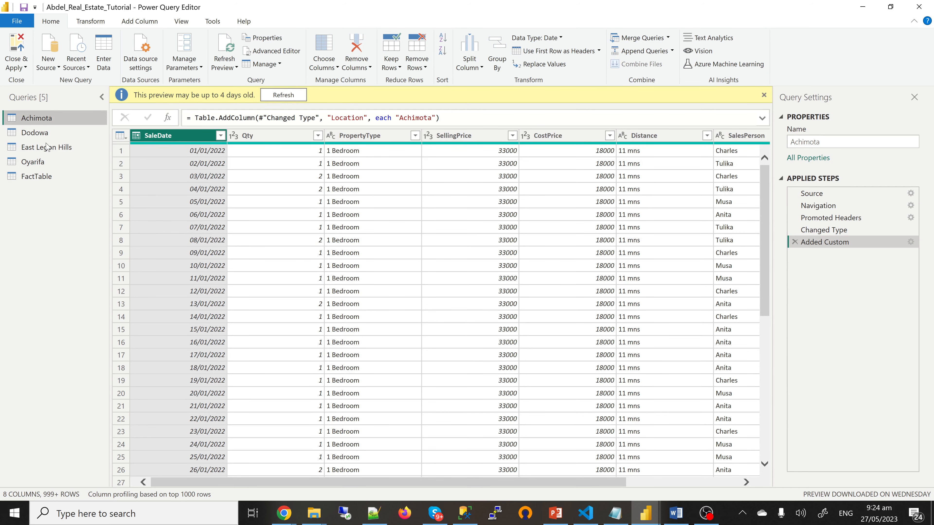
{"action": "left_click", "coordinate": [35, 133]}
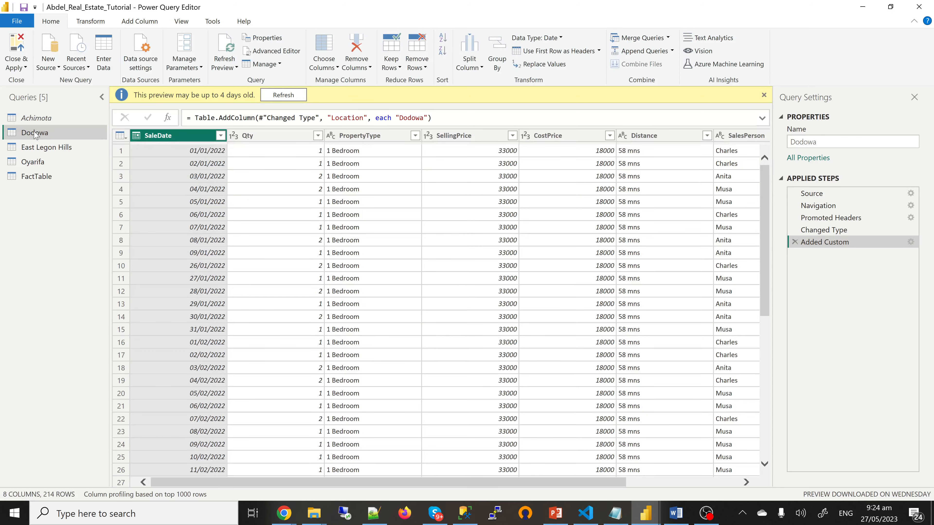
{"action": "right_click", "coordinate": [35, 135]}
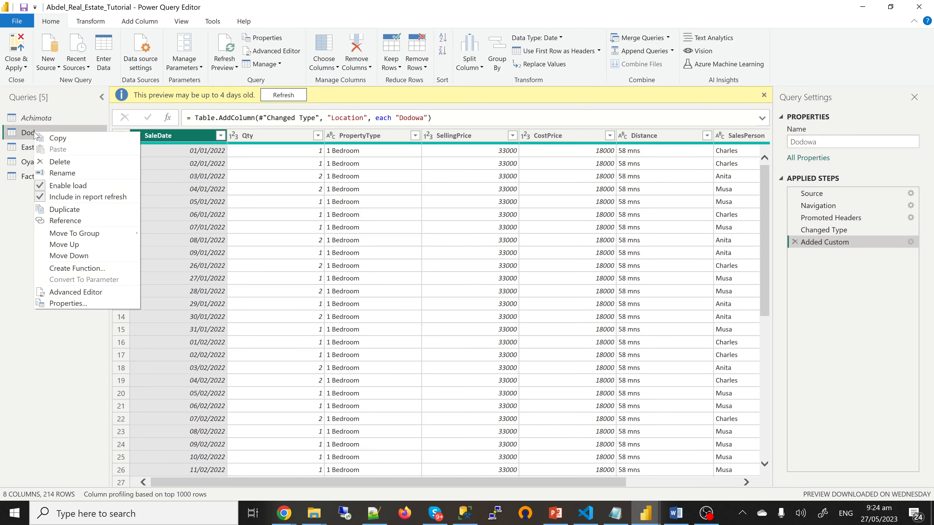
{"action": "left_click", "coordinate": [61, 187]}
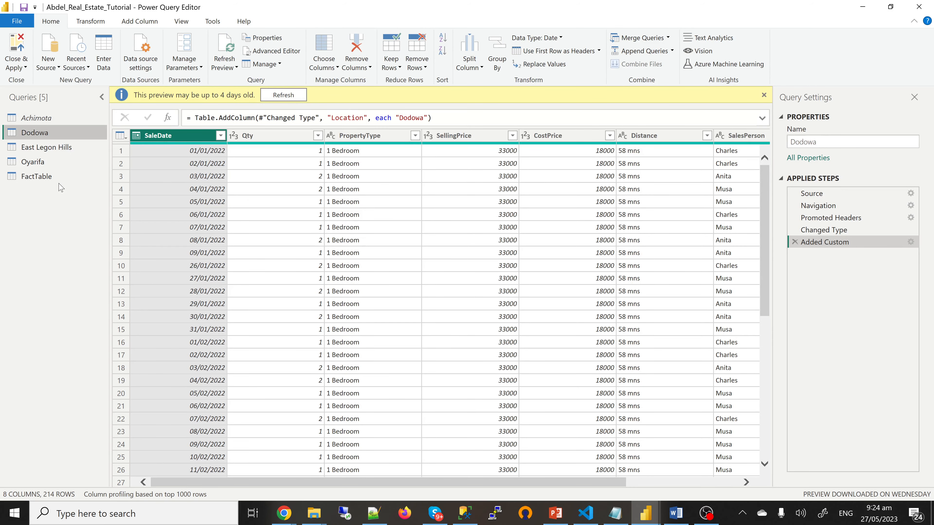
- Disable loading for the East Legon Hills and Oyarifa queries, and return to the FactTable query
{"action": "left_click", "coordinate": [29, 150]}
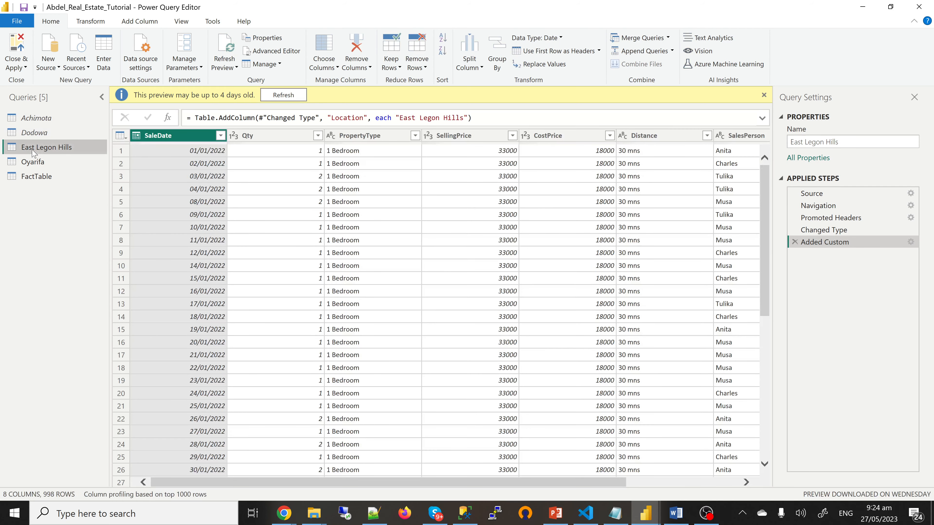
{"action": "right_click", "coordinate": [33, 151]}
{"action": "left_click", "coordinate": [61, 205]}
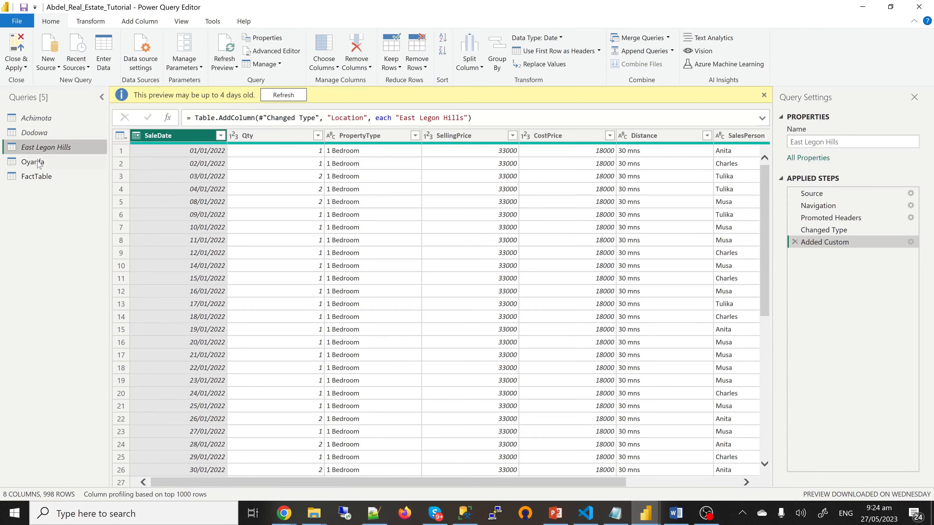
{"action": "left_click", "coordinate": [32, 163]}
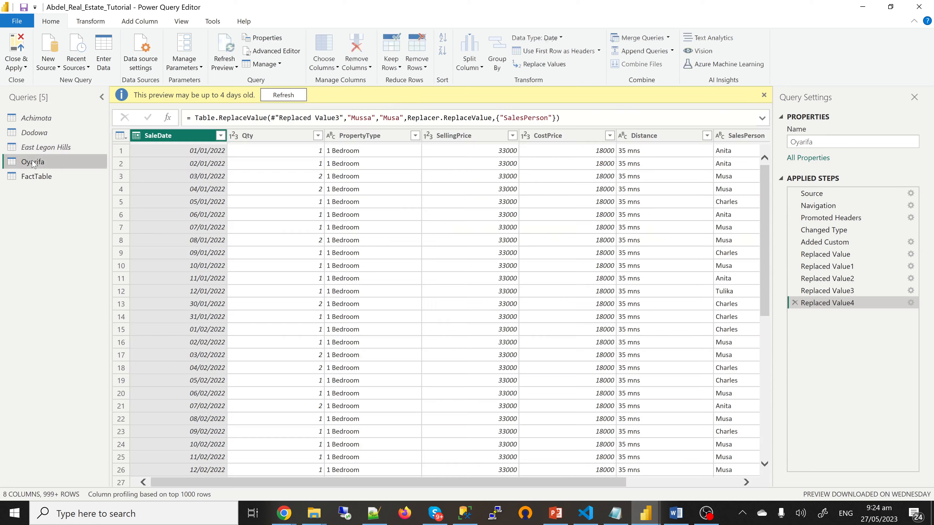
{"action": "right_click", "coordinate": [33, 163]}
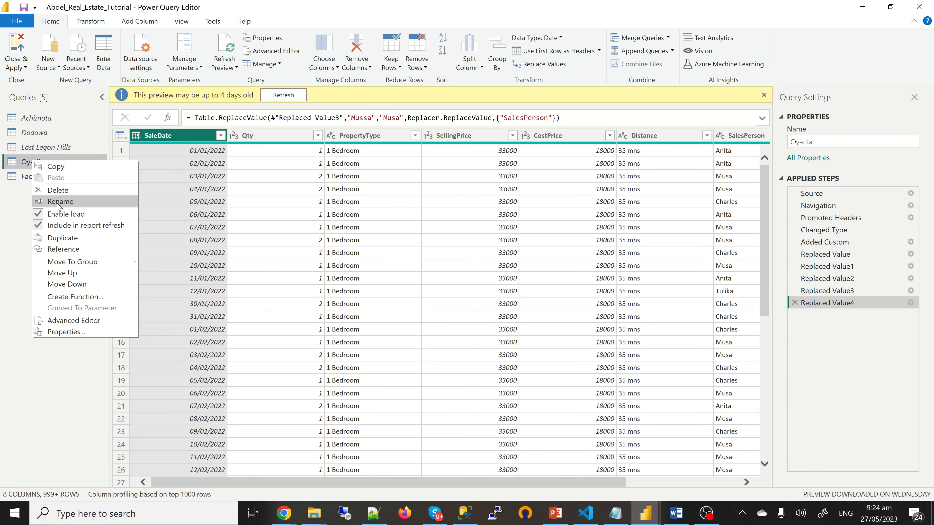
{"action": "left_click", "coordinate": [59, 217]}
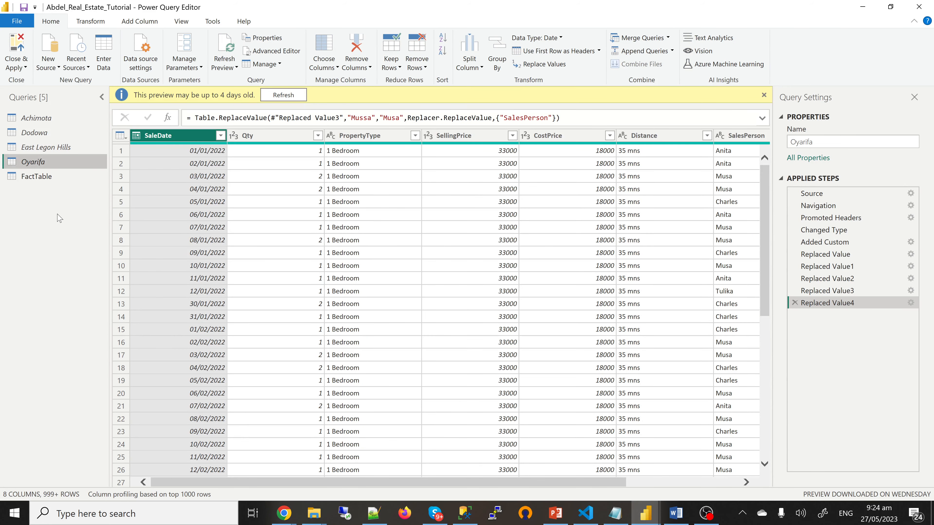
{"action": "left_click", "coordinate": [38, 178]}
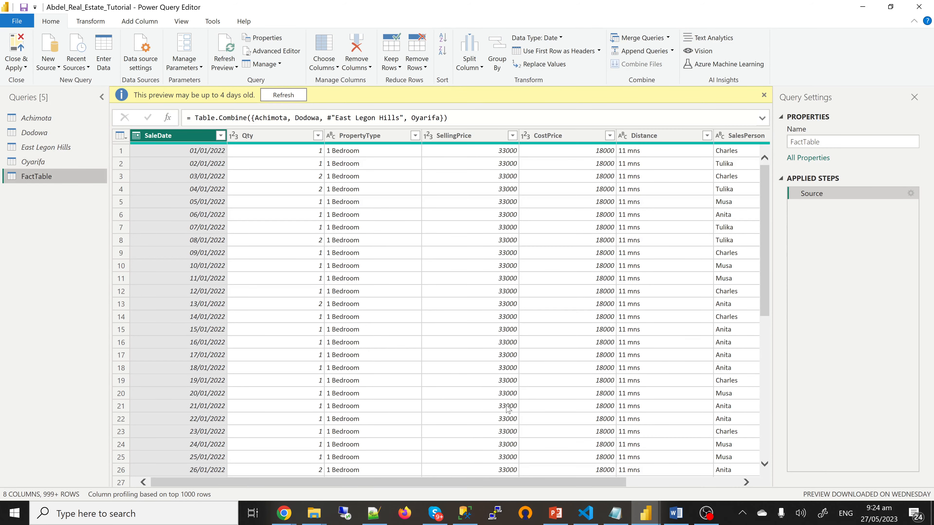
{"action": "left_click_drag", "start_coordinate": [544, 482], "coordinate": [439, 489]}
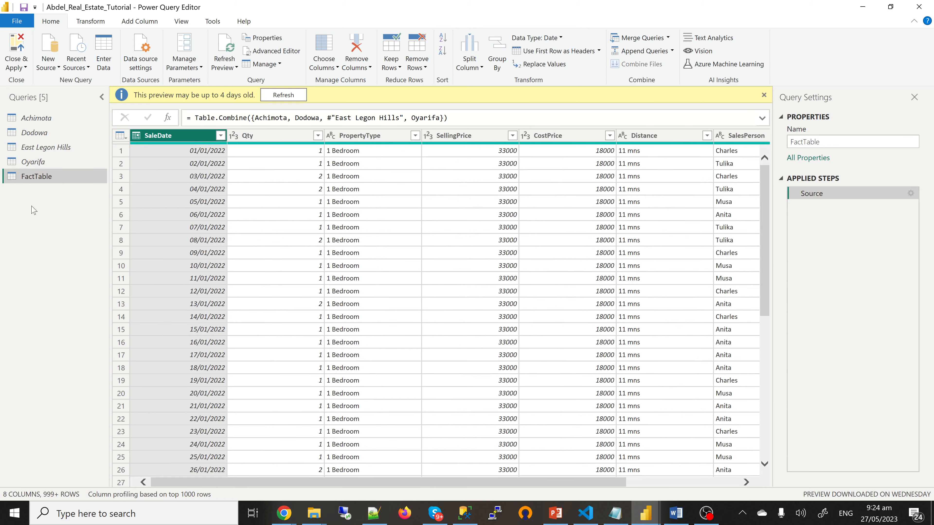
- Switch to SQL Server Management Studio, copy the server name from the server connection dialog, and return to Power Query Editor
{"action": "left_click", "coordinate": [464, 515]}
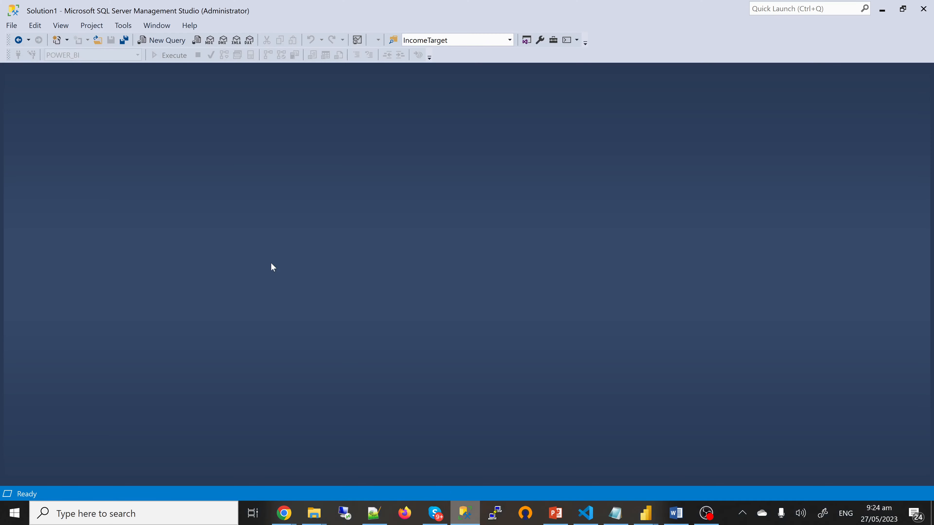
{"action": "left_click", "coordinate": [18, 29]}
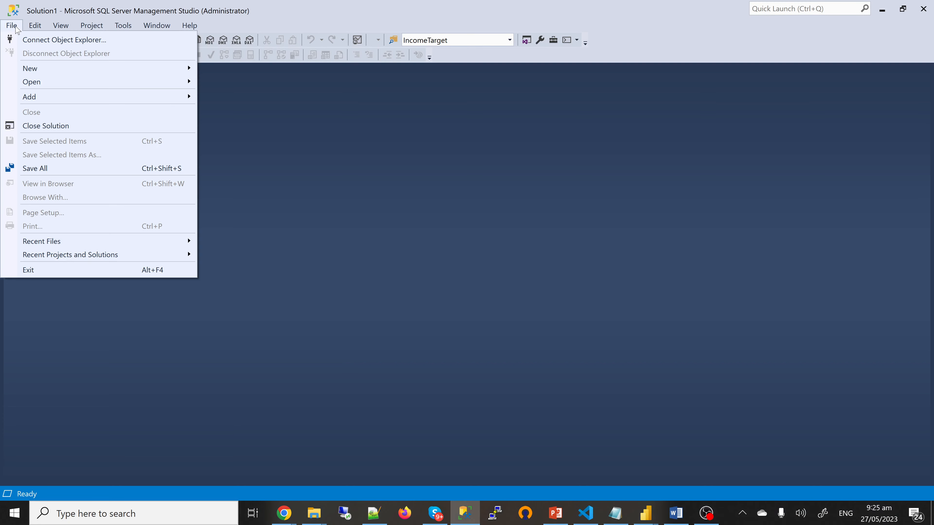
{"action": "left_click", "coordinate": [34, 40]}
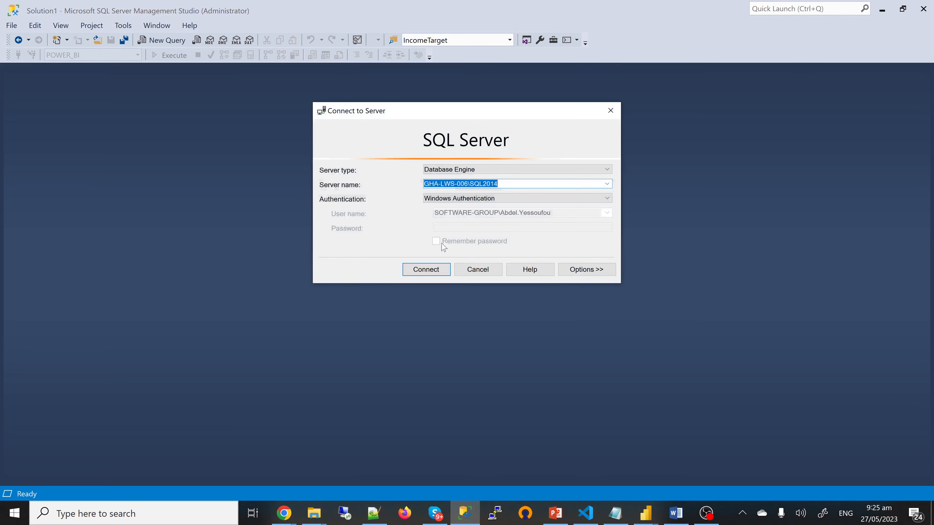
{"action": "right_click", "coordinate": [478, 183]}
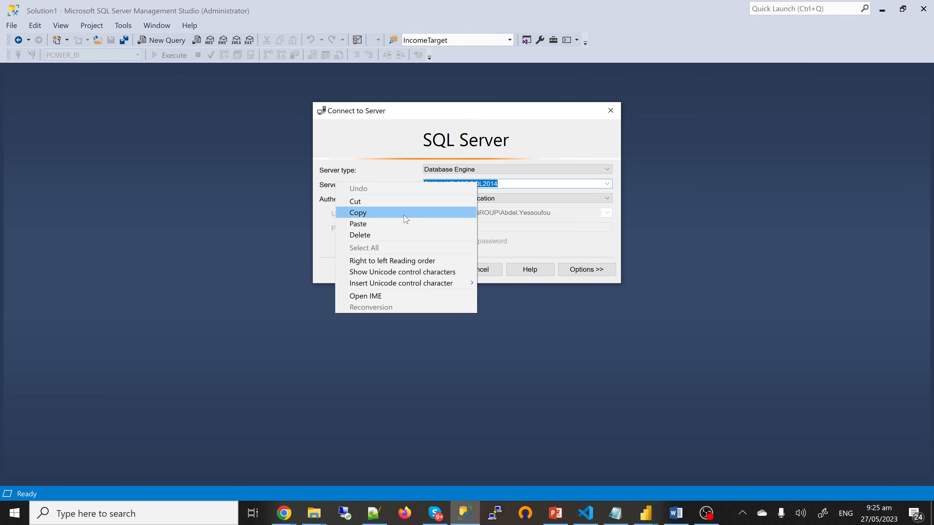
{"action": "left_click", "coordinate": [404, 214]}
{"action": "left_click", "coordinate": [610, 117]}
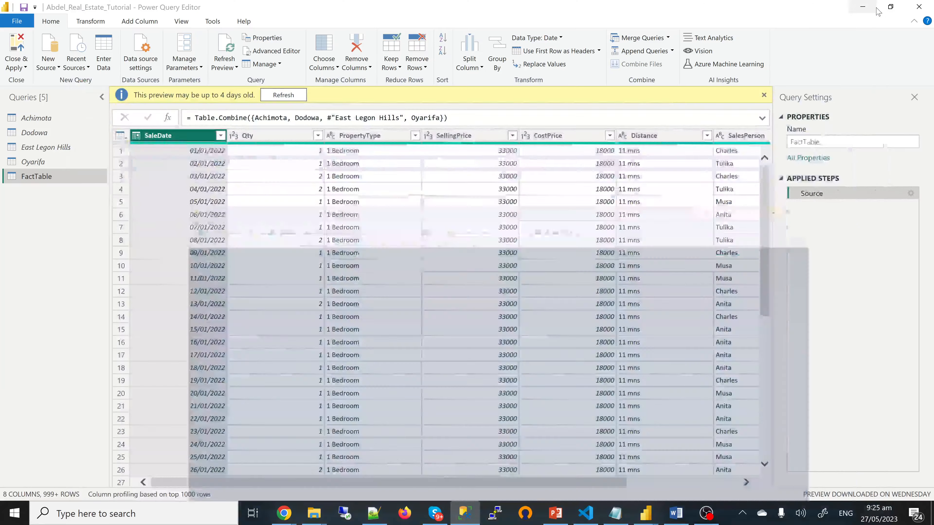
{"action": "left_click", "coordinate": [882, 8]}
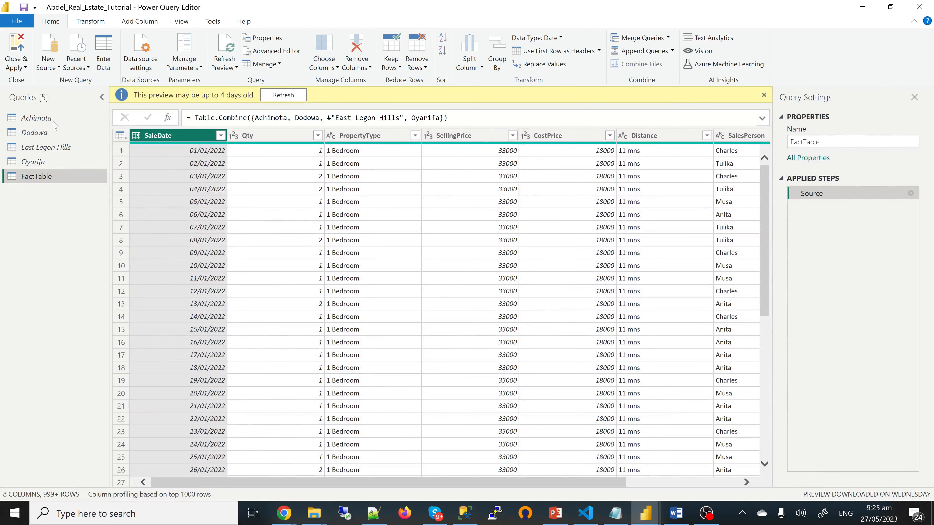
- Add a SQL Server source in Import mode, using the copied server name GHA-LWS-006\SQL2014 and the database POWER_BI
{"action": "left_click", "coordinate": [51, 71]}
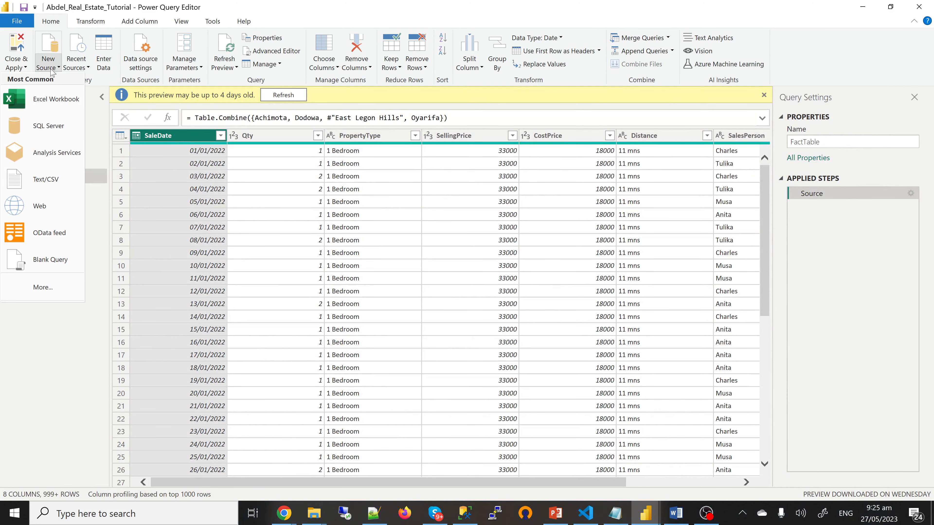
{"action": "left_click", "coordinate": [44, 125]}
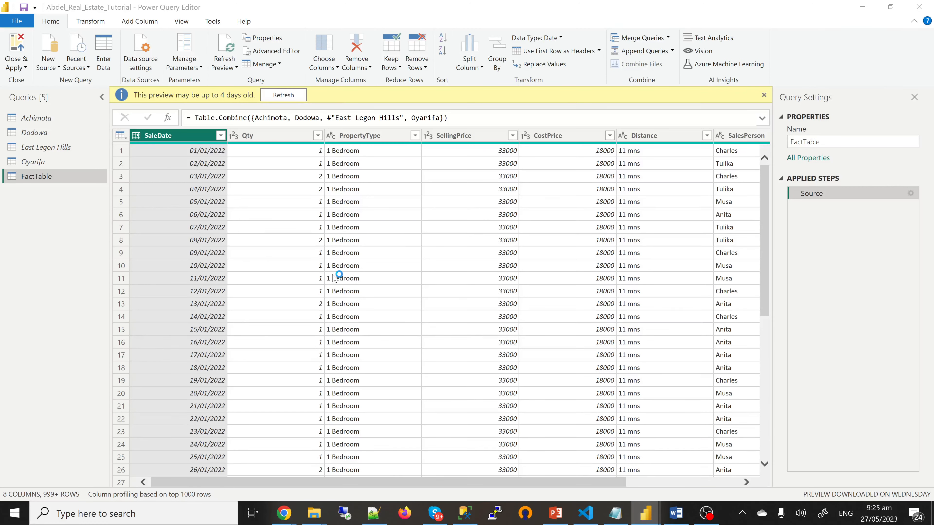
{"action": "left_click", "coordinate": [308, 209]}
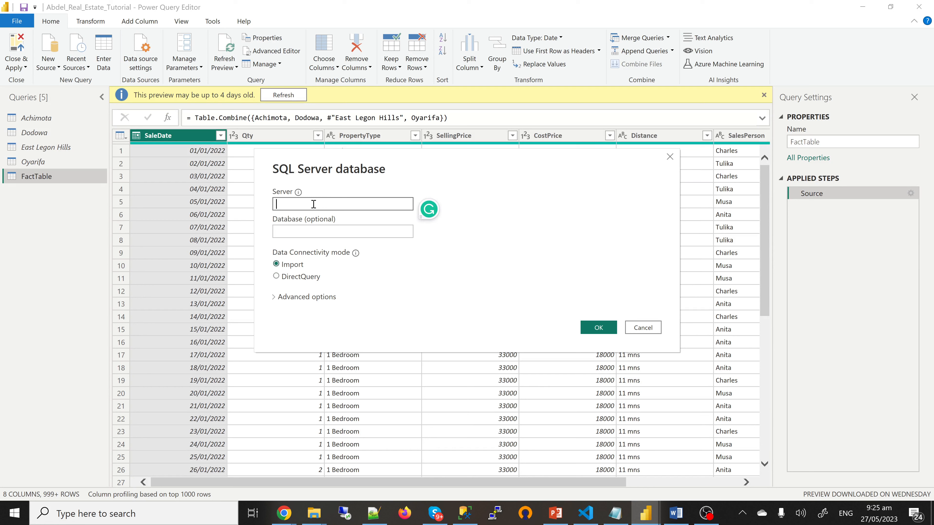
{"action": "key", "text": "ctrl+v"}
{"action": "left_click", "coordinate": [313, 231]}
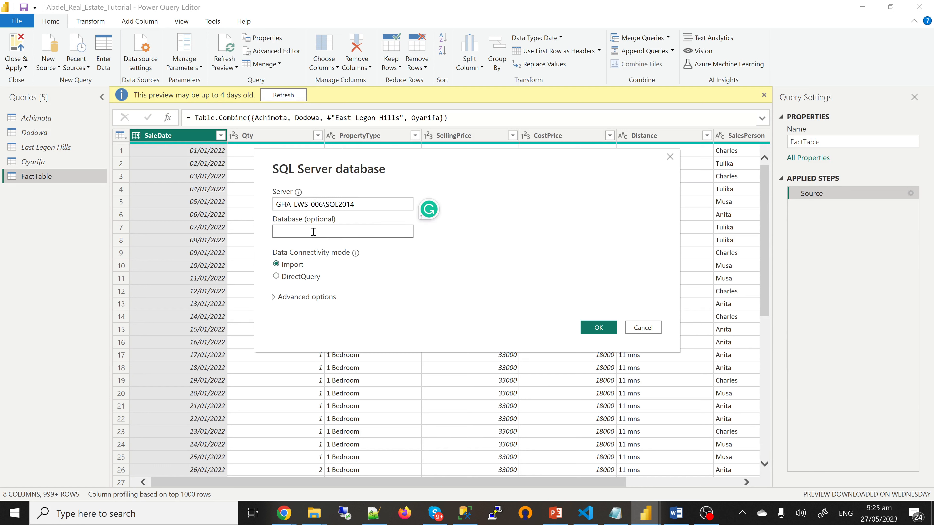
{"action": "type", "text": "POWER_BI"}
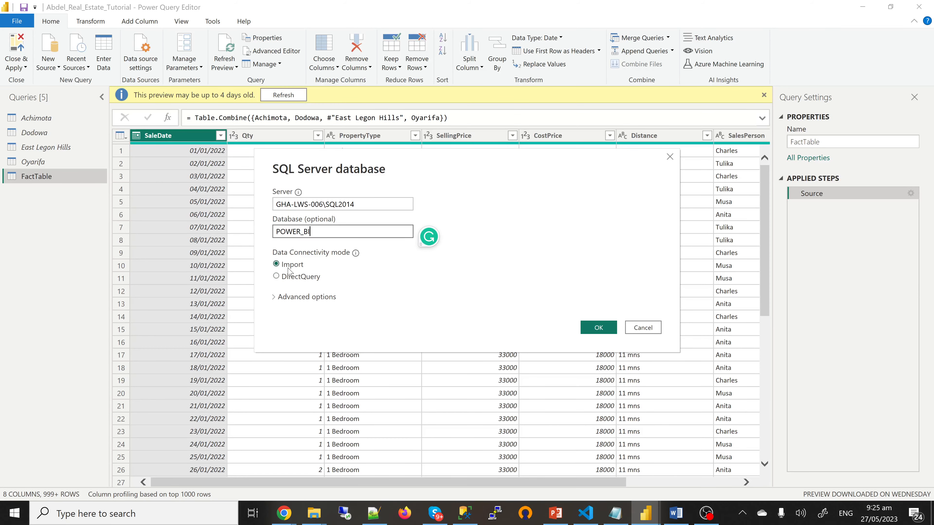
{"action": "left_click", "coordinate": [599, 328]}
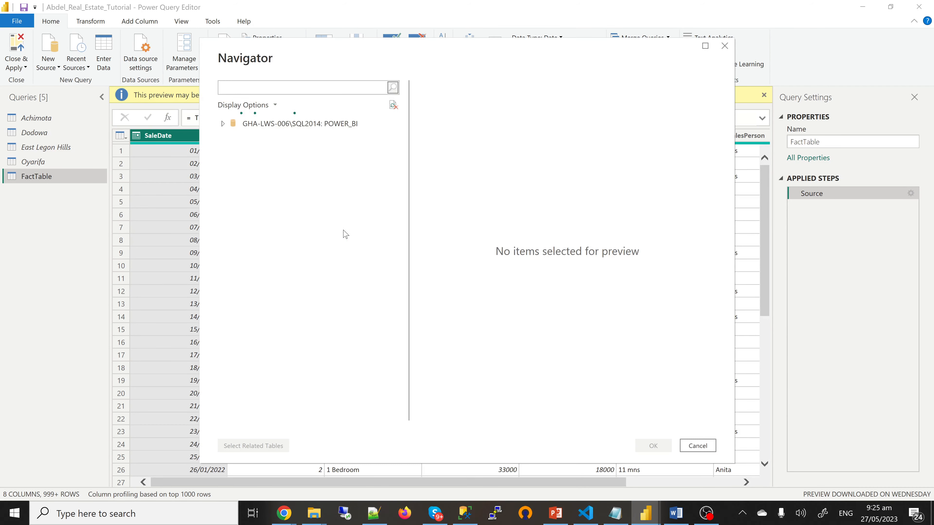
- Load the SalesTarget and SalesPerson tables from the POWER_BI database as new queries
{"action": "left_click", "coordinate": [225, 126]}
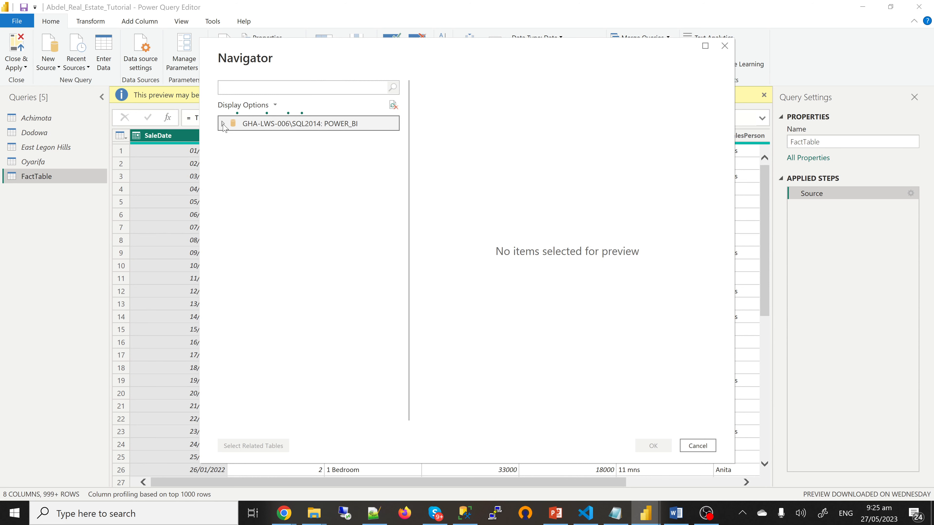
{"action": "scroll", "coordinate": [323, 317], "scroll_direction": "down", "scroll_amount": 2}
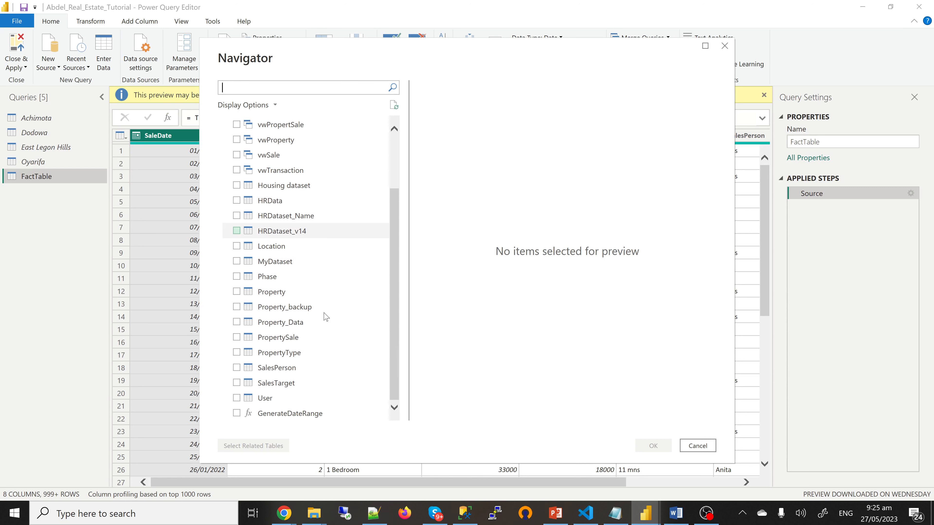
{"action": "left_click", "coordinate": [257, 388]}
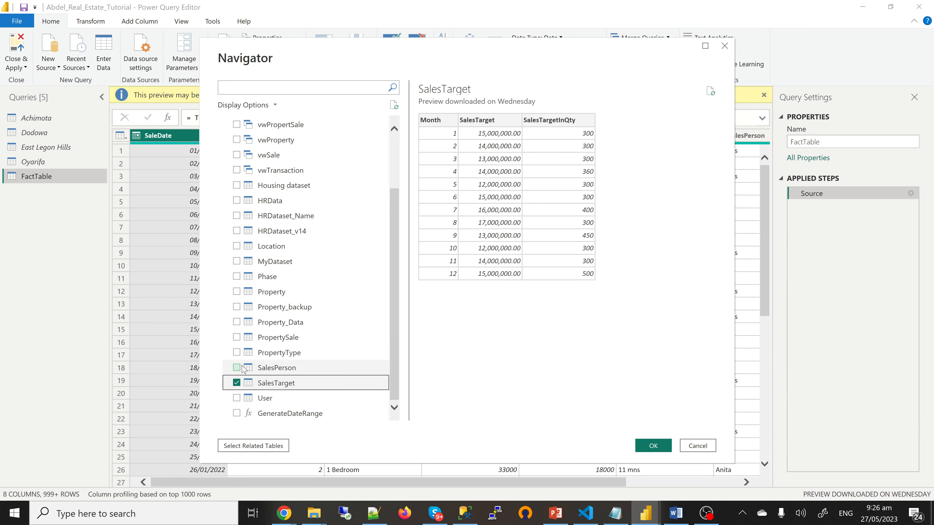
{"action": "left_click", "coordinate": [240, 368]}
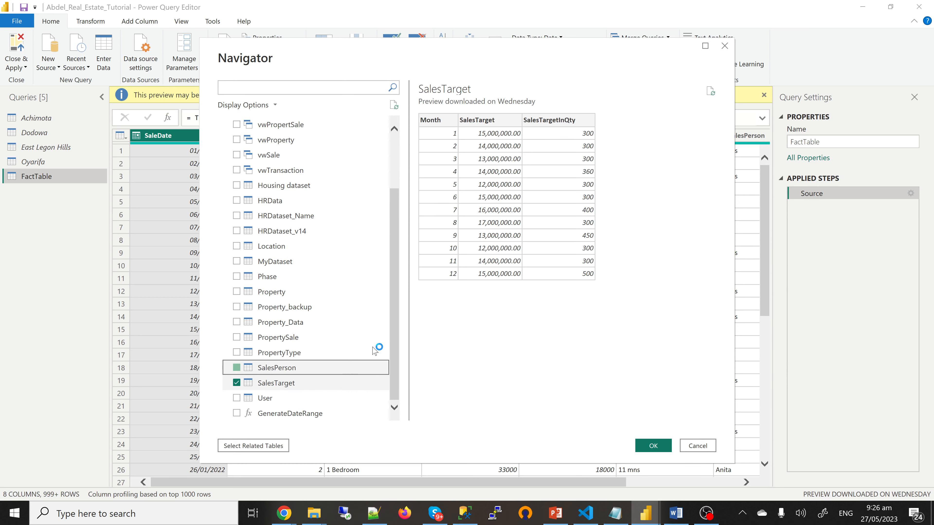
{"action": "left_click", "coordinate": [653, 446]}
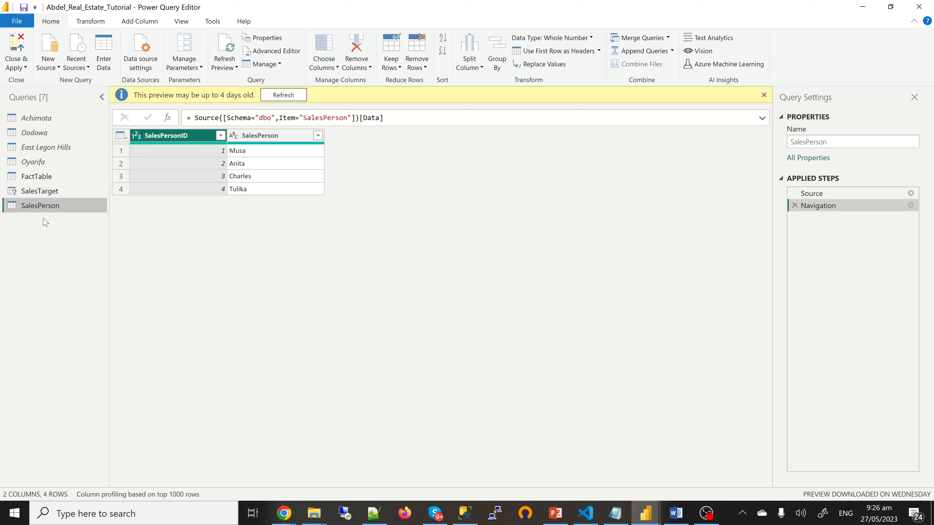
- Review the data in the SalesTarget and SalesPerson queries and the PropertyType column of FactTable
{"action": "left_click", "coordinate": [54, 195]}
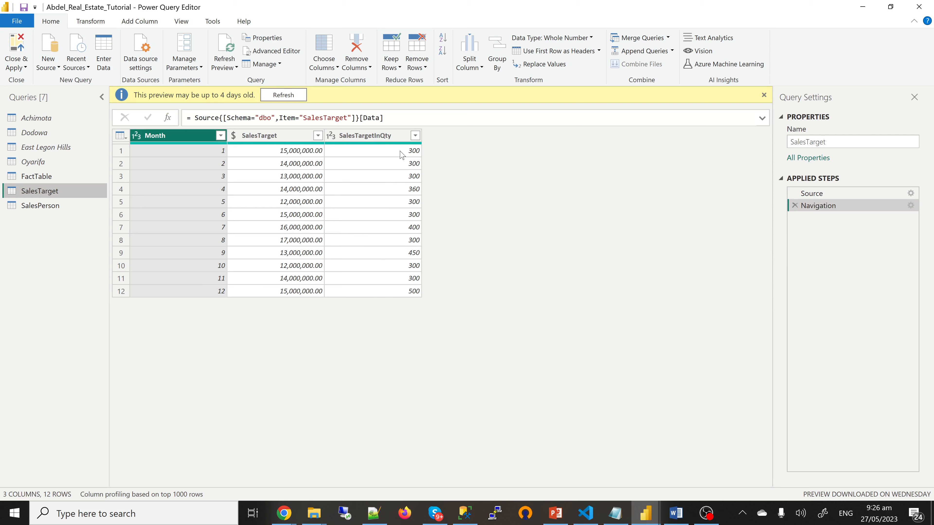
{"action": "left_click", "coordinate": [42, 206]}
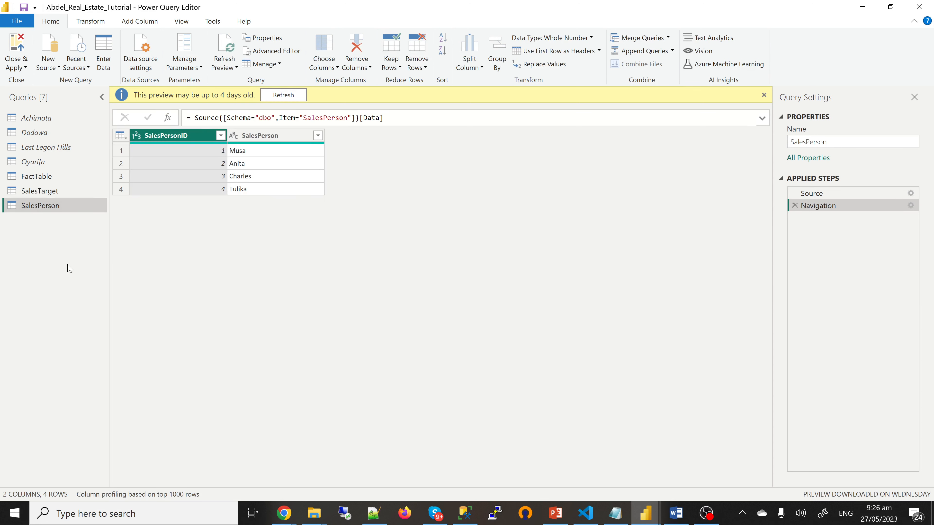
{"action": "left_click", "coordinate": [47, 180]}
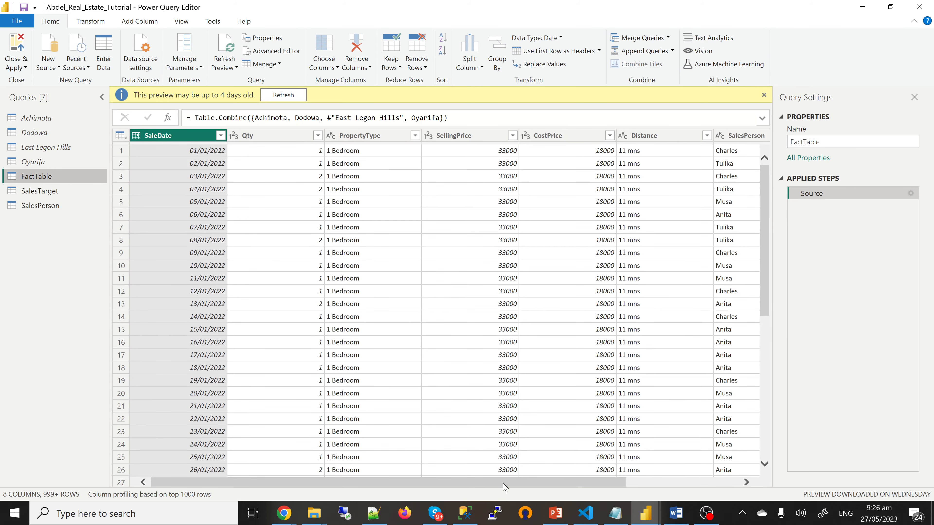
{"action": "left_click_drag", "start_coordinate": [501, 484], "coordinate": [387, 481]}
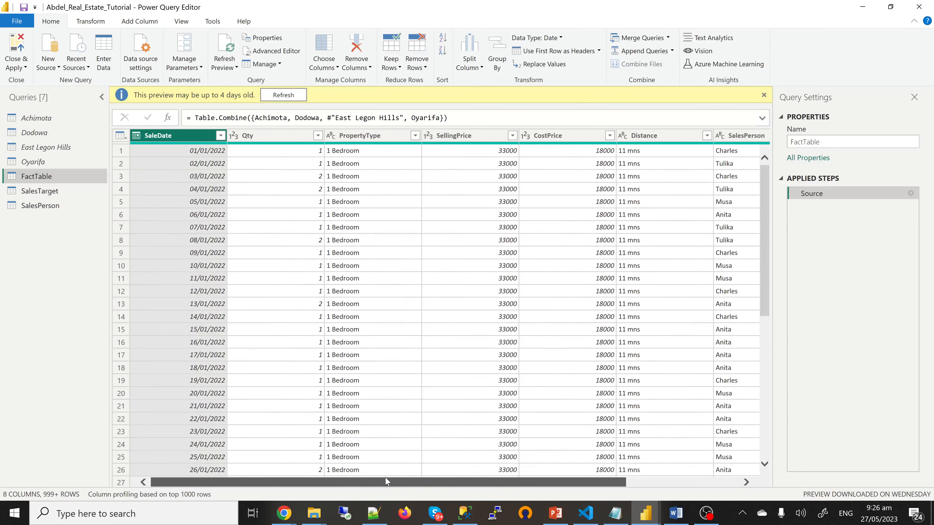
{"action": "left_click", "coordinate": [373, 138]}
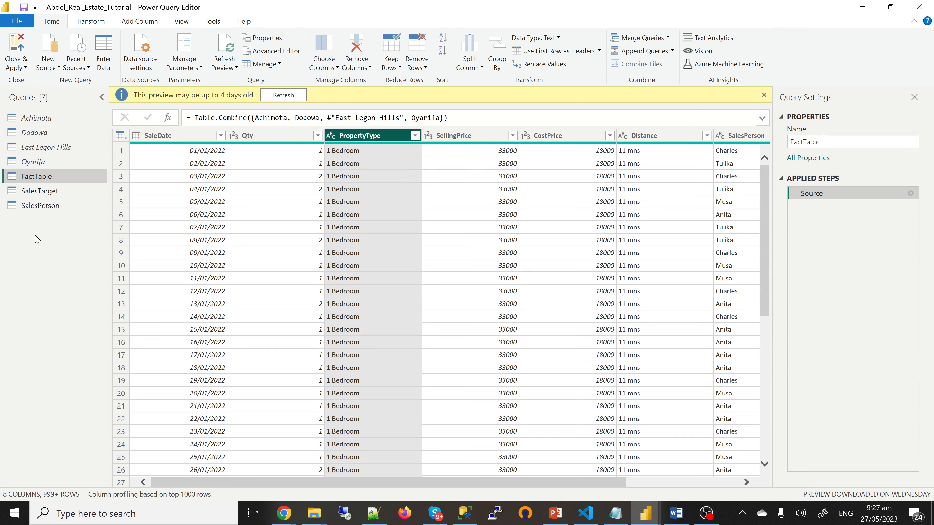
- Duplicate the FactTable query and rename the copy PropertyType
{"action": "right_click", "coordinate": [43, 179]}
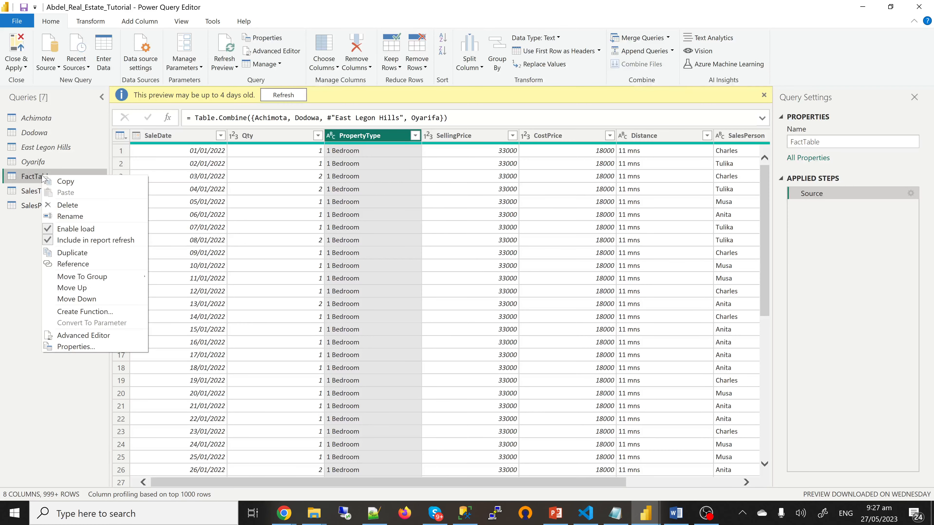
{"action": "left_click", "coordinate": [78, 254]}
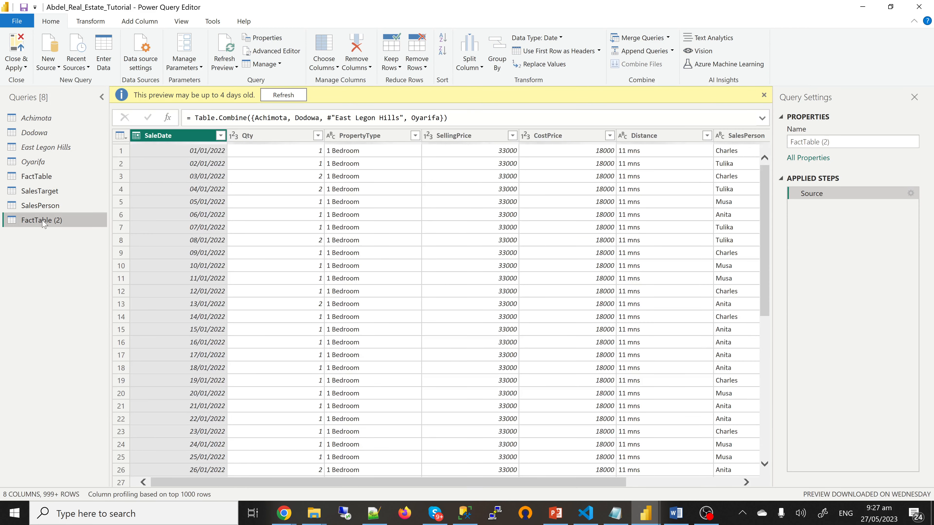
{"action": "double_click", "coordinate": [42, 220]}
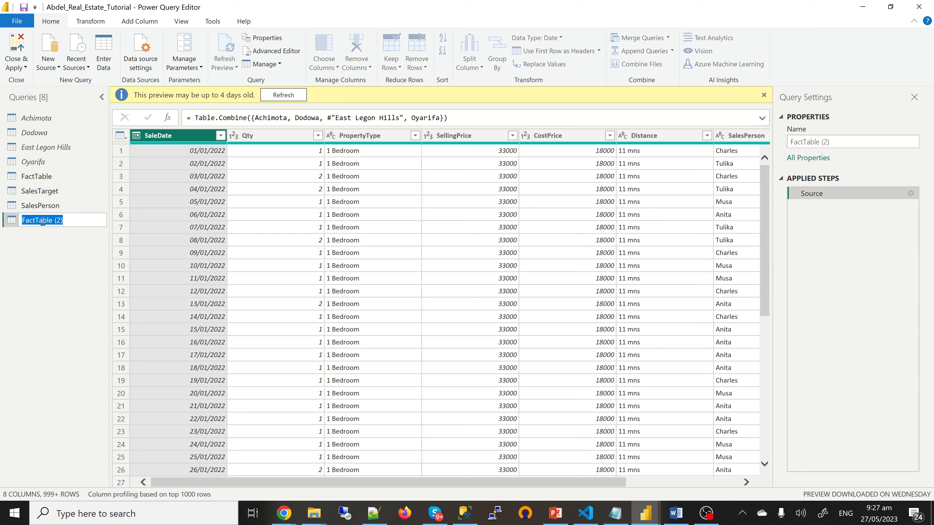
{"action": "type", "text": "D"}
{"action": "key", "text": "Return"}
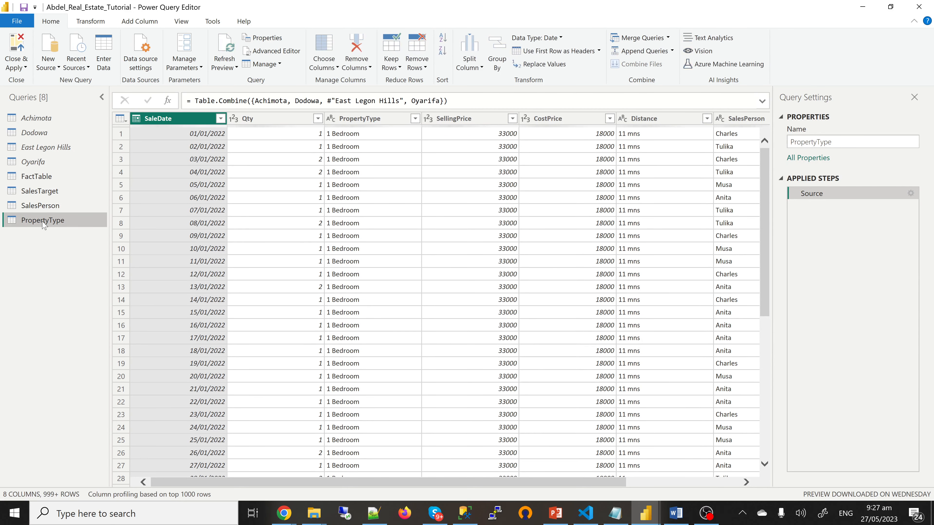
- Keep only the PropertyType column in the PropertyType query and remove its duplicate values
{"action": "left_click", "coordinate": [364, 119]}
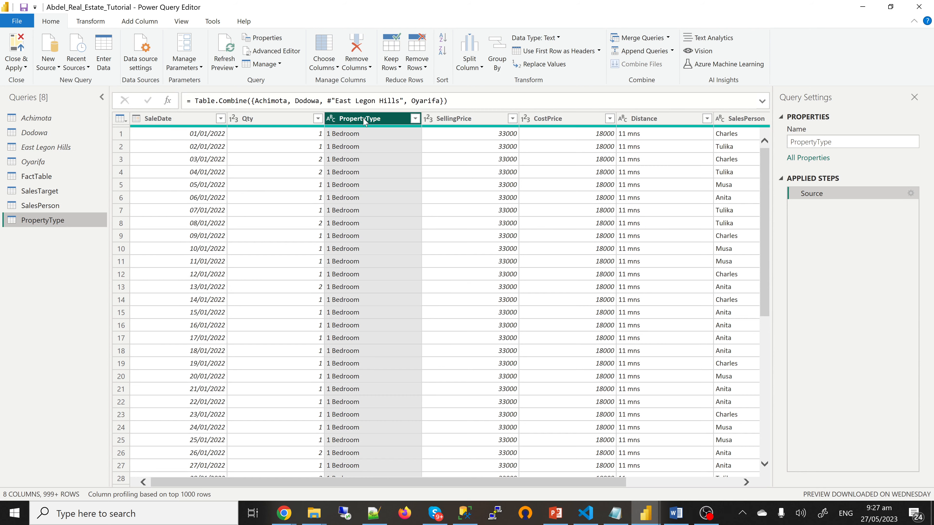
{"action": "right_click", "coordinate": [365, 120]}
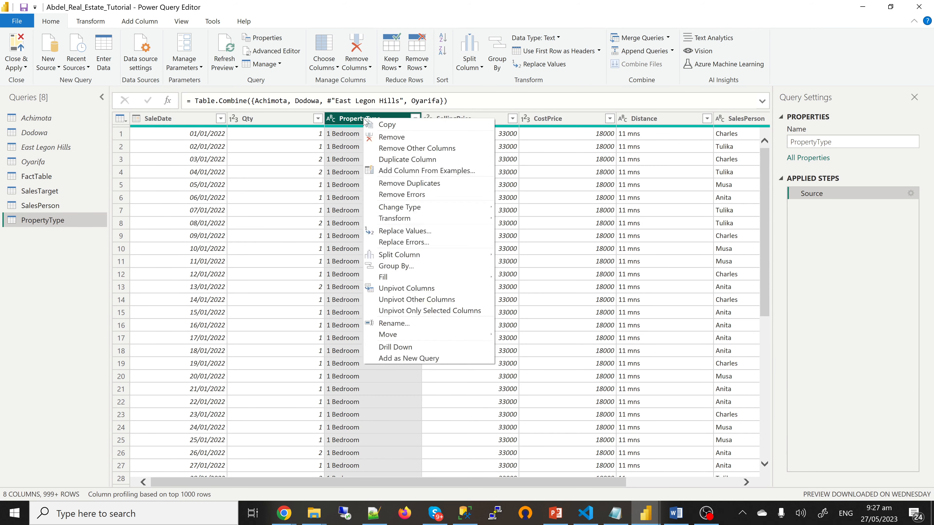
{"action": "left_click", "coordinate": [394, 148]}
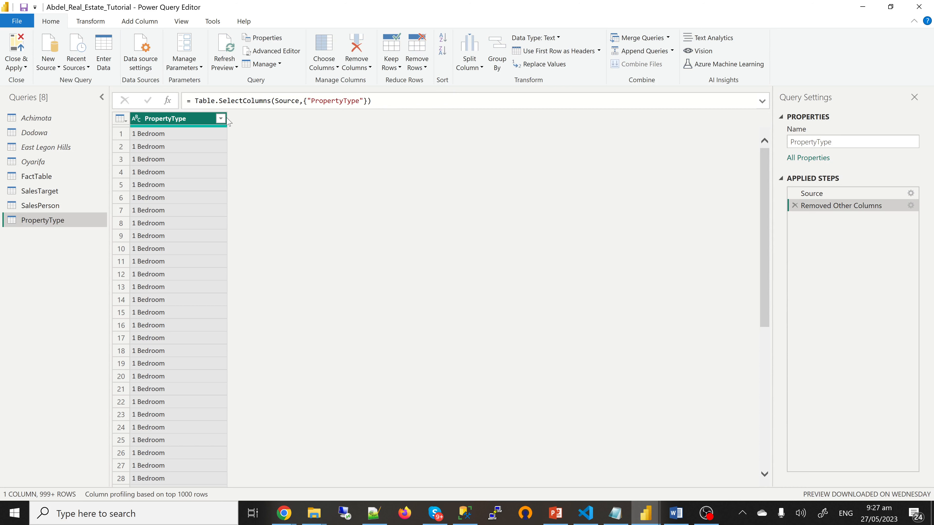
{"action": "left_click", "coordinate": [220, 119]}
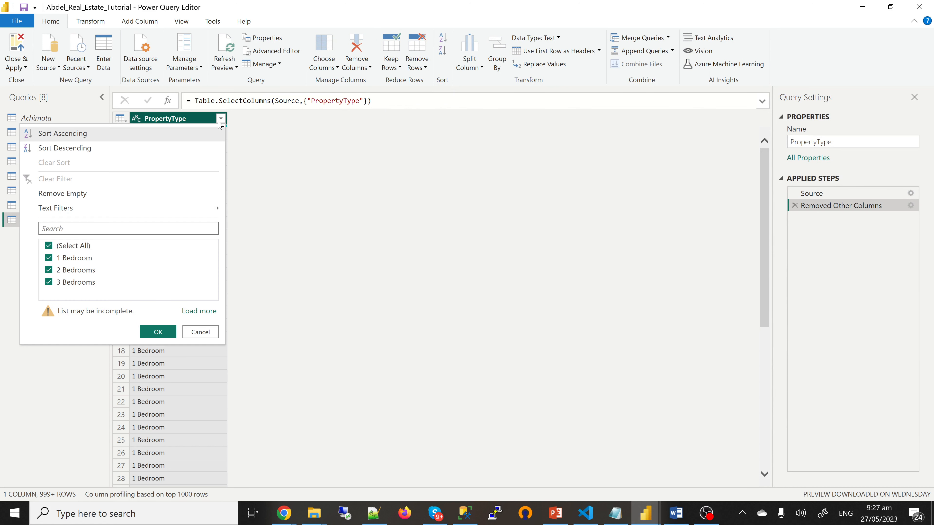
{"action": "left_click", "coordinate": [285, 157]}
{"action": "right_click", "coordinate": [170, 119]}
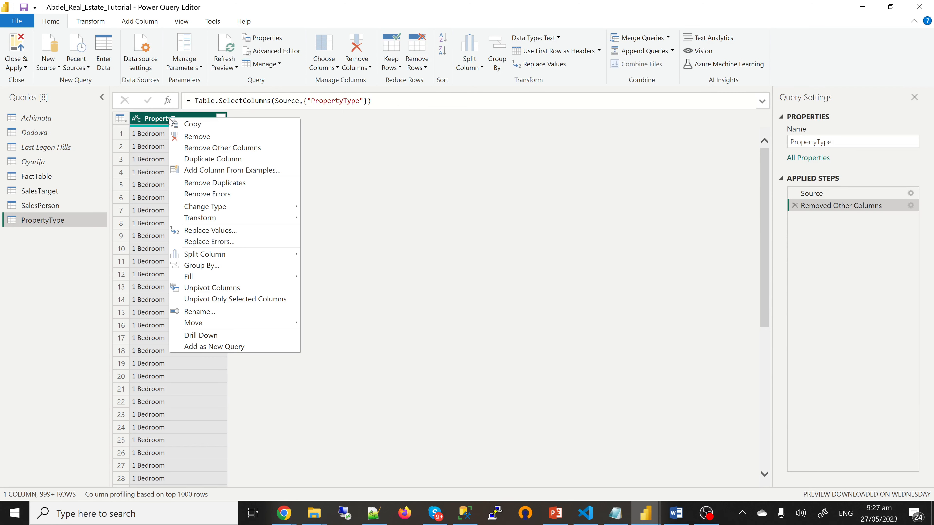
{"action": "left_click", "coordinate": [204, 183]}
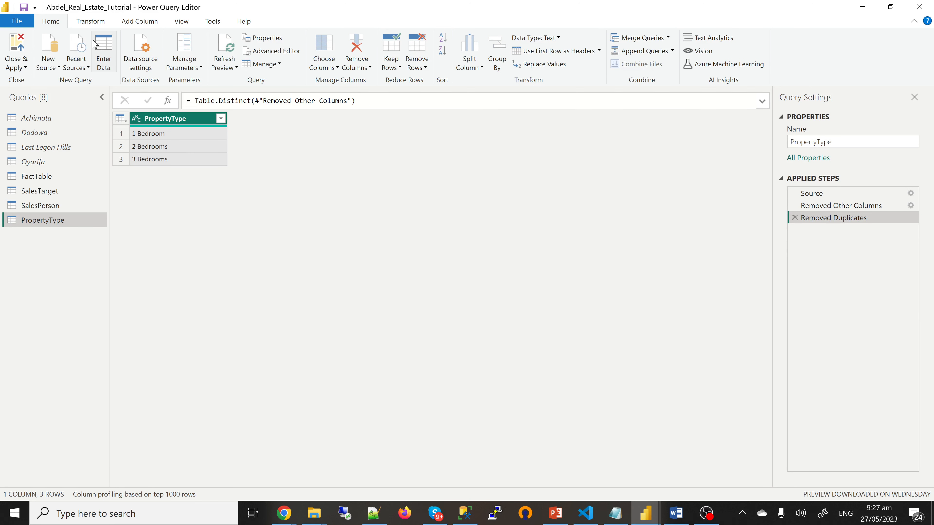
- Add an index column starting from 1 to the PropertyType query
{"action": "left_click", "coordinate": [90, 21]}
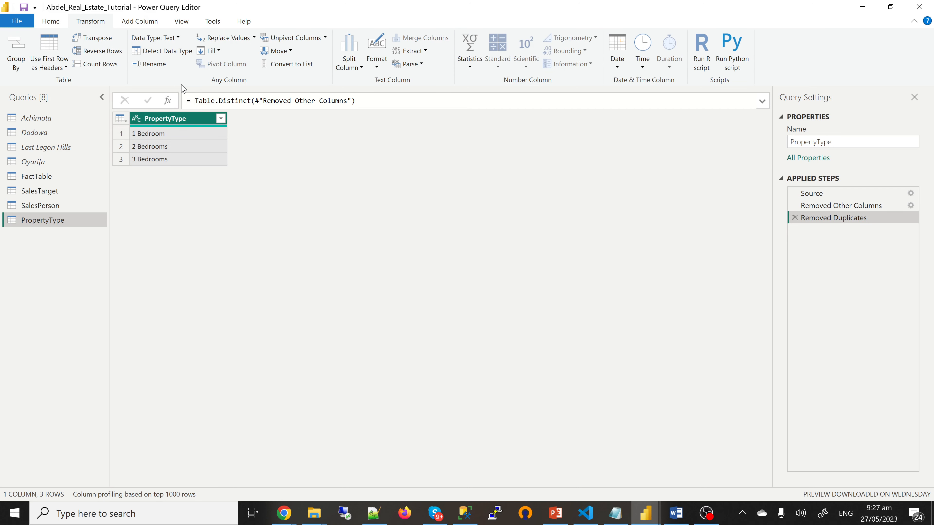
{"action": "left_click", "coordinate": [144, 22]}
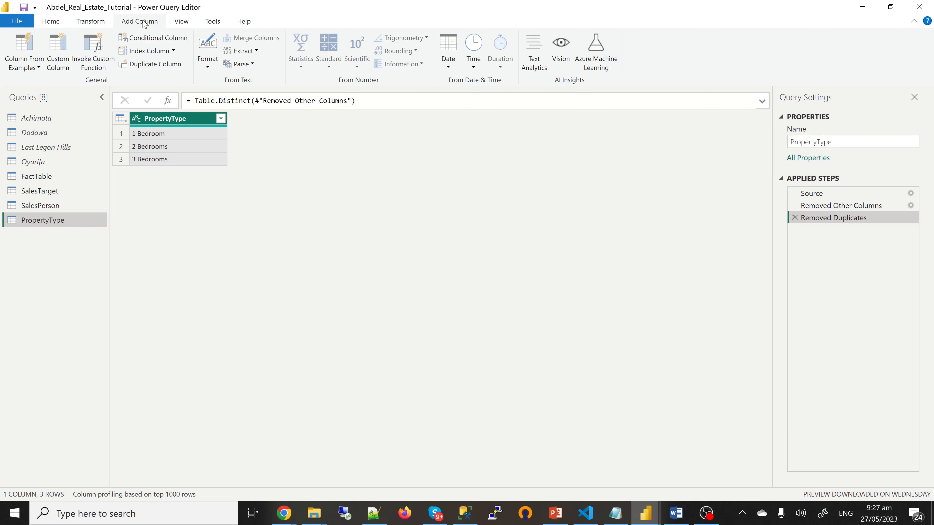
{"action": "left_click", "coordinate": [173, 53]}
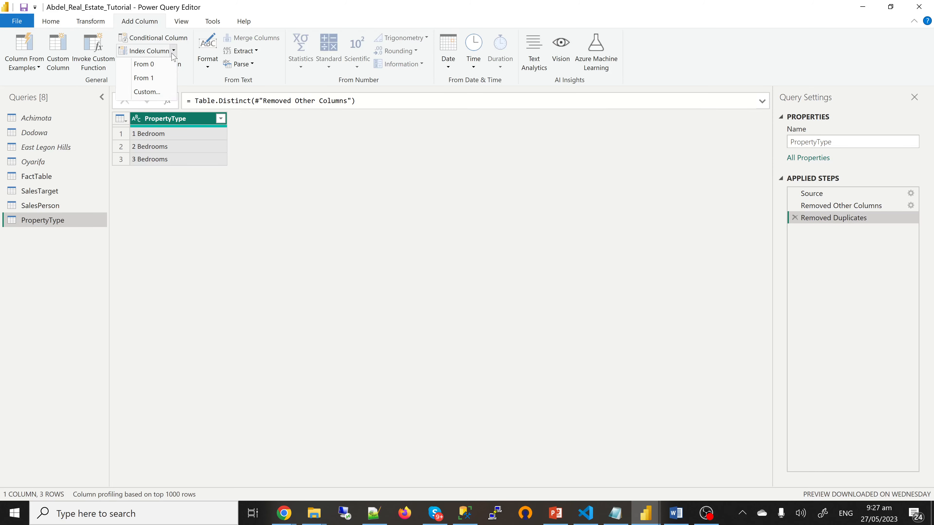
{"action": "left_click", "coordinate": [154, 79]}
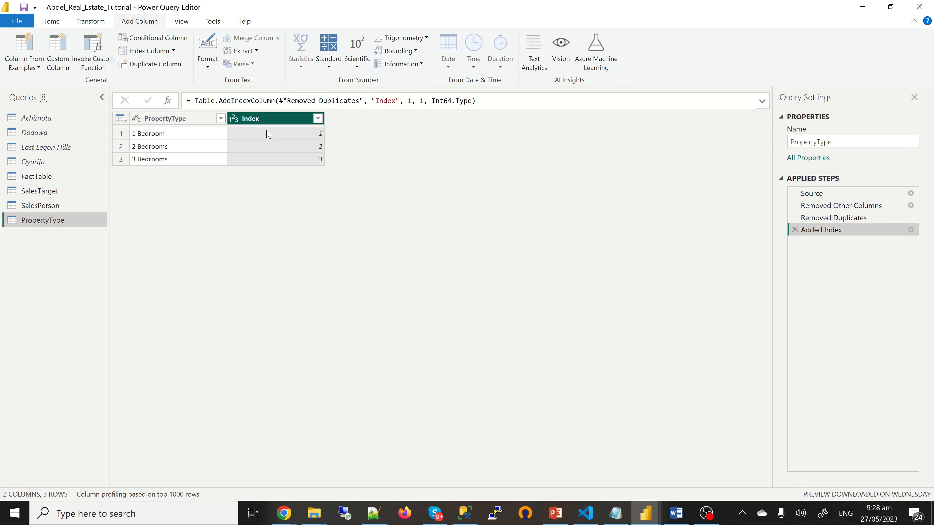
- Move the Index column ahead of the PropertyType column and rename it PropertyTypeID
{"action": "left_click_drag", "start_coordinate": [267, 119], "coordinate": [164, 123]}
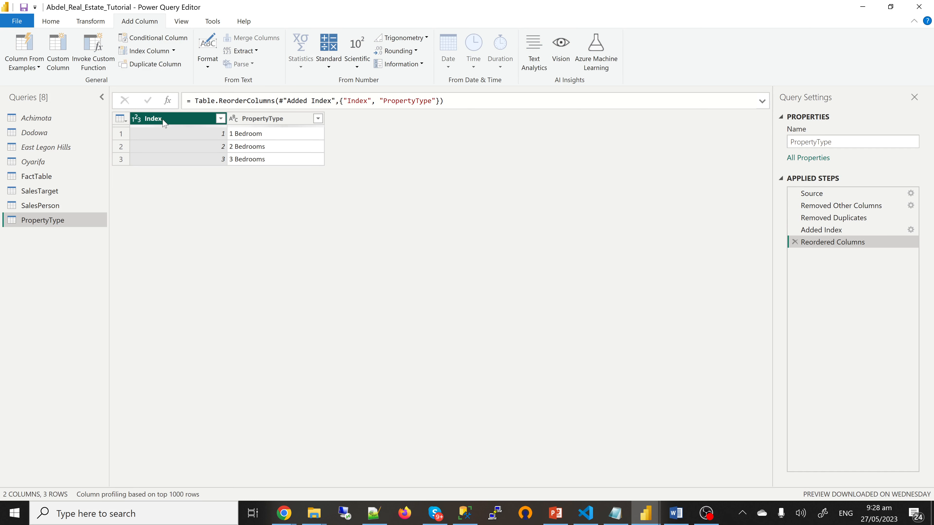
{"action": "double_click", "coordinate": [164, 123]}
{"action": "type", "text": "PropertyTypeID"}
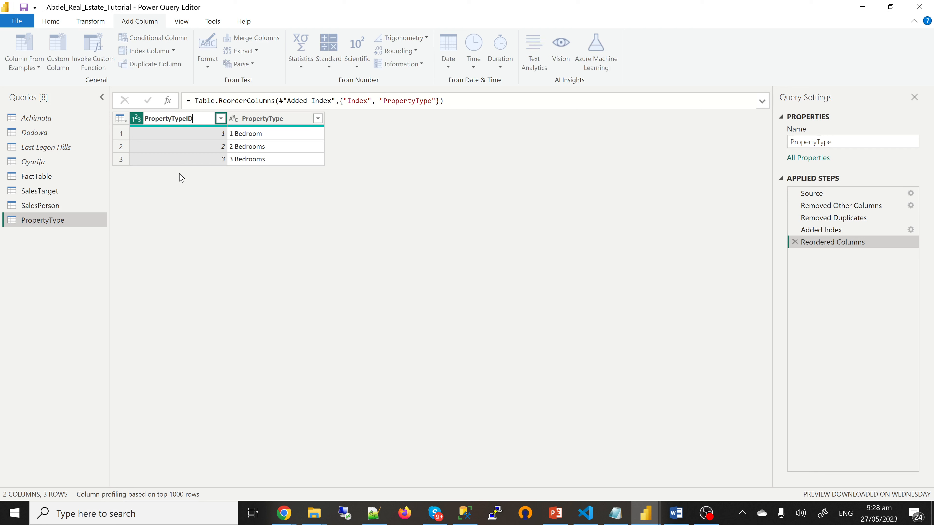
{"action": "key", "text": "Return"}
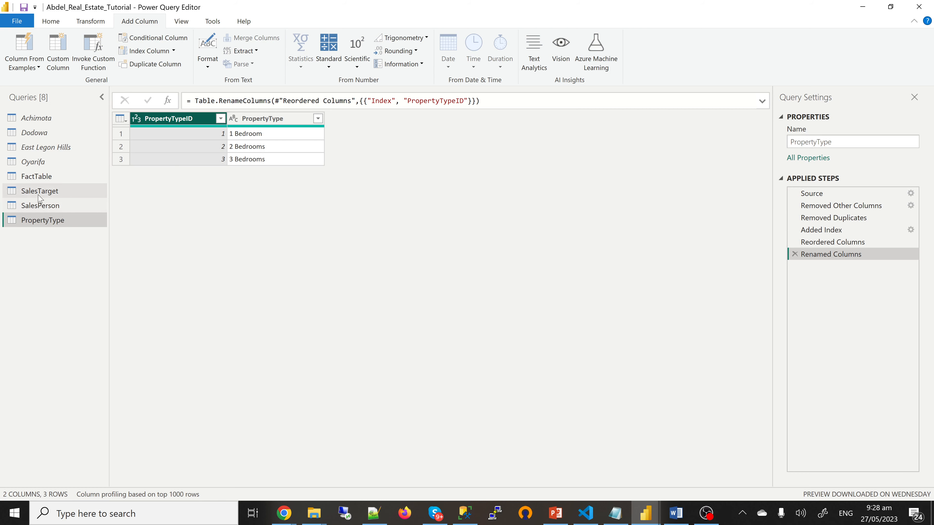
- Check the columns of FactTable, duplicate the query and rename the copy Location
{"action": "left_click", "coordinate": [40, 178]}
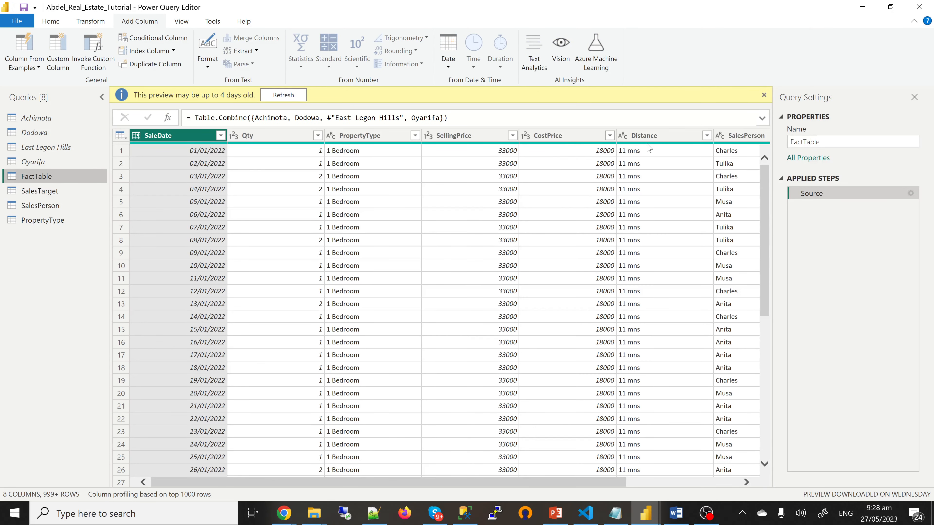
{"action": "left_click_drag", "start_coordinate": [607, 485], "coordinate": [709, 489]}
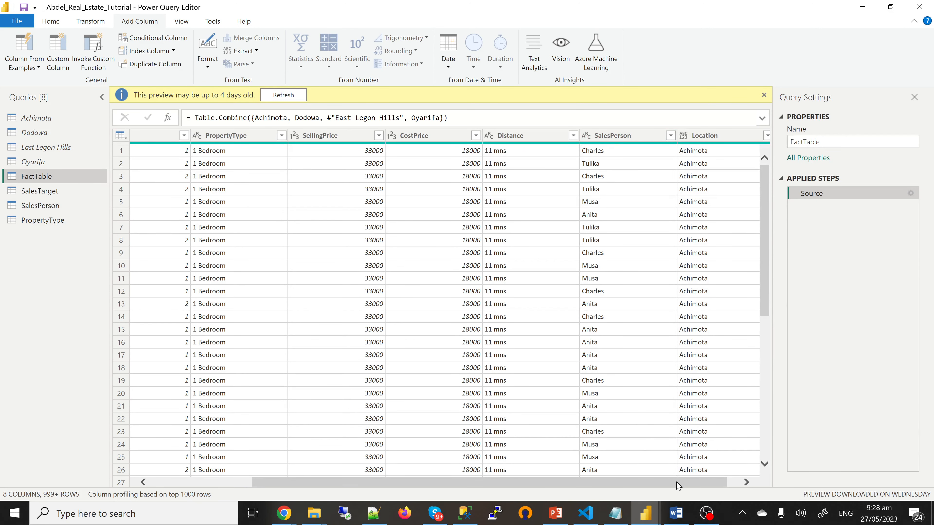
{"action": "left_click_drag", "start_coordinate": [719, 486], "coordinate": [730, 485]}
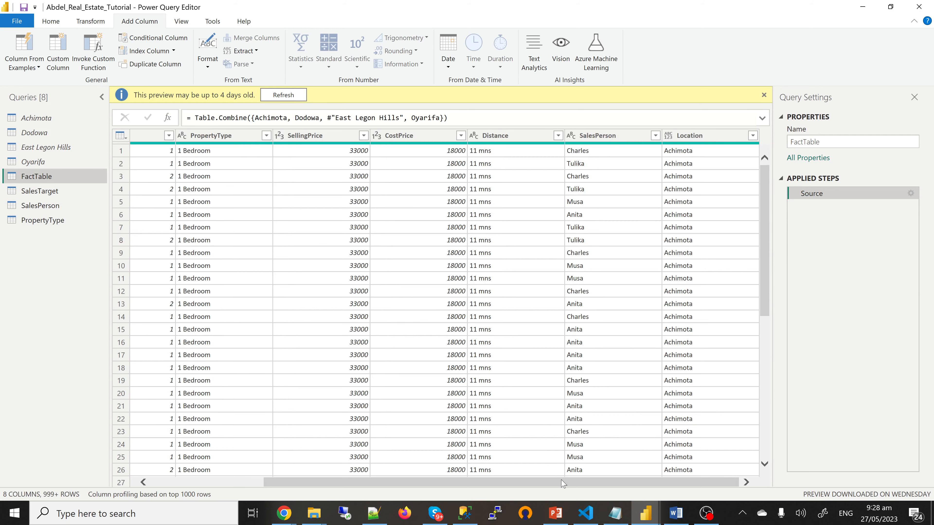
{"action": "left_click_drag", "start_coordinate": [565, 487], "coordinate": [412, 487]}
{"action": "right_click", "coordinate": [39, 178]}
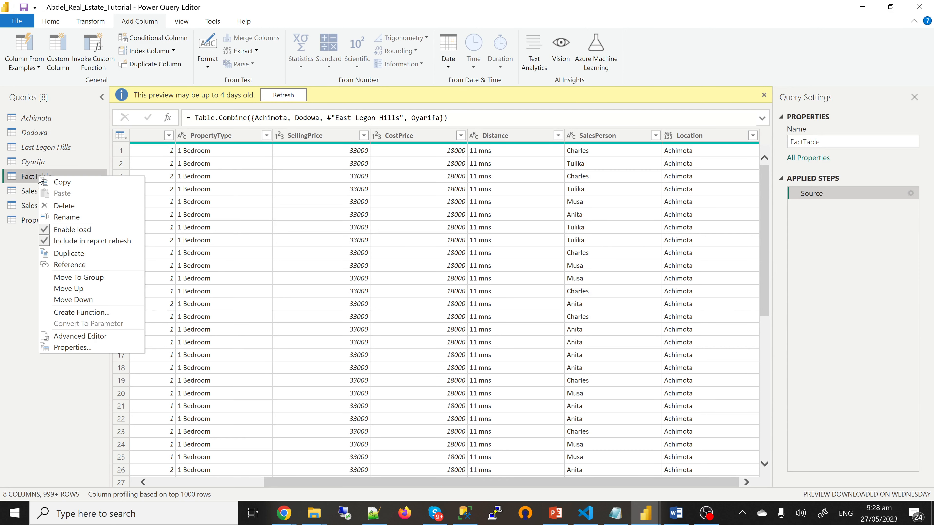
{"action": "left_click", "coordinate": [82, 254]}
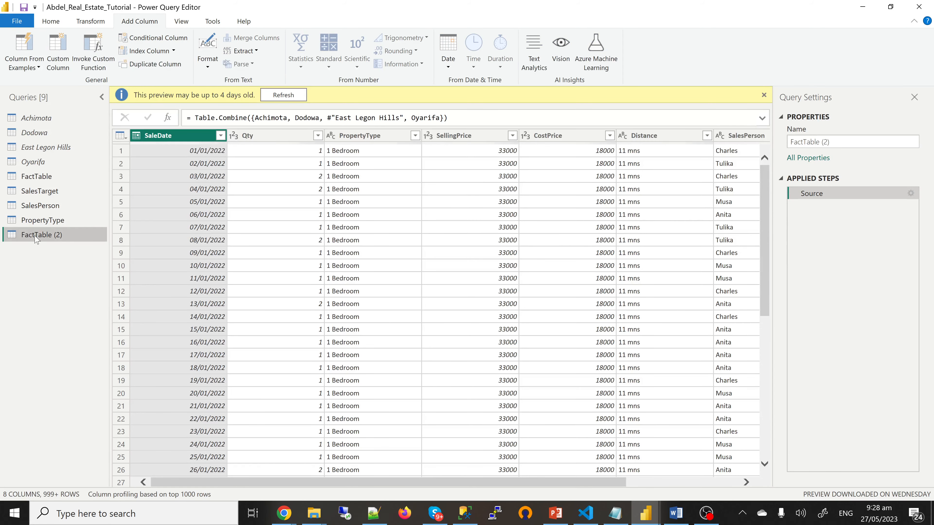
{"action": "double_click", "coordinate": [36, 238]}
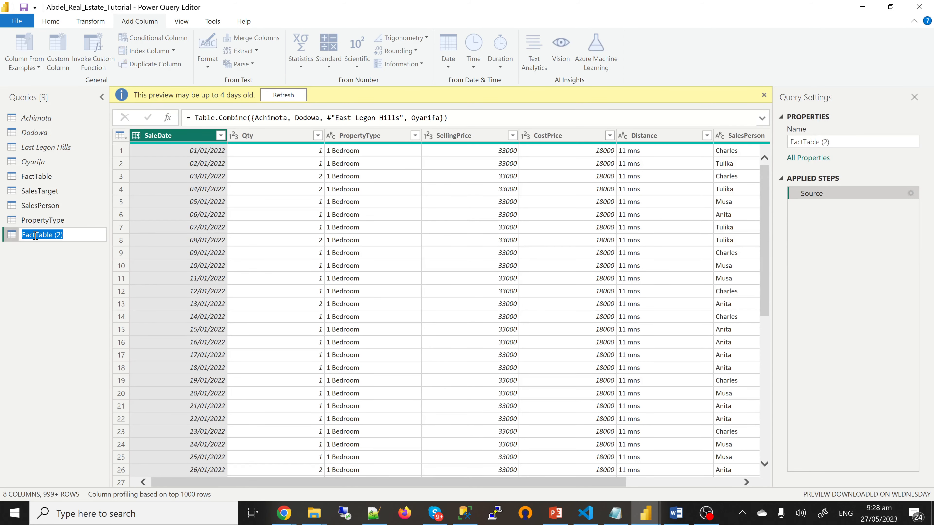
{"action": "type", "text": "Location"}
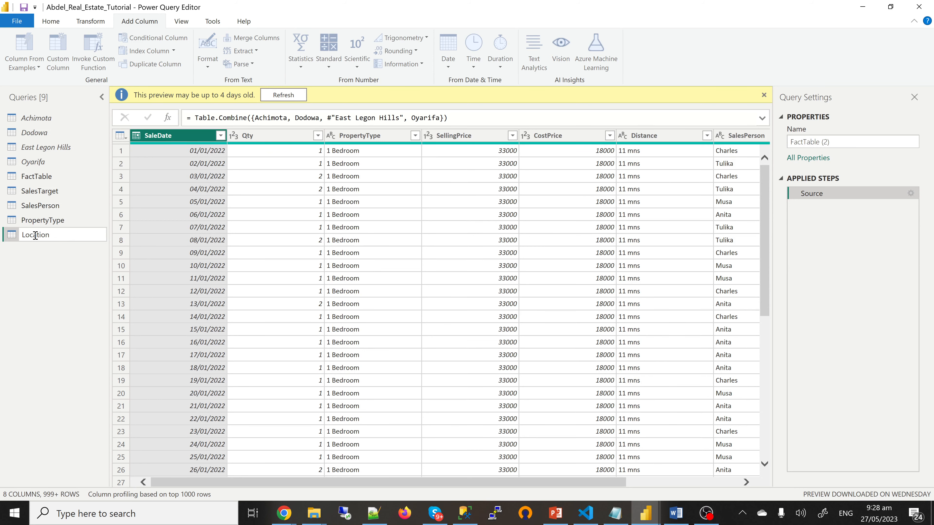
{"action": "key", "text": "Return"}
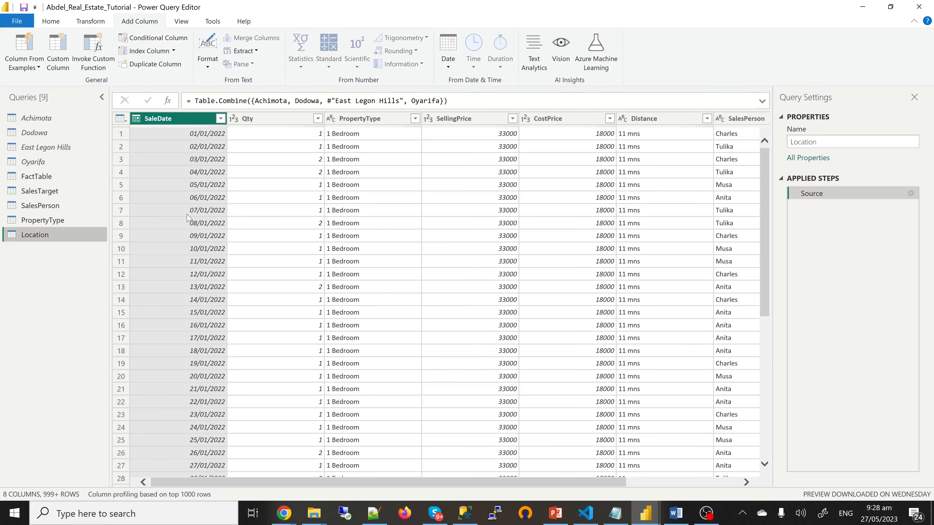
- Keep only the Location column in the Location query and remove its duplicate values
{"action": "left_click_drag", "start_coordinate": [563, 487], "coordinate": [734, 490]}
{"action": "left_click", "coordinate": [694, 122]}
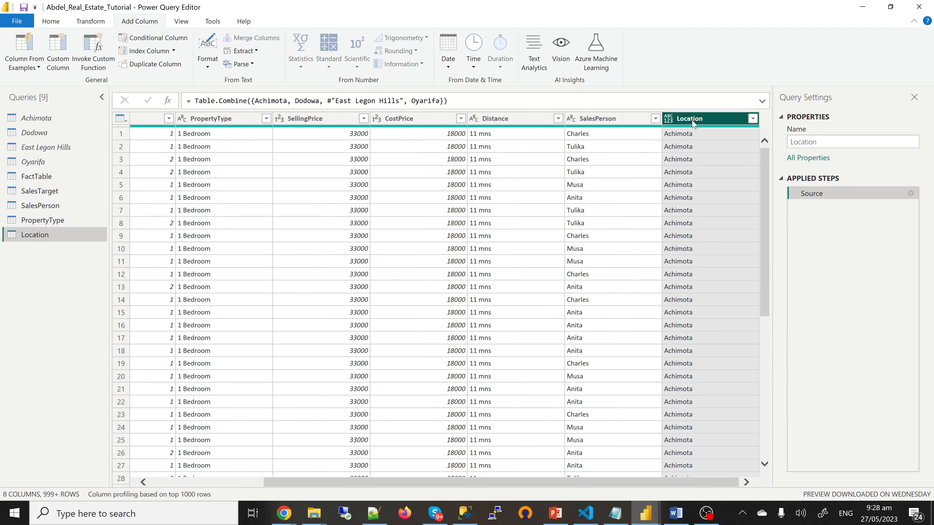
{"action": "right_click", "coordinate": [693, 123]}
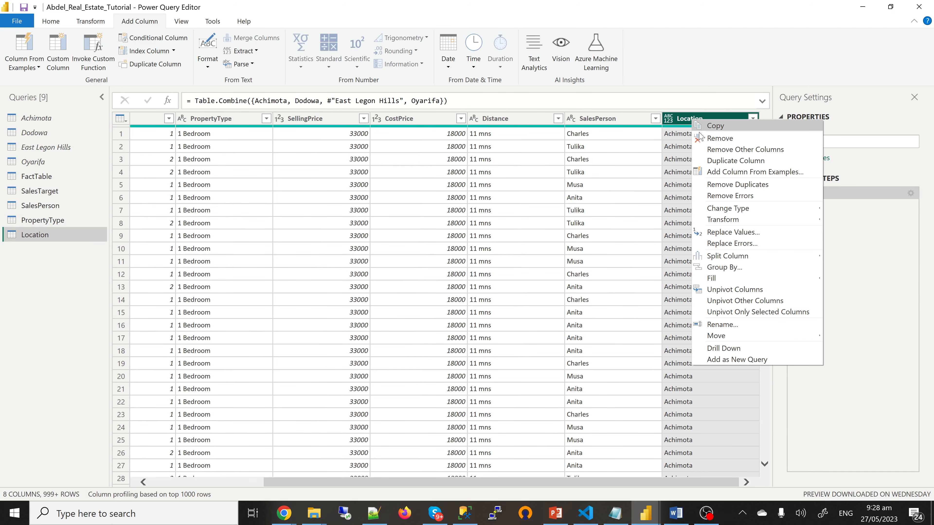
{"action": "key", "text": "Escape"}
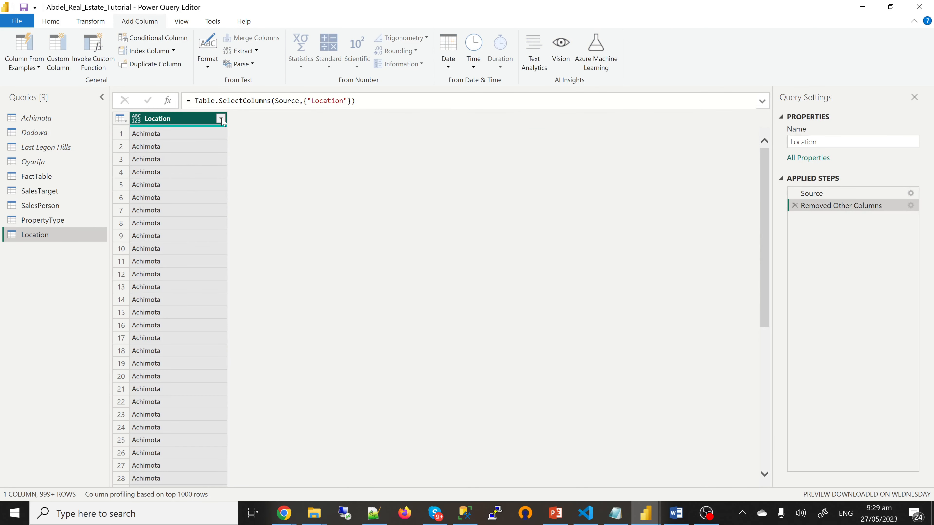
{"action": "left_click", "coordinate": [220, 118]}
{"action": "right_click", "coordinate": [196, 122]}
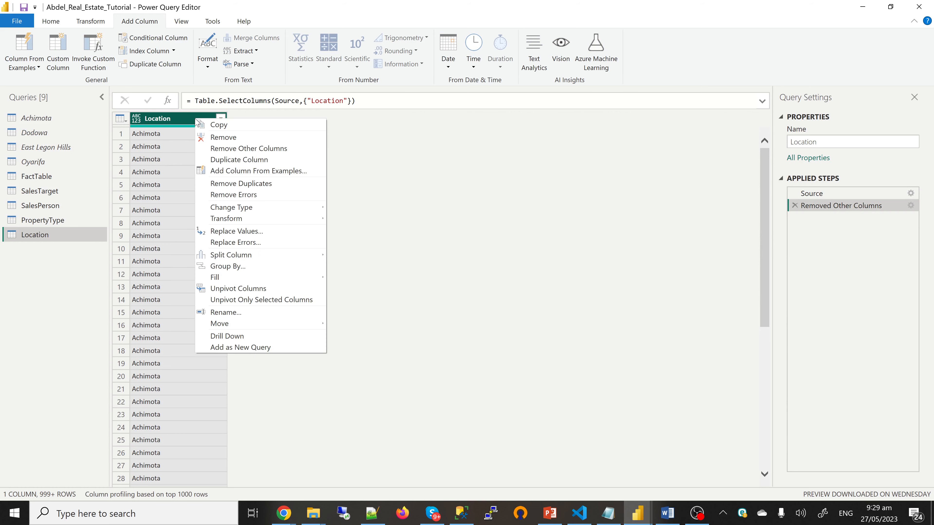
{"action": "left_click", "coordinate": [215, 184]}
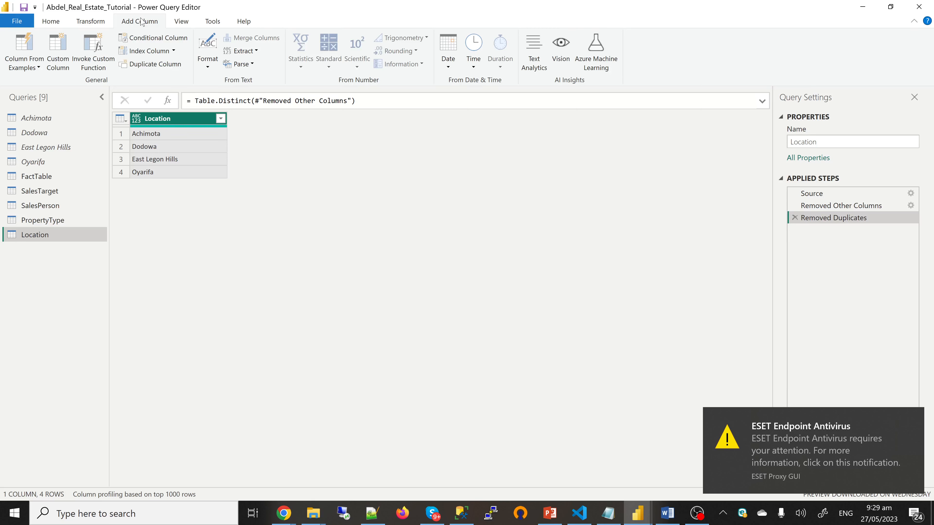
- Add an index column starting from 1 to the Location query, named LocationID and placed before the Location column
{"action": "left_click", "coordinate": [175, 51]}
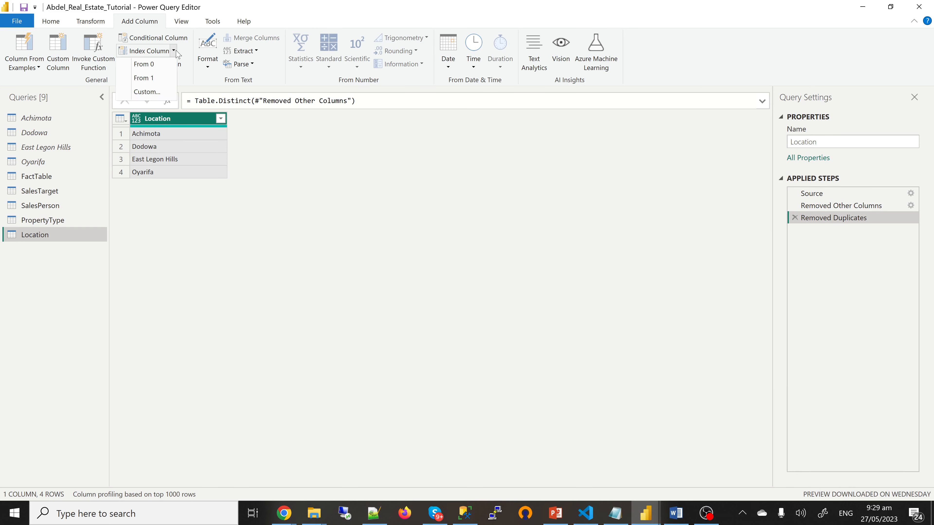
{"action": "left_click", "coordinate": [151, 78]}
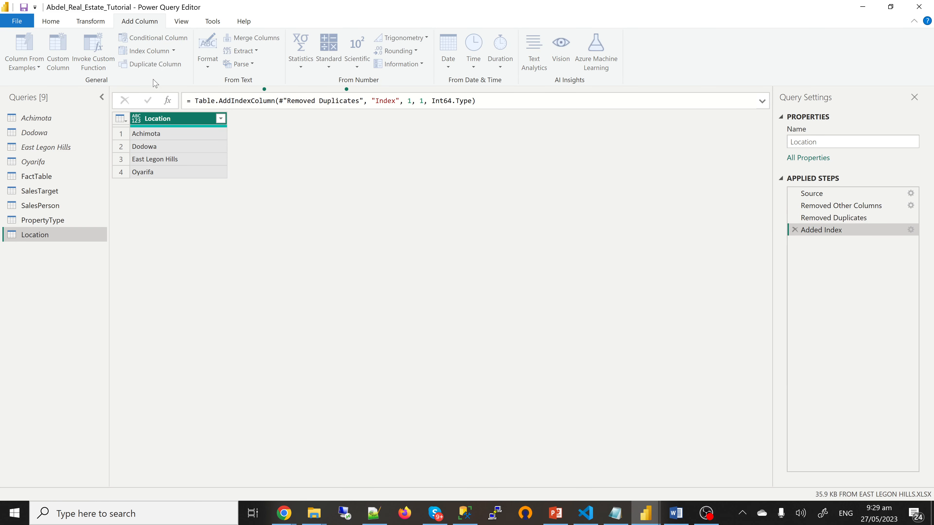
{"action": "double_click", "coordinate": [262, 117]}
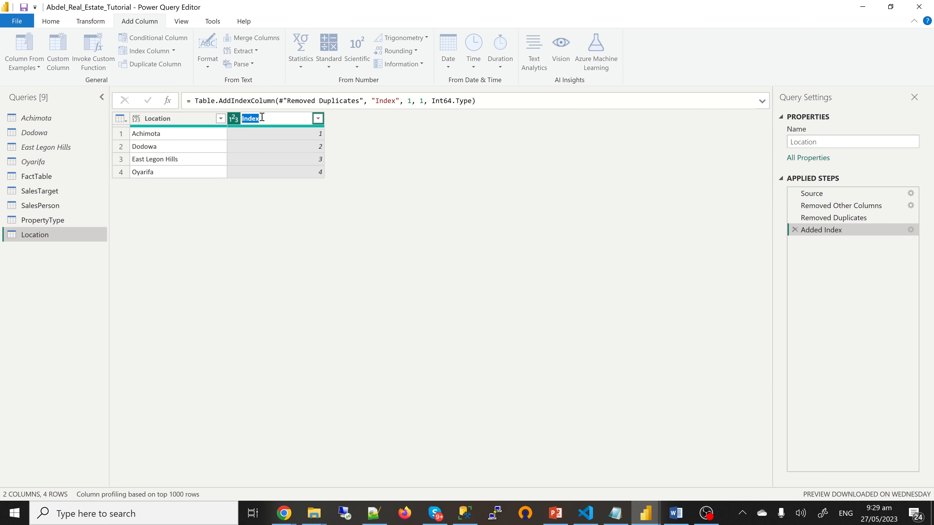
{"action": "type", "text": "LocationID"}
{"action": "key", "text": "Return"}
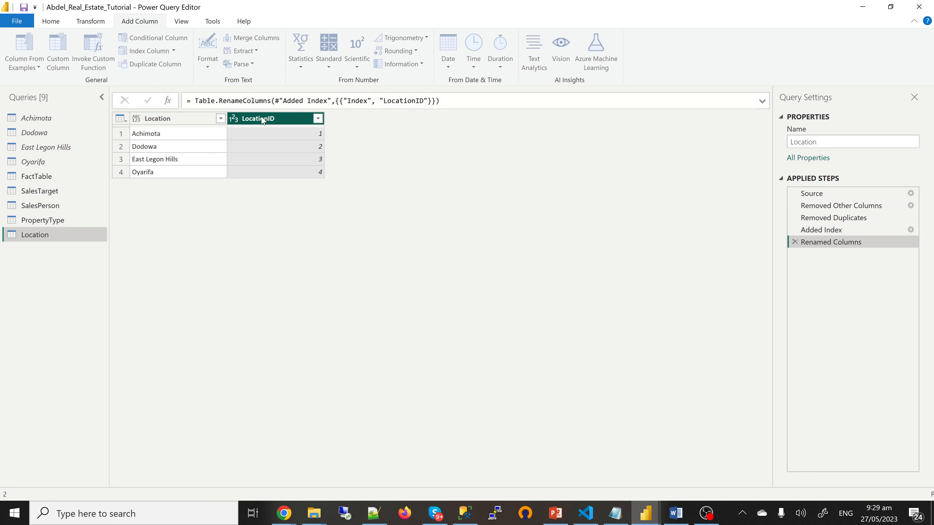
{"action": "left_click_drag", "start_coordinate": [268, 124], "coordinate": [155, 120]}
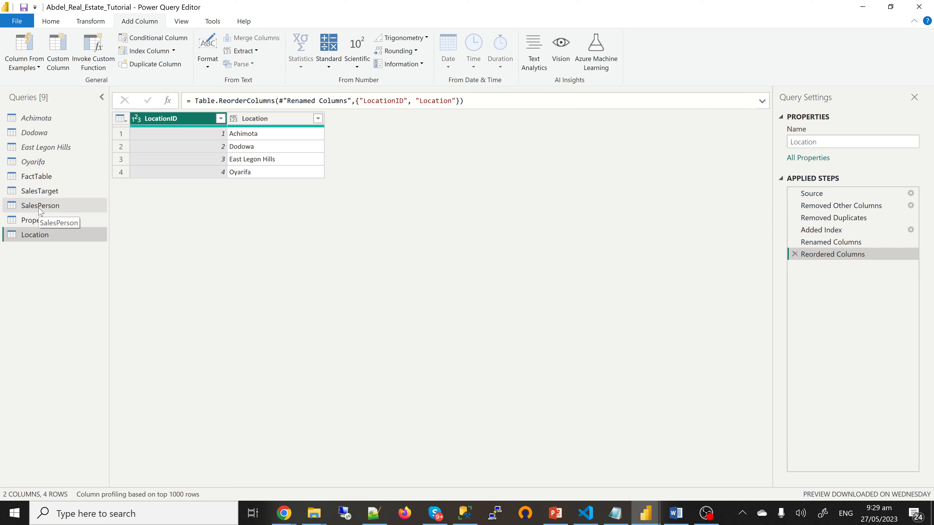
- Check the PropertyType, SalesPerson and Location columns of FactTable and delete the SalesPerson query
{"action": "left_click", "coordinate": [41, 181]}
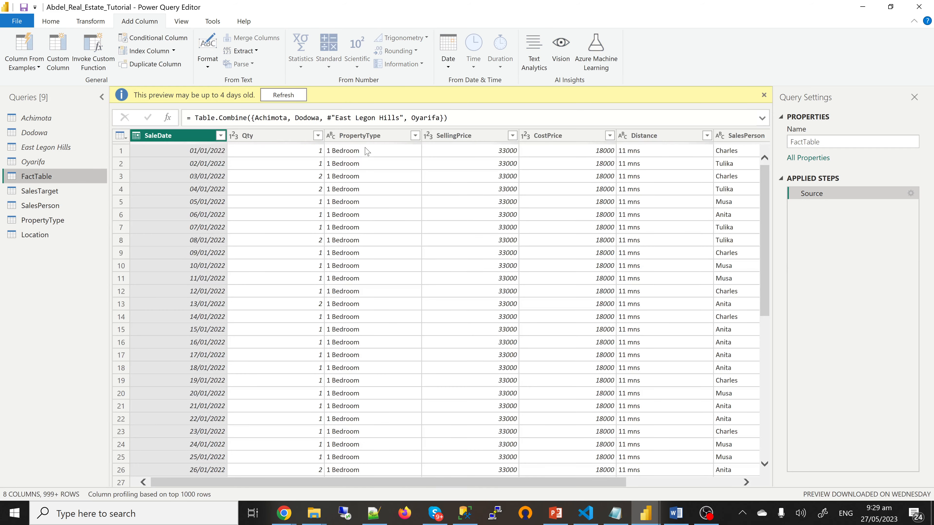
{"action": "left_click", "coordinate": [364, 137]}
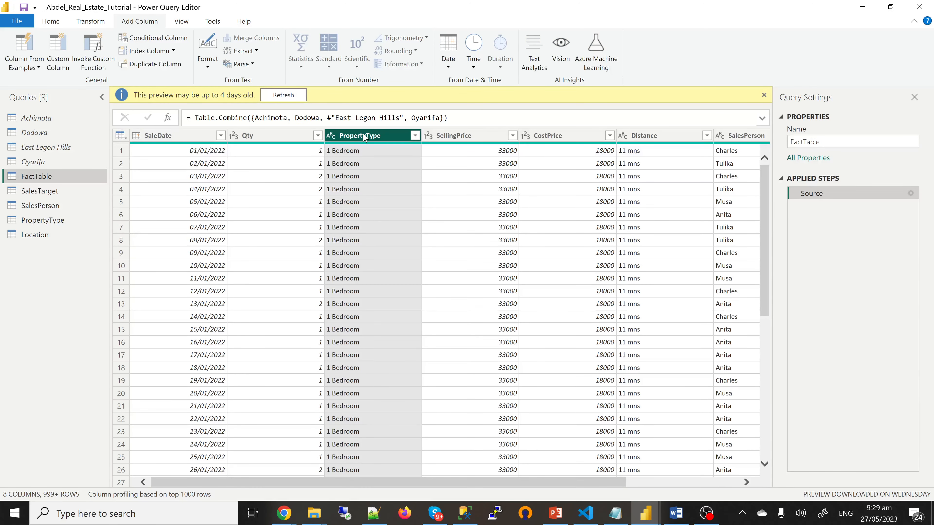
{"action": "left_click_drag", "start_coordinate": [418, 483], "coordinate": [627, 481]}
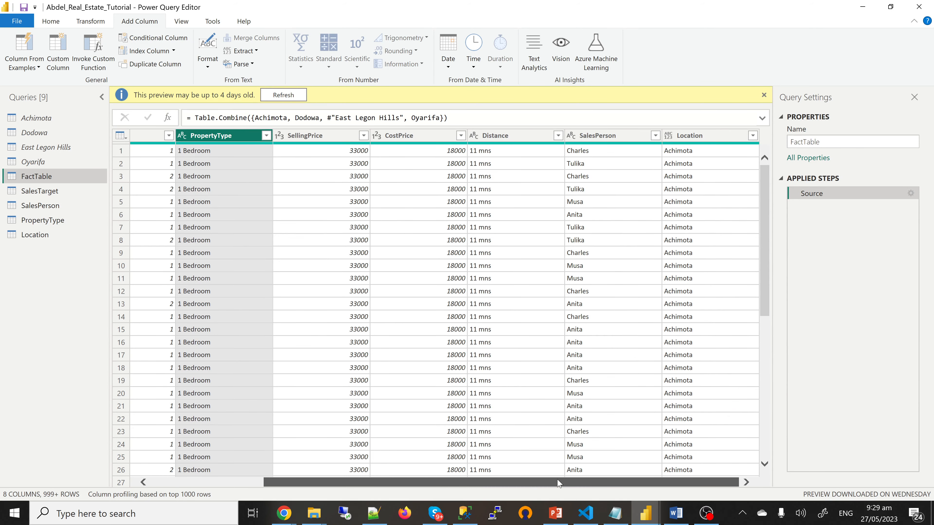
{"action": "left_click_drag", "start_coordinate": [548, 483], "coordinate": [602, 478]}
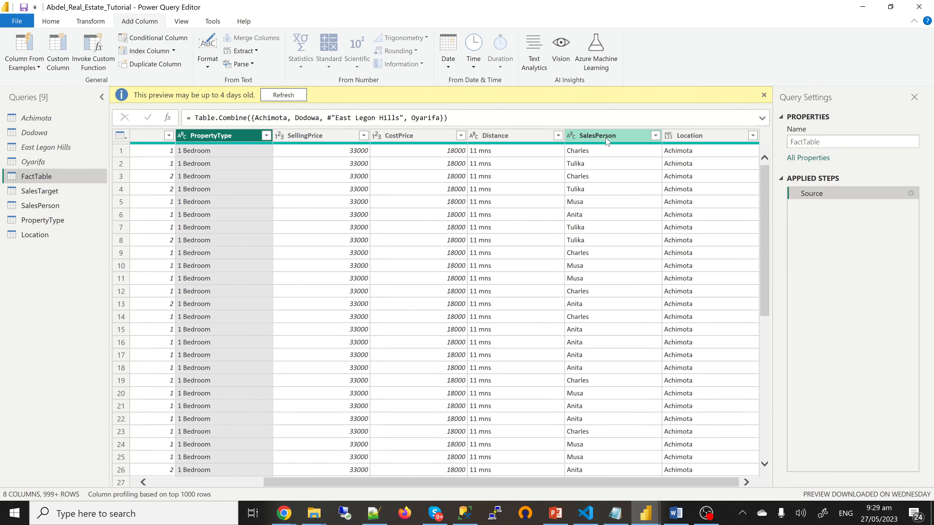
{"action": "left_click", "coordinate": [45, 207]}
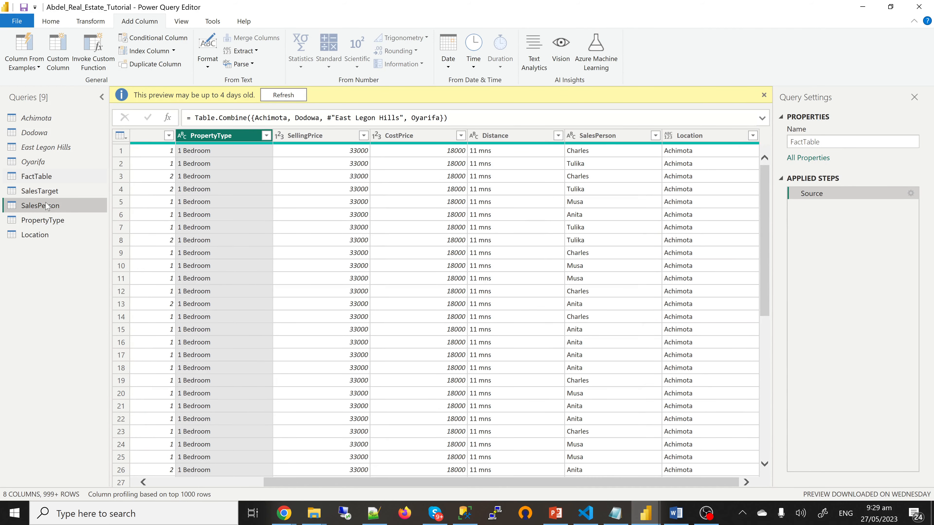
{"action": "right_click", "coordinate": [45, 208]}
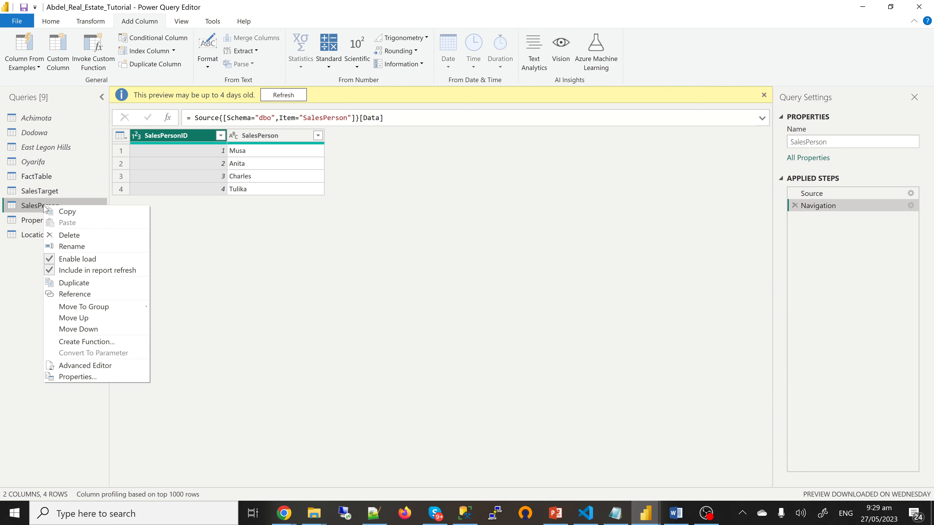
{"action": "left_click", "coordinate": [70, 237]}
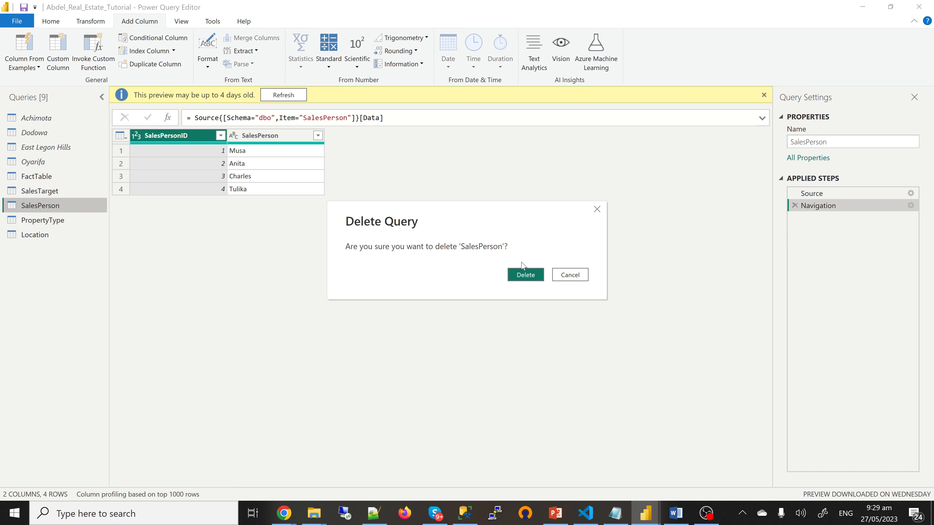
{"action": "left_click", "coordinate": [525, 275]}
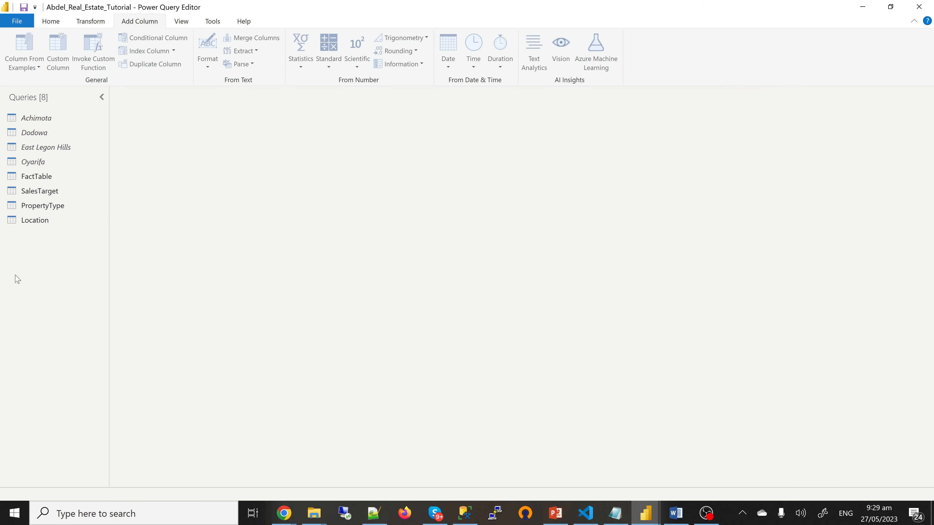
- Duplicate the FactTable query and rename the copy SalesPerson
{"action": "left_click", "coordinate": [42, 178]}
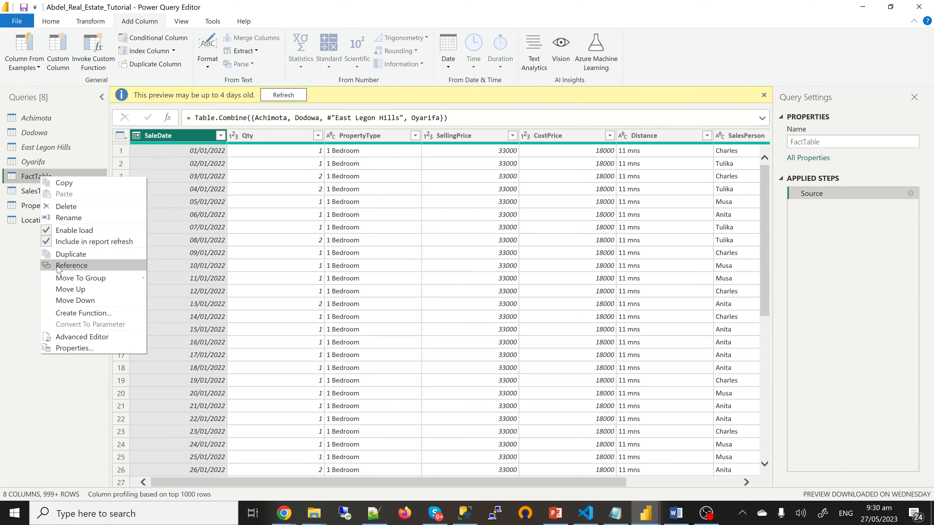
{"action": "left_click", "coordinate": [70, 257]}
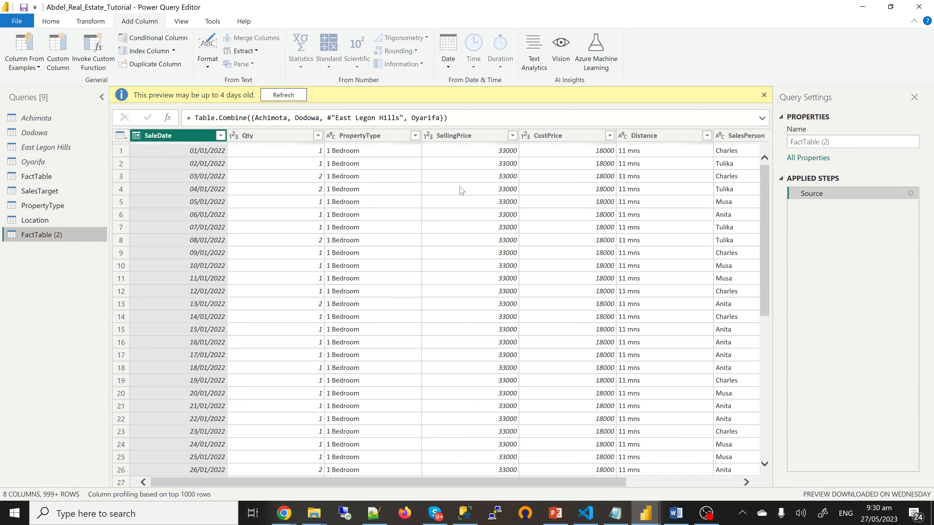
{"action": "double_click", "coordinate": [44, 236]}
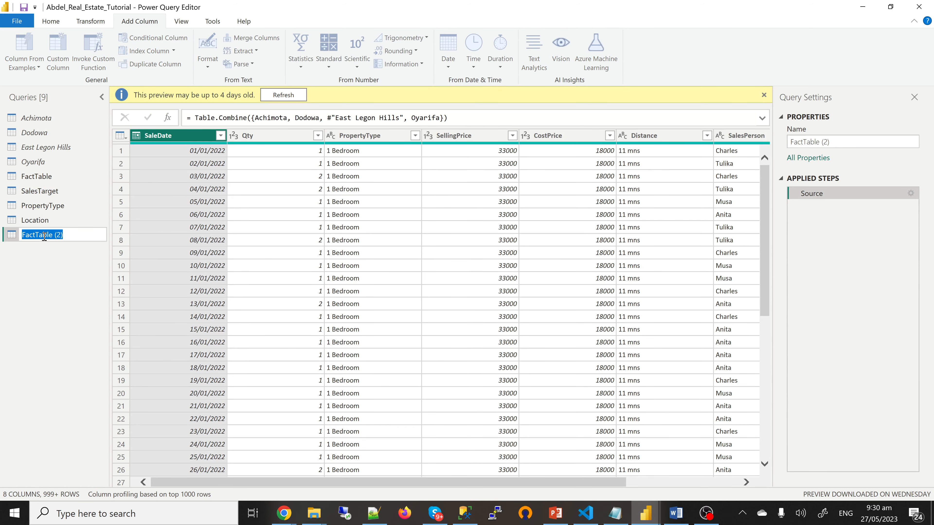
{"action": "type", "text": "SalesPerson"}
{"action": "key", "text": "Return"}
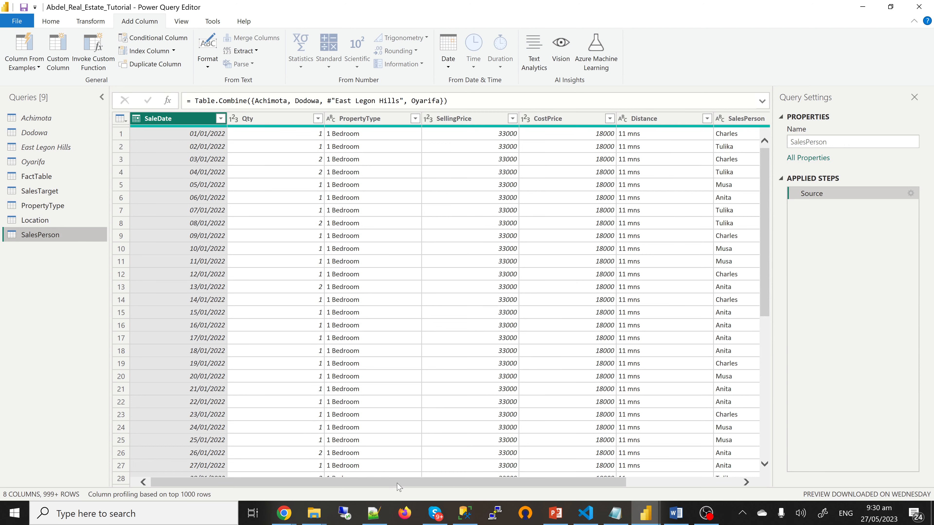
- Keep only the SalesPerson column in the SalesPerson query and remove its duplicate values
{"action": "left_click_drag", "start_coordinate": [399, 487], "coordinate": [572, 490]}
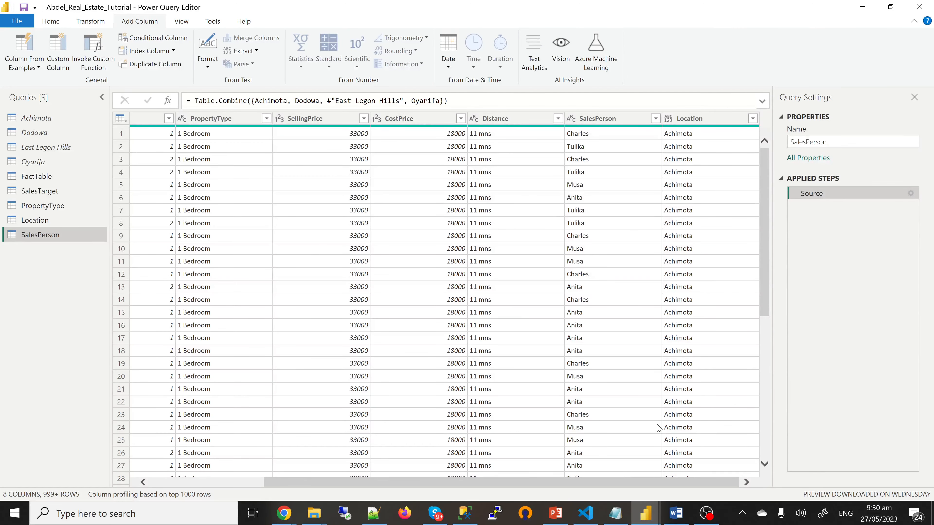
{"action": "left_click", "coordinate": [588, 122]}
{"action": "right_click", "coordinate": [589, 121]}
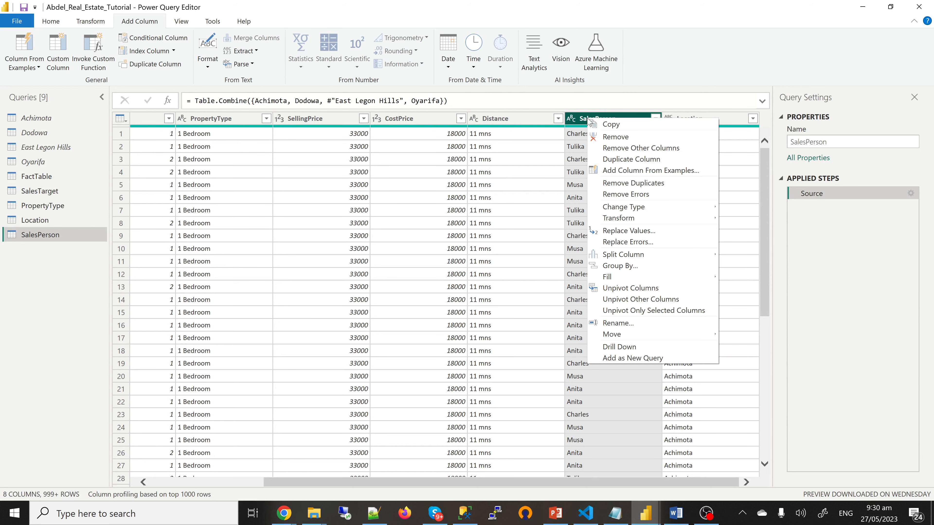
{"action": "left_click", "coordinate": [608, 148]}
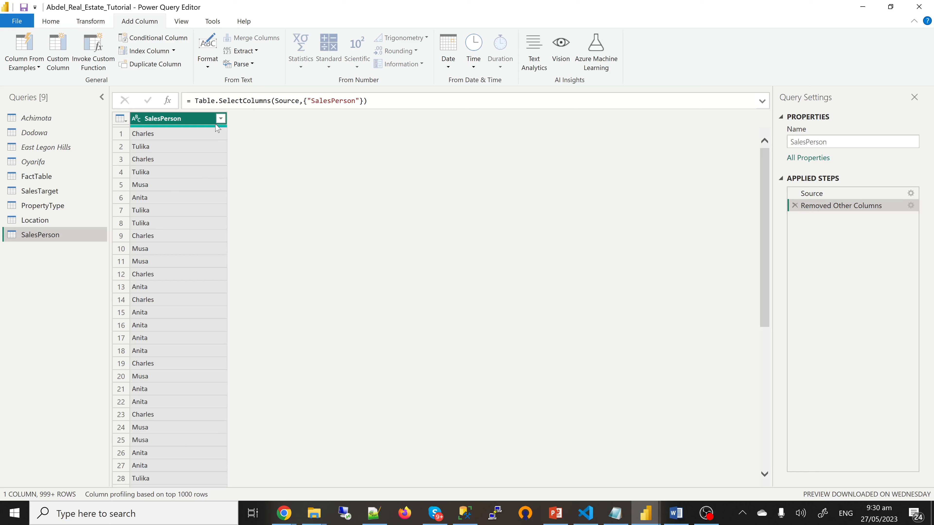
{"action": "left_click", "coordinate": [221, 119]}
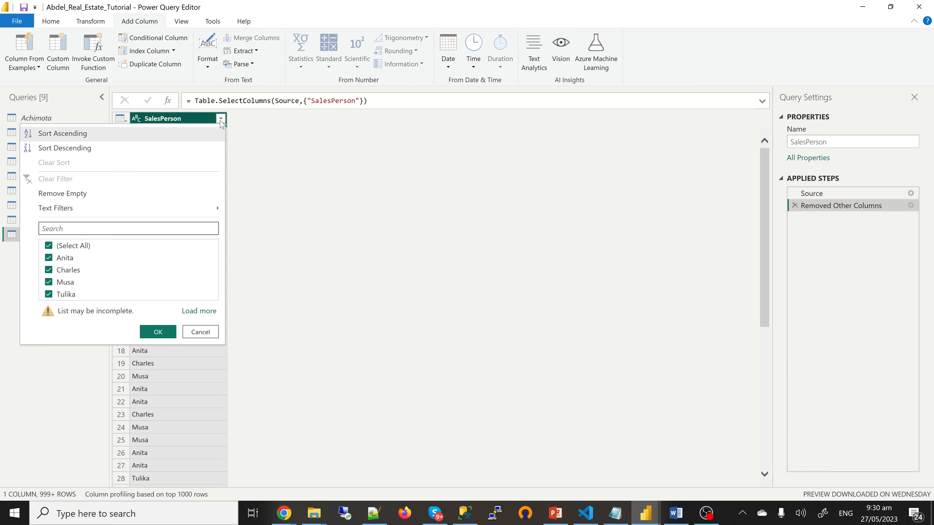
{"action": "left_click", "coordinate": [198, 118]}
{"action": "right_click", "coordinate": [194, 119]}
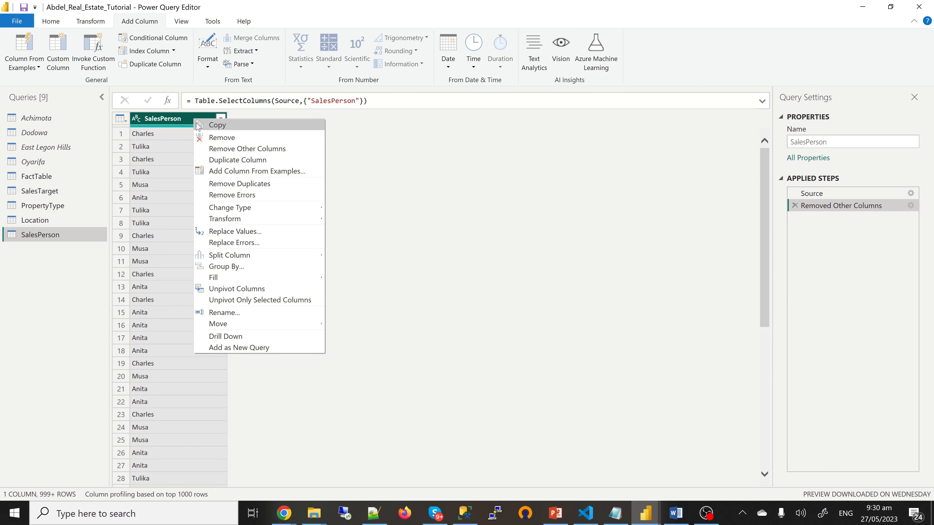
{"action": "left_click", "coordinate": [220, 182]}
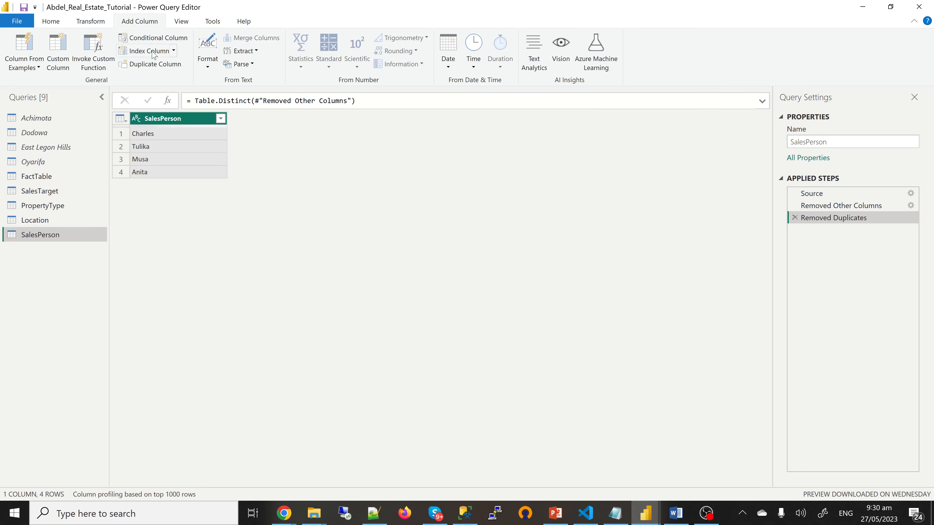
- Add an index column starting from 1 to the SalesPerson query, named SalesPersonID and placed before the SalesPerson column
{"action": "left_click", "coordinate": [173, 51]}
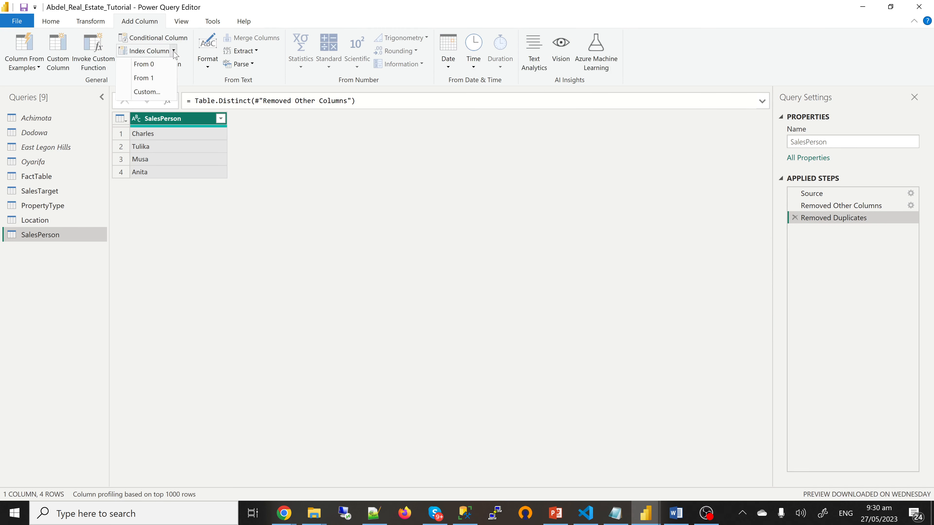
{"action": "left_click", "coordinate": [151, 78]}
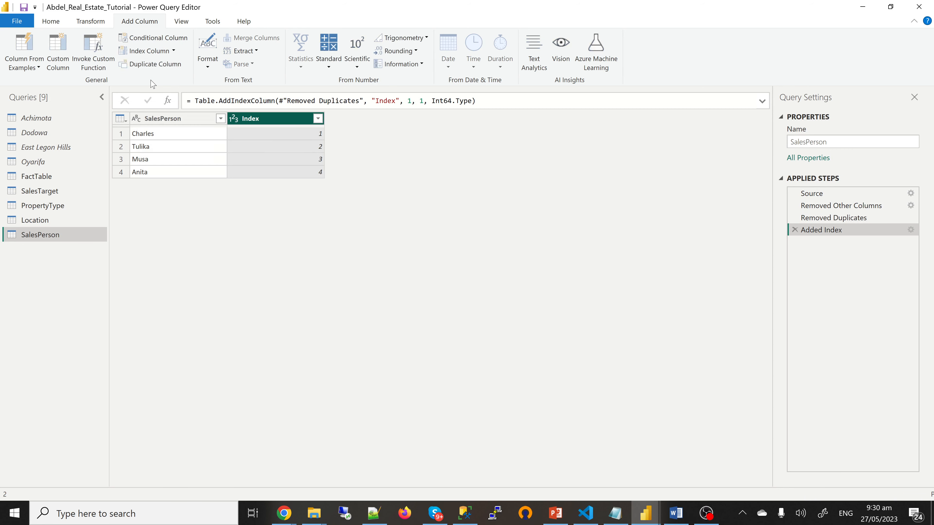
{"action": "double_click", "coordinate": [276, 124]}
{"action": "type", "text": "SalesPersonID"}
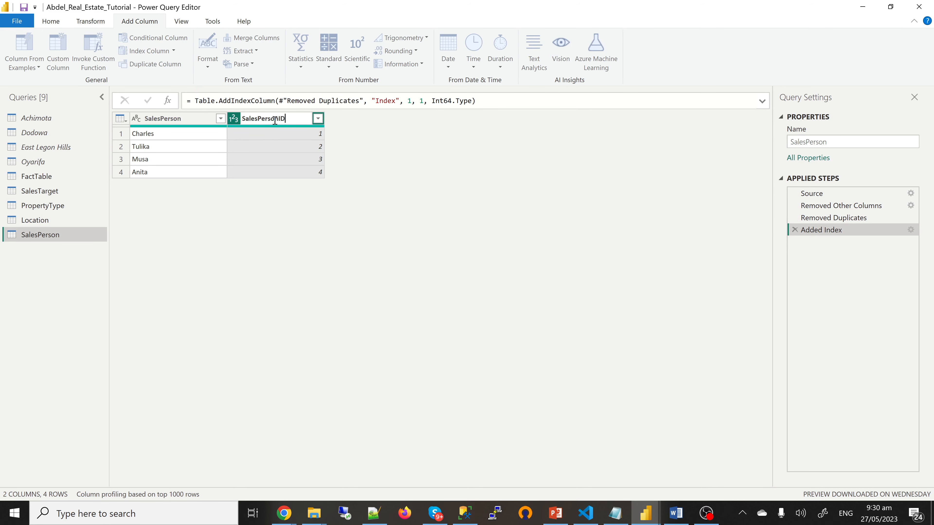
{"action": "key", "text": "Return"}
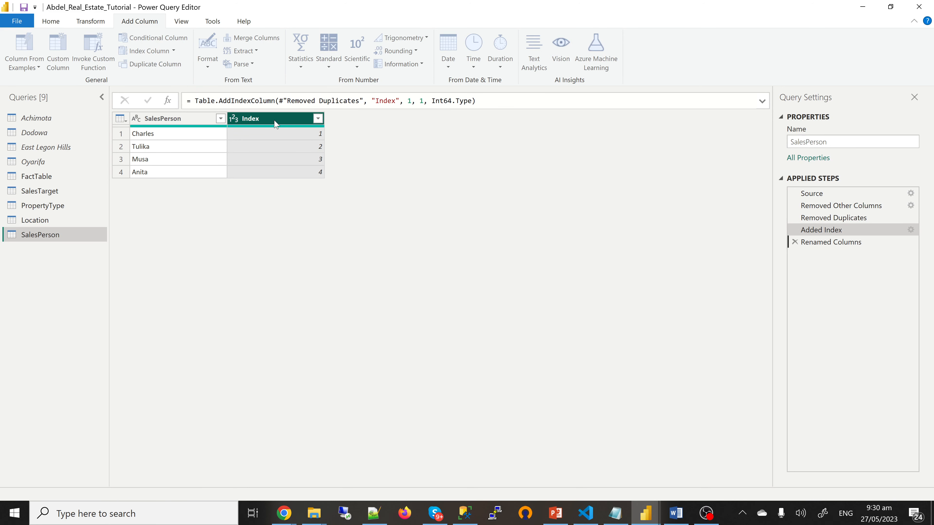
{"action": "left_click_drag", "start_coordinate": [267, 121], "coordinate": [169, 123]}
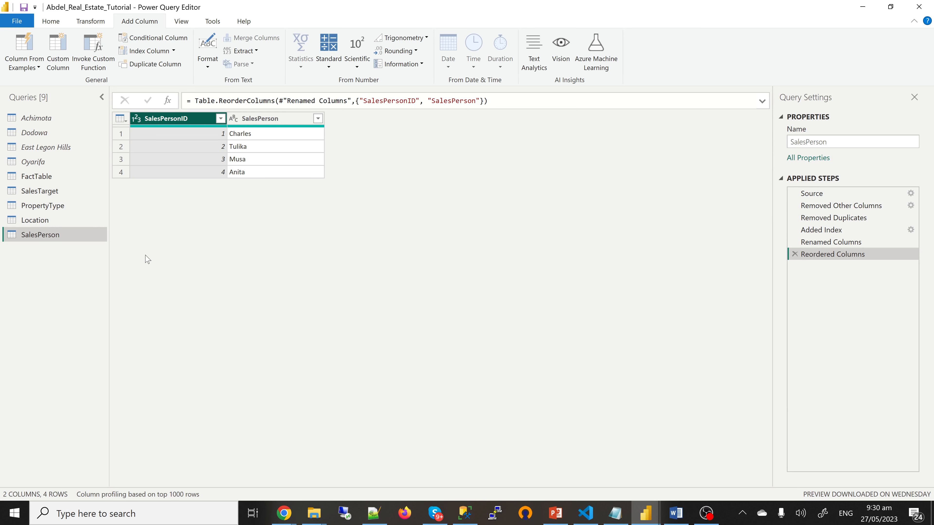
- Merge FactTable with the PropertyType query on their PropertyType columns, using a left outer join
{"action": "left_click", "coordinate": [48, 180]}
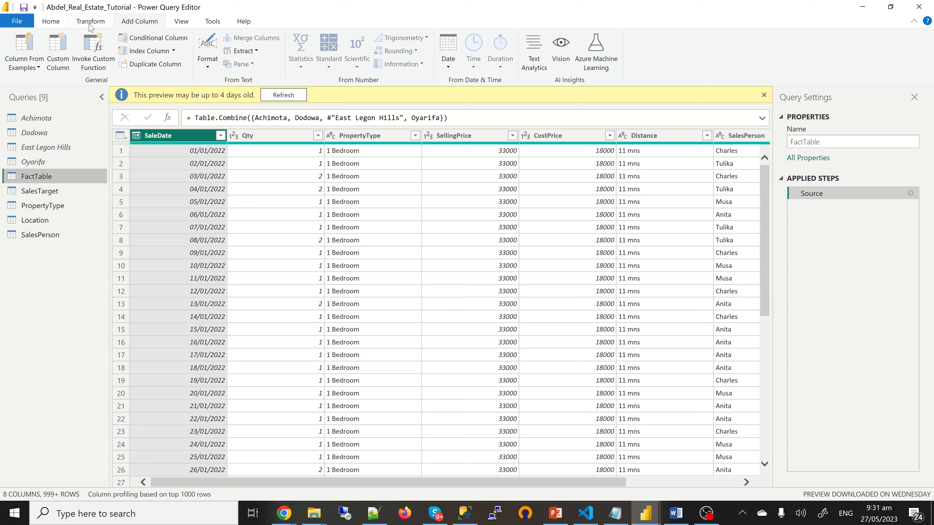
{"action": "left_click", "coordinate": [51, 21]}
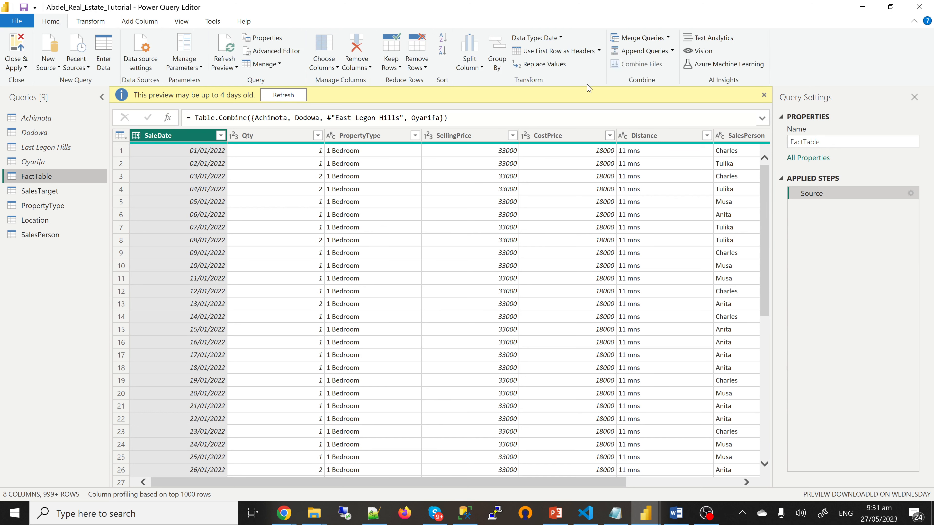
{"action": "left_click", "coordinate": [652, 41]}
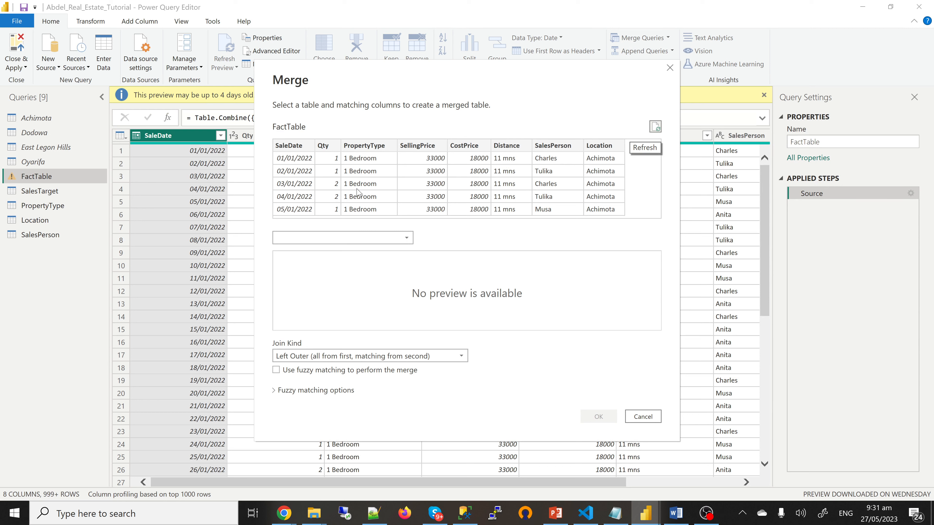
{"action": "left_click", "coordinate": [372, 147]}
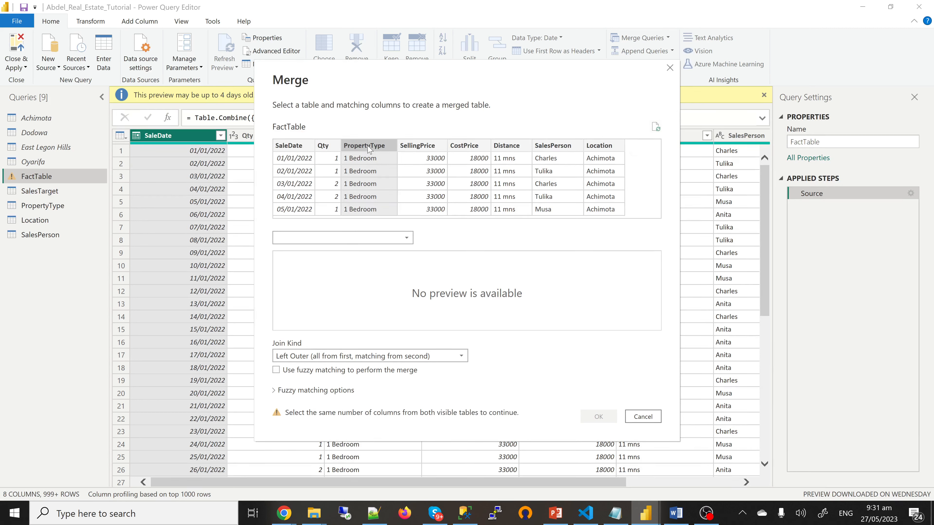
{"action": "left_click", "coordinate": [375, 239]}
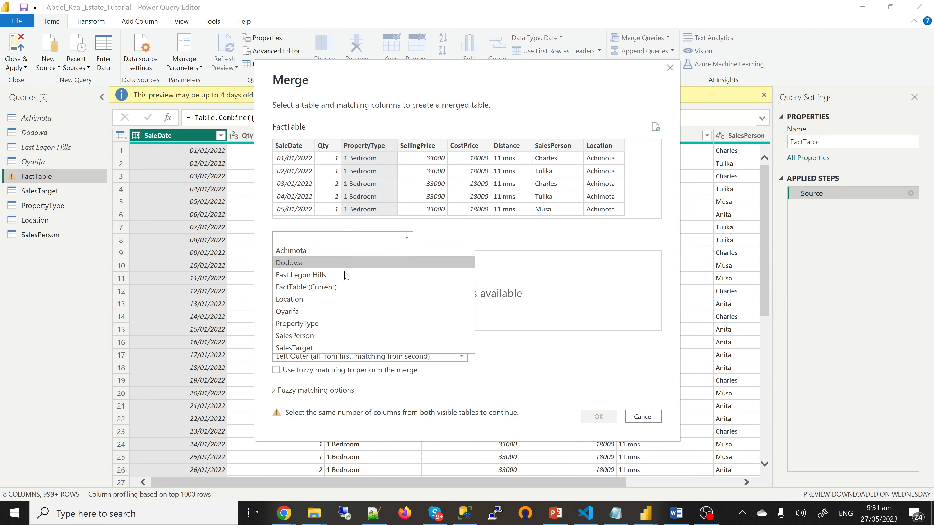
{"action": "left_click", "coordinate": [332, 326]}
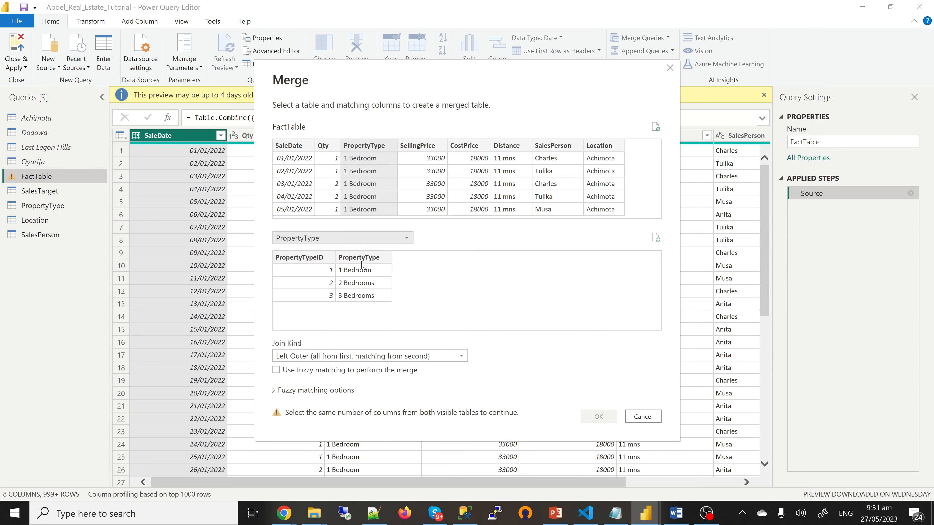
{"action": "left_click", "coordinate": [366, 259]}
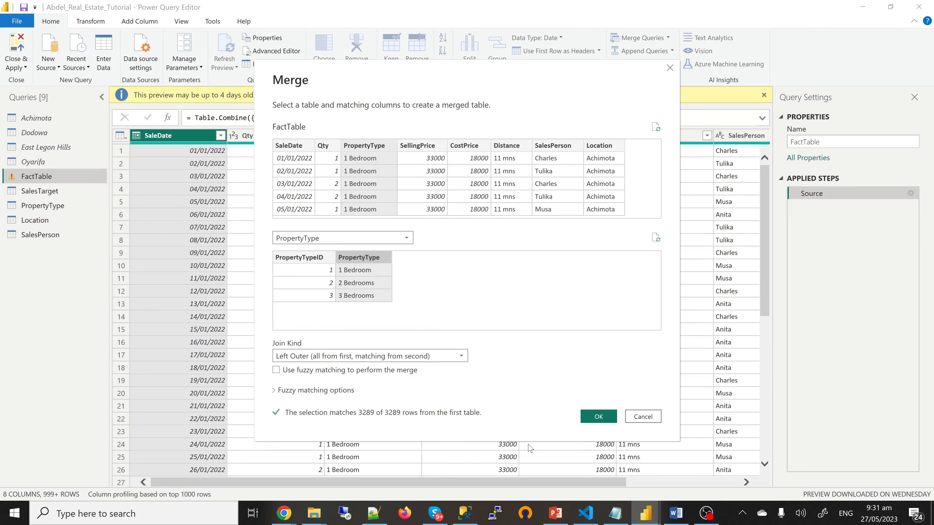
{"action": "left_click", "coordinate": [598, 417]}
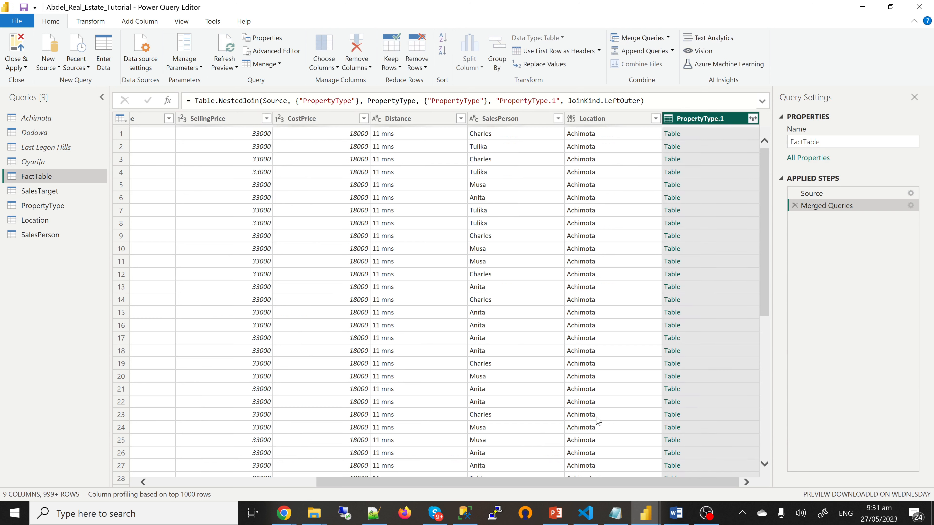
- Expand the merged PropertyType.1 column to only PropertyTypeID, without the original column name as prefix
{"action": "left_click", "coordinate": [752, 118]}
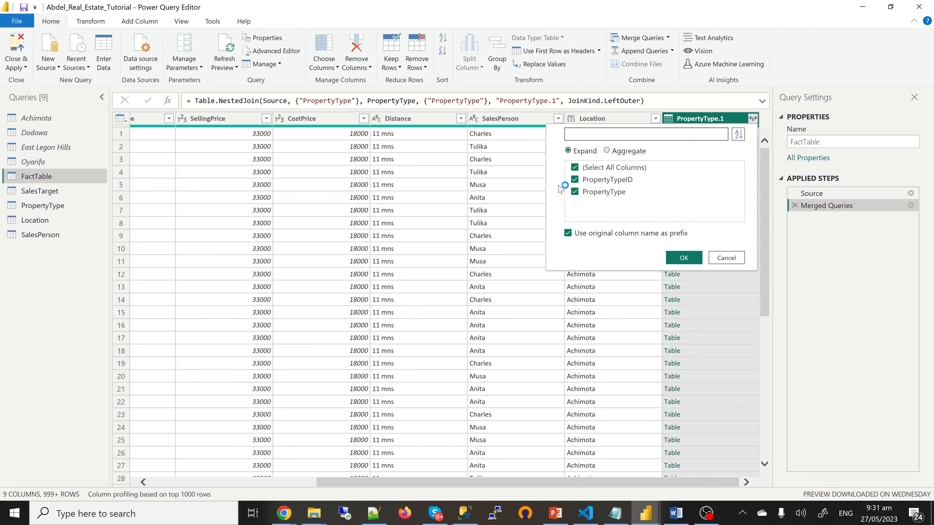
{"action": "left_click", "coordinate": [568, 234]}
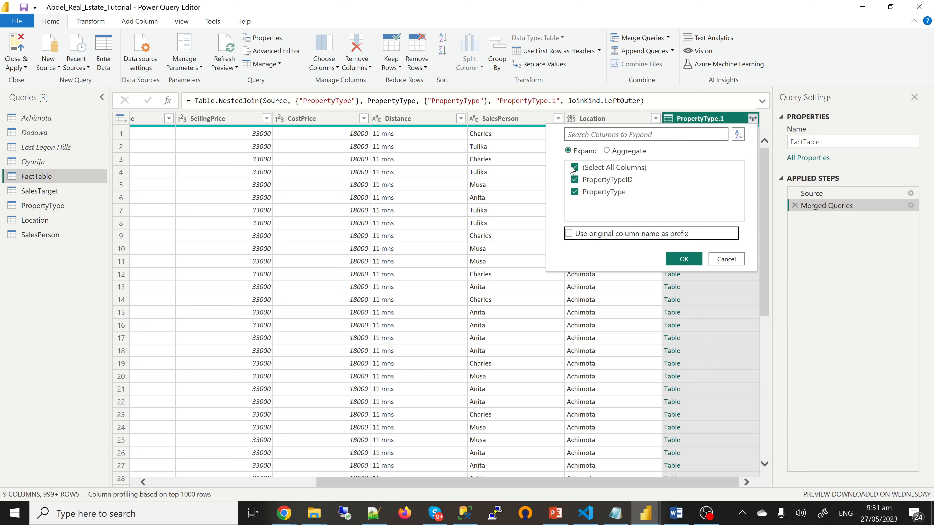
{"action": "left_click", "coordinate": [574, 168]}
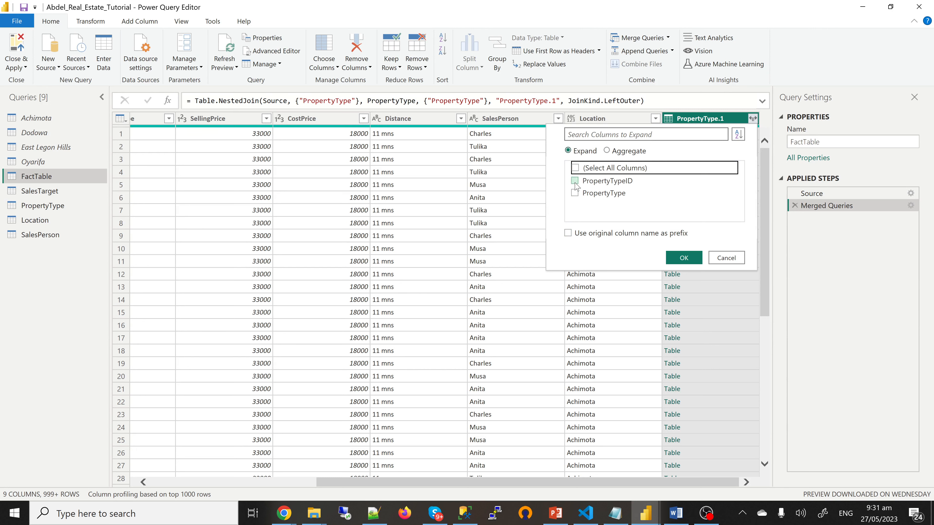
{"action": "left_click", "coordinate": [575, 180]}
{"action": "left_click", "coordinate": [685, 257]}
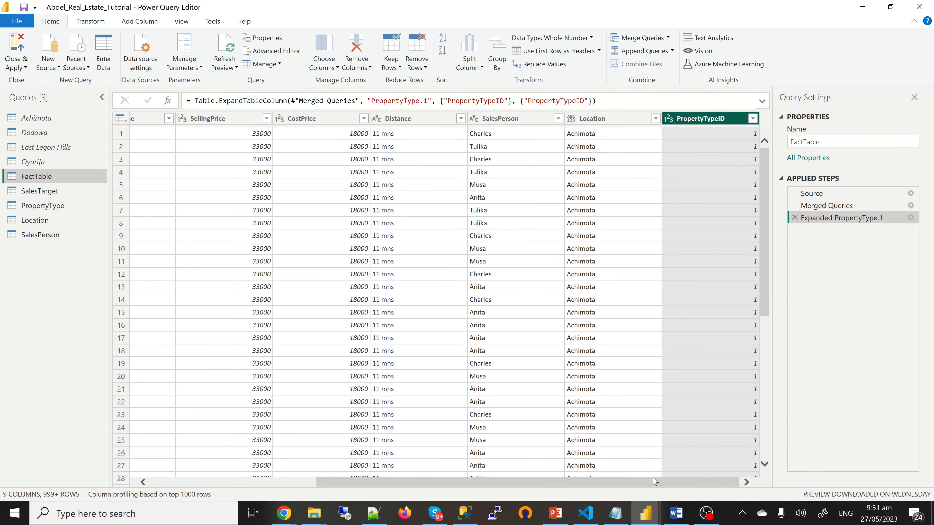
- Remove the PropertyType text column from FactTable
{"action": "left_click_drag", "start_coordinate": [657, 483], "coordinate": [491, 482]}
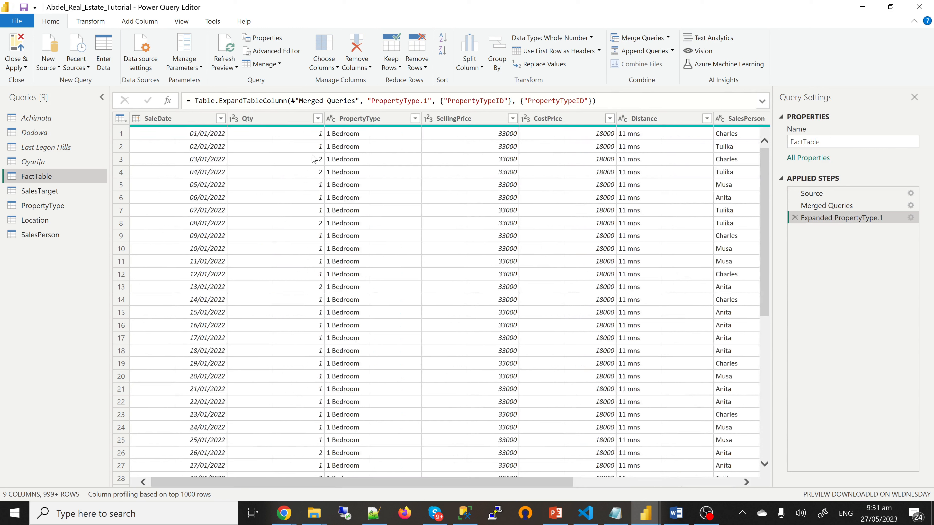
{"action": "left_click", "coordinate": [358, 123]}
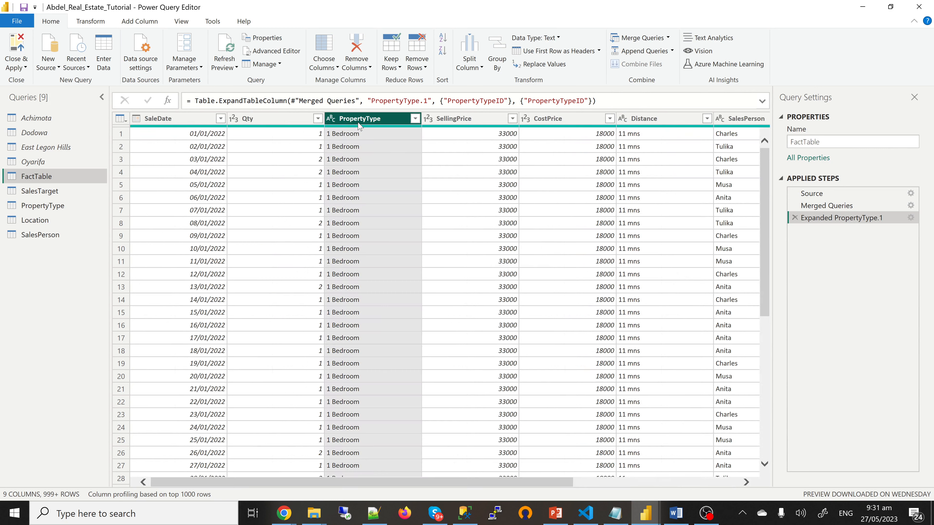
{"action": "right_click", "coordinate": [362, 125]}
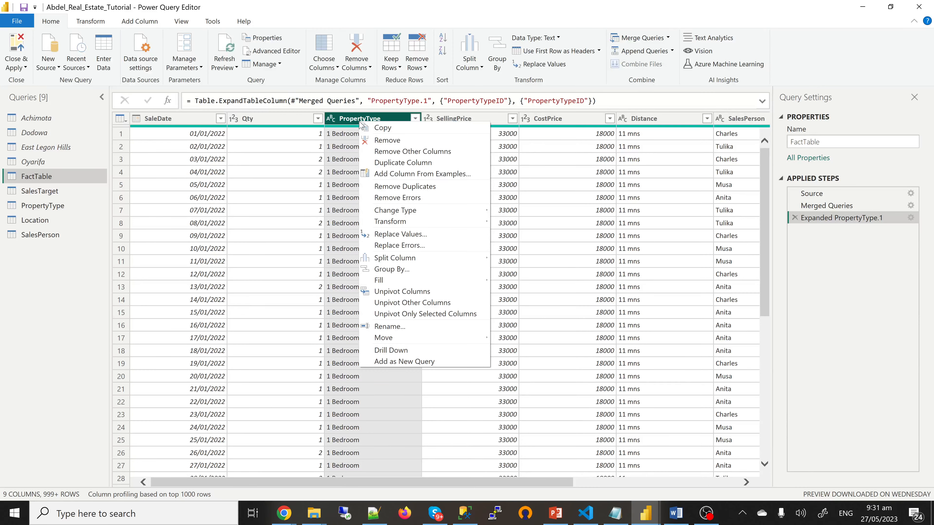
{"action": "left_click", "coordinate": [381, 140]}
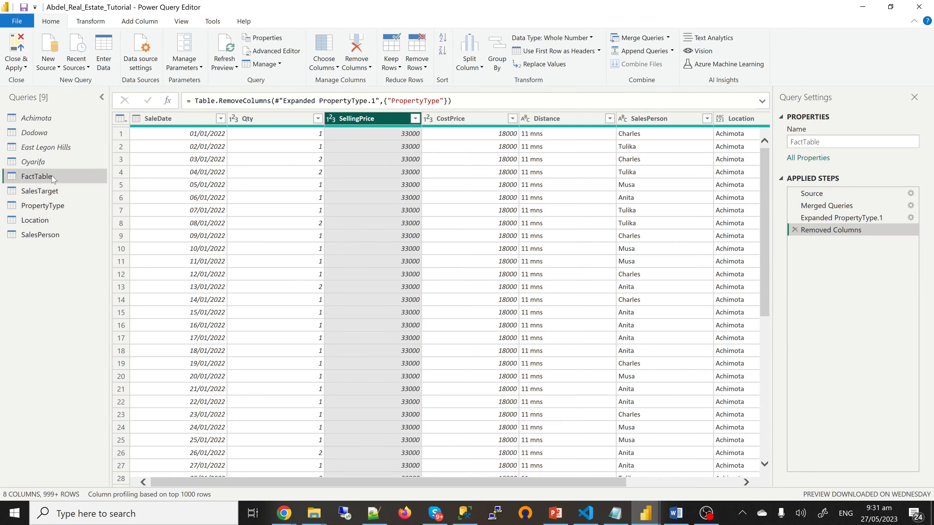
- Merge FactTable with the SalesPerson query on their SalesPerson columns, using a left outer join
{"action": "left_click", "coordinate": [641, 38]}
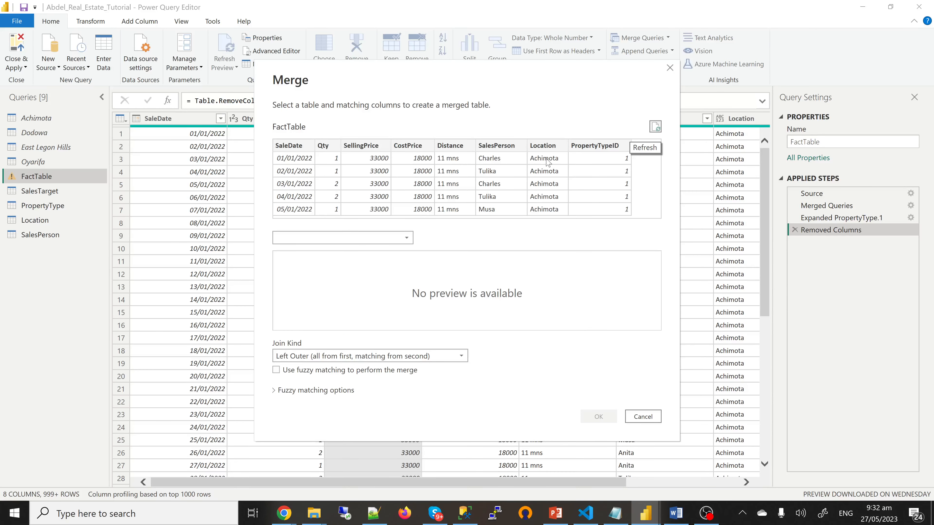
{"action": "left_click", "coordinate": [497, 147]}
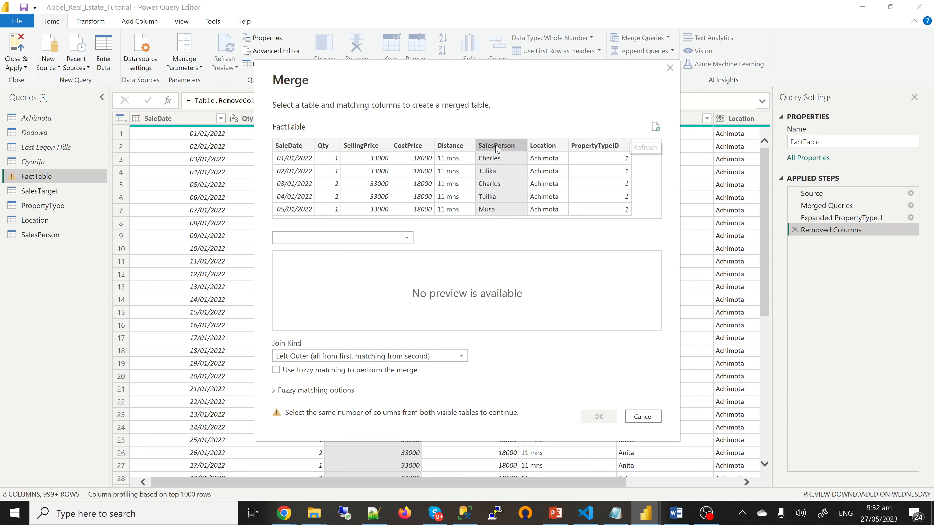
{"action": "left_click", "coordinate": [407, 239]}
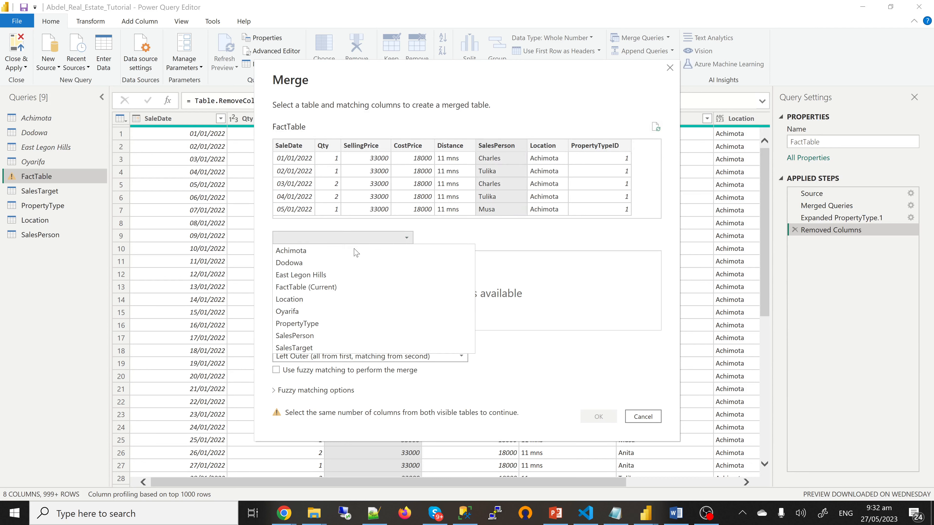
{"action": "left_click", "coordinate": [312, 335]}
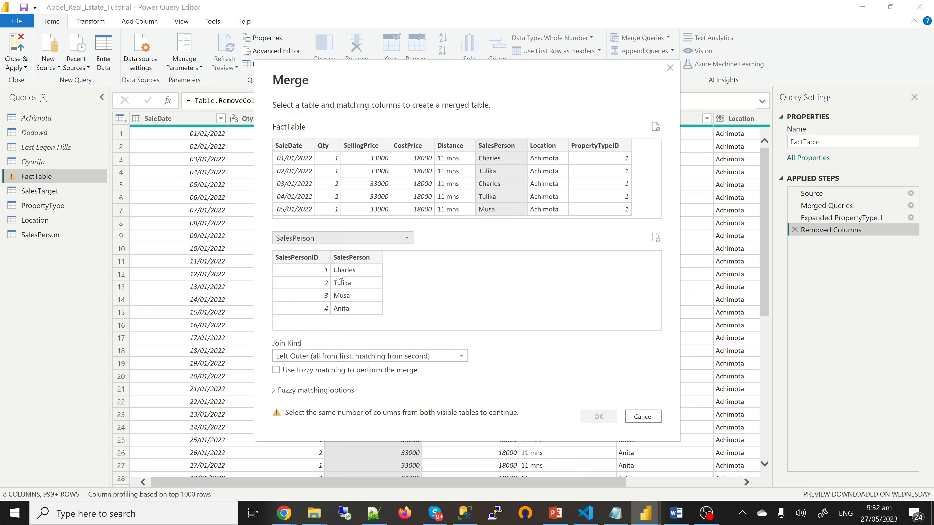
{"action": "left_click", "coordinate": [357, 258]}
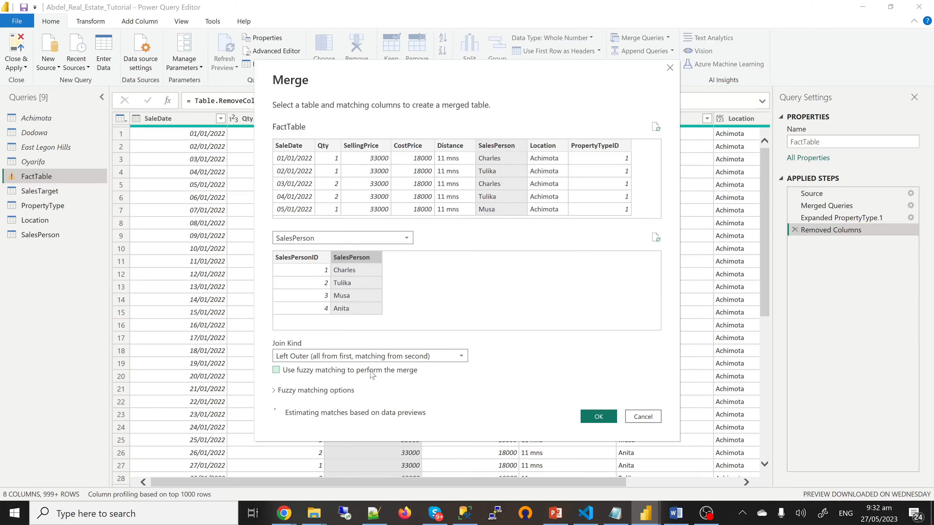
{"action": "left_click", "coordinate": [598, 418]}
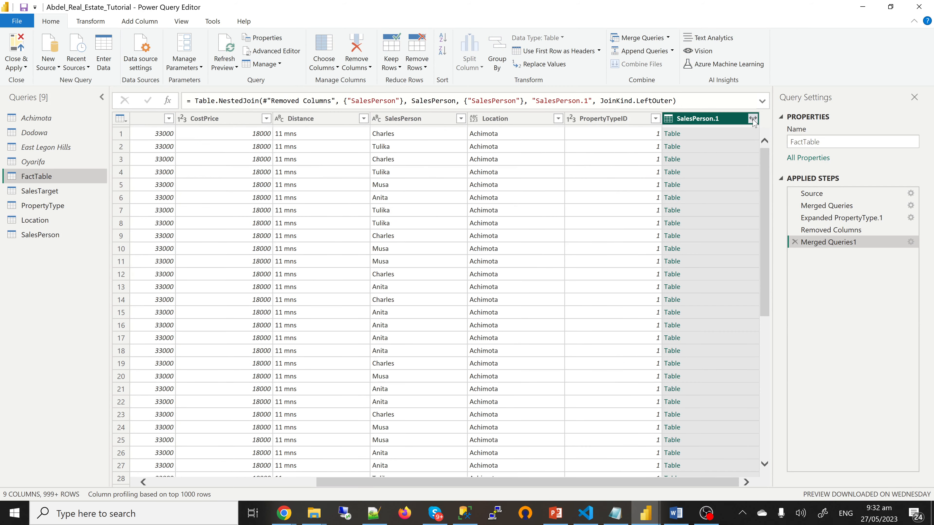
- Expand the merged SalesPerson.1 column to only SalesPersonID, without the original column name as prefix
{"action": "left_click", "coordinate": [752, 118]}
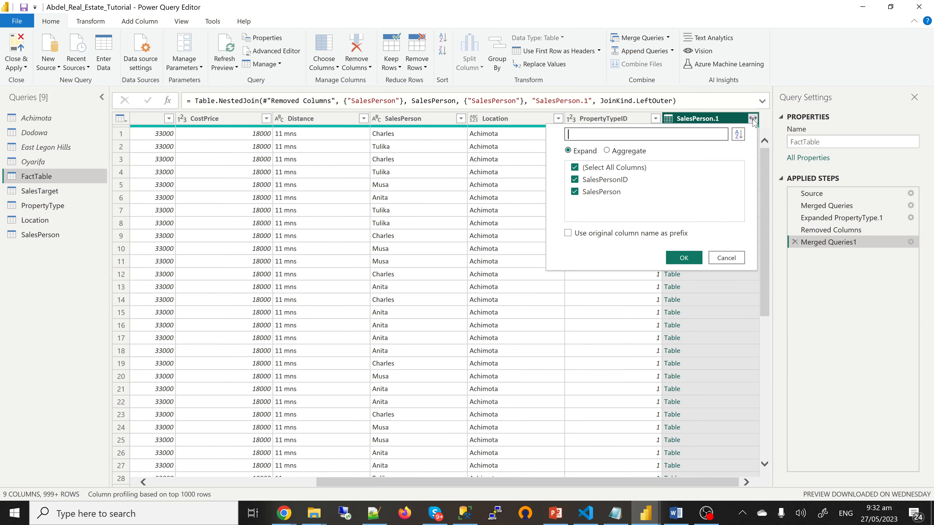
{"action": "left_click", "coordinate": [576, 168]}
{"action": "left_click", "coordinate": [576, 182]}
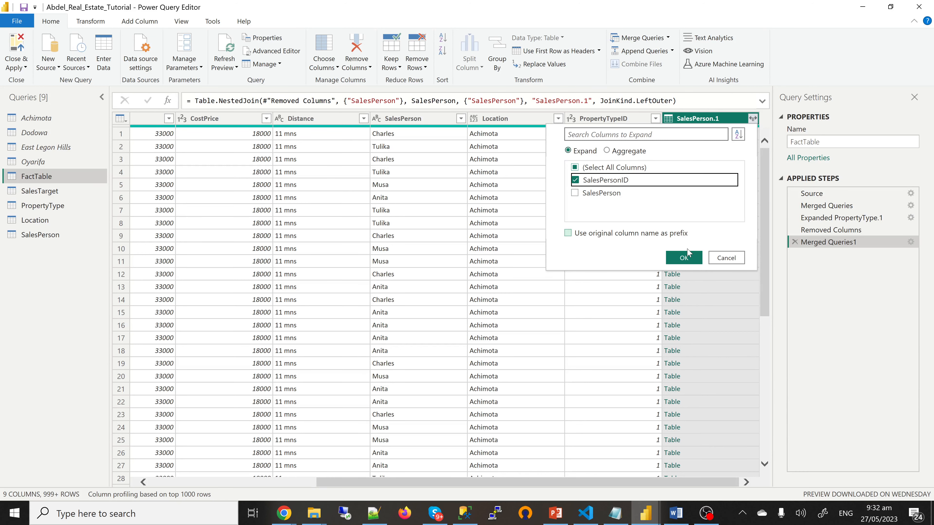
{"action": "left_click", "coordinate": [684, 257]}
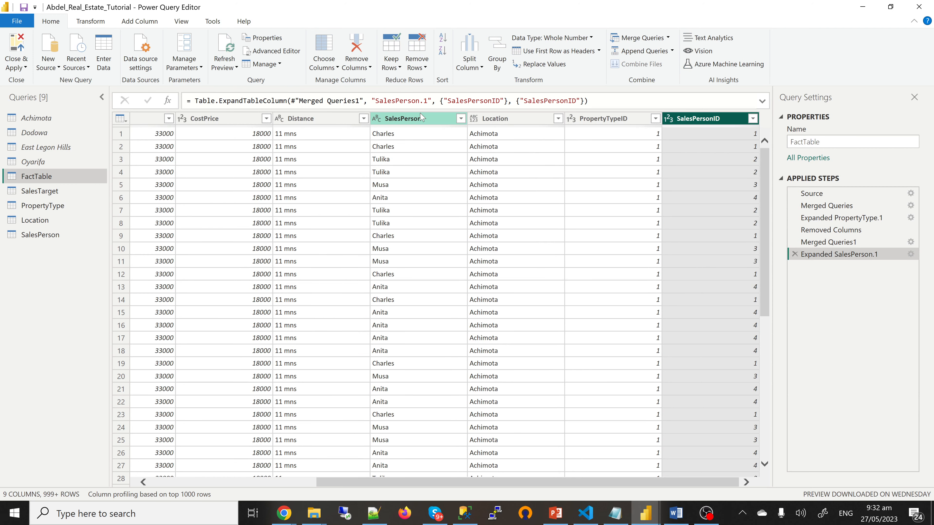
- Remove the SalesPerson text column from FactTable
{"action": "left_click", "coordinate": [411, 120]}
{"action": "right_click", "coordinate": [410, 120]}
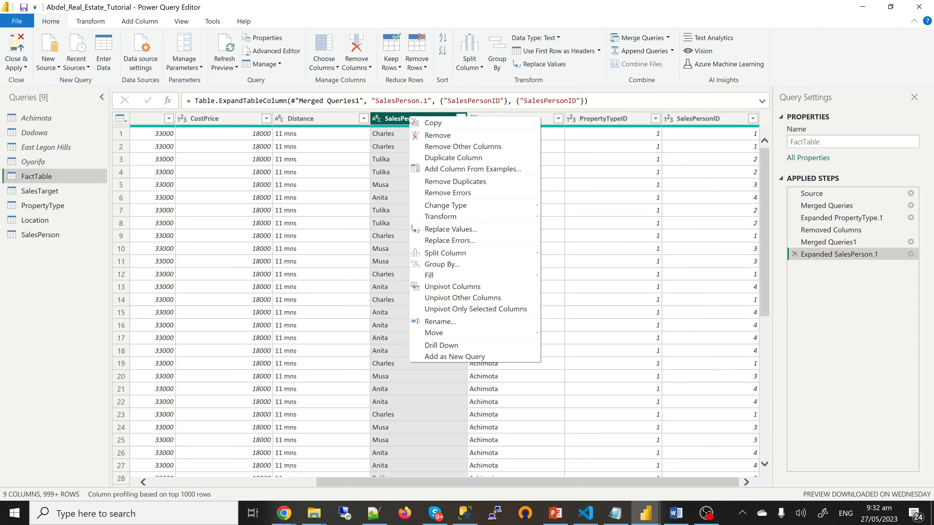
{"action": "left_click", "coordinate": [434, 139]}
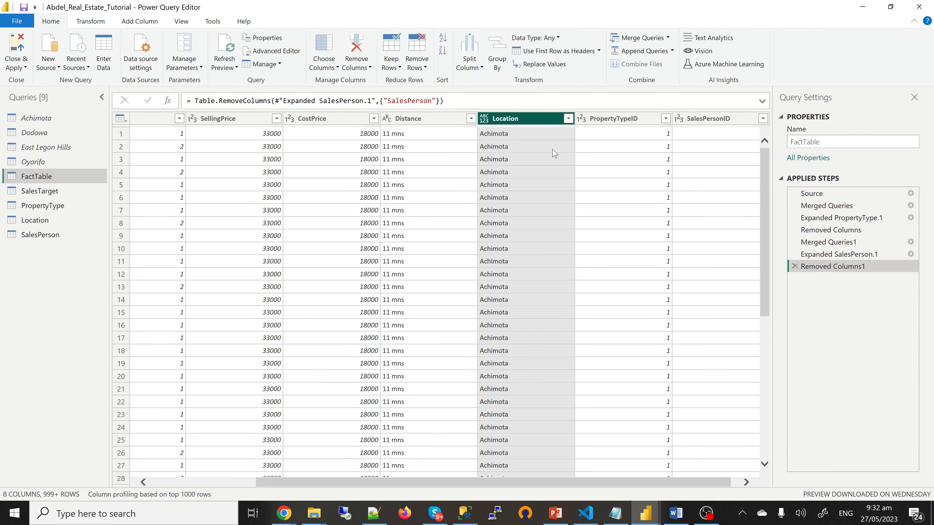
- Merge FactTable with the Location query on their Location columns, using a left outer join
{"action": "left_click", "coordinate": [649, 42]}
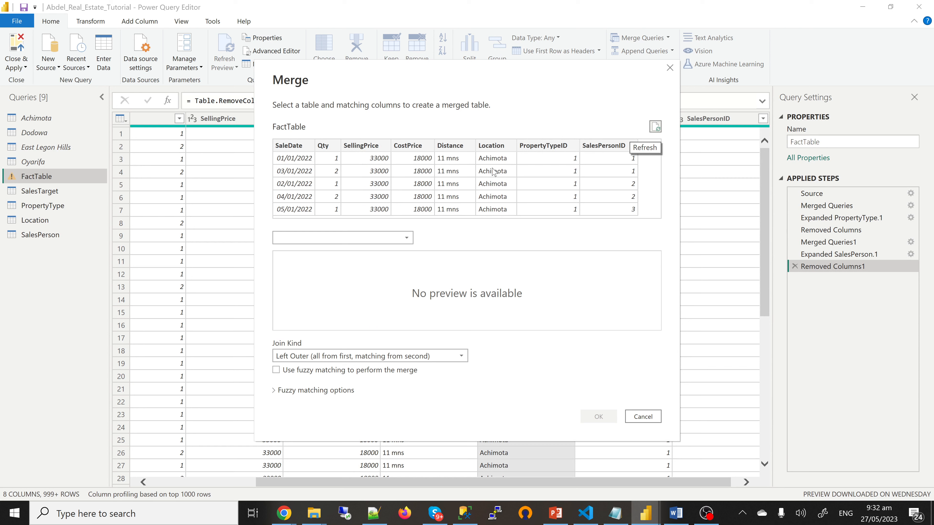
{"action": "left_click", "coordinate": [494, 149]}
{"action": "left_click", "coordinate": [391, 238]}
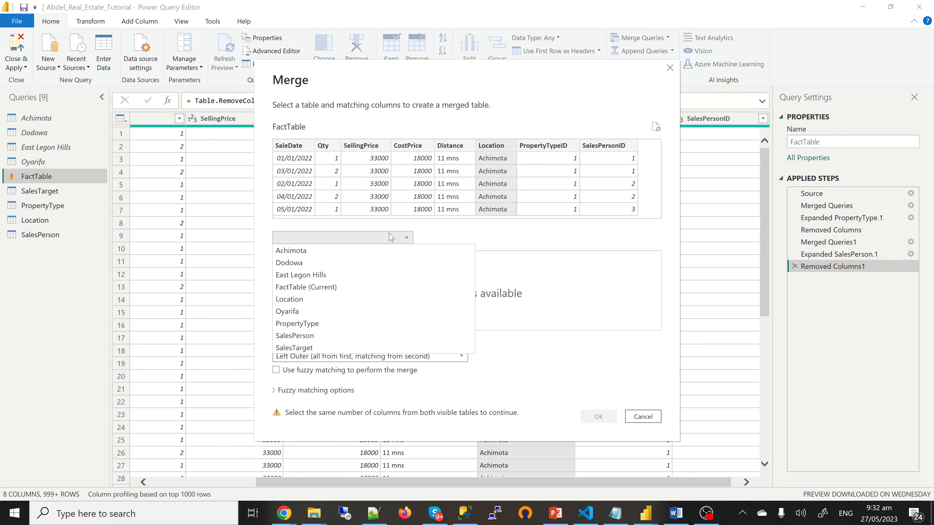
{"action": "left_click", "coordinate": [319, 299]}
{"action": "left_click", "coordinate": [336, 258]}
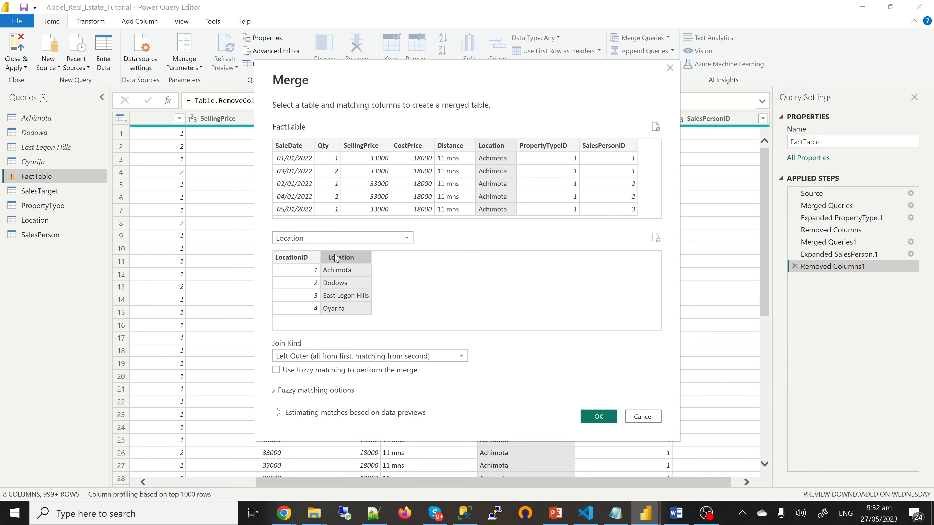
{"action": "left_click", "coordinate": [598, 418]}
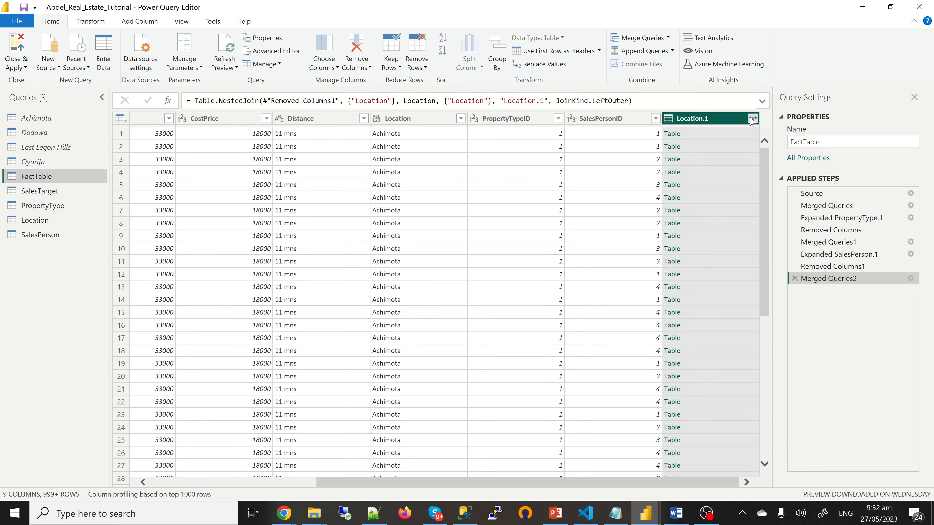
- Expand the merged Location.1 column to only LocationID, without the original column name as prefix
{"action": "left_click", "coordinate": [752, 118]}
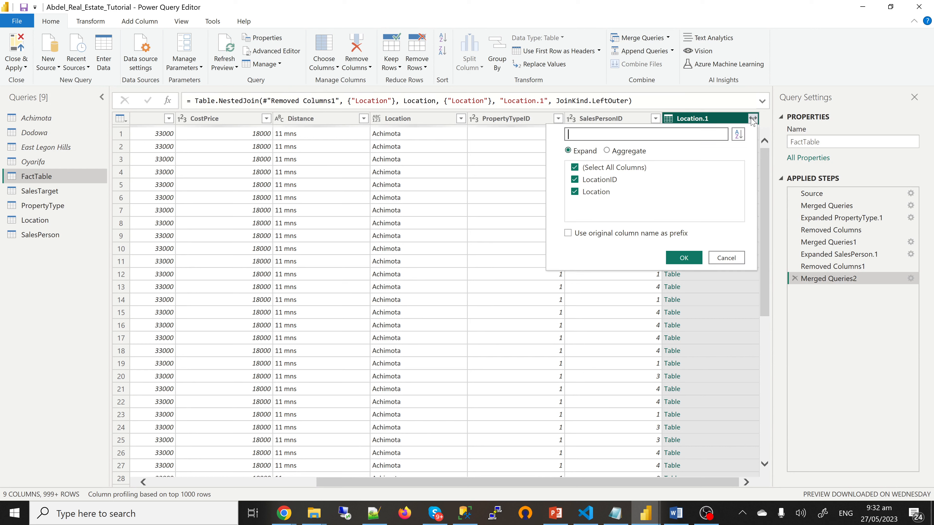
{"action": "left_click", "coordinate": [575, 167]}
{"action": "left_click", "coordinate": [575, 180]}
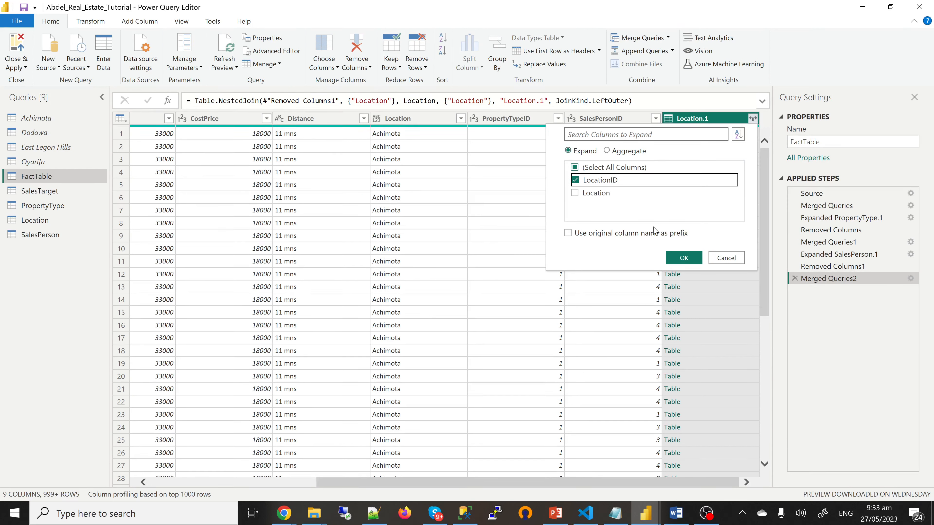
{"action": "left_click", "coordinate": [684, 258]}
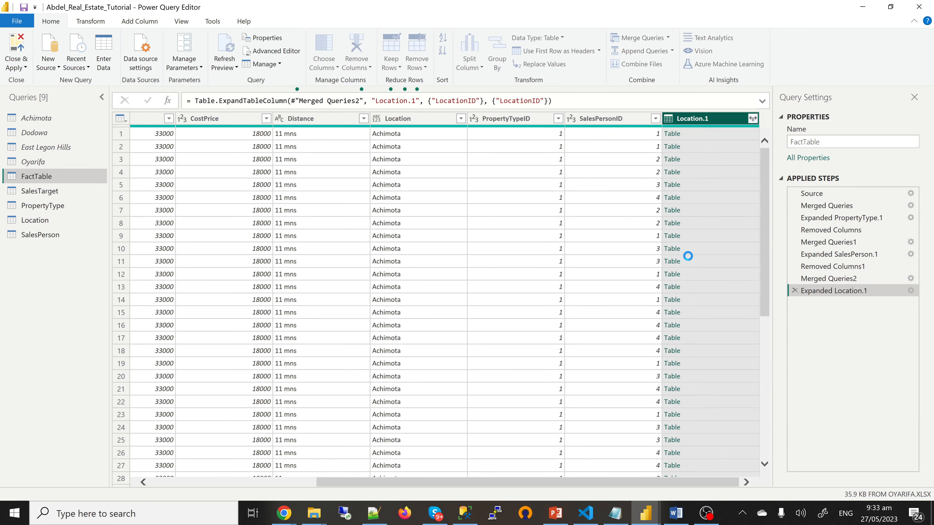
- Remove the Location text column from FactTable
{"action": "right_click", "coordinate": [409, 125]}
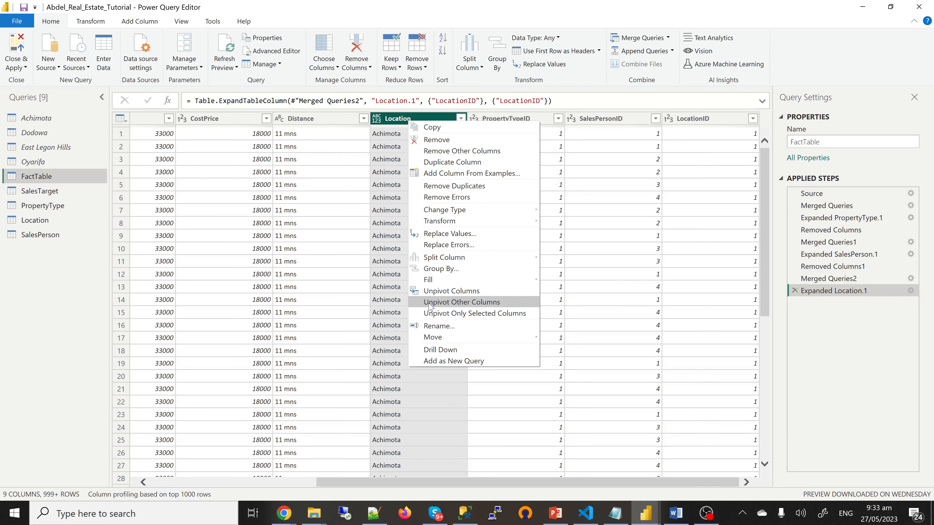
{"action": "left_click", "coordinate": [431, 142]}
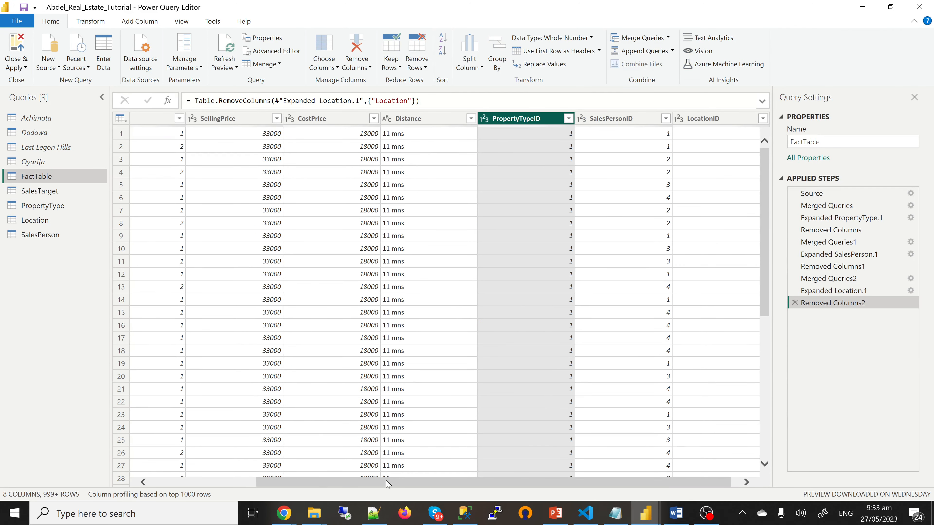
{"action": "left_click_drag", "start_coordinate": [387, 484], "coordinate": [27, 326]}
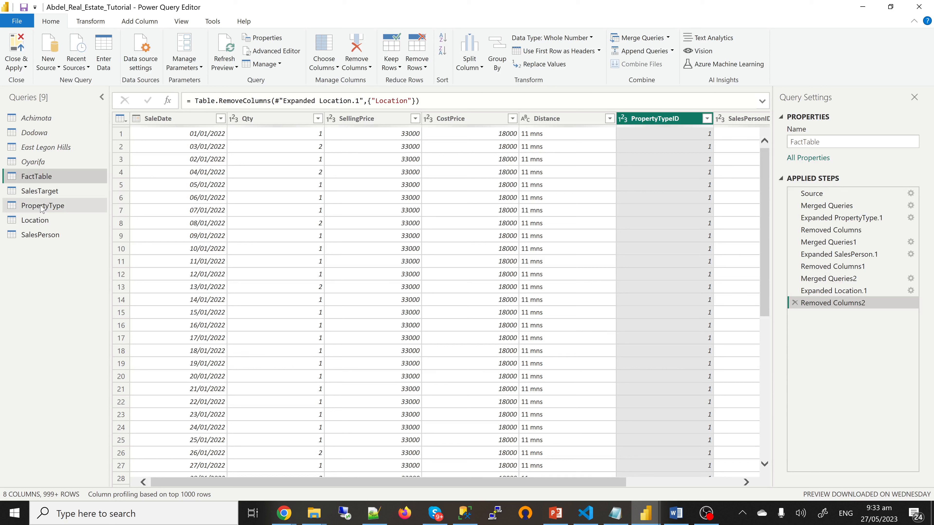
- Close the query editor with all query changes applied, and open the model view of the report
{"action": "left_click", "coordinate": [17, 50]}
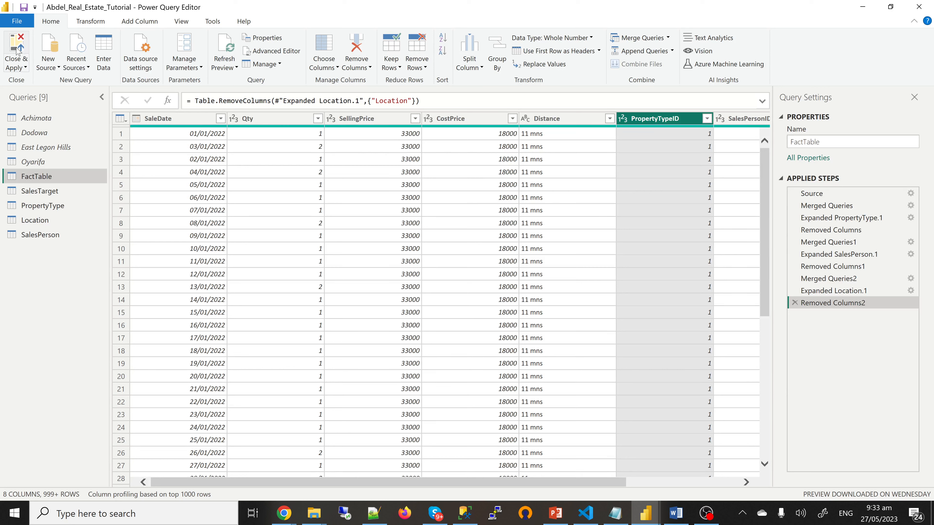
{"action": "left_click", "coordinate": [19, 52]}
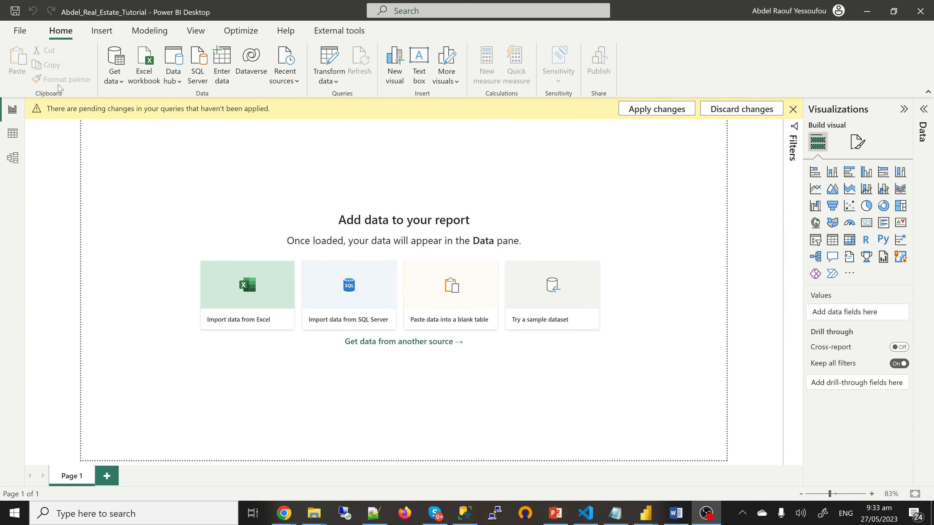
{"action": "left_click", "coordinate": [8, 155]}
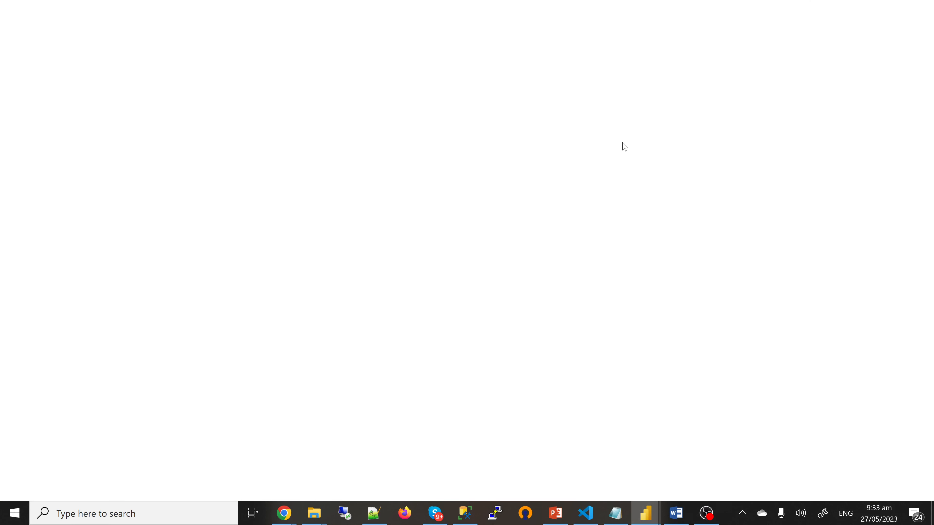
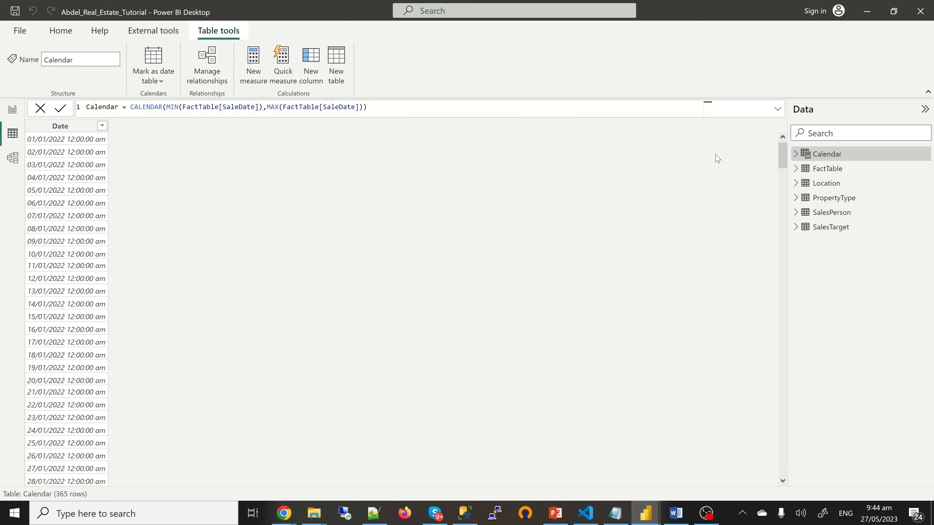
- Add a calculated column to the Calendar table with the formula Month Index = MONTH([Date])
{"action": "left_click", "coordinate": [796, 154]}
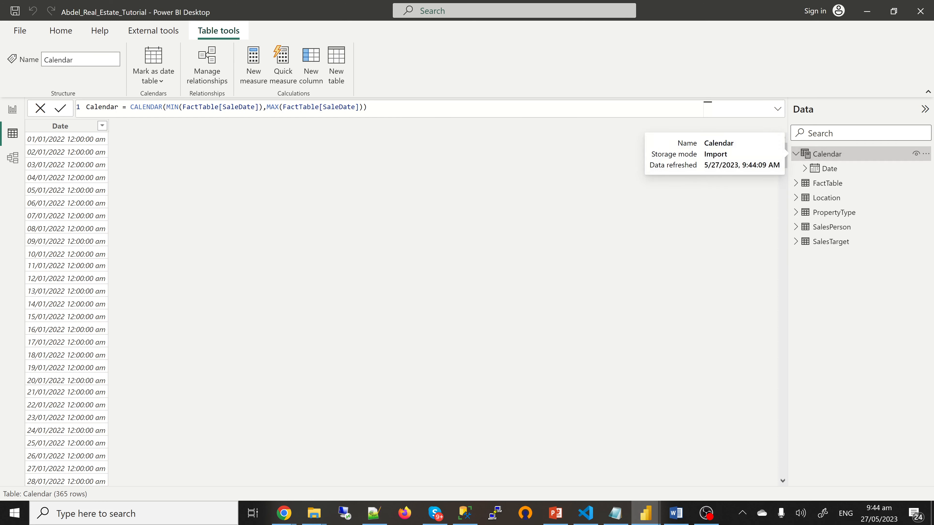
{"action": "left_click", "coordinate": [926, 155]}
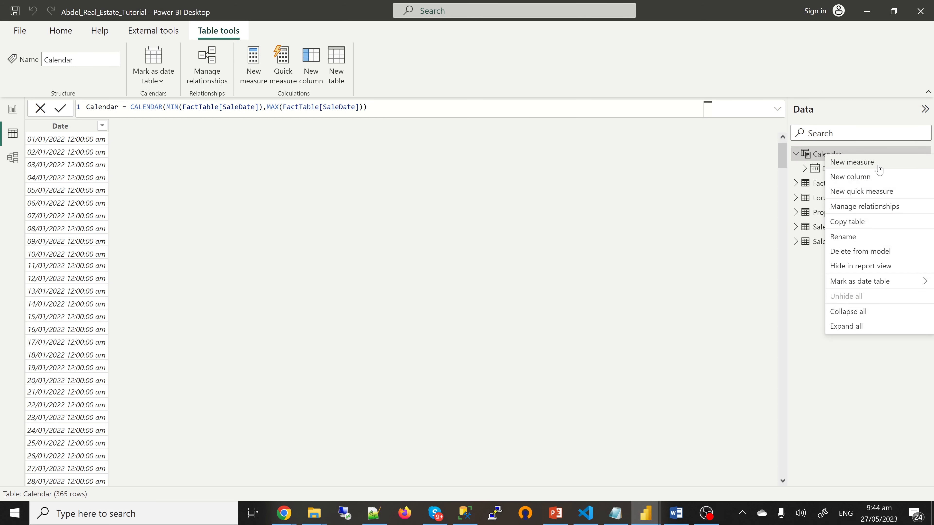
{"action": "key", "text": "Escape"}
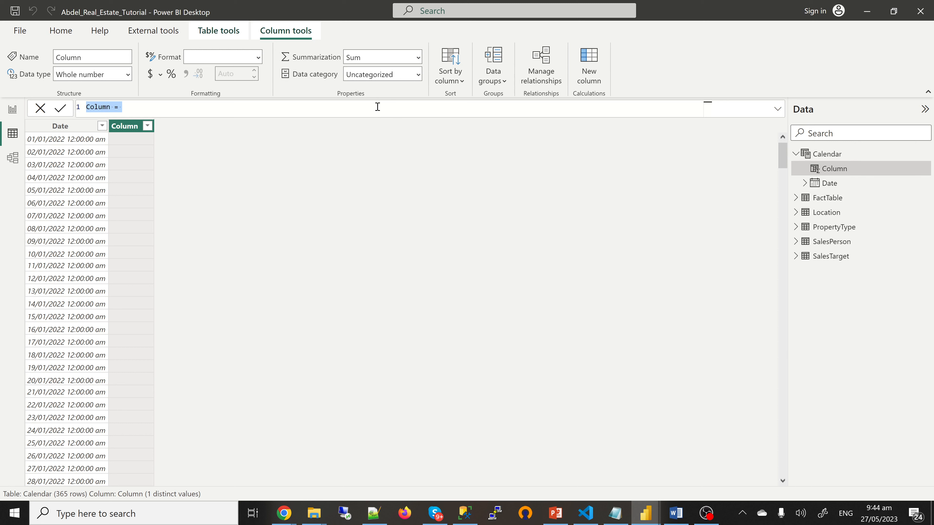
{"action": "type", "text": "Month Index ="}
{"action": "type", "text": "mon"}
{"action": "key", "text": "Tab"}
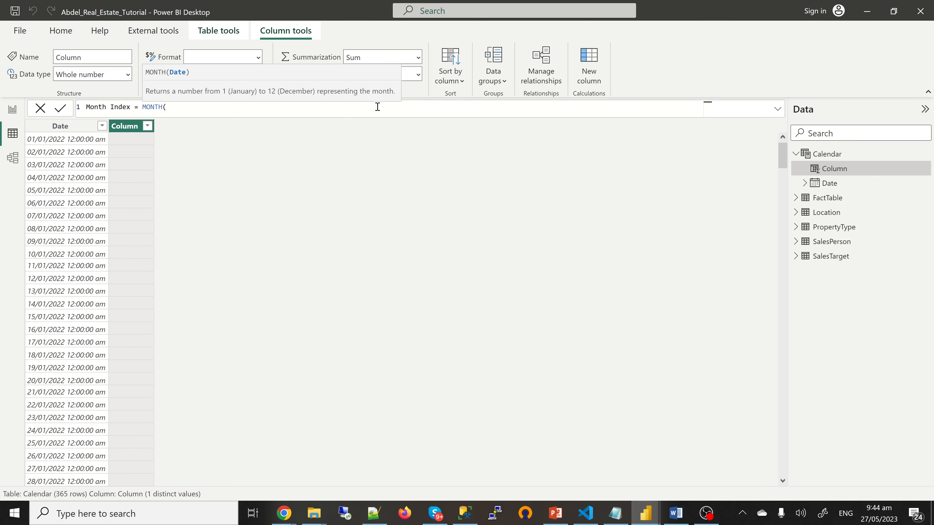
{"action": "type", "text": "["}
{"action": "key", "text": "Tab"}
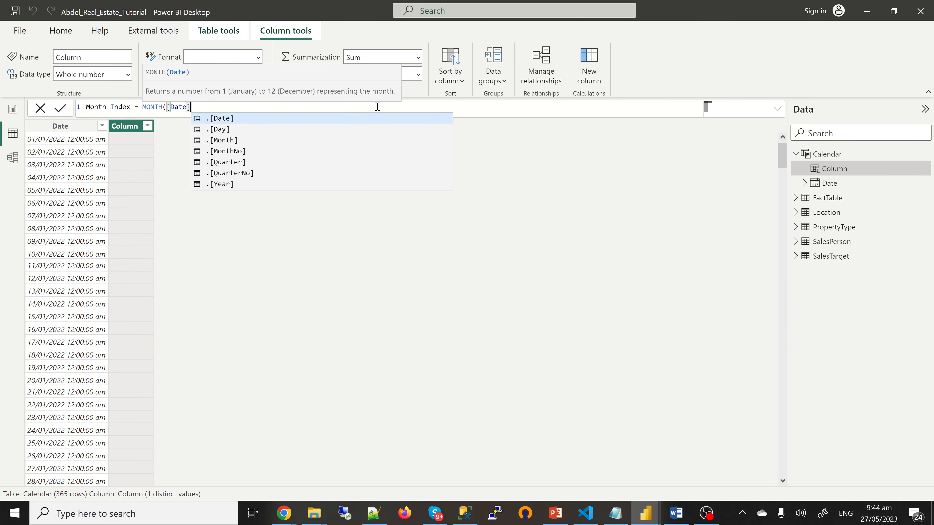
{"action": "type", "text": ")"}
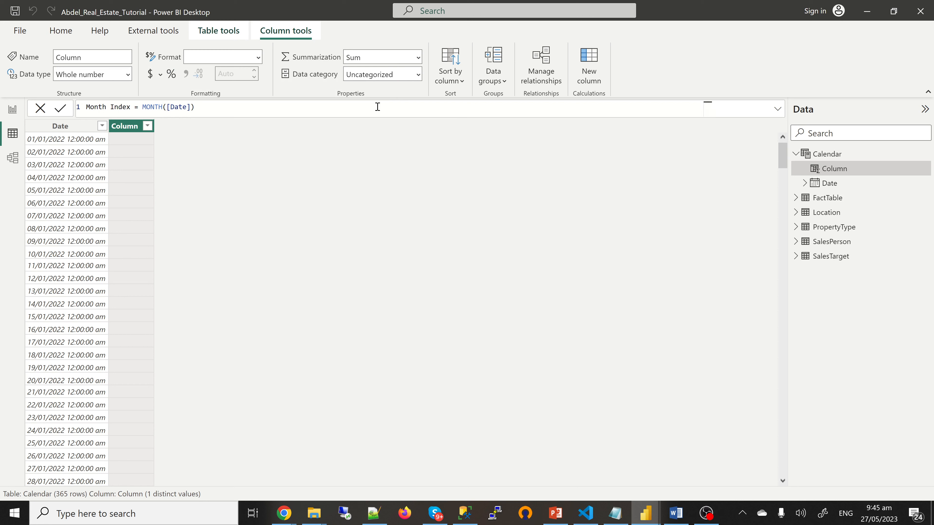
{"action": "key", "text": "Return"}
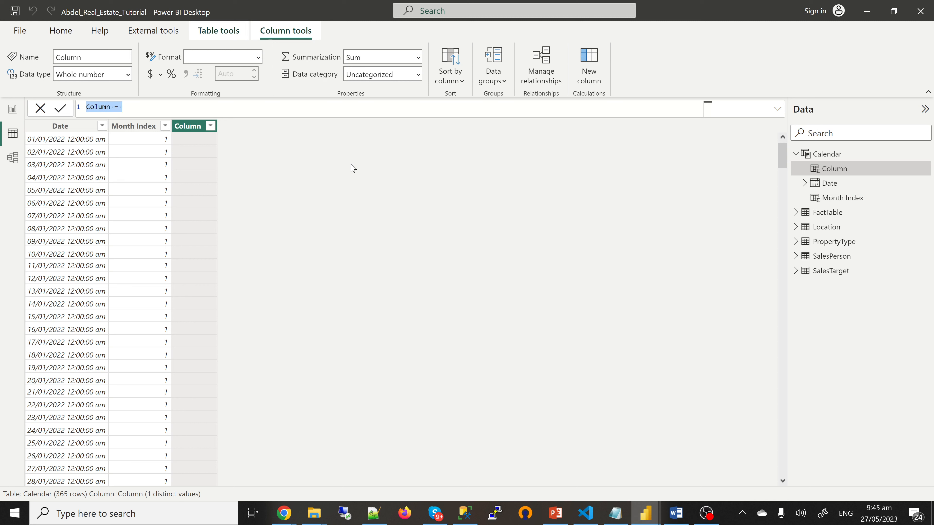
- Add a second calculated column to the Calendar table with the formula Month = FORMAT([Date],"mmm")
{"action": "type", "text": "Month = FO"}
{"action": "key", "text": "Tab"}
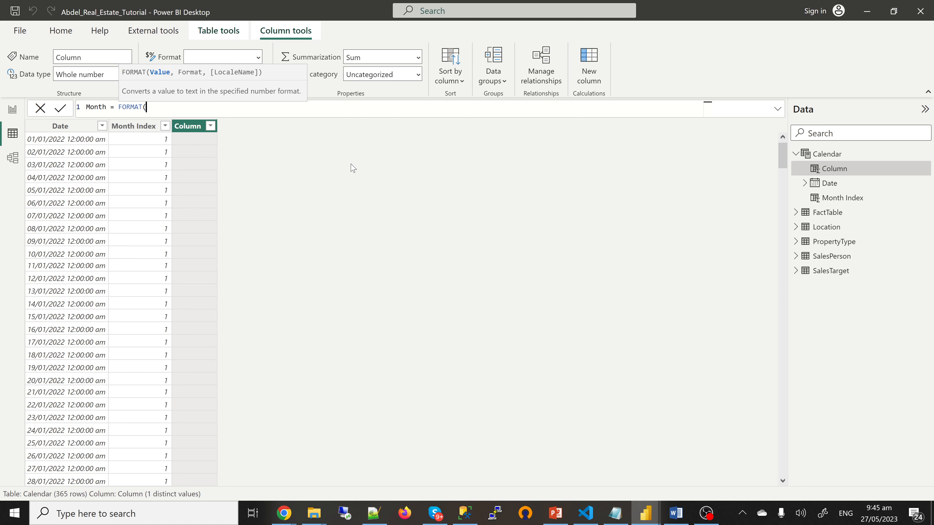
{"action": "type", "text": "DA"}
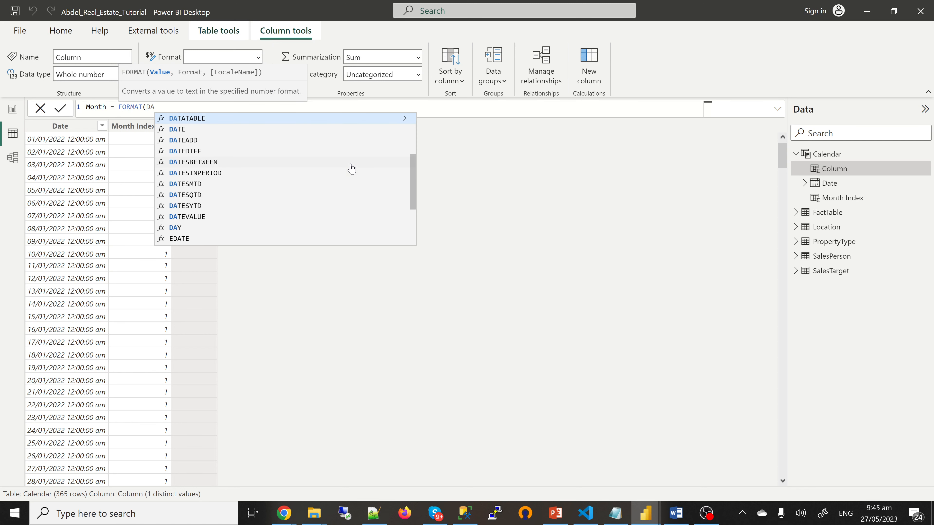
{"action": "key", "text": "BackSpace"}
{"action": "key", "text": "BackSpace"}
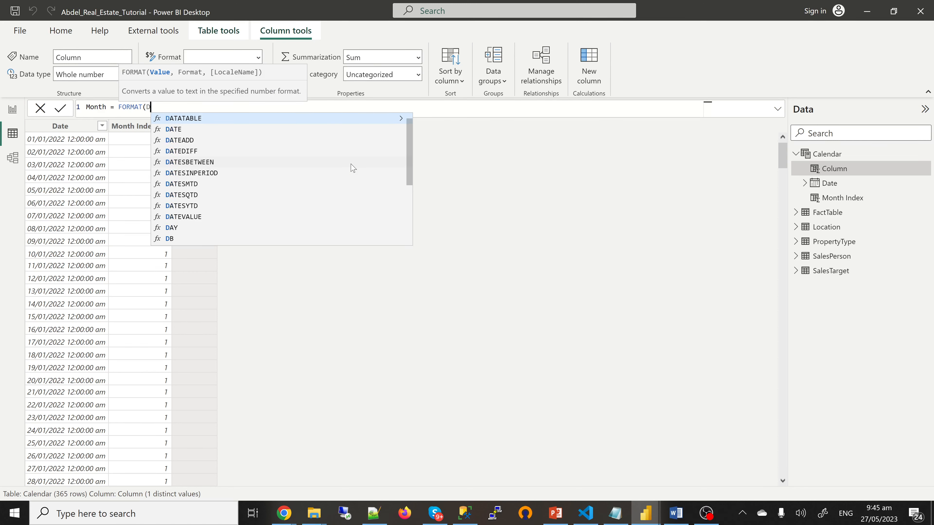
{"action": "type", "text": "["}
{"action": "key", "text": "Tab"}
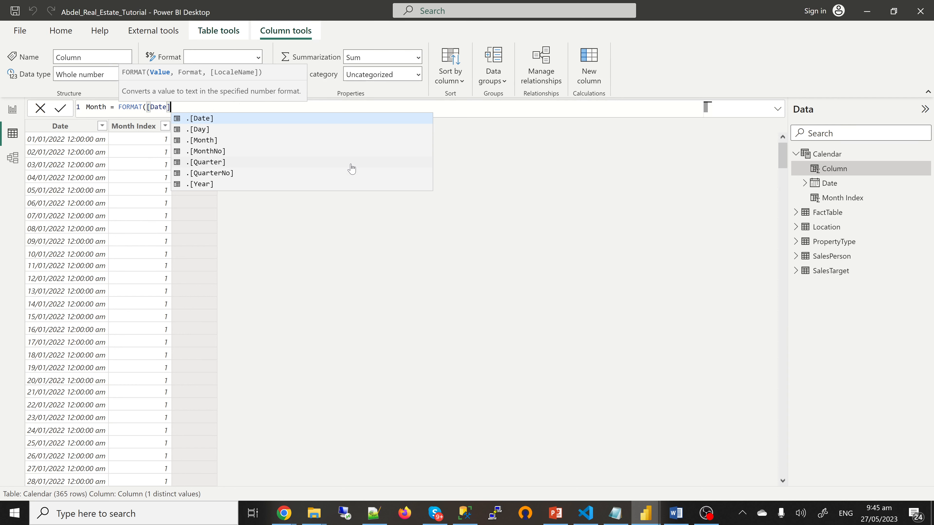
{"action": "type", "text": ","}
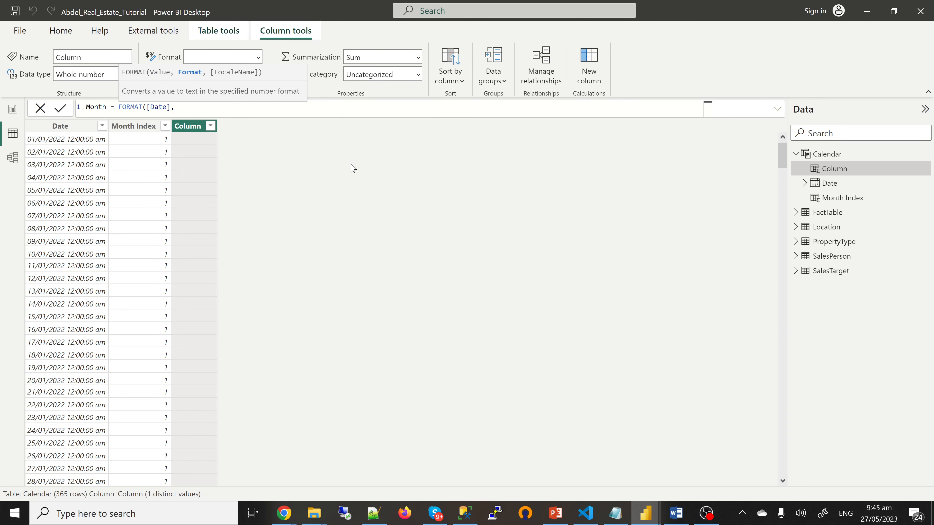
{"action": "type", "text": "\"mmm"}
{"action": "key", "text": "BackSpace"}
{"action": "key", "text": "BackSpace"}
{"action": "key", "text": "BackSpace"}
{"action": "type", "text": "mmm\")"}
{"action": "key", "text": "Return"}
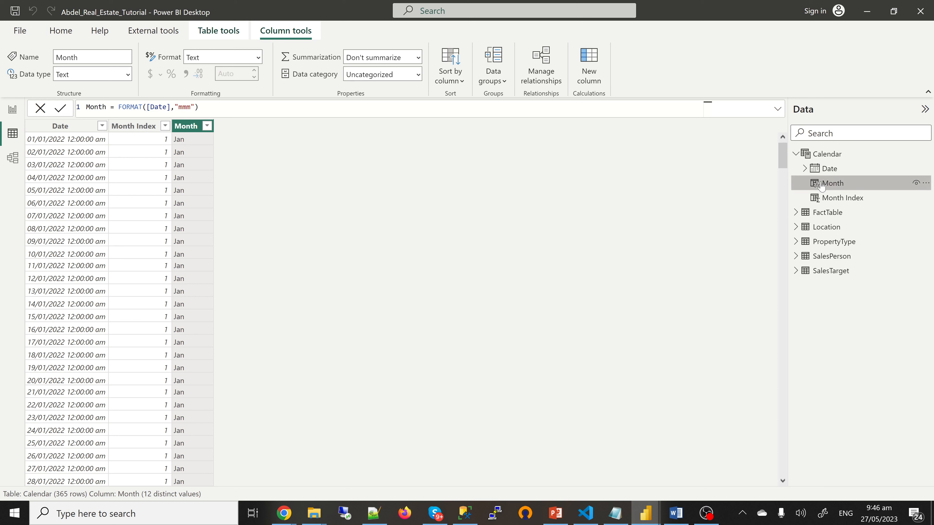
- Set the display format of the Calendar table's Date column to 14/03/2001 (dd/mm/yyyy)
{"action": "left_click", "coordinate": [848, 171]}
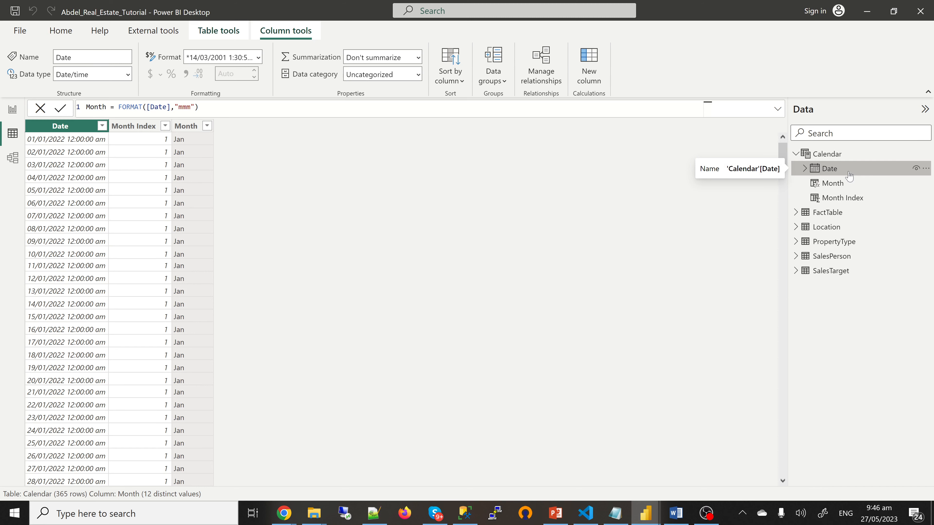
{"action": "left_click", "coordinate": [259, 58]}
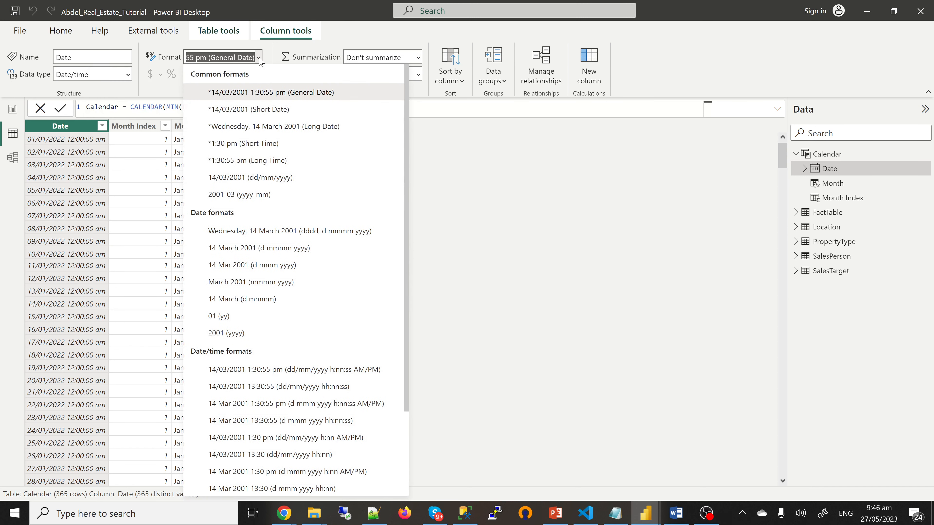
{"action": "left_click", "coordinate": [243, 179]}
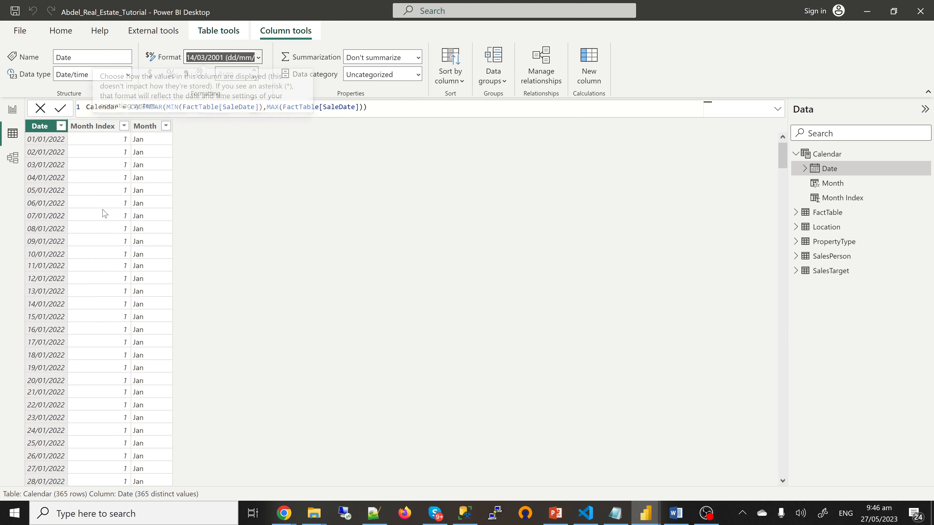
- In the model view, place the Calendar table below SalesTarget and the PropertyType table below SalesPerson
{"action": "left_click", "coordinate": [12, 161]}
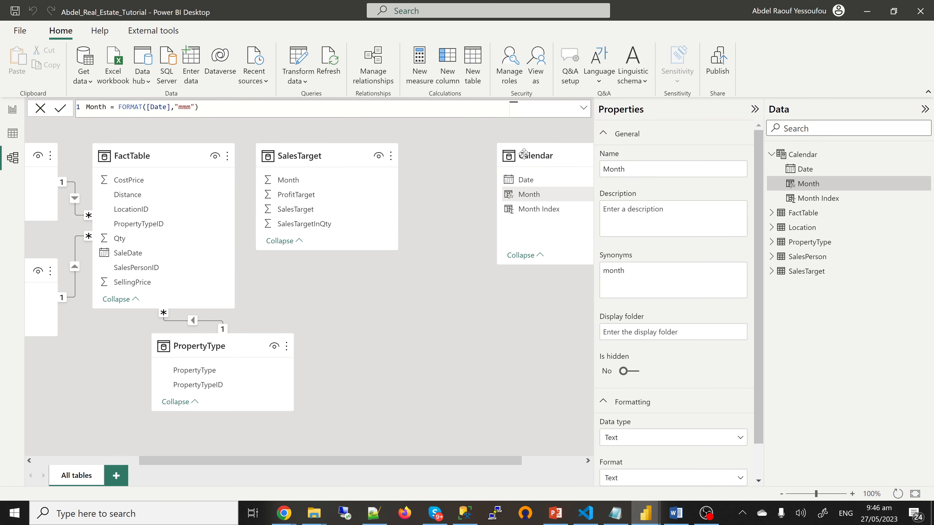
{"action": "left_click_drag", "start_coordinate": [525, 149], "coordinate": [474, 291]}
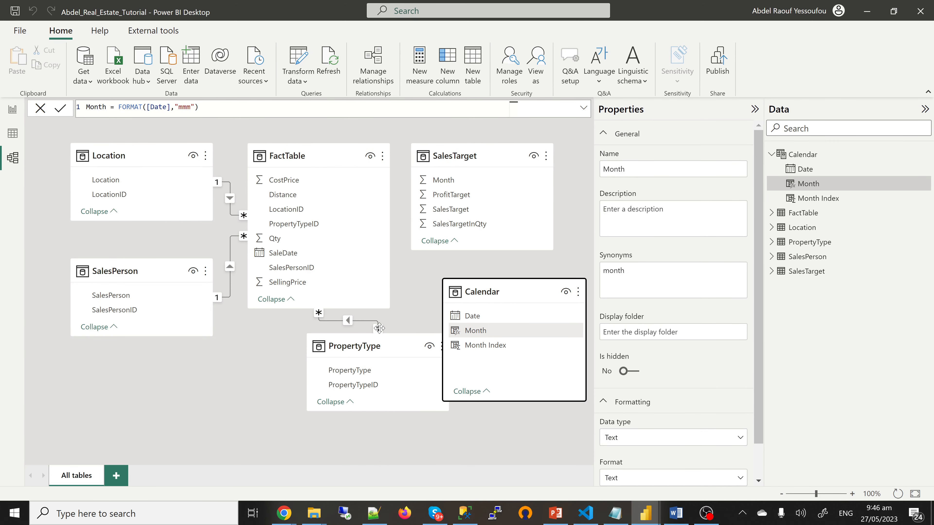
{"action": "left_click_drag", "start_coordinate": [320, 347], "coordinate": [83, 378]}
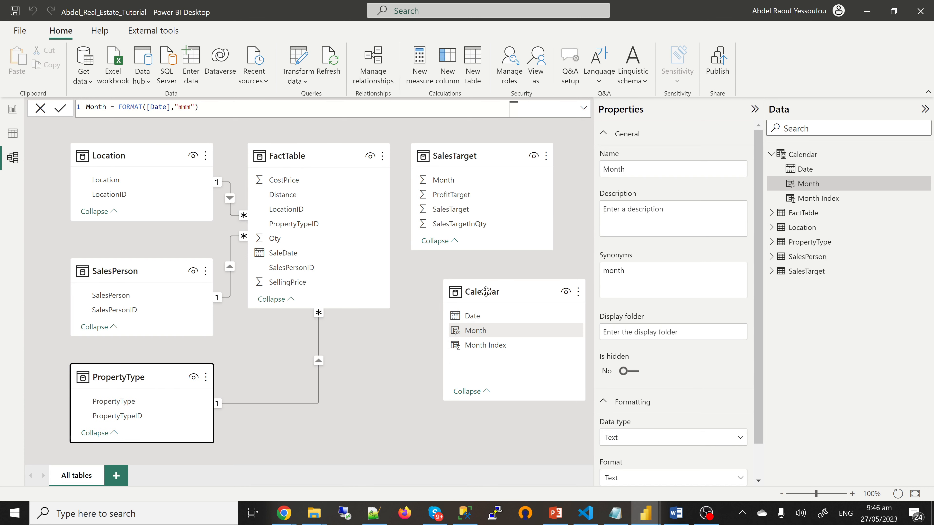
{"action": "left_click_drag", "start_coordinate": [478, 294], "coordinate": [447, 333]}
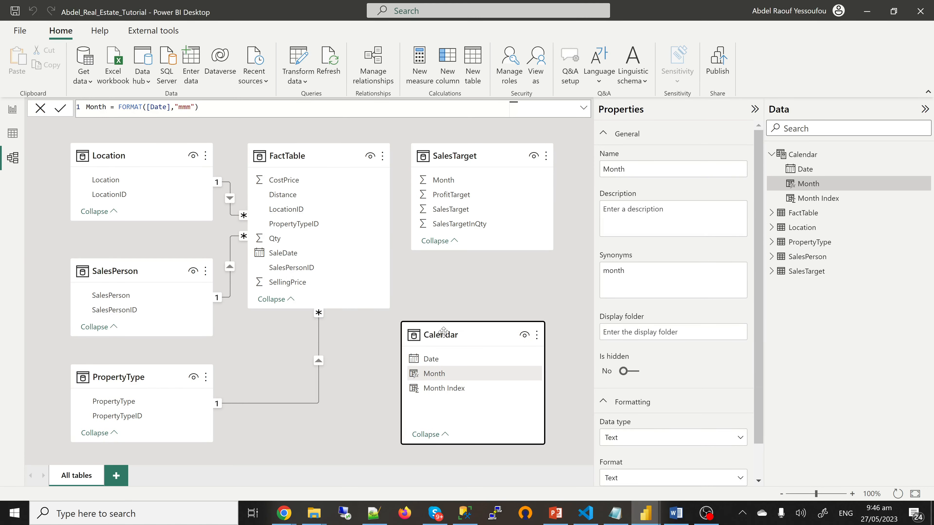
- Create a relationship between Date in Calendar and SaleDate in FactTable
{"action": "left_click", "coordinate": [431, 358]}
{"action": "left_click_drag", "start_coordinate": [431, 359], "coordinate": [307, 256]}
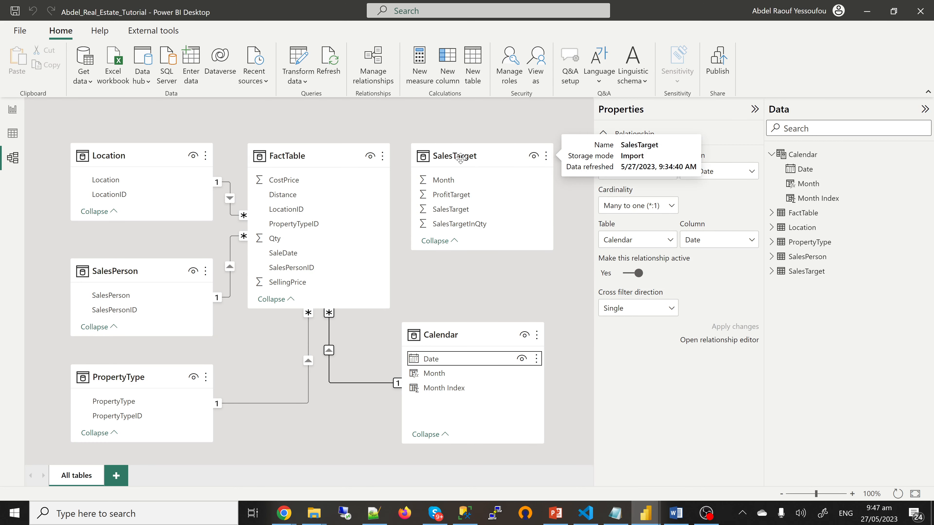
- Relate Month in SalesTarget to Month Index in Calendar, with the cross filter direction set to Both
{"action": "left_click", "coordinate": [453, 182]}
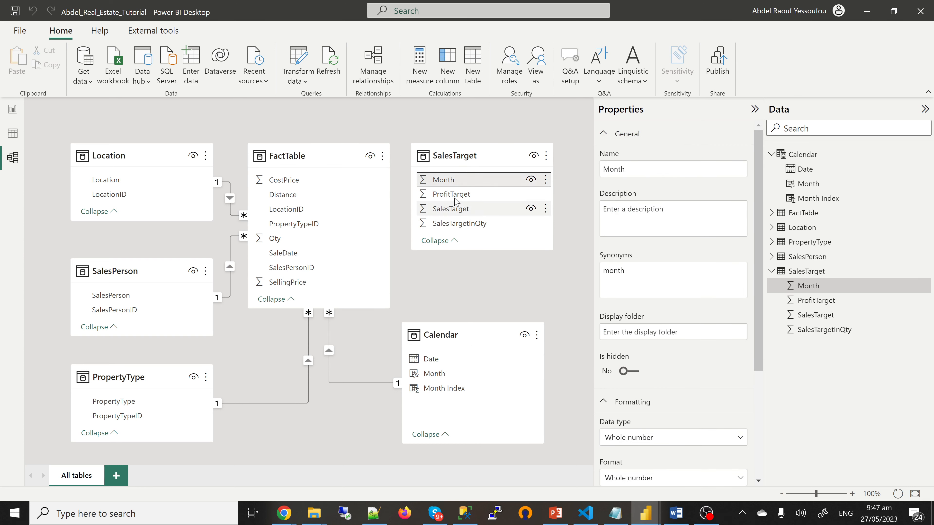
{"action": "left_click_drag", "start_coordinate": [448, 181], "coordinate": [440, 391]}
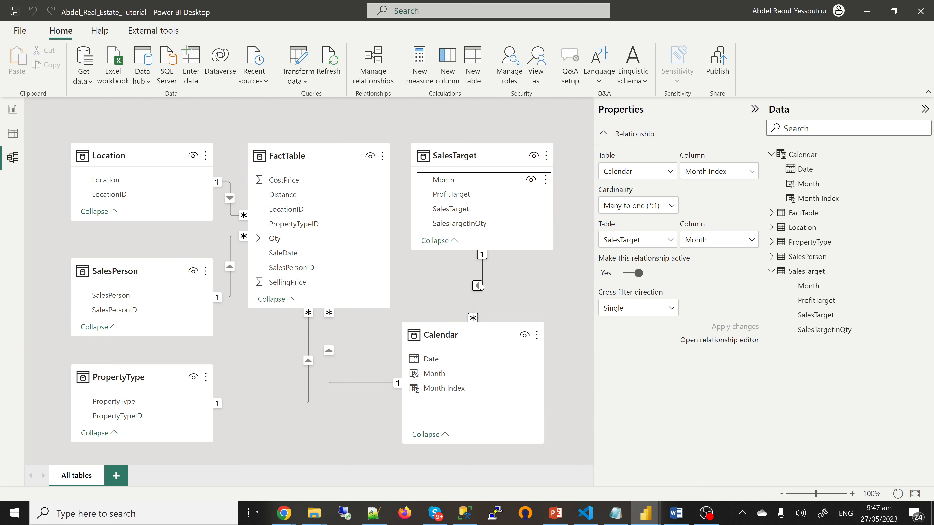
{"action": "right_click", "coordinate": [479, 284]}
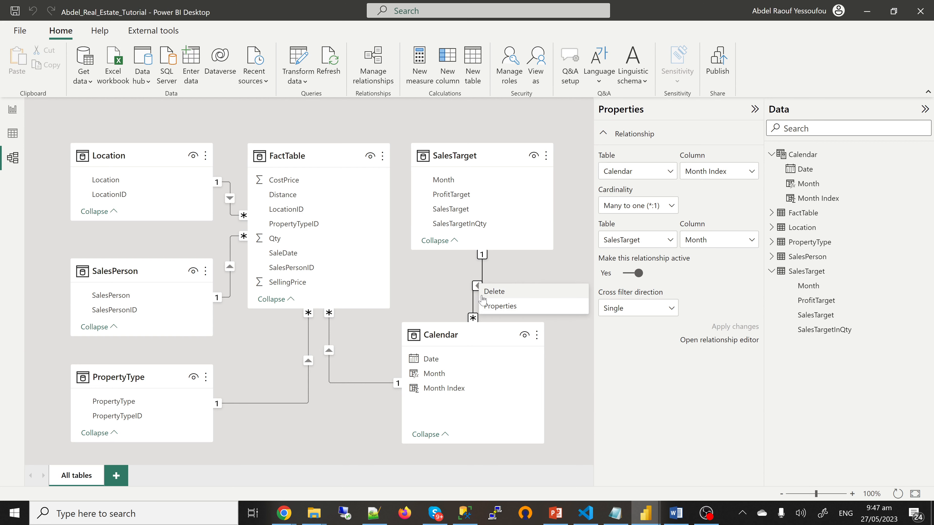
{"action": "left_click", "coordinate": [486, 309]}
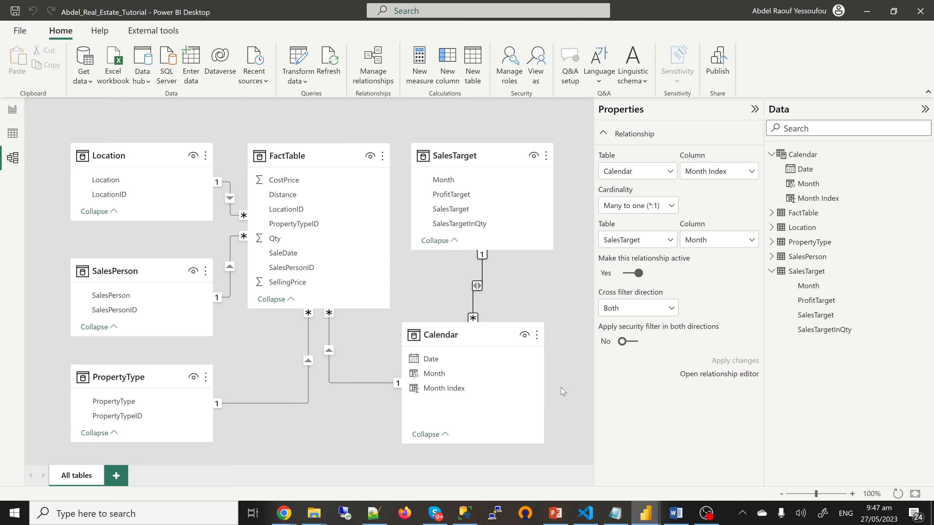
- From the report view, create an empty manually entered table named All Measures and load it
{"action": "left_click", "coordinate": [13, 111]}
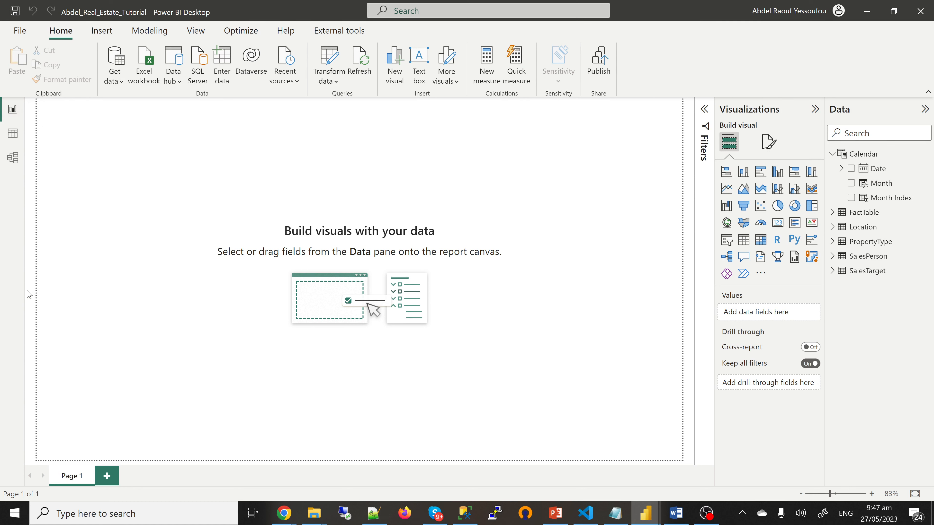
{"action": "left_click", "coordinate": [222, 72]}
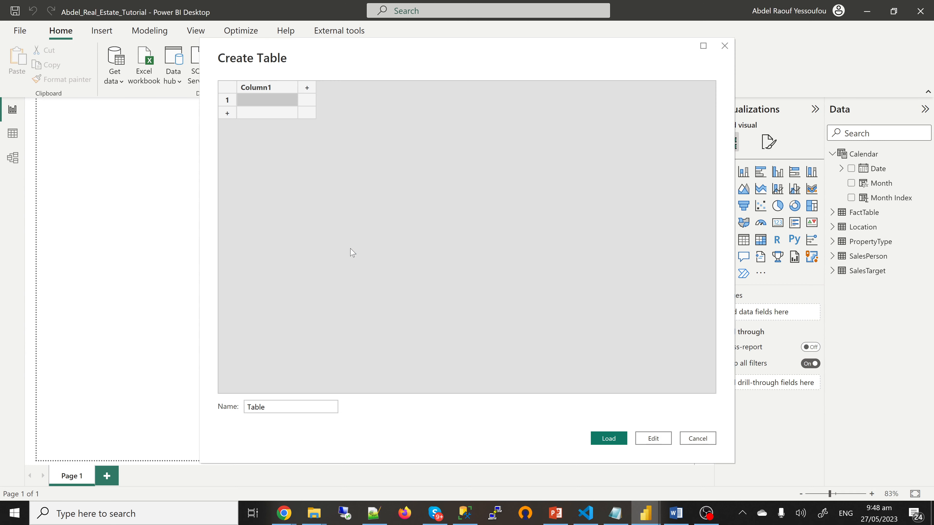
{"action": "left_click_drag", "start_coordinate": [284, 406], "coordinate": [241, 411]}
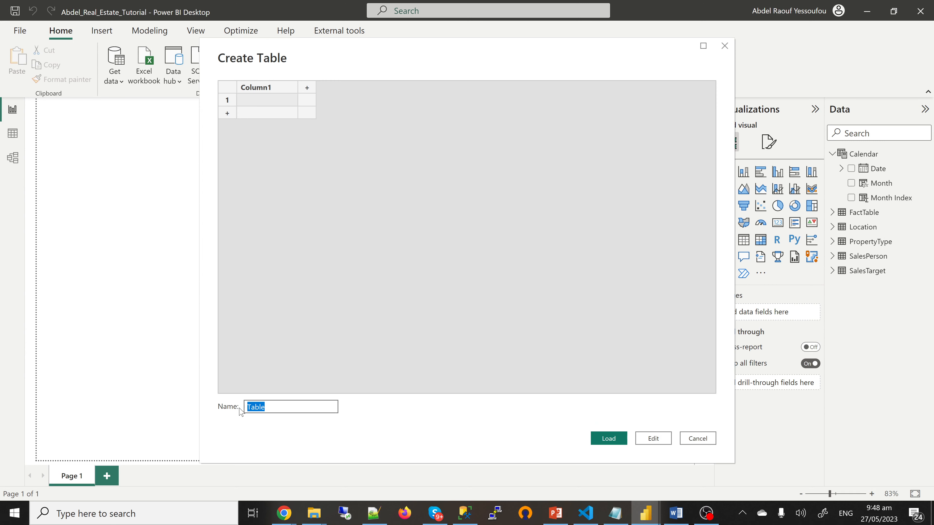
{"action": "type", "text": "All Measures"}
{"action": "left_click", "coordinate": [612, 441]}
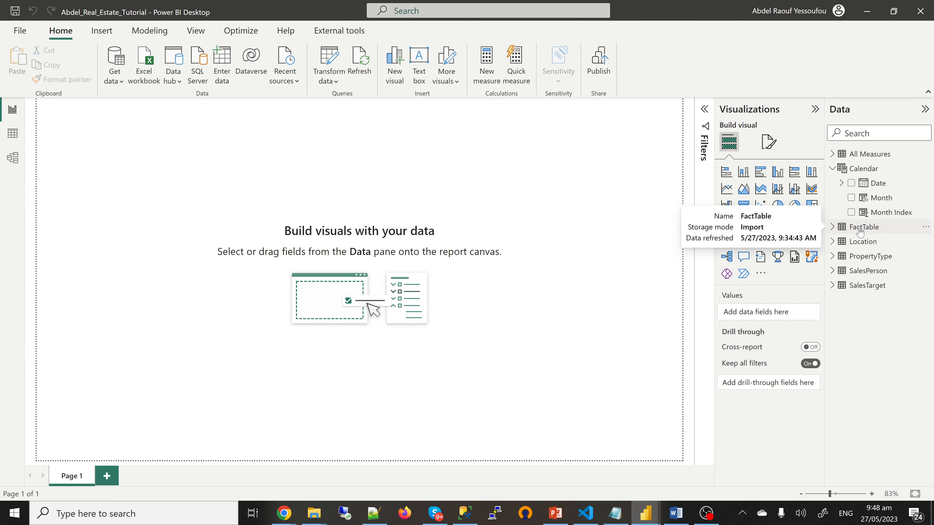
- In the data view, add a calculated column to FactTable: SellingTotal = FactTable[Qty] * FactTable[SellingPrice]
{"action": "left_click", "coordinate": [861, 229]}
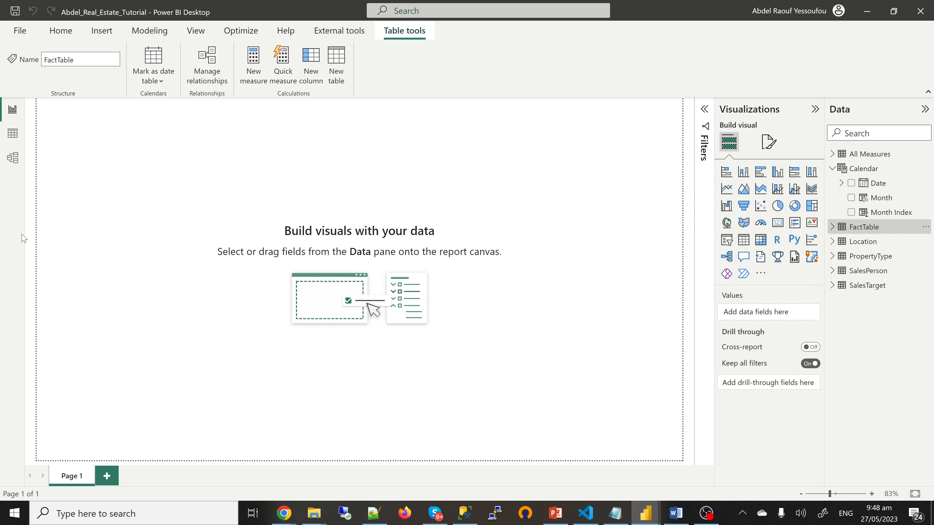
{"action": "left_click", "coordinate": [13, 136]}
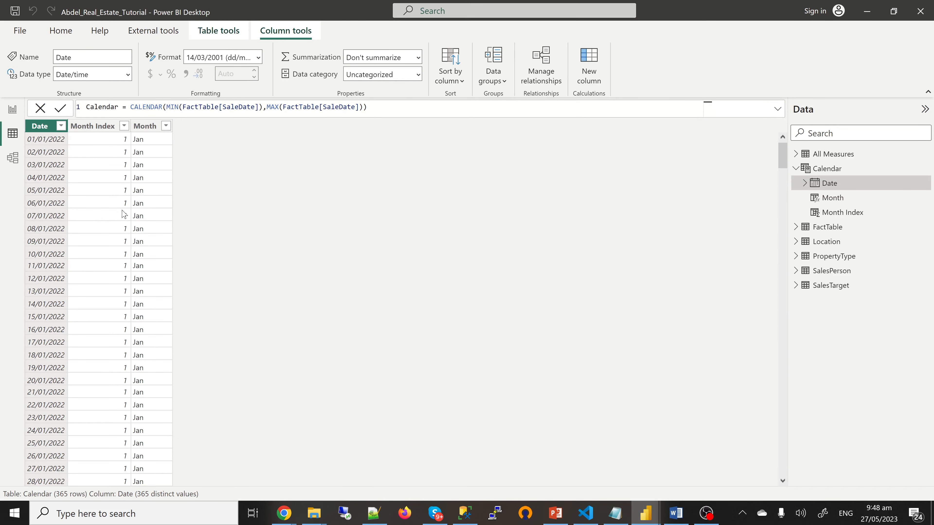
{"action": "left_click", "coordinate": [827, 228]}
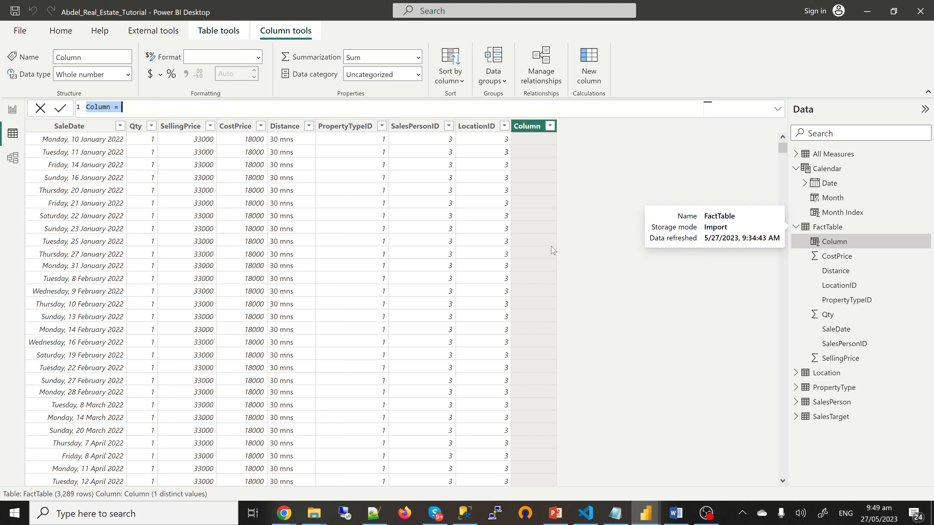
{"action": "type", "text": "Se"}
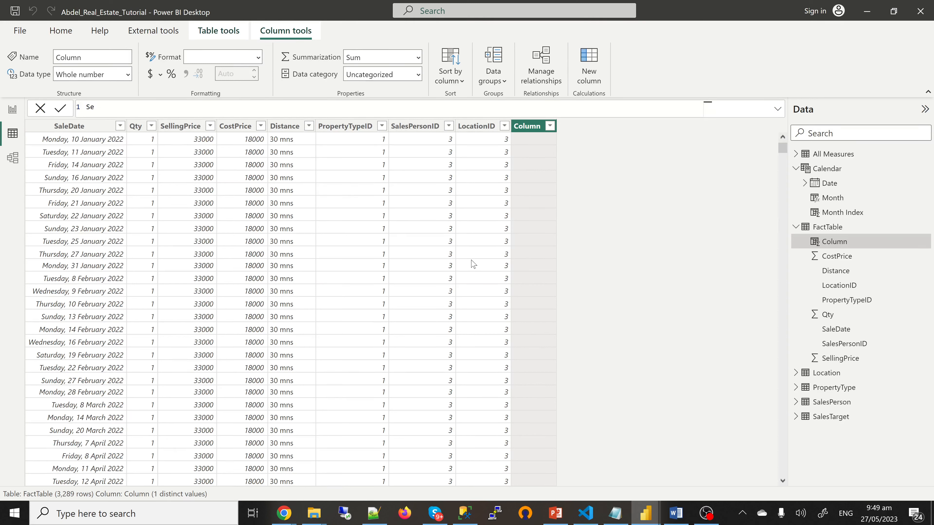
{"action": "type", "text": "llingTotal = Qty"}
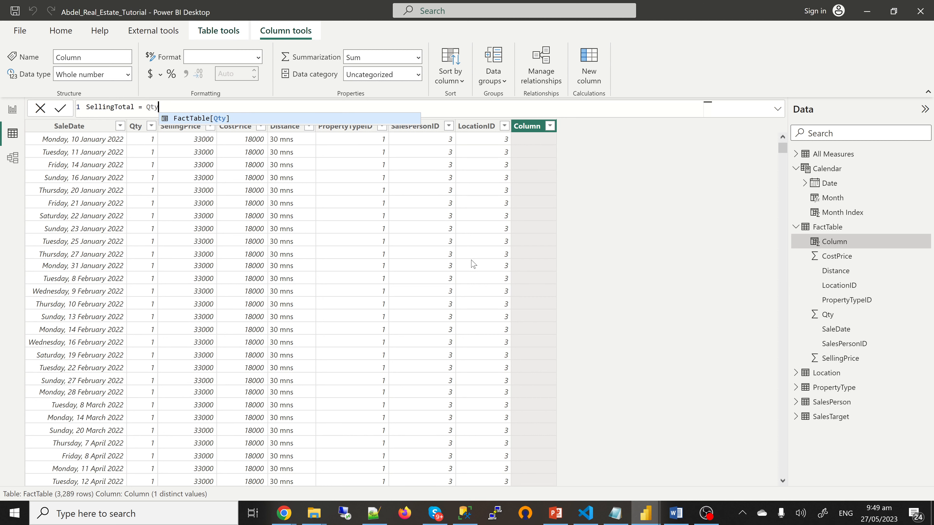
{"action": "key", "text": "Tab"}
{"action": "type", "text": "* "}
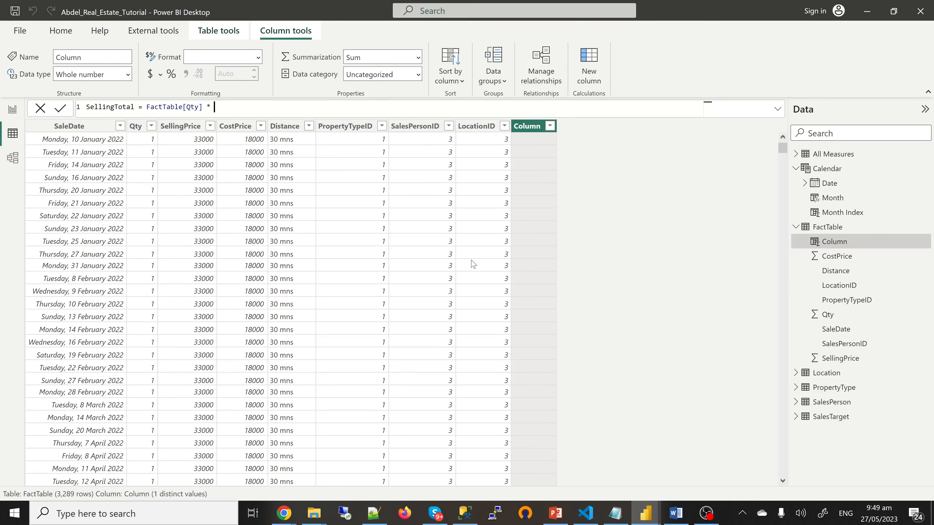
{"action": "type", "text": "Sell"}
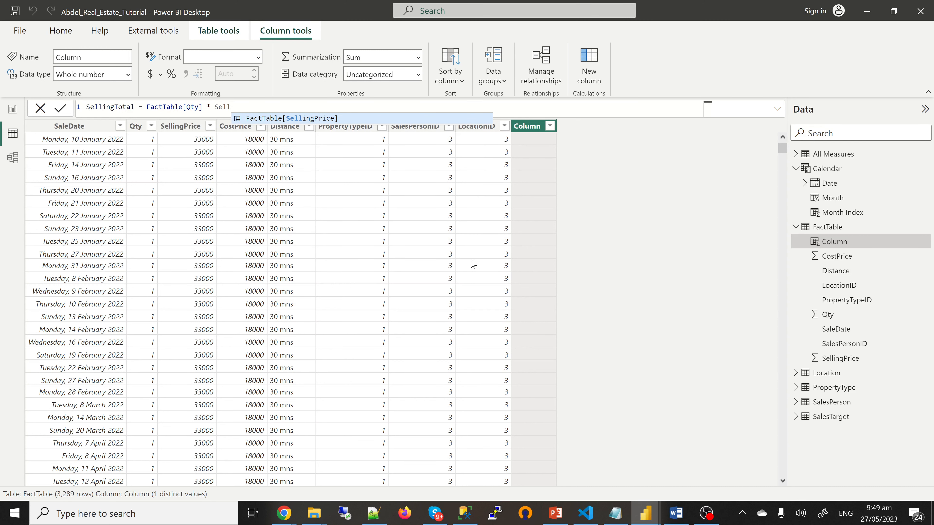
{"action": "key", "text": "Tab"}
{"action": "key", "text": "Return"}
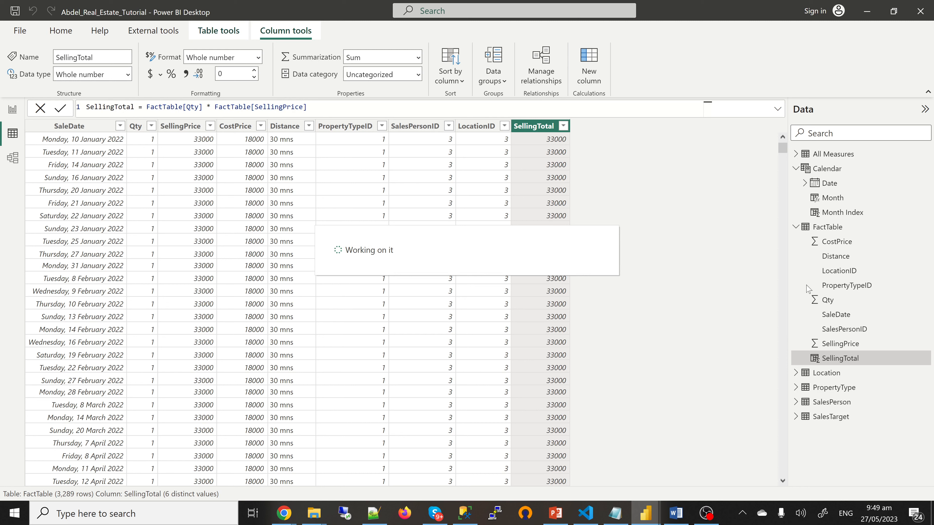
- Add another calculated column to FactTable, CostTotal = FactTable[Qty] * FactTable[CostPrice], and collapse the Calendar table's fields
{"action": "left_click", "coordinate": [593, 72]}
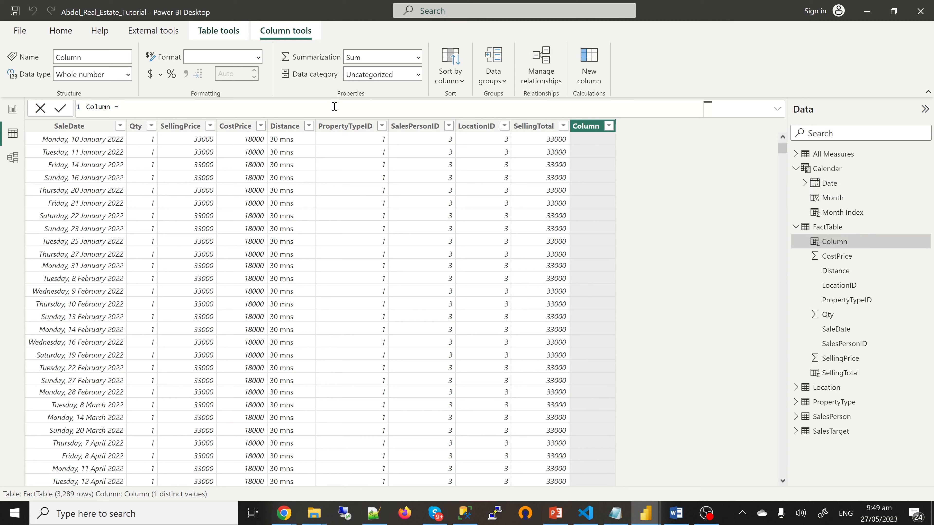
{"action": "left_click_drag", "start_coordinate": [122, 107], "coordinate": [85, 108]}
{"action": "type", "text": "CostTotal = qty"}
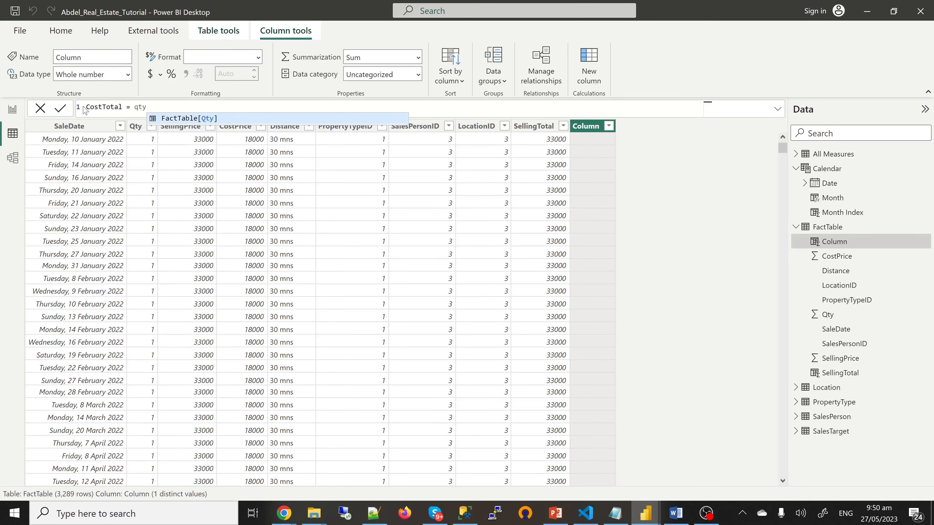
{"action": "key", "text": "Tab"}
{"action": "type", "text": "* "}
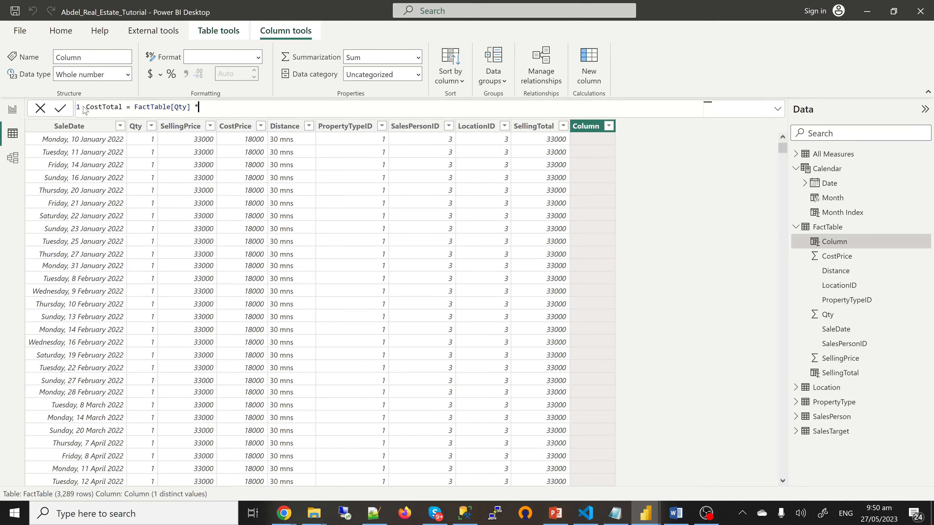
{"action": "type", "text": "cos"}
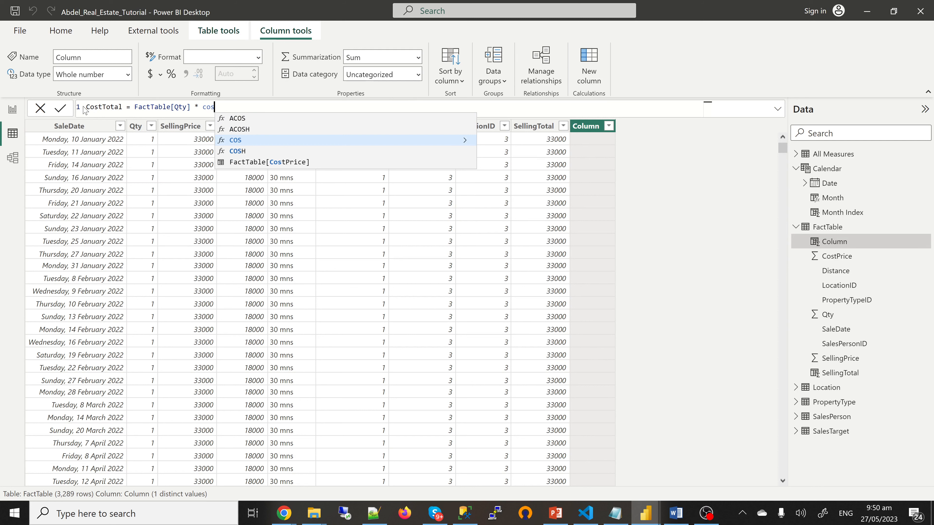
{"action": "key", "text": "Down"}
{"action": "key", "text": "Down"}
{"action": "key", "text": "Tab"}
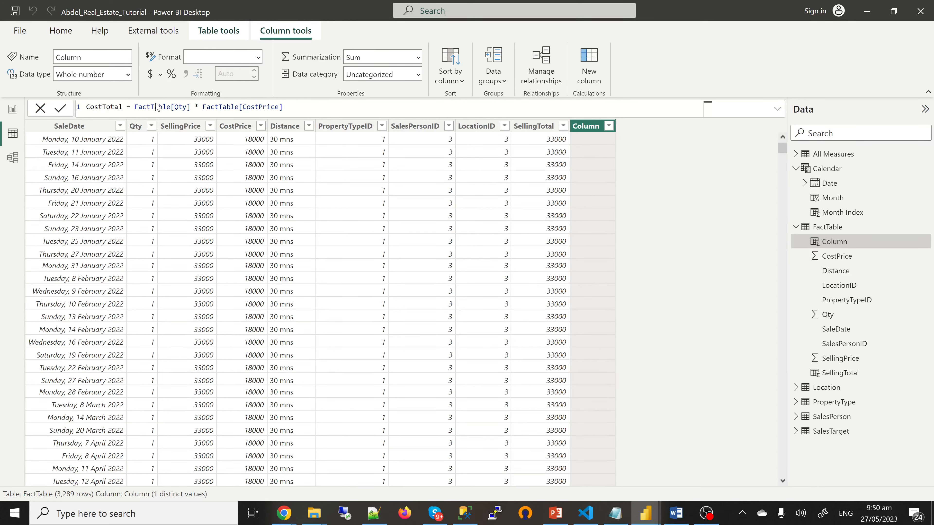
{"action": "key", "text": "Return"}
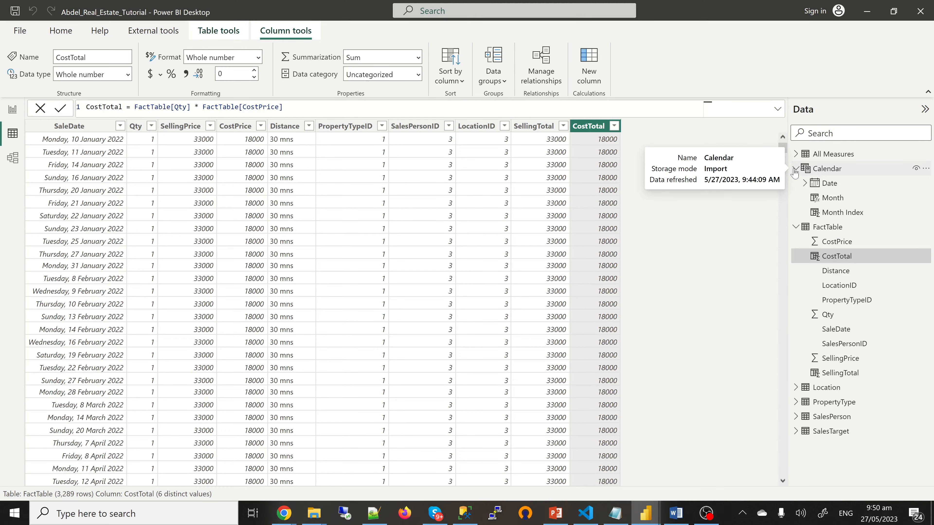
{"action": "left_click", "coordinate": [795, 169]}
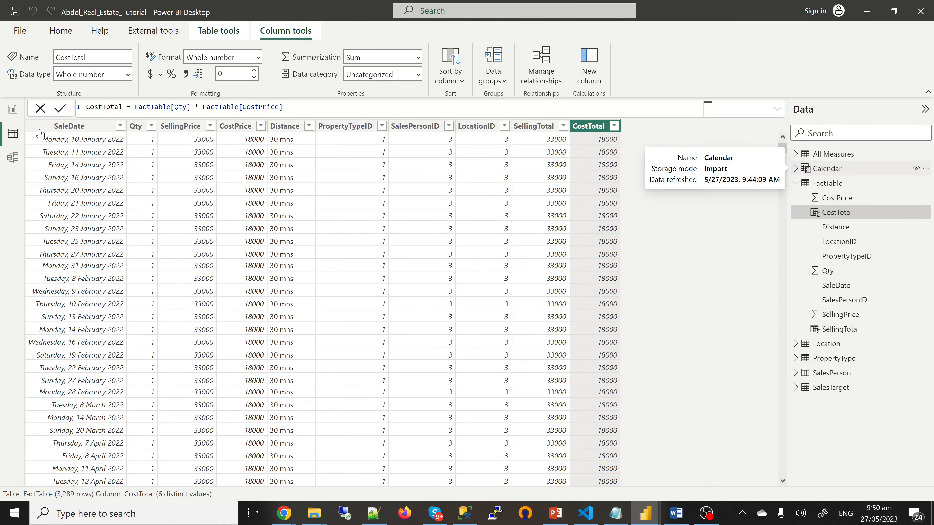
- From the report view, create the measure Sales Total = SUM(FactTable[SellingTotal]) in the All Measures table
{"action": "left_click", "coordinate": [14, 118]}
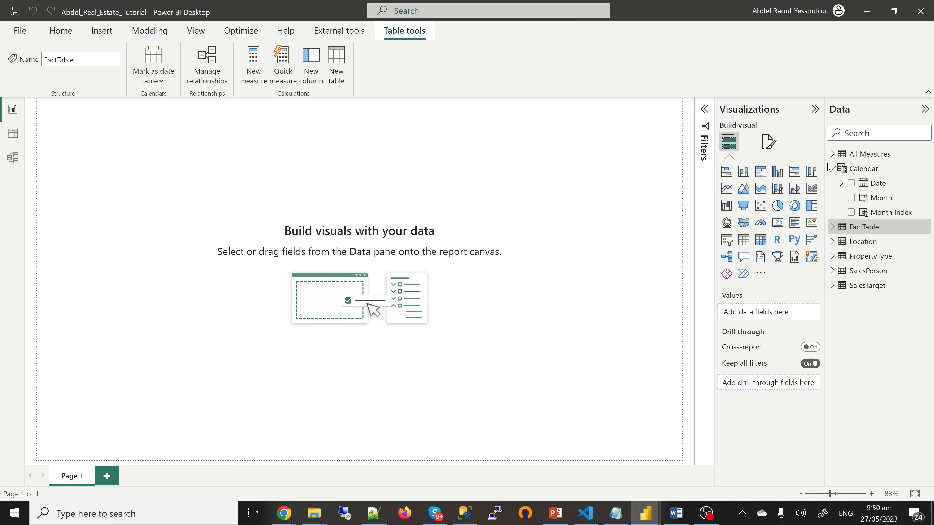
{"action": "left_click", "coordinate": [833, 157]}
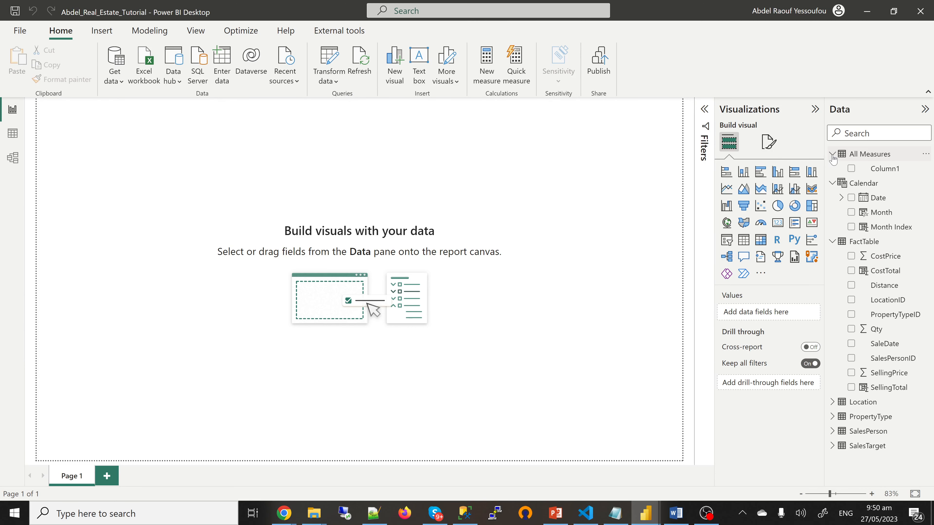
{"action": "left_click", "coordinate": [925, 155]}
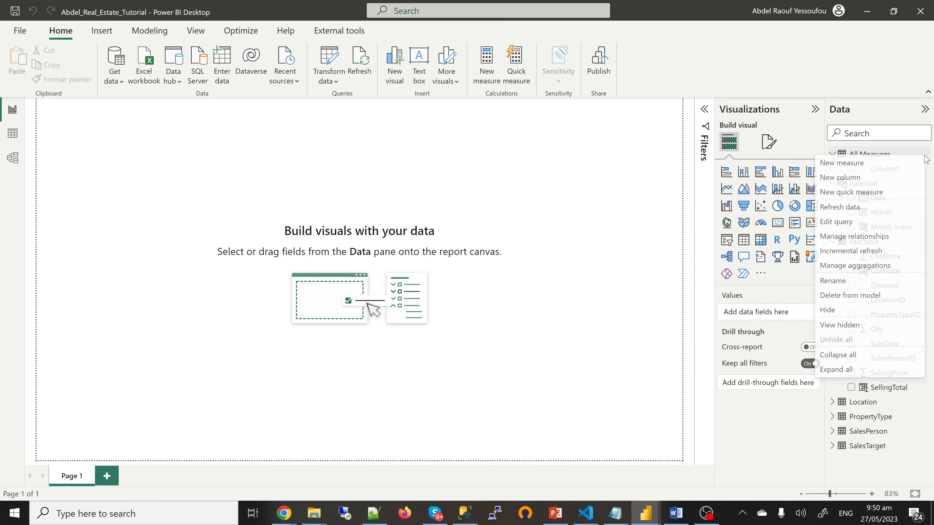
{"action": "key", "text": "Escape"}
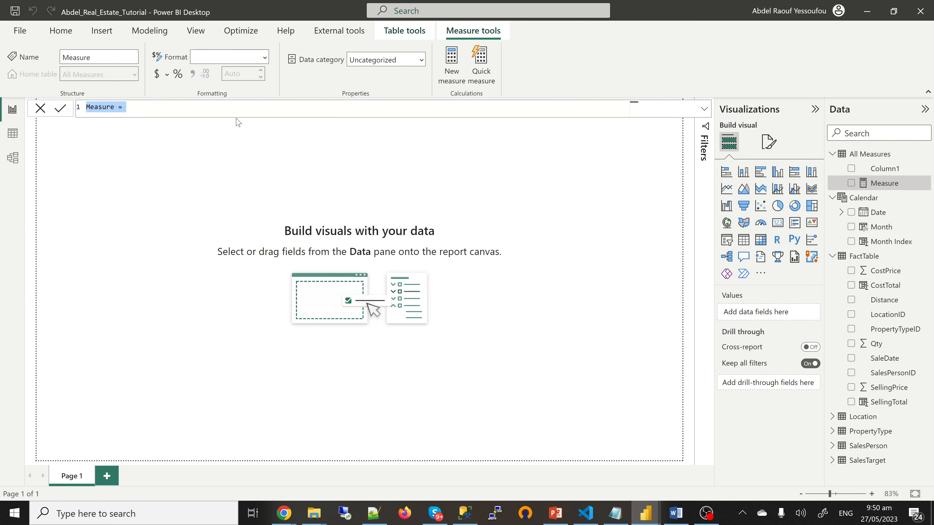
{"action": "type", "text": "Sales Total = SUM(C"}
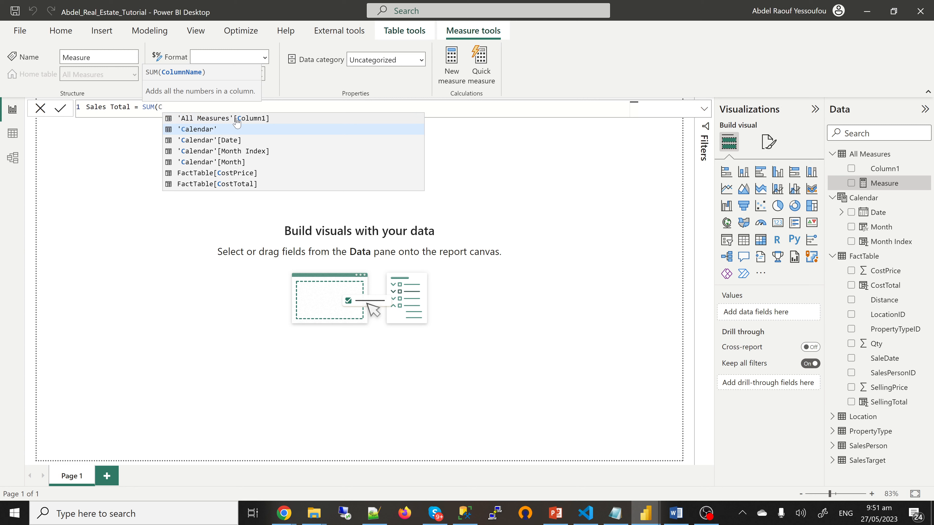
{"action": "key", "text": "BackSpace"}
{"action": "type", "text": "SELL"}
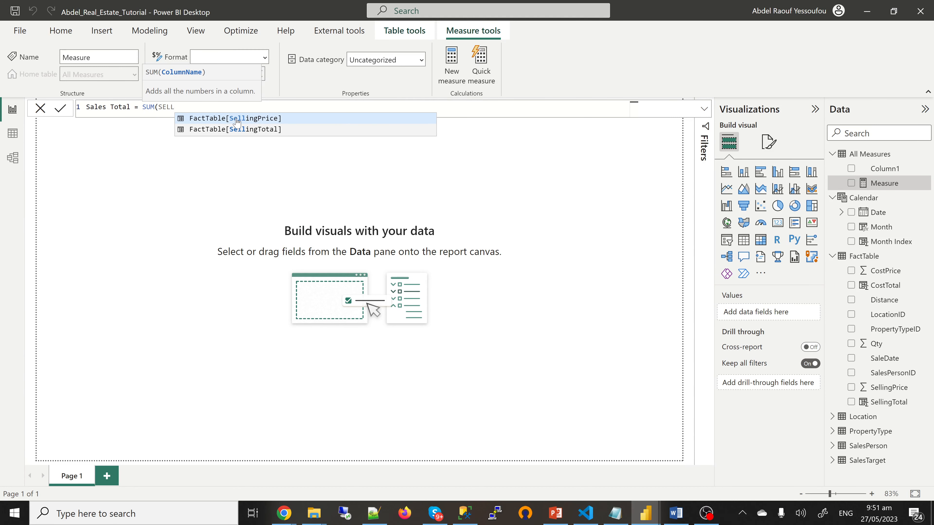
{"action": "left_click", "coordinate": [237, 128]}
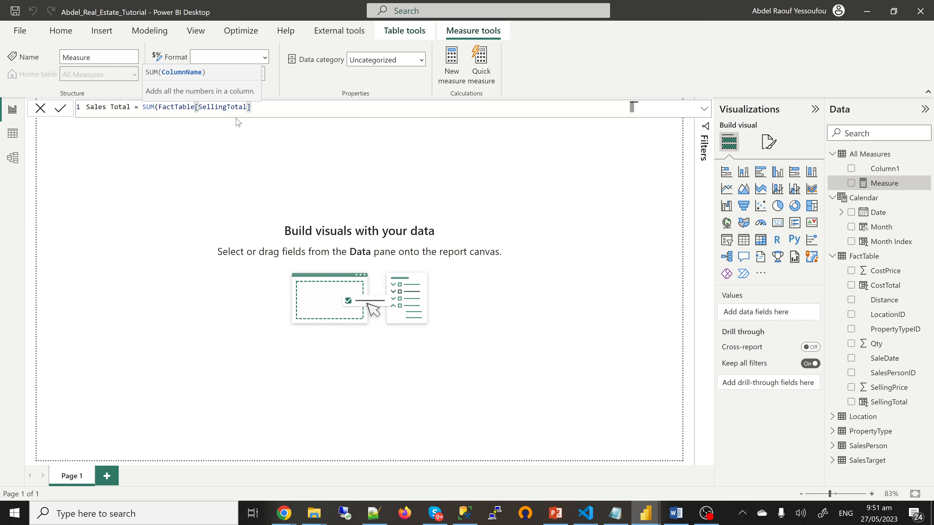
{"action": "type", "text": ")"}
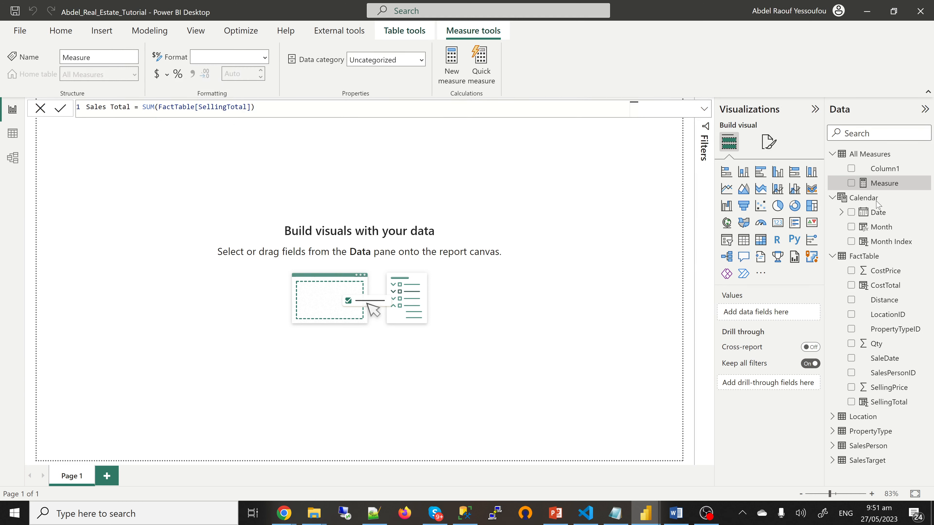
{"action": "key", "text": "Return"}
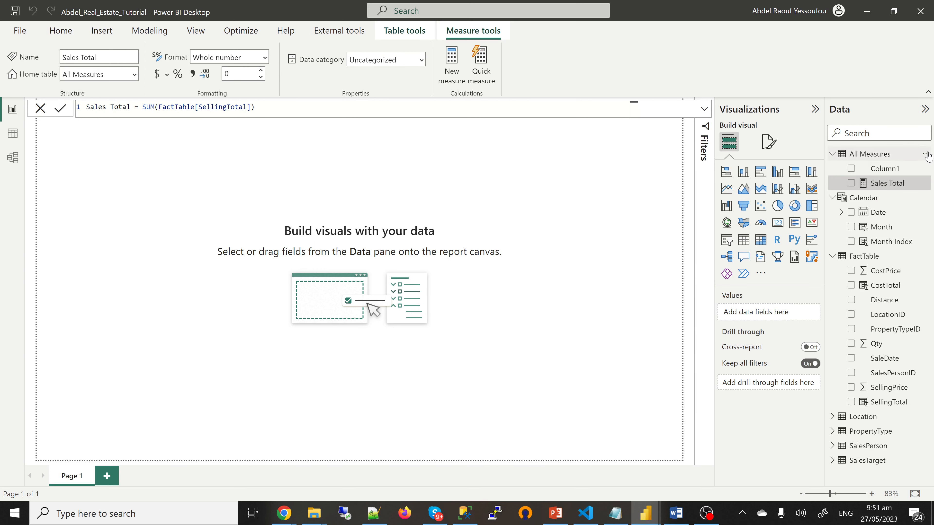
- Add a new measure named Cost Total to the All Measures table and begin its formula with the SUM function
{"action": "left_click", "coordinate": [926, 155]}
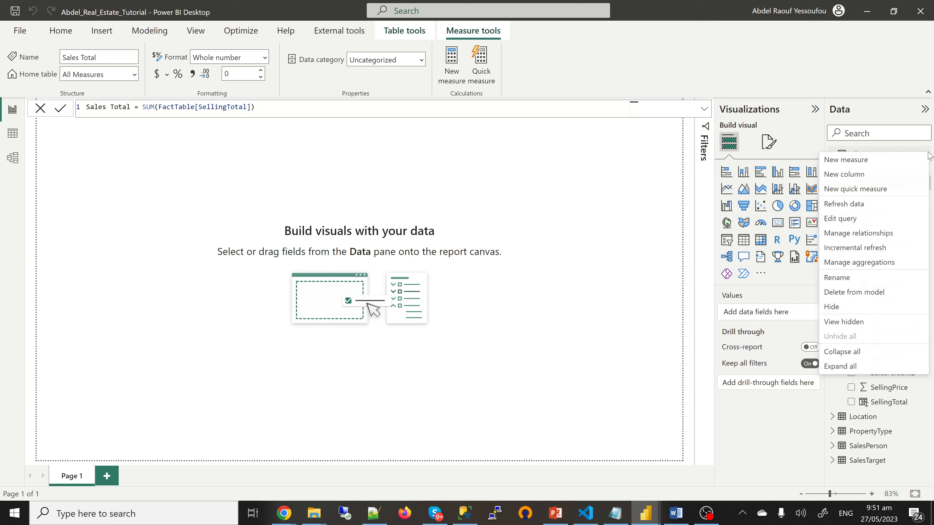
{"action": "left_click", "coordinate": [843, 160]}
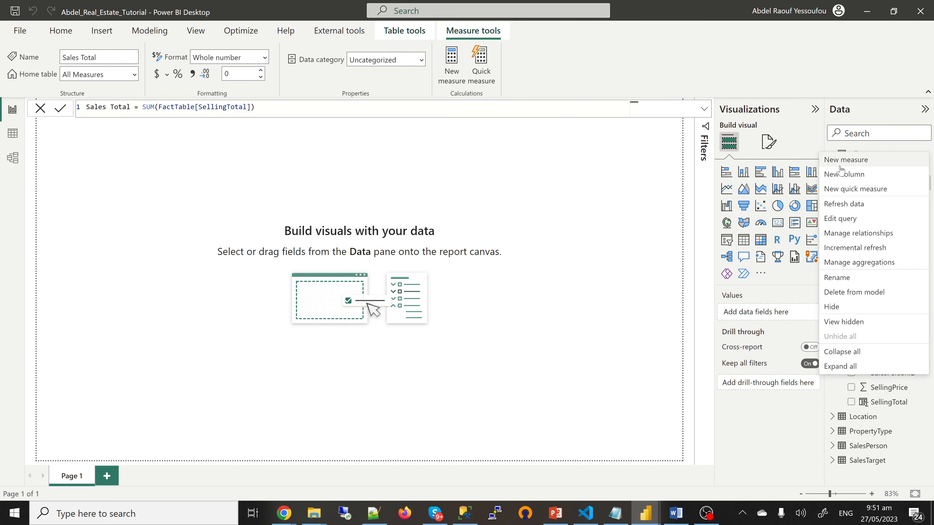
{"action": "left_click", "coordinate": [674, 175]}
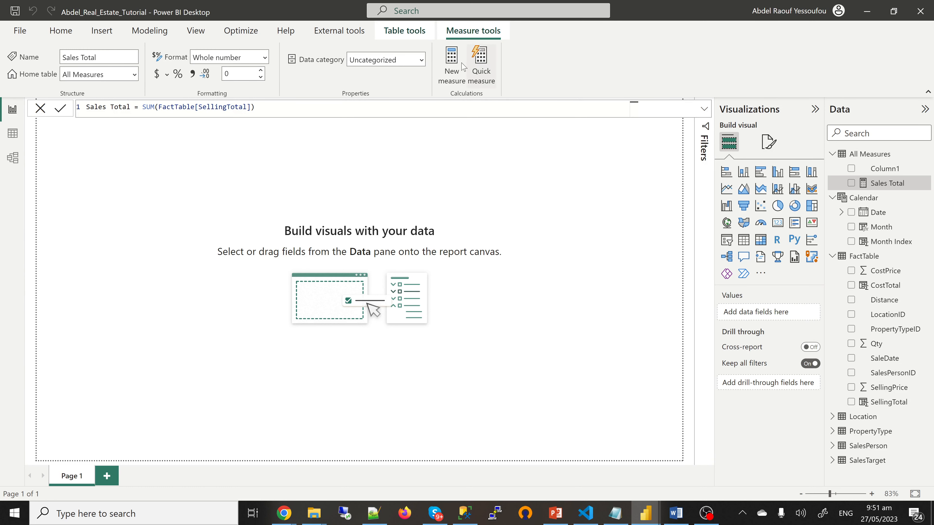
{"action": "left_click", "coordinate": [461, 86]}
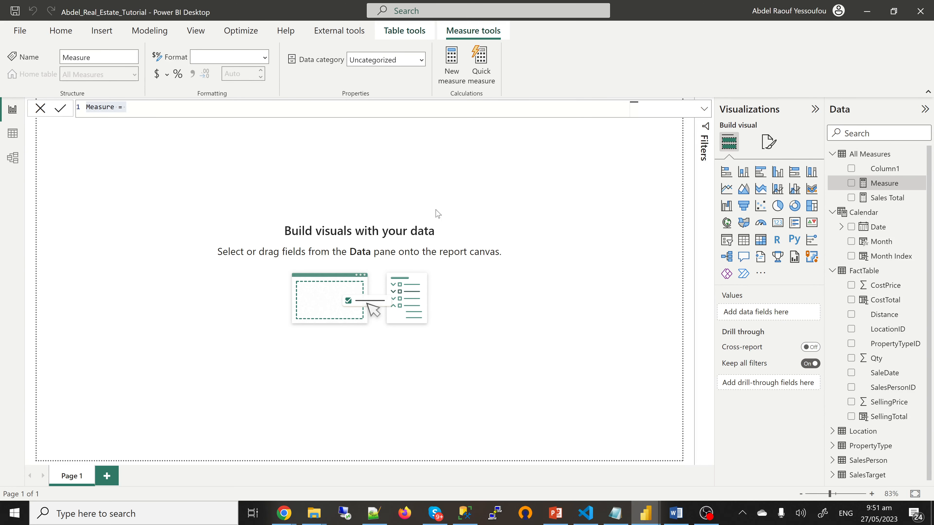
{"action": "type", "text": "ST"}
{"action": "key", "text": "BackSpace"}
{"action": "key", "text": "BackSpace"}
{"action": "type", "text": "Cost Total = sum"}
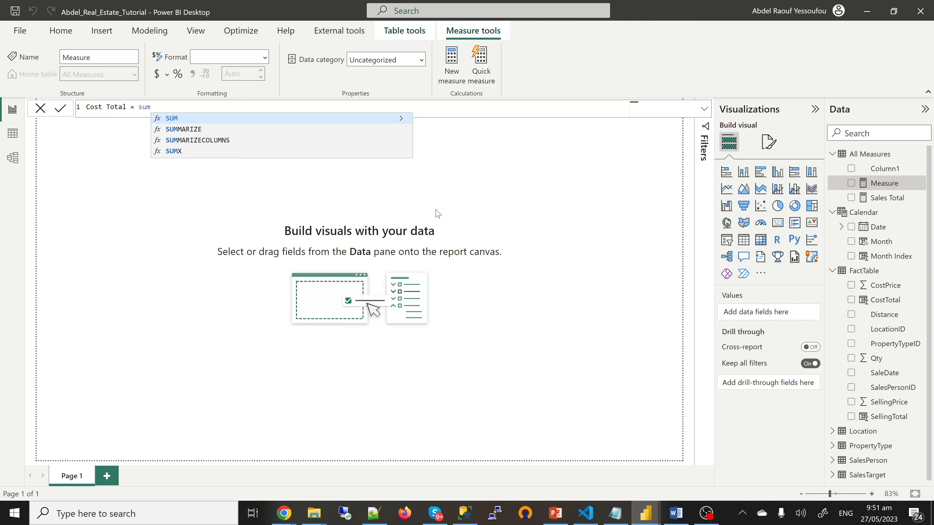
- Complete the Cost Total measure as the sum of FactTable[CostTotal] and commit it
{"action": "key", "text": "Tab"}
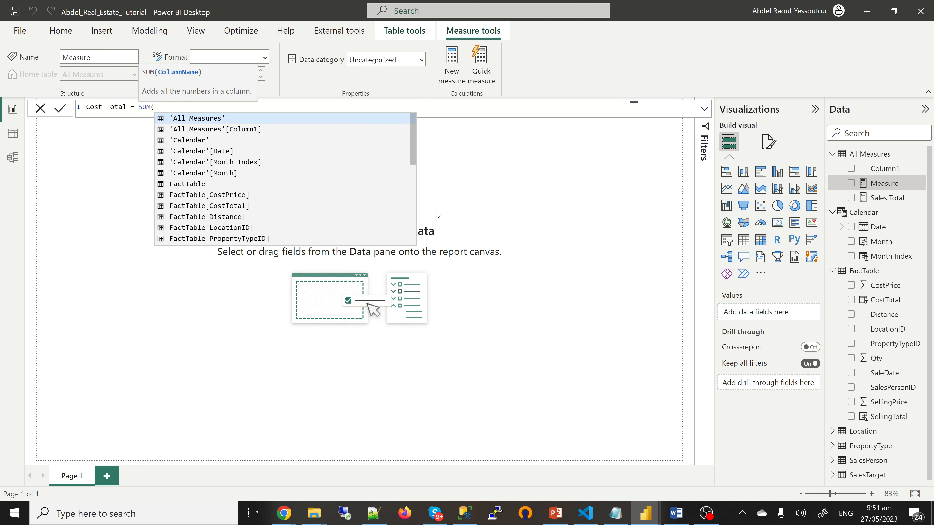
{"action": "type", "text": "cos"}
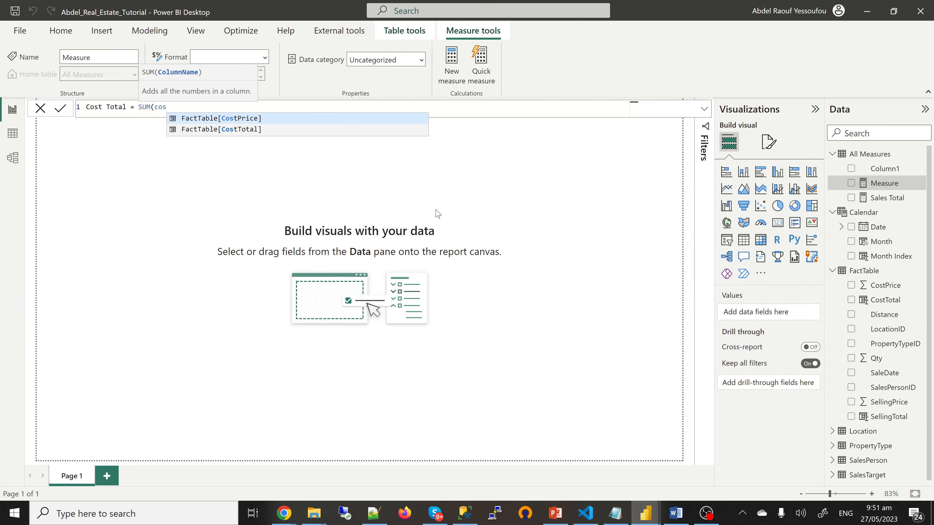
{"action": "key", "text": "Down"}
{"action": "key", "text": "Tab"}
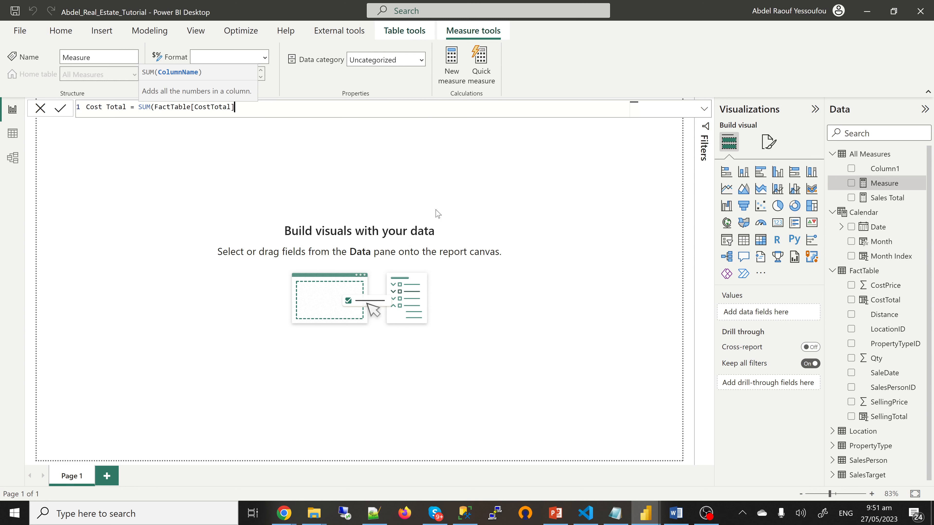
{"action": "type", "text": ")"}
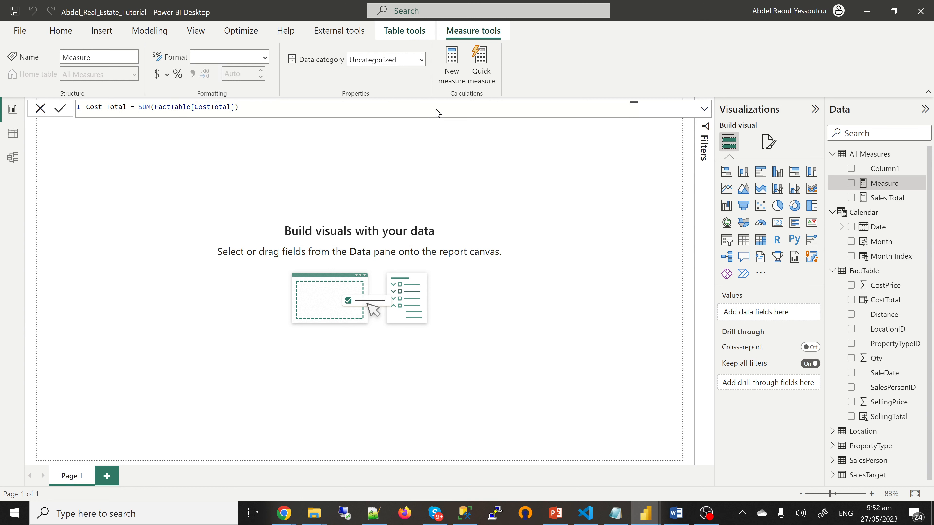
{"action": "key", "text": "Return"}
- Create a measure in the All Measures table defined as No of Houses = 6000
{"action": "right_click", "coordinate": [864, 154]}
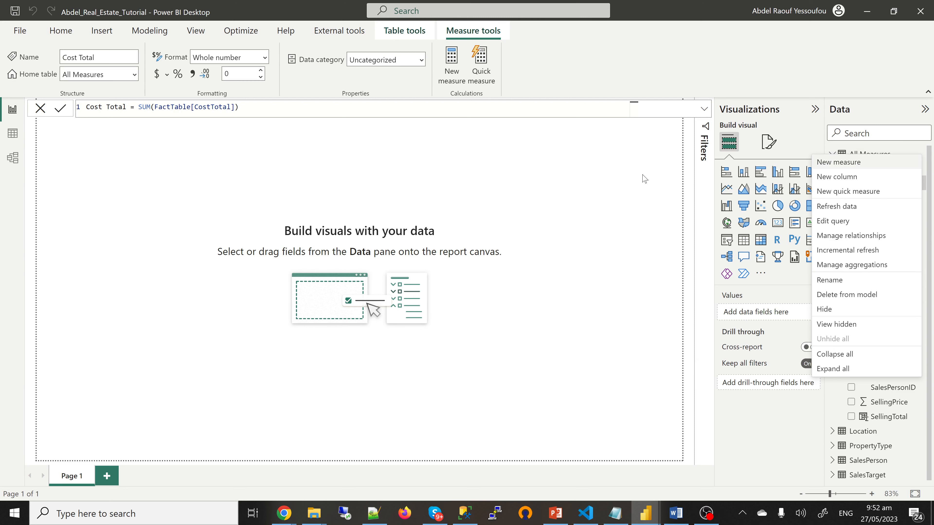
{"action": "left_click", "coordinate": [843, 169]}
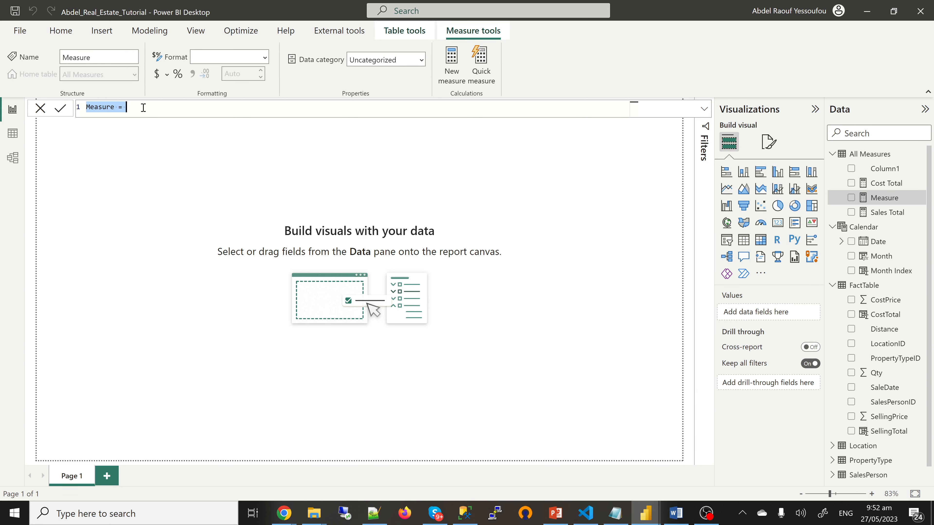
{"action": "left_click", "coordinate": [139, 108]}
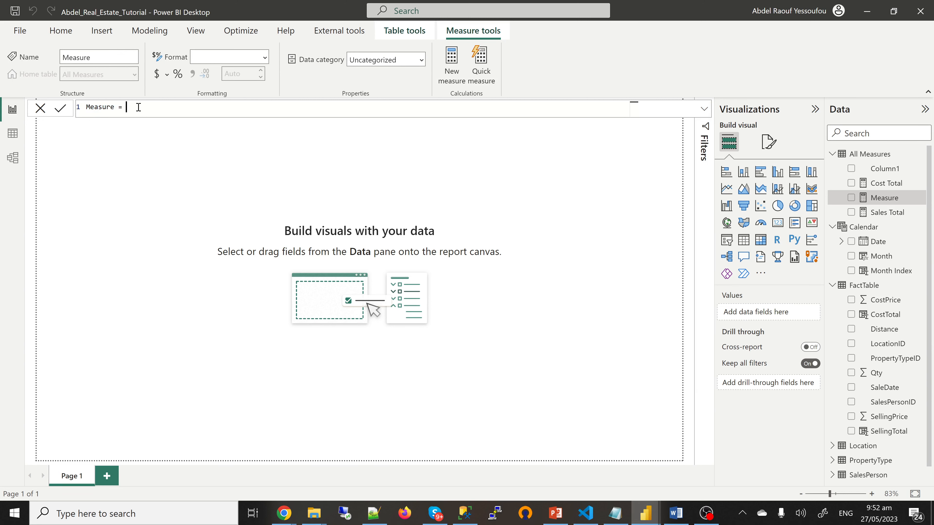
{"action": "left_click_drag", "start_coordinate": [134, 108], "coordinate": [87, 108]}
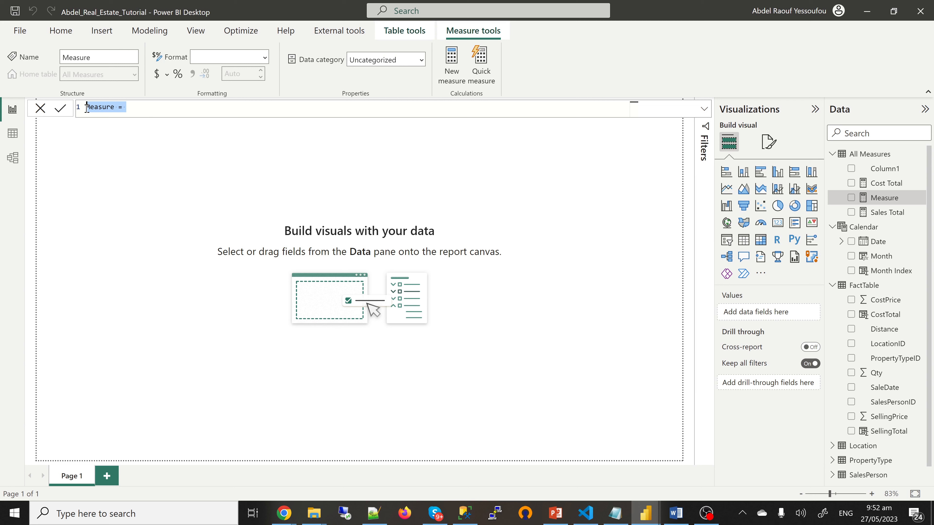
{"action": "type", "text": "No of Houses"}
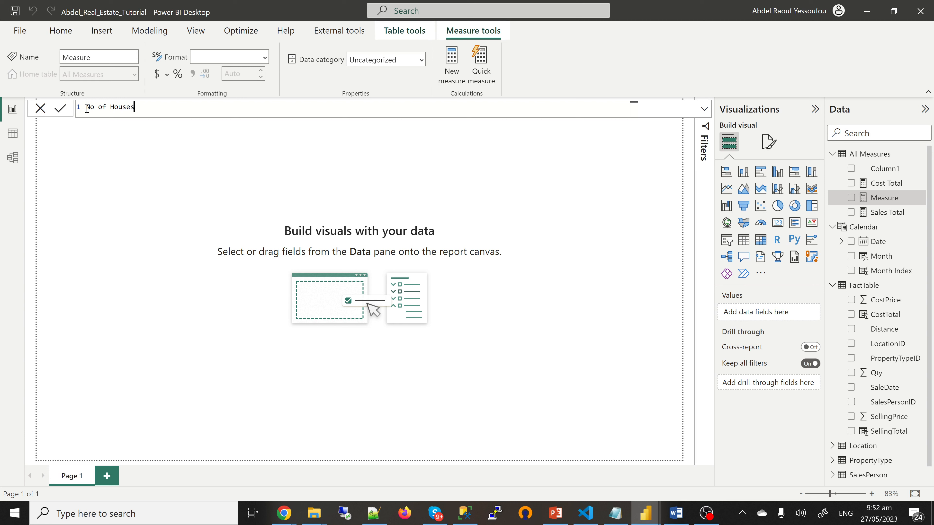
{"action": "type", "text": " = 6000"}
{"action": "left_click", "coordinate": [166, 241]}
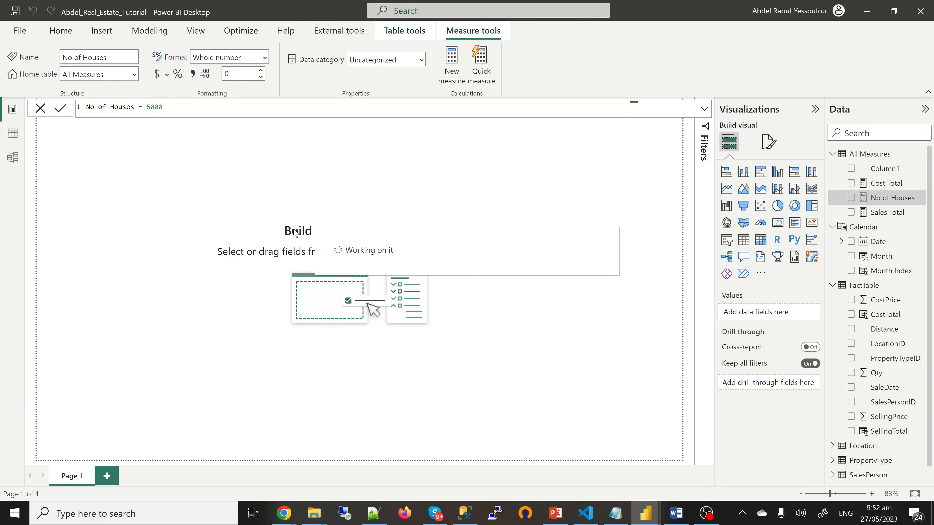
- Create another measure in the All Measures table defined as Qty Sold = SUM(FactTable[Qty])
{"action": "left_click", "coordinate": [452, 68]}
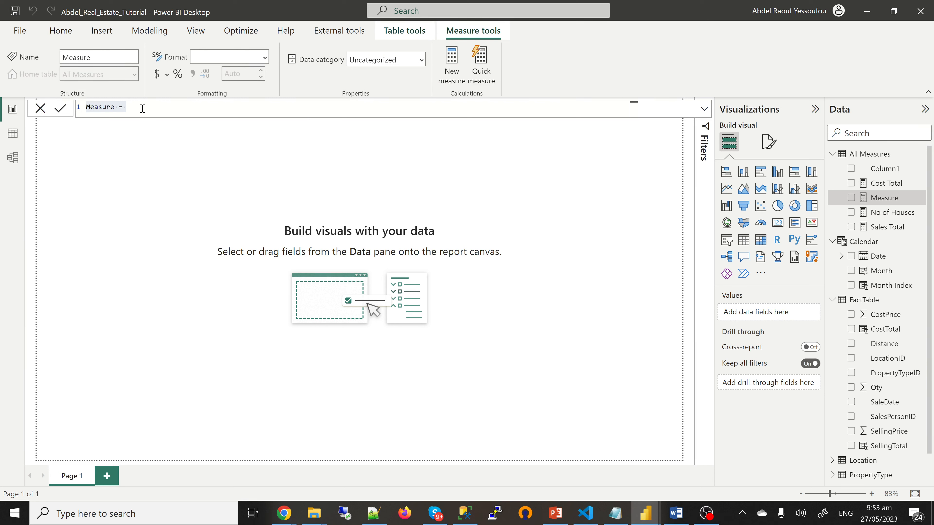
{"action": "left_click_drag", "start_coordinate": [142, 108], "coordinate": [83, 111]}
{"action": "type", "text": "Qty Sold = SUM("}
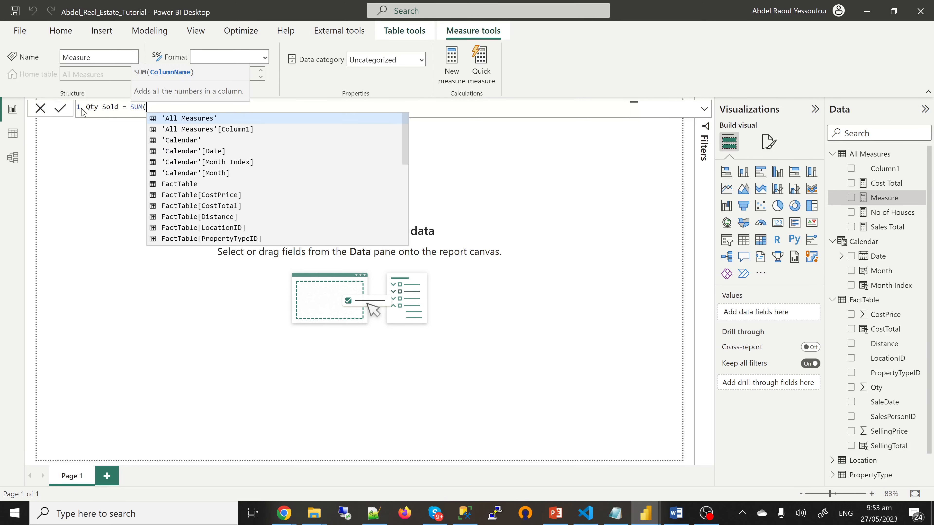
{"action": "type", "text": "FactTable[Qty"}
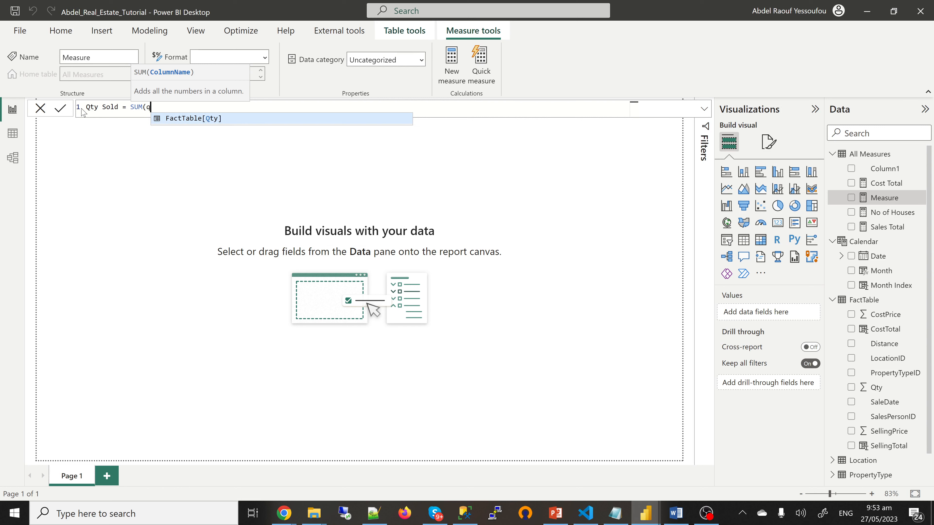
{"action": "key", "text": "Tab"}
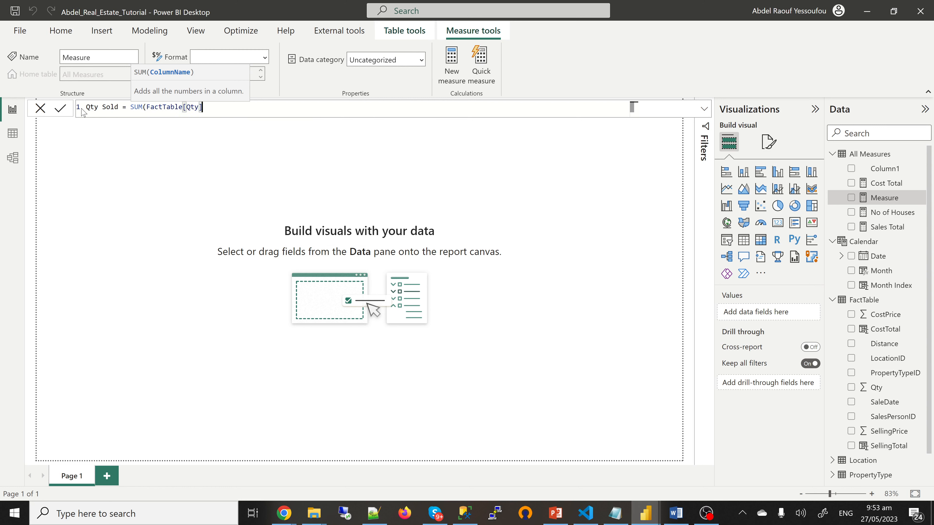
{"action": "type", "text": ")"}
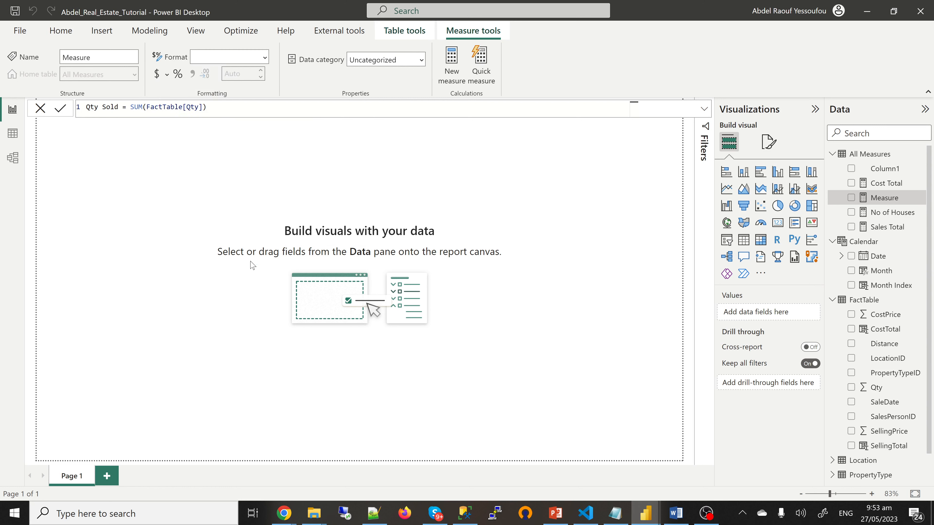
{"action": "key", "text": "Return"}
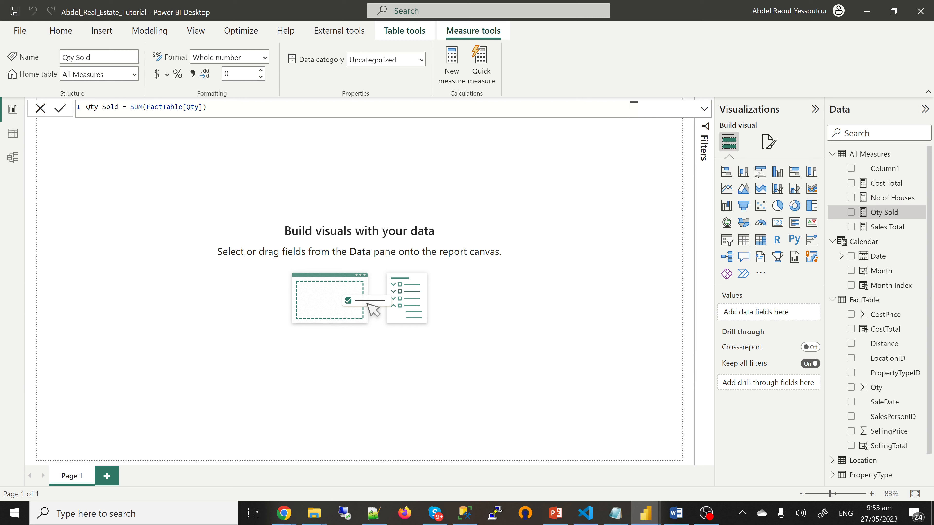
{"action": "left_click", "coordinate": [494, 177]}
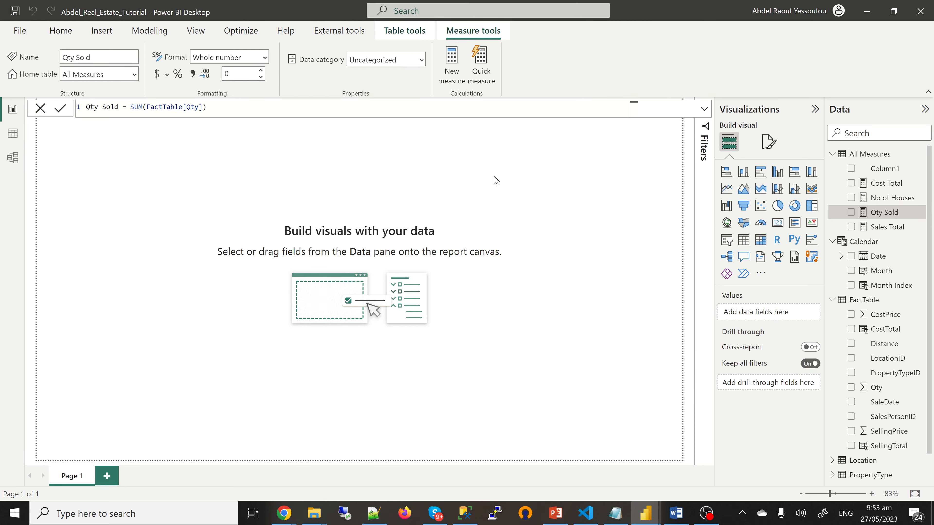
- Set the page's canvas background image to RealEstateBackground.png from the POWER_BI\RealEstate folder
{"action": "left_click", "coordinate": [767, 144]}
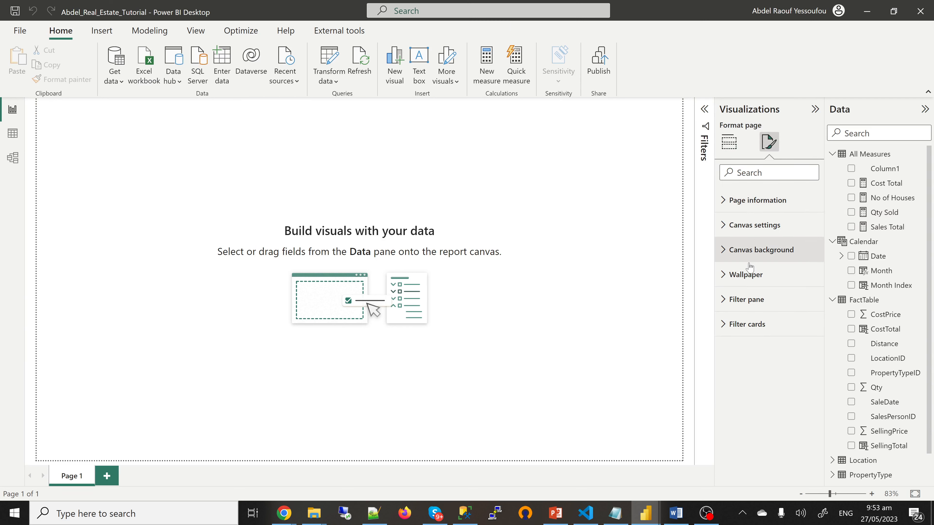
{"action": "left_click", "coordinate": [760, 257]}
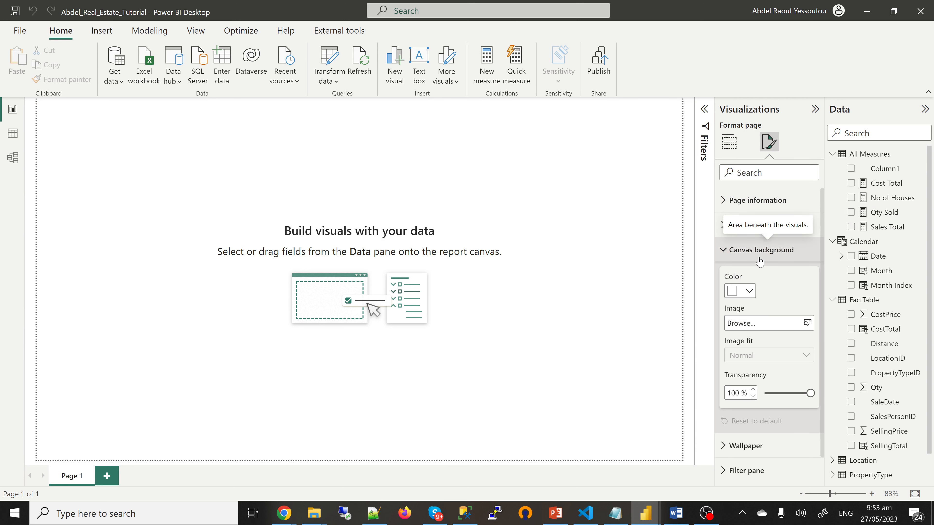
{"action": "left_click", "coordinate": [809, 327]}
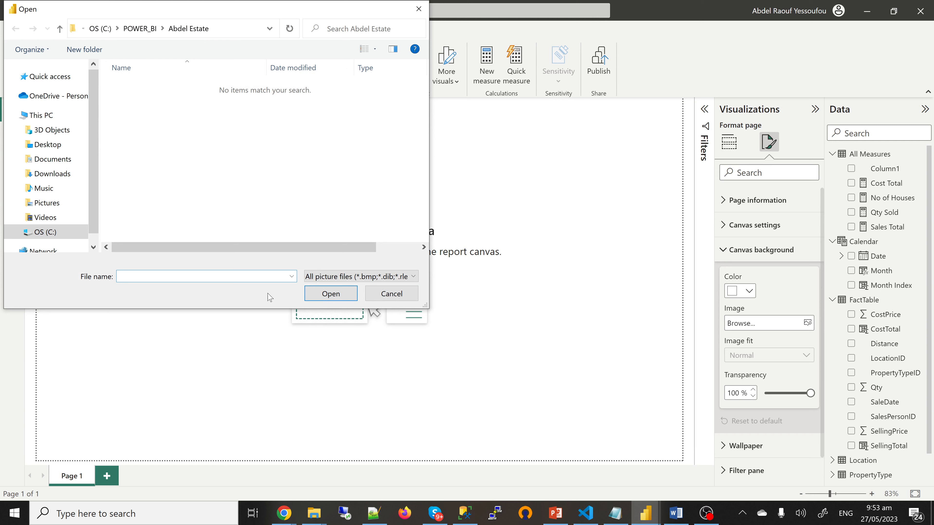
{"action": "left_click", "coordinate": [148, 29]}
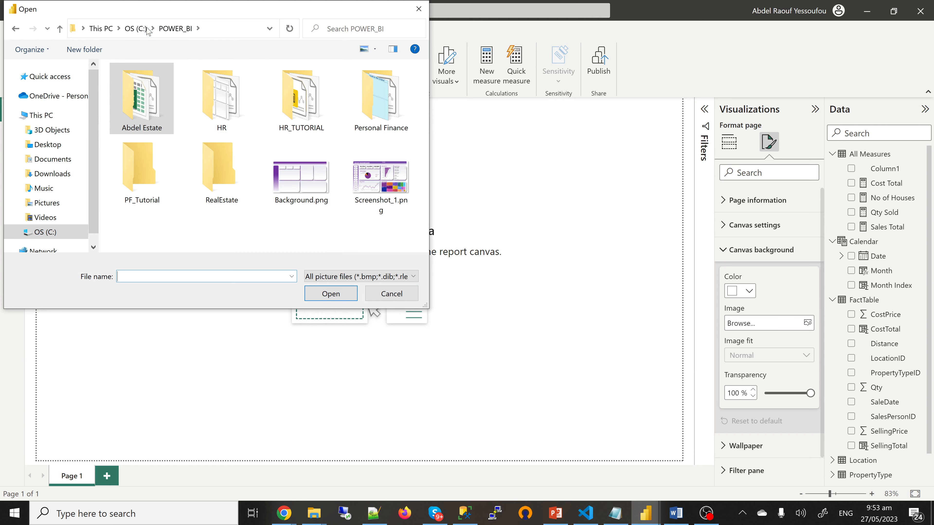
{"action": "double_click", "coordinate": [230, 179]}
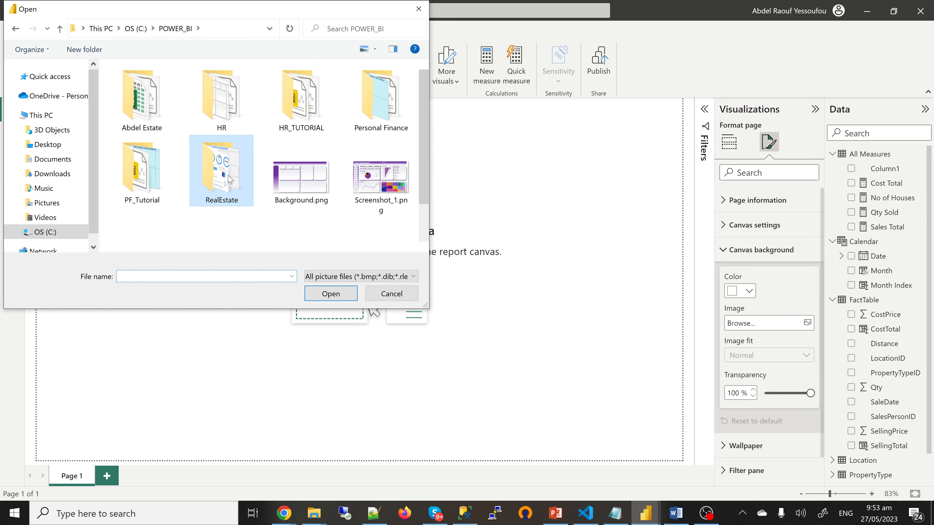
{"action": "scroll", "coordinate": [393, 199], "scroll_direction": "down", "scroll_amount": 2}
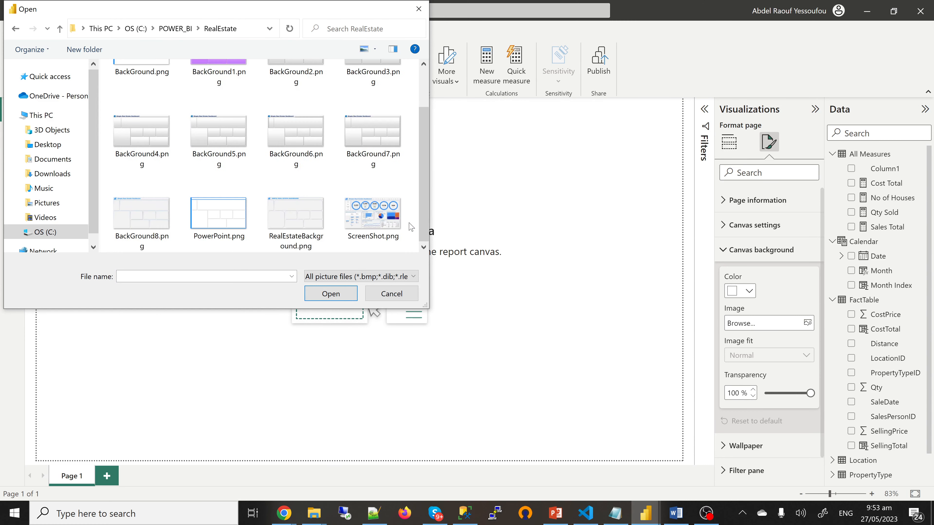
{"action": "left_click", "coordinate": [308, 216]}
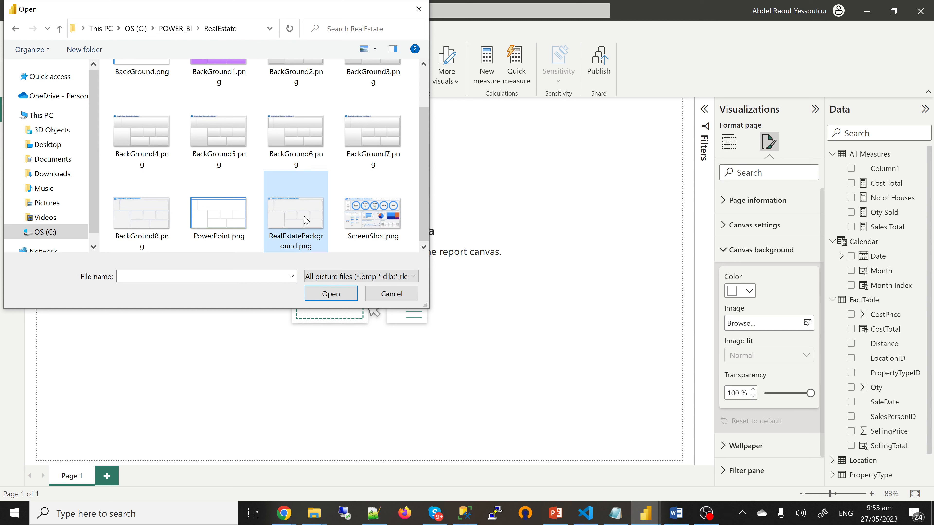
{"action": "left_click", "coordinate": [336, 294]}
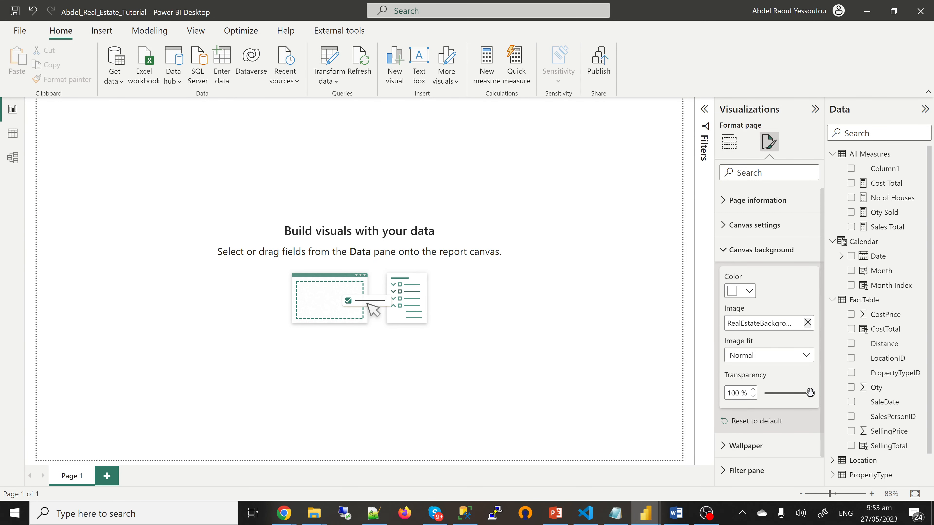
- Set the canvas background's transparency to 0% and its image fit to Fit
{"action": "left_click", "coordinate": [804, 395]}
{"action": "left_click_drag", "start_coordinate": [804, 395], "coordinate": [759, 401]}
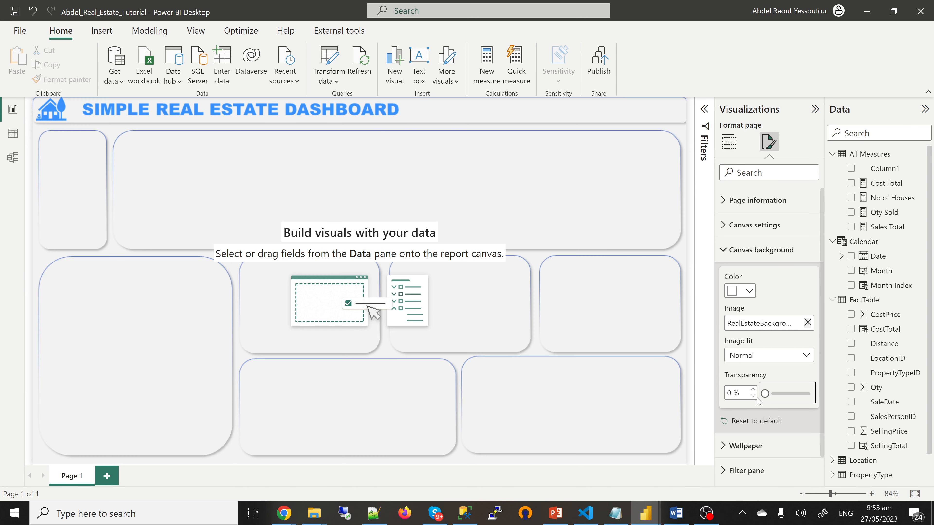
{"action": "left_click", "coordinate": [807, 356]}
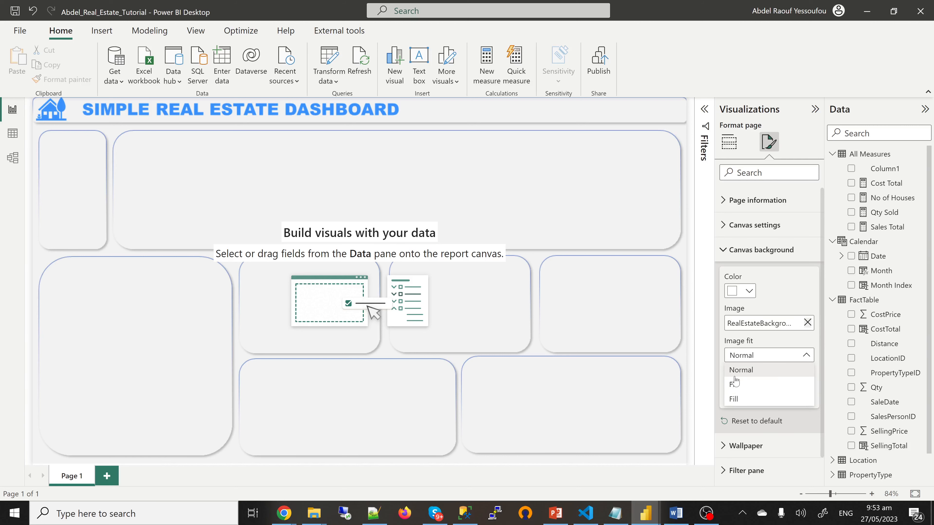
{"action": "left_click", "coordinate": [733, 384]}
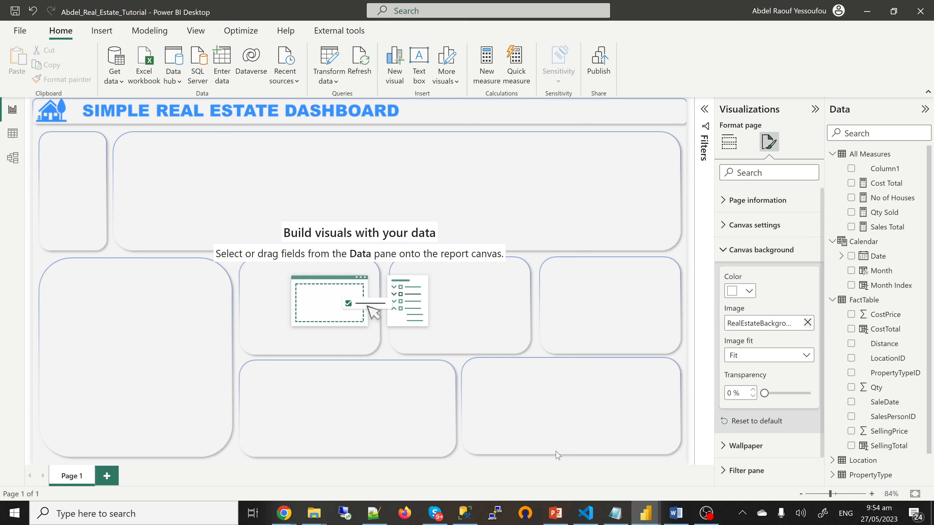
- Switch to the finished real estate dashboard file to examine its layout, and return to the tutorial report
{"action": "mouse_move", "coordinate": [650, 519]}
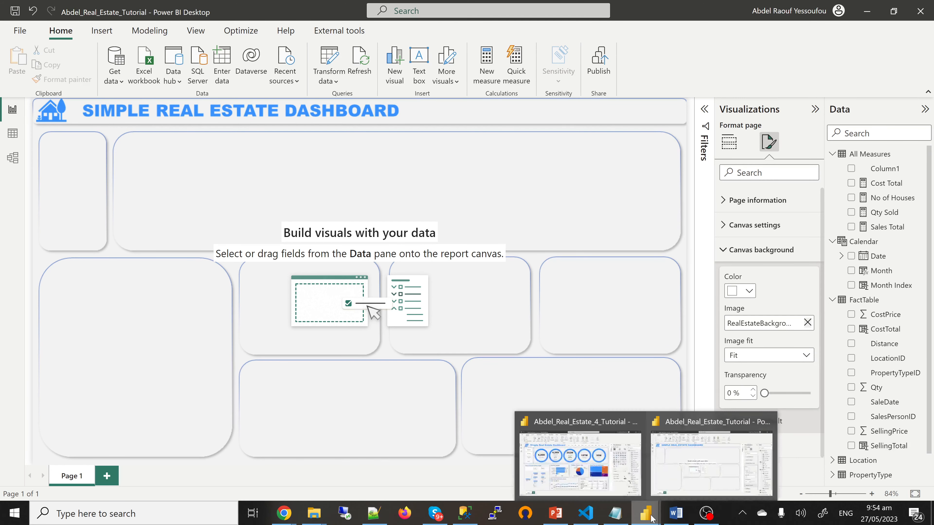
{"action": "left_click", "coordinate": [579, 471]}
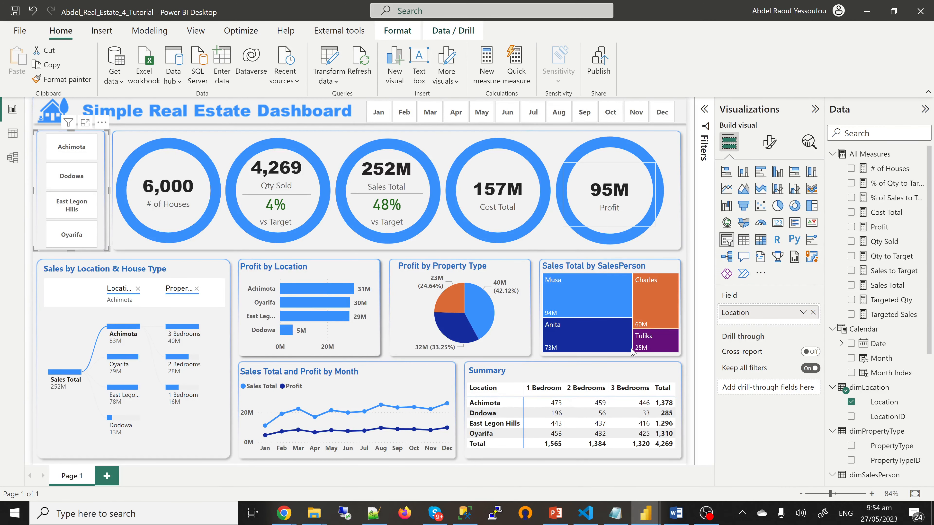
{"action": "mouse_move", "coordinate": [648, 519]}
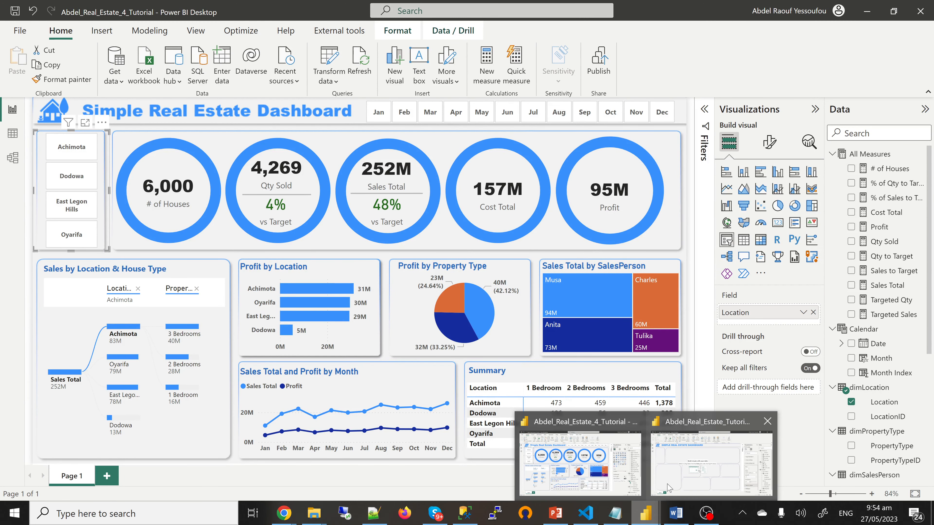
{"action": "left_click", "coordinate": [699, 475]}
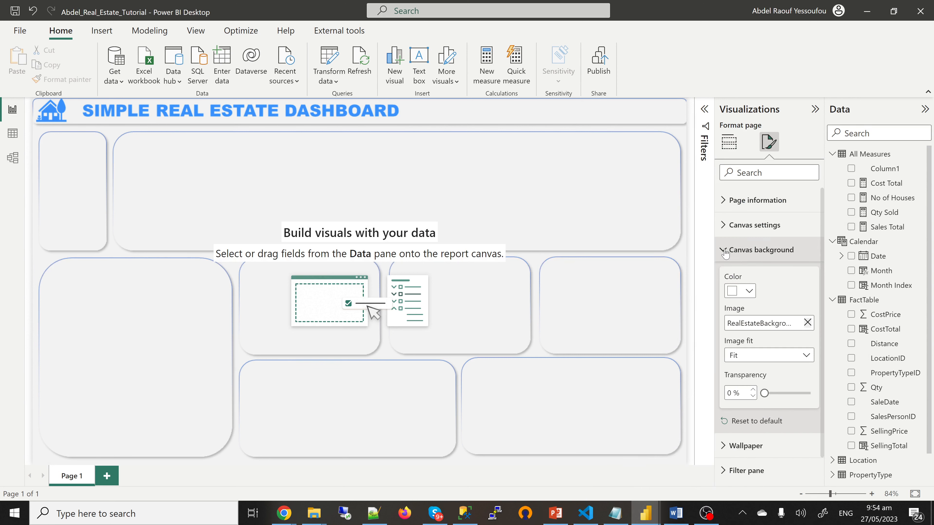
- Add a slicer to the page using the Location field from the Location table
{"action": "left_click", "coordinate": [735, 154]}
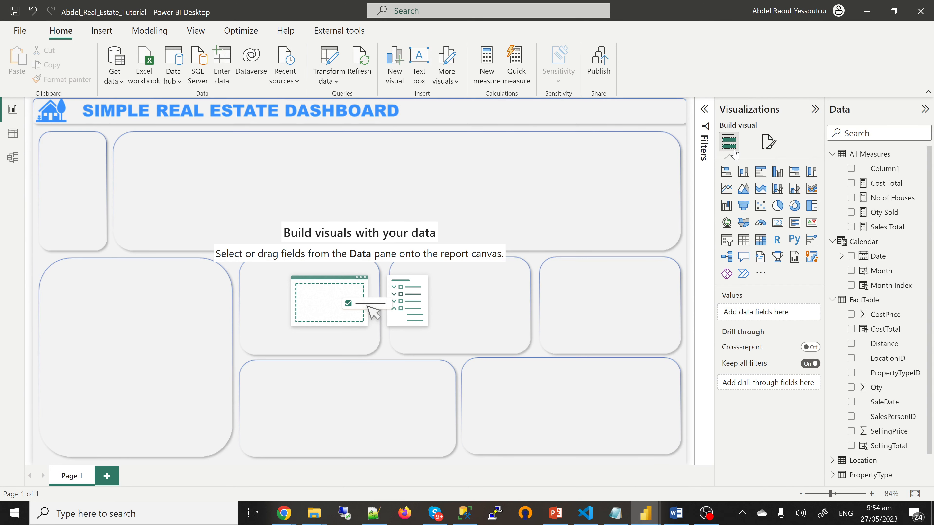
{"action": "left_click", "coordinate": [726, 241]}
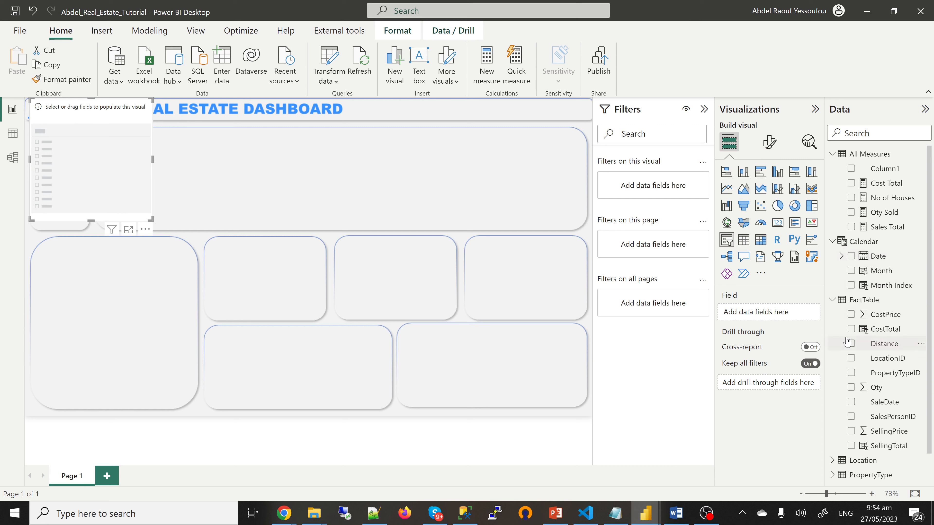
{"action": "scroll", "coordinate": [849, 343], "scroll_direction": "down", "scroll_amount": 1}
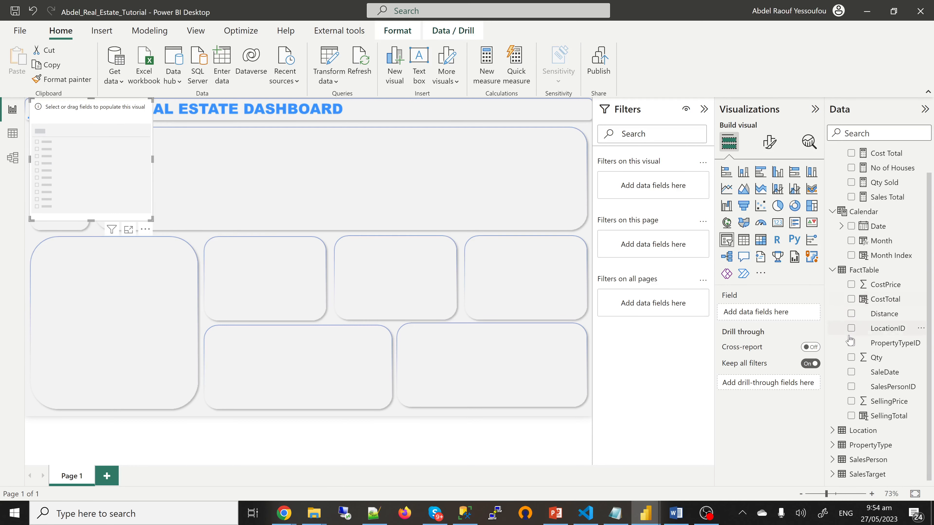
{"action": "left_click", "coordinate": [833, 270]}
{"action": "left_click", "coordinate": [833, 315]}
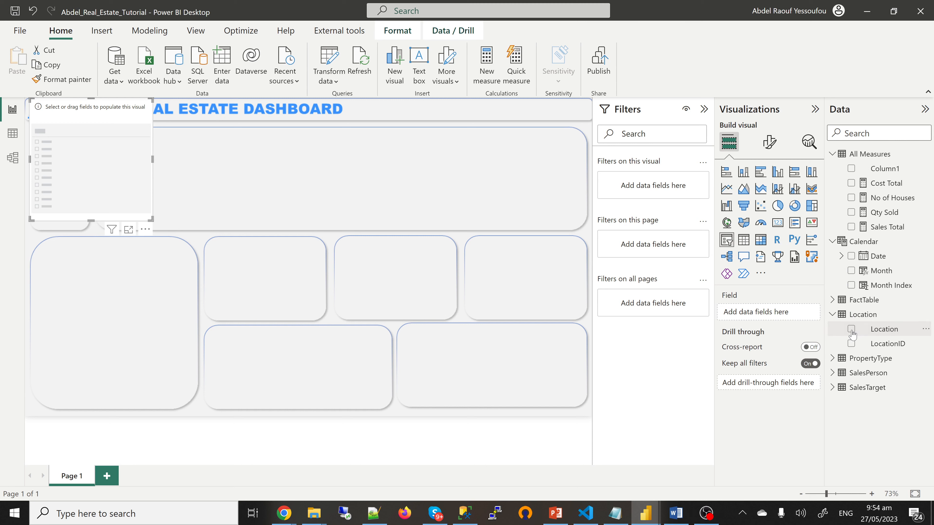
{"action": "left_click", "coordinate": [851, 330]}
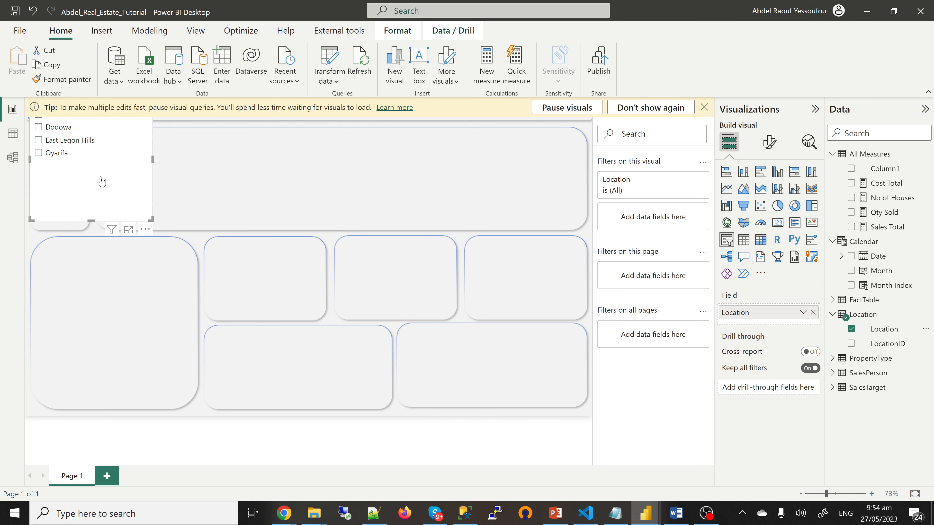
- Set the location slicer's style to Tile and narrow it so the locations stack in a single column
{"action": "left_click", "coordinate": [771, 149]}
{"action": "left_click", "coordinate": [740, 228]}
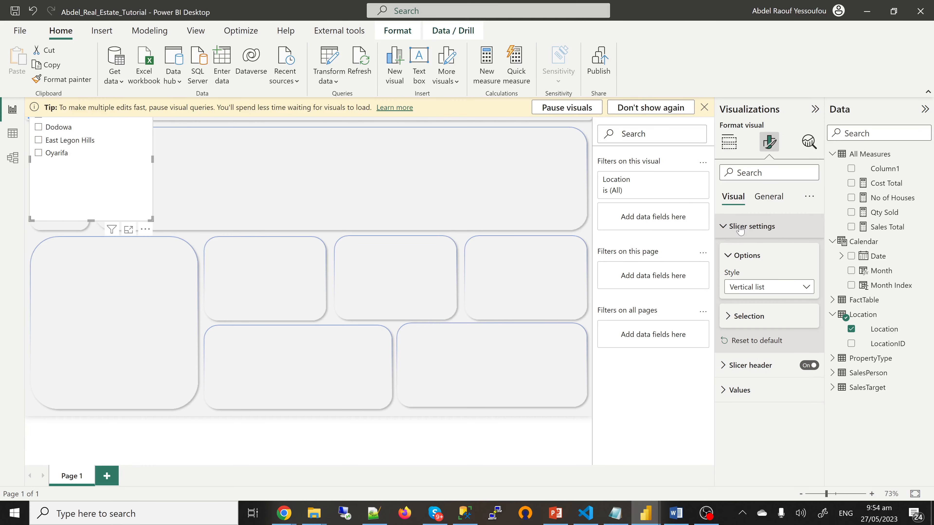
{"action": "left_click", "coordinate": [743, 289]}
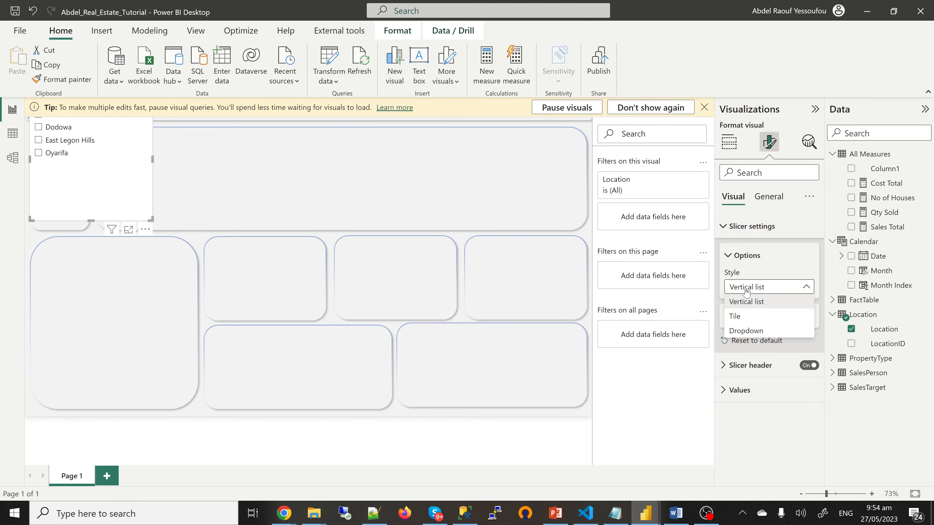
{"action": "left_click", "coordinate": [747, 318]}
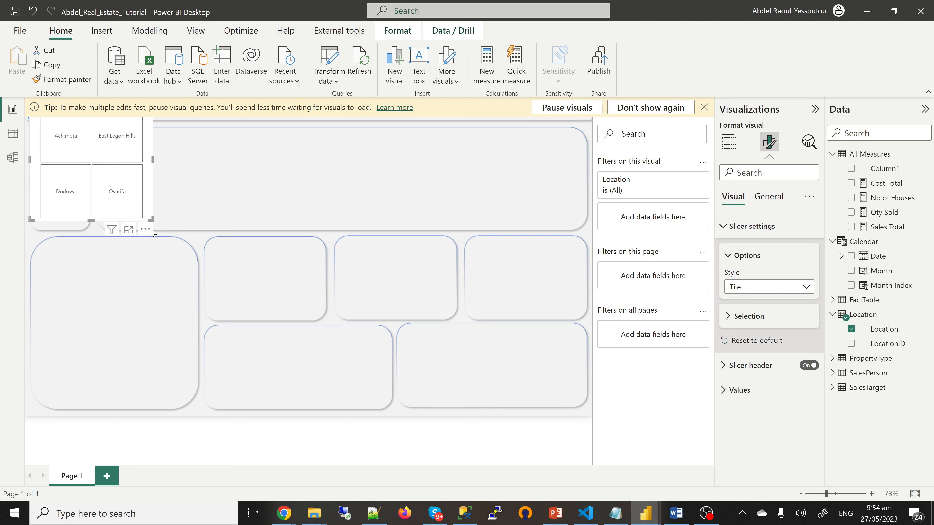
{"action": "left_click_drag", "start_coordinate": [151, 223], "coordinate": [137, 225]}
{"action": "left_click", "coordinate": [704, 108]}
{"action": "left_click_drag", "start_coordinate": [136, 166], "coordinate": [90, 172]}
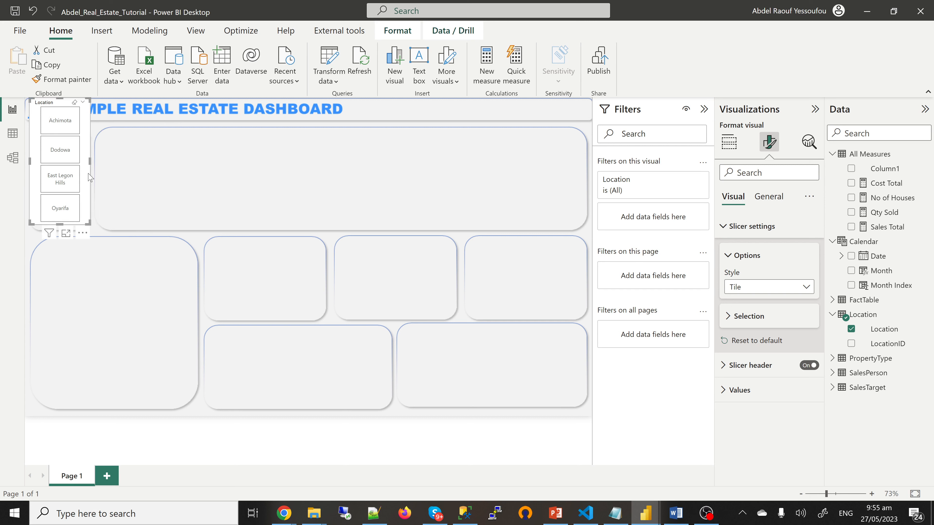
- Turn off the location slicer's header and background
{"action": "left_click", "coordinate": [808, 366]}
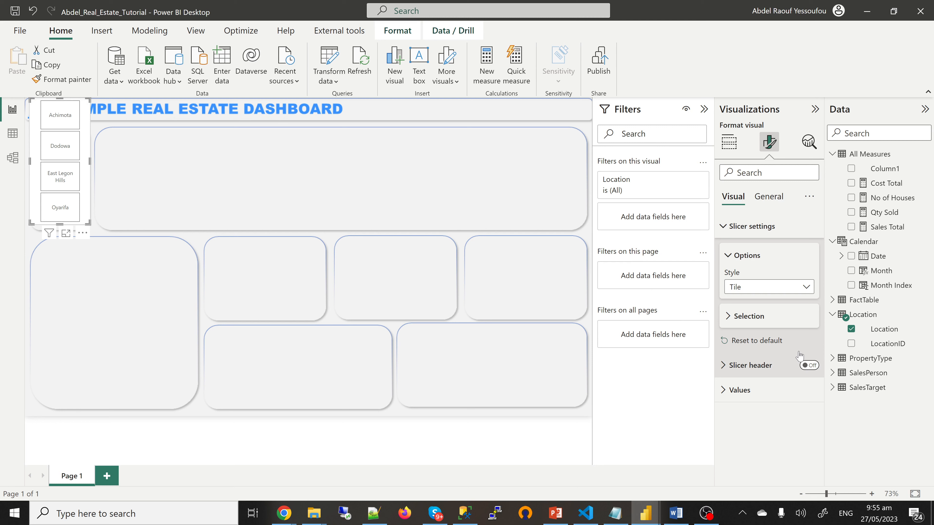
{"action": "left_click", "coordinate": [767, 199]}
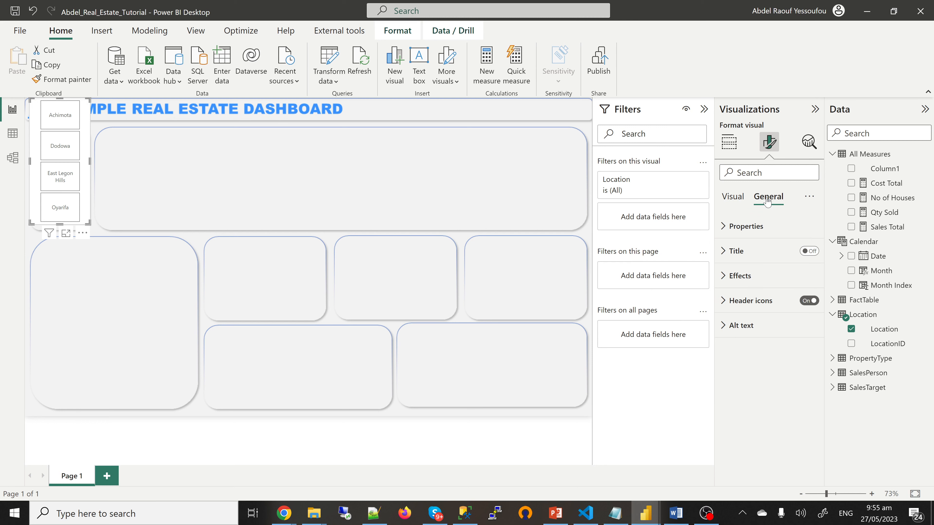
{"action": "left_click", "coordinate": [740, 276]}
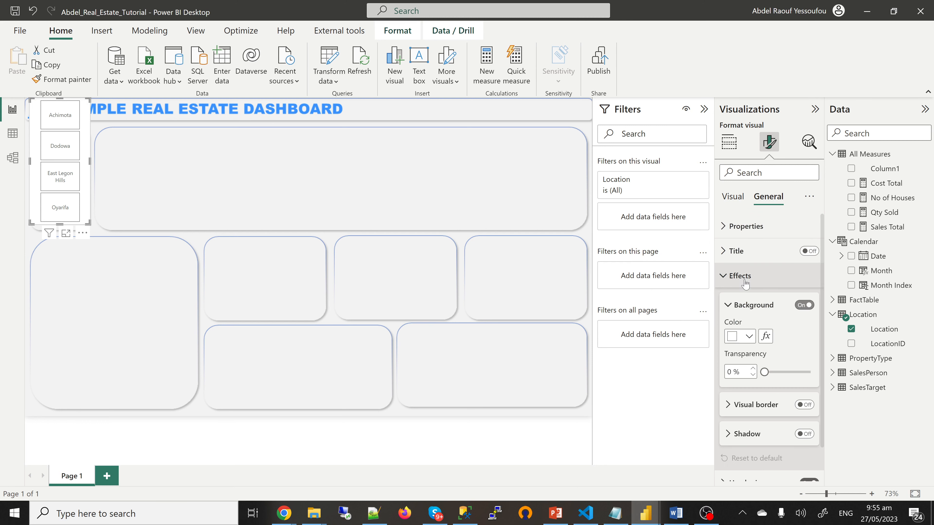
{"action": "left_click", "coordinate": [804, 305]}
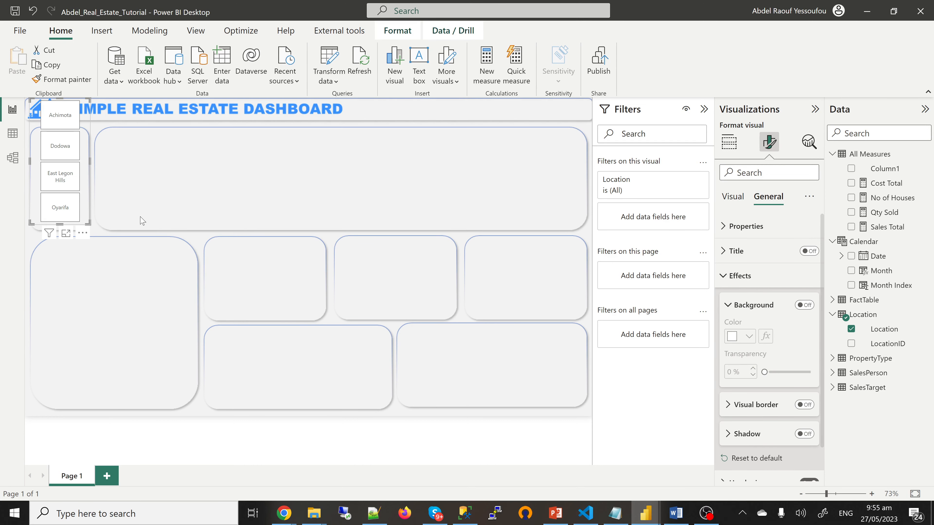
{"action": "left_click", "coordinate": [109, 176]}
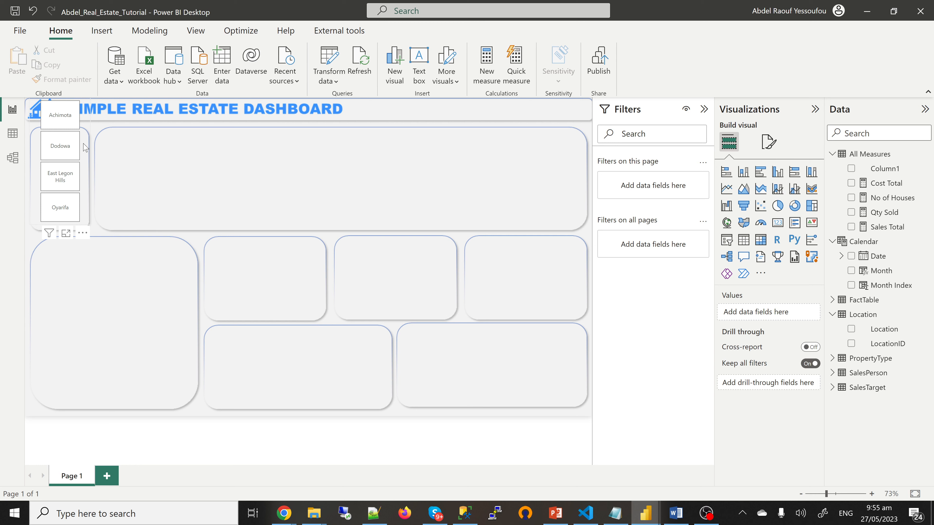
- Shorten, reposition and widen the location slicer so it fits inside the small panel below the dashboard's house logo
{"action": "left_click", "coordinate": [65, 112]}
{"action": "left_click_drag", "start_coordinate": [61, 99], "coordinate": [62, 122]}
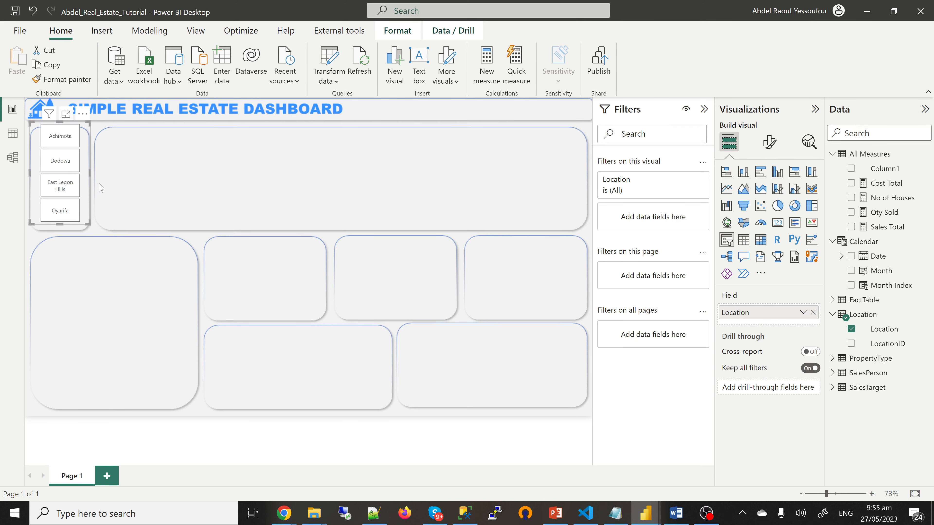
{"action": "left_click_drag", "start_coordinate": [82, 216], "coordinate": [84, 222]}
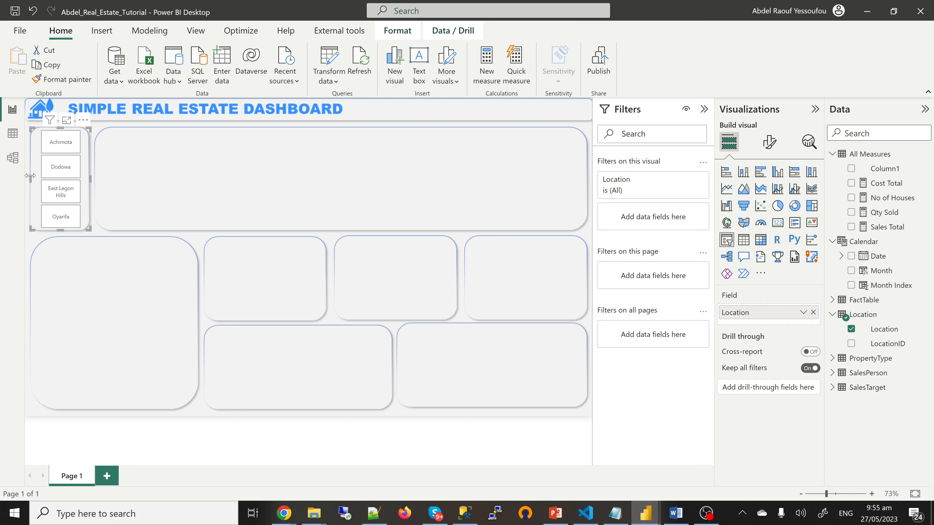
{"action": "left_click_drag", "start_coordinate": [29, 179], "coordinate": [24, 180]}
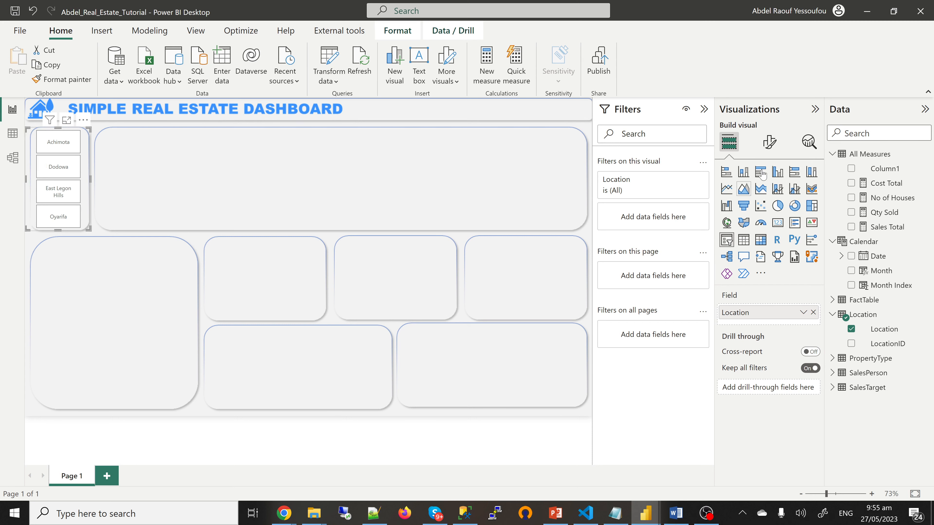
- Make the location slicer's value text bold
{"action": "left_click", "coordinate": [770, 144]}
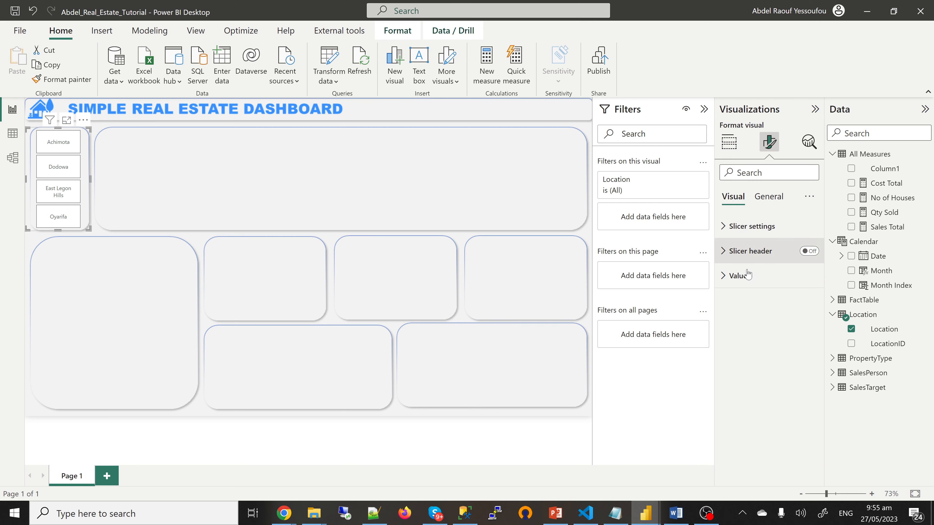
{"action": "left_click", "coordinate": [743, 276]}
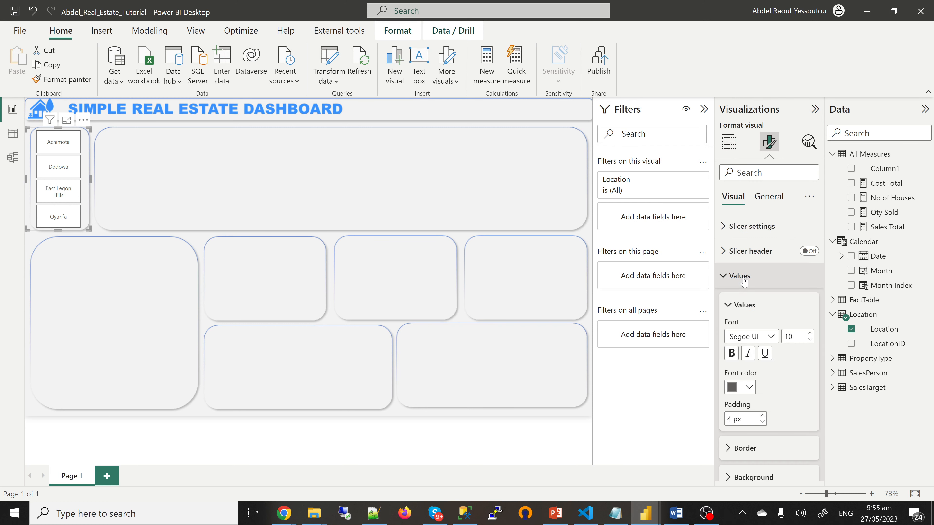
{"action": "left_click", "coordinate": [732, 355]}
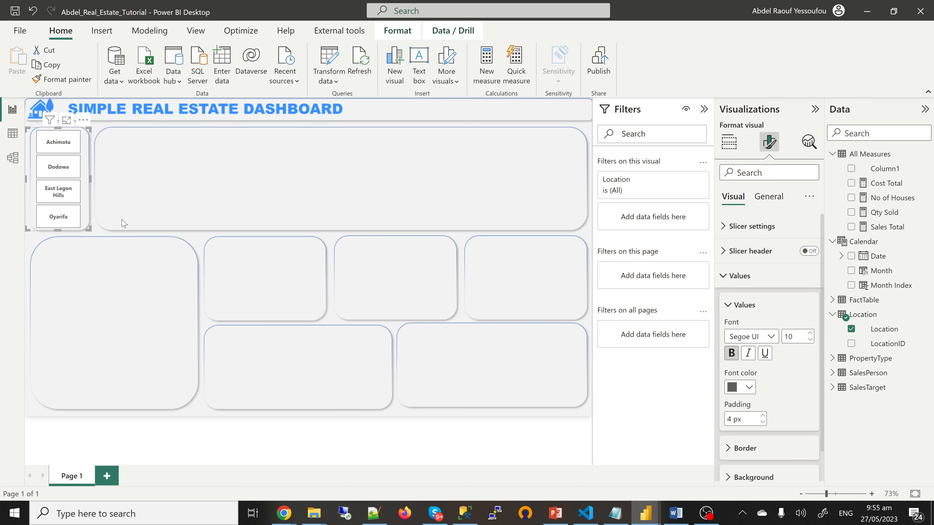
{"action": "left_click", "coordinate": [138, 199]}
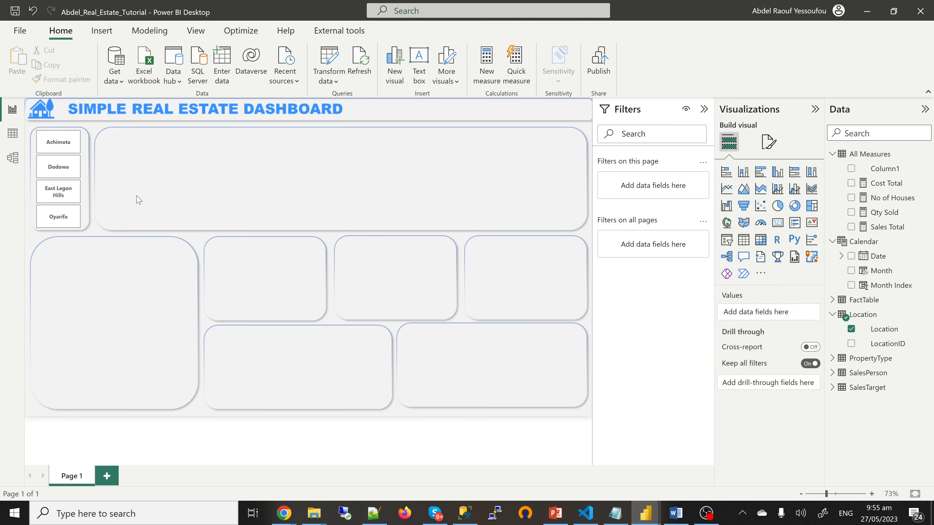
- Duplicate the location slicer, place the copy in the wide upper panel, and replace its field with Month from the Calendar table
{"action": "left_click", "coordinate": [87, 183]}
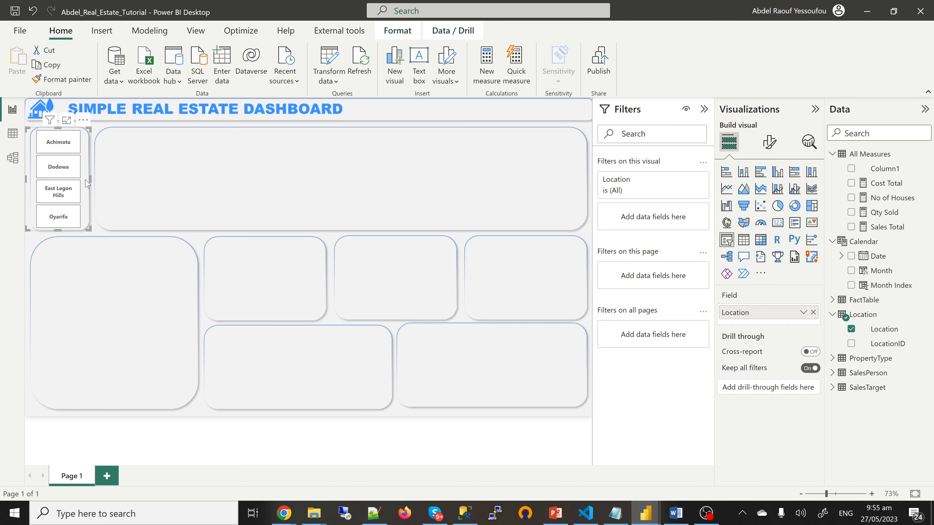
{"action": "left_click", "coordinate": [287, 176]}
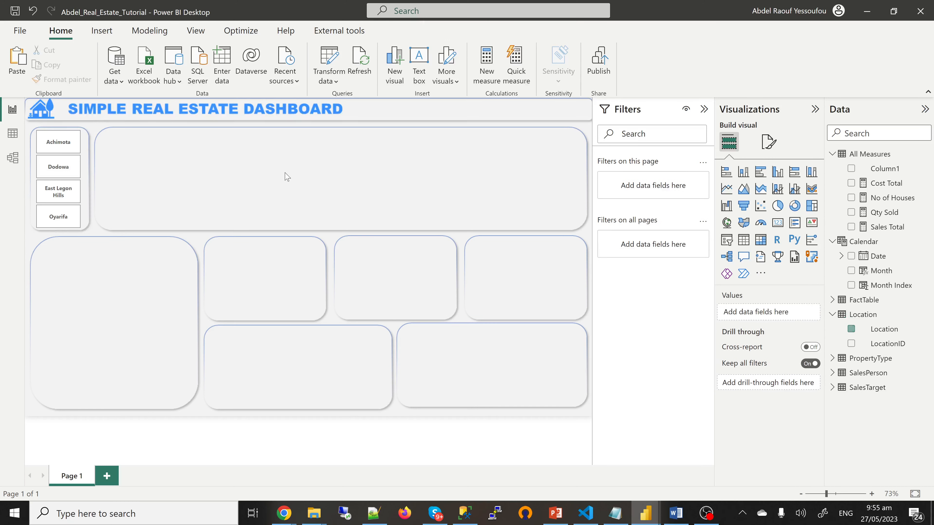
{"action": "key", "text": "ctrl+v"}
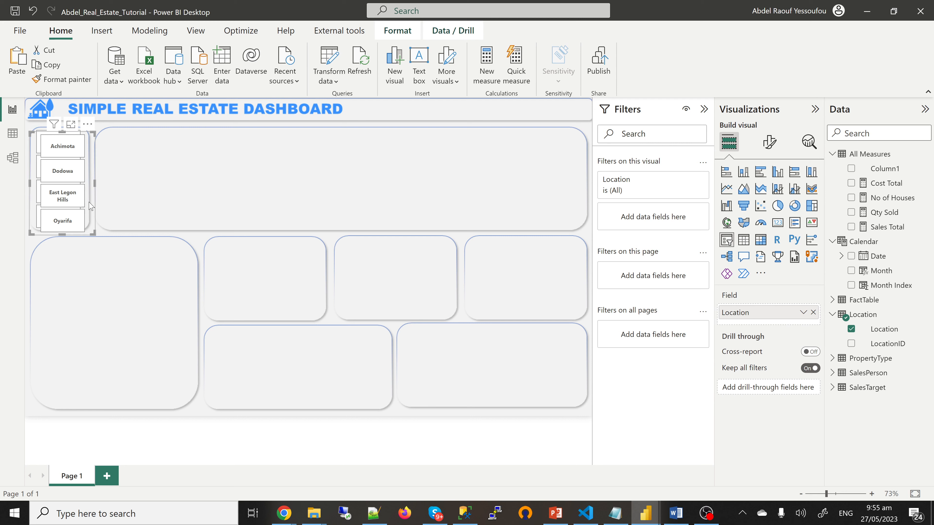
{"action": "left_click_drag", "start_coordinate": [183, 209], "coordinate": [274, 208]}
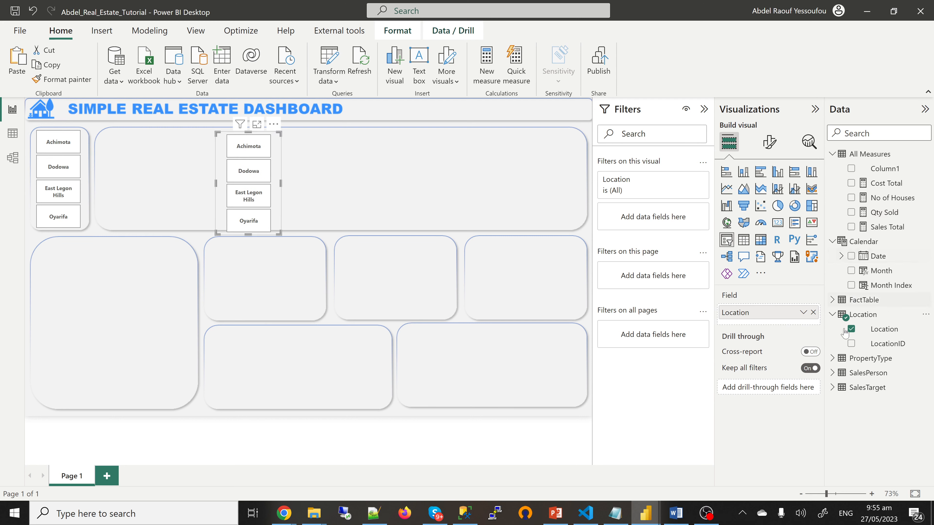
{"action": "left_click", "coordinate": [852, 329]}
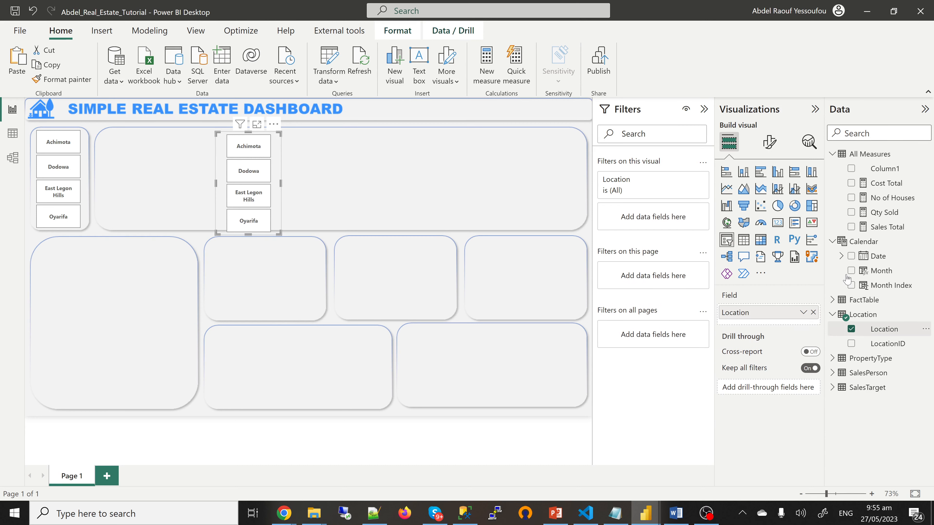
{"action": "left_click", "coordinate": [854, 276]}
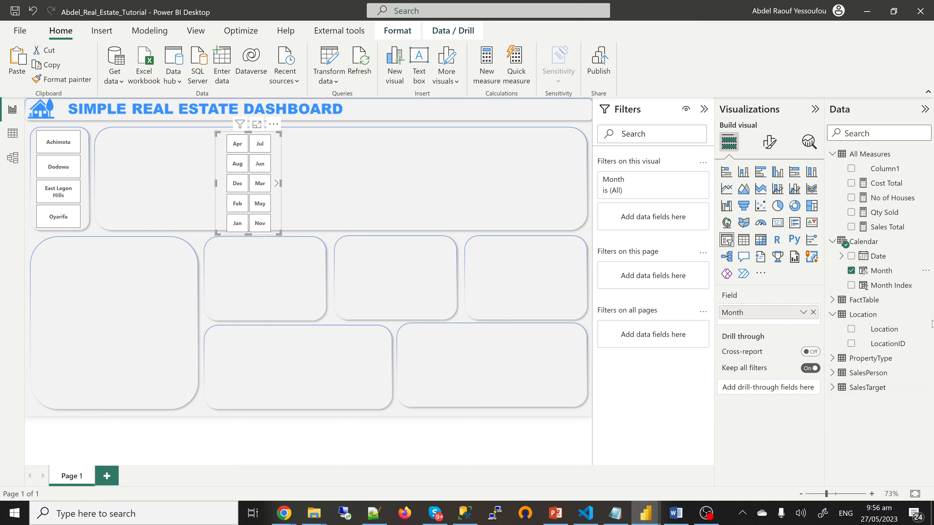
- Sort the Calendar table's Month column by Month Index
{"action": "left_click", "coordinate": [881, 272]}
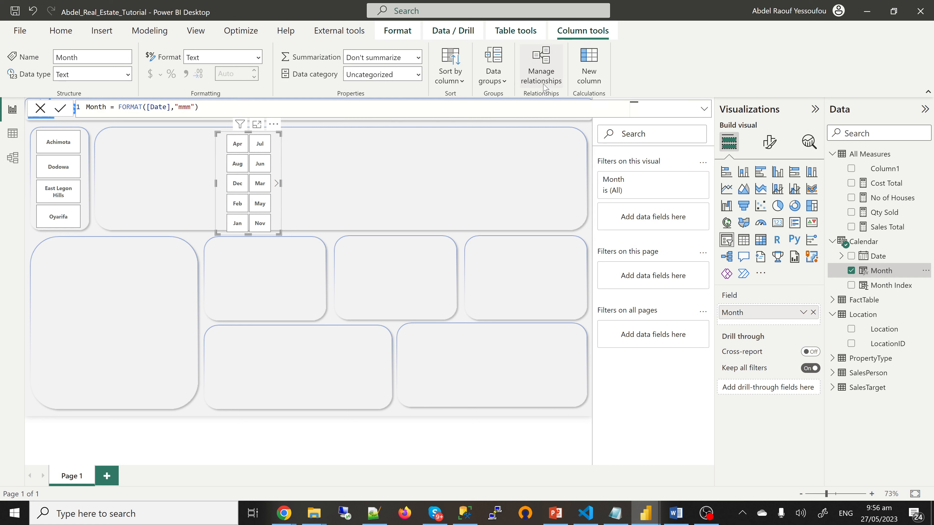
{"action": "left_click", "coordinate": [454, 80]}
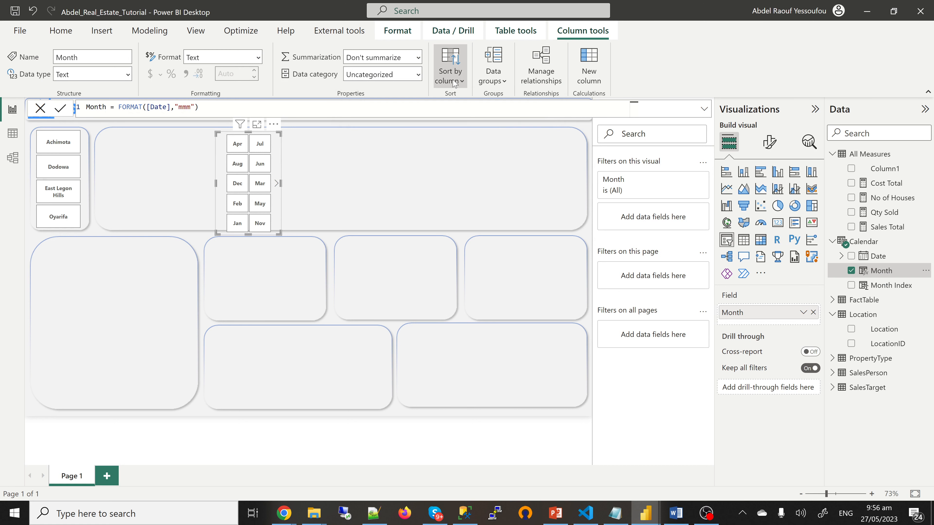
{"action": "left_click", "coordinate": [456, 141]}
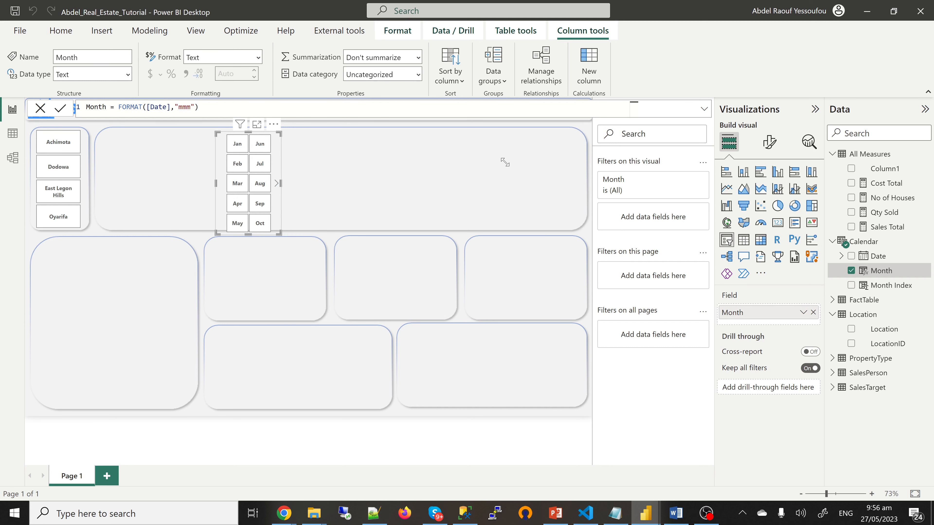
- Resize the month slicer into a wide, short strip showing all twelve months in one row
{"action": "left_click_drag", "start_coordinate": [505, 162], "coordinate": [504, 163]}
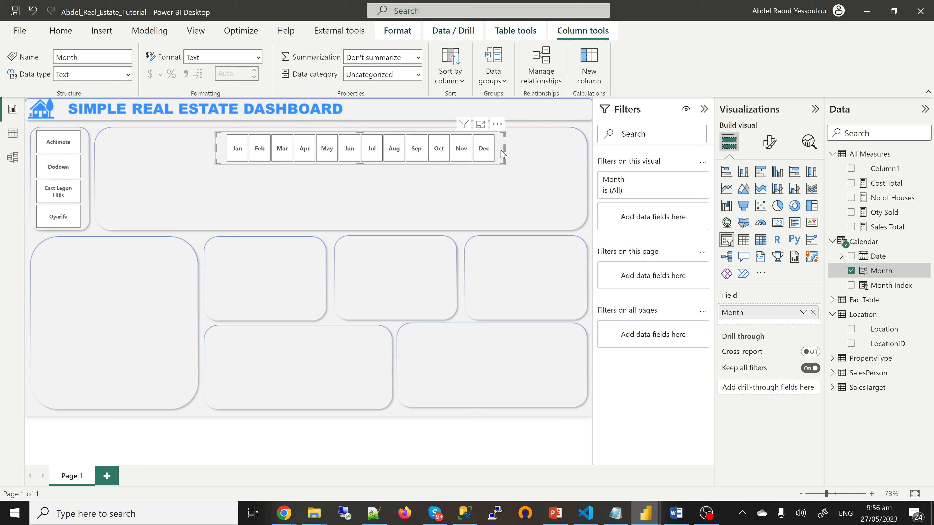
{"action": "left_click_drag", "start_coordinate": [504, 153], "coordinate": [528, 152]}
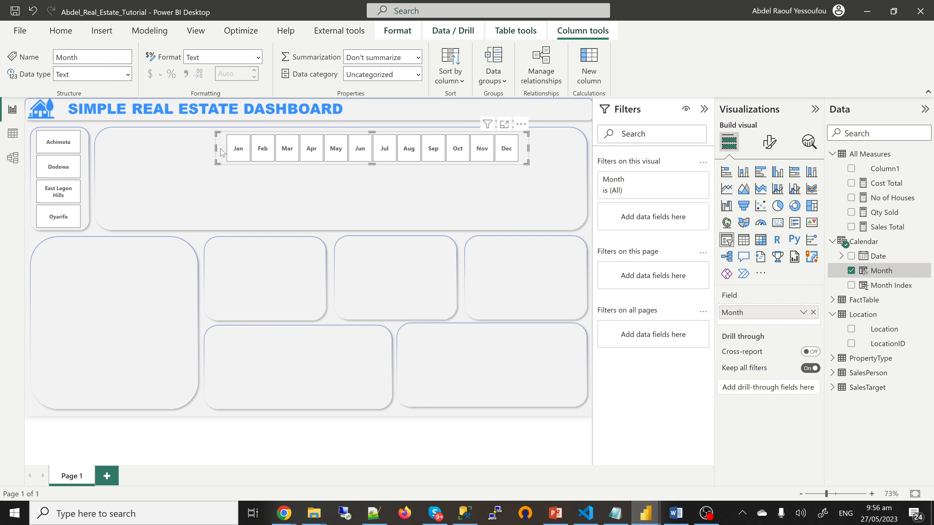
{"action": "left_click_drag", "start_coordinate": [222, 153], "coordinate": [247, 154]}
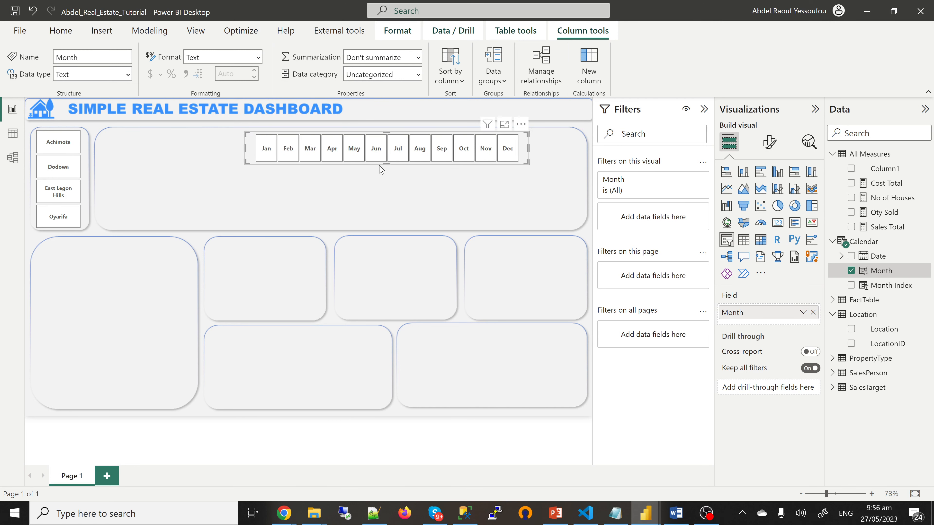
- Move the month slicer into the header band beside the dashboard title, and collapse the Filters pane
{"action": "left_click_drag", "start_coordinate": [387, 162], "coordinate": [453, 130]}
{"action": "left_click", "coordinate": [704, 109]}
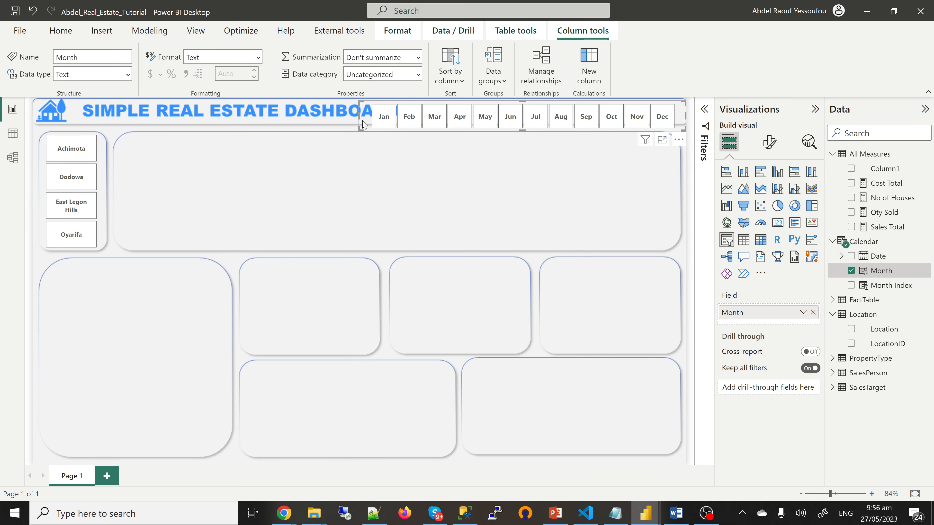
{"action": "left_click_drag", "start_coordinate": [367, 129], "coordinate": [399, 118]}
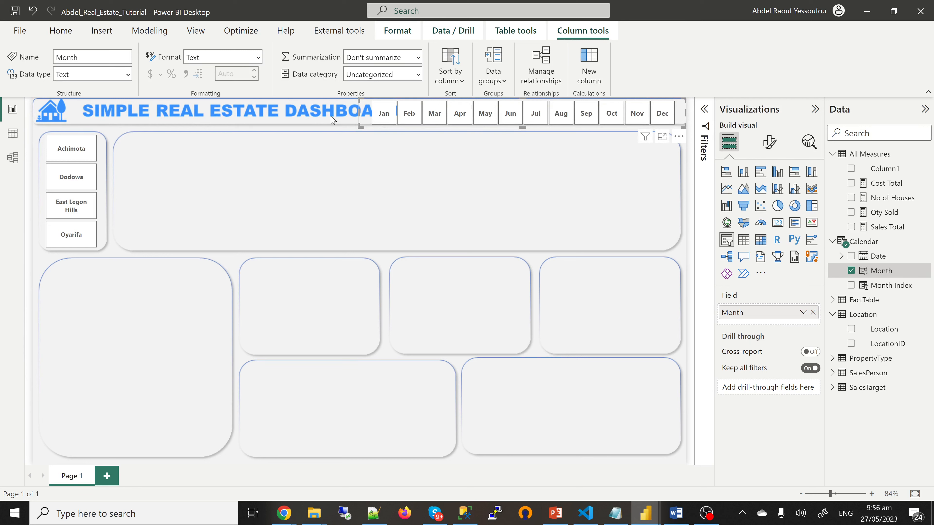
{"action": "mouse_move", "coordinate": [366, 112]}
{"action": "left_mouse_down"}
{"action": "mouse_move", "coordinate": [376, 112]}
{"action": "mouse_move", "coordinate": [359, 112]}
{"action": "left_mouse_up"}
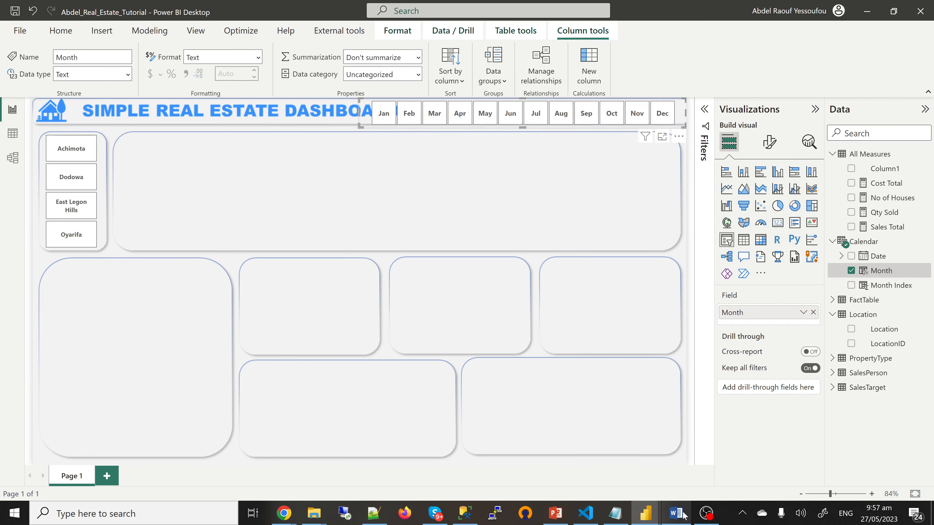
- Switch to PowerPoint, set the SIMPLE REAL ESTATE DASHBOARD title to size 20, and remove two leading spaces before it
{"action": "left_click", "coordinate": [555, 515]}
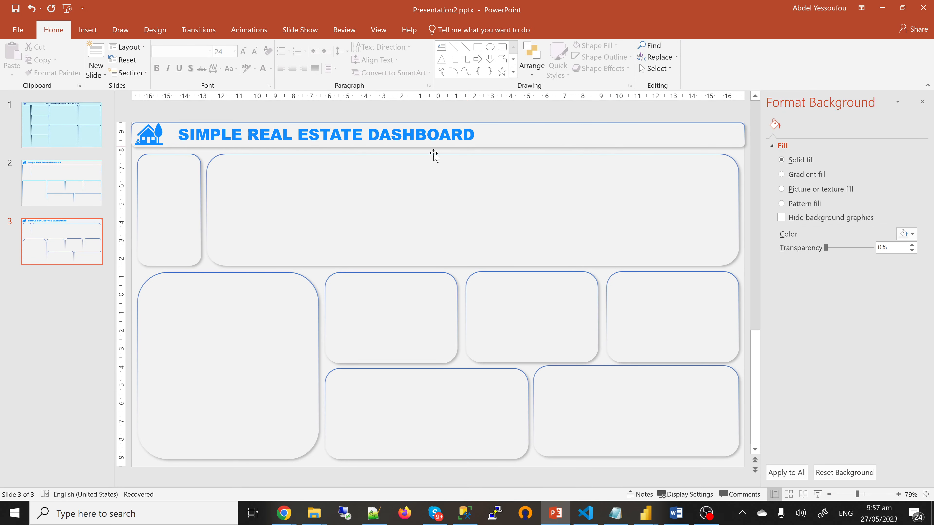
{"action": "left_click", "coordinate": [466, 135]}
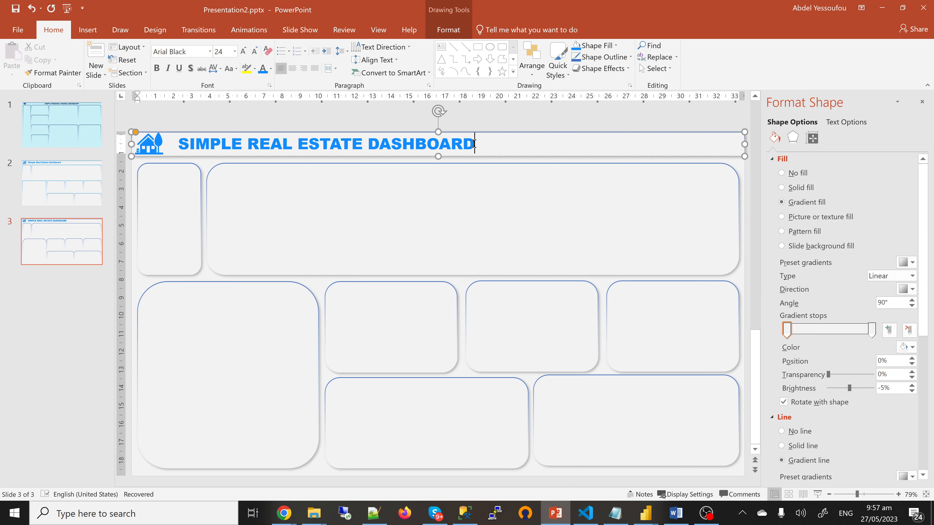
{"action": "left_click_drag", "start_coordinate": [474, 144], "coordinate": [176, 144]}
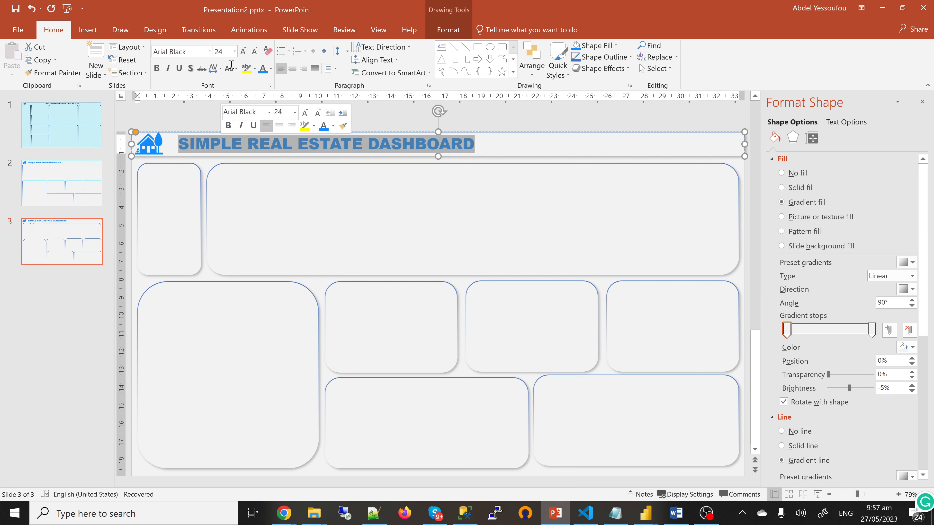
{"action": "left_click", "coordinate": [234, 52]}
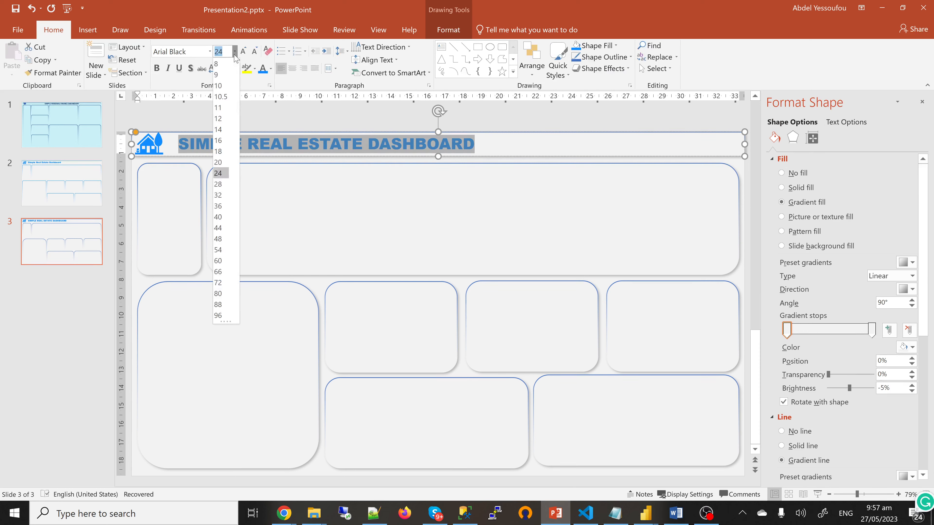
{"action": "left_click", "coordinate": [219, 162]}
{"action": "left_click", "coordinate": [178, 146]}
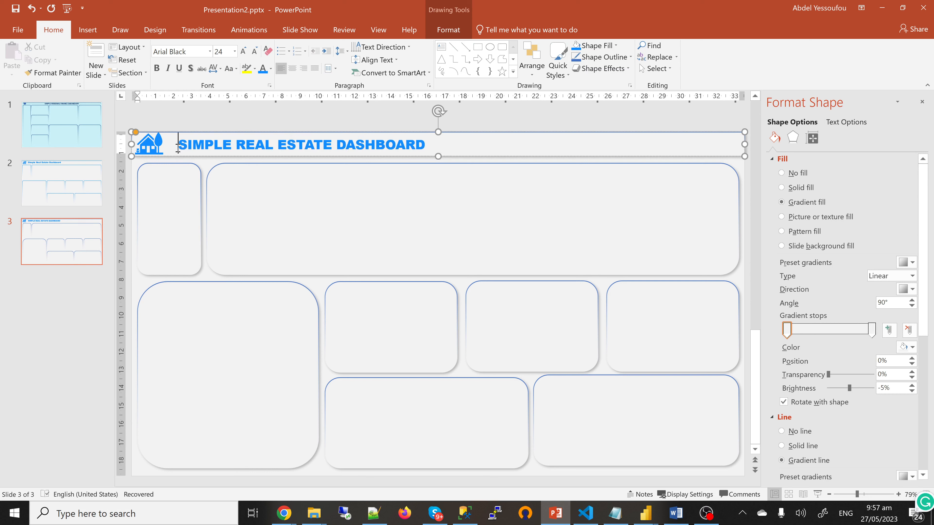
{"action": "key", "text": "BackSpace"}
{"action": "key", "text": "BackSpace"}
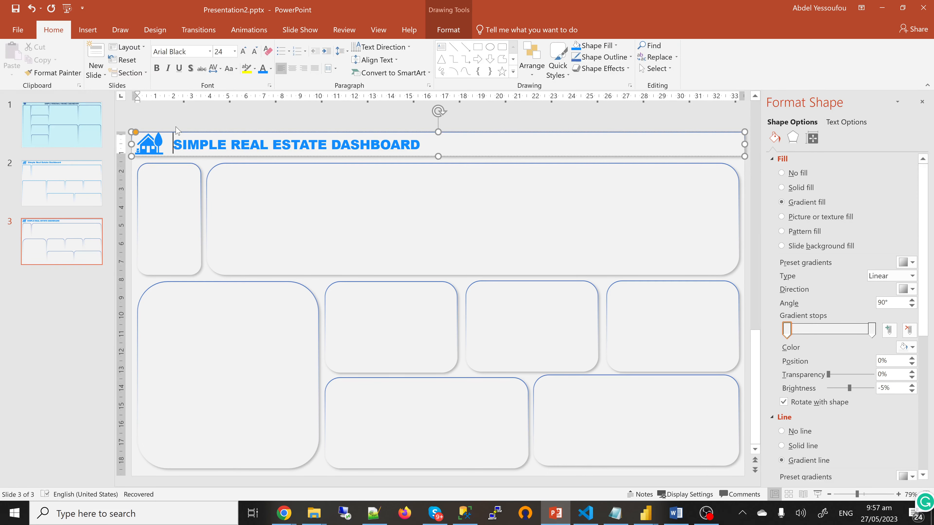
- Export only the current slide as a PNG to the RealEstate folder, overwriting RealEstateBackground.png
{"action": "left_click", "coordinate": [13, 33]}
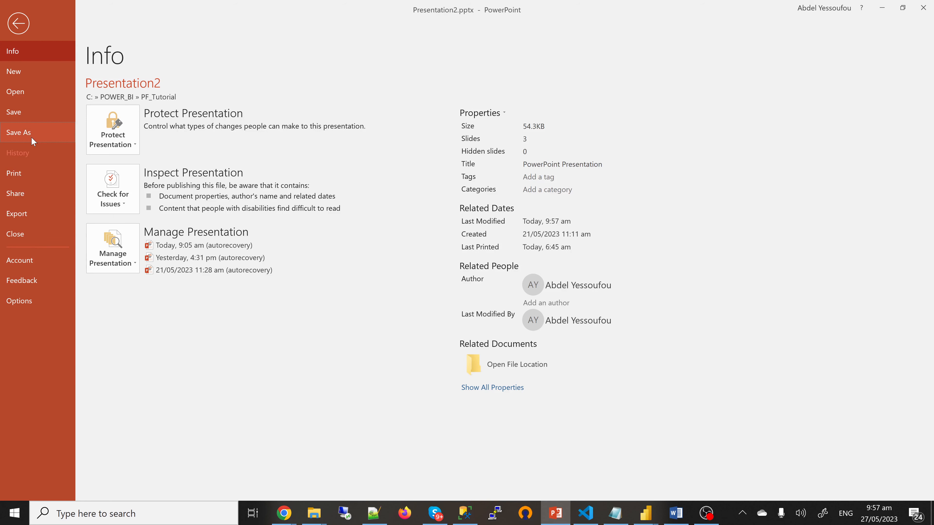
{"action": "left_click", "coordinate": [32, 140]}
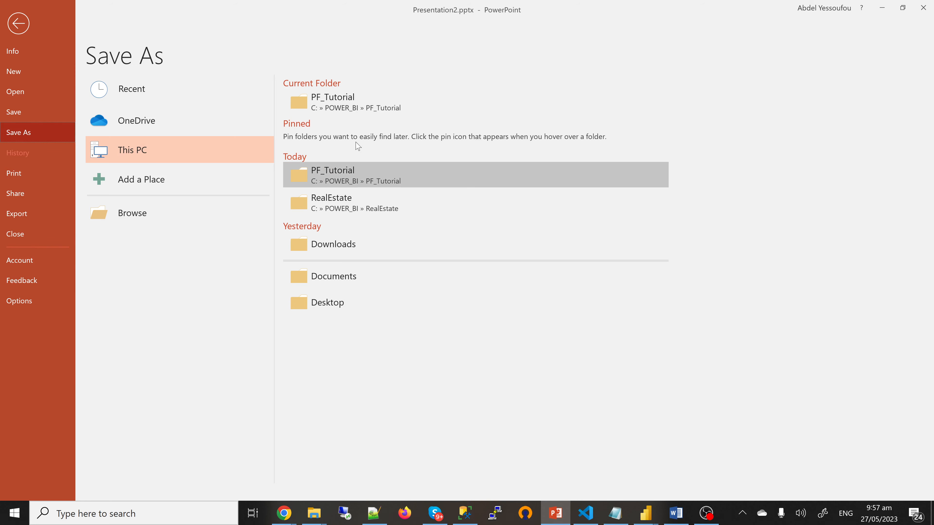
{"action": "left_click", "coordinate": [359, 200]}
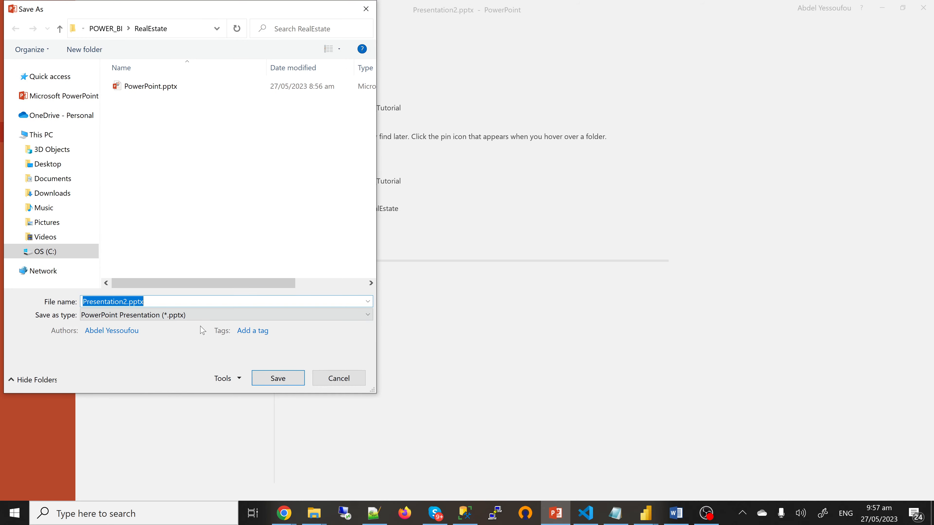
{"action": "left_click", "coordinate": [198, 315]}
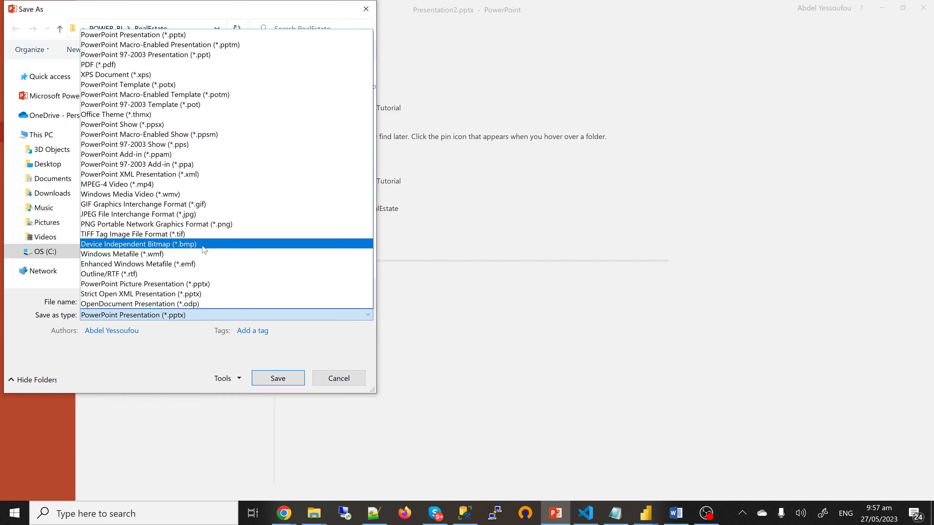
{"action": "left_click", "coordinate": [211, 225]}
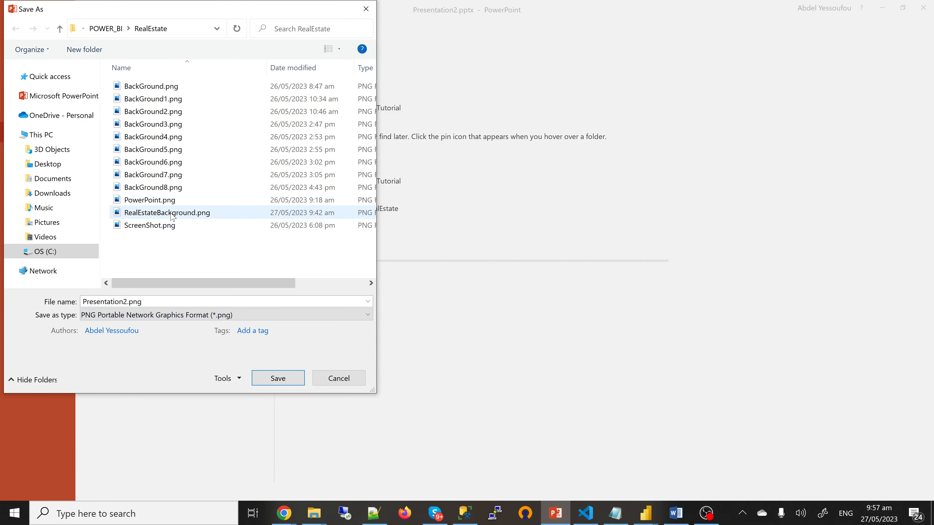
{"action": "left_click", "coordinate": [172, 213]}
{"action": "left_click", "coordinate": [276, 382]}
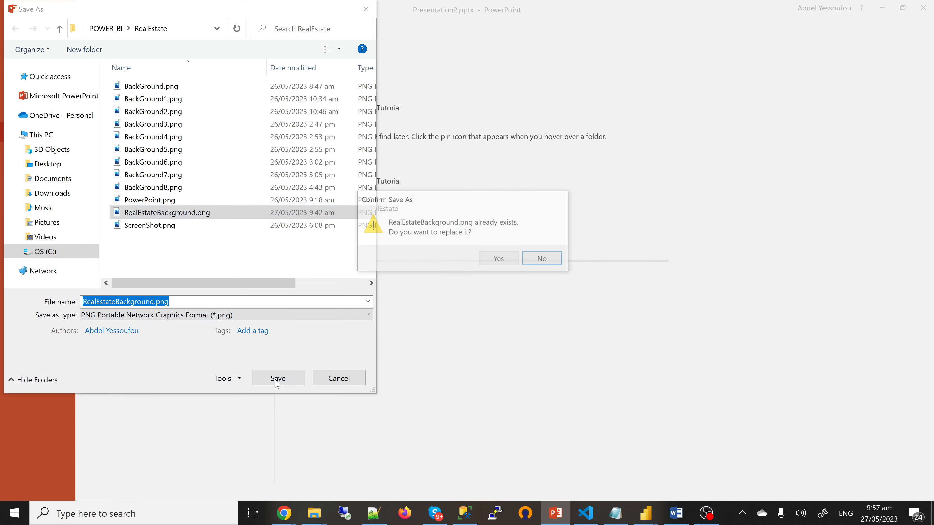
{"action": "left_click", "coordinate": [500, 259]}
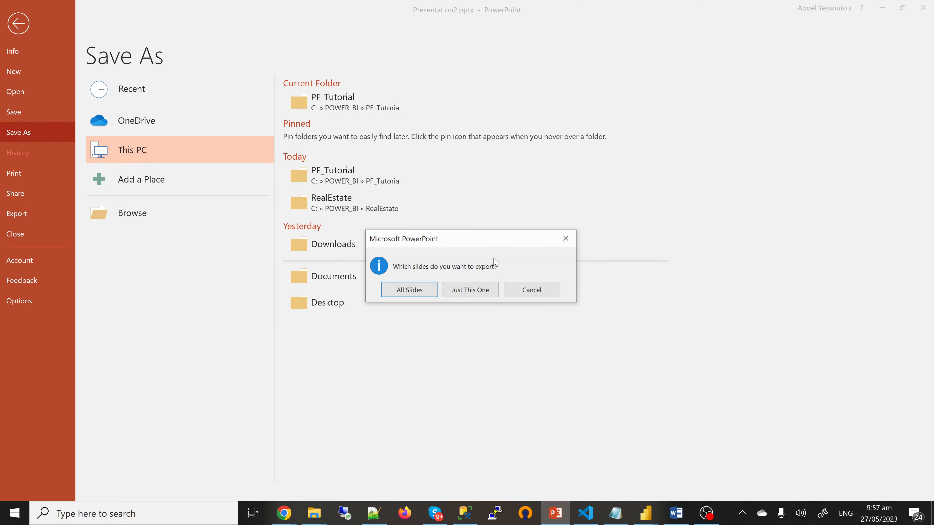
{"action": "left_click", "coordinate": [467, 293]}
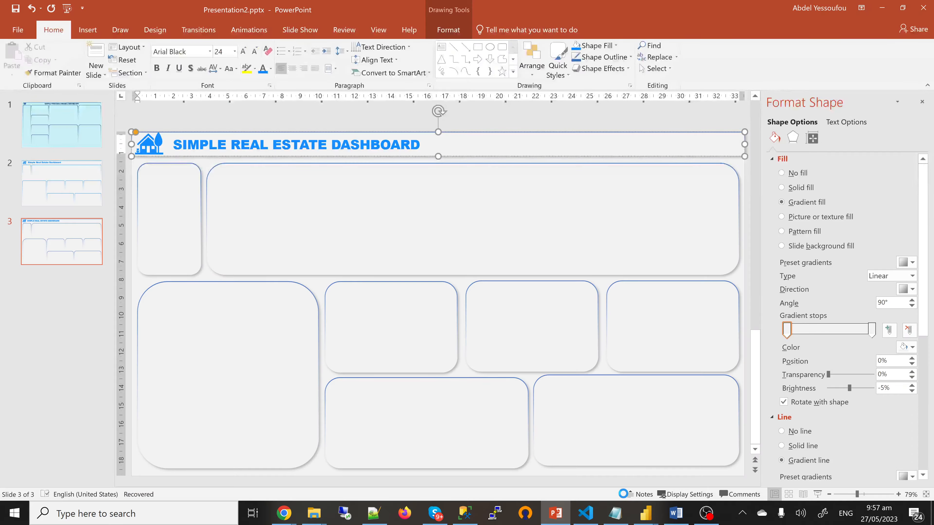
- Switch back to the tutorial report in Power BI and remove the page's current canvas background image
{"action": "left_click", "coordinate": [650, 521]}
{"action": "mouse_move", "coordinate": [650, 521]}
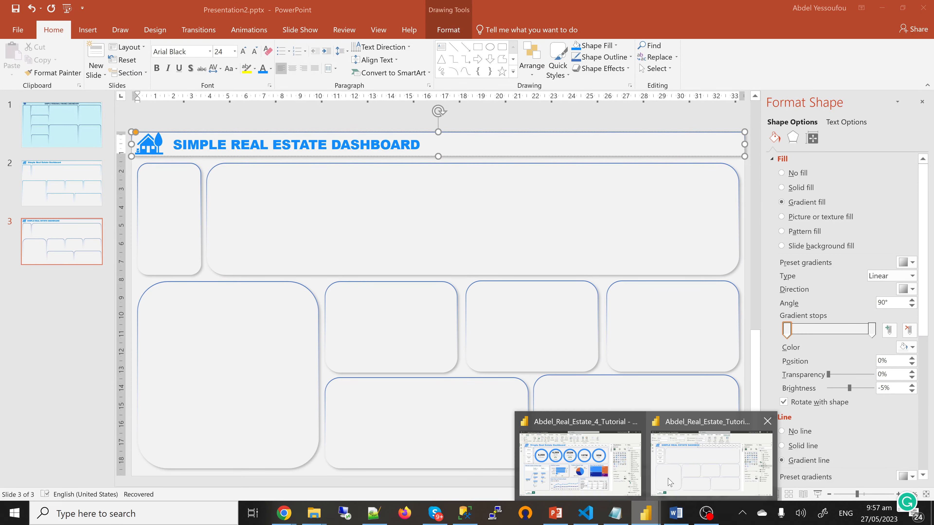
{"action": "left_click", "coordinate": [670, 483]}
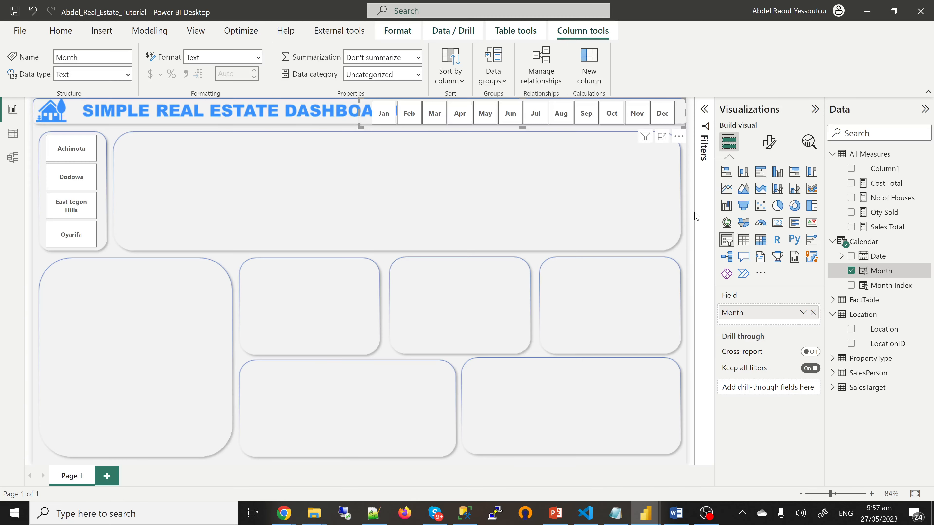
{"action": "left_click", "coordinate": [771, 147]}
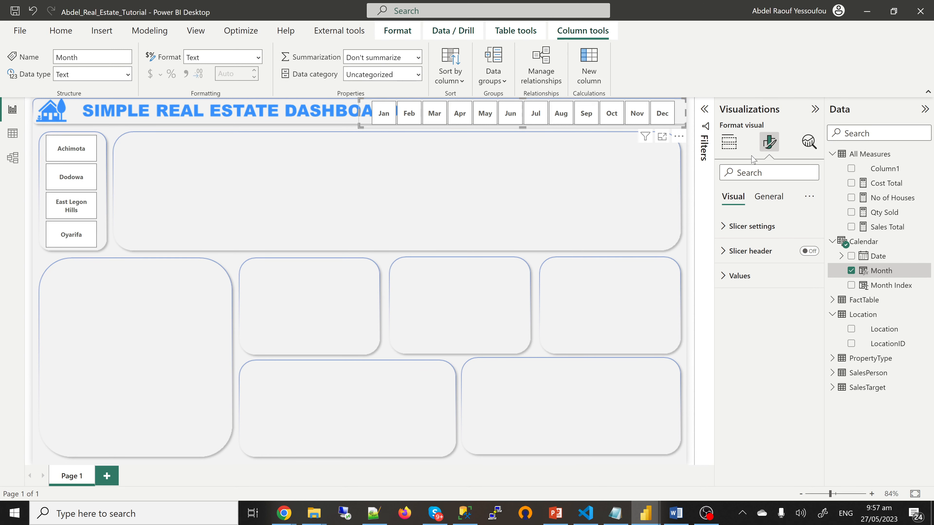
{"action": "left_click", "coordinate": [509, 195]}
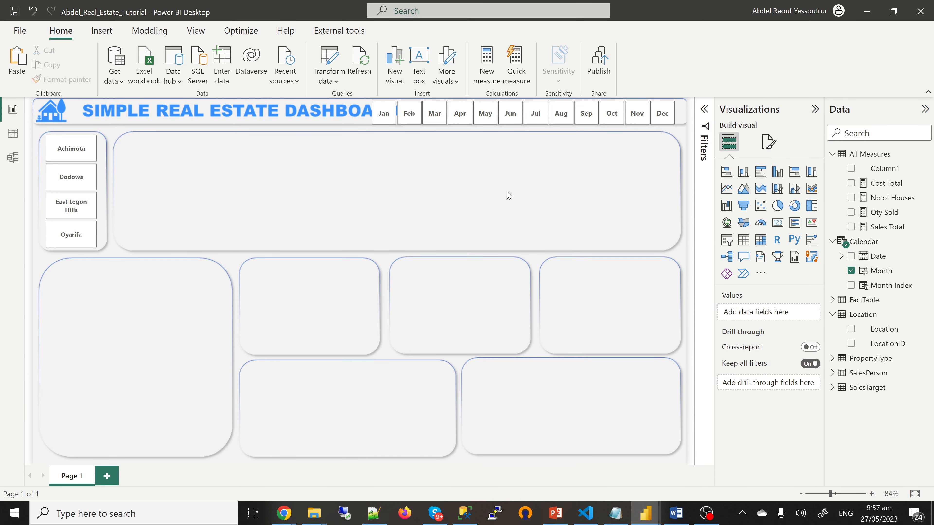
{"action": "left_click", "coordinate": [769, 144]}
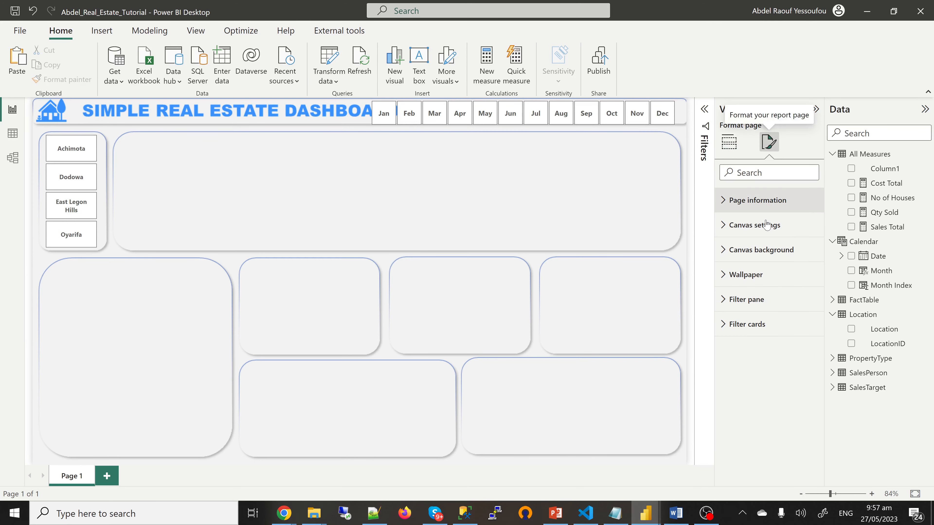
{"action": "left_click", "coordinate": [761, 251]}
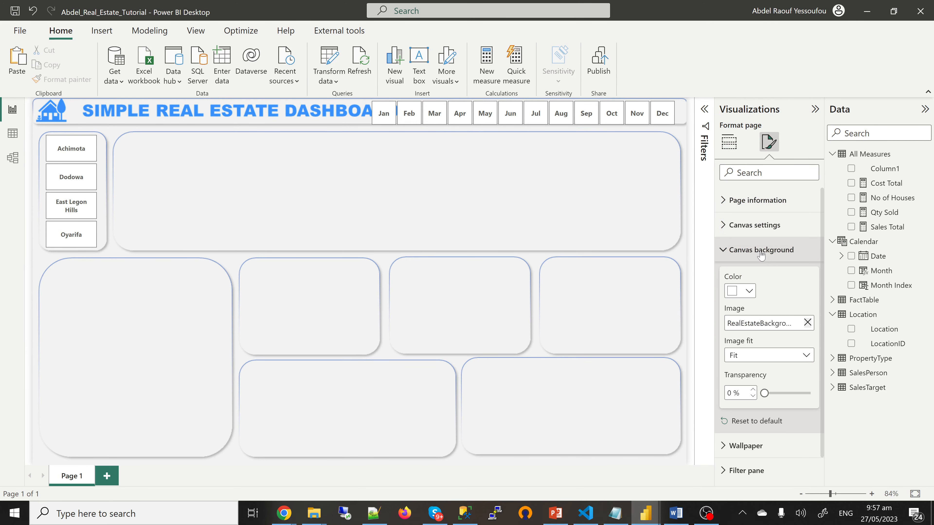
{"action": "left_click", "coordinate": [807, 322]}
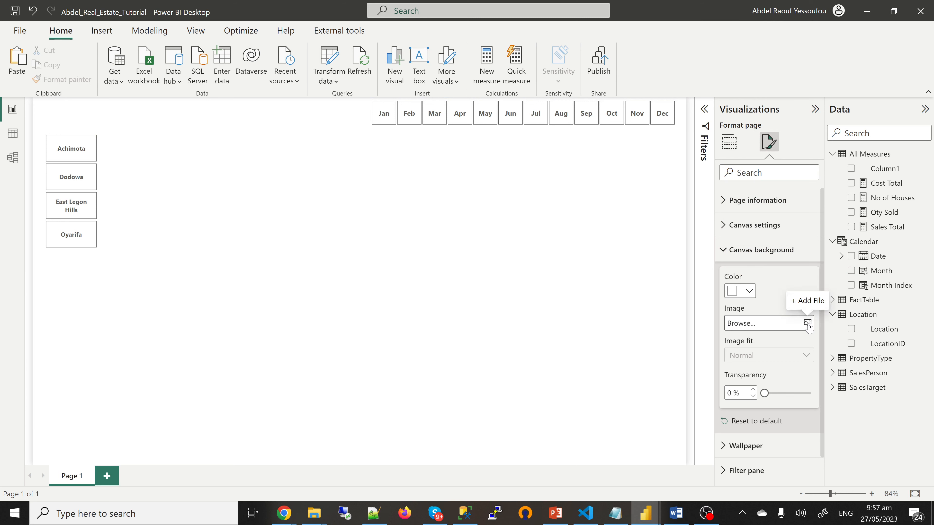
- Load the re-exported RealEstateBackground.png from the RealEstate folder as the canvas background image
{"action": "left_click", "coordinate": [808, 323]}
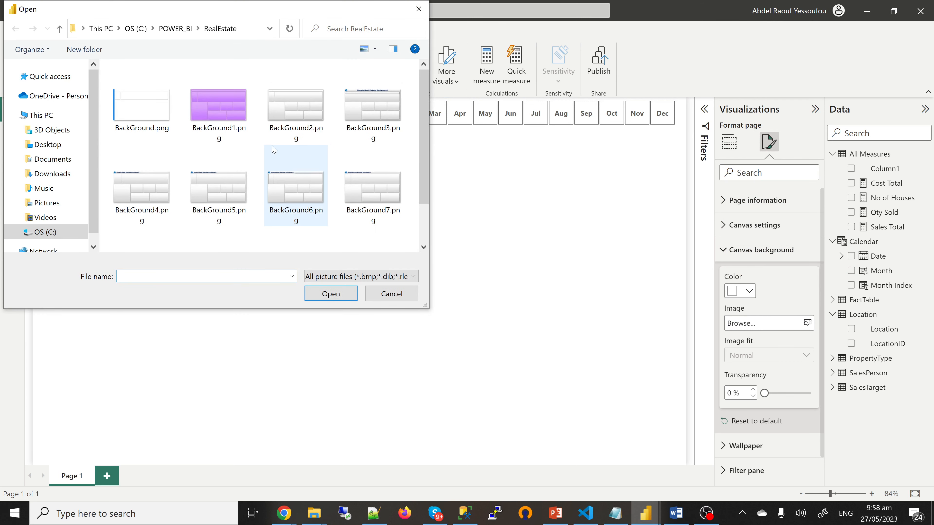
{"action": "scroll", "coordinate": [379, 206], "scroll_direction": "down", "scroll_amount": 1}
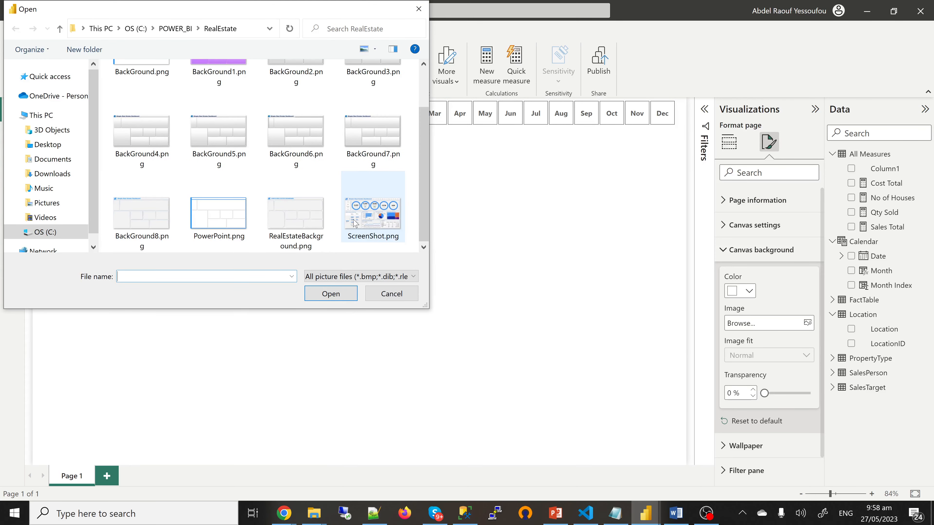
{"action": "left_click", "coordinate": [294, 221]}
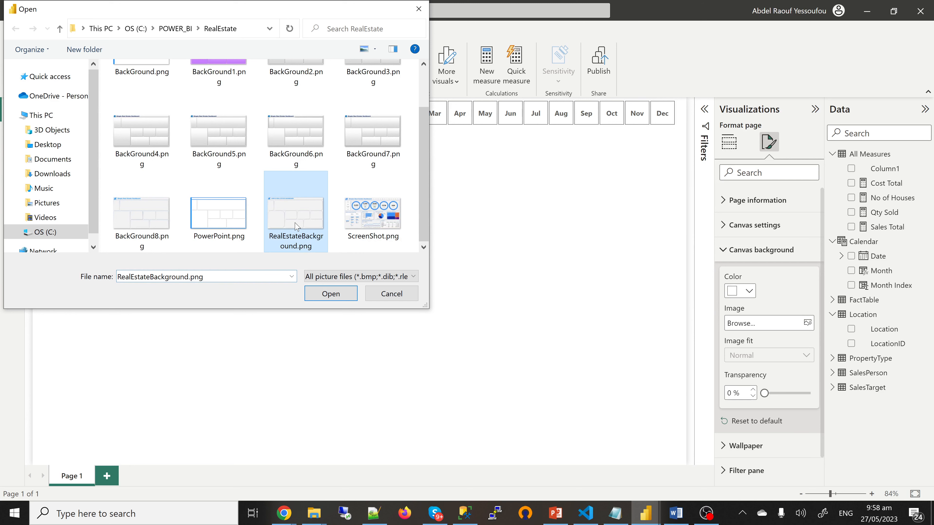
{"action": "left_click", "coordinate": [330, 293]}
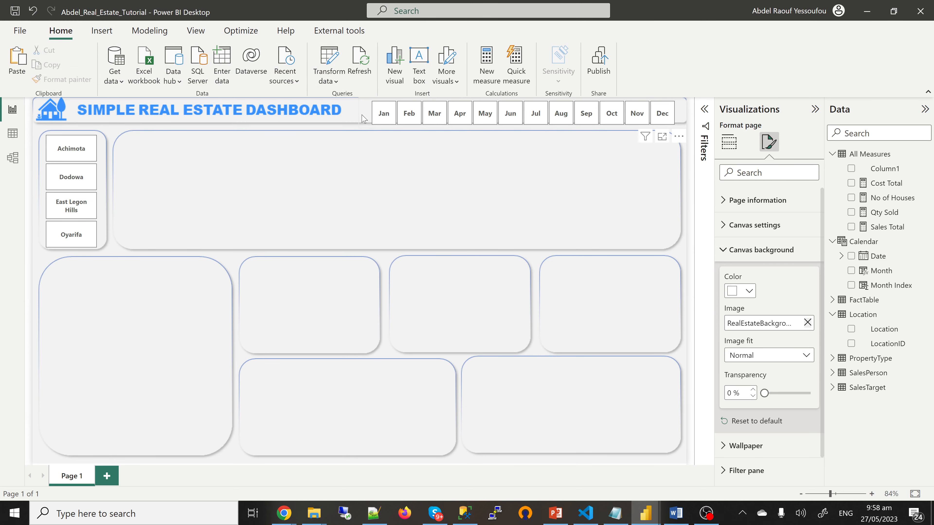
- Nudge the month slicer slightly upward so it sits inside the header band, and deselect it
{"action": "left_click", "coordinate": [494, 131]}
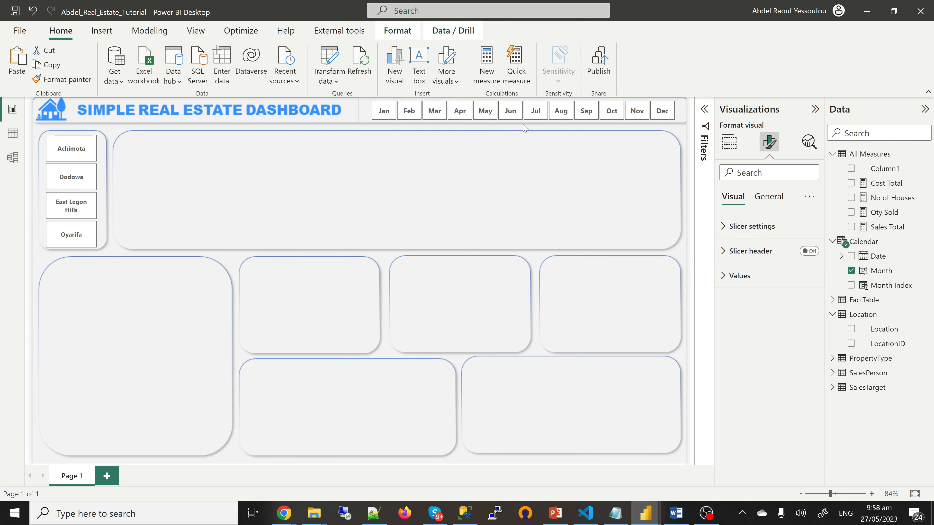
{"action": "left_click", "coordinate": [431, 195]}
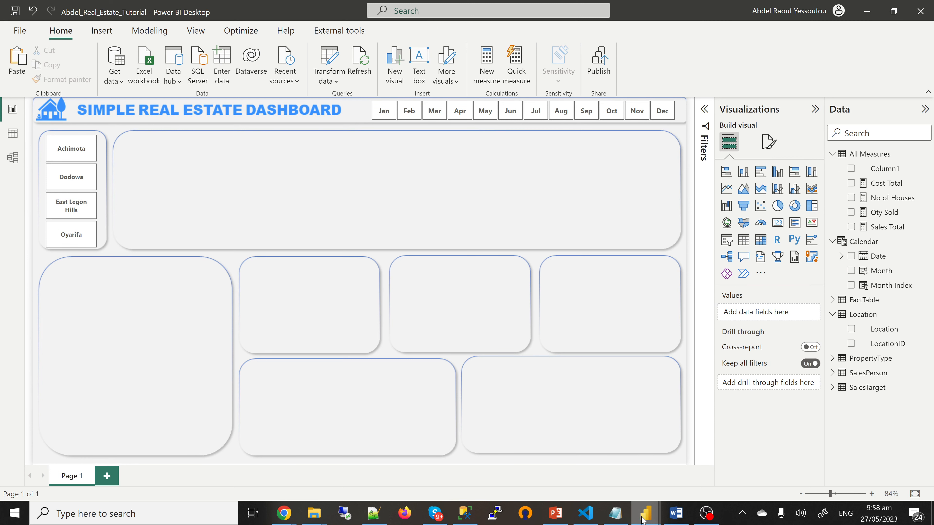
- Consult the finished reference dashboard, and add a donut chart of No of Houses at the left end of the wide upper panel
{"action": "mouse_move", "coordinate": [642, 519]}
{"action": "left_click", "coordinate": [585, 480]}
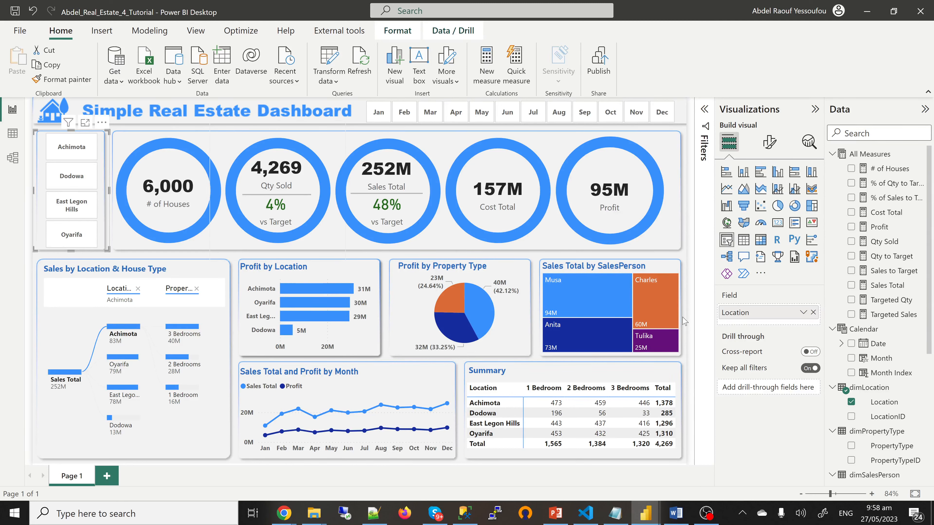
{"action": "mouse_move", "coordinate": [654, 515]}
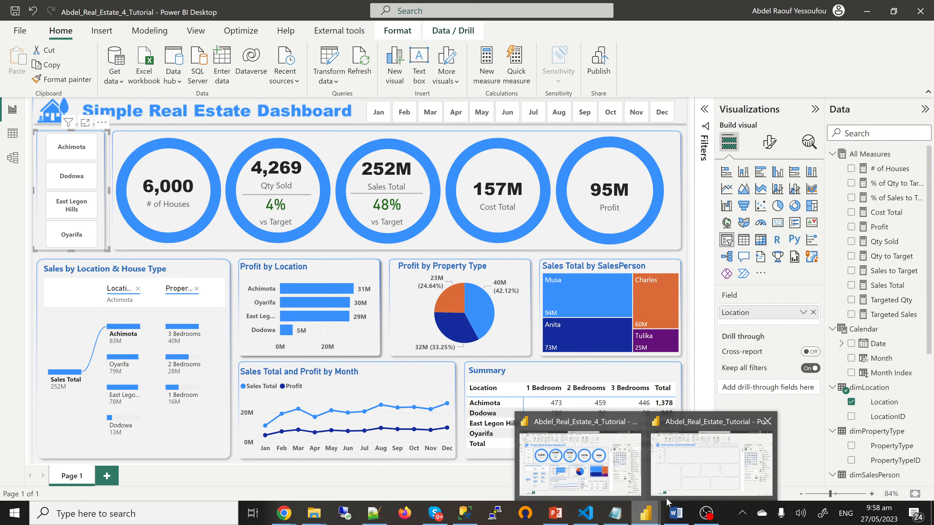
{"action": "left_click", "coordinate": [674, 484]}
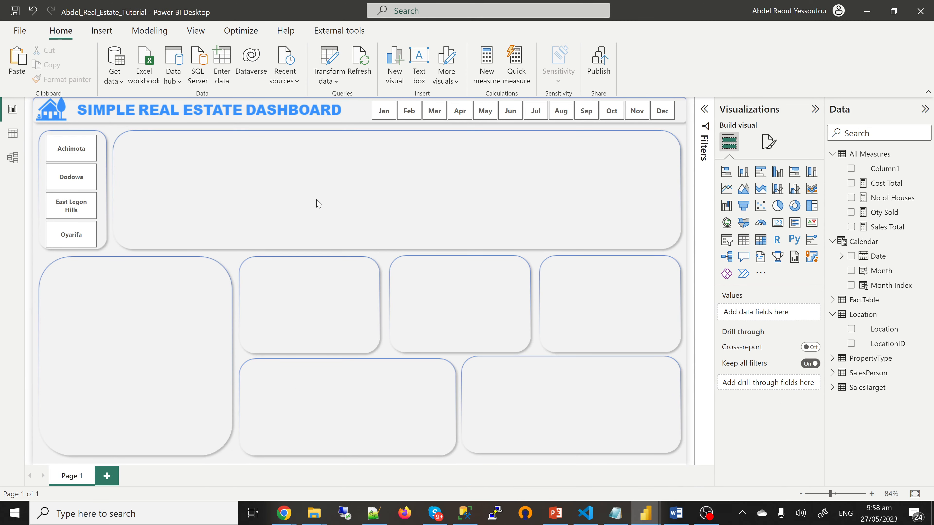
{"action": "left_click", "coordinate": [795, 207]}
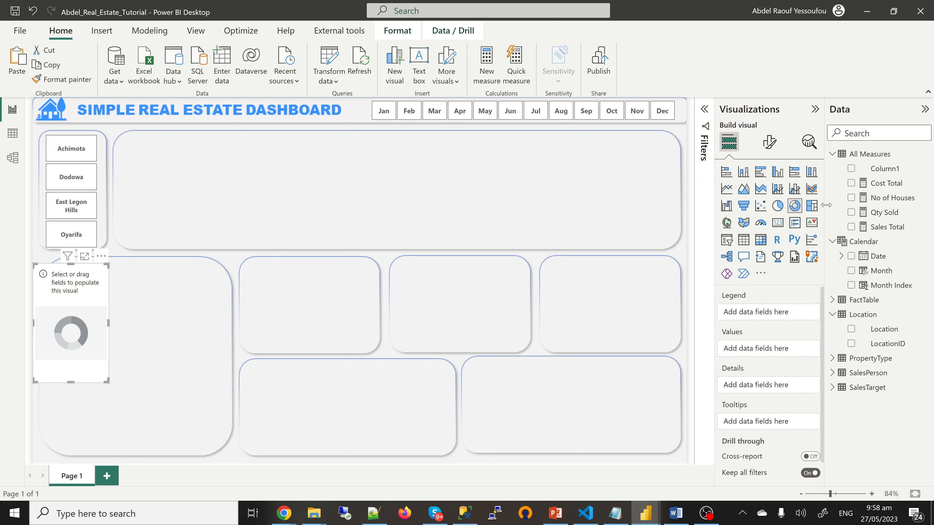
{"action": "left_click", "coordinate": [852, 199]}
{"action": "left_click_drag", "start_coordinate": [74, 294], "coordinate": [168, 162]}
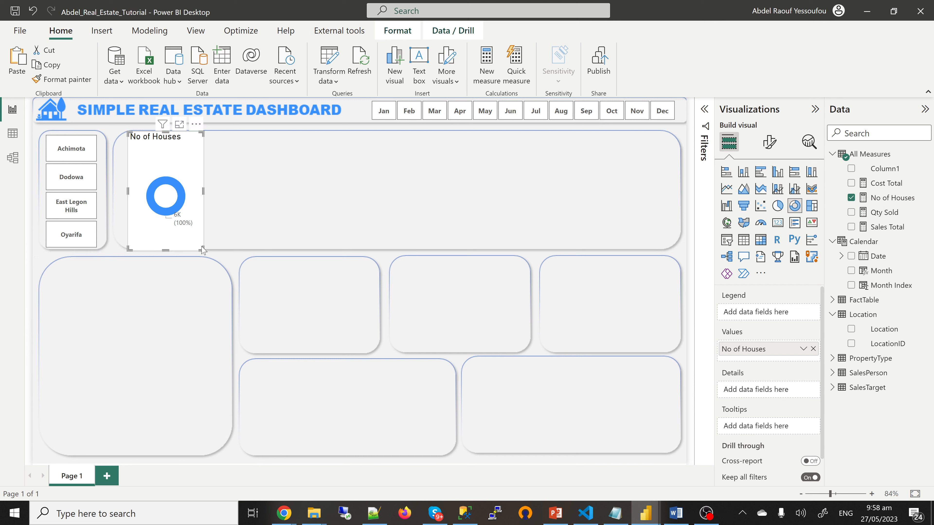
- Slightly shrink the No of Houses donut chart to fit the wide upper panel, and turn off its detail labels
{"action": "left_click_drag", "start_coordinate": [203, 250], "coordinate": [202, 246]}
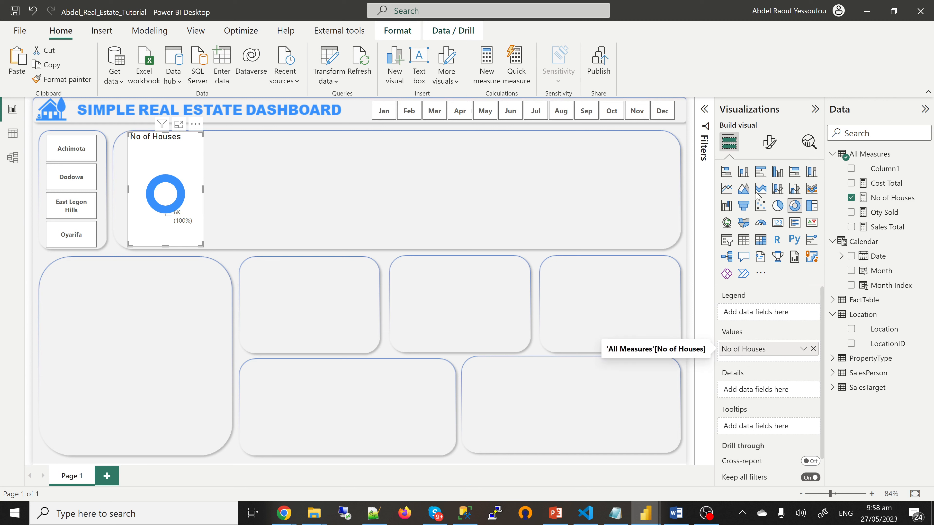
{"action": "left_click", "coordinate": [769, 141]}
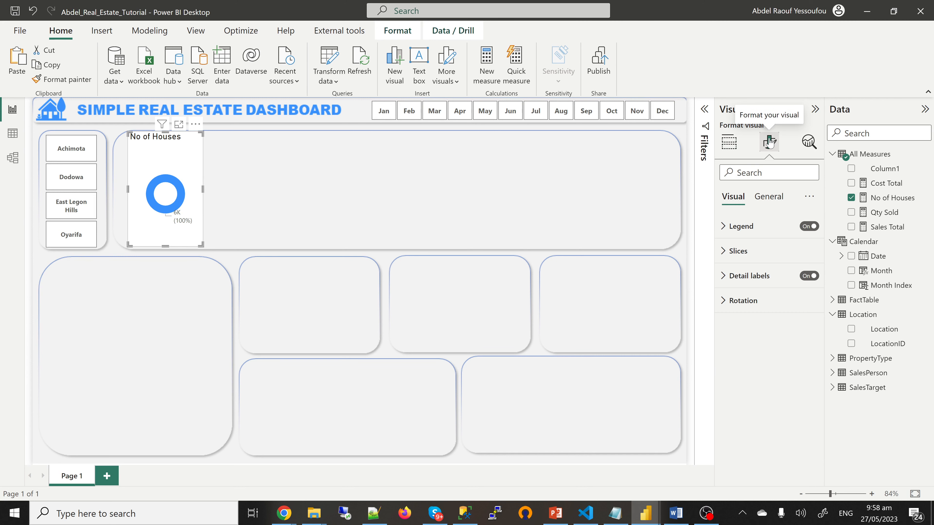
{"action": "left_click", "coordinate": [805, 227]}
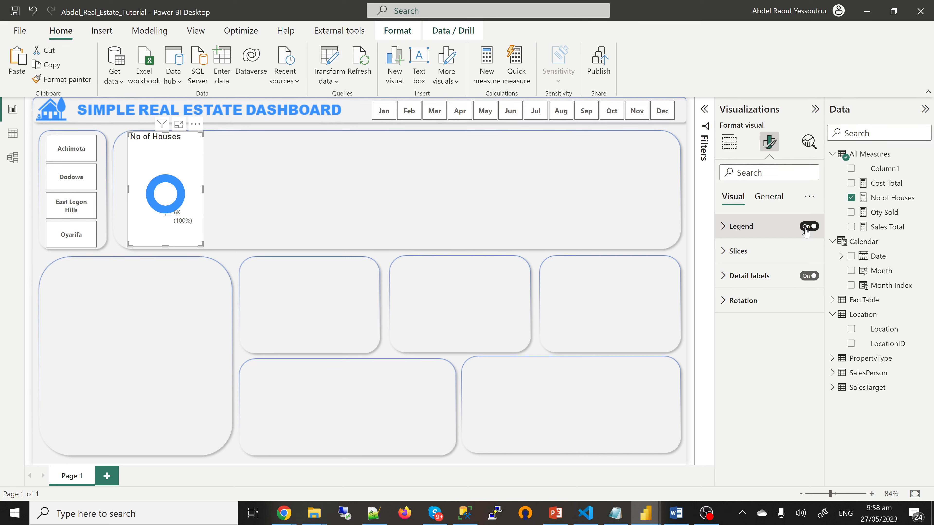
{"action": "left_click", "coordinate": [808, 276]}
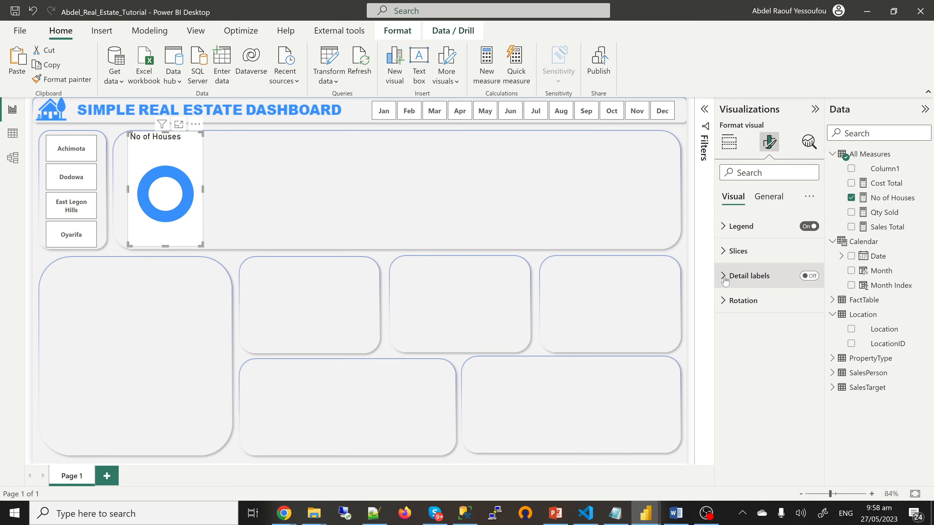
- Thin the donut chart's ring by setting the slices' inner radius to 80 %
{"action": "left_click", "coordinate": [723, 252]}
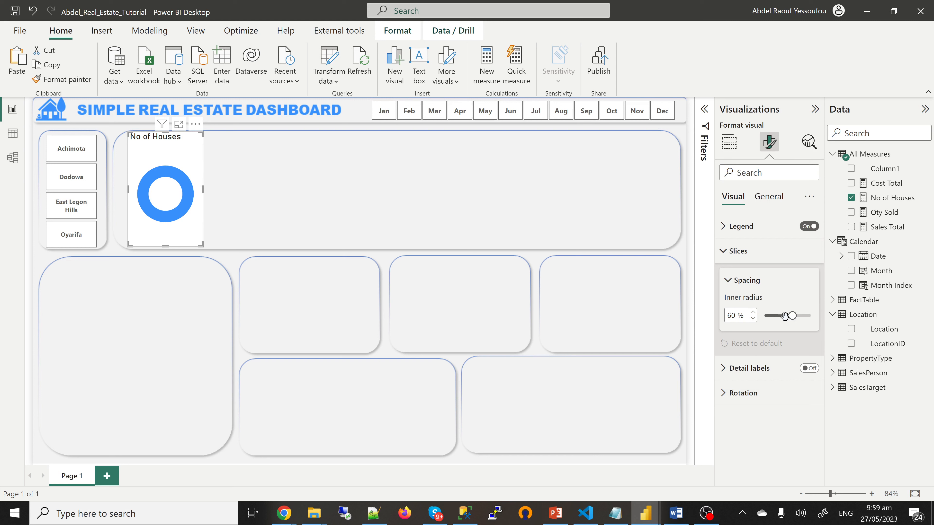
{"action": "left_click", "coordinate": [774, 316]}
{"action": "left_click_drag", "start_coordinate": [773, 317], "coordinate": [803, 318]}
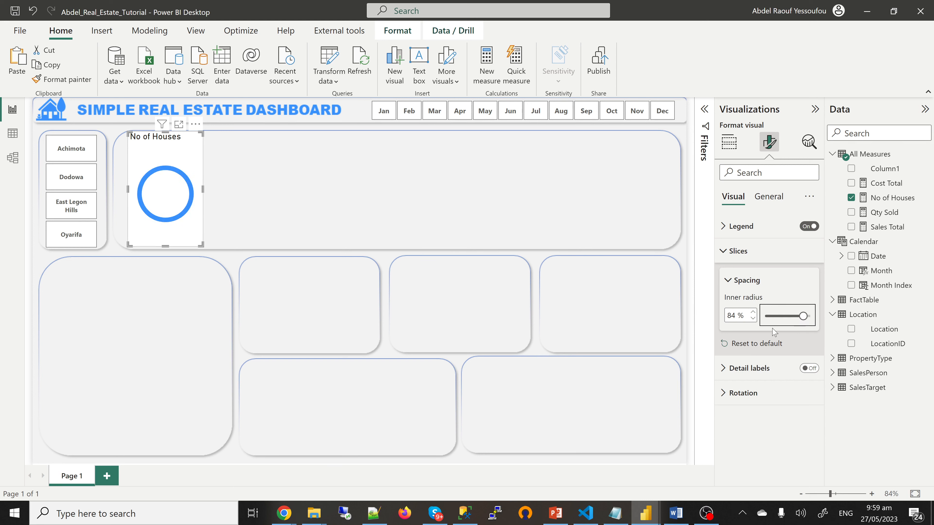
{"action": "double_click", "coordinate": [735, 316]}
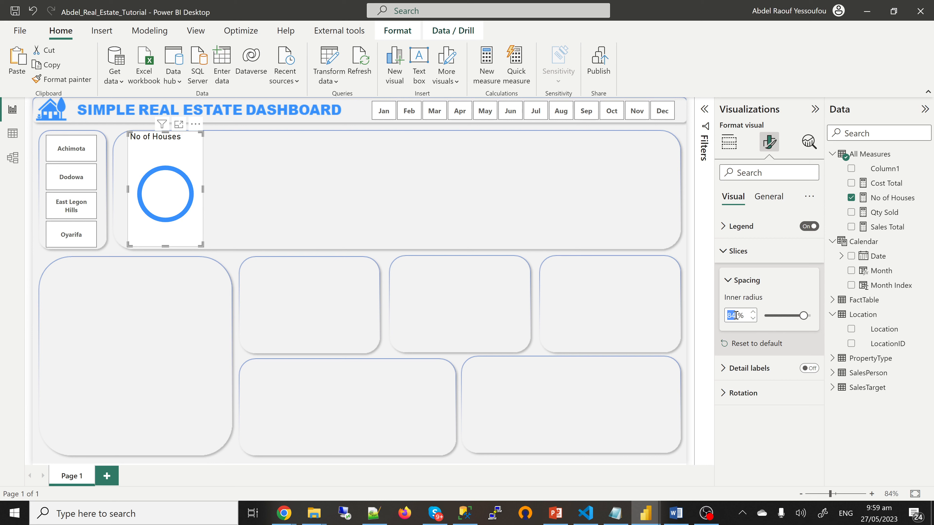
{"action": "key", "text": "BackSpace"}
{"action": "type", "text": "0"}
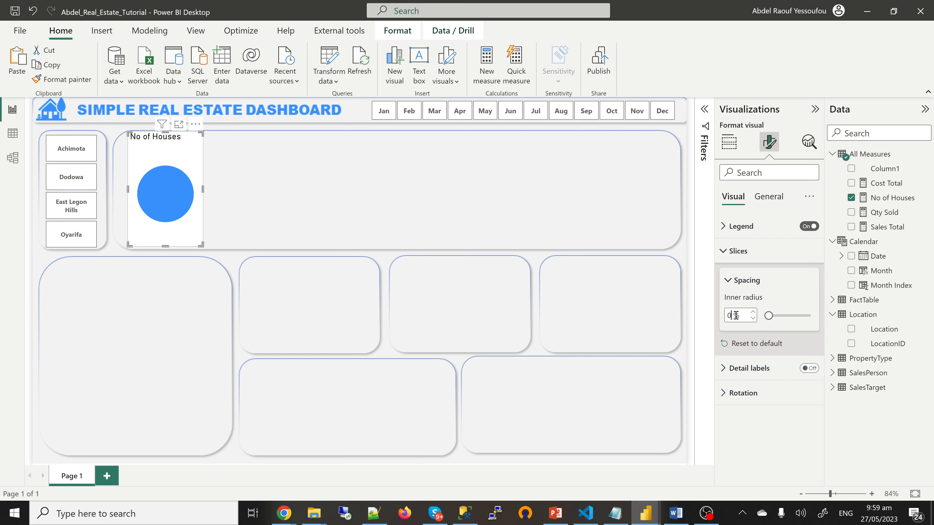
{"action": "double_click", "coordinate": [736, 316]}
{"action": "type", "text": "80"}
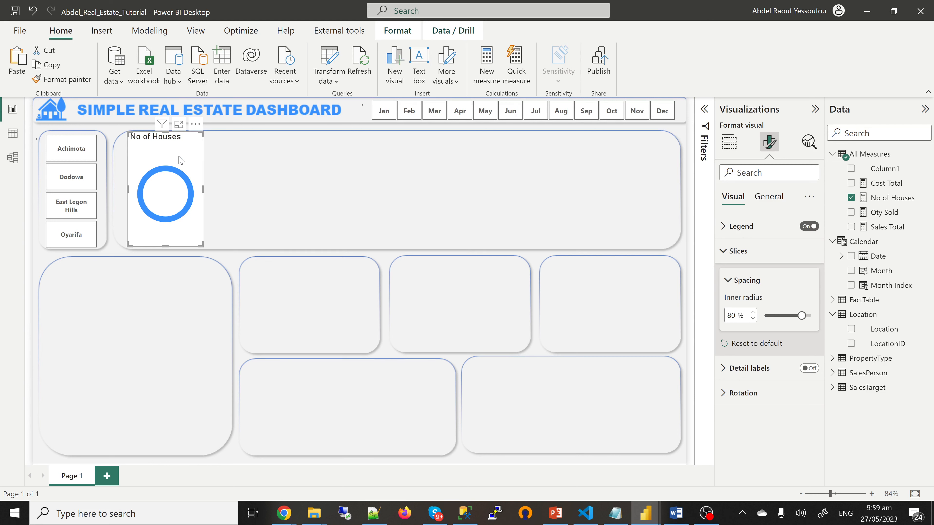
- Turn off the donut chart's title and its background
{"action": "left_click", "coordinate": [768, 196]}
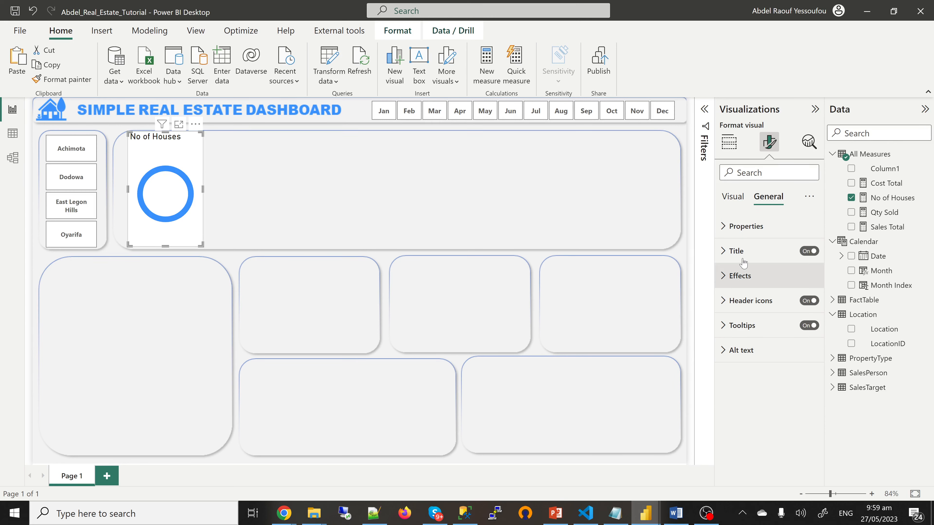
{"action": "left_click", "coordinate": [809, 251]}
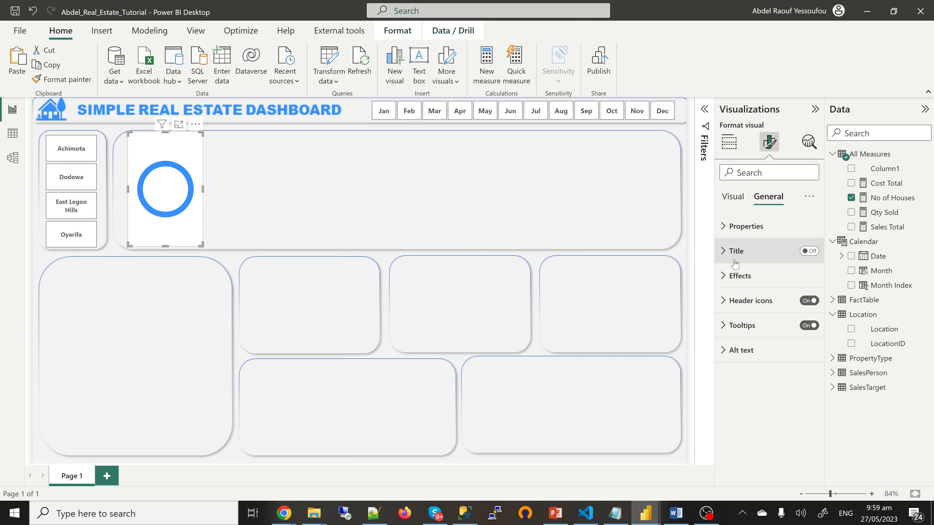
{"action": "left_click", "coordinate": [735, 276]}
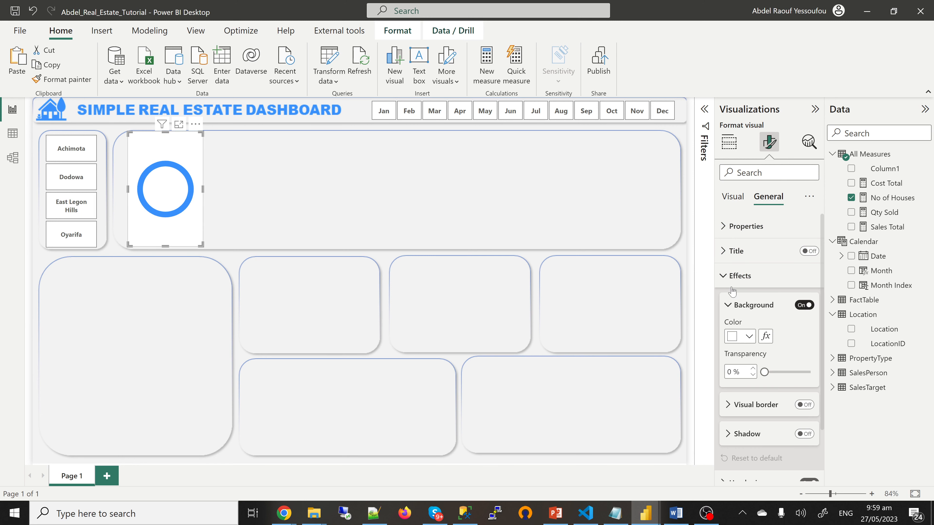
{"action": "left_click", "coordinate": [804, 305]}
{"action": "left_click", "coordinate": [734, 275]}
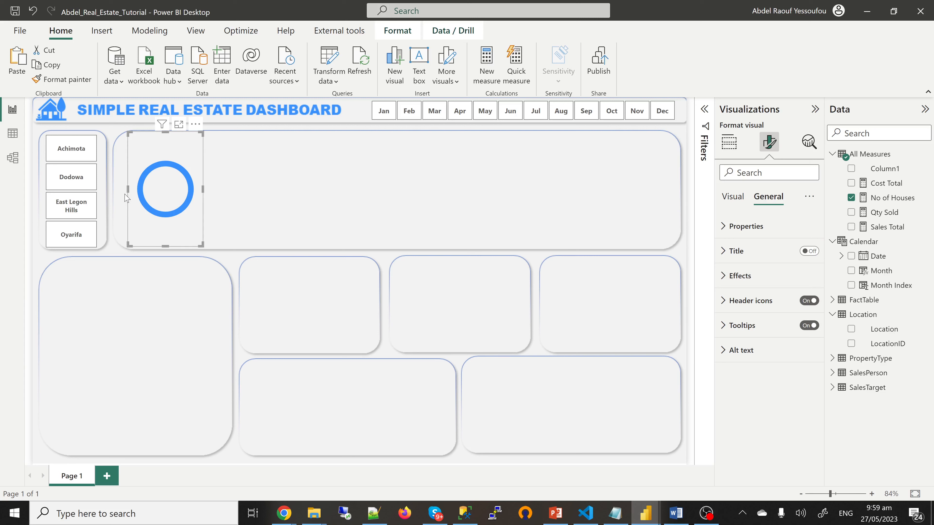
- Widen the donut chart on both sides so its ring grows to nearly fill the panel's height
{"action": "left_click_drag", "start_coordinate": [127, 188], "coordinate": [115, 189]}
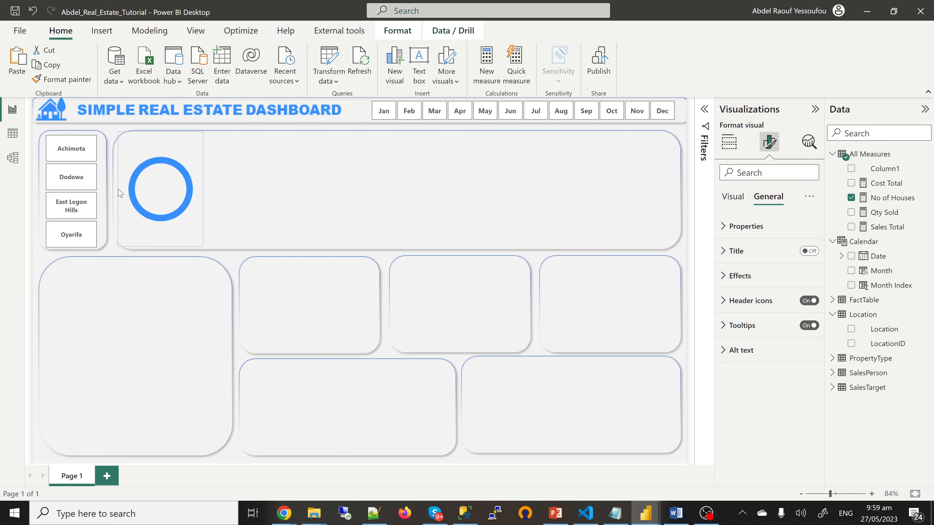
{"action": "left_click", "coordinate": [274, 193]}
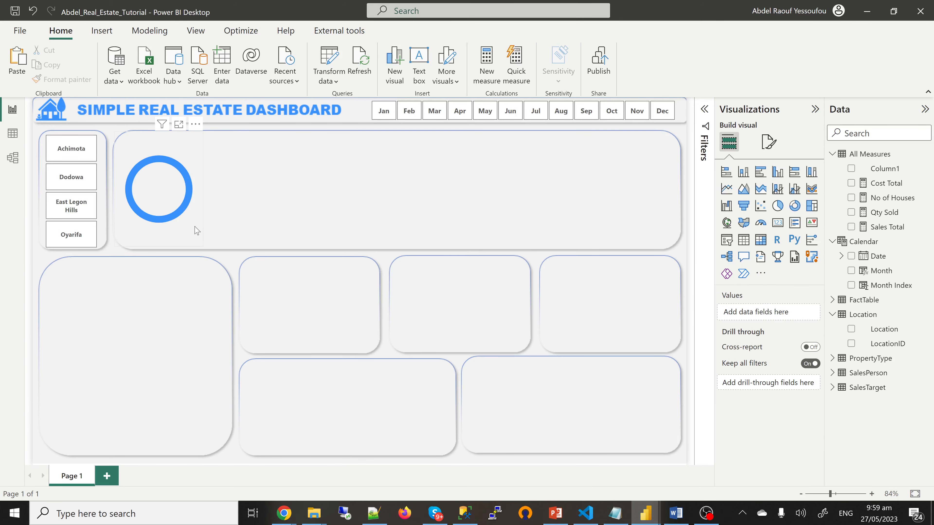
{"action": "left_click", "coordinate": [198, 199]}
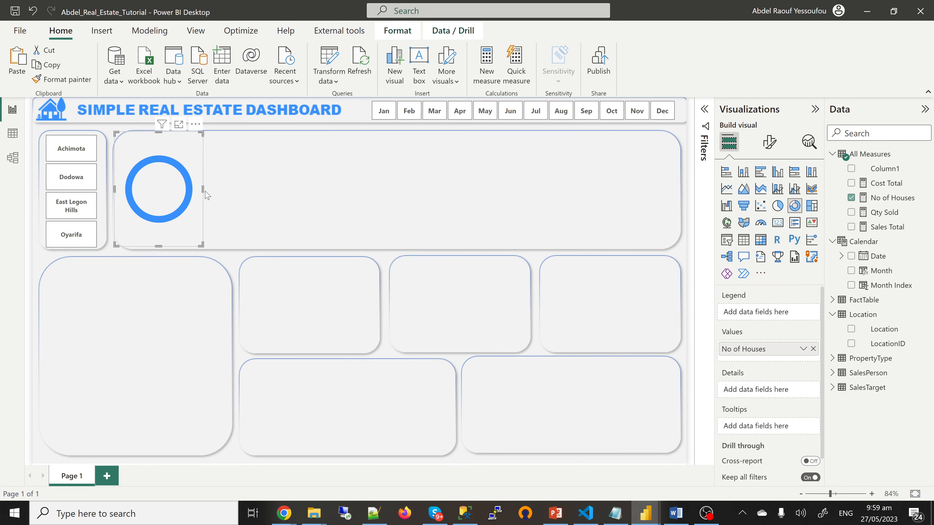
{"action": "left_click_drag", "start_coordinate": [202, 189], "coordinate": [232, 205]}
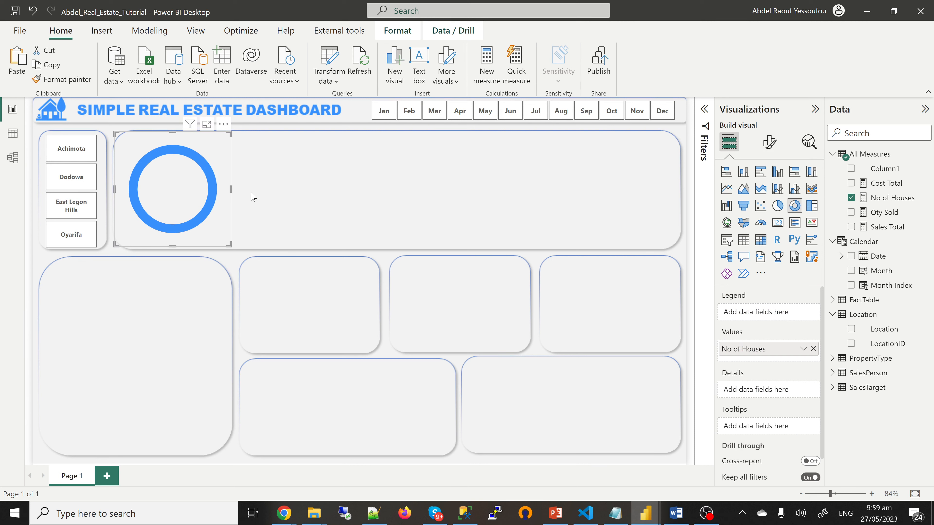
{"action": "left_click", "coordinate": [308, 193]}
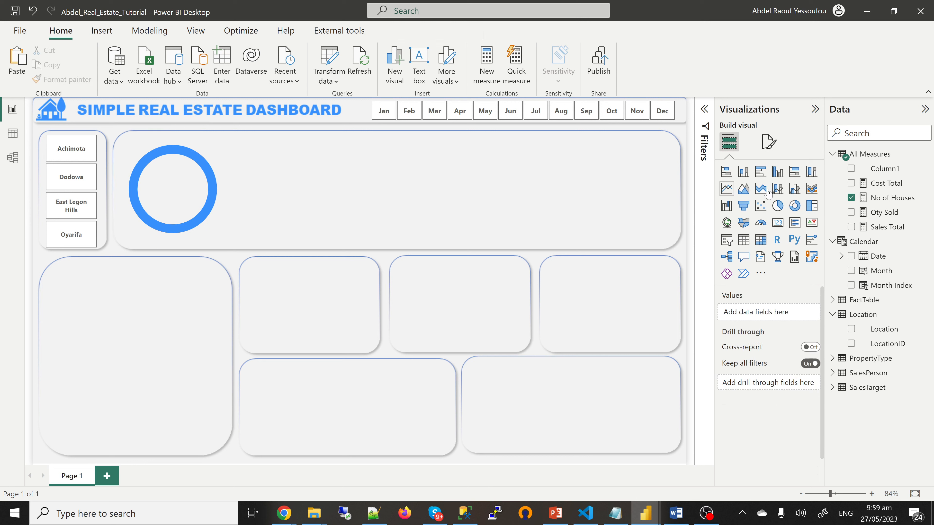
- Add a card visual showing the No of Houses measure, and check its callout value formatting options
{"action": "left_click", "coordinate": [779, 225]}
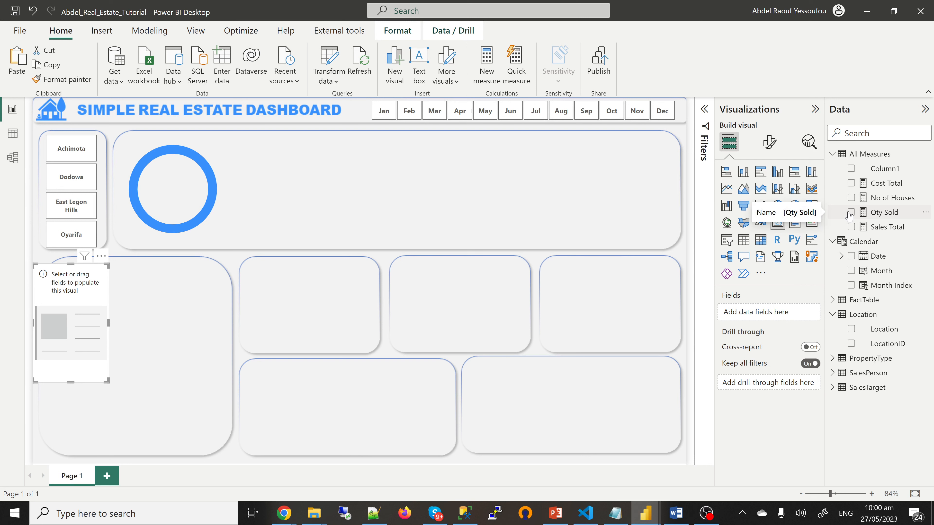
{"action": "left_click", "coordinate": [852, 199]}
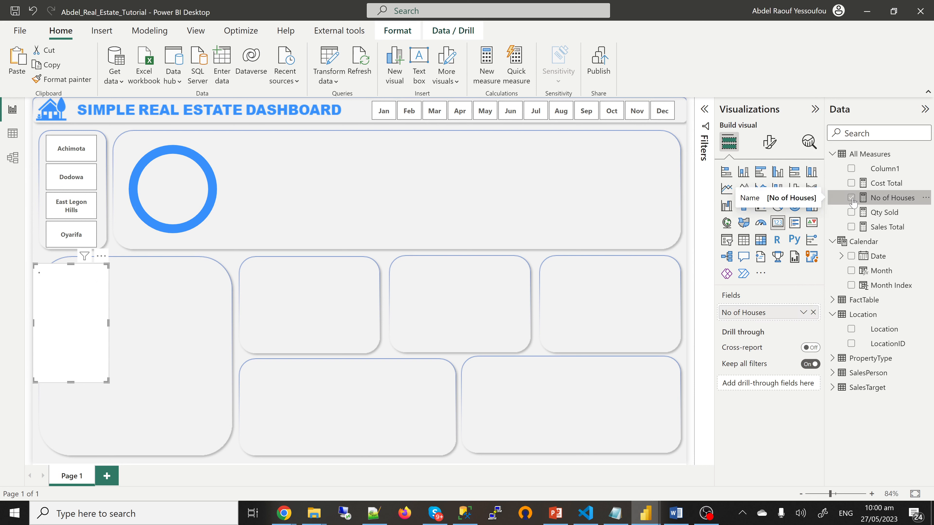
{"action": "left_click", "coordinate": [767, 145]}
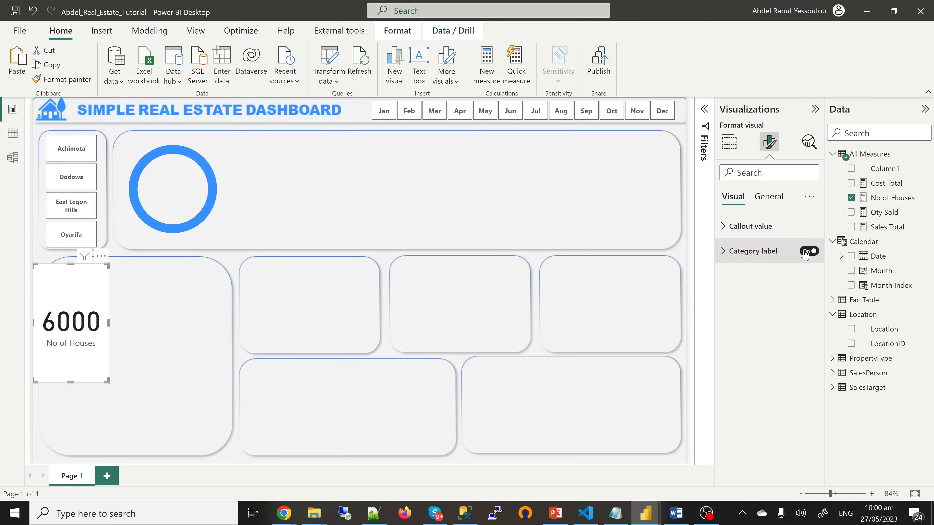
{"action": "left_click", "coordinate": [725, 228]}
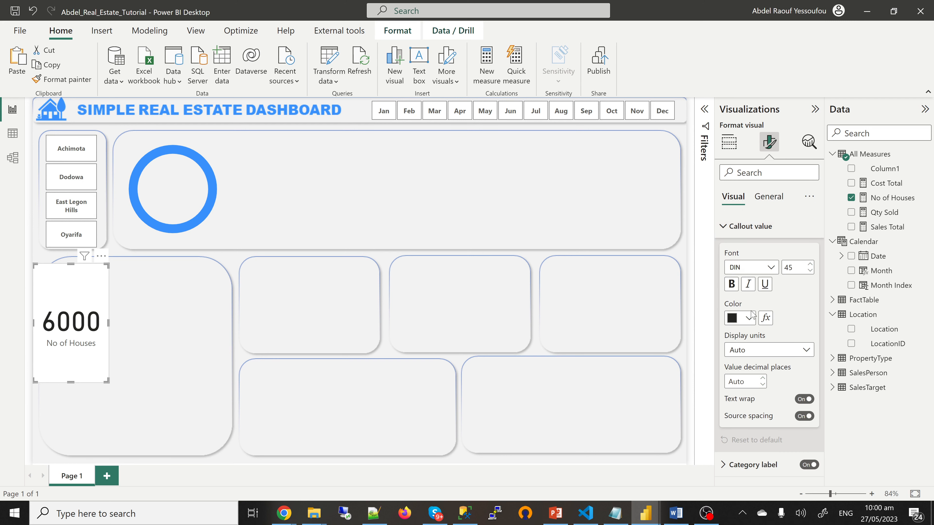
{"action": "left_click", "coordinate": [732, 228]}
- Turn off the card's background, then shrink the card and centre it inside the donut ring
{"action": "left_click", "coordinate": [768, 198]}
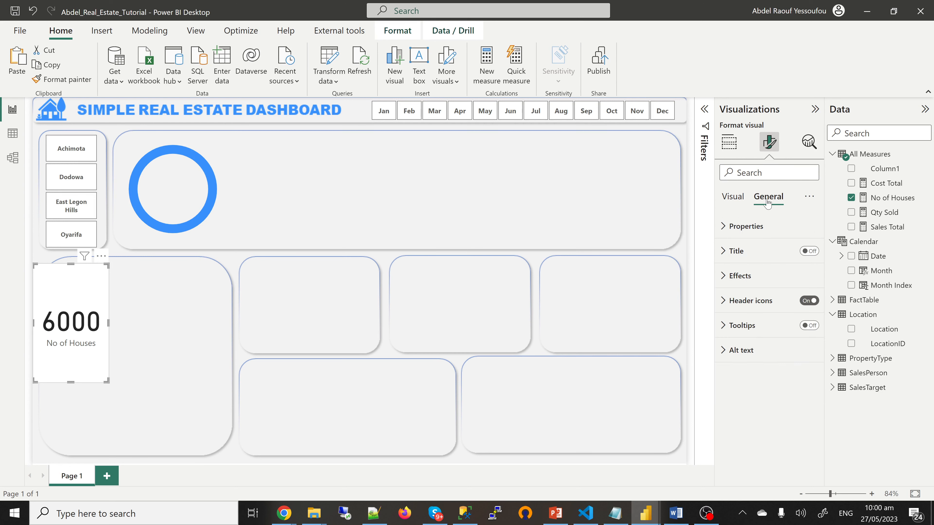
{"action": "left_click", "coordinate": [756, 282]}
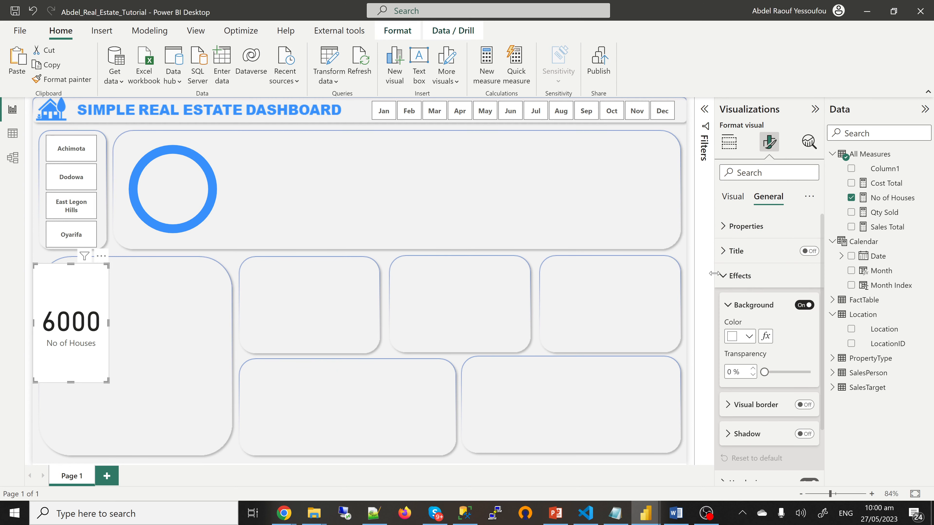
{"action": "left_click", "coordinate": [723, 279]}
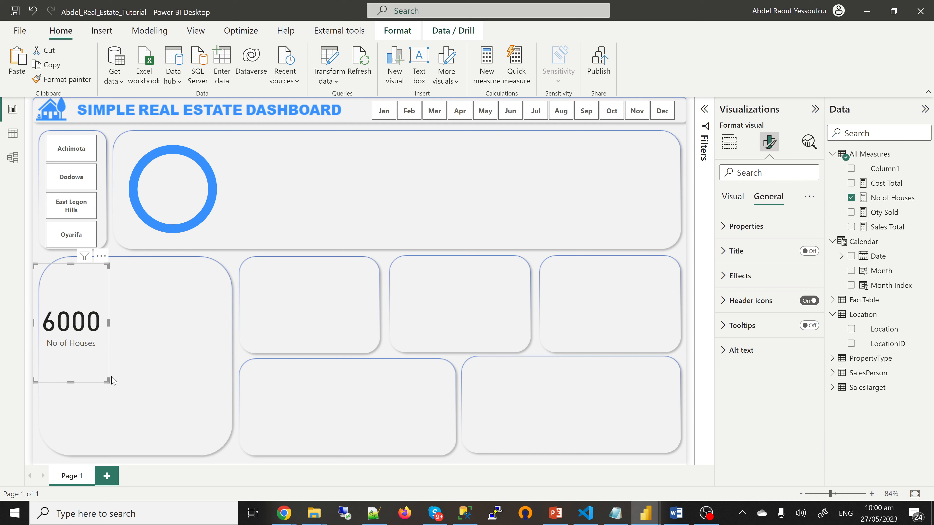
{"action": "left_click_drag", "start_coordinate": [105, 381], "coordinate": [197, 207]}
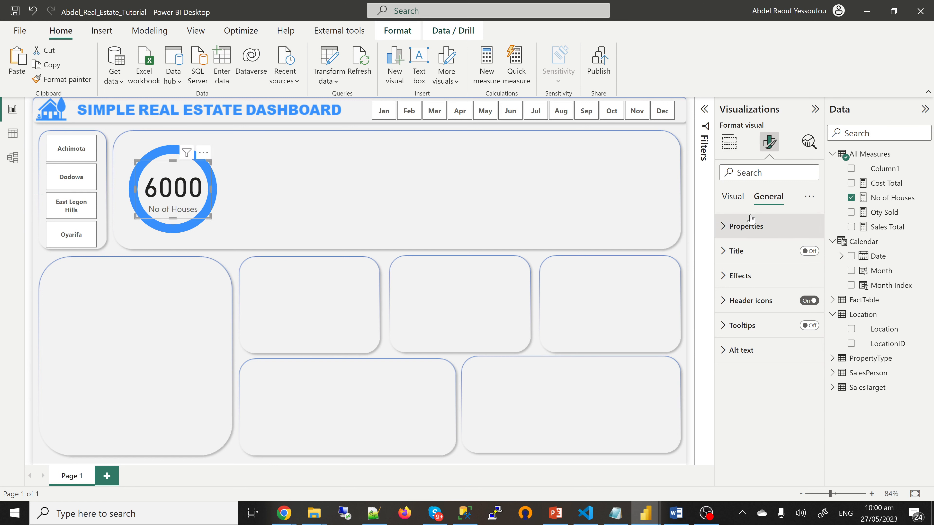
- Set the card's callout value font to Arial Black at size 25, and deselect the card
{"action": "left_click", "coordinate": [735, 201]}
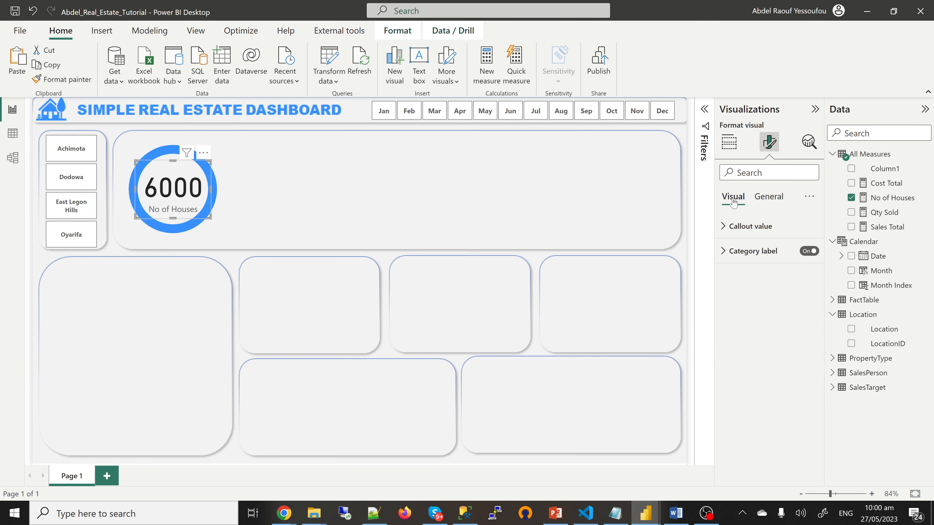
{"action": "left_click", "coordinate": [741, 229]}
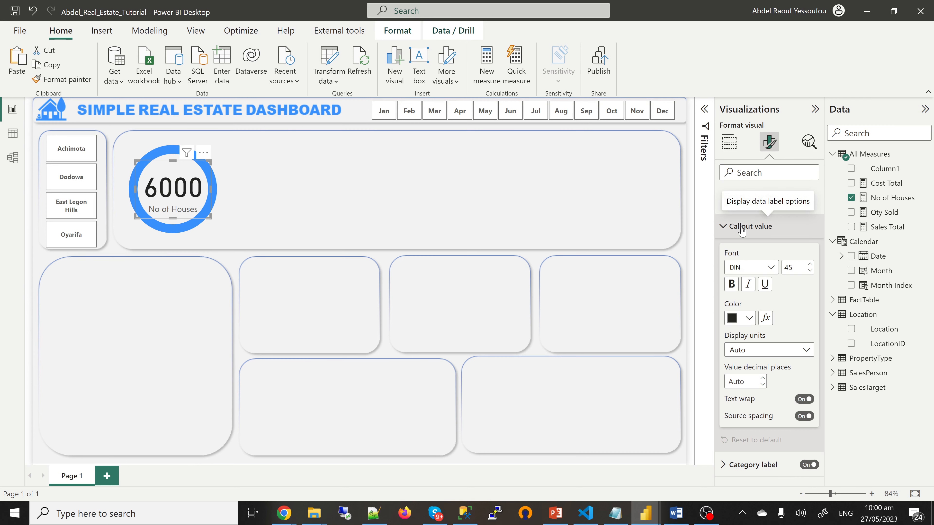
{"action": "left_click", "coordinate": [774, 271]}
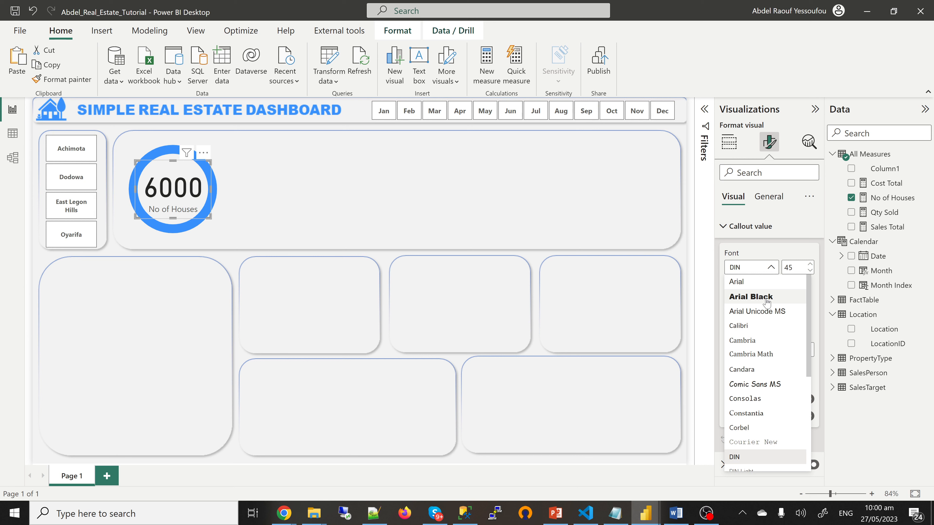
{"action": "left_click", "coordinate": [751, 296]}
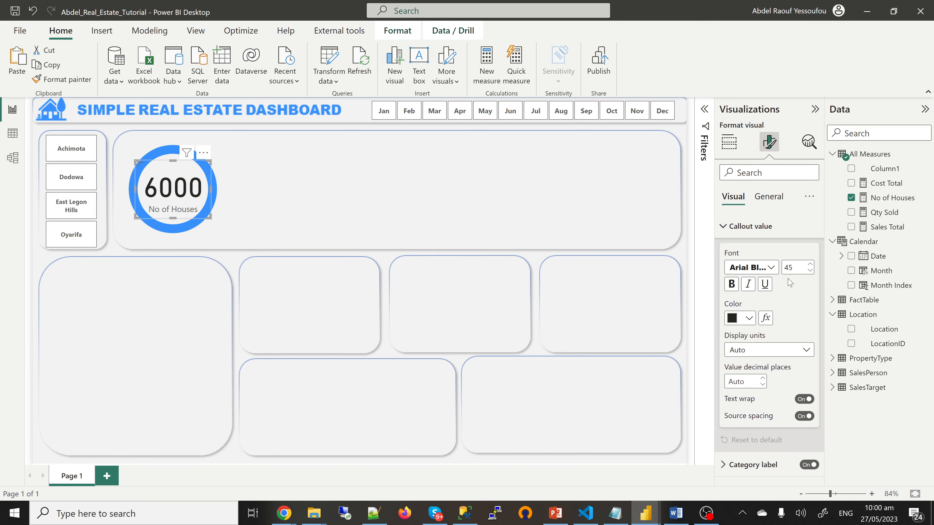
{"action": "left_click_drag", "start_coordinate": [795, 264], "coordinate": [784, 271]}
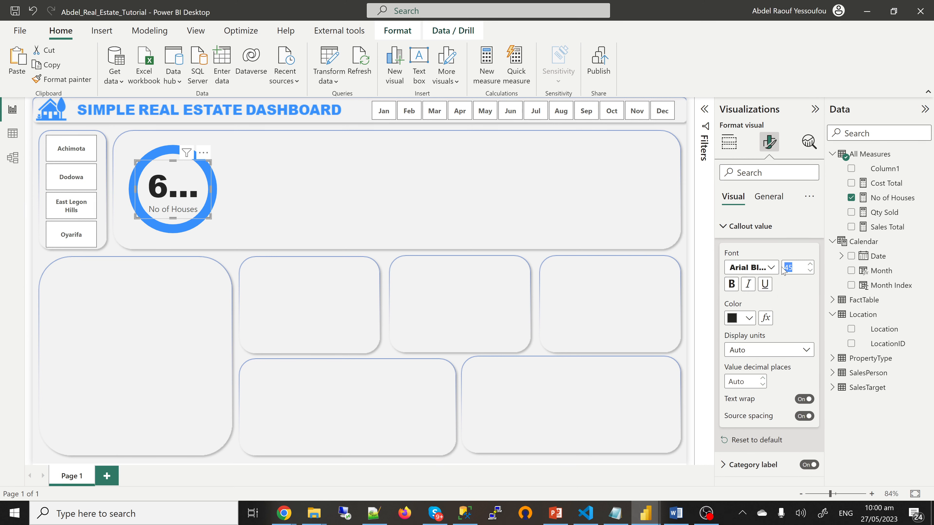
{"action": "type", "text": "25"}
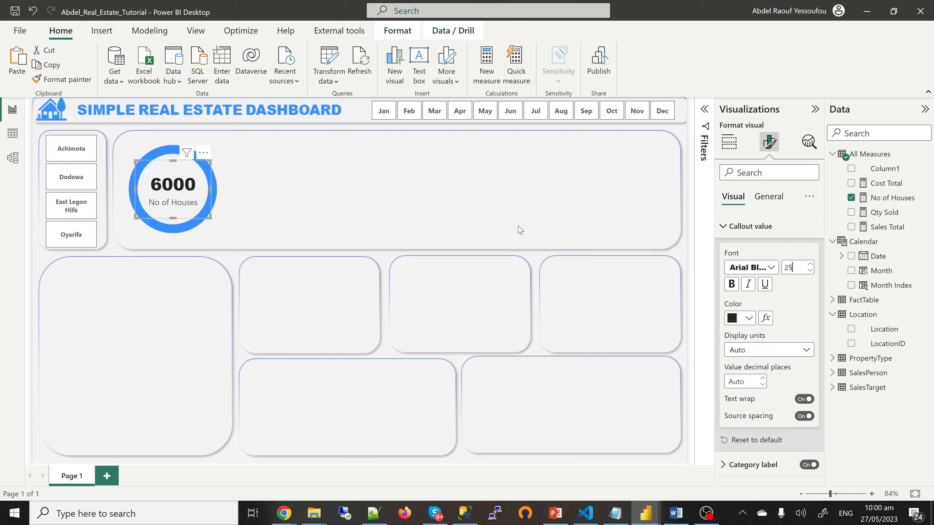
{"action": "left_click", "coordinate": [250, 200]}
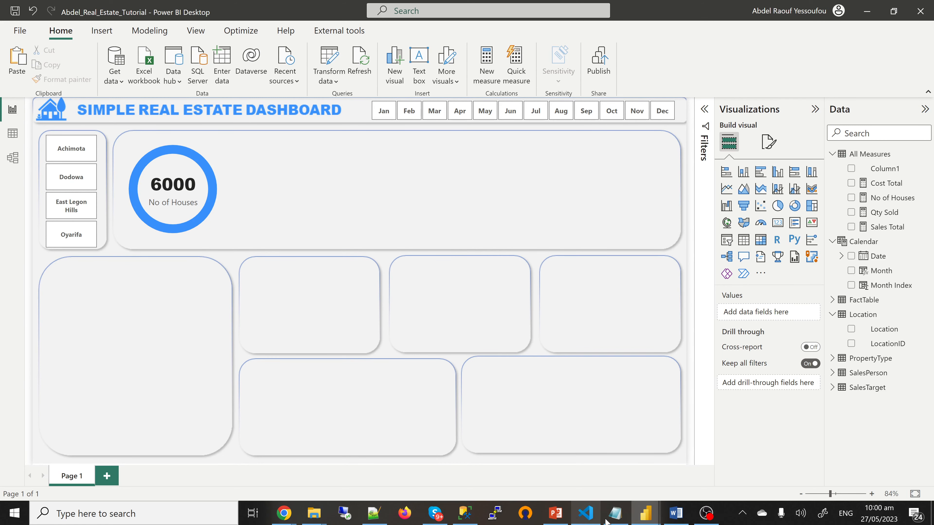
- Switch to the finished reference report and examine its row of KPI rings
{"action": "mouse_move", "coordinate": [647, 519]}
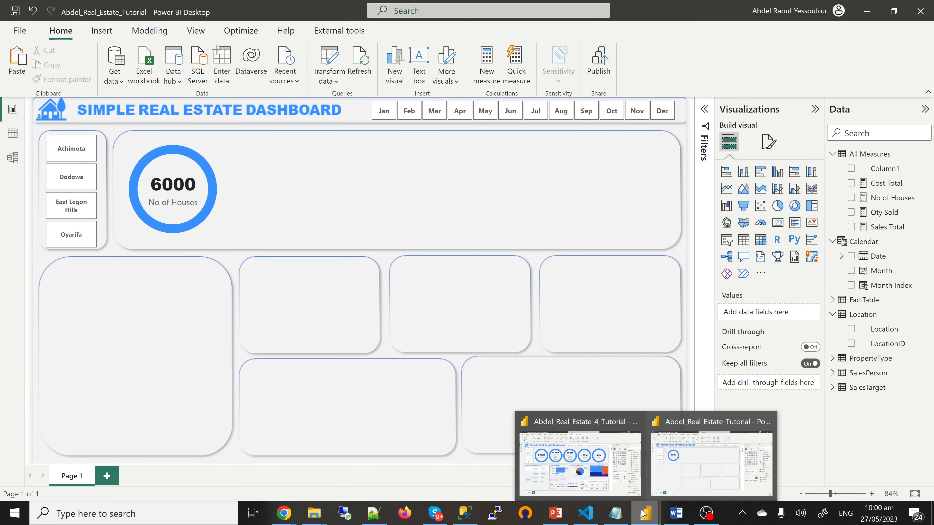
{"action": "left_click", "coordinate": [579, 481]}
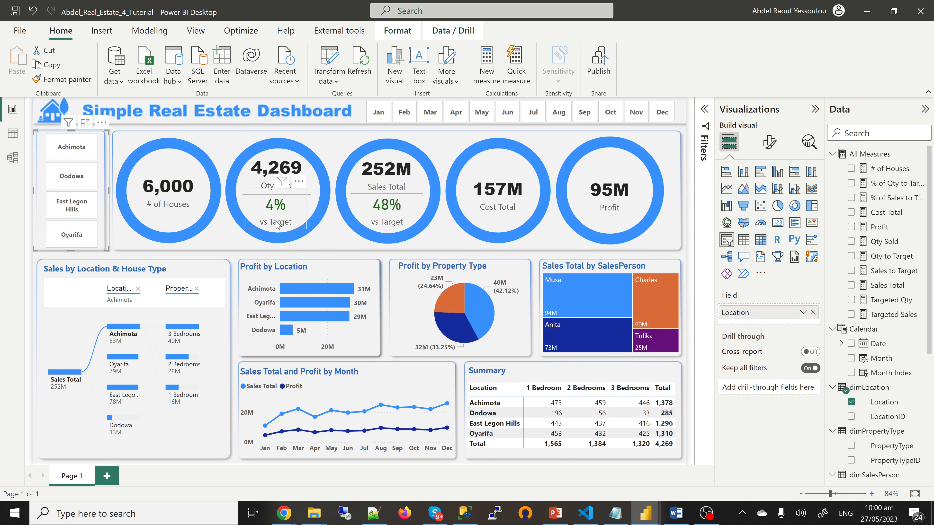
- Filter the finished reference report to Jan to check its KPI rings, and return to the report being built
{"action": "left_click", "coordinate": [382, 116]}
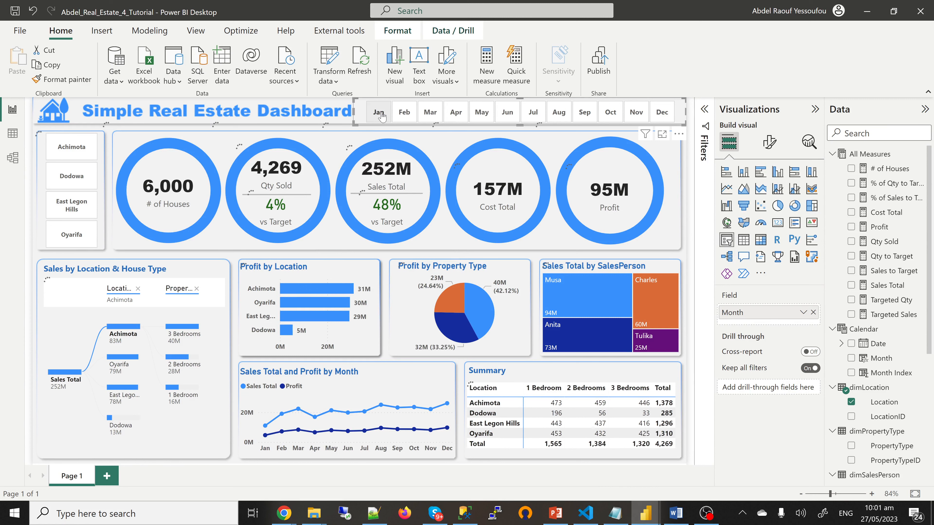
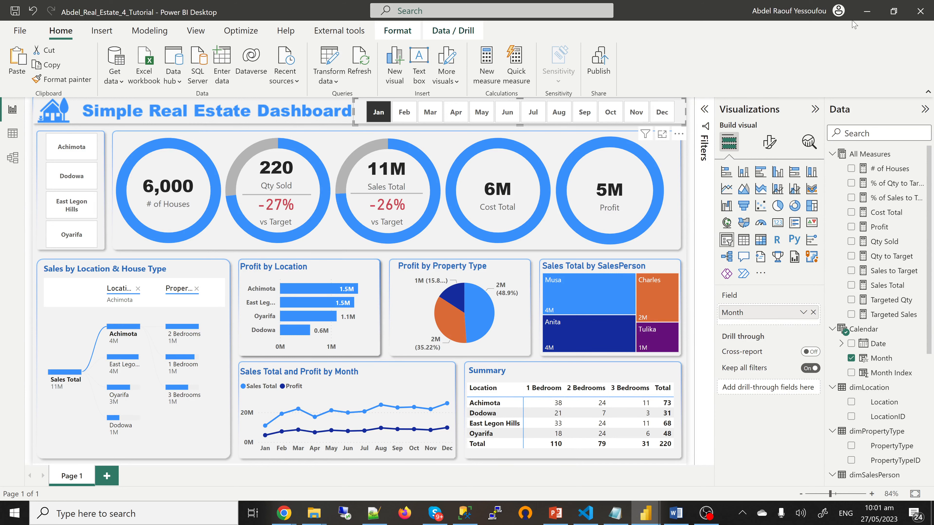
{"action": "left_click", "coordinate": [867, 11]}
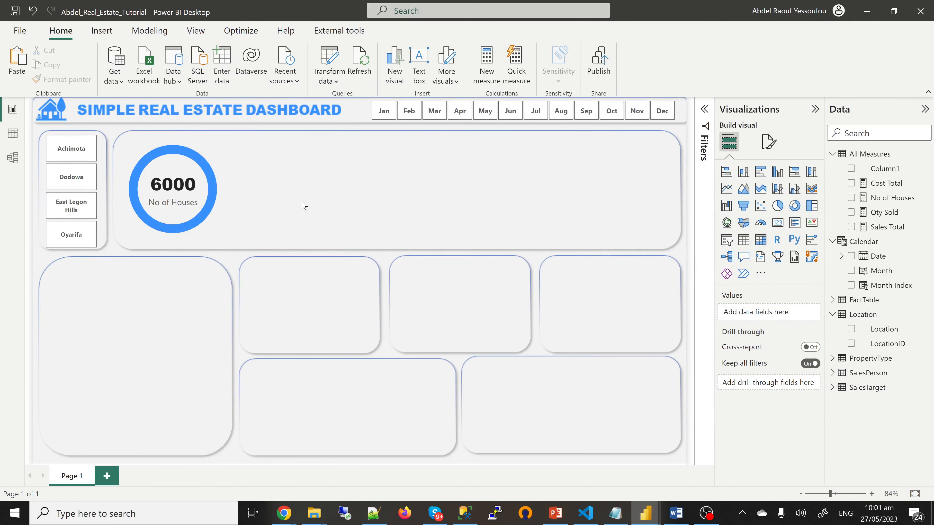
- Duplicate the No of Houses donut ring and place the copy beside the original, aligned on the same horizontal centre line
{"action": "left_click", "coordinate": [217, 234]}
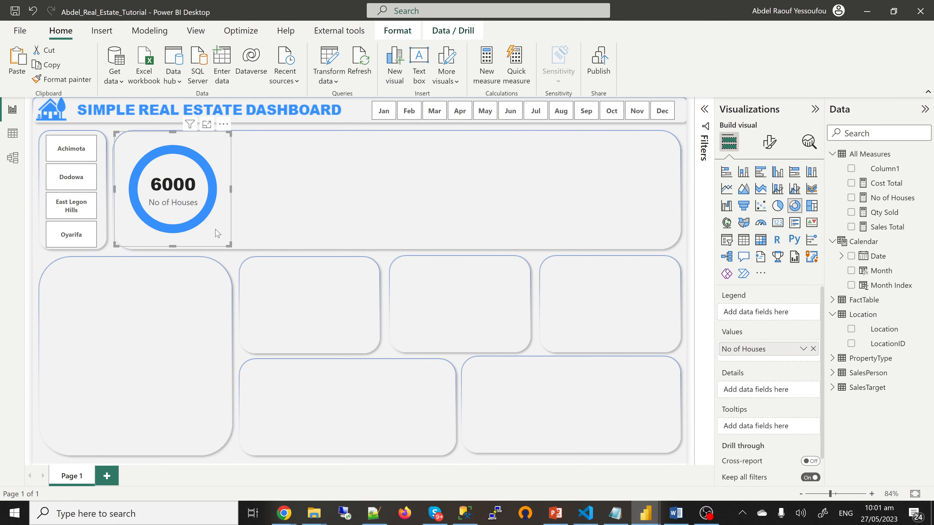
{"action": "left_click", "coordinate": [318, 203]}
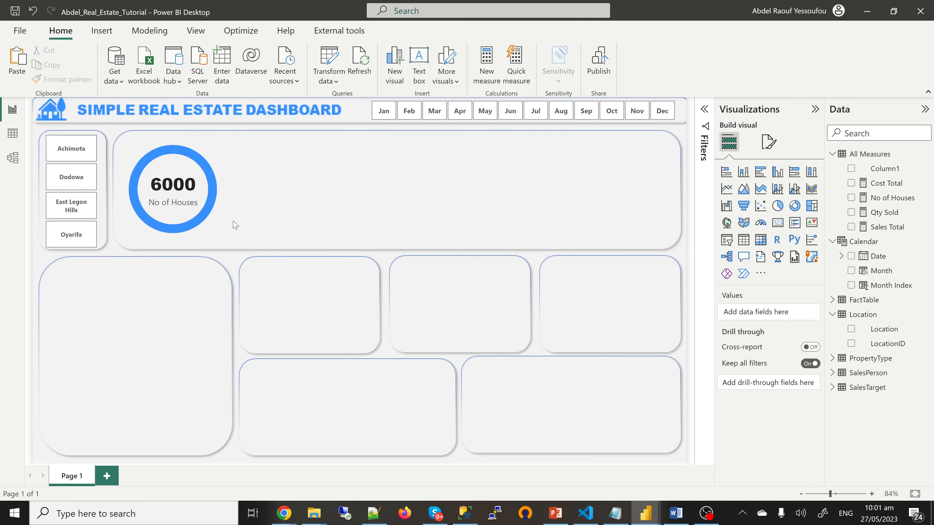
{"action": "left_click", "coordinate": [226, 232]}
{"action": "key", "text": "ctrl+c"}
{"action": "key", "text": "ctrl+v"}
{"action": "left_click_drag", "start_coordinate": [230, 239], "coordinate": [326, 235]}
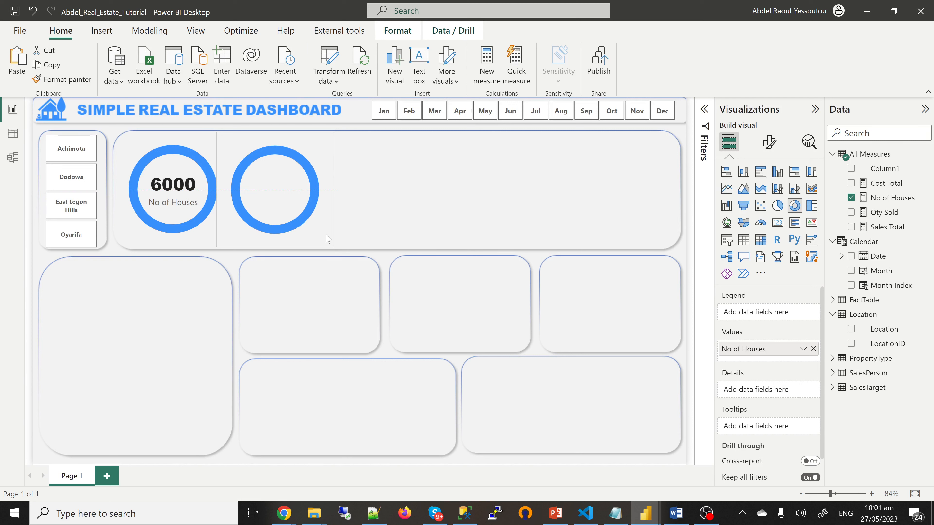
{"action": "left_click_drag", "start_coordinate": [326, 235], "coordinate": [326, 235]}
{"action": "left_click", "coordinate": [393, 224]}
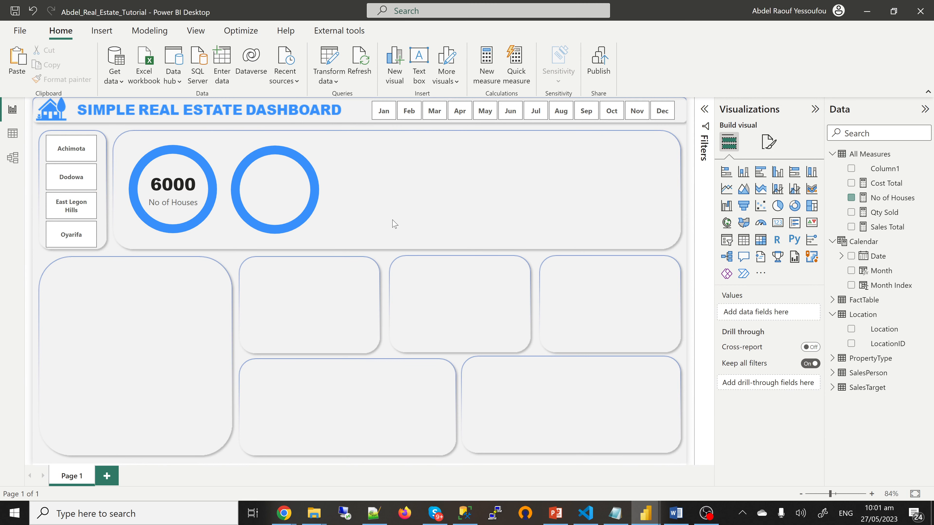
- Add three more copies of the donut ring and place them in line along the KPI panel, making five rings
{"action": "key", "text": "ctrl+v"}
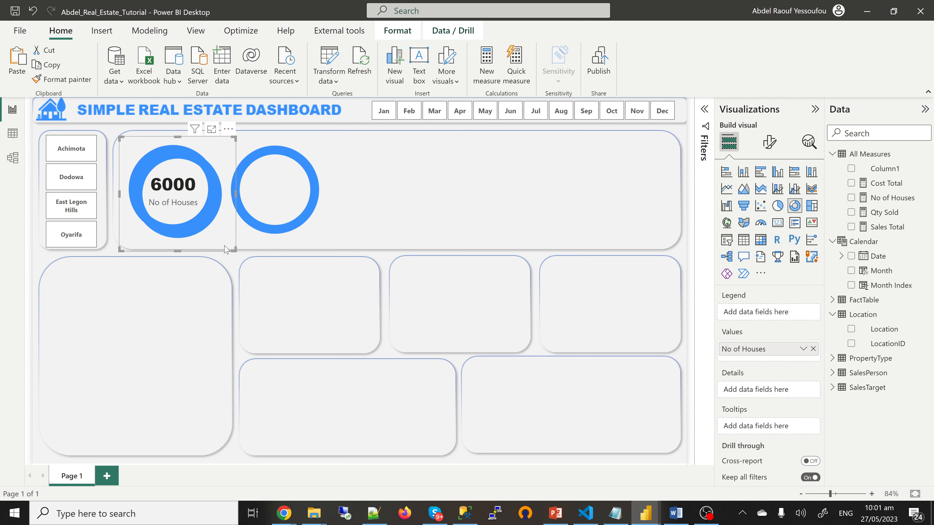
{"action": "left_click_drag", "start_coordinate": [225, 250], "coordinate": [427, 246]}
{"action": "left_click", "coordinate": [501, 215]}
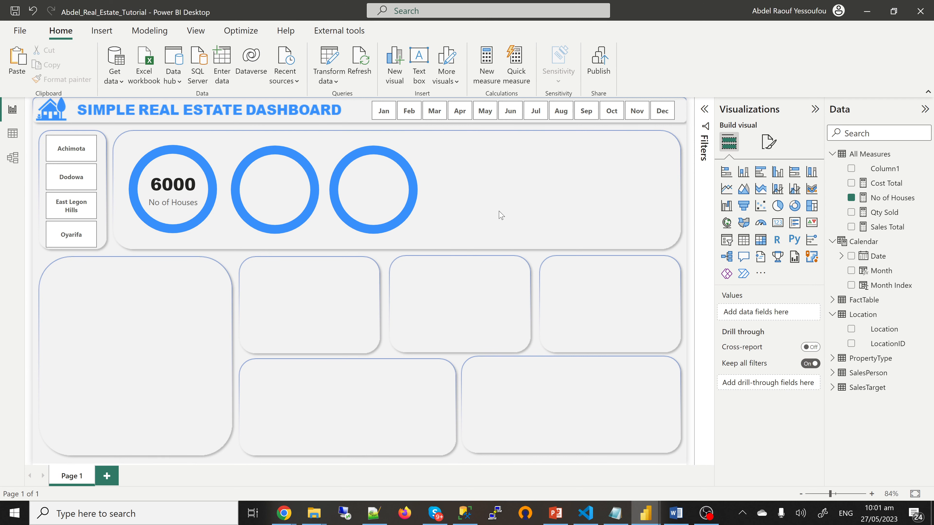
{"action": "key", "text": "ctrl+v"}
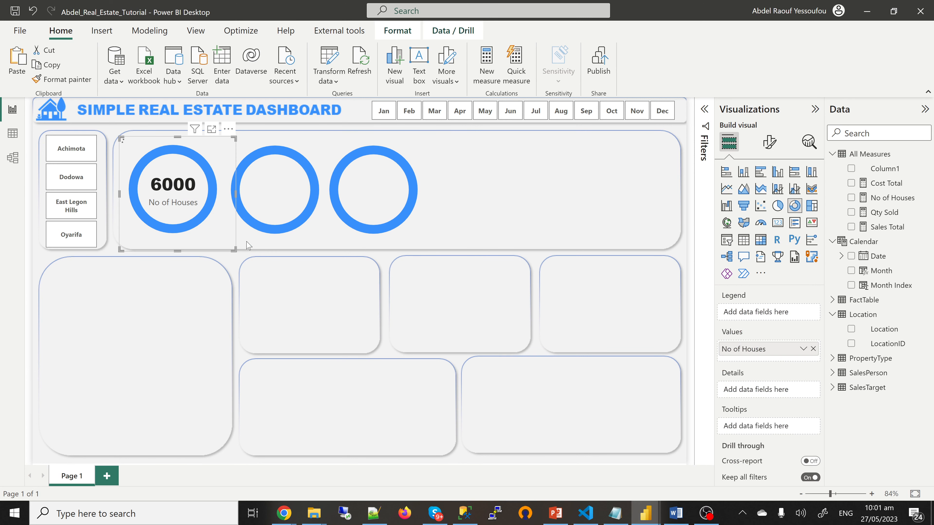
{"action": "left_click_drag", "start_coordinate": [233, 251], "coordinate": [524, 238]}
{"action": "key", "text": "ctrl+v"}
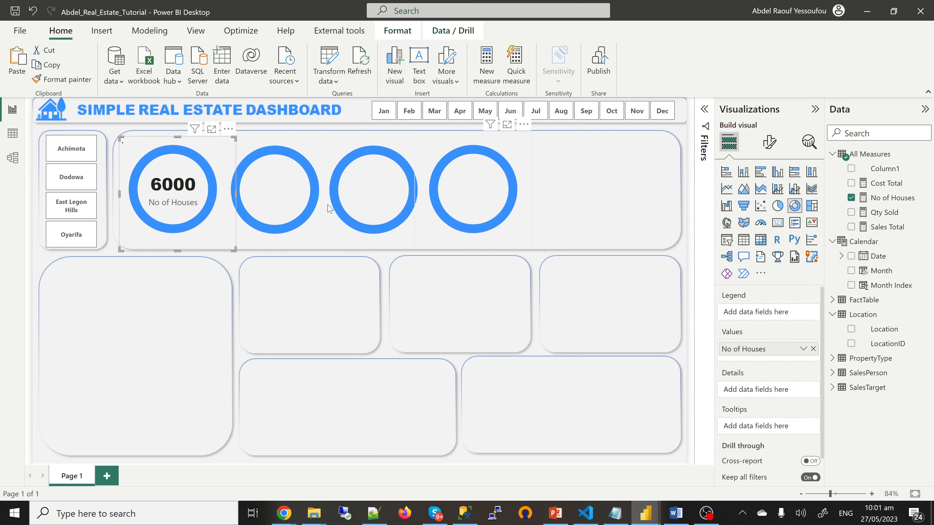
{"action": "left_click_drag", "start_coordinate": [231, 240], "coordinate": [658, 237]}
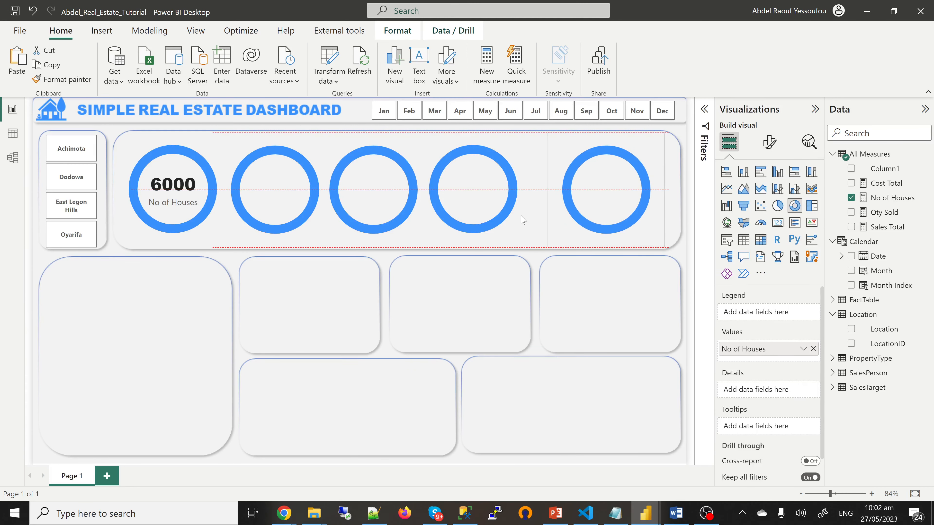
{"action": "left_click", "coordinate": [513, 226]}
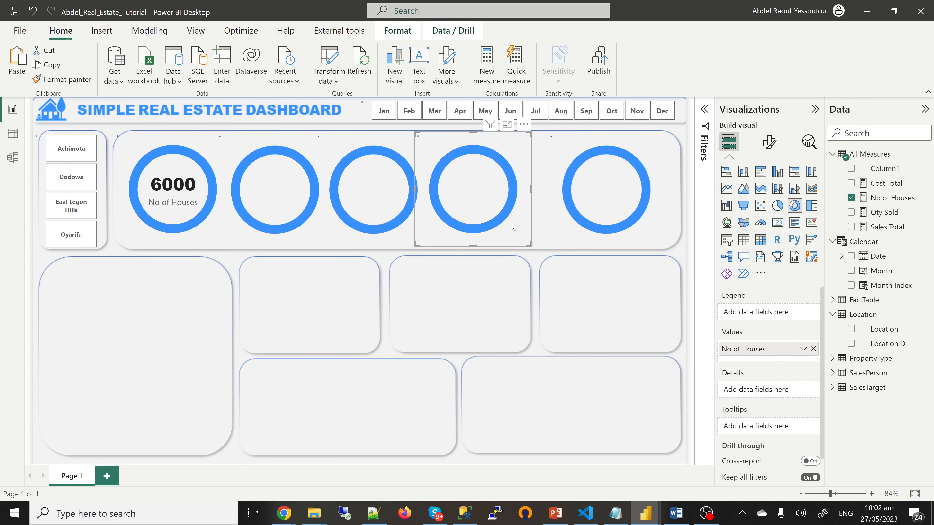
{"action": "left_click", "coordinate": [328, 245]}
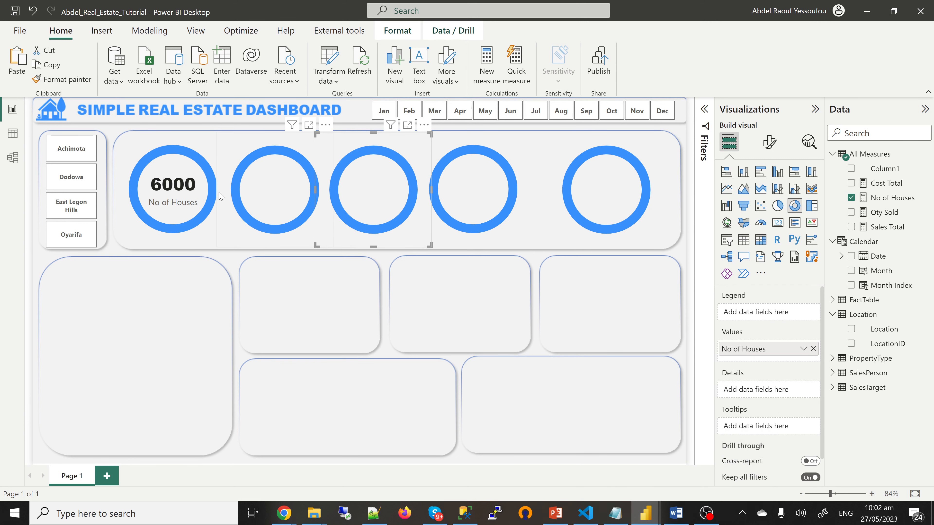
- Duplicate the No of Houses card and place the copy in the upper part of the second ring
{"action": "left_click", "coordinate": [179, 196]}
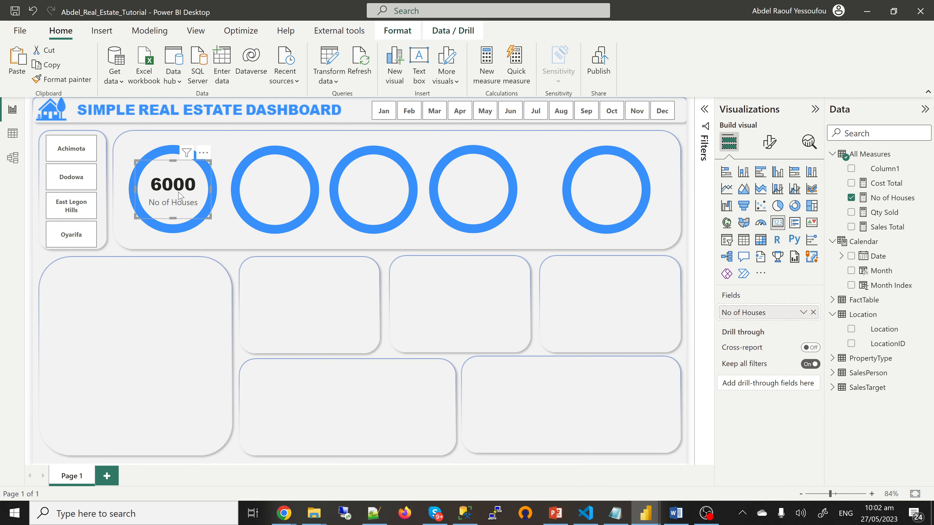
{"action": "left_click", "coordinate": [315, 302]}
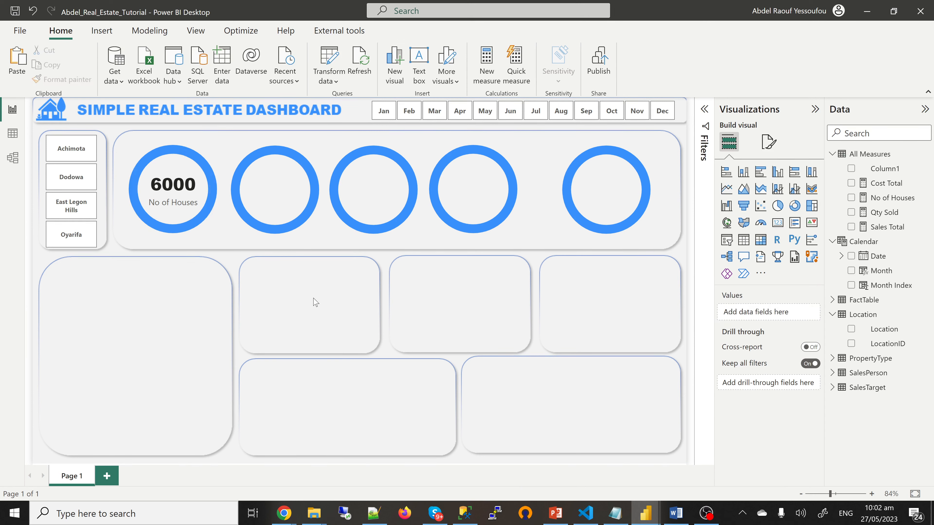
{"action": "left_click", "coordinate": [183, 201]}
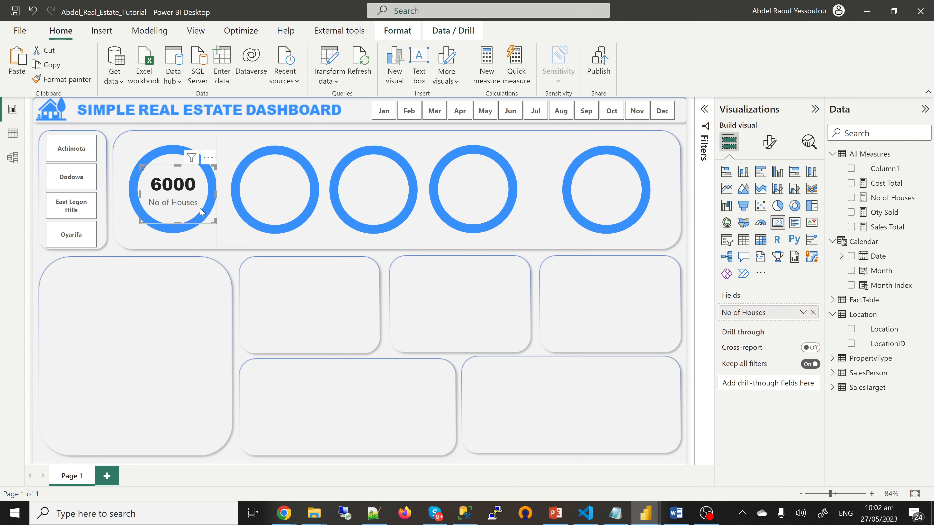
{"action": "key", "text": "ctrl+c"}
{"action": "key", "text": "ctrl+v"}
{"action": "left_click_drag", "start_coordinate": [206, 218], "coordinate": [301, 194]}
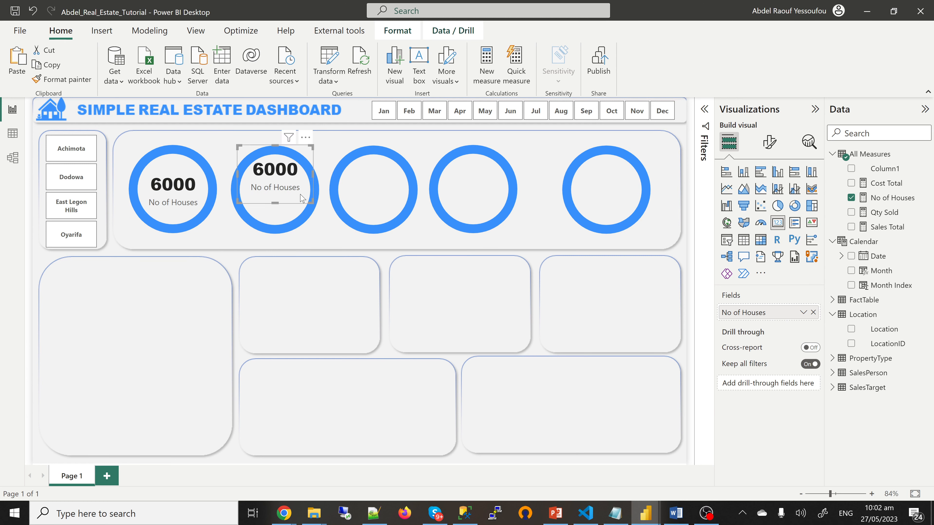
- Replace No of Houses with Qty Sold in the second ring's card, and slightly reduce the card's height
{"action": "left_click", "coordinate": [851, 199]}
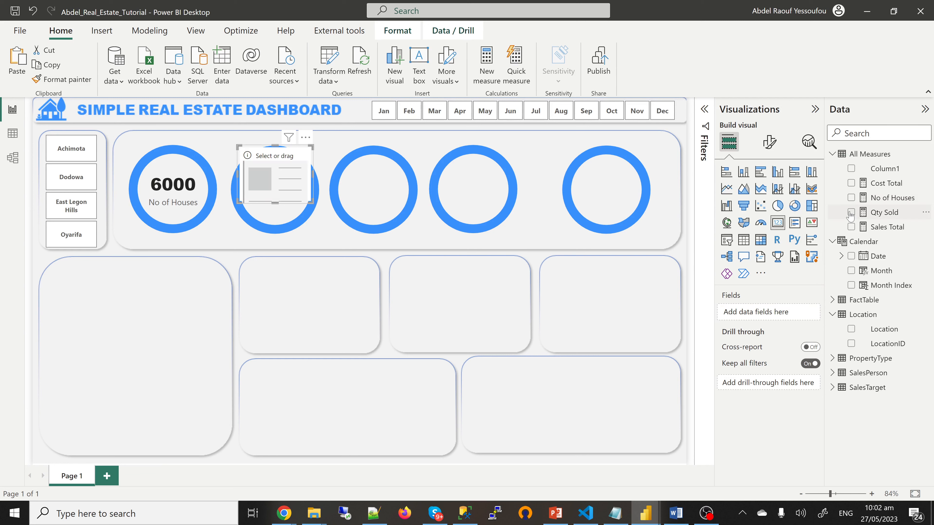
{"action": "left_click", "coordinate": [851, 213]}
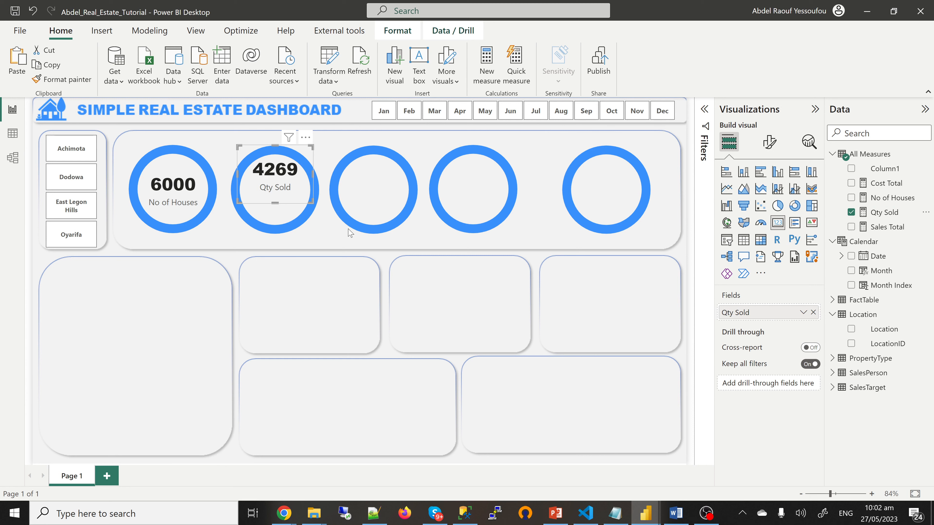
{"action": "left_click_drag", "start_coordinate": [274, 202], "coordinate": [273, 200]}
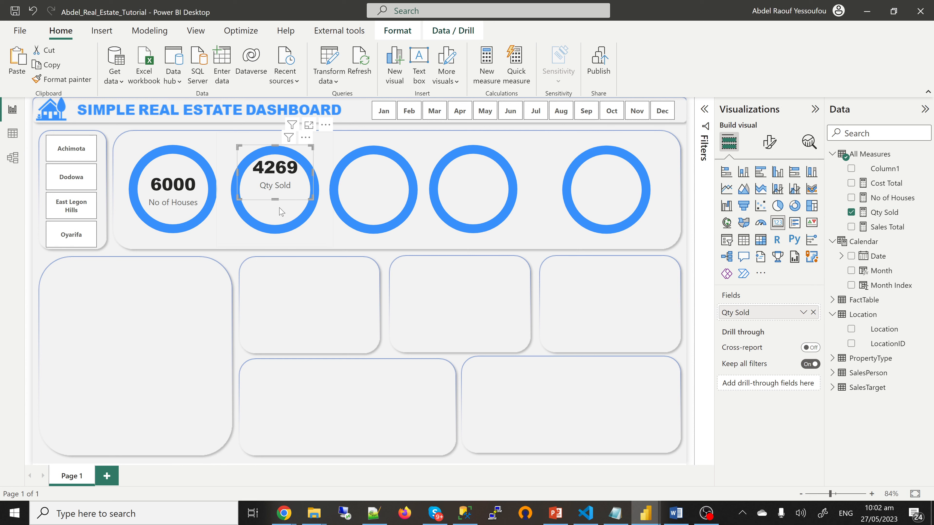
{"action": "left_click", "coordinate": [282, 212]}
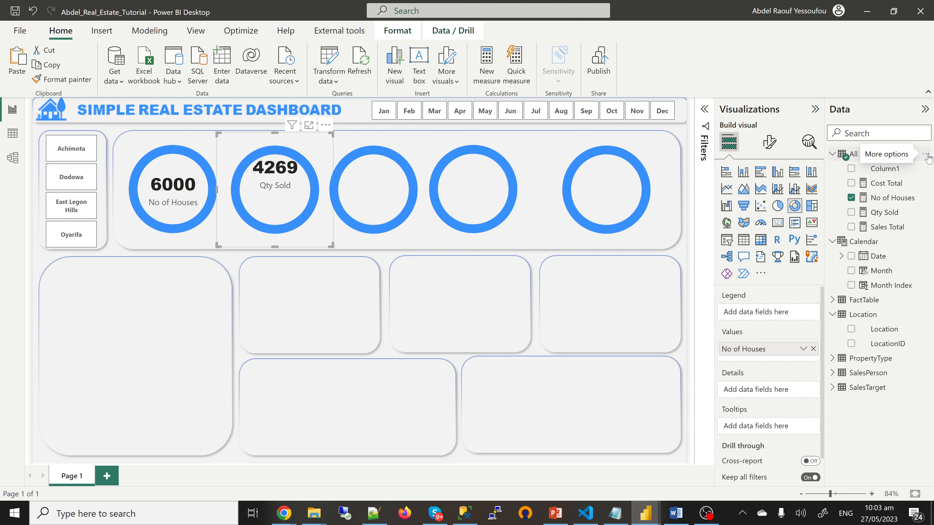
- Add a new measure to the All Measures table and name it Qty to Target
{"action": "left_click", "coordinate": [927, 156]}
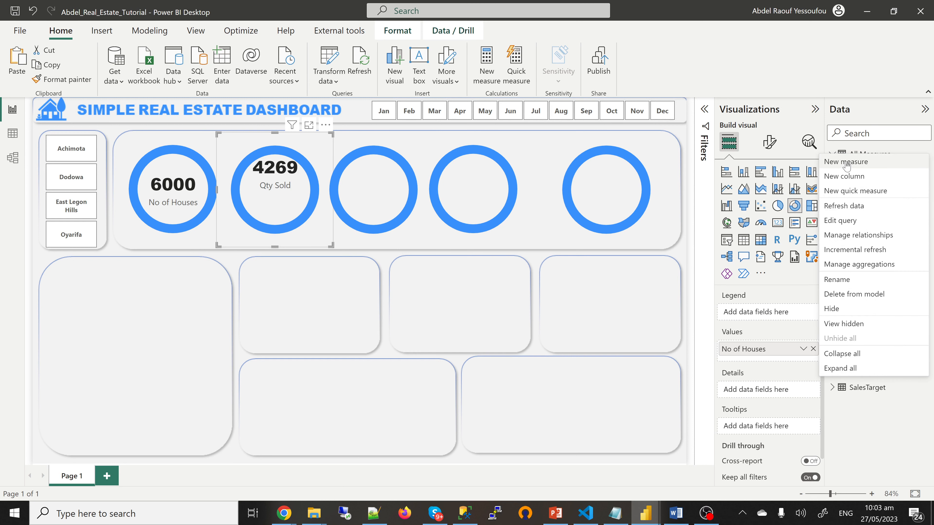
{"action": "left_click", "coordinate": [847, 165]}
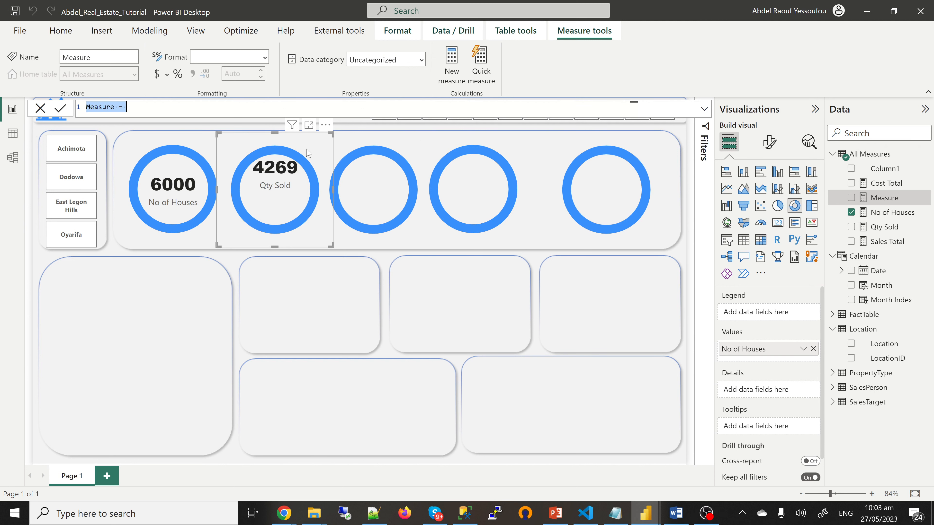
{"action": "type", "text": "Qty to Target"}
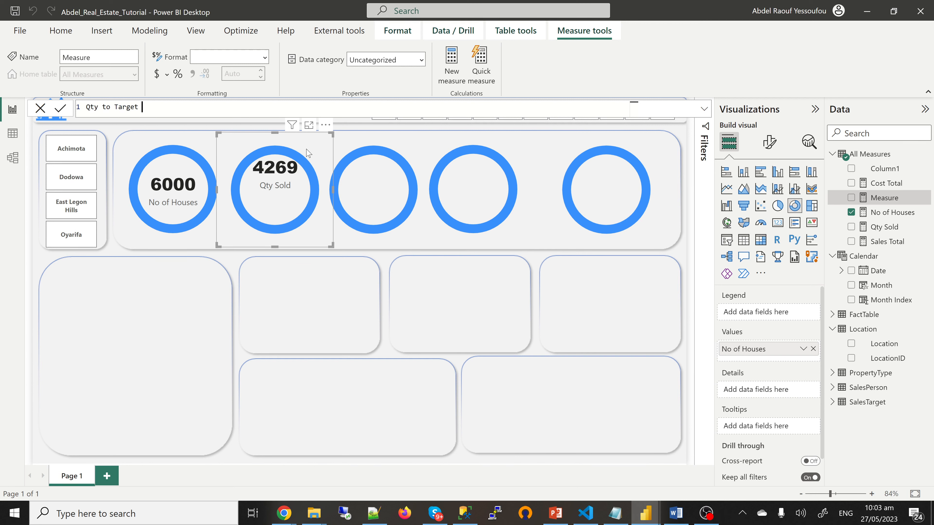
{"action": "type", "text": " ="}
{"action": "key", "text": "shift+Return"}
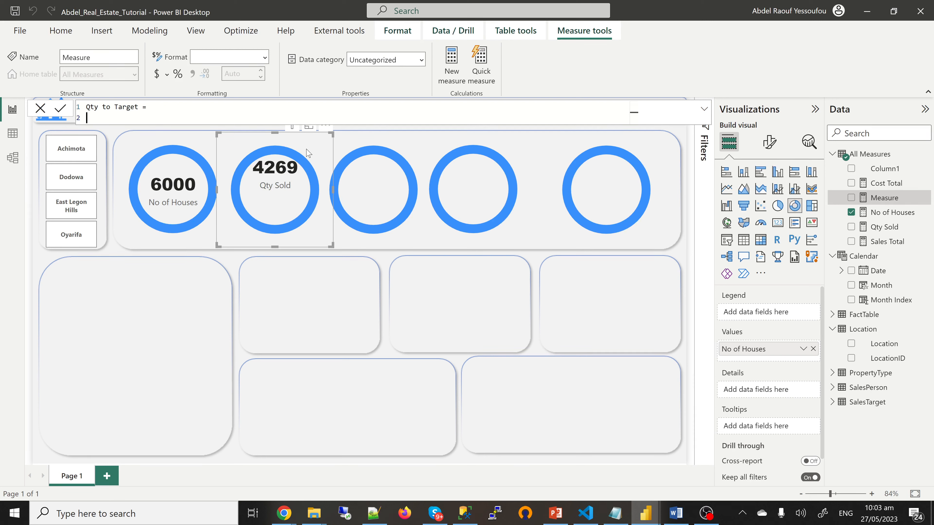
- Define the Qty to Target formula with a variable myDiff = 0 that is returned, and commit the measure
{"action": "key", "text": "Tab"}
{"action": "type", "text": "va"}
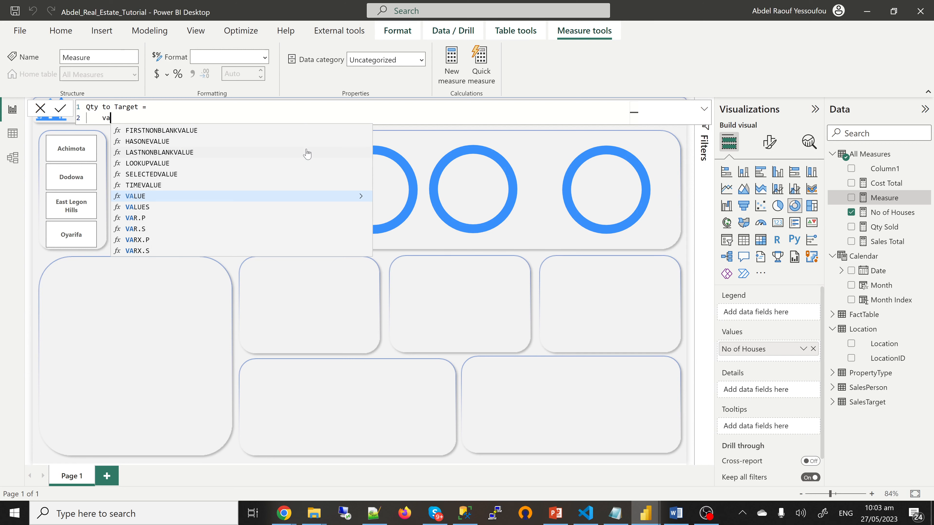
{"action": "type", "text": "r myDiff "}
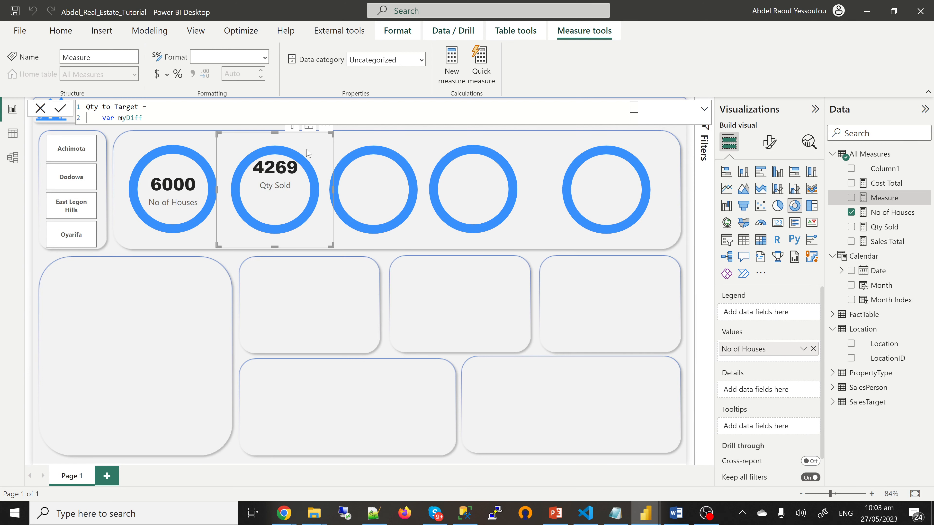
{"action": "type", "text": "="}
{"action": "type", "text": "0"}
{"action": "key", "text": "shift+Return"}
{"action": "type", "text": "retu"}
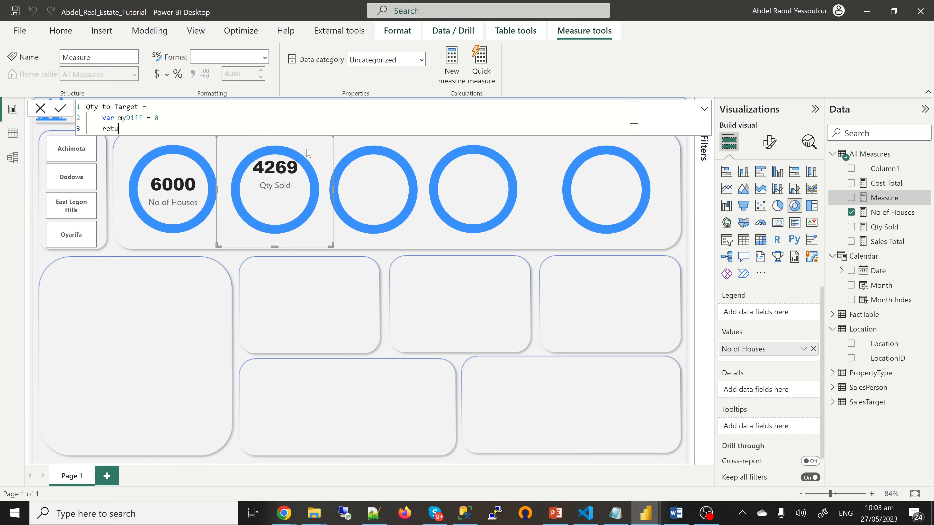
{"action": "type", "text": "rn myDiff"}
{"action": "key", "text": "Return"}
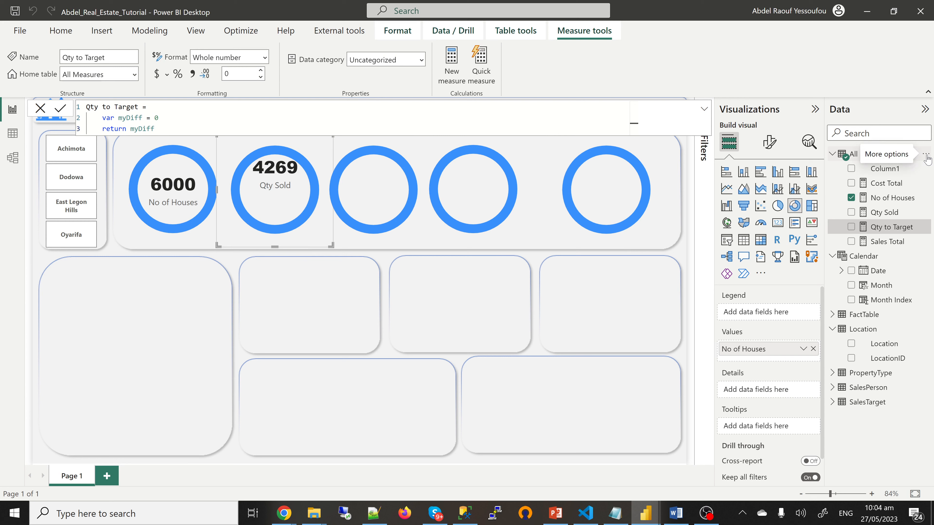
- Add a measure to the All Measures table and define it as Targeted Qty = sum(SalesTarget[SalesTargetInQty])
{"action": "left_click", "coordinate": [926, 155]}
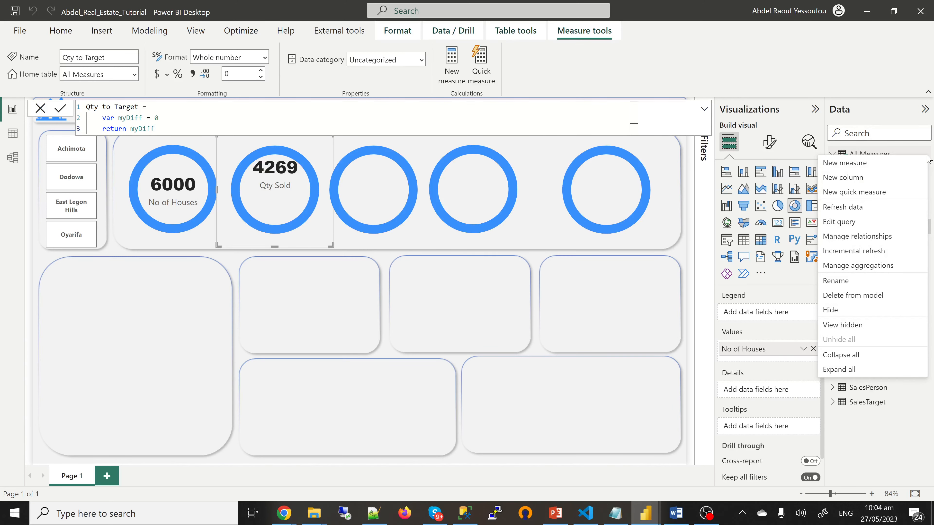
{"action": "left_click", "coordinate": [848, 165]}
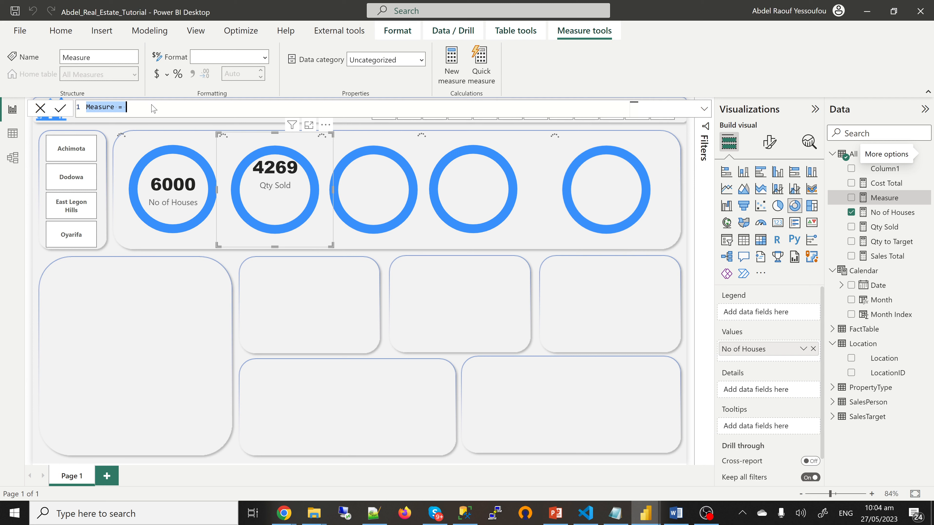
{"action": "type", "text": "Targe"}
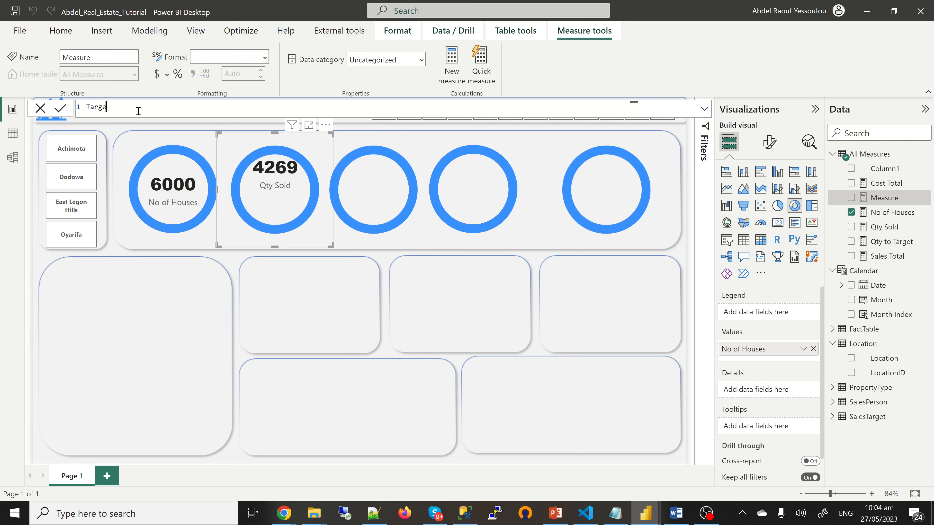
{"action": "type", "text": "ted Qty = su"}
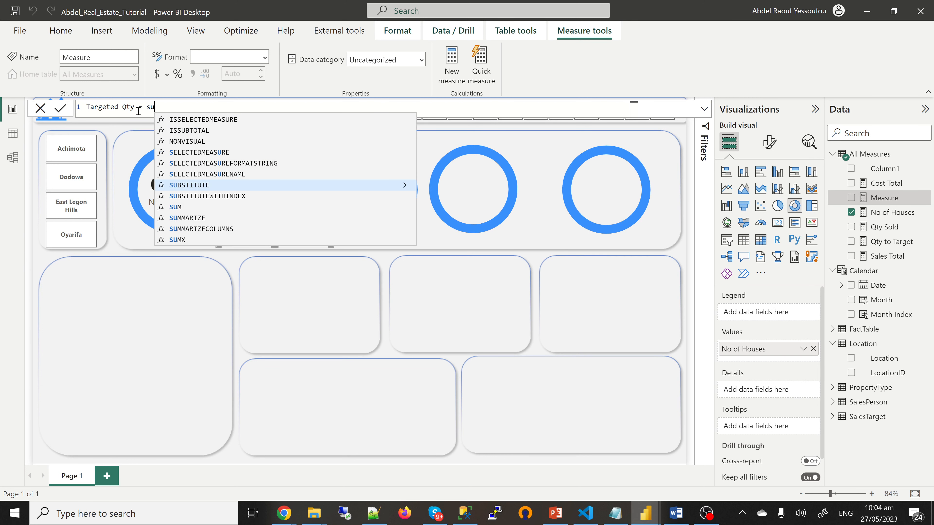
{"action": "type", "text": "m("}
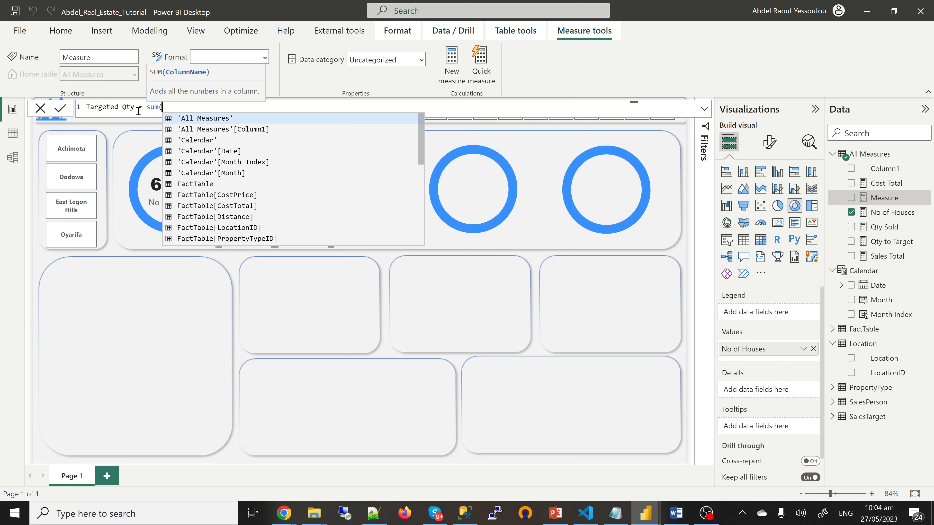
{"action": "type", "text": "targ"}
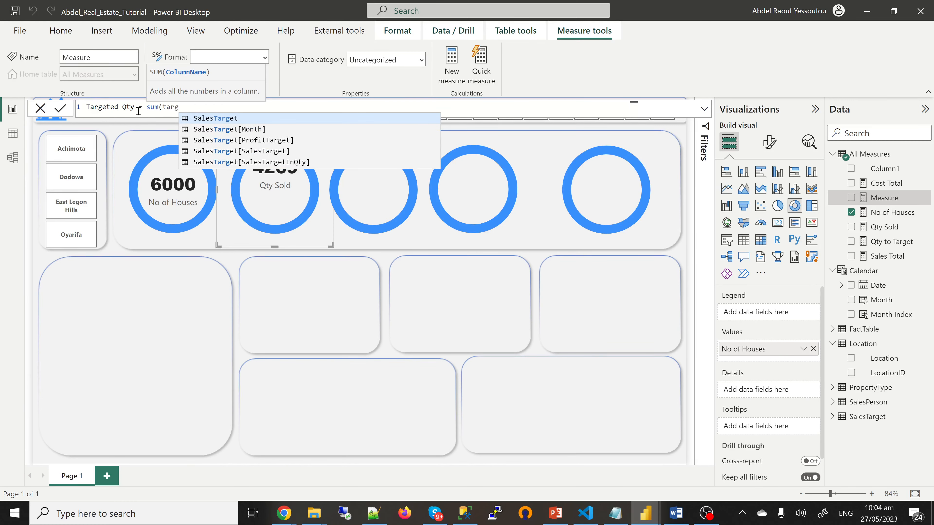
{"action": "key", "text": "Down"}
{"action": "key", "text": "Down"}
{"action": "key", "text": "Down"}
{"action": "key", "text": "Down"}
{"action": "key", "text": "Tab"}
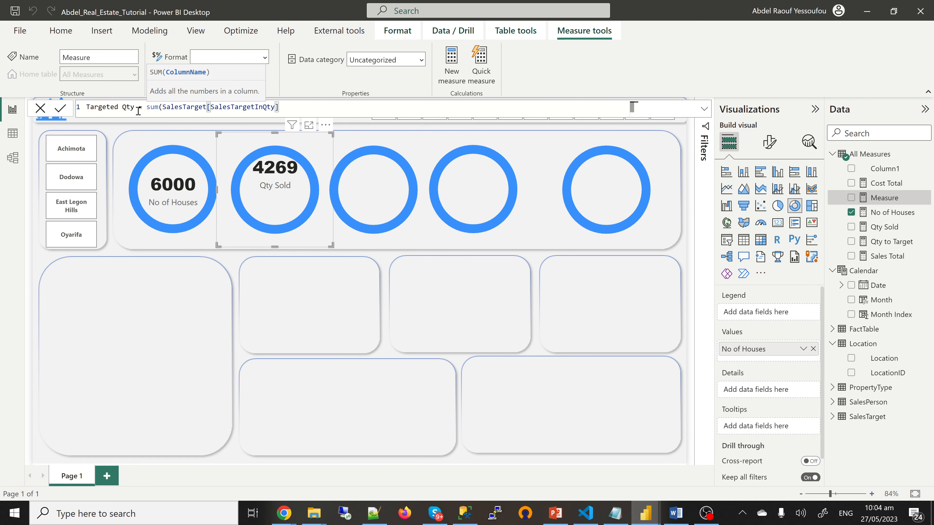
{"action": "type", "text": ")"}
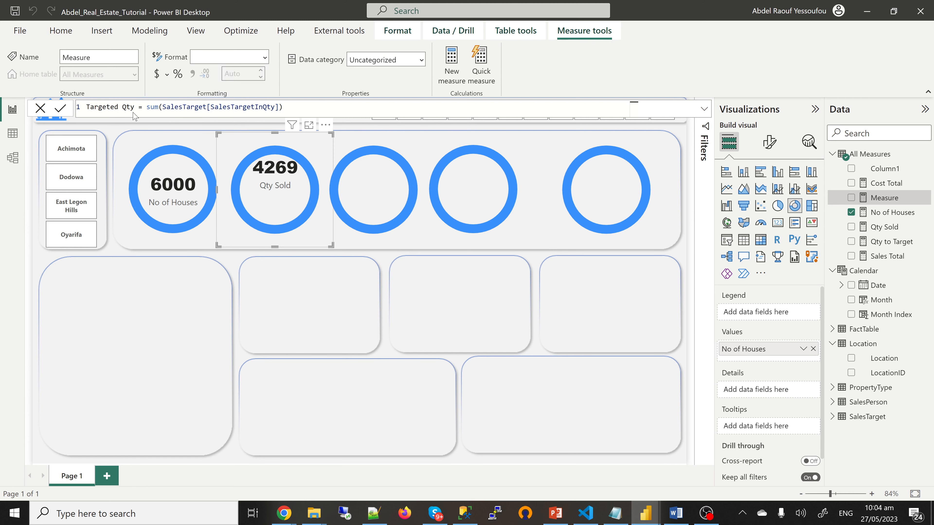
{"action": "key", "text": "Return"}
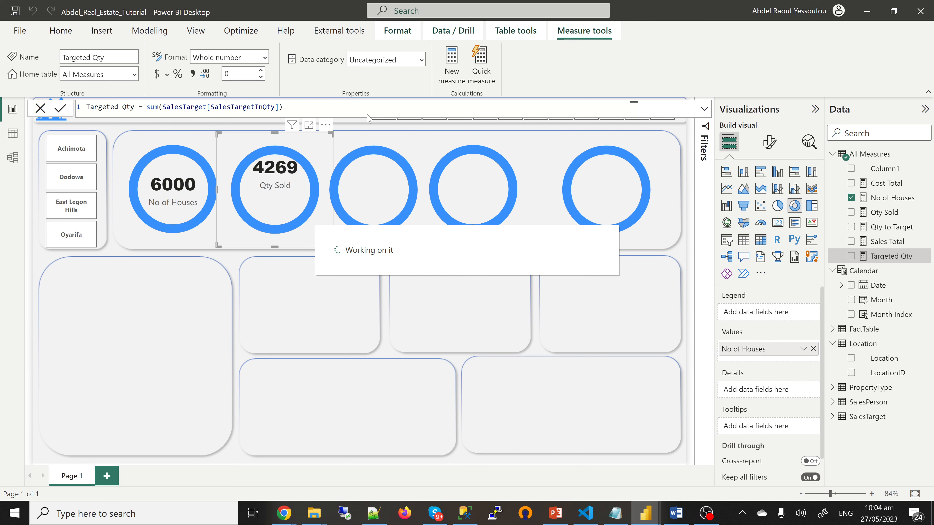
- Create another measure in All Measures defined as Targeted Sales = SUM(SalesTarget[SalesTarget])
{"action": "left_click", "coordinate": [455, 71]}
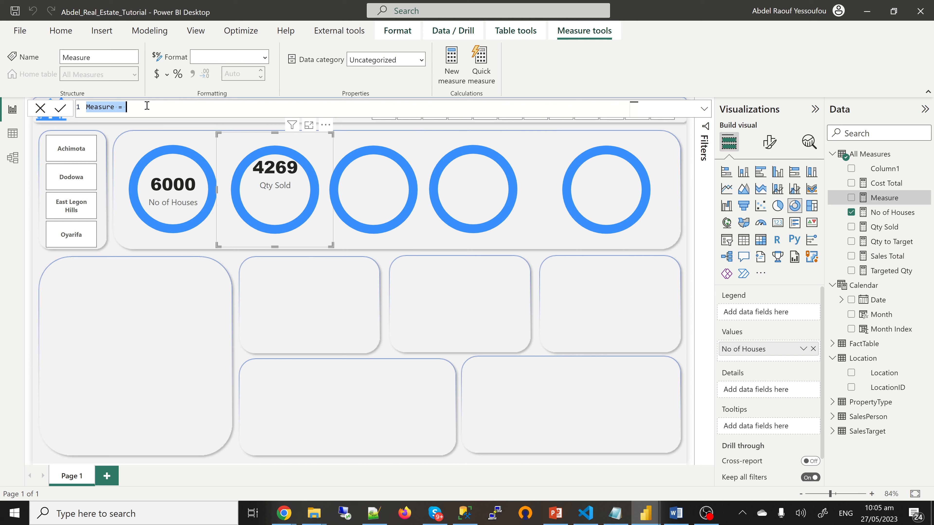
{"action": "type", "text": "Targeted Sales"}
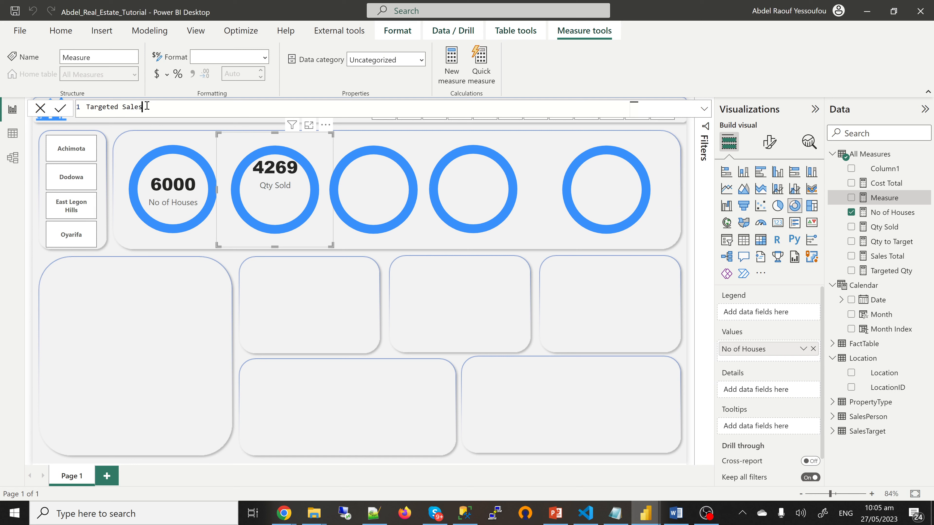
{"action": "type", "text": " = sum"}
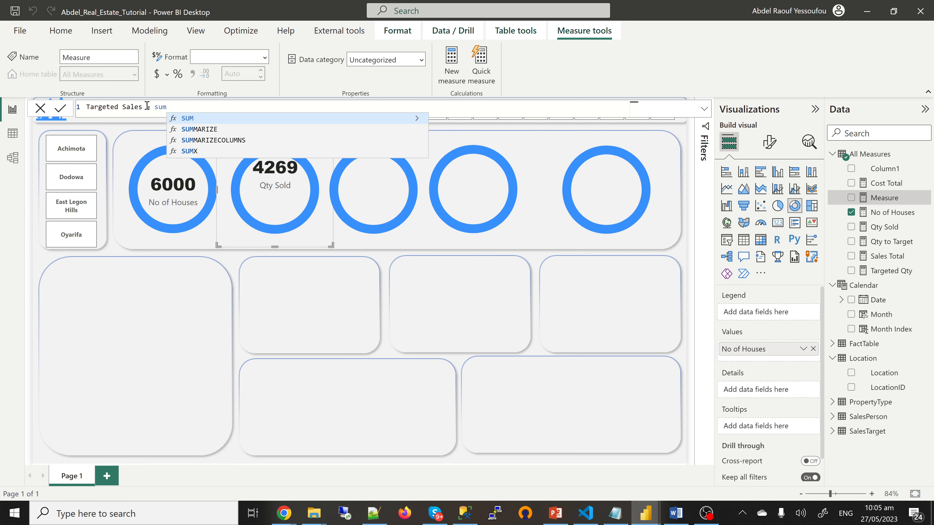
{"action": "key", "text": "Tab"}
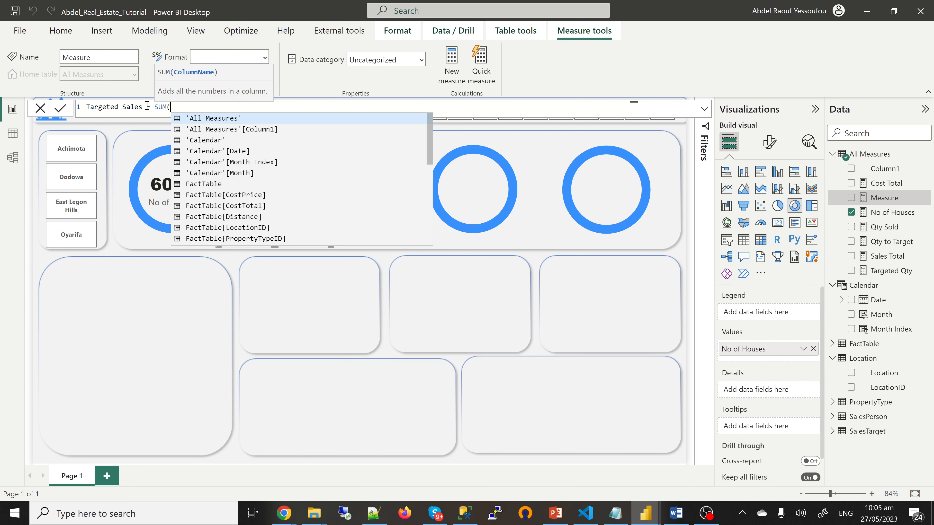
{"action": "type", "text": "targ"}
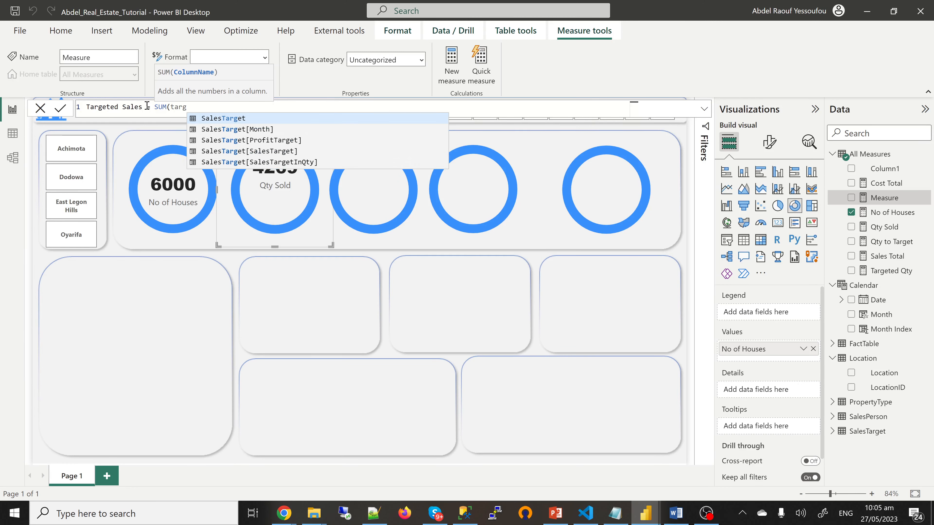
{"action": "key", "text": "Down"}
{"action": "key", "text": "Down"}
{"action": "key", "text": "Down"}
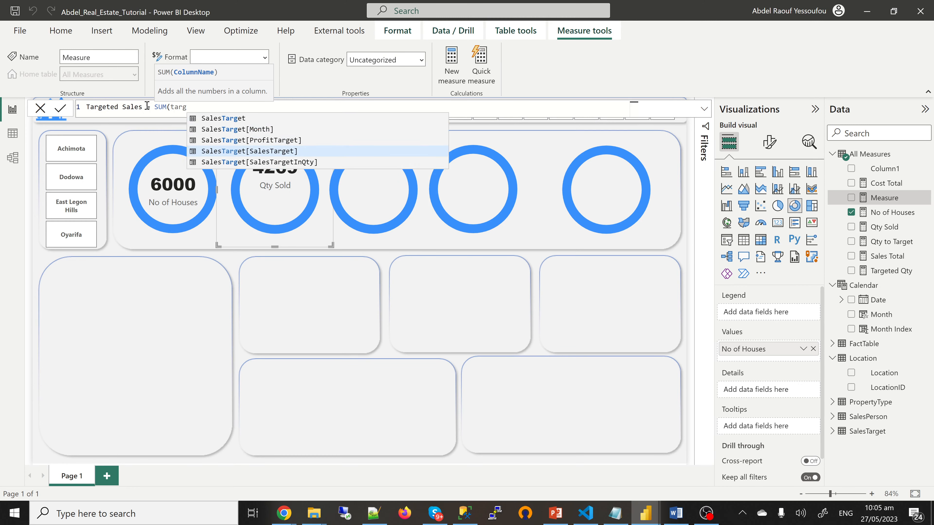
{"action": "key", "text": "Tab"}
{"action": "type", "text": ")"}
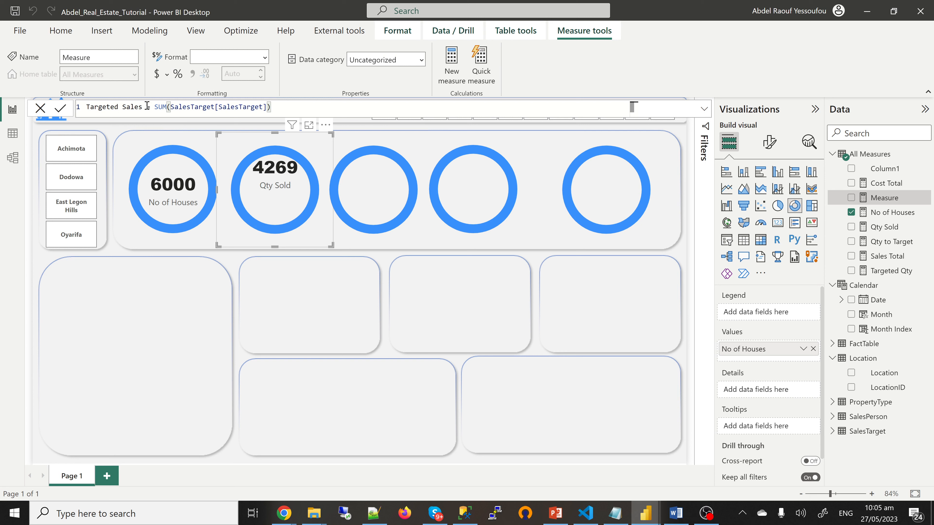
{"action": "key", "text": "Return"}
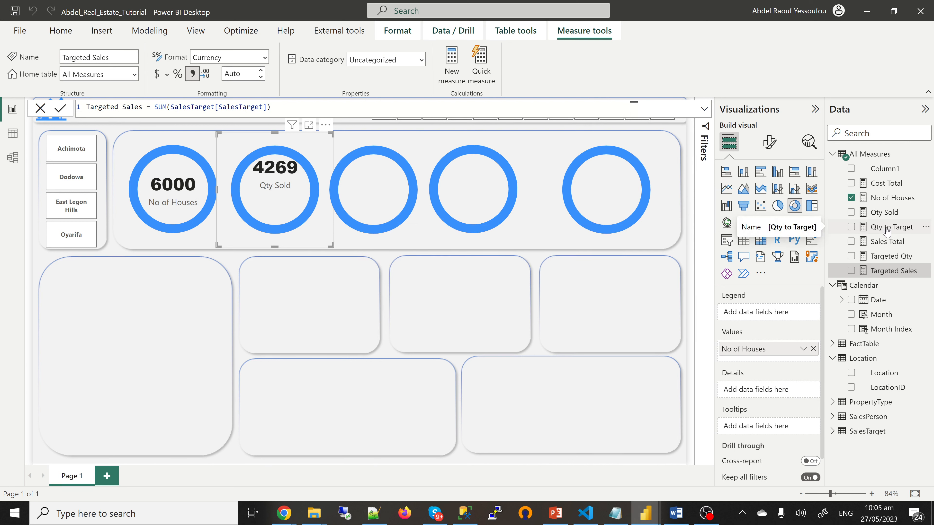
- In the Qty to Target measure, set the myDiff variable to [Targeted Qty] - [Qty Sold]
{"action": "left_click", "coordinate": [887, 232]}
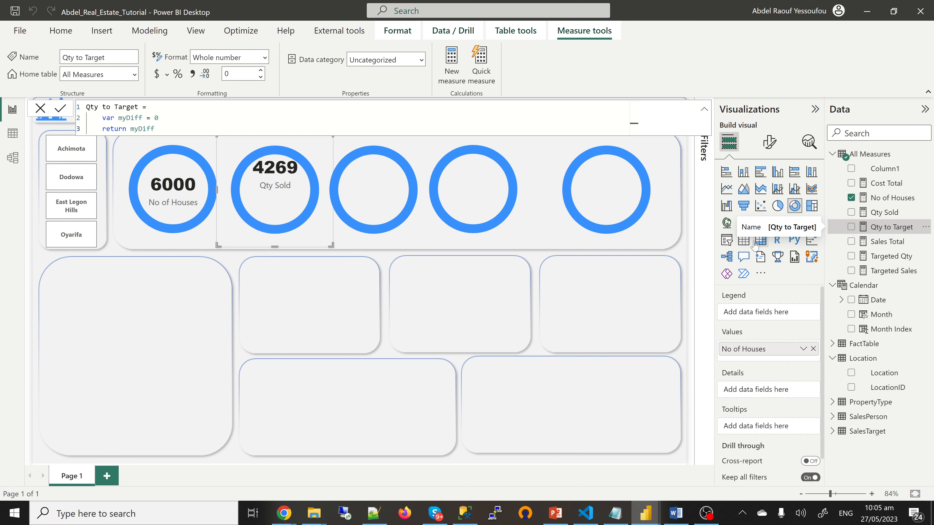
{"action": "double_click", "coordinate": [173, 117]}
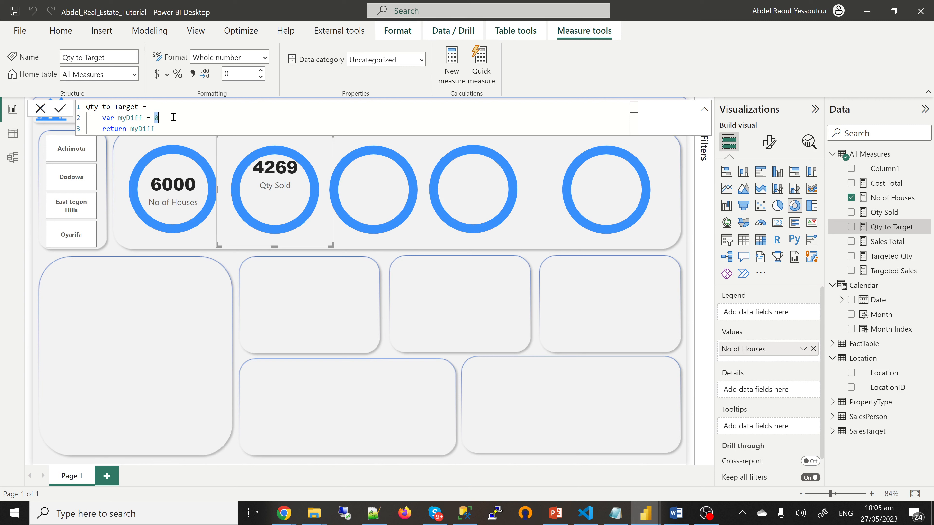
{"action": "type", "text": "[ta"}
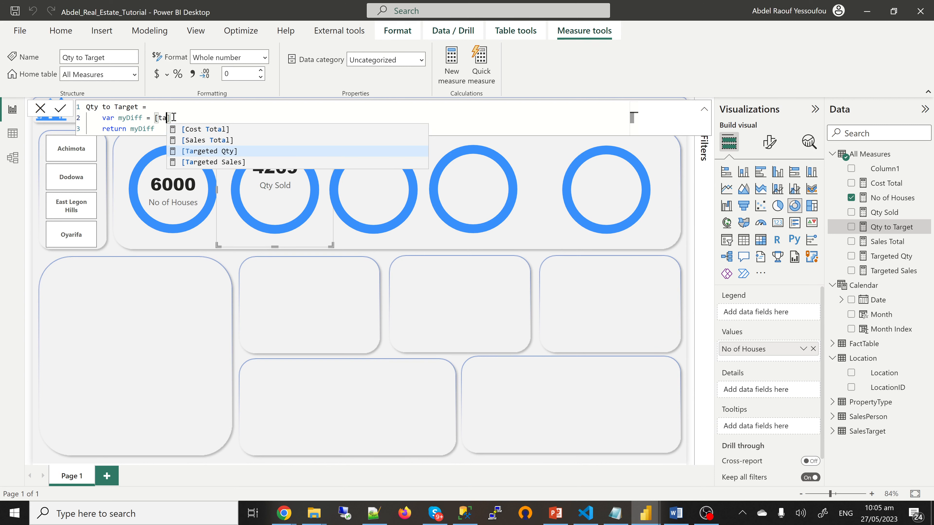
{"action": "key", "text": "Tab"}
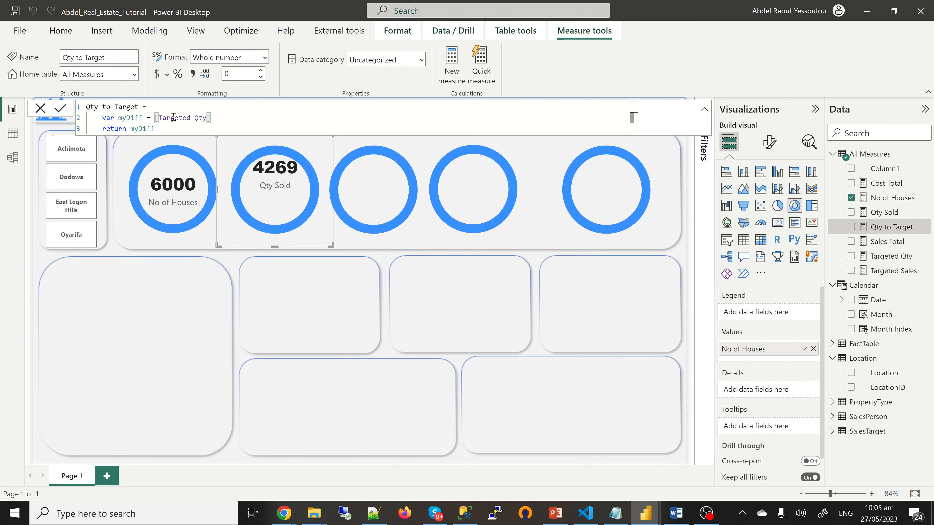
{"action": "type", "text": "- [qty"}
{"action": "key", "text": "Tab"}
- Make Qty to Target return if(myDiff<0,0<myDiff) on its own line, commit the measure and close the formula editor
{"action": "double_click", "coordinate": [141, 129]}
{"action": "key", "text": "Return"}
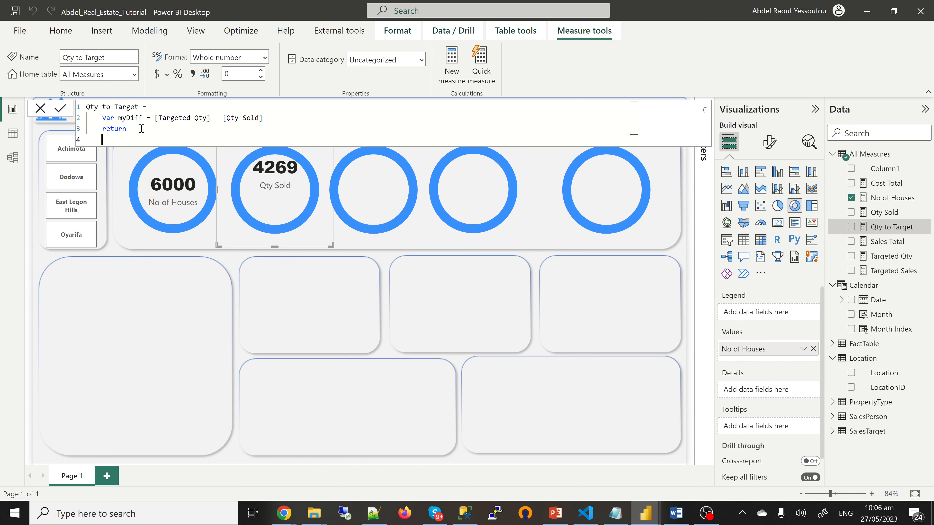
{"action": "key", "text": "Tab"}
{"action": "type", "text": "if("}
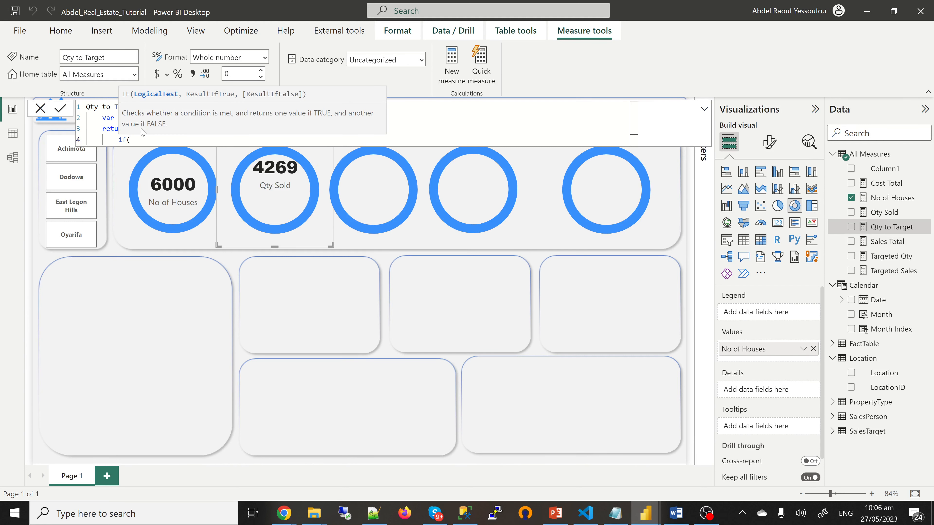
{"action": "type", "text": "myDiff<0,0<myDiff"}
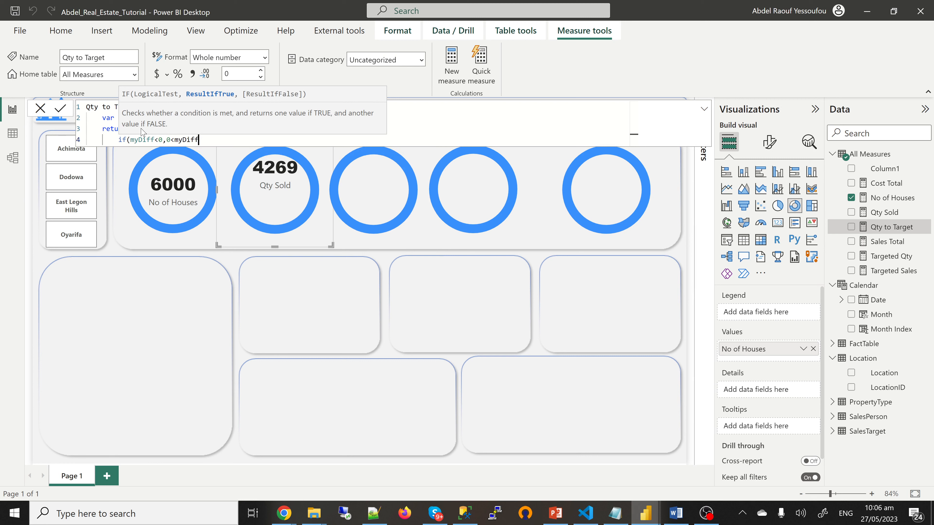
{"action": "type", "text": ")"}
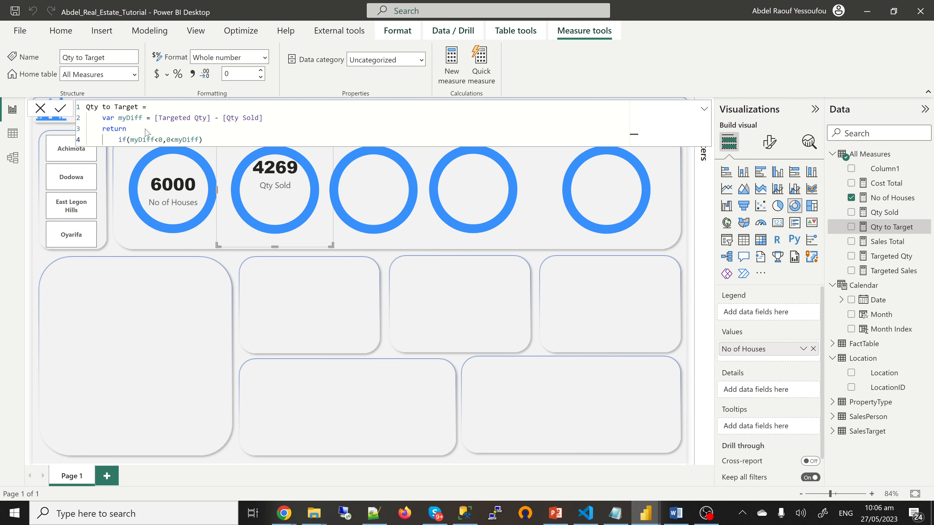
{"action": "key", "text": "Return"}
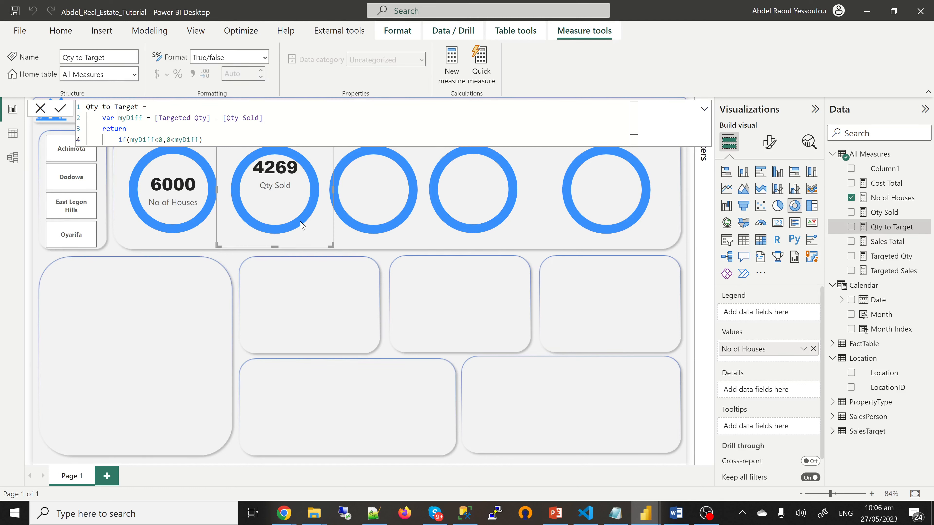
{"action": "left_click", "coordinate": [40, 109]}
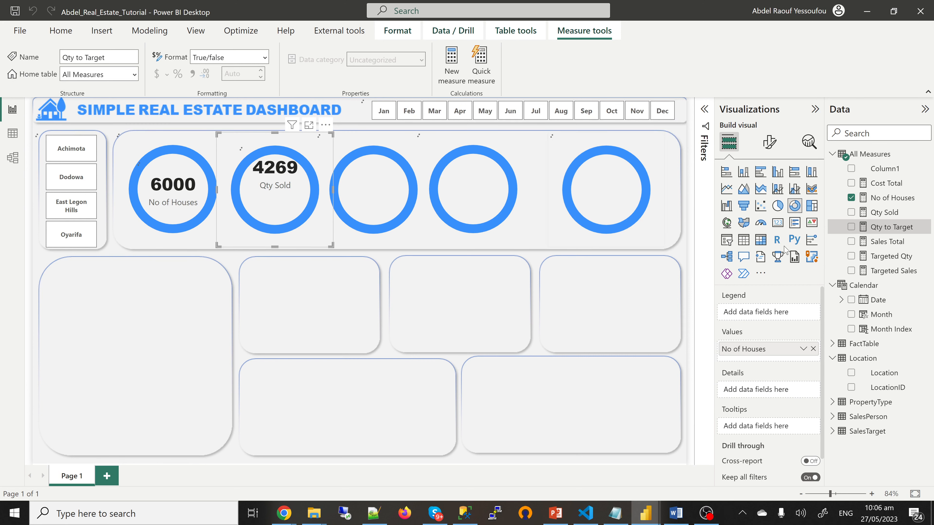
- Replace No of Houses with Qty Sold in the second ring's donut chart, and add the Qty to Target measure to the chart
{"action": "left_click", "coordinate": [850, 197]}
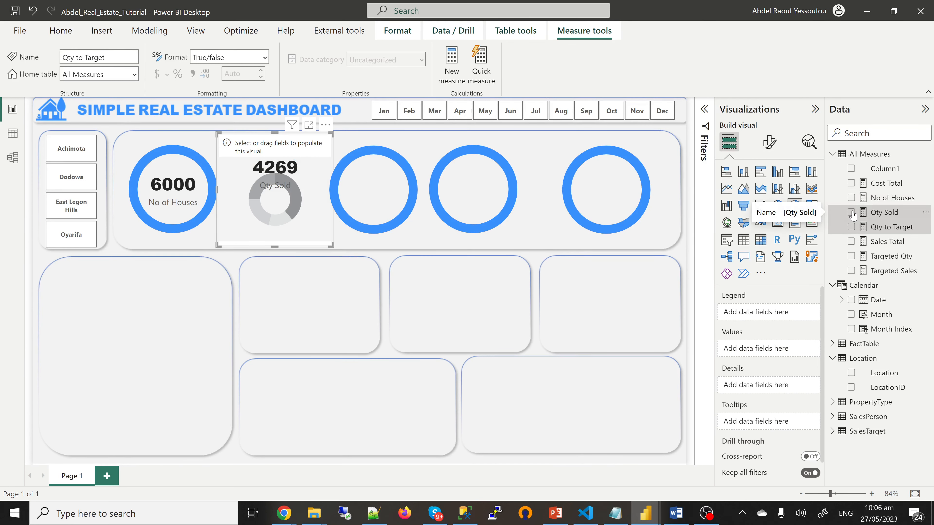
{"action": "left_click", "coordinate": [852, 213]}
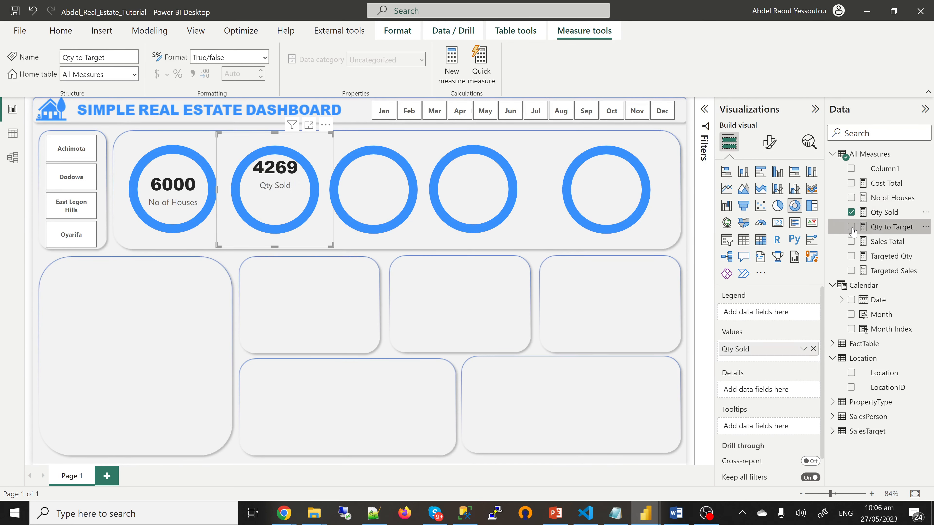
{"action": "left_click", "coordinate": [851, 227]}
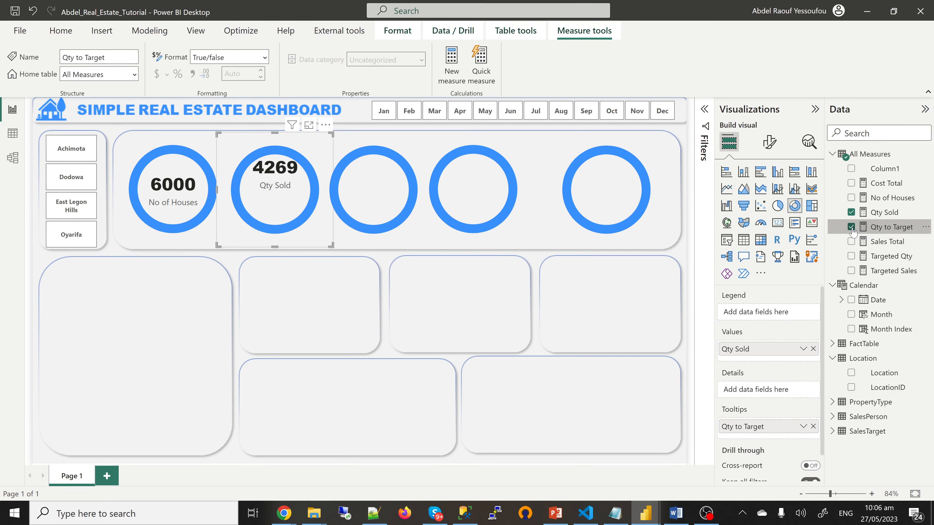
{"action": "left_click", "coordinate": [771, 145]}
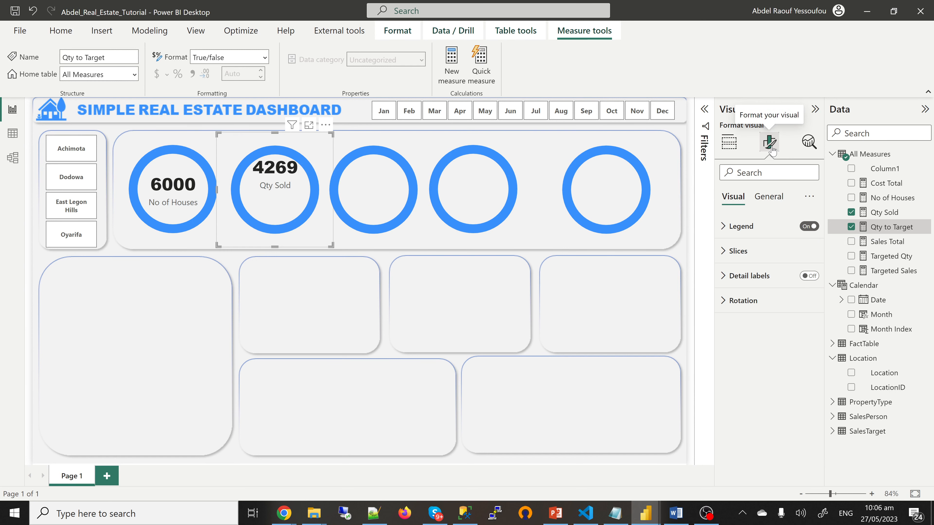
{"action": "left_click", "coordinate": [732, 151]}
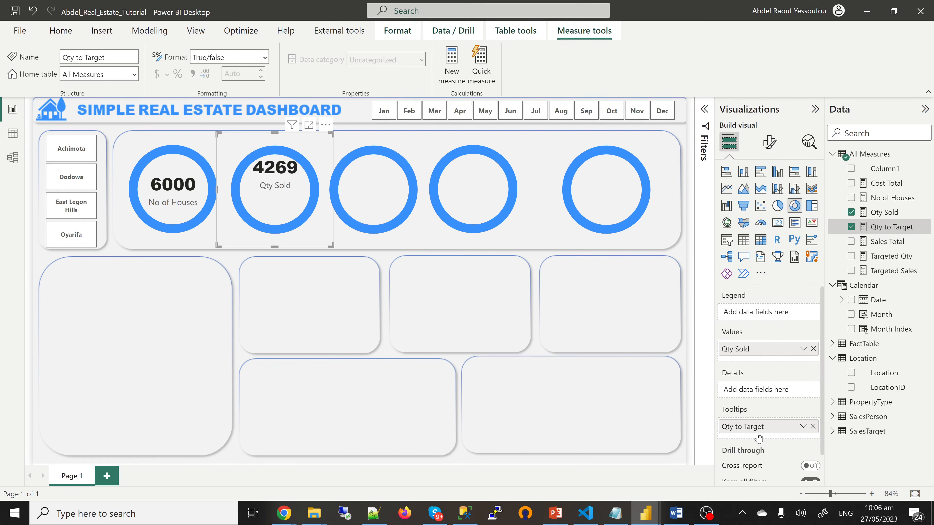
- Try to move Qty to Target from the second donut's tooltips to its values, including by removing and re-adding the measure
{"action": "left_click_drag", "start_coordinate": [759, 434], "coordinate": [760, 362]}
{"action": "left_click_drag", "start_coordinate": [804, 434], "coordinate": [775, 365]}
{"action": "left_click", "coordinate": [814, 427]}
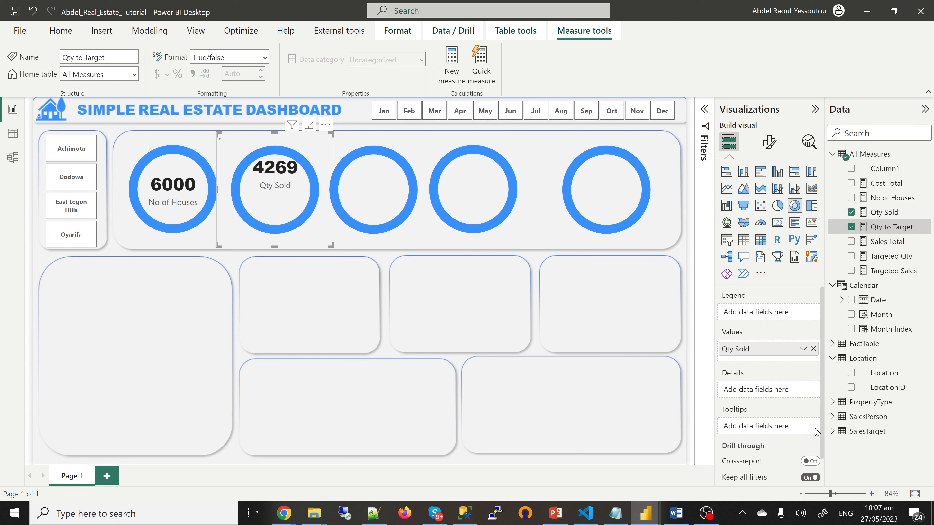
{"action": "left_click", "coordinate": [852, 227]}
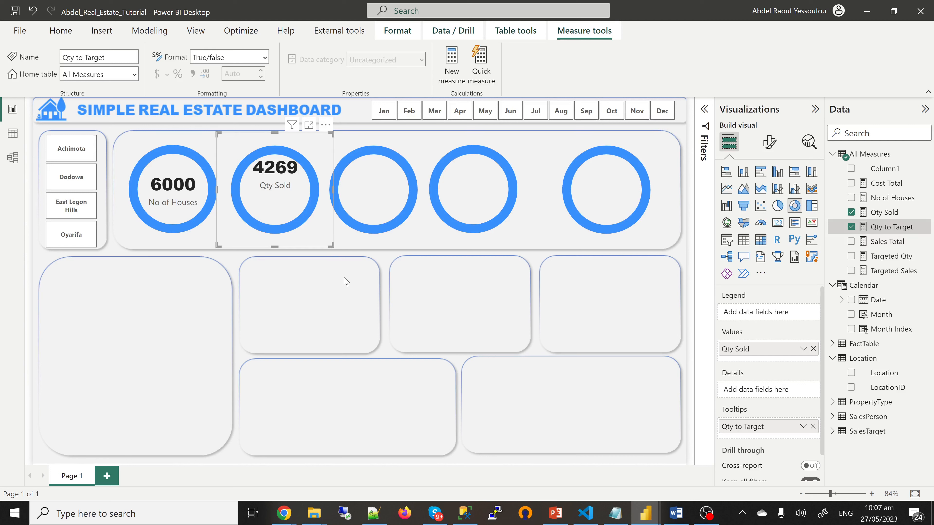
{"action": "left_click", "coordinate": [316, 238]}
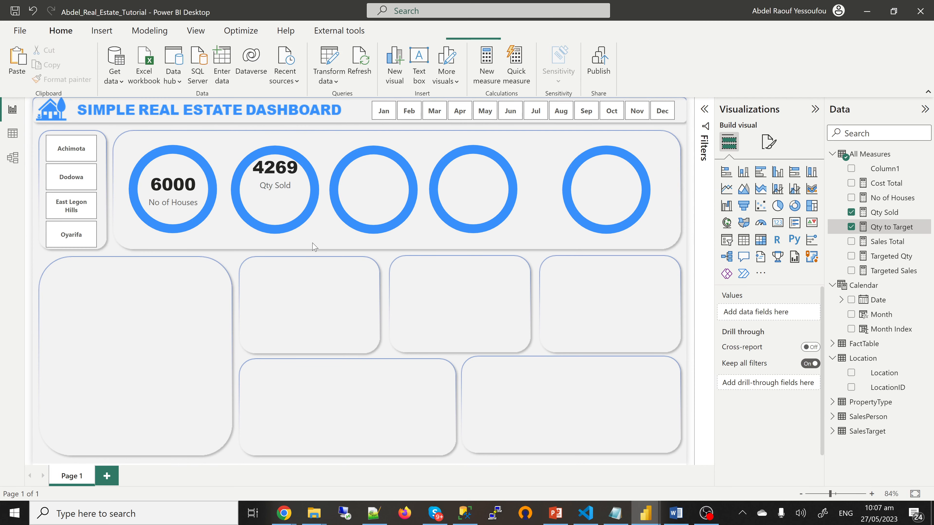
- Remove Qty to Target from the second donut chart's tooltips and try to place it in the chart's values
{"action": "left_click", "coordinate": [313, 242]}
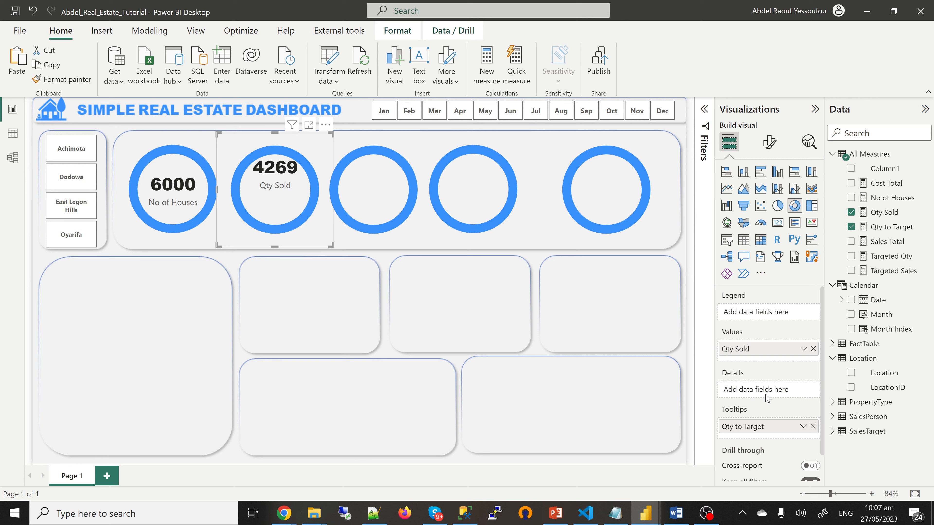
{"action": "left_click", "coordinate": [813, 427]}
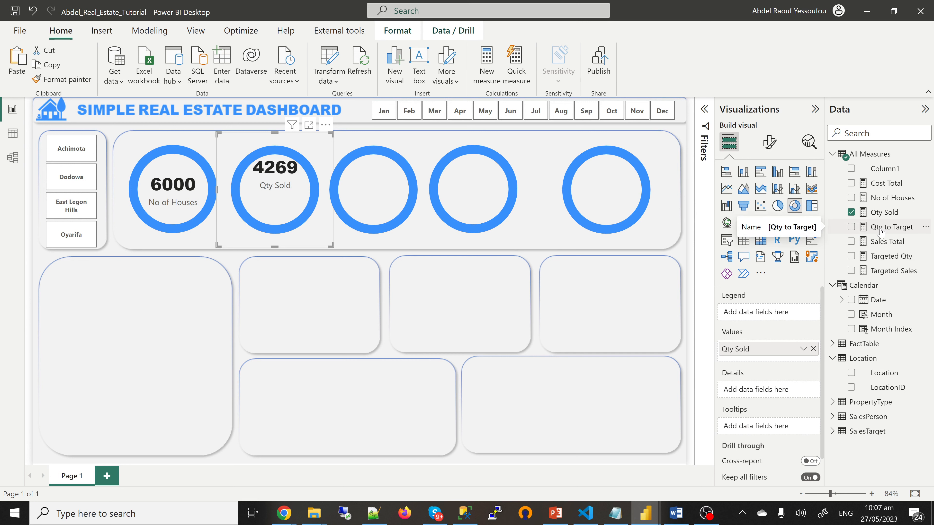
{"action": "left_click_drag", "start_coordinate": [797, 324], "coordinate": [769, 360]}
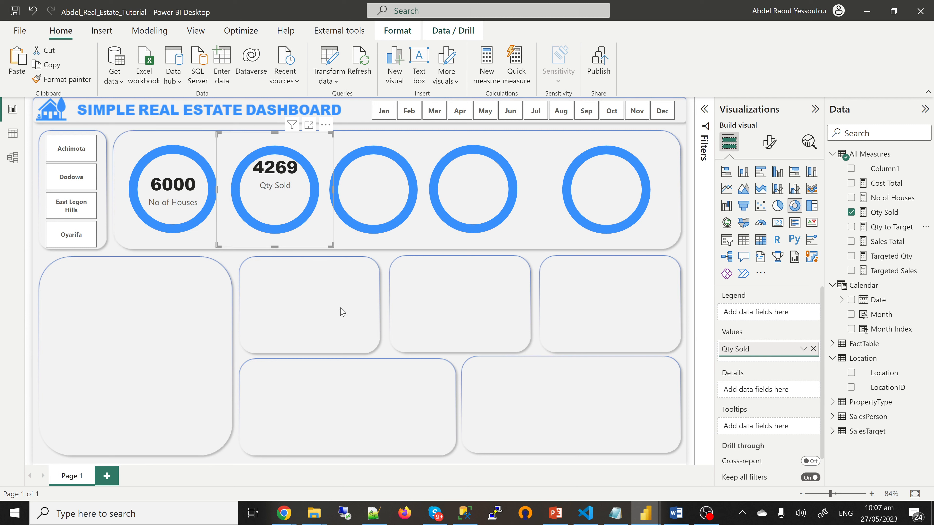
- Try building a separate donut chart with both Qty Sold and Qty to Target as its values
{"action": "left_click", "coordinate": [794, 206]}
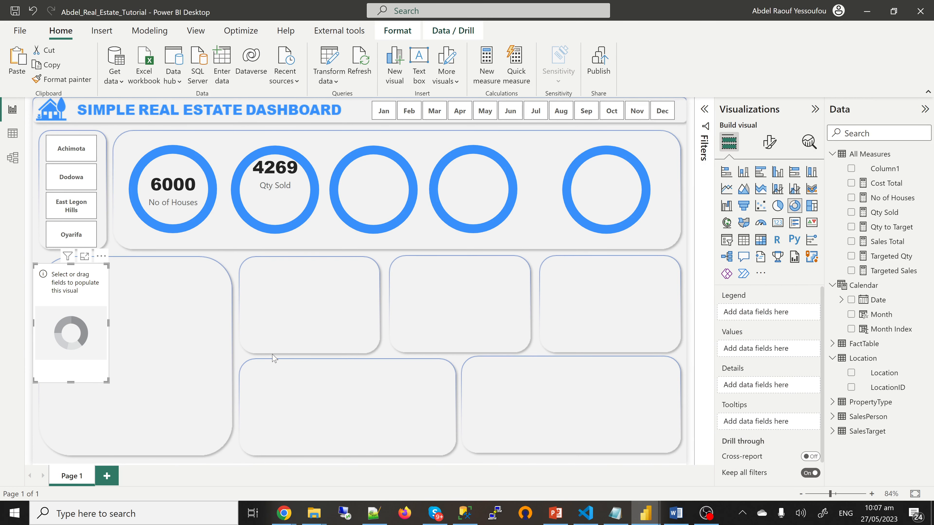
{"action": "left_click", "coordinate": [851, 213]}
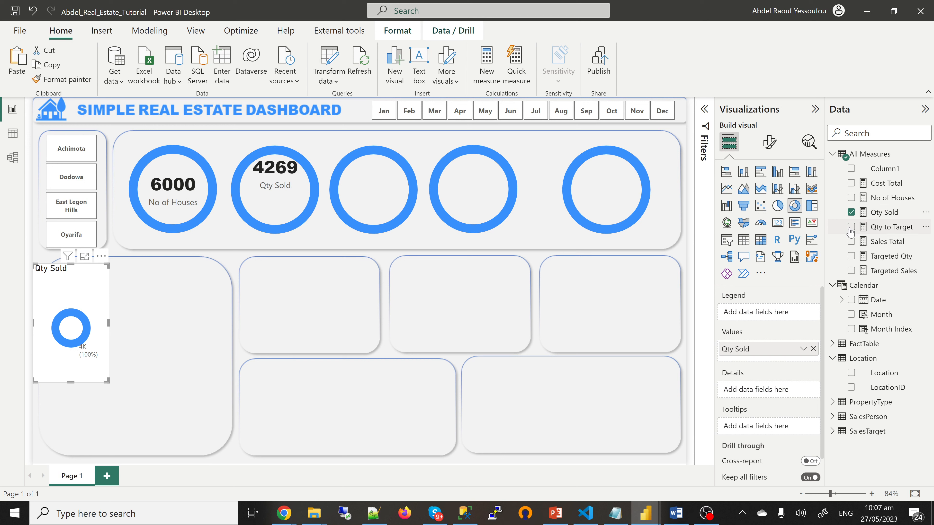
{"action": "left_click", "coordinate": [851, 227]}
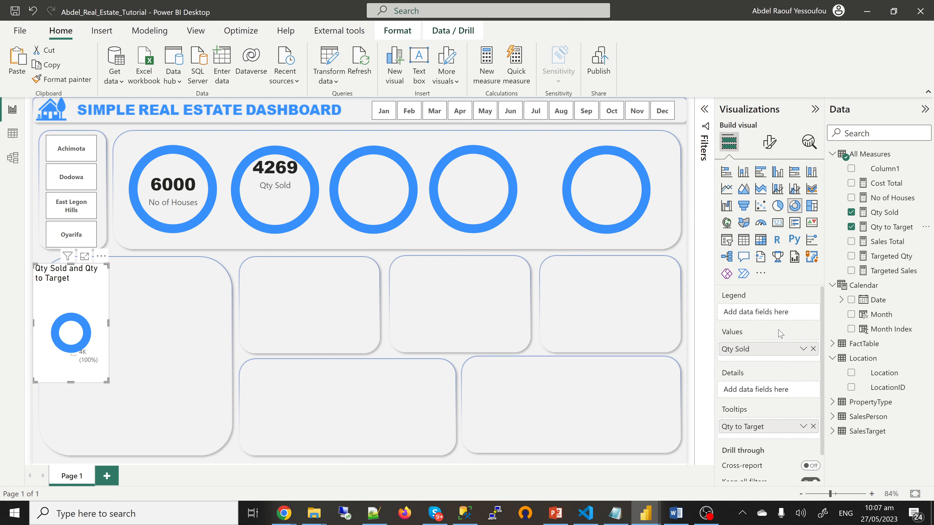
{"action": "left_click_drag", "start_coordinate": [756, 428], "coordinate": [756, 358]}
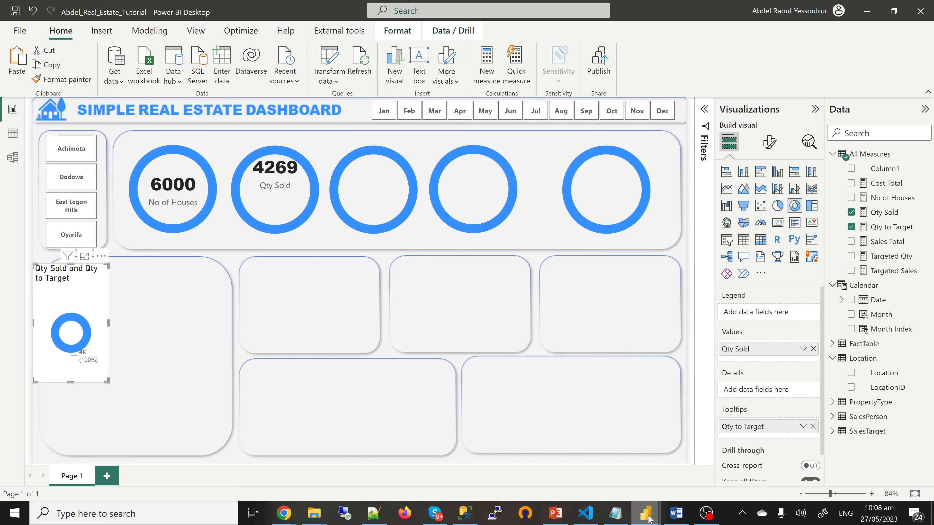
- Switch to the finished dashboard report and check which fields its Qty Sold donut uses as values
{"action": "mouse_move", "coordinate": [648, 519]}
{"action": "left_click", "coordinate": [581, 456]}
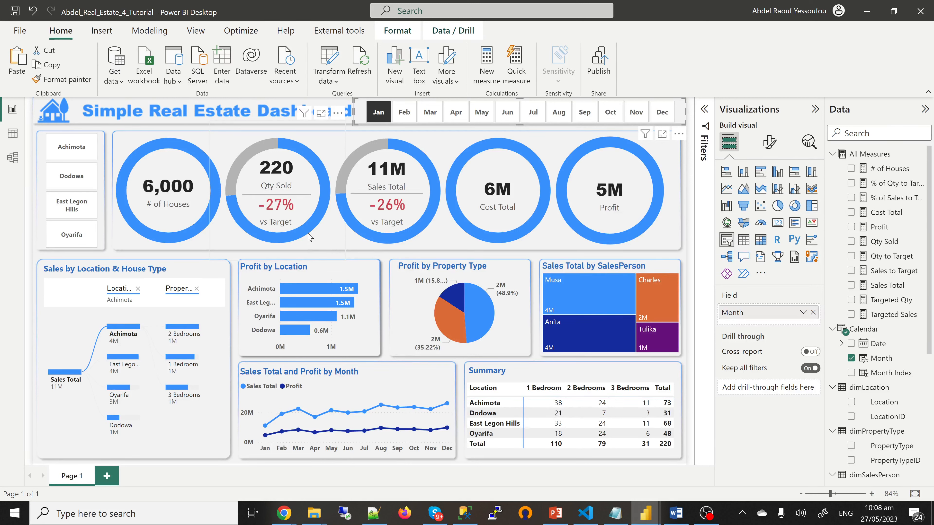
{"action": "left_click", "coordinate": [310, 238]}
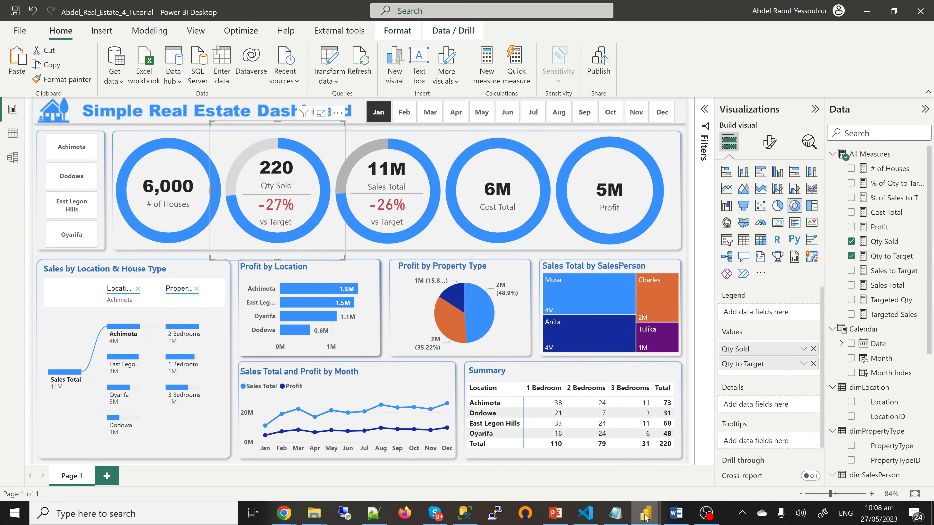
- Return to the report under construction and delete the separate trial donut chart
{"action": "mouse_move", "coordinate": [645, 516]}
{"action": "left_click", "coordinate": [824, 486]}
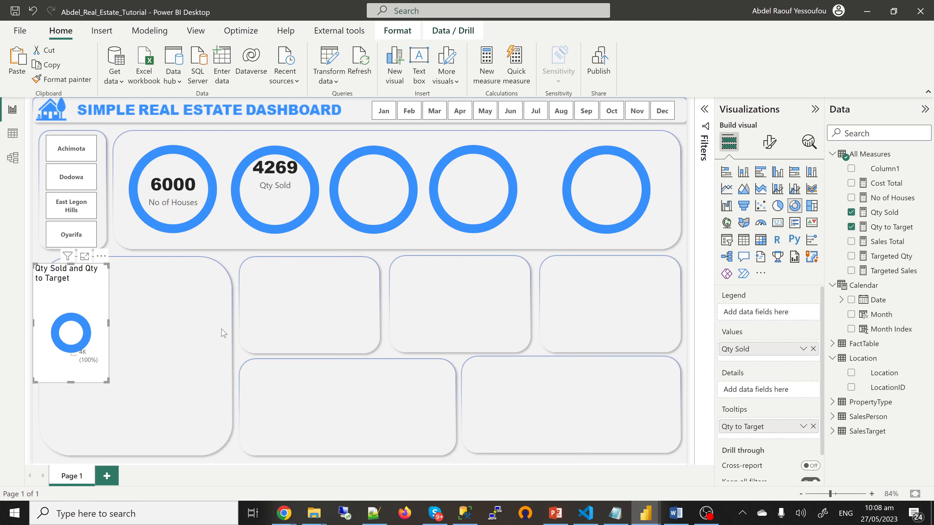
{"action": "left_click_drag", "start_coordinate": [88, 306], "coordinate": [221, 329]}
{"action": "key", "text": "Delete"}
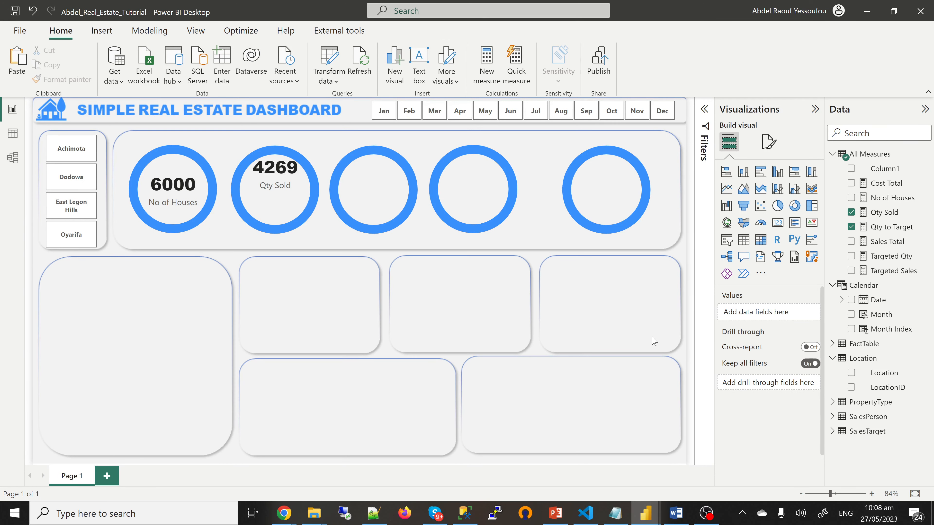
- Correct the Qty to Target measure's return expression to if(myDiff<0,0,myDiff), commit it and close the formula editor
{"action": "left_click", "coordinate": [892, 227]}
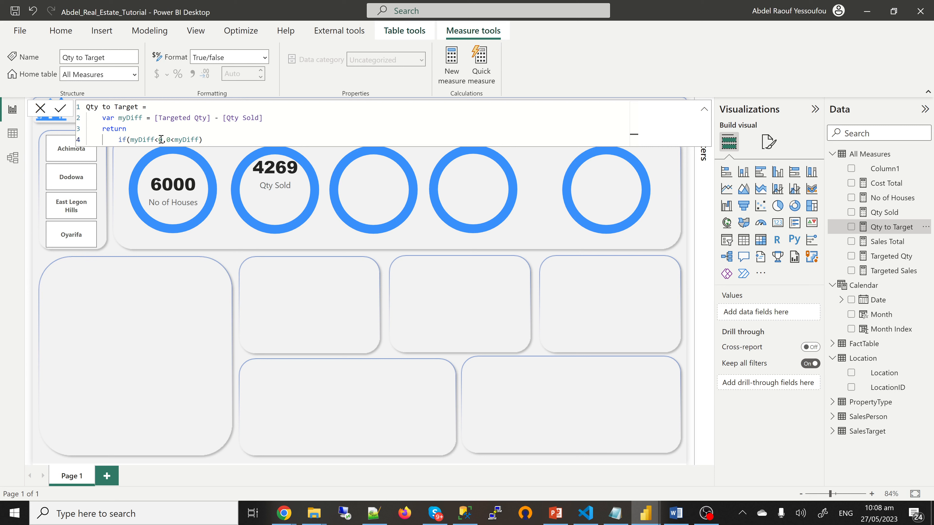
{"action": "left_click", "coordinate": [171, 139]}
{"action": "left_click", "coordinate": [175, 140]}
{"action": "key", "text": "BackSpace"}
{"action": "type", "text": ","}
{"action": "key", "text": "Return"}
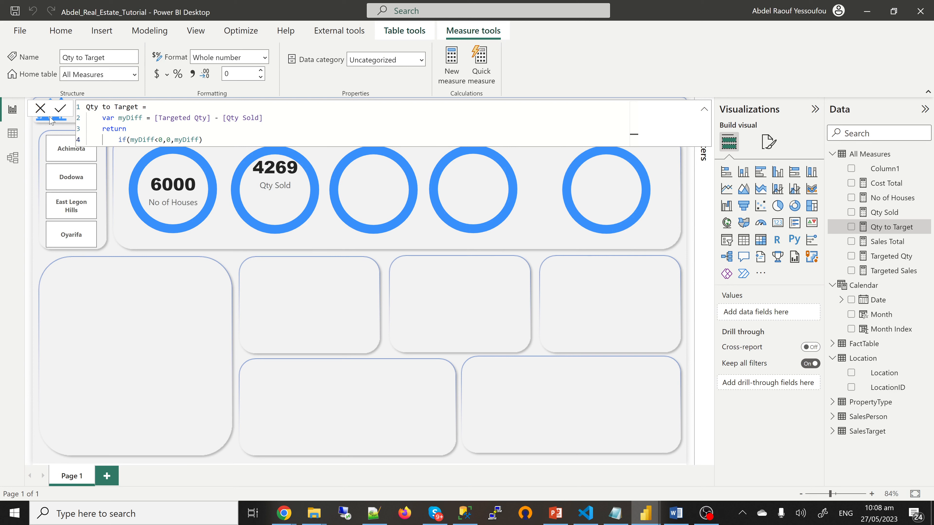
{"action": "left_click", "coordinate": [40, 108]}
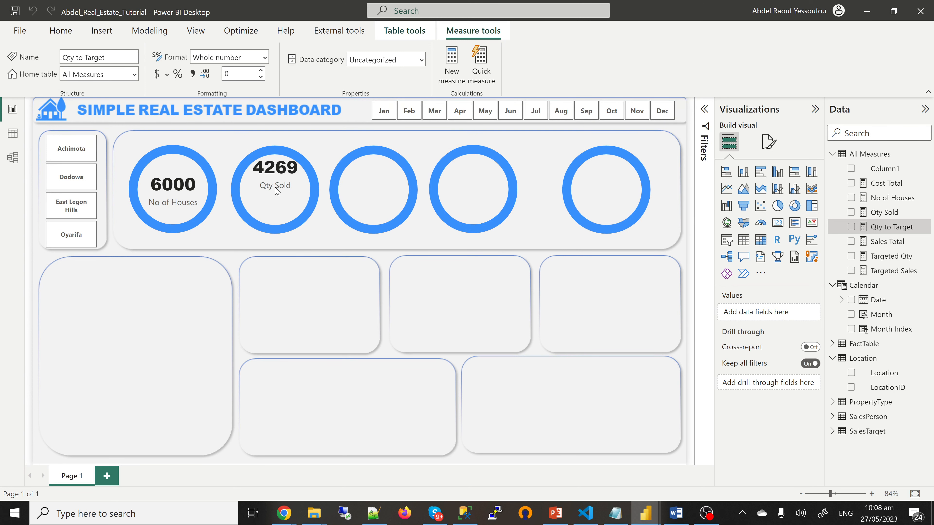
- Add Qty to Target to the second ring's donut chart and filter the dashboard to Jan
{"action": "left_click", "coordinate": [268, 222]}
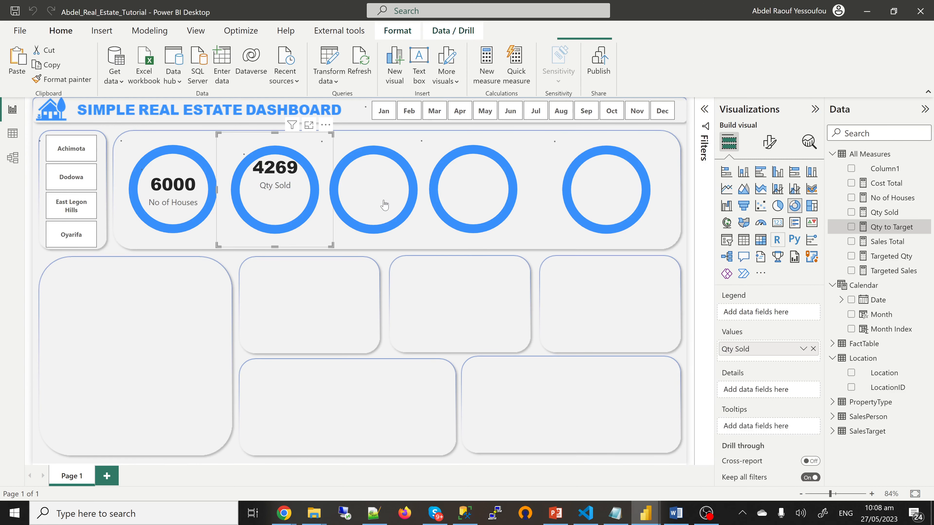
{"action": "left_click", "coordinate": [851, 227]}
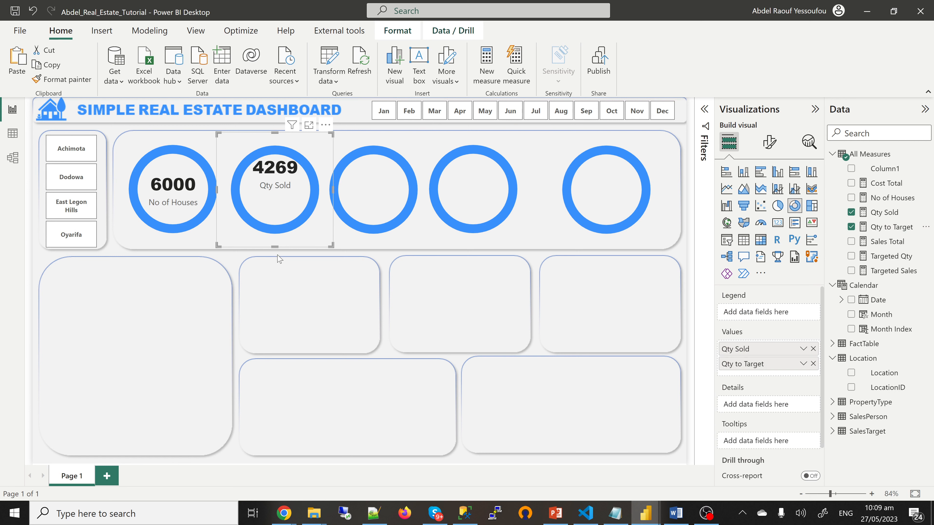
{"action": "left_click", "coordinate": [383, 118]}
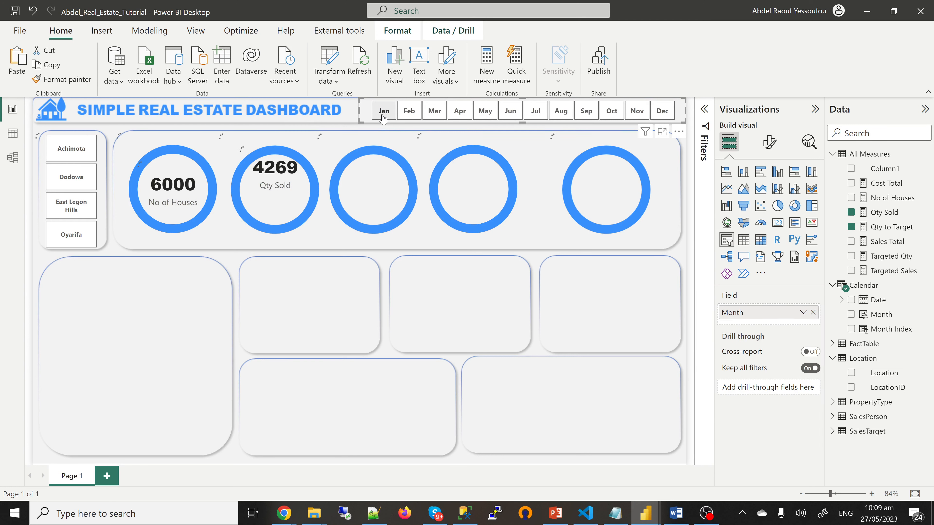
{"action": "left_click", "coordinate": [383, 116]}
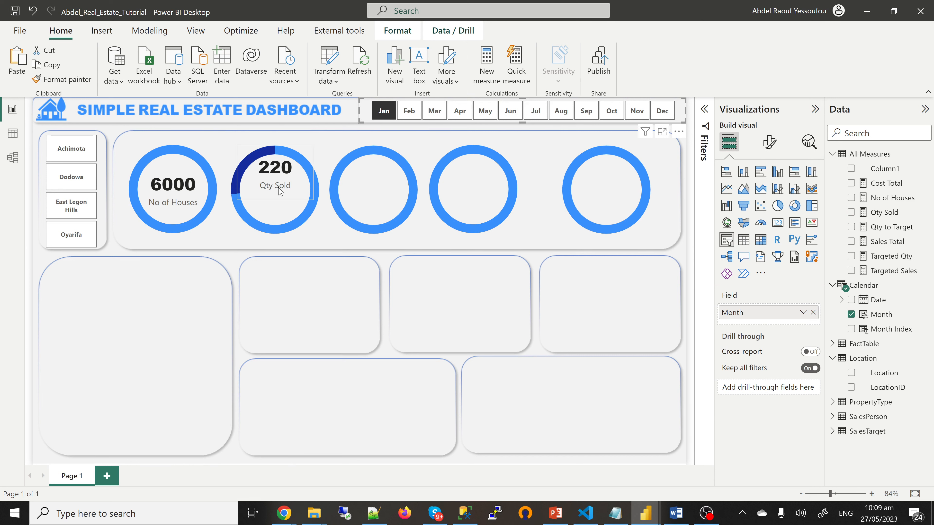
- Color the second donut's Qty to Target slice grey, using a darker shade of white
{"action": "left_click", "coordinate": [768, 145]}
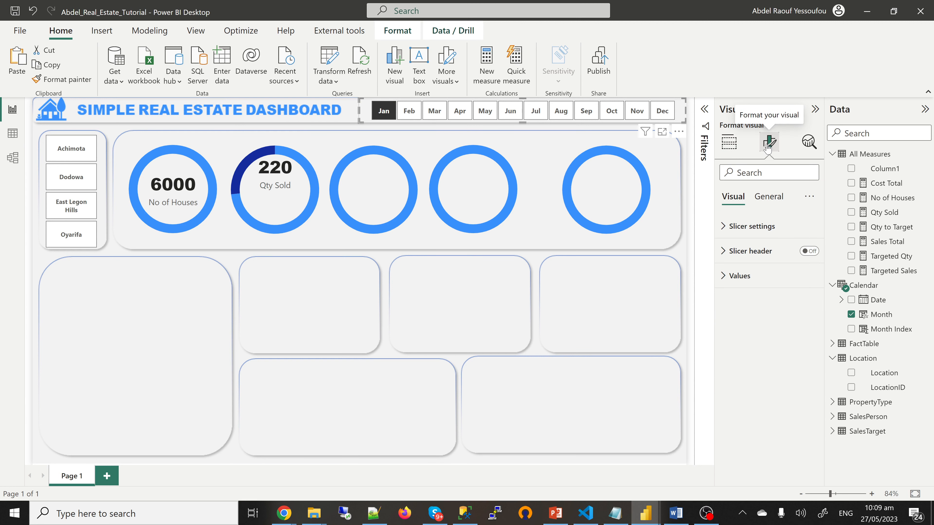
{"action": "left_click", "coordinate": [305, 241]}
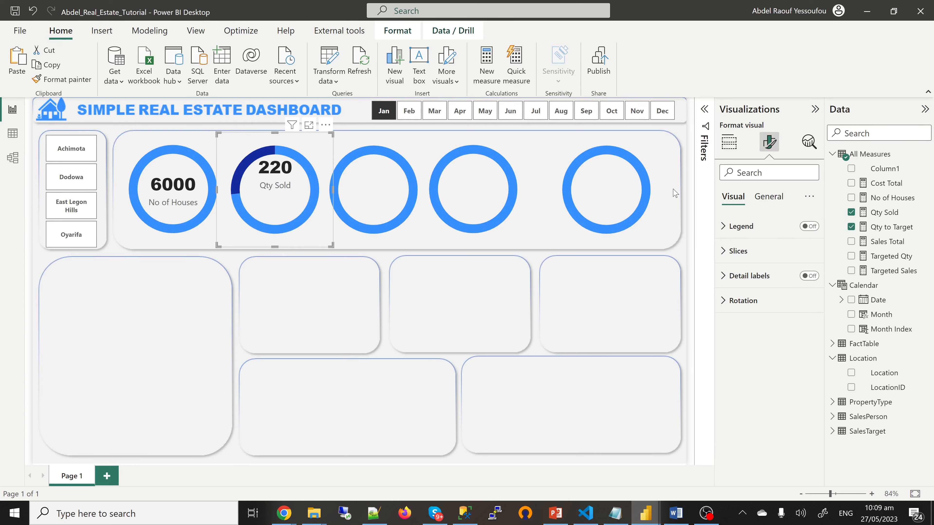
{"action": "left_click", "coordinate": [736, 254]}
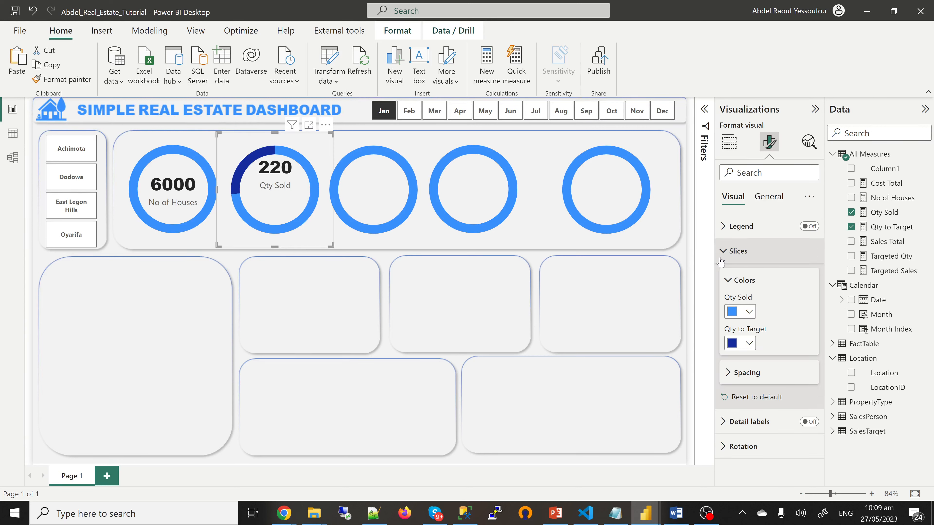
{"action": "left_click", "coordinate": [750, 343]}
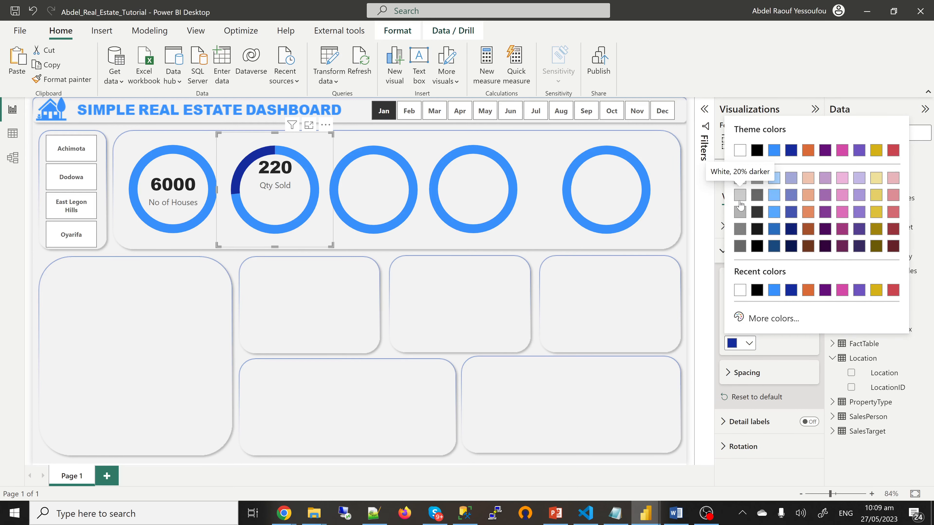
{"action": "left_click", "coordinate": [741, 211]}
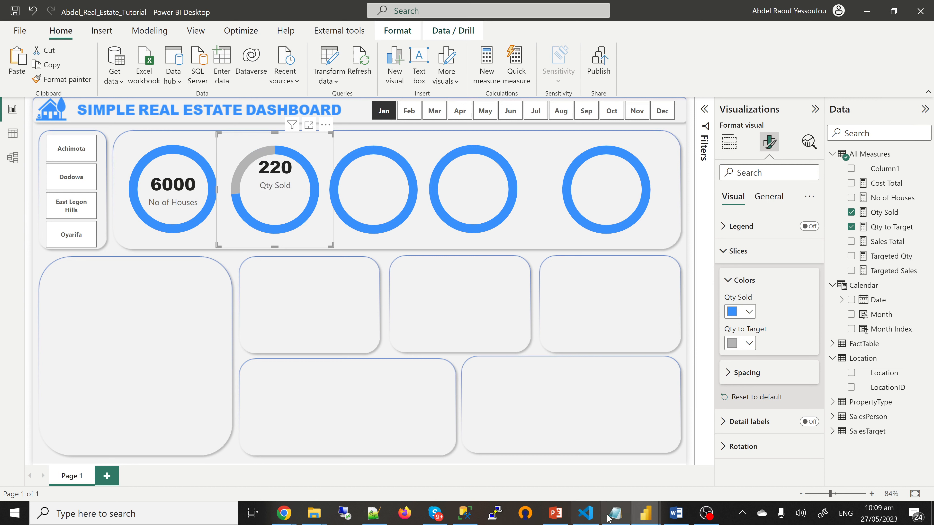
- Review the percentage-versus-target display inside the finished dashboard's Qty Sold ring, and return to the report under construction
{"action": "mouse_move", "coordinate": [650, 517]}
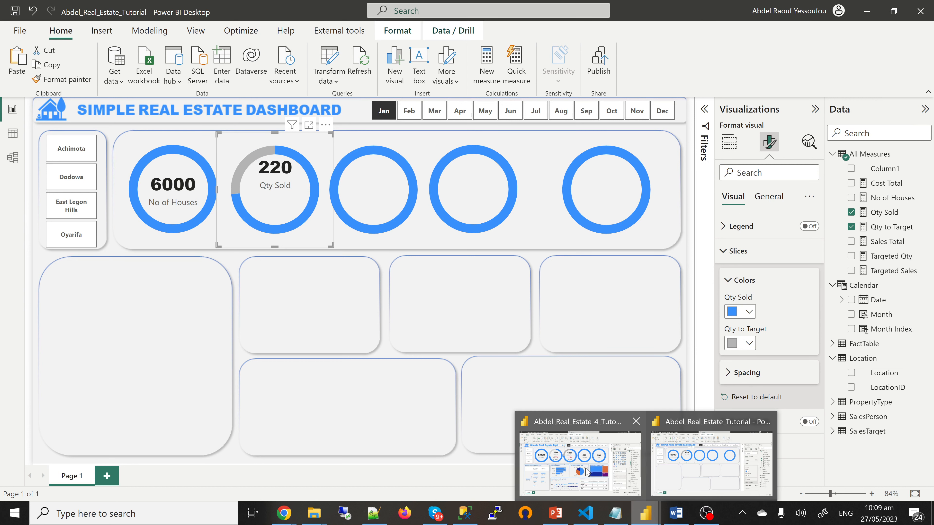
{"action": "left_click", "coordinate": [585, 472]}
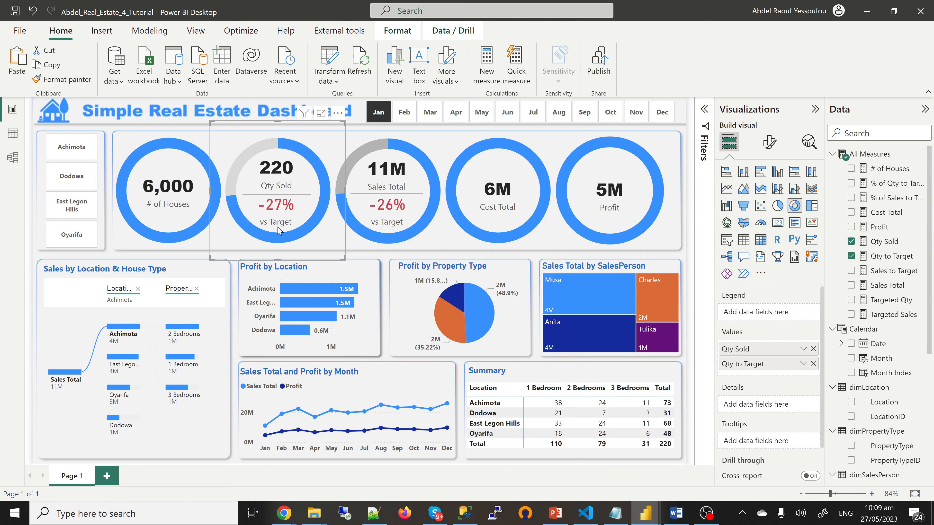
{"action": "mouse_move", "coordinate": [650, 520]}
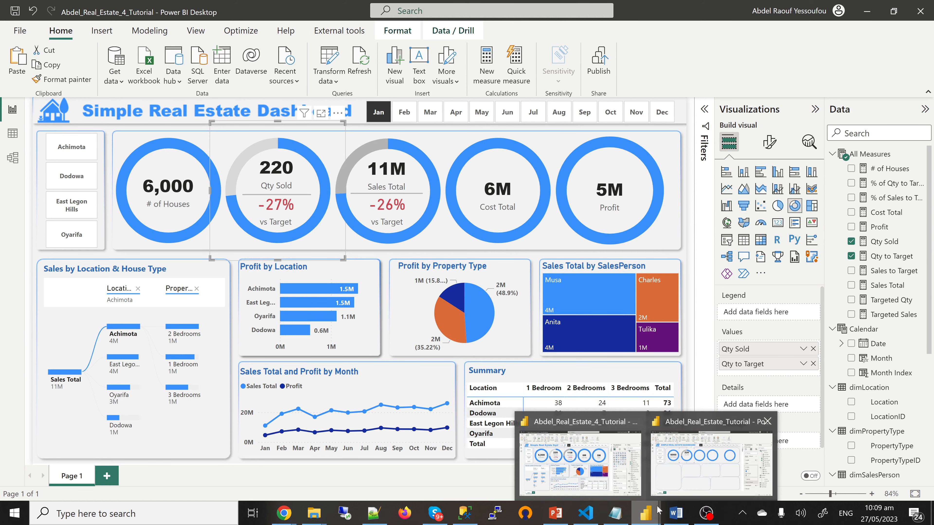
{"action": "left_click", "coordinate": [693, 465]}
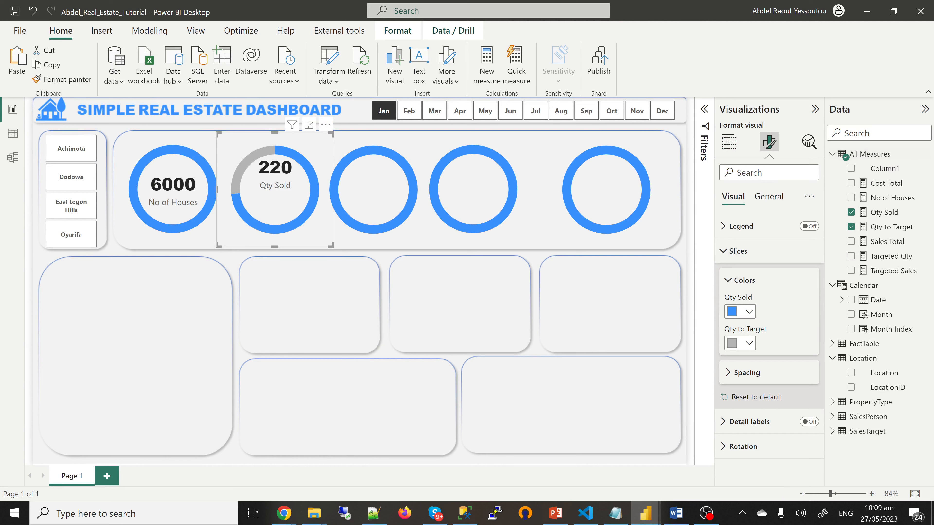
- Create a measure named % of Qty to Target in the All Measures table, with its formula starting on a new line
{"action": "left_click", "coordinate": [925, 154]}
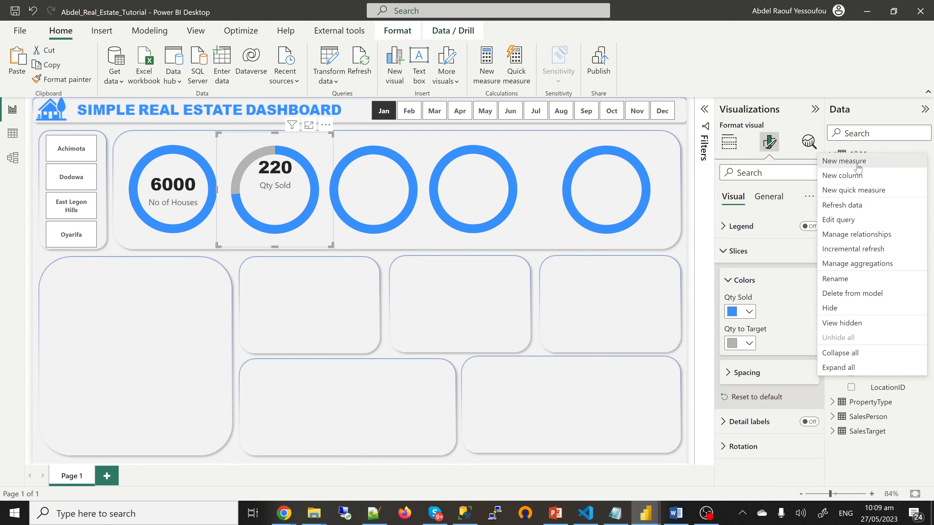
{"action": "left_click", "coordinate": [858, 164]}
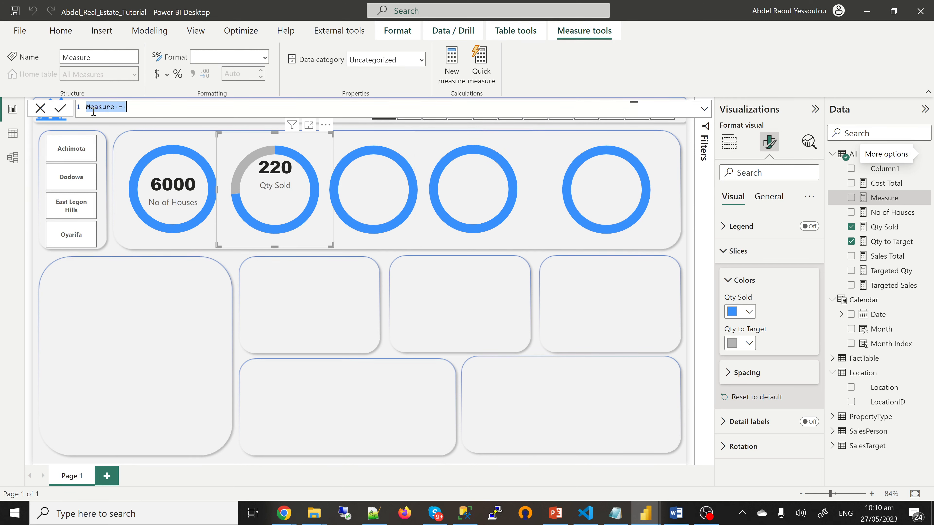
{"action": "left_click_drag", "start_coordinate": [160, 106], "coordinate": [87, 107]}
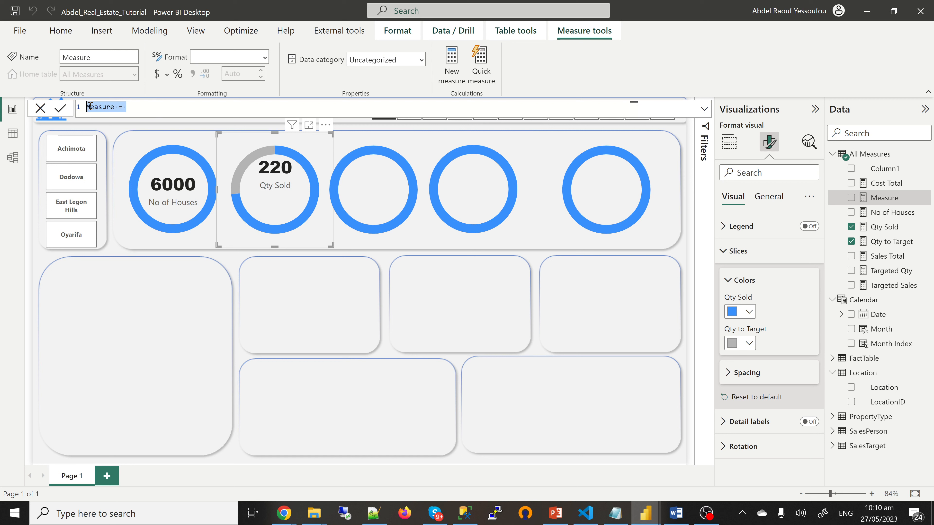
{"action": "type", "text": "% of Qty to Target"}
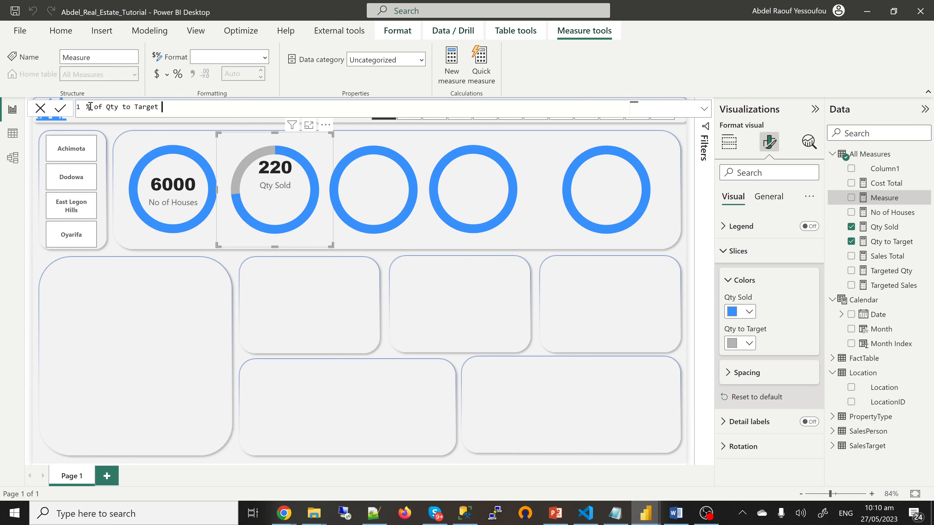
{"action": "type", "text": " ="}
{"action": "key", "text": "shift+Return"}
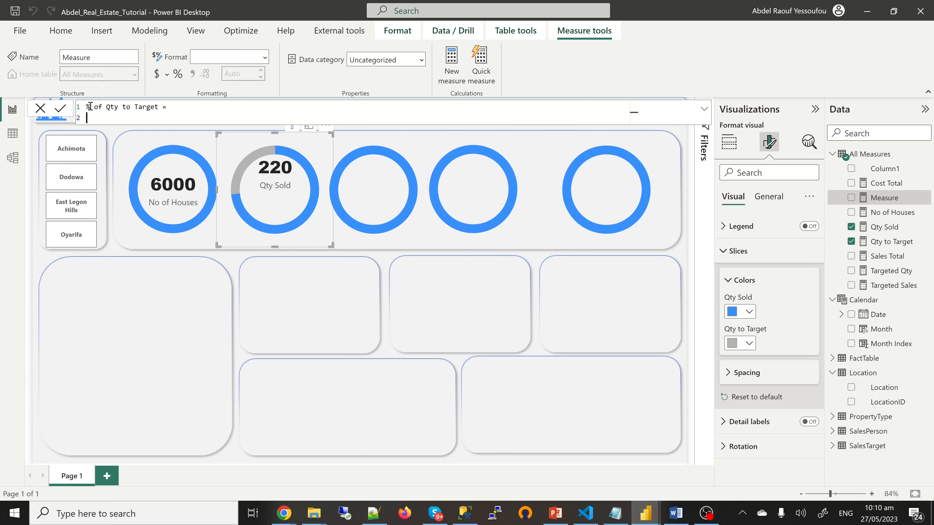
- Define a variable myDiff in the measure's formula as [Qty Sold] - [Targeted Qty], leaving a blank line after it
{"action": "key", "text": "Tab"}
{"action": "type", "text": "var myDiff = [qty"}
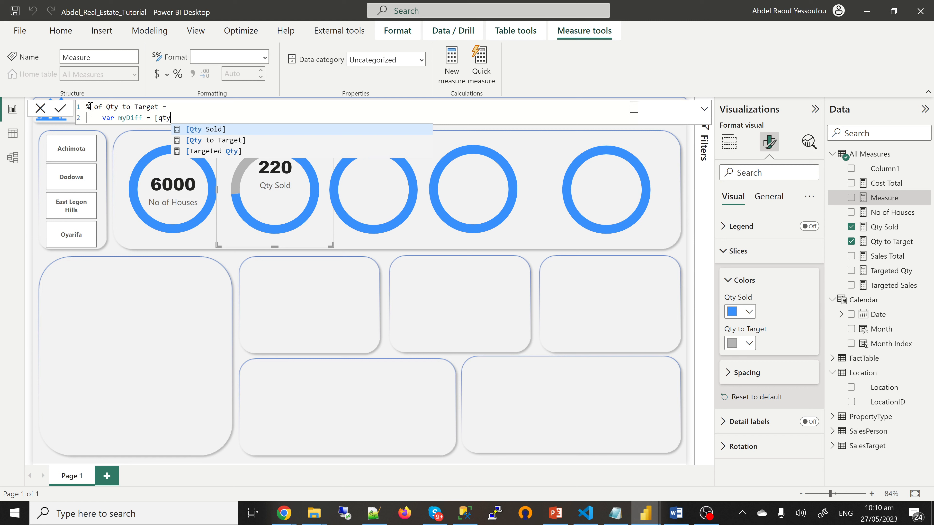
{"action": "key", "text": "Tab"}
{"action": "type", "text": "- "}
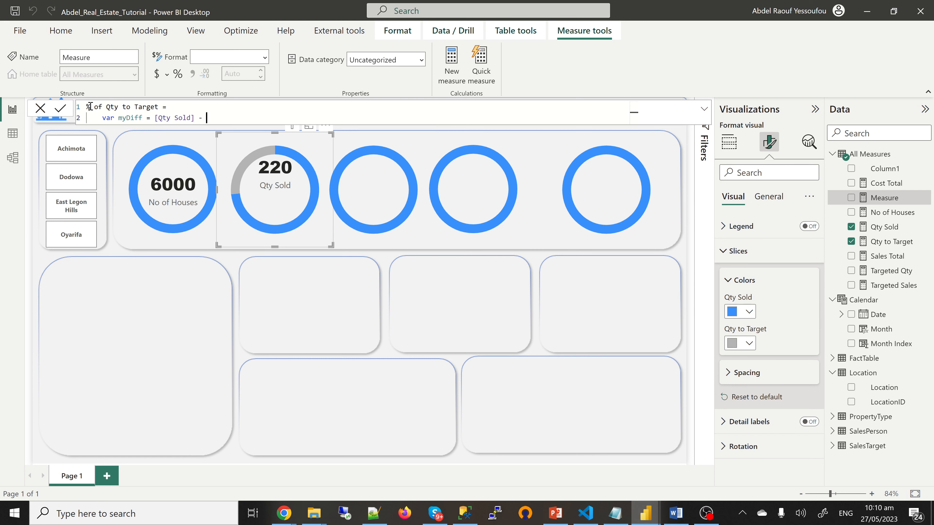
{"action": "type", "text": "[ta"}
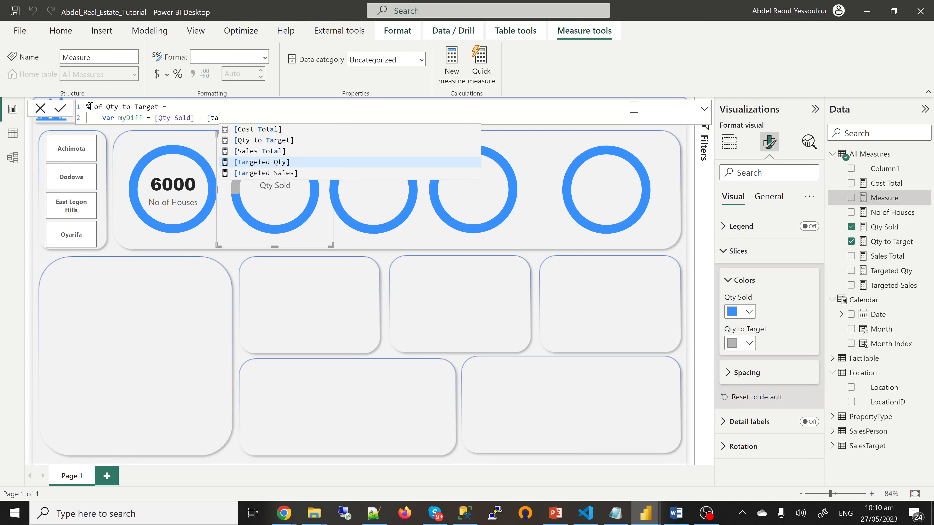
{"action": "key", "text": "Tab"}
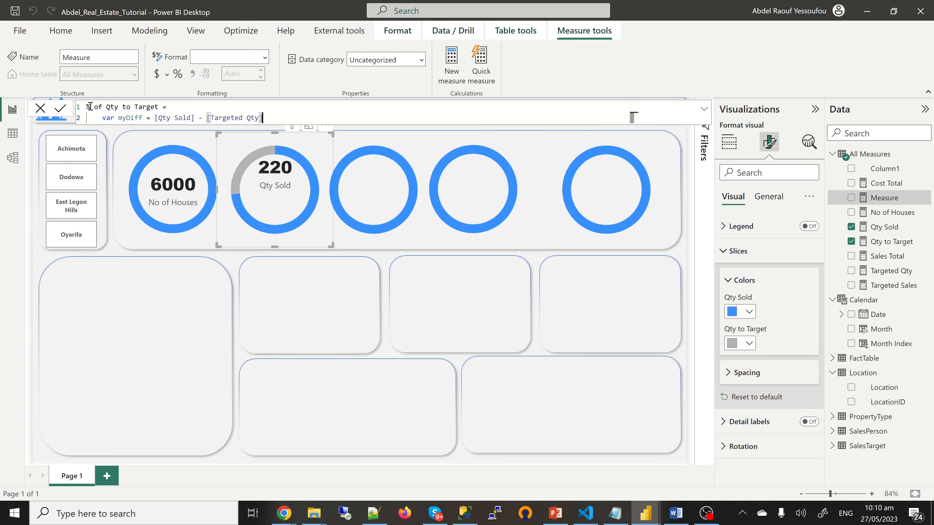
{"action": "key", "text": "shift+Return"}
{"action": "key", "text": "shift+Return"}
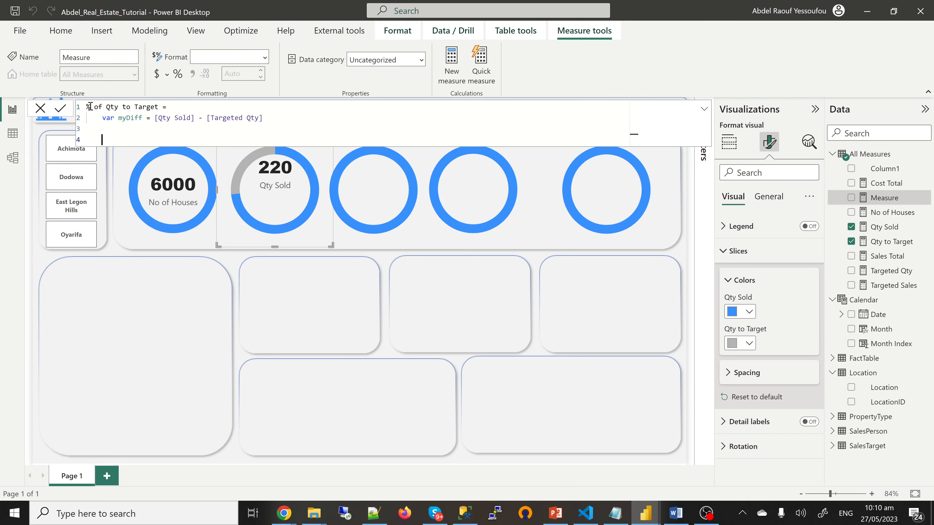
- Make the measure return DIVIDE(myDiff,[Targeted Qty]) and commit the formula
{"action": "type", "text": "return"}
{"action": "key", "text": "shift+Return"}
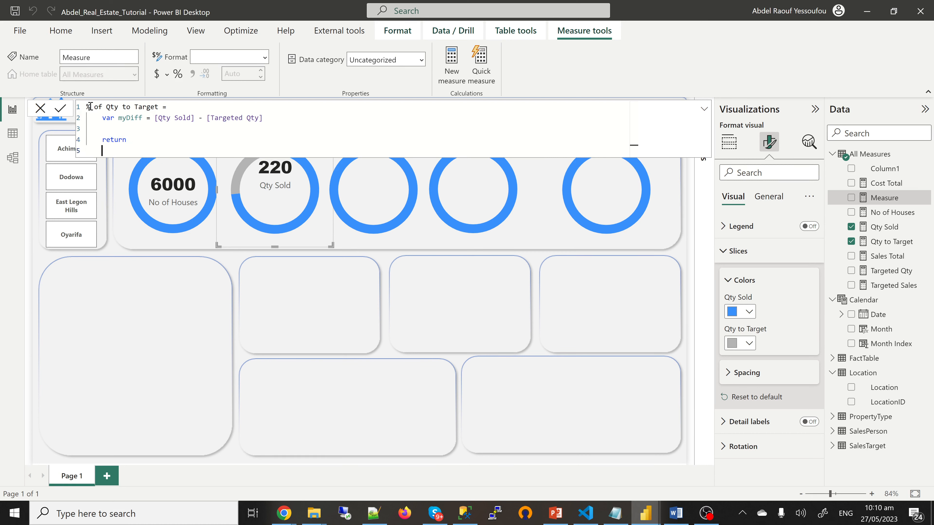
{"action": "type", "text": "DIVIDE("}
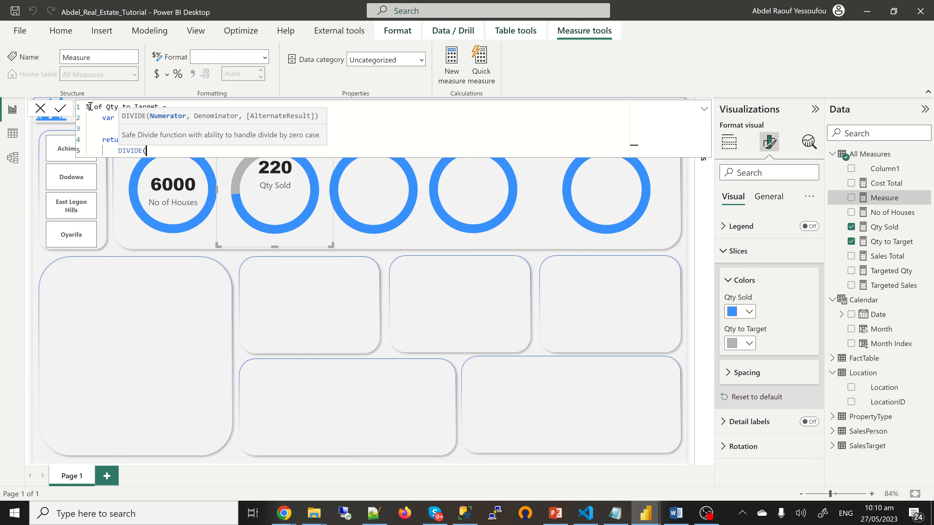
{"action": "type", "text": "myDiff,[ta"}
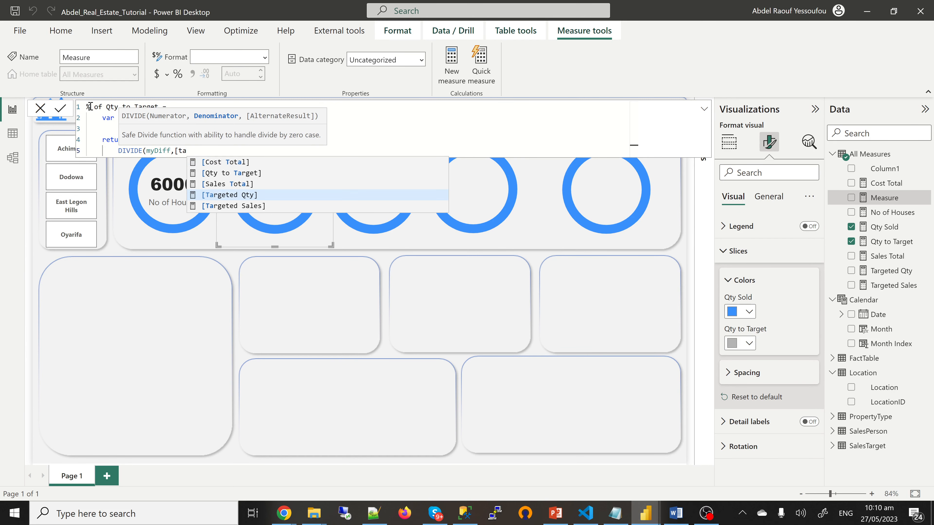
{"action": "key", "text": "Tab"}
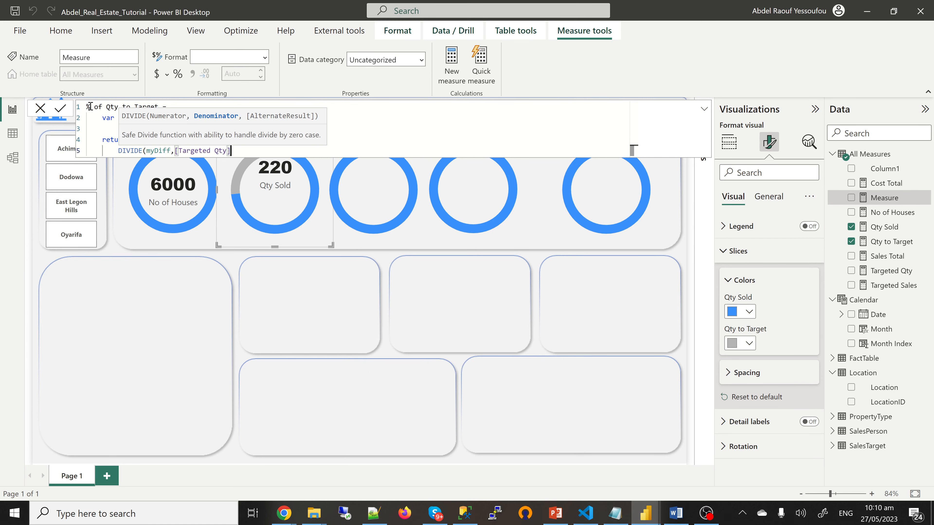
{"action": "type", "text": ")"}
{"action": "left_click", "coordinate": [91, 107]}
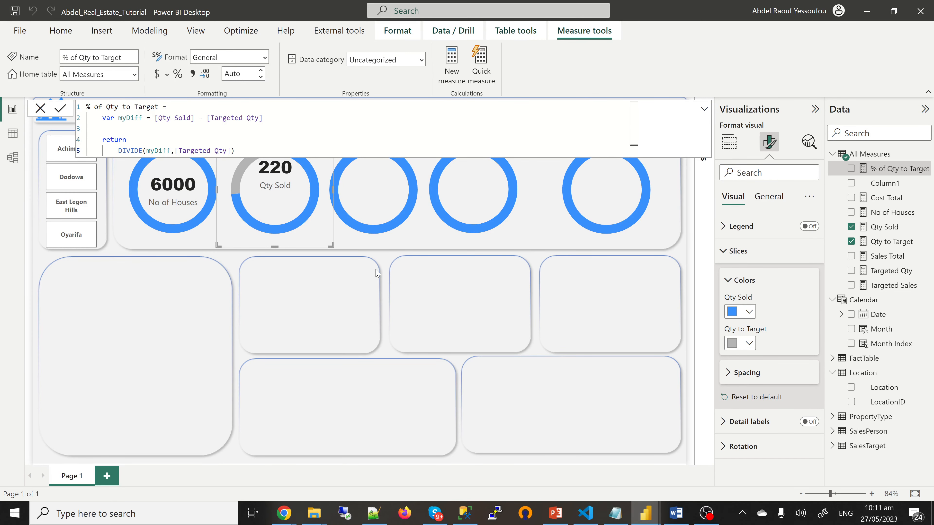
{"action": "left_click", "coordinate": [376, 269]}
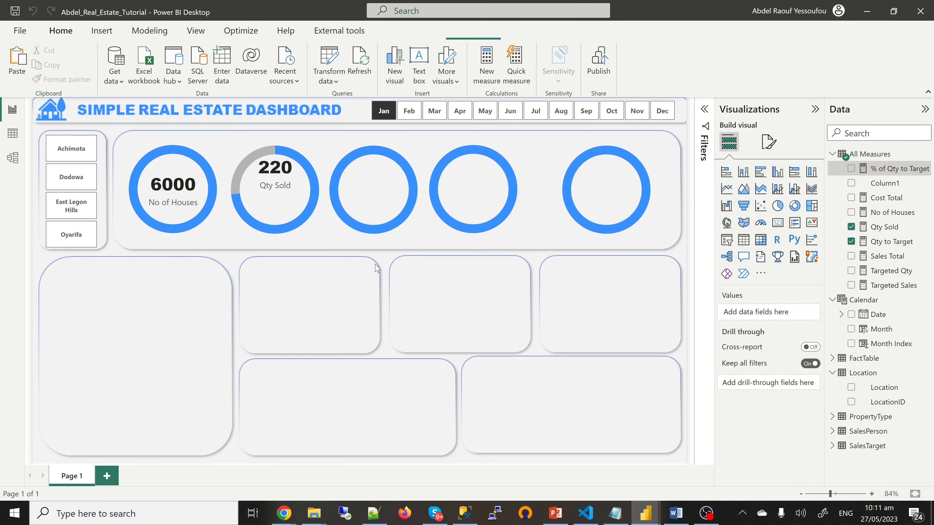
- Duplicate the Qty Sold card into the empty panel below the second ring and replace its field with % of Qty to Target
{"action": "left_click", "coordinate": [284, 195]}
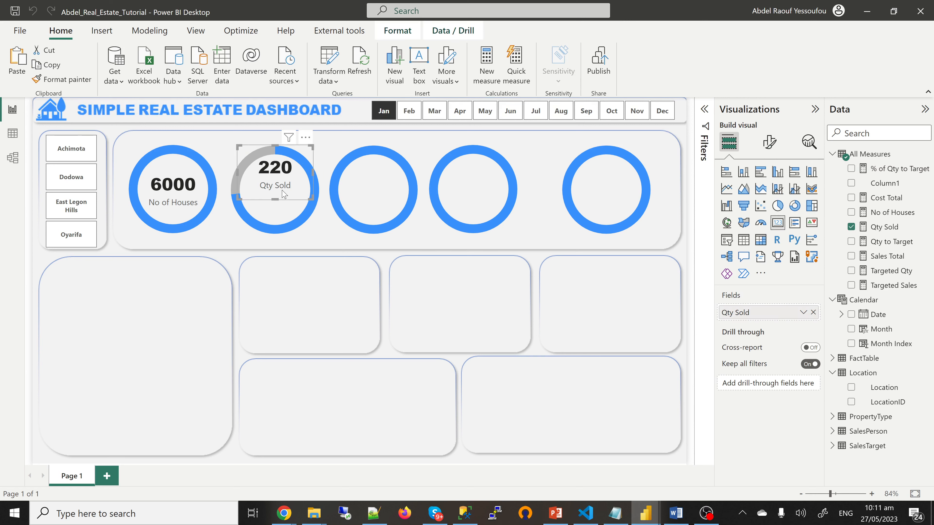
{"action": "left_click", "coordinate": [302, 295]}
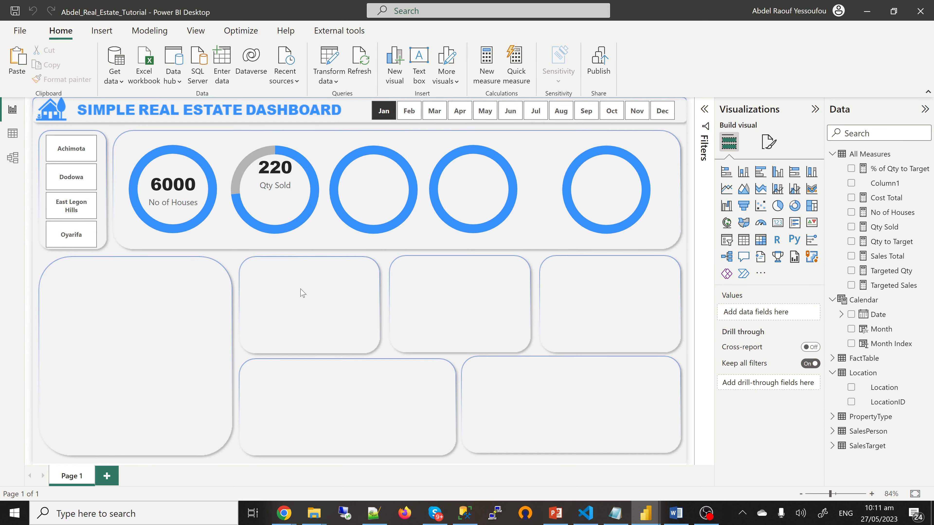
{"action": "key", "text": "ctrl+v"}
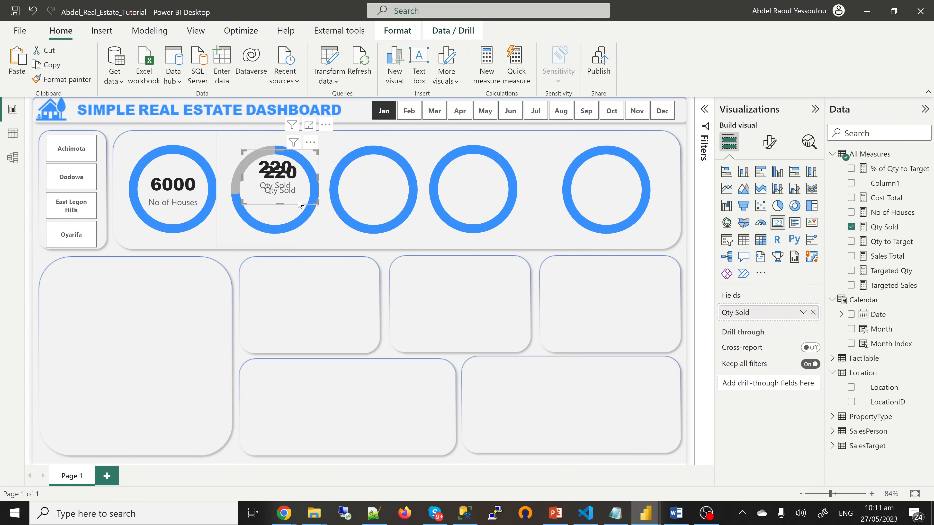
{"action": "left_click_drag", "start_coordinate": [300, 203], "coordinate": [308, 312]}
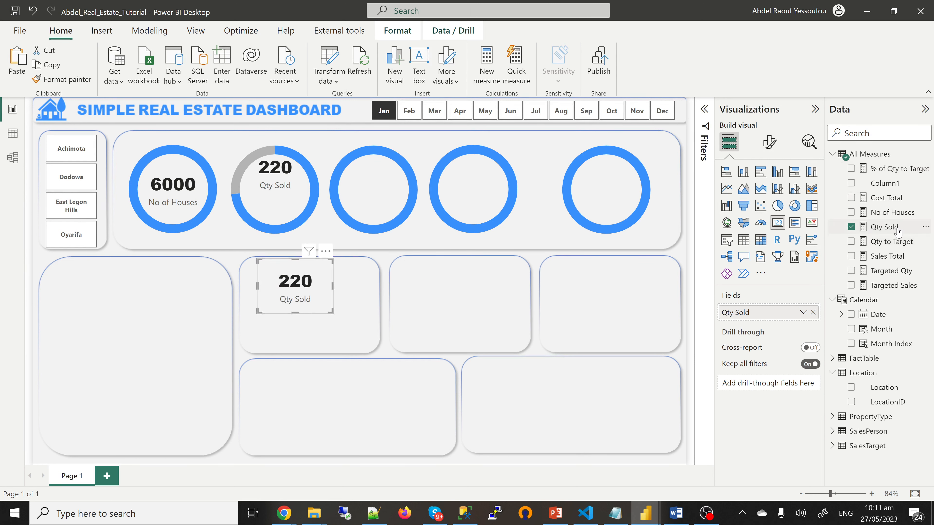
{"action": "left_click", "coordinate": [896, 170]}
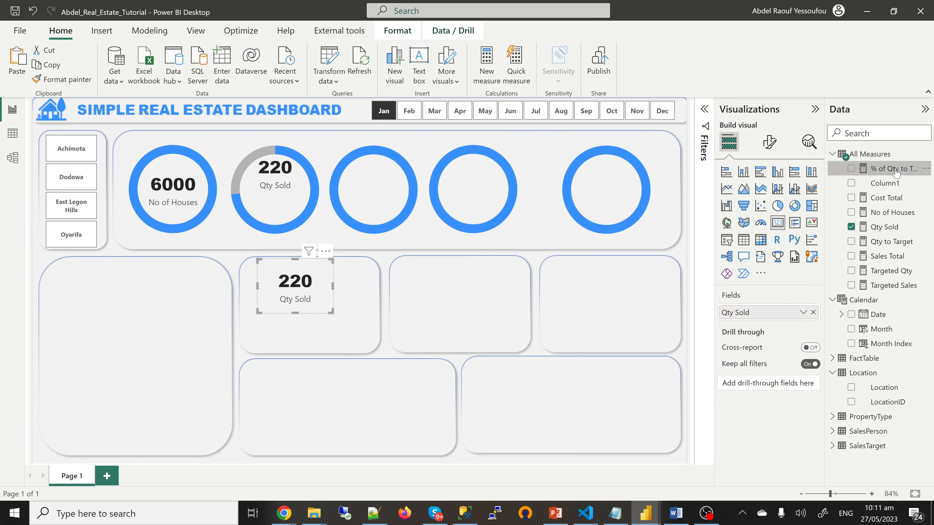
{"action": "left_click", "coordinate": [851, 226]}
{"action": "left_click", "coordinate": [852, 170]}
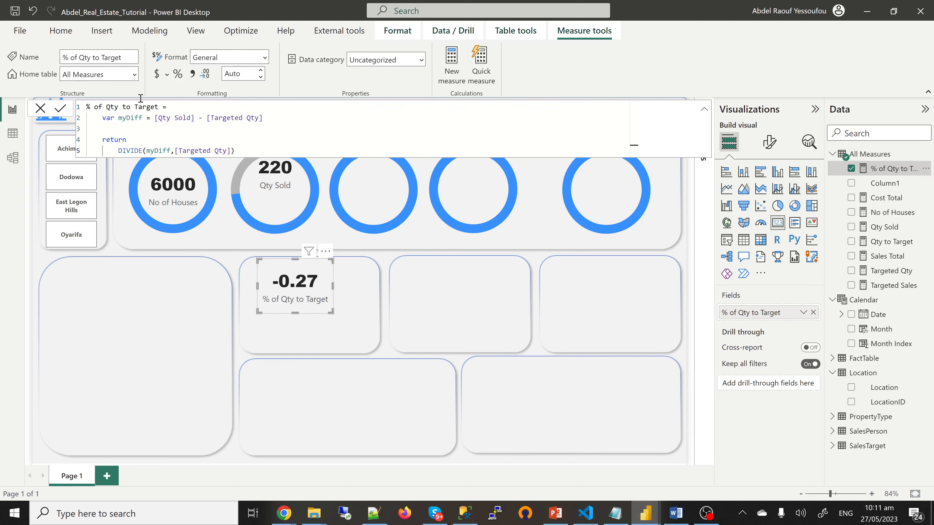
- Format the % of Qty to Target measure as a percentage with 0 decimal places
{"action": "left_click", "coordinate": [178, 74]}
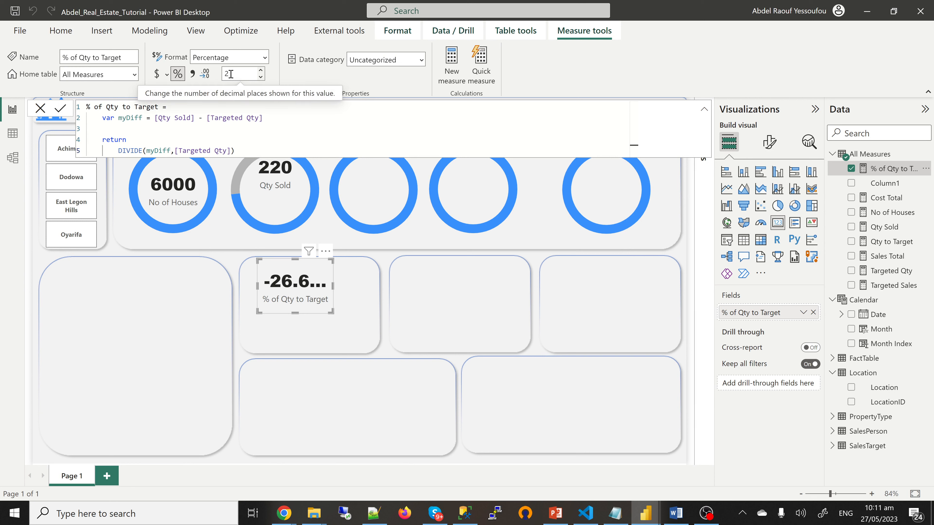
{"action": "double_click", "coordinate": [230, 74]}
{"action": "type", "text": "0"}
{"action": "key", "text": "BackSpace"}
{"action": "type", "text": "2"}
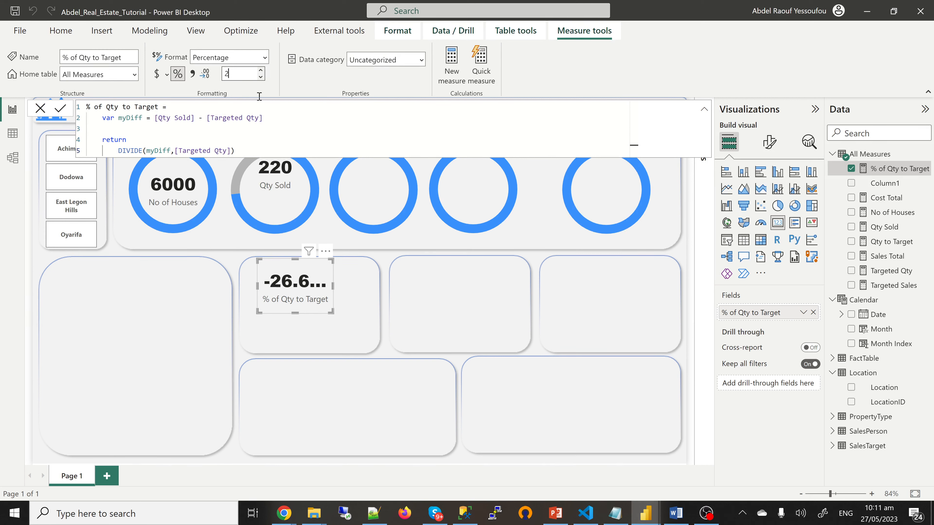
{"action": "left_click", "coordinate": [317, 256]}
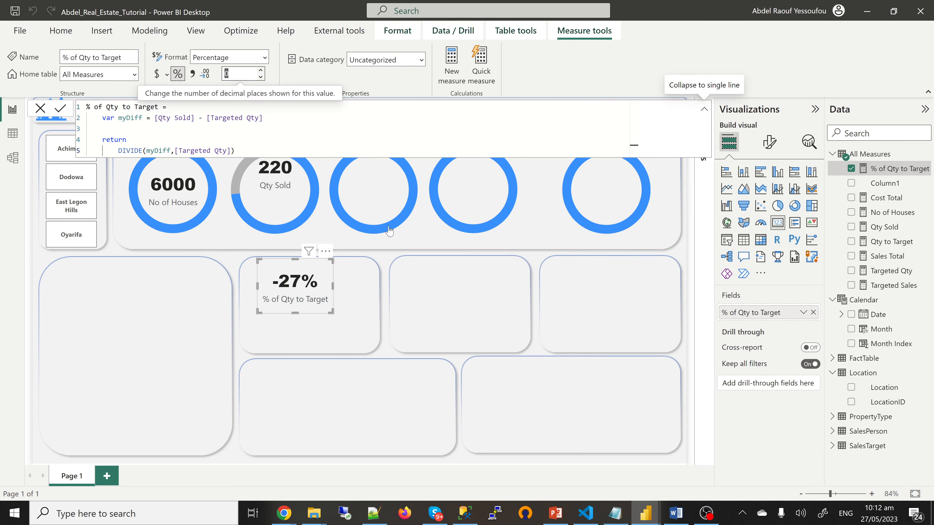
- Set the callout value font size of the % of Qty to Target card to 15
{"action": "left_click", "coordinate": [302, 302]}
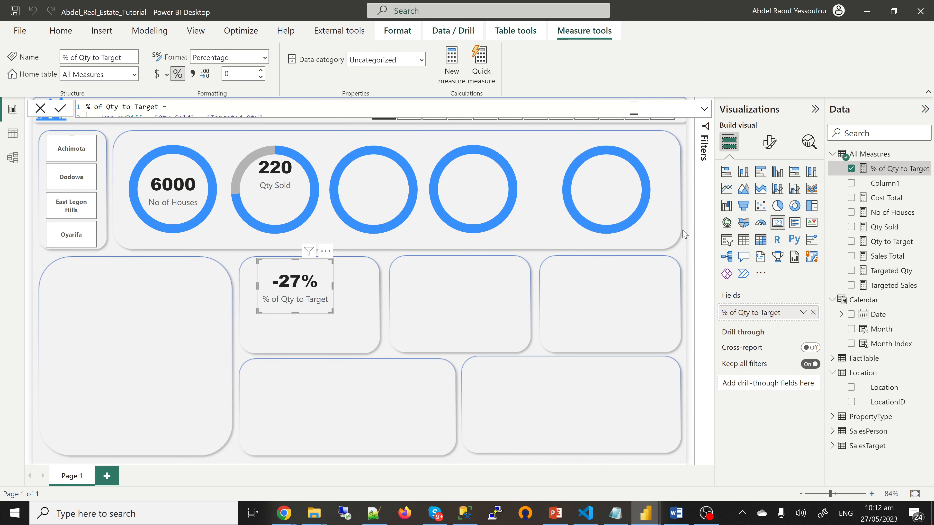
{"action": "left_click", "coordinate": [769, 147]}
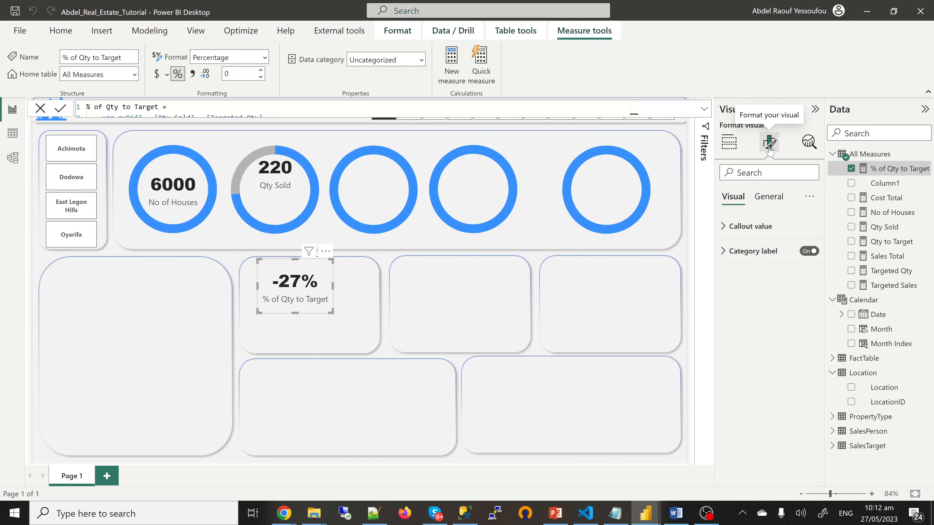
{"action": "left_click", "coordinate": [743, 226]}
{"action": "left_click", "coordinate": [784, 268]}
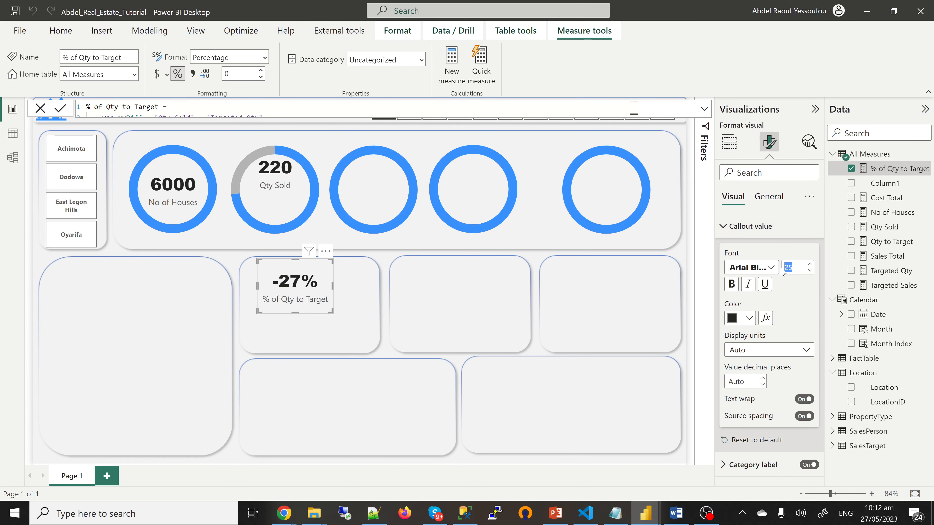
{"action": "type", "text": "15"}
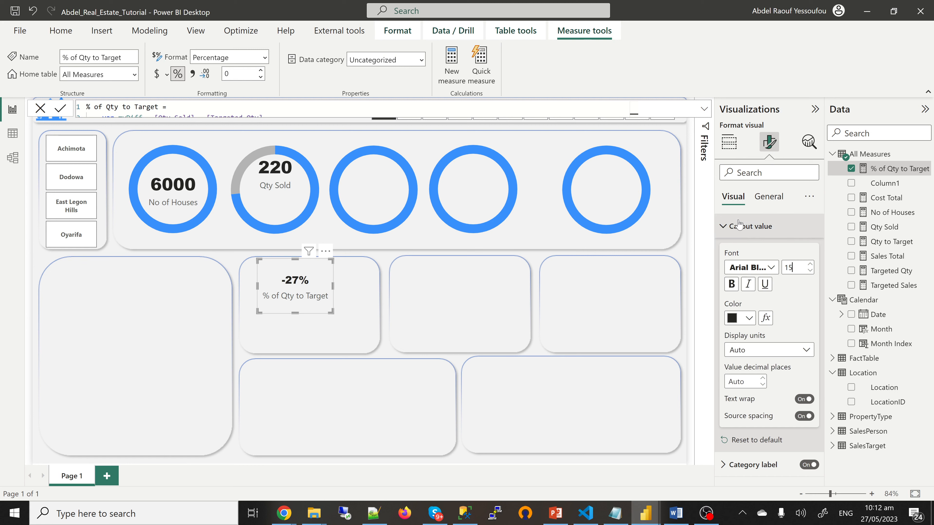
- Rename the percentage card's field for this visual as vs Target
{"action": "left_click", "coordinate": [729, 145]}
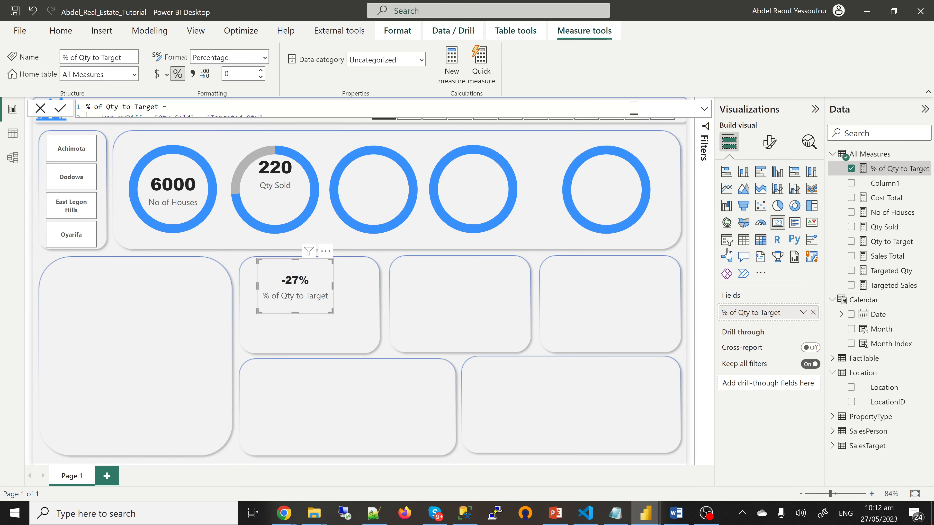
{"action": "double_click", "coordinate": [756, 314]}
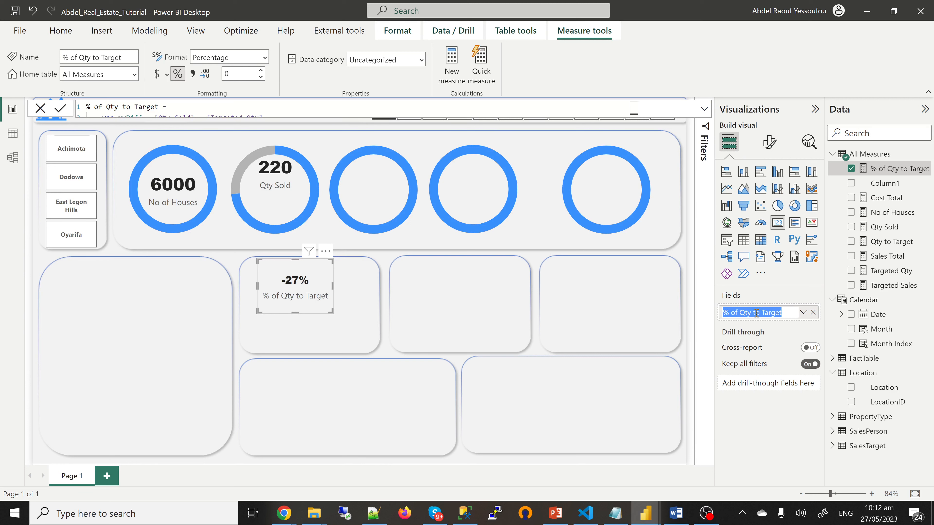
{"action": "left_click", "coordinate": [762, 312]}
{"action": "left_click_drag", "start_coordinate": [760, 312], "coordinate": [720, 315]}
{"action": "type", "text": "vs"}
{"action": "key", "text": "Return"}
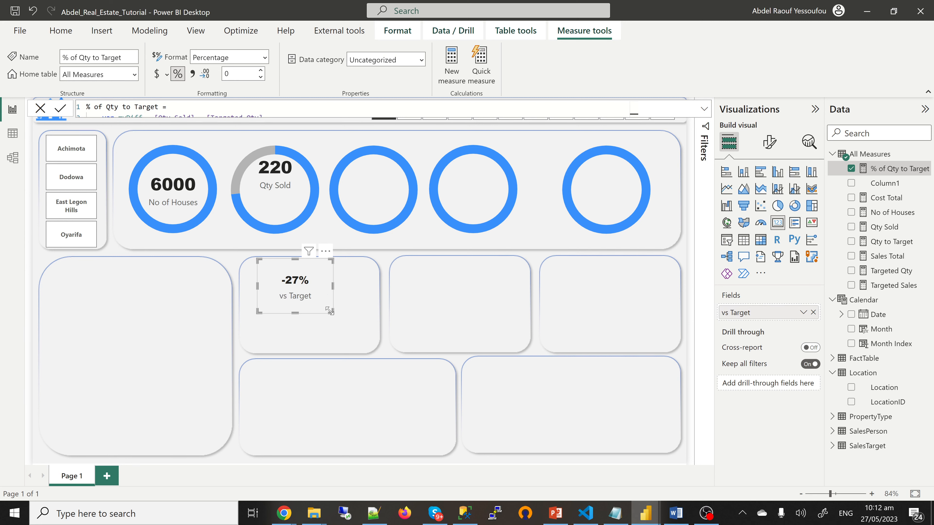
- Shrink the vs Target card and place it centred inside the second ring, directly beneath the Qty Sold card
{"action": "left_click_drag", "start_coordinate": [329, 311], "coordinate": [278, 221]}
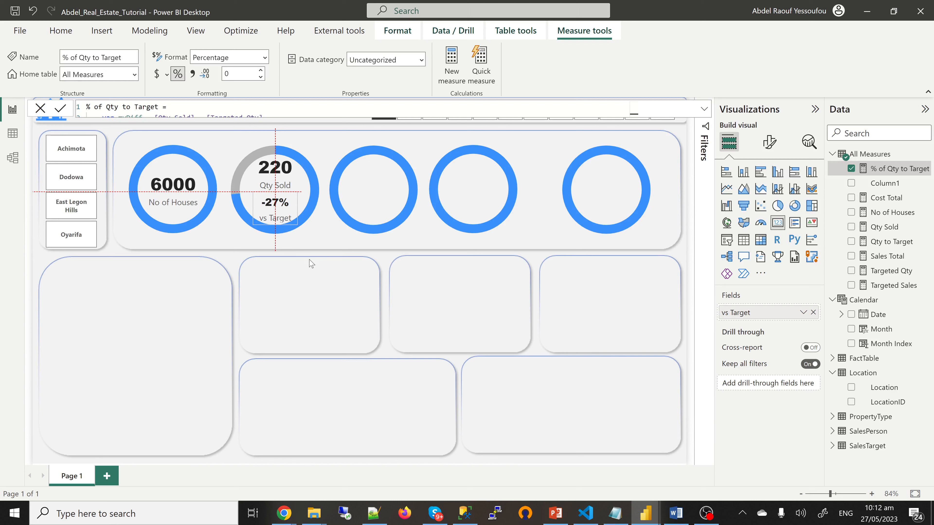
{"action": "left_click", "coordinate": [339, 245]}
{"action": "left_click", "coordinate": [364, 305]}
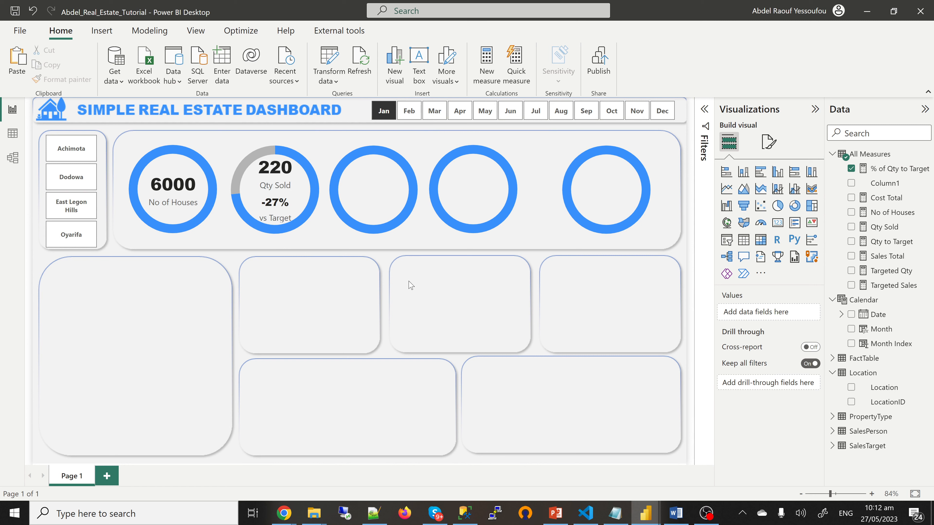
- Insert a line shape, shrink it and position it as a divider between the Qty Sold and vs Target cards in the second ring
{"action": "left_click", "coordinate": [97, 34]}
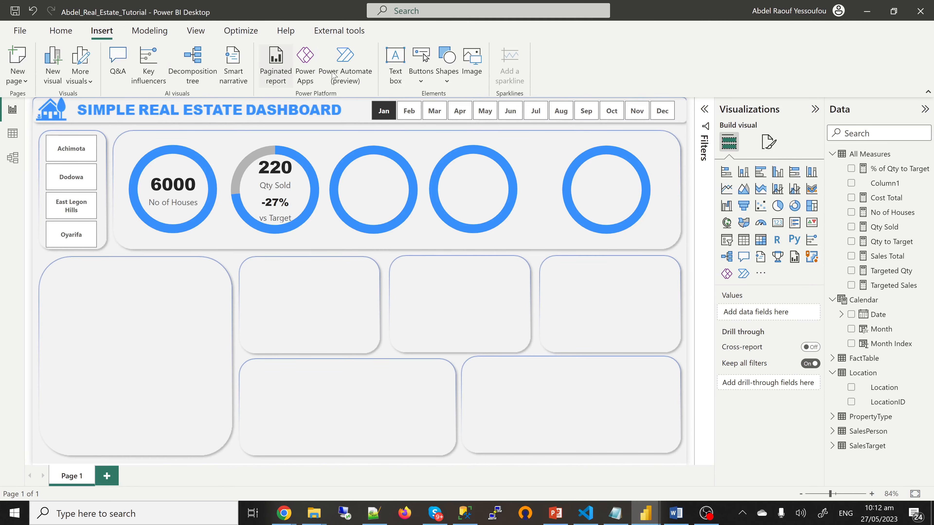
{"action": "left_click", "coordinate": [447, 77]}
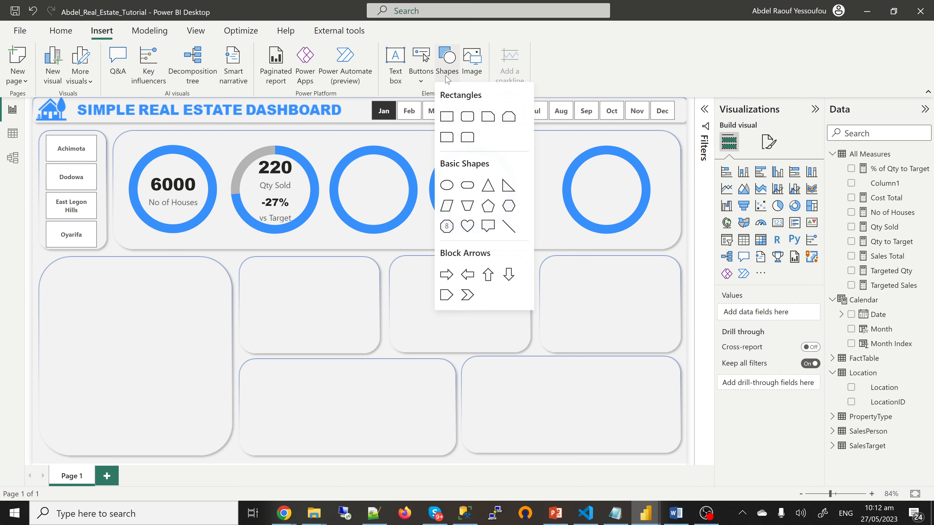
{"action": "left_click", "coordinate": [509, 233]}
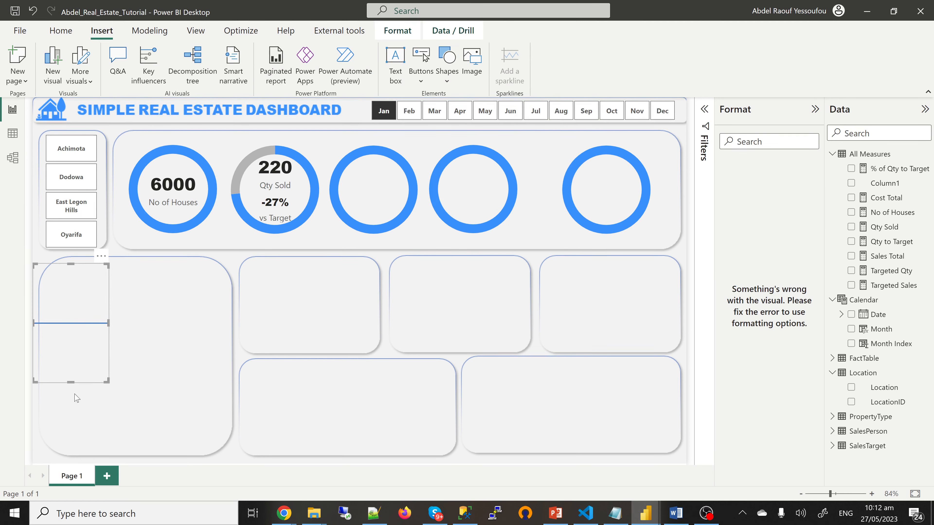
{"action": "left_click_drag", "start_coordinate": [70, 383], "coordinate": [284, 194]}
{"action": "key", "text": "Down"}
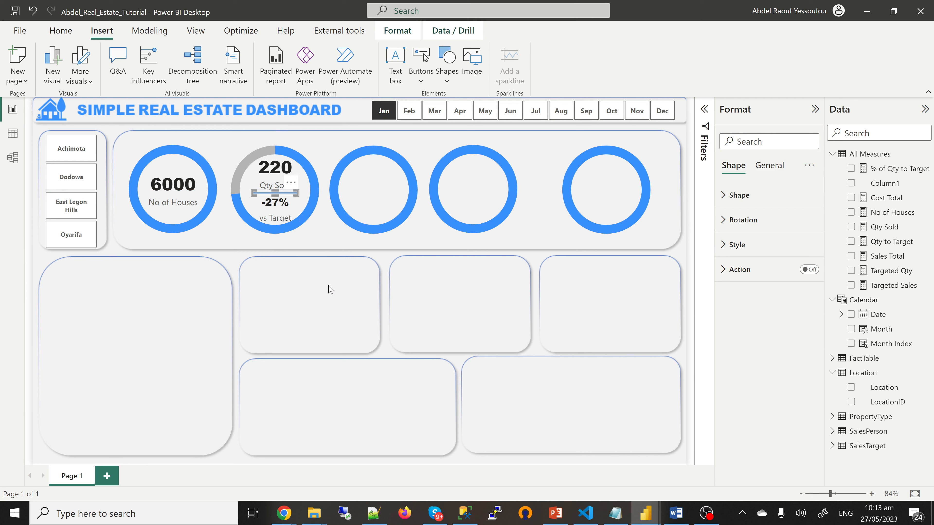
{"action": "key", "text": "Down"}
{"action": "key", "text": "Escape"}
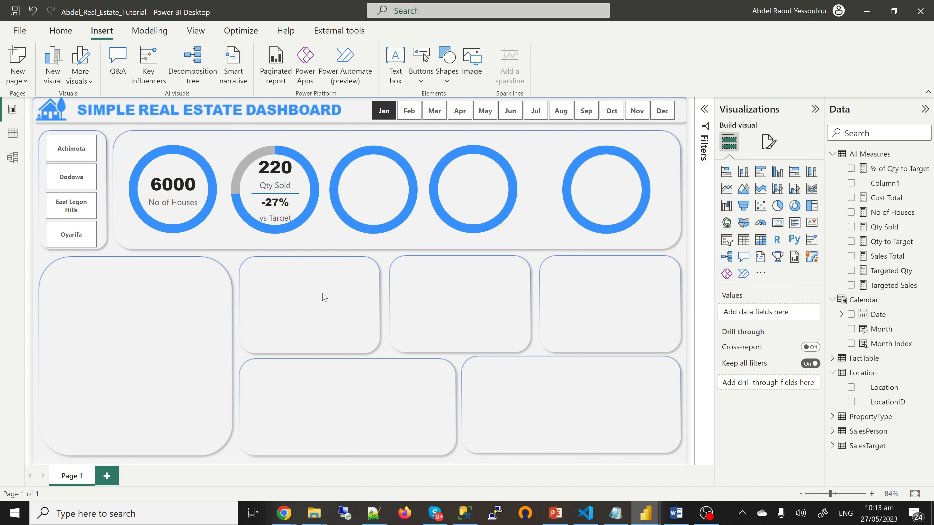
- Apply rules-based conditional colour to the vs Target card's callout value, using red for % of Qty to Target from Min to below 0
{"action": "left_click", "coordinate": [279, 210]}
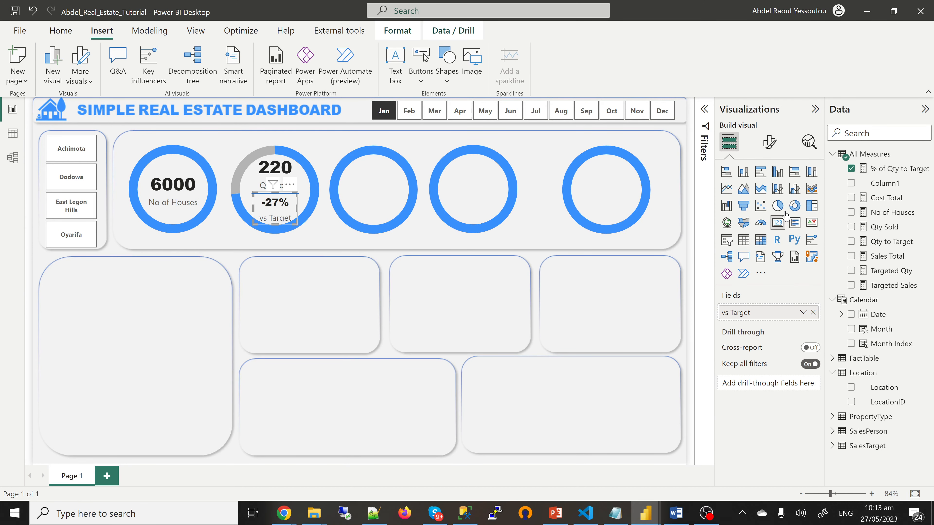
{"action": "left_click", "coordinate": [770, 146]}
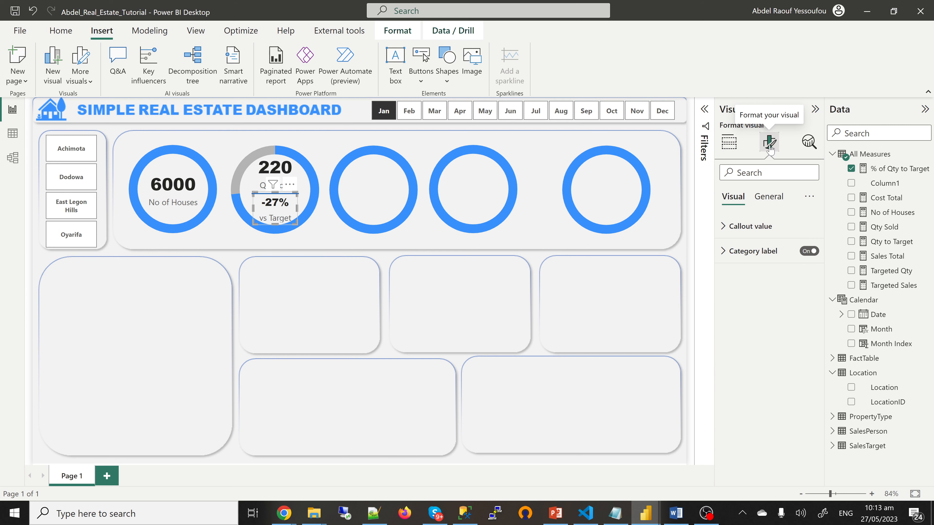
{"action": "left_click", "coordinate": [731, 237]}
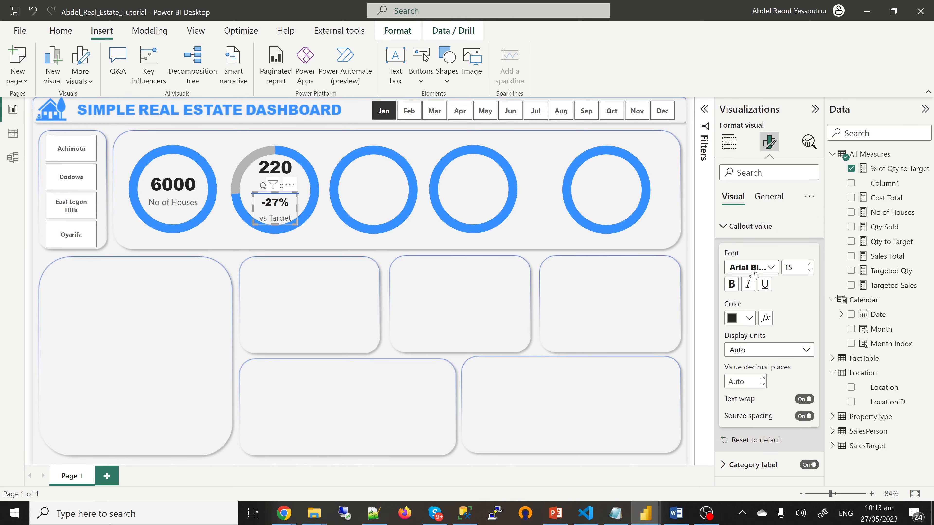
{"action": "left_click", "coordinate": [766, 319]}
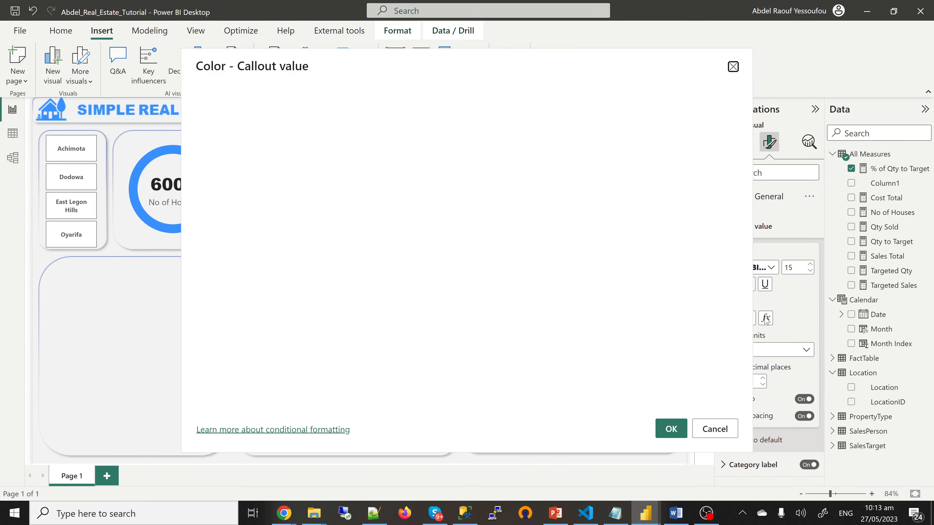
{"action": "left_click", "coordinate": [255, 116]}
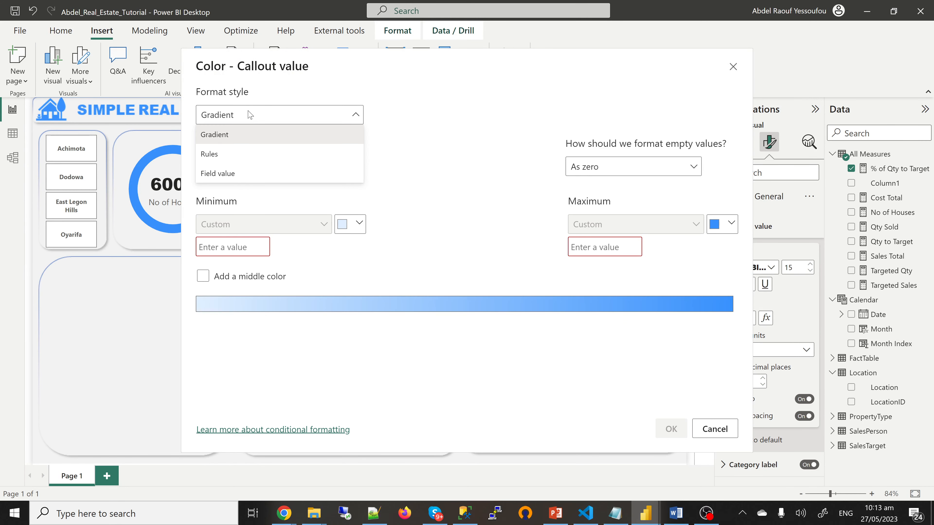
{"action": "left_click", "coordinate": [217, 156]}
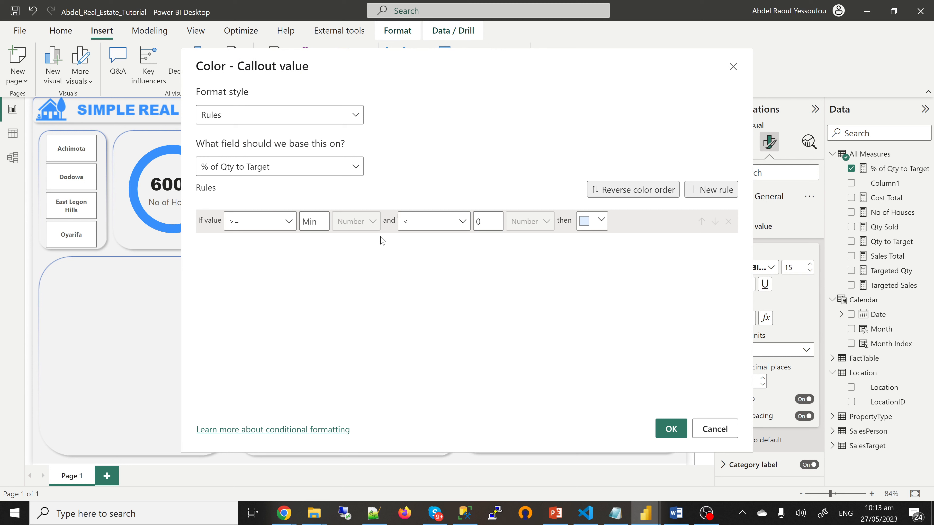
{"action": "left_click", "coordinate": [601, 221]}
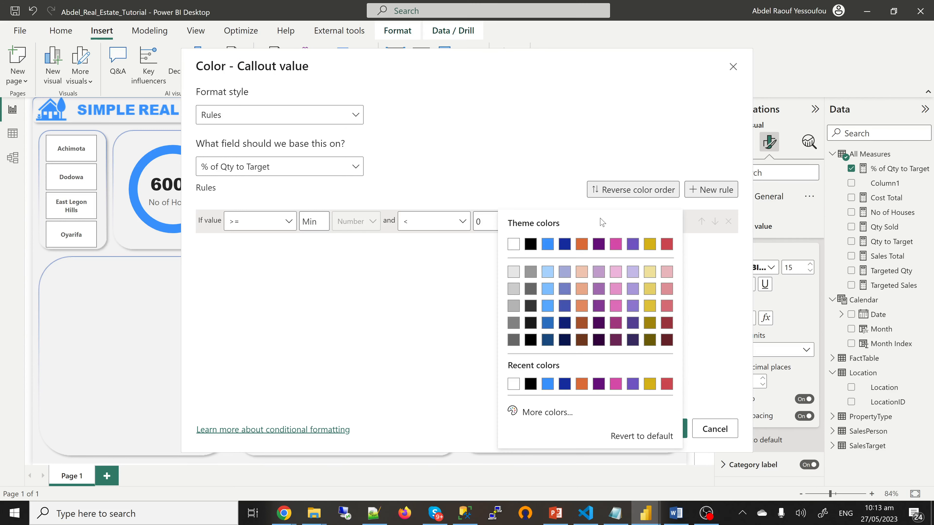
{"action": "left_click", "coordinate": [667, 245]}
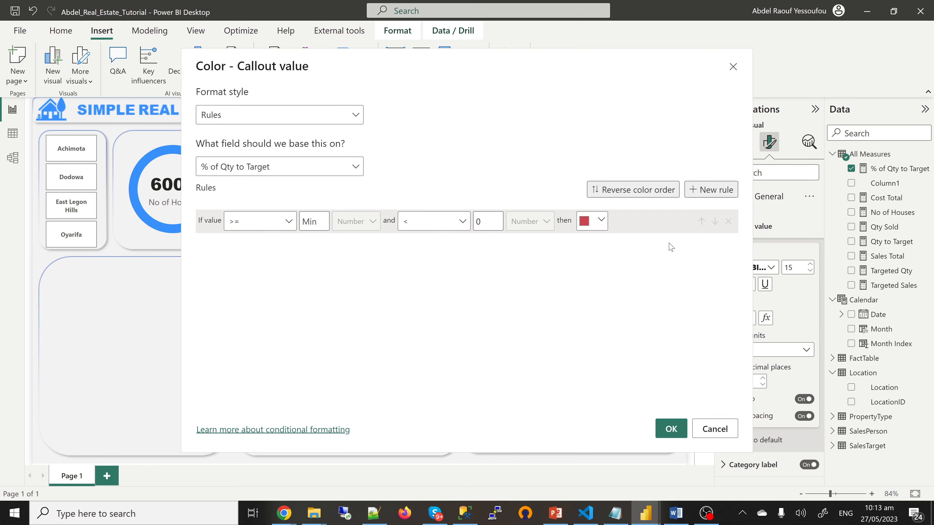
- Add a second colour rule for values from 0 to Max in green #018A31 and apply the card's conditional formatting
{"action": "left_click", "coordinate": [715, 192]}
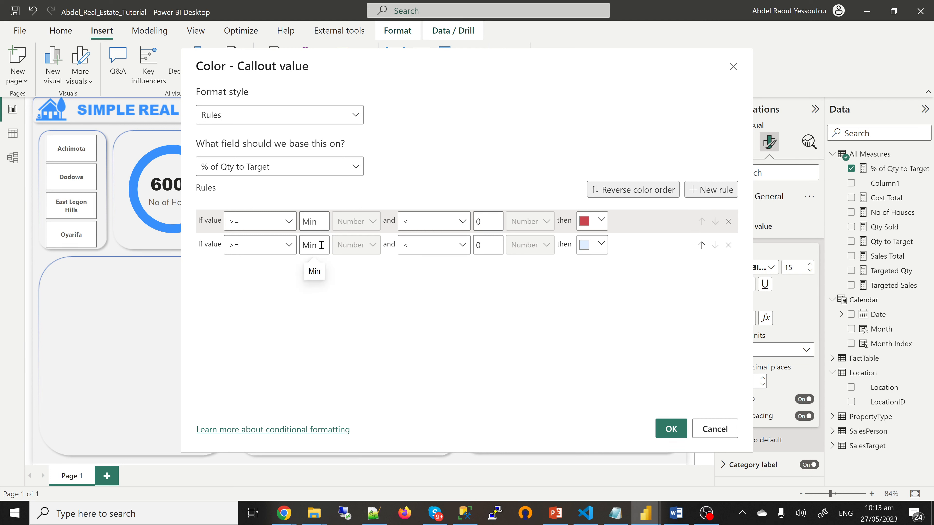
{"action": "type", "text": "0"}
{"action": "left_click", "coordinate": [486, 242]}
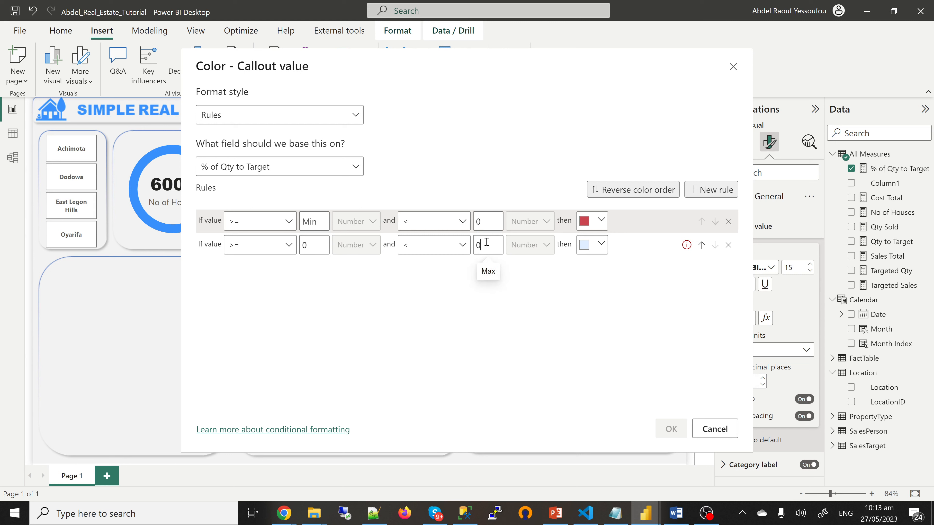
{"action": "key", "text": "BackSpace"}
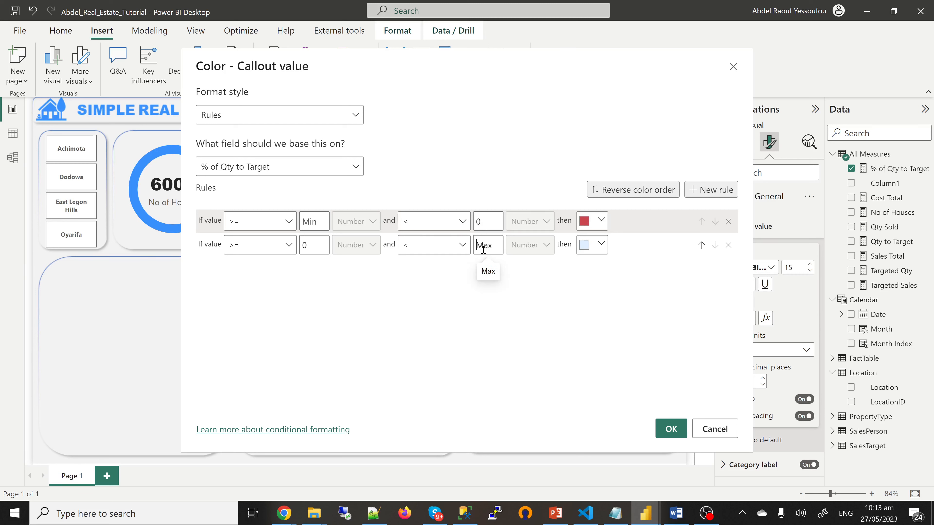
{"action": "left_click", "coordinate": [602, 244]}
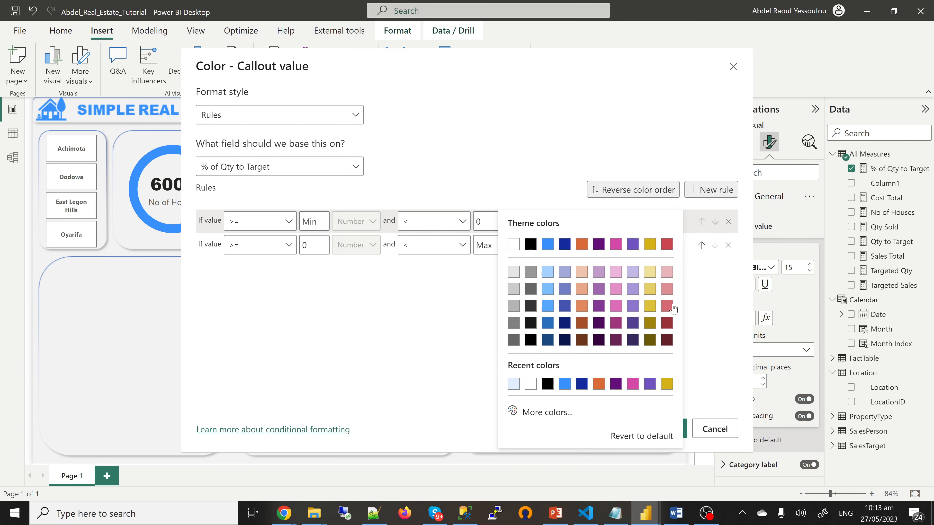
{"action": "left_click", "coordinate": [558, 418]}
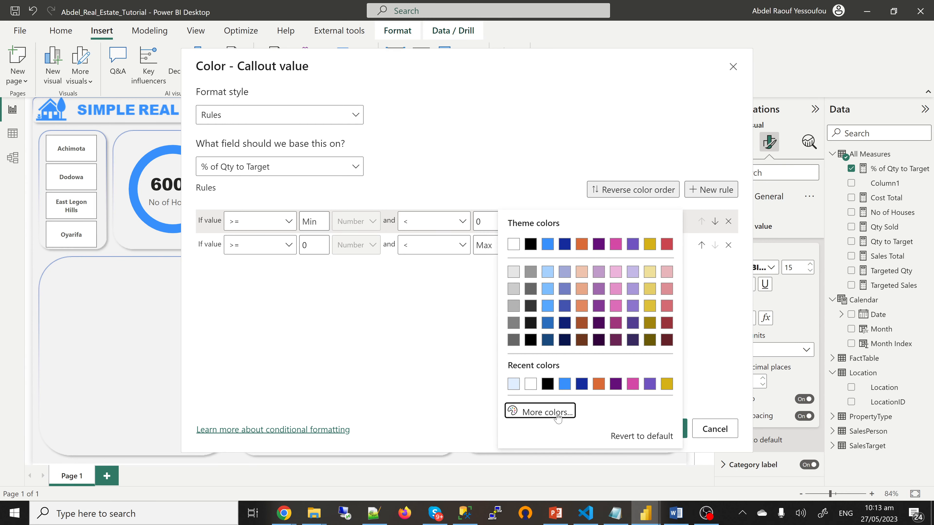
{"action": "left_click", "coordinate": [567, 369]}
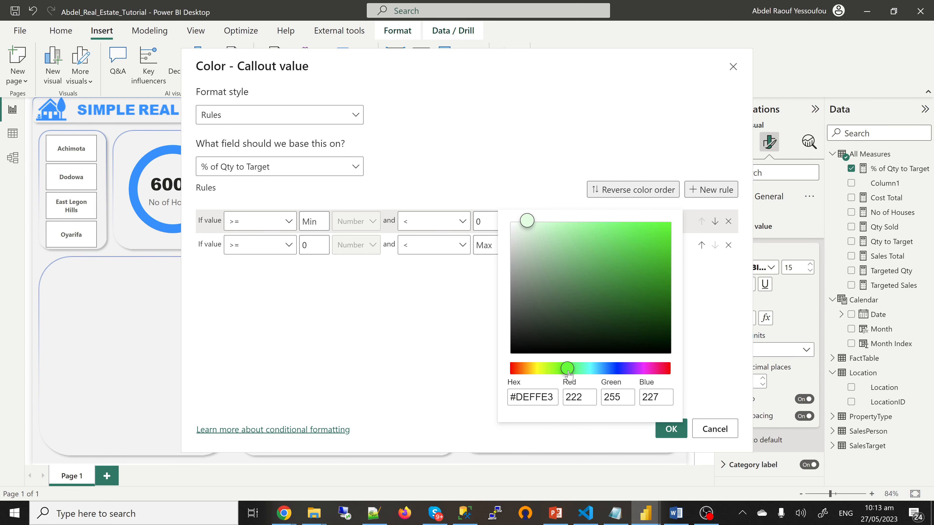
{"action": "mouse_move", "coordinate": [570, 371]}
{"action": "left_mouse_down"}
{"action": "mouse_move", "coordinate": [580, 371]}
{"action": "mouse_move", "coordinate": [573, 371]}
{"action": "left_mouse_up"}
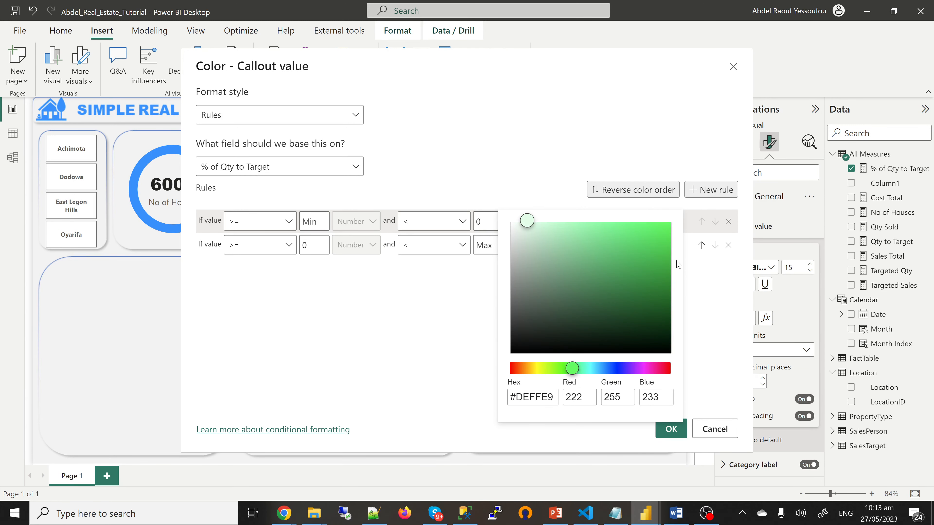
{"action": "left_click", "coordinate": [658, 273]}
{"action": "left_click", "coordinate": [665, 281]}
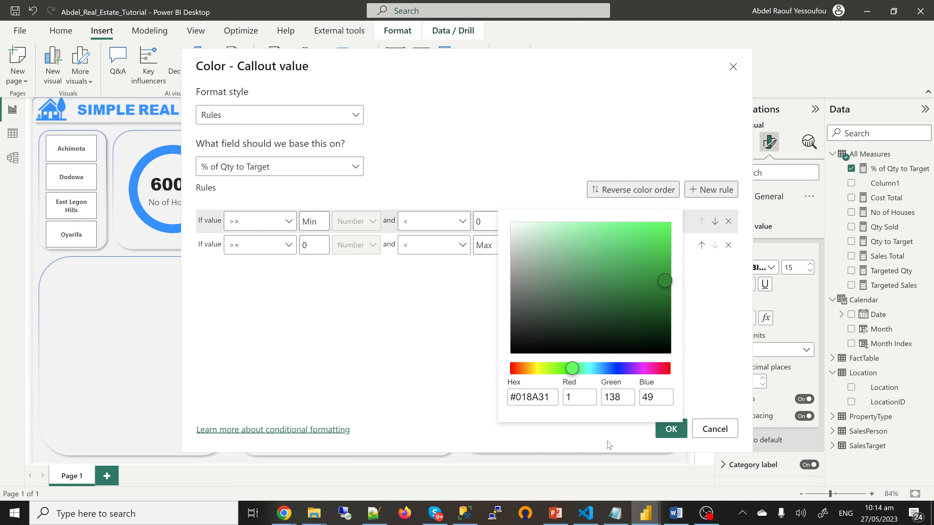
{"action": "left_click", "coordinate": [712, 290]}
{"action": "left_click", "coordinate": [672, 428]}
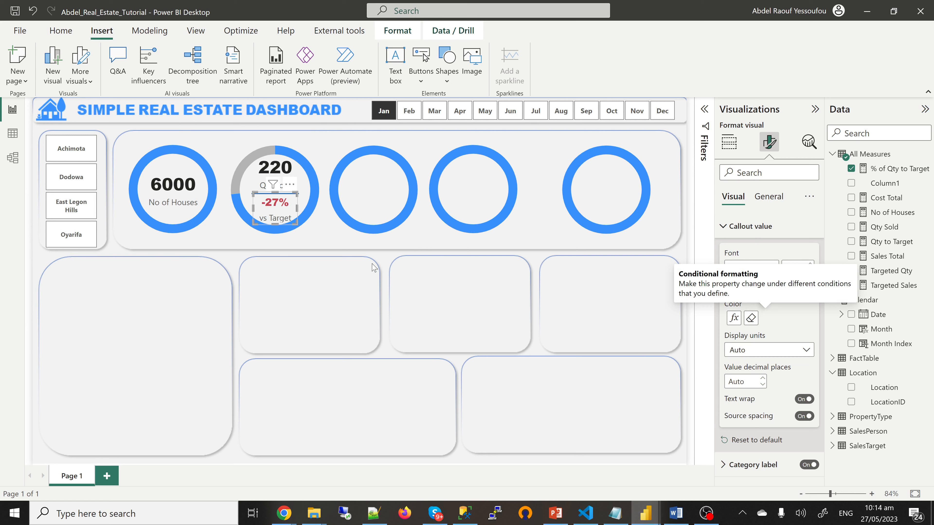
{"action": "left_click", "coordinate": [372, 281]}
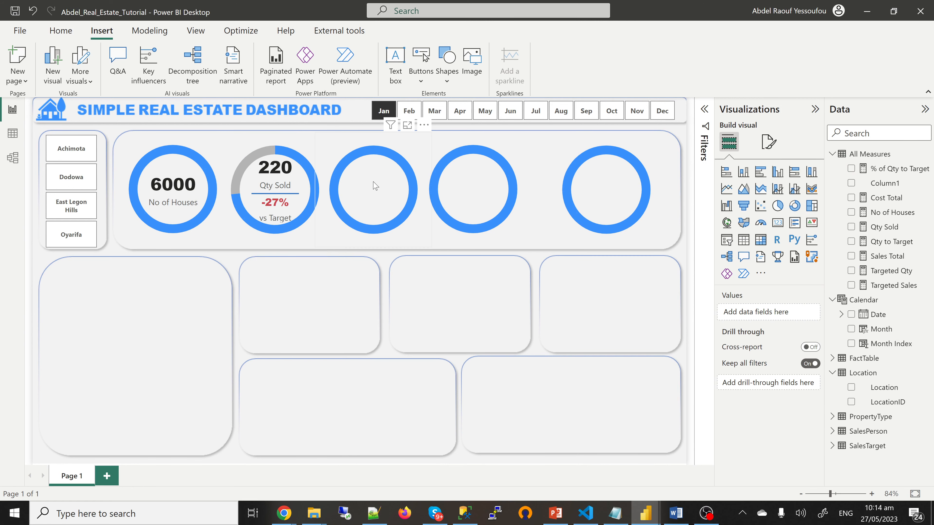
- View the finished reference dashboard in the other open Power BI report
{"action": "mouse_move", "coordinate": [646, 519]}
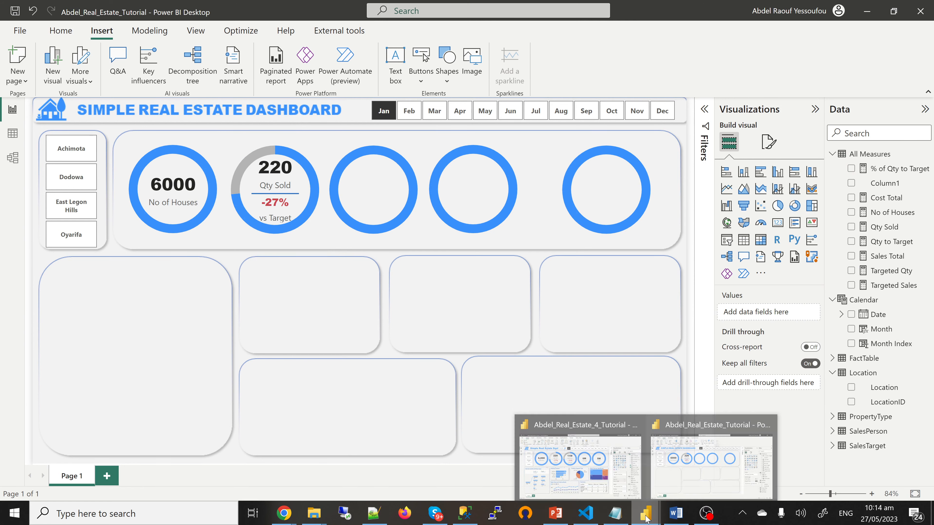
{"action": "left_click", "coordinate": [585, 473]}
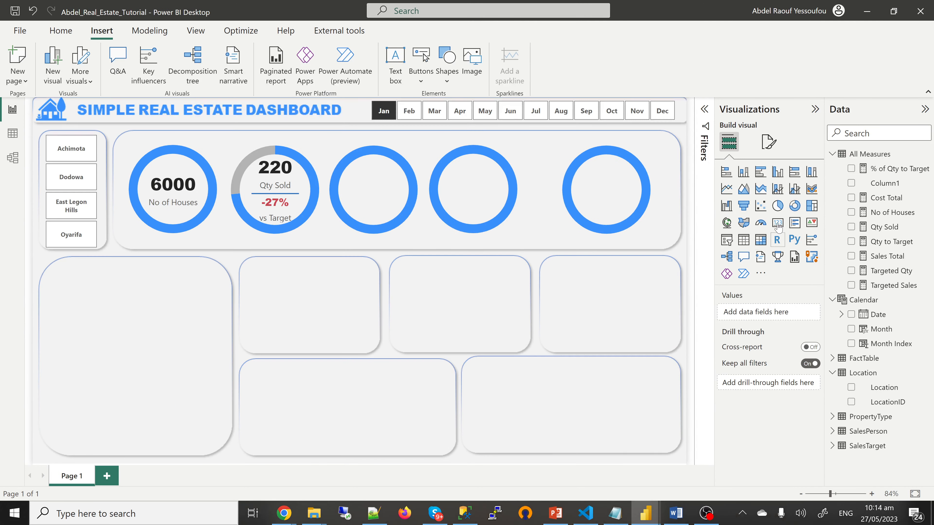
- Copy the Qty to Target measure's whole formula into a new measure in the All Measures table
{"action": "left_click", "coordinate": [889, 244]}
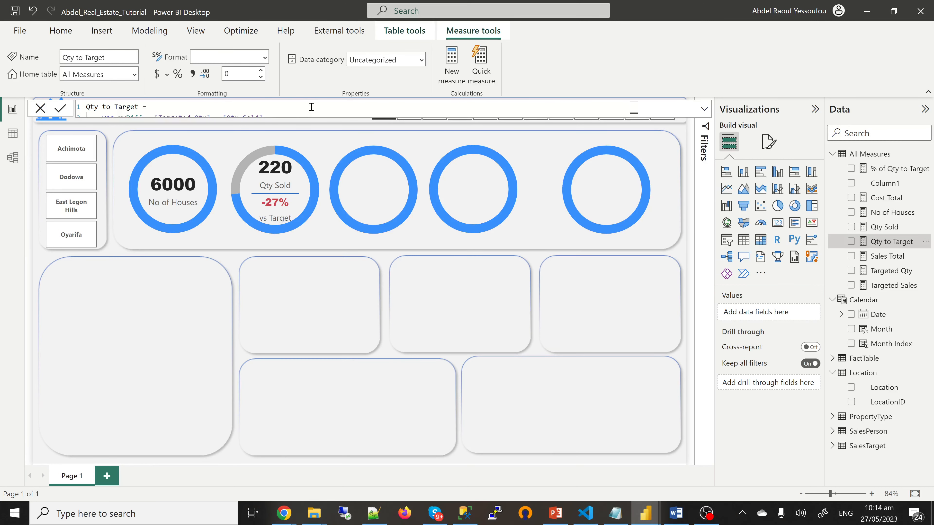
{"action": "left_click", "coordinate": [312, 107]}
{"action": "key", "text": "ctrl+a"}
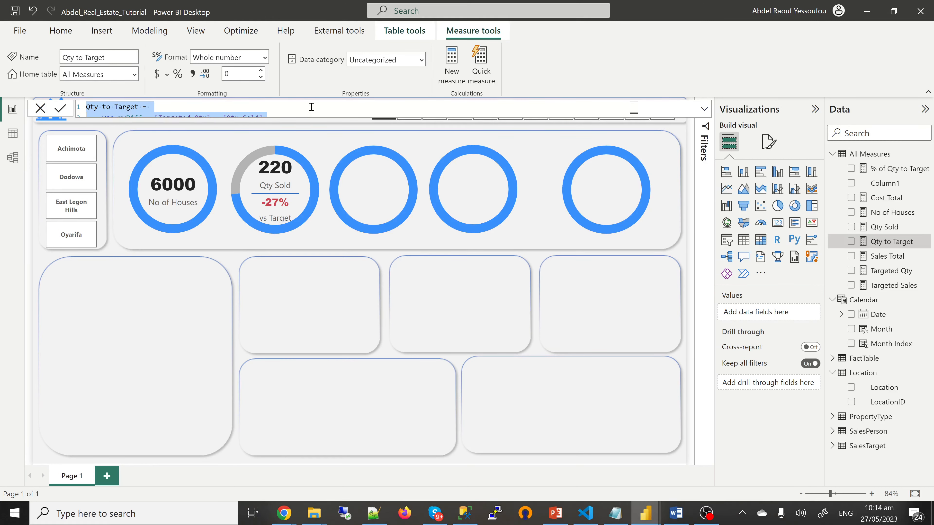
{"action": "left_click", "coordinate": [458, 68]}
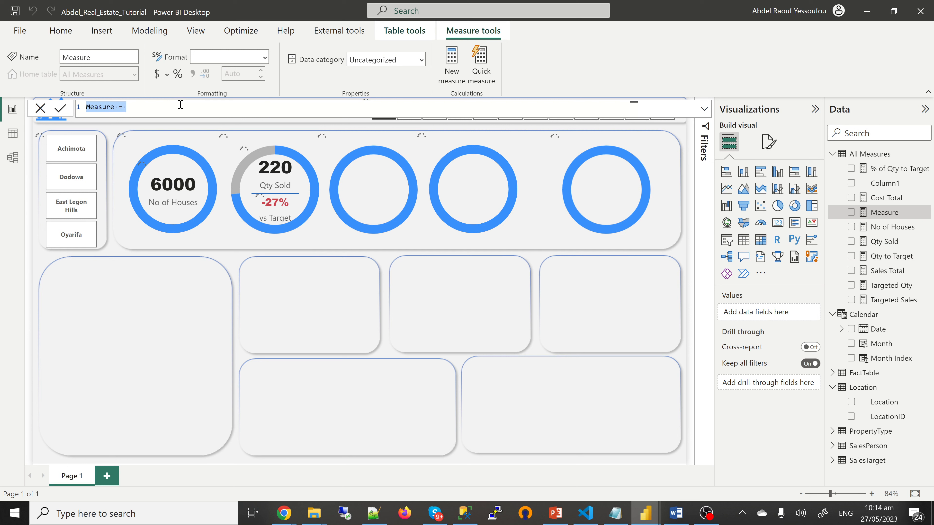
{"action": "type", "text": "Qty to Target =     var myDiff = [Targeted Qty] - [Qty Sold]     return         if(myDiff<0,0,myDiff)"}
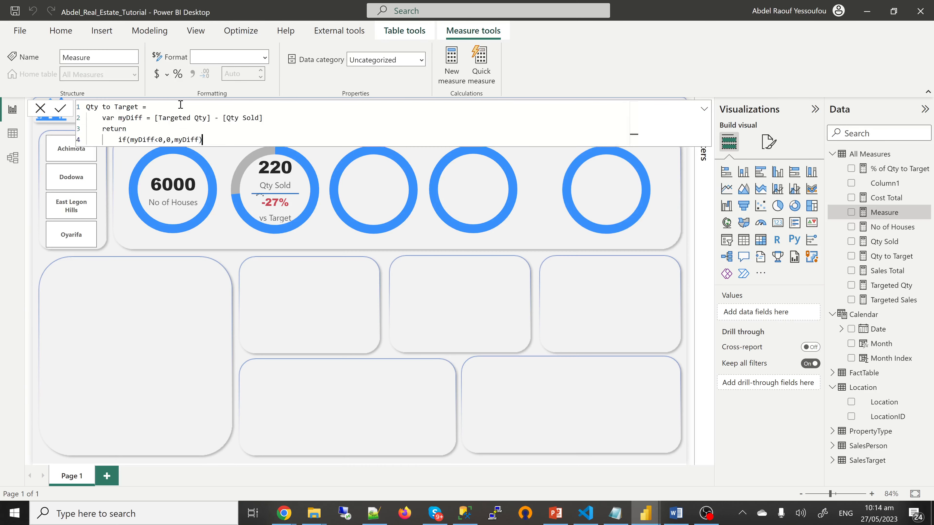
- Name the new measure Sales to Target and set its myDiff variable to [Targeted Sales] - [Sales Total]
{"action": "left_click", "coordinate": [97, 109]}
{"action": "double_click", "coordinate": [90, 108]}
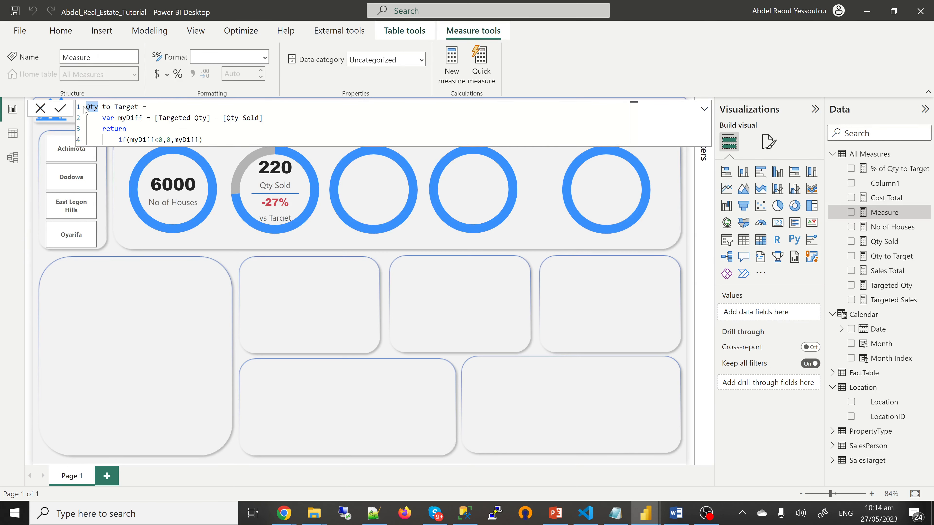
{"action": "type", "text": "Sales"}
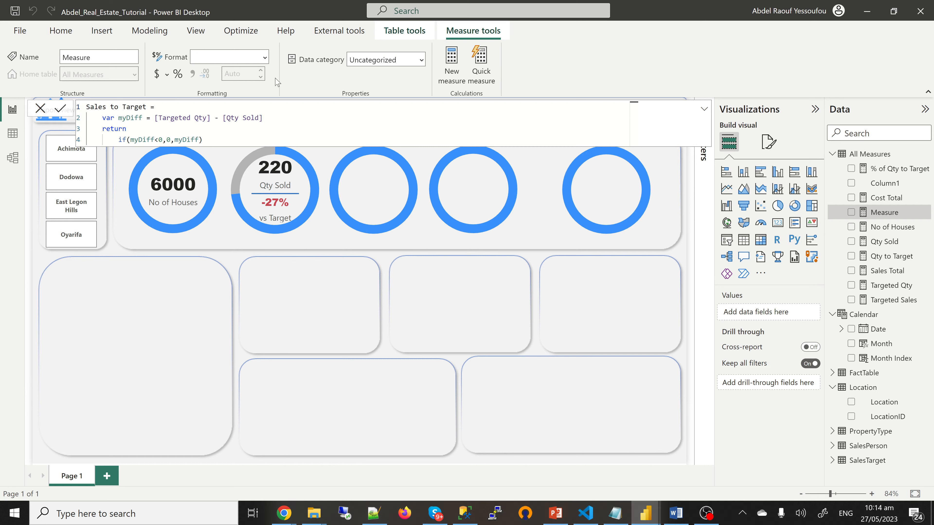
{"action": "left_click_drag", "start_coordinate": [205, 118], "coordinate": [195, 118]}
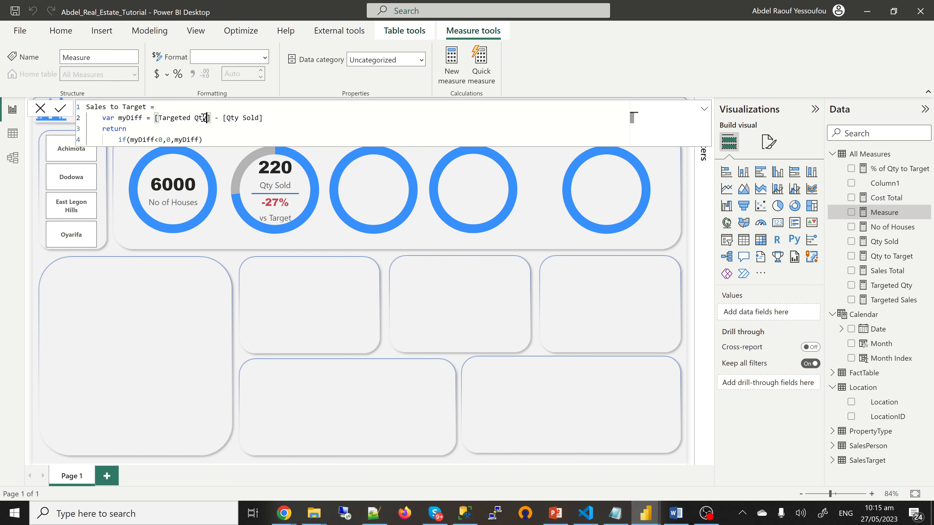
{"action": "type", "text": "Sales"}
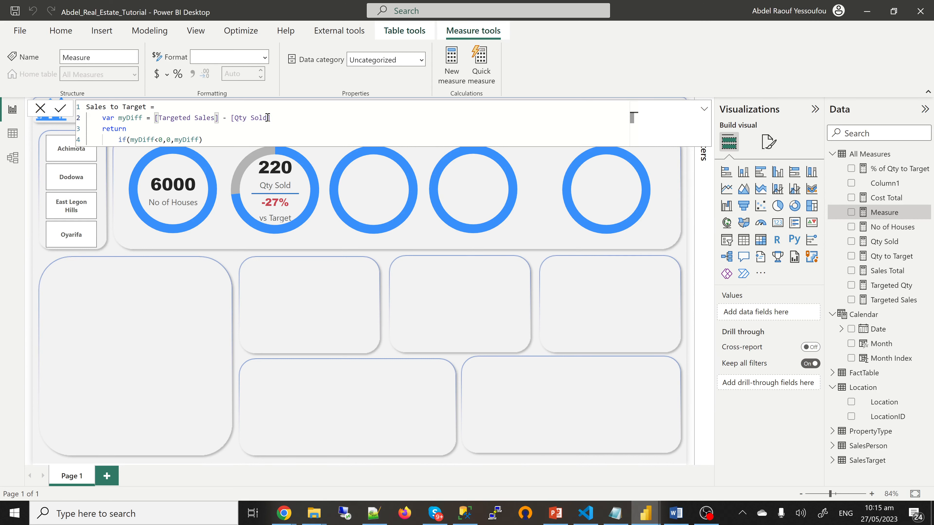
{"action": "left_click_drag", "start_coordinate": [268, 117], "coordinate": [235, 121]}
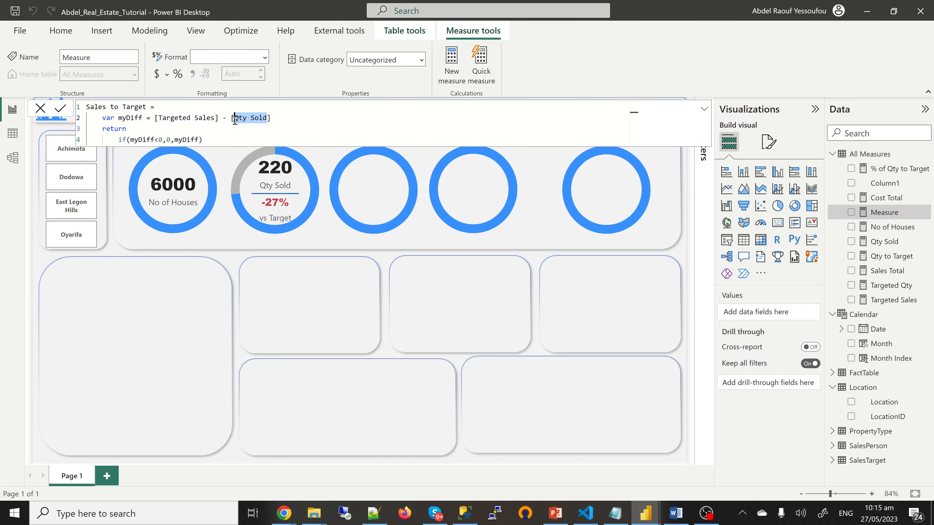
{"action": "type", "text": "T"}
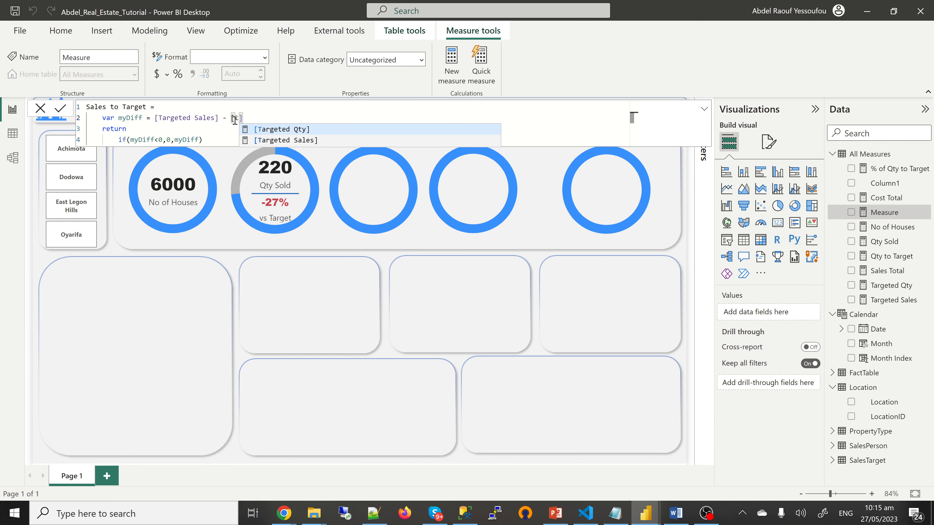
{"action": "key", "text": "BackSpace"}
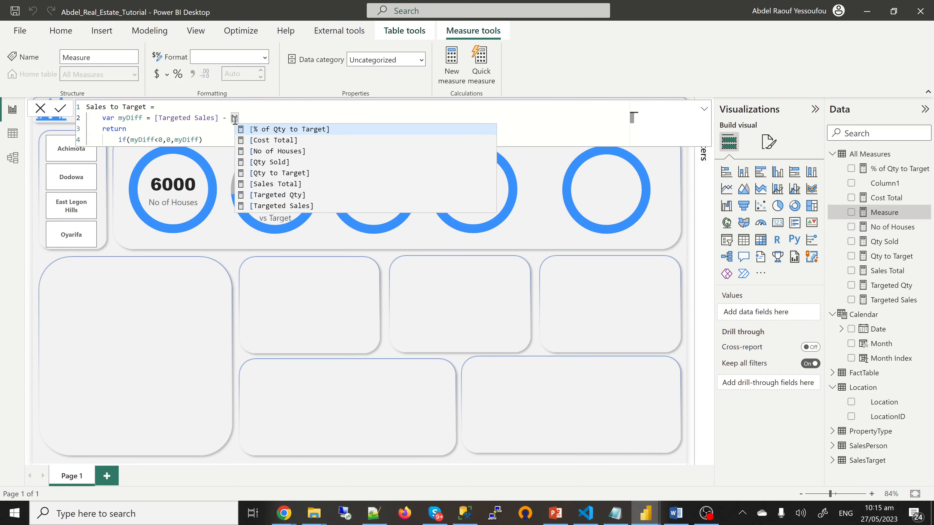
{"action": "type", "text": "sa"}
{"action": "key", "text": "Tab"}
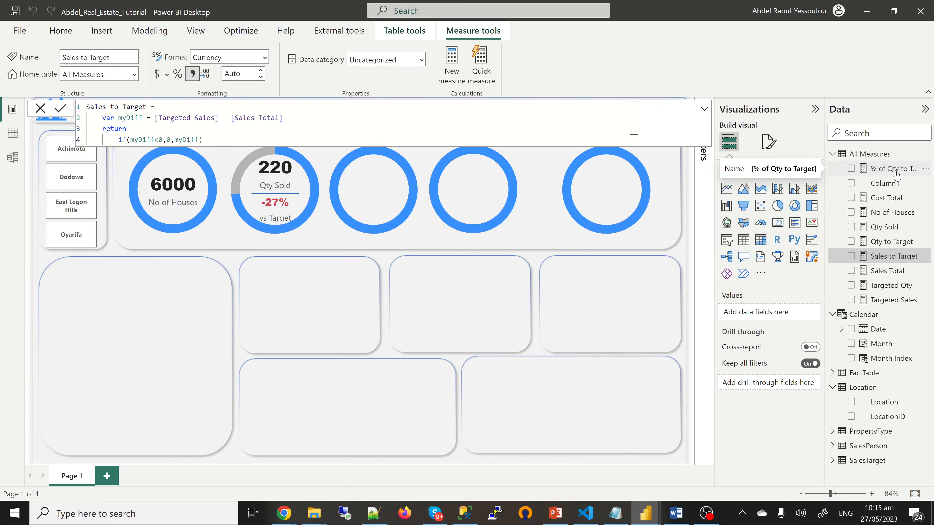
- Copy the % of Qty to Target measure's whole formula into a new measure in the All Measures table
{"action": "left_click", "coordinate": [897, 175]}
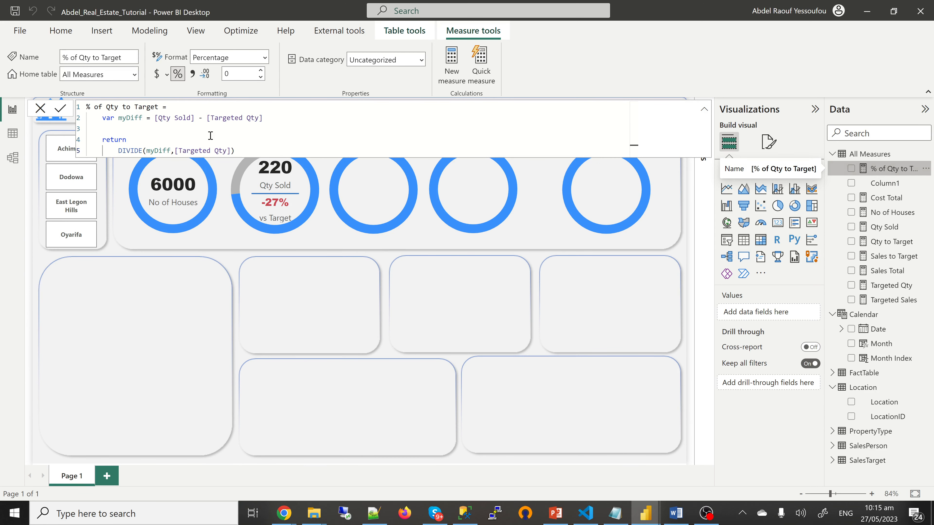
{"action": "key", "text": "ctrl+a"}
{"action": "key", "text": "ctrl+c"}
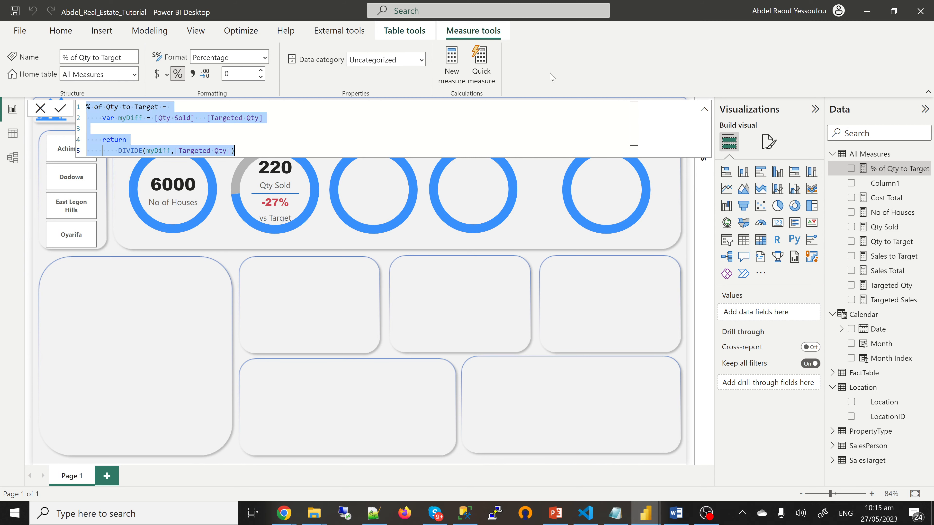
{"action": "left_click", "coordinate": [452, 65]}
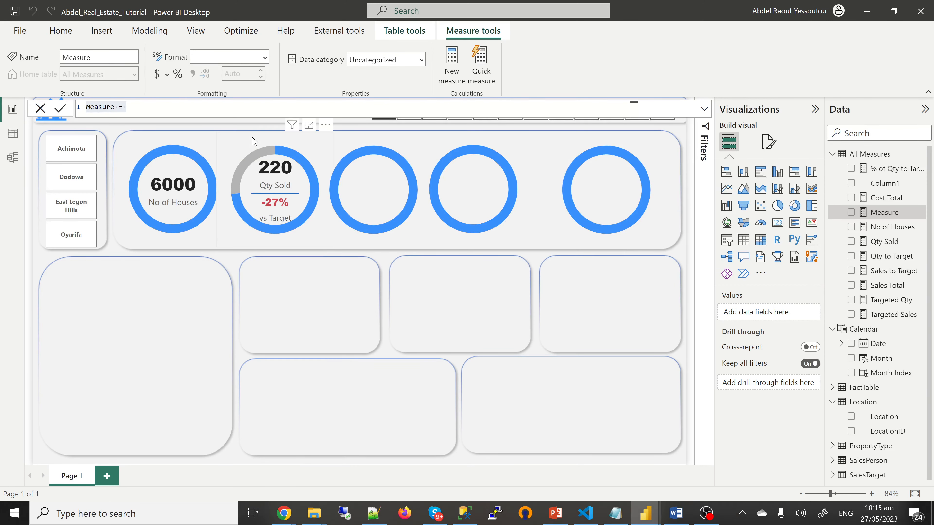
{"action": "key", "text": "ctrl+v"}
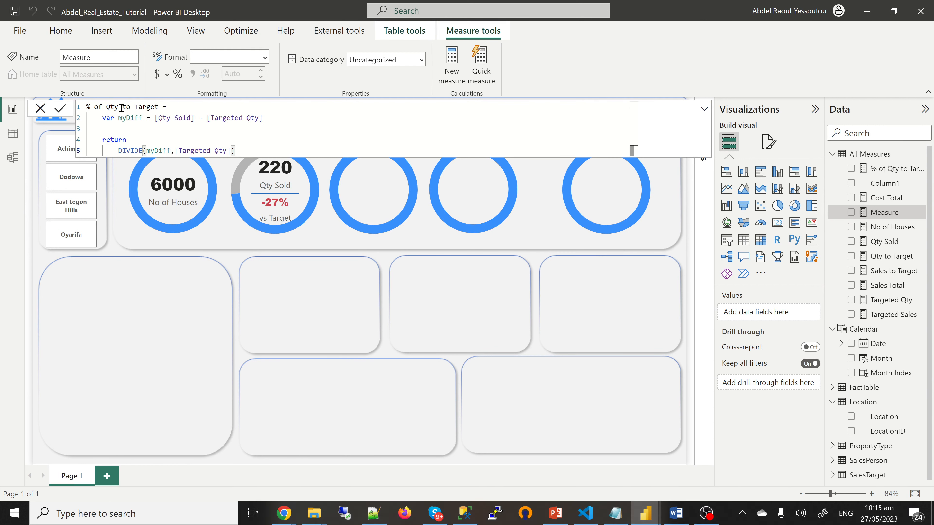
- Name the new measure % of Sales to Target and set its myDiff variable to [Sales Total] - [Targeted Sales]
{"action": "left_click_drag", "start_coordinate": [121, 107], "coordinate": [106, 107]}
{"action": "type", "text": "S"}
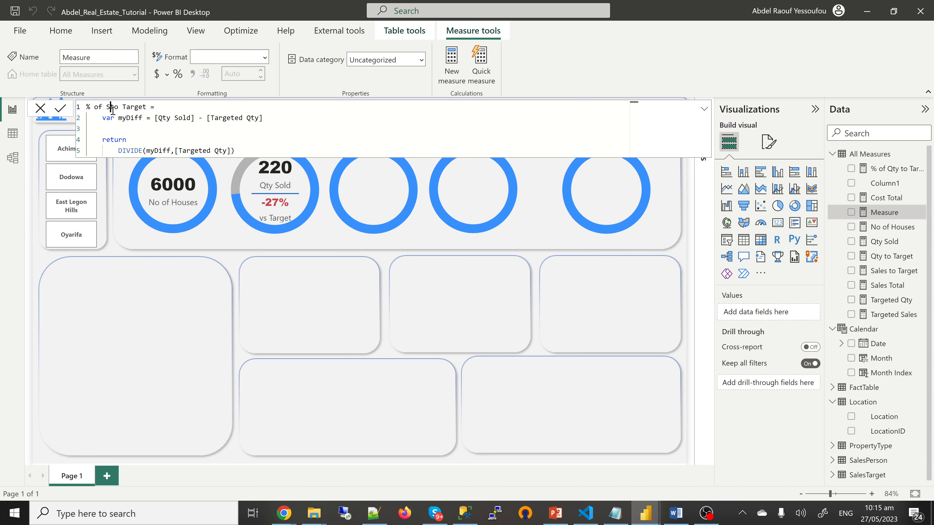
{"action": "type", "text": "ales"}
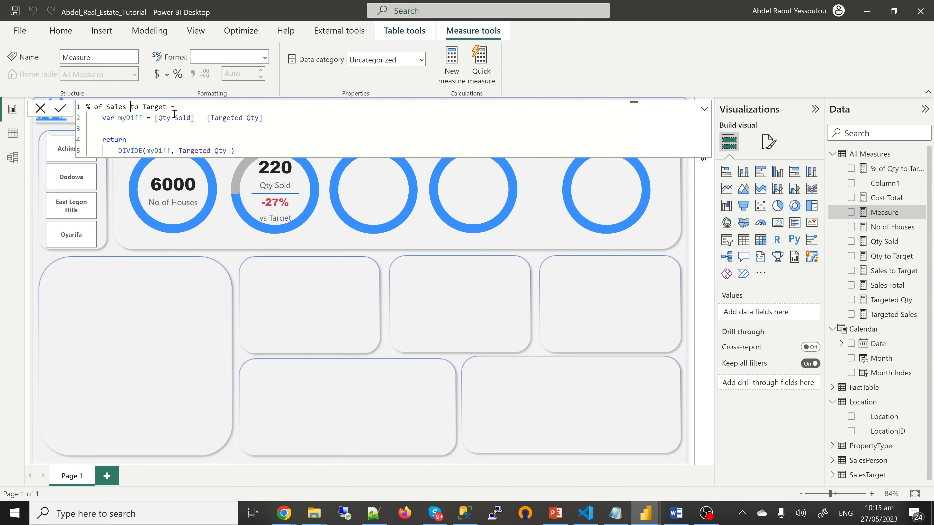
{"action": "left_click_drag", "start_coordinate": [191, 117], "coordinate": [159, 118]}
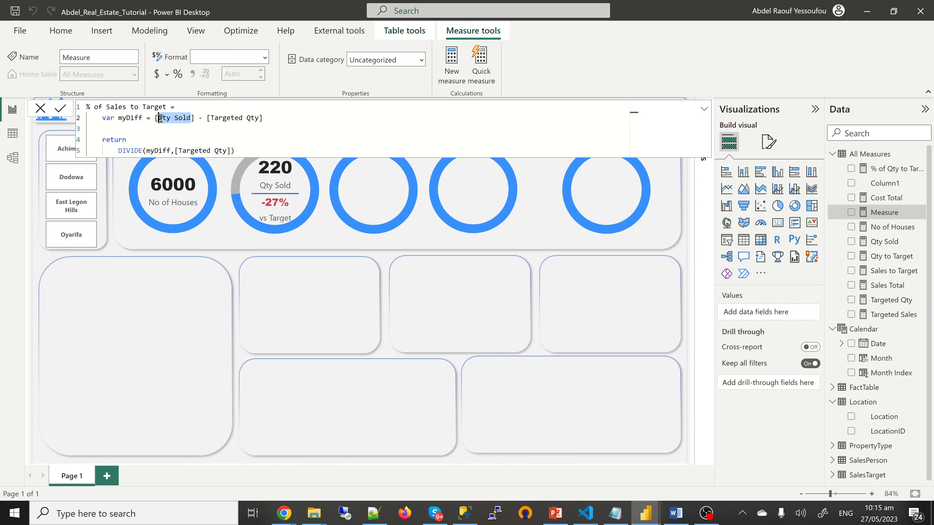
{"action": "type", "text": "Sal"}
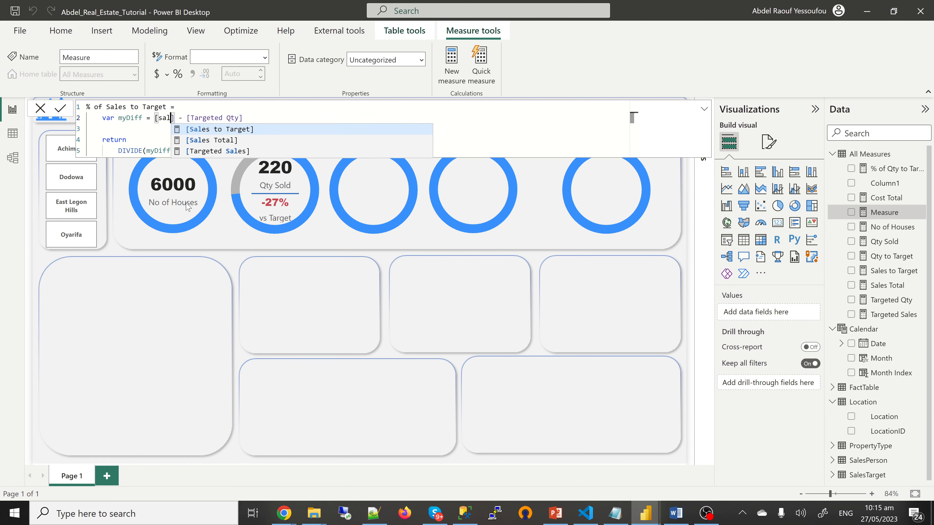
{"action": "left_click", "coordinate": [229, 140]}
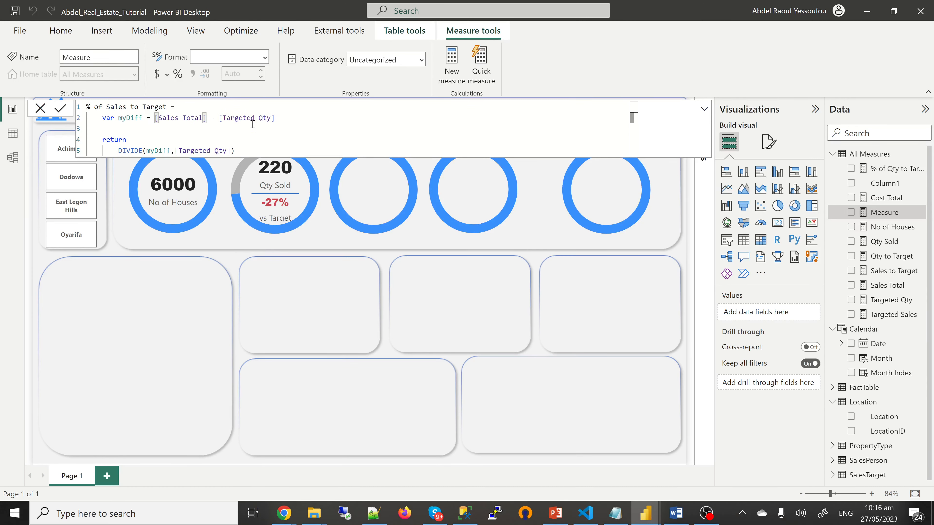
{"action": "left_click", "coordinate": [266, 119]}
{"action": "double_click", "coordinate": [262, 118]}
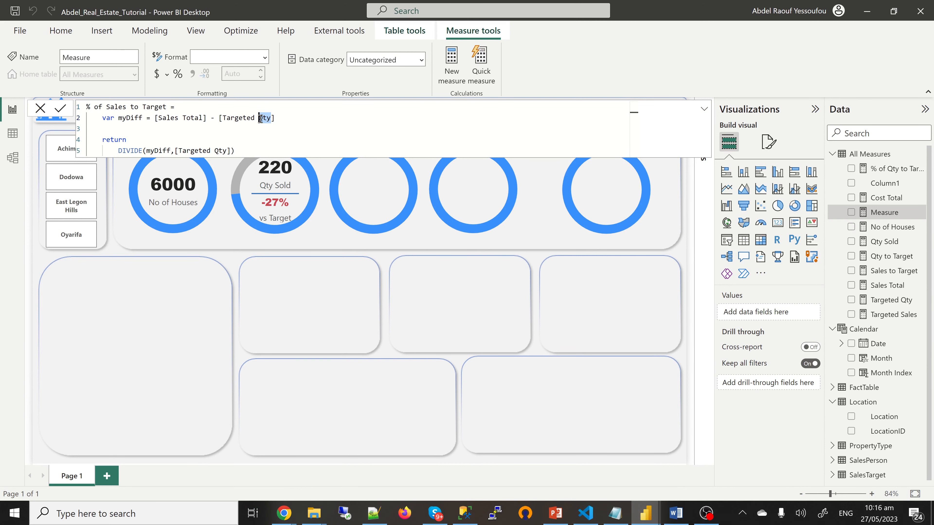
{"action": "type", "text": "Sa"}
{"action": "key", "text": "Tab"}
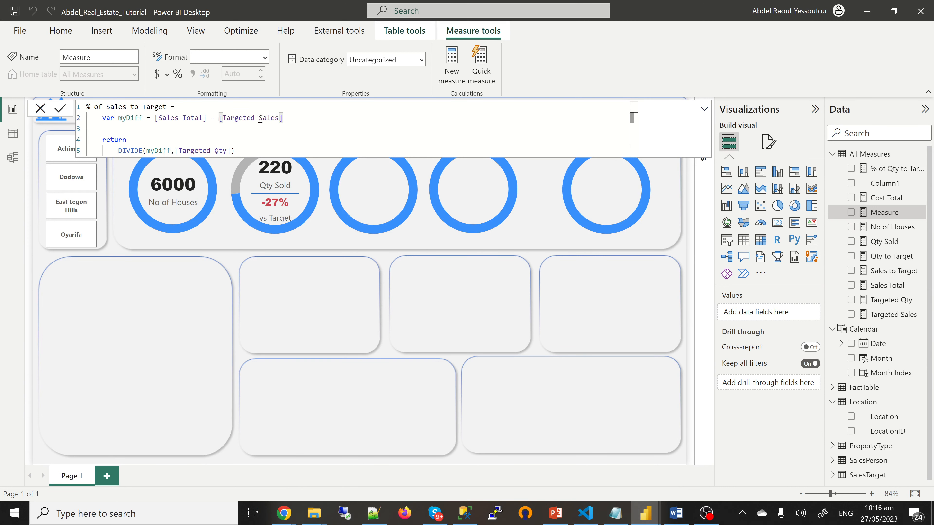
- Set the DIVIDE denominator to [Targeted Sales], commit the % of Sales to Target measure and close the formula editor
{"action": "double_click", "coordinate": [225, 151]}
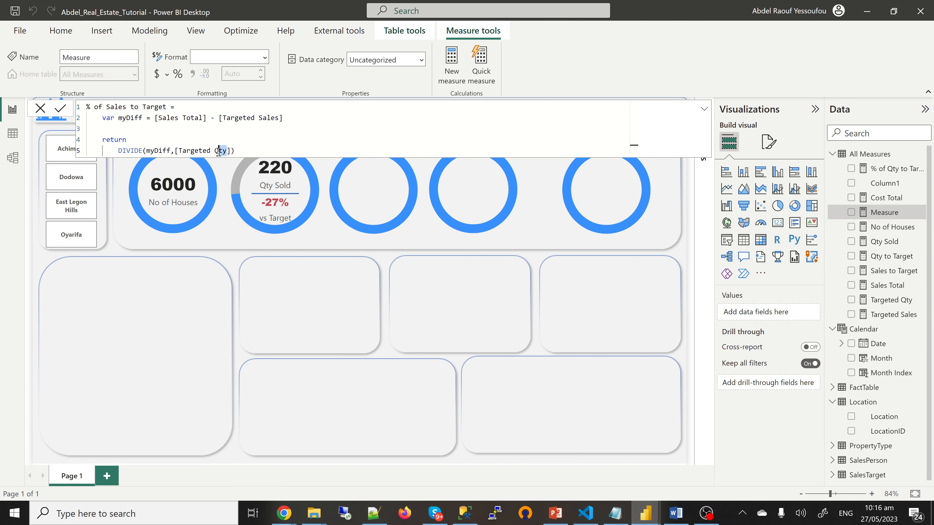
{"action": "type", "text": "Sa"}
{"action": "key", "text": "Tab"}
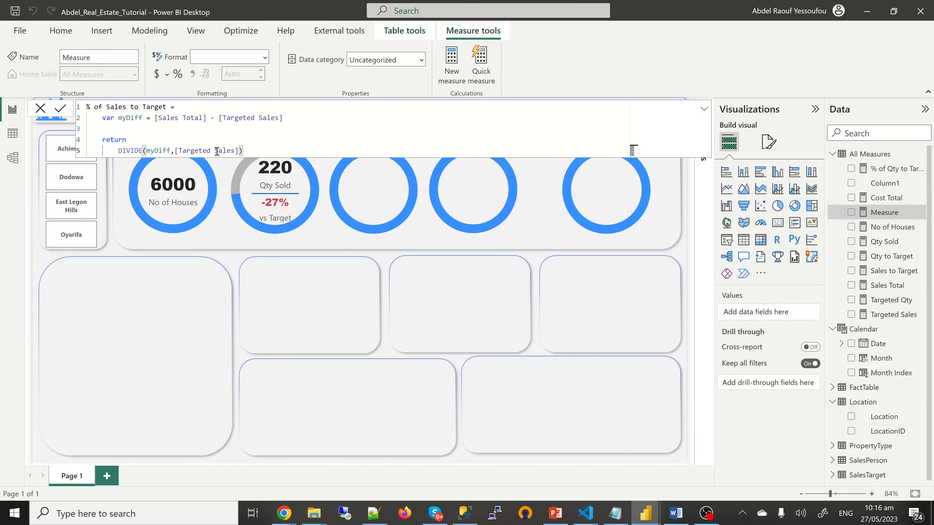
{"action": "key", "text": "Return"}
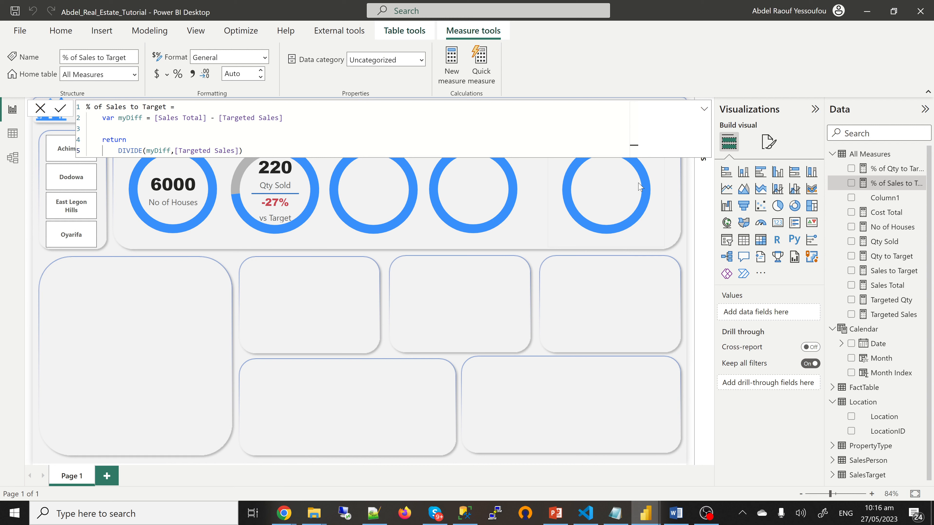
{"action": "left_click", "coordinate": [40, 112]}
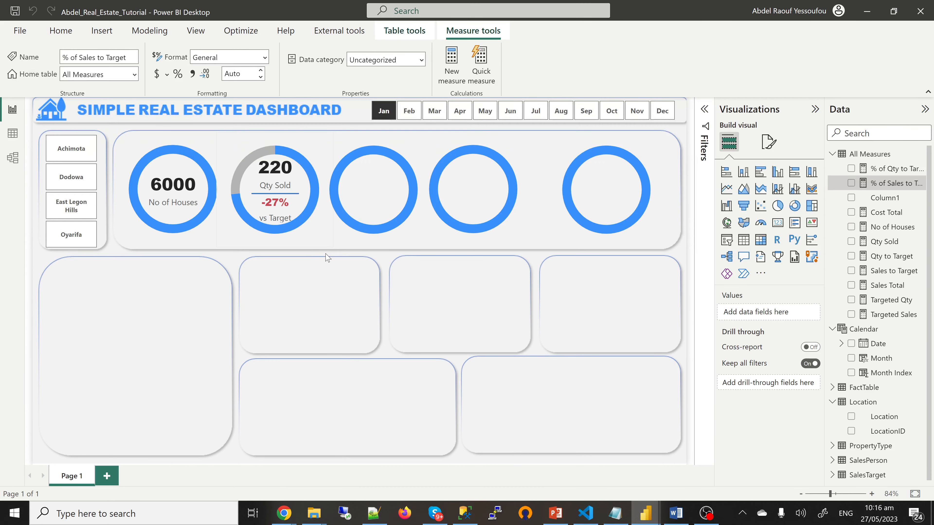
- Duplicate the Qty Sold card into the upper half of the third ring and replace its field with Sales Total
{"action": "left_click", "coordinate": [273, 175]}
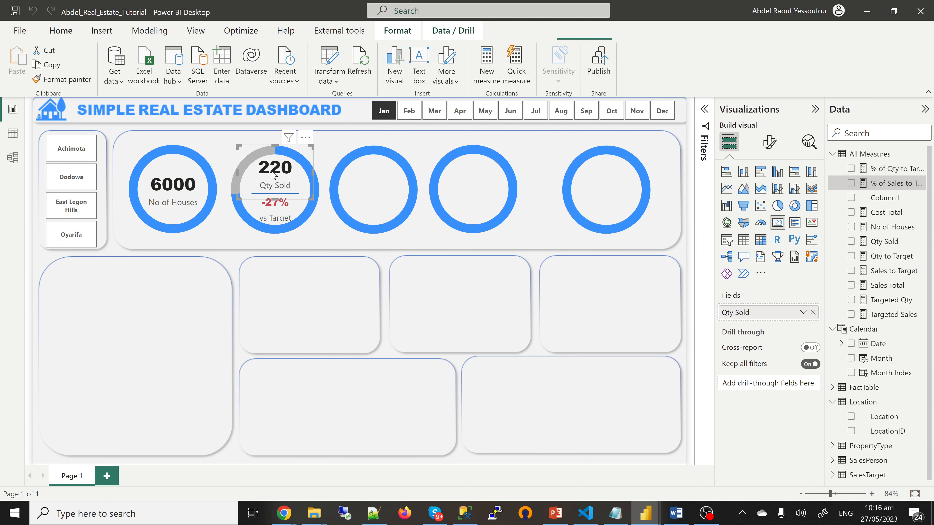
{"action": "left_click", "coordinate": [364, 184]}
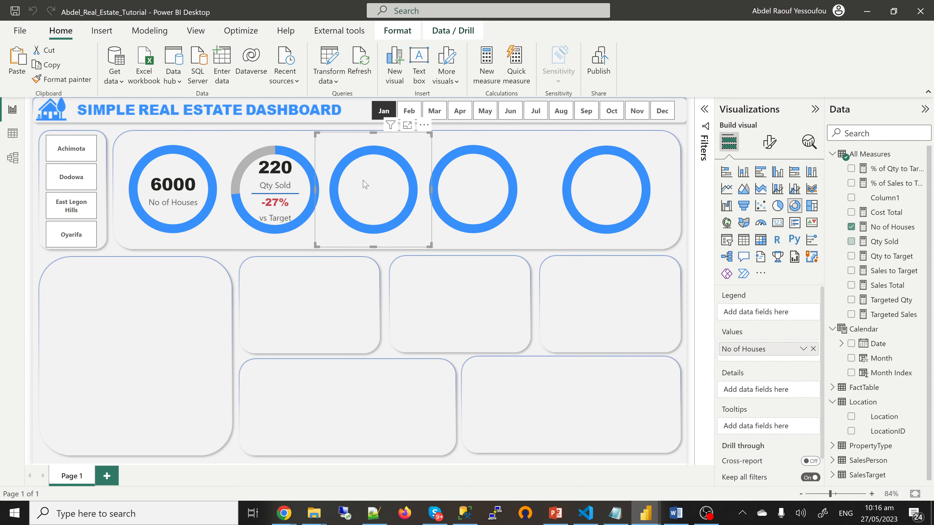
{"action": "left_click", "coordinate": [299, 197]}
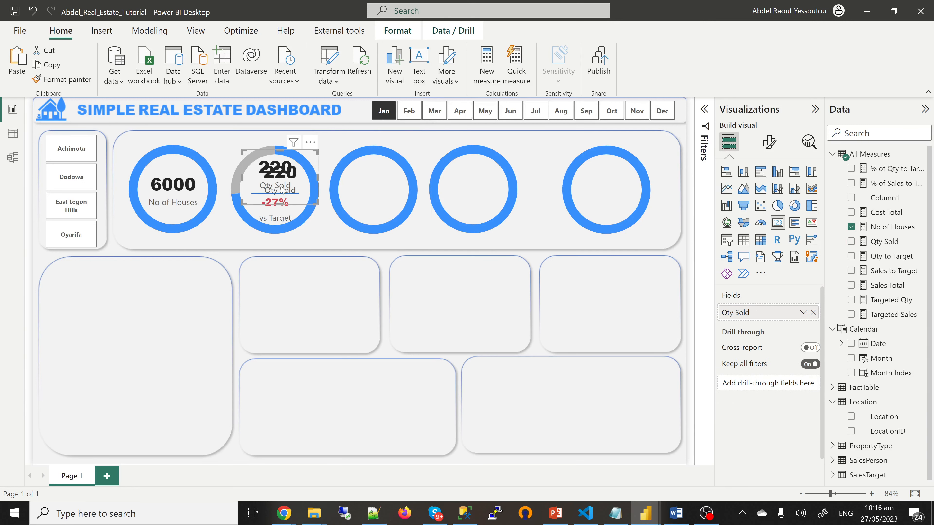
{"action": "left_click_drag", "start_coordinate": [306, 192], "coordinate": [400, 186]}
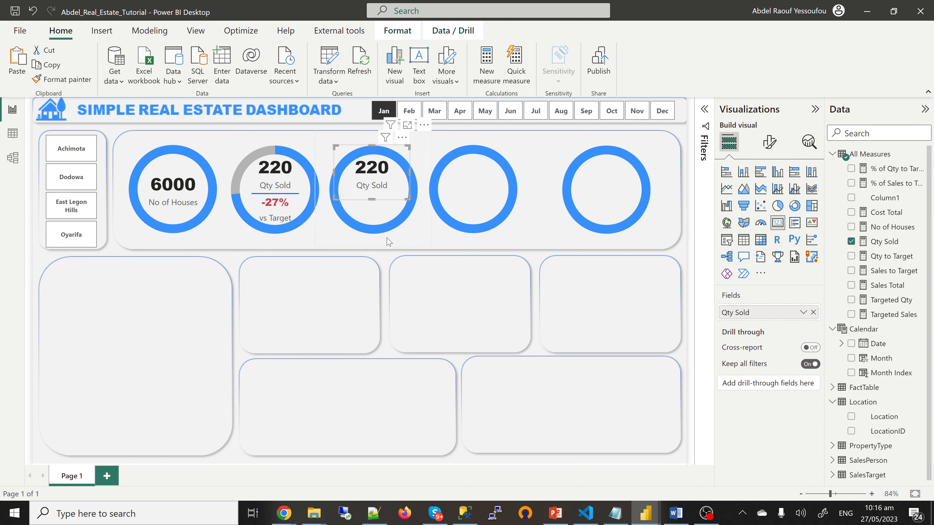
{"action": "left_click", "coordinate": [851, 242]}
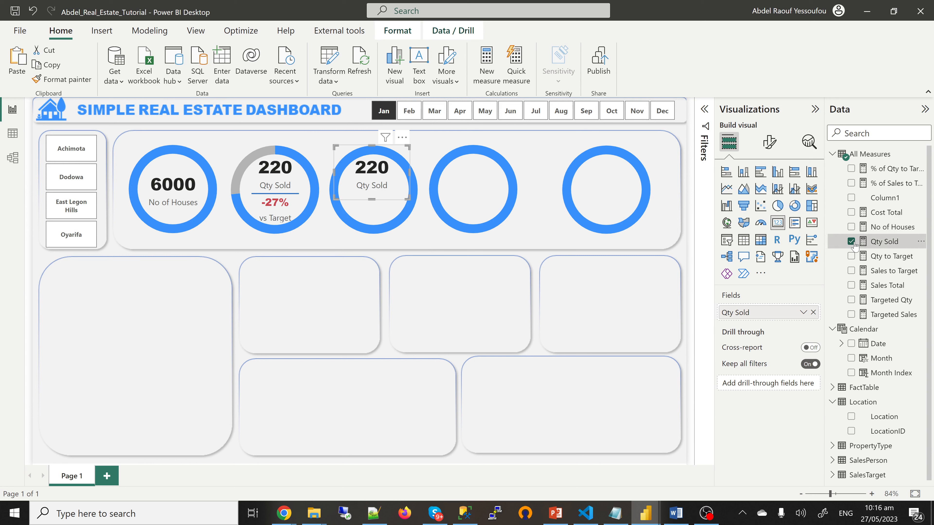
{"action": "left_click", "coordinate": [851, 286]}
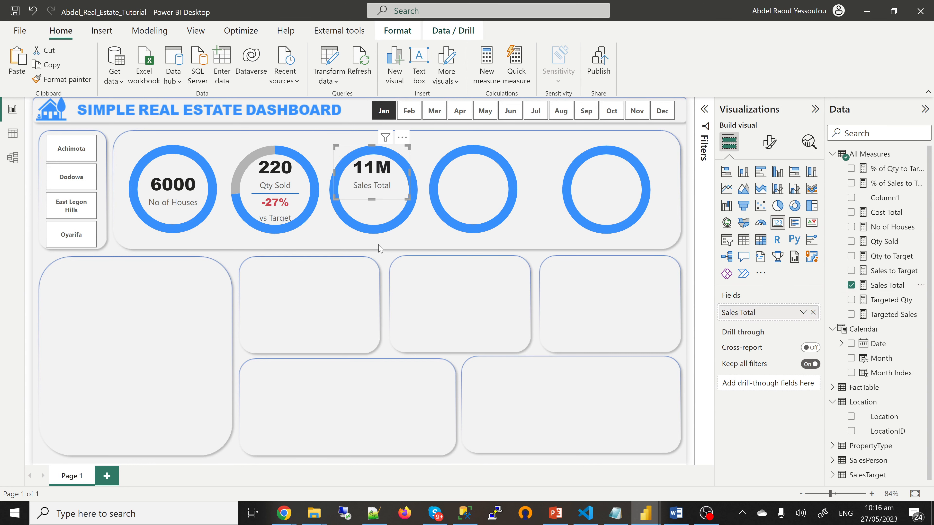
- Duplicate the vs Target percentage card from the second ring and place the copy below Sales Total in the third ring
{"action": "left_click", "coordinate": [279, 219]}
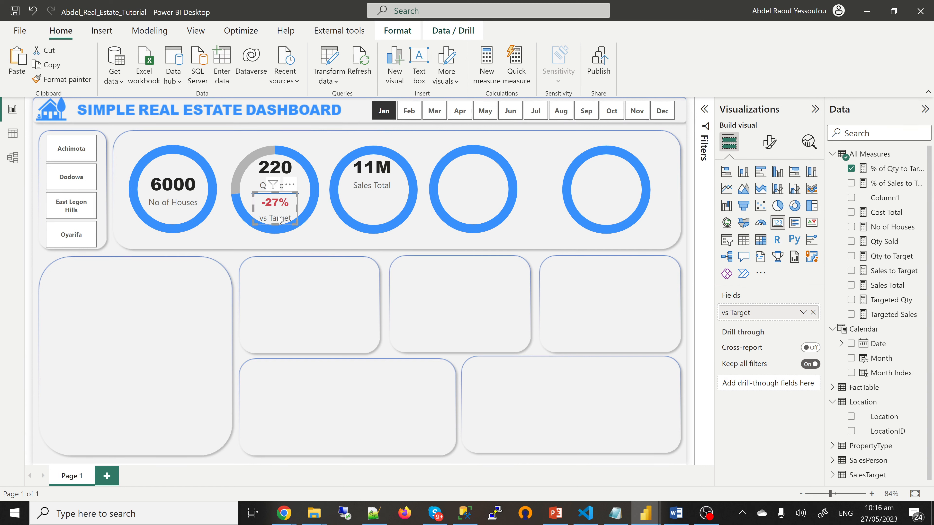
{"action": "left_click", "coordinate": [389, 253]}
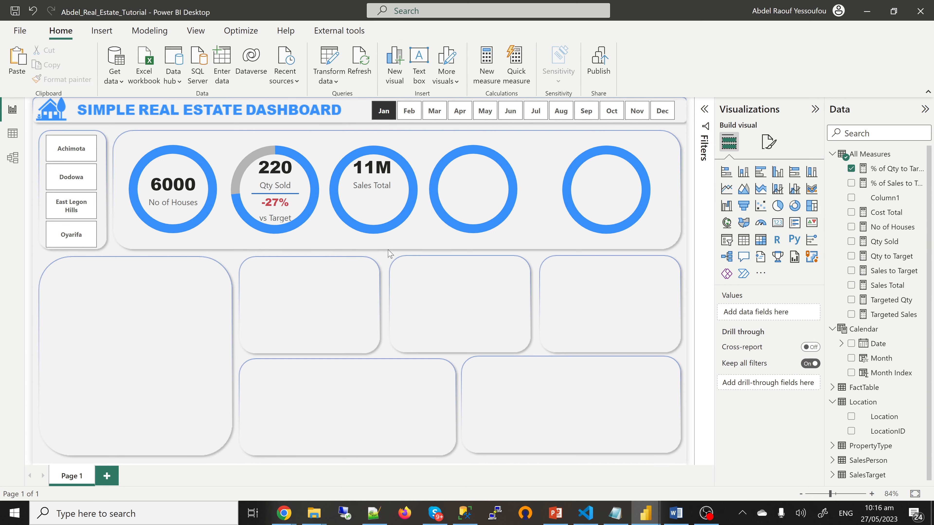
{"action": "left_click", "coordinate": [285, 216]}
{"action": "key", "text": "ctrl+c"}
{"action": "key", "text": "ctrl+v"}
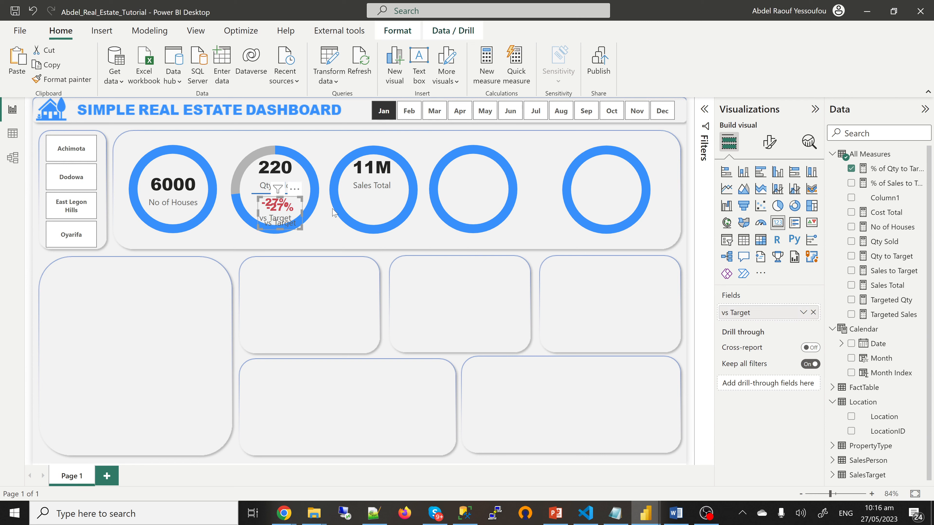
{"action": "left_click_drag", "start_coordinate": [284, 217], "coordinate": [377, 209]}
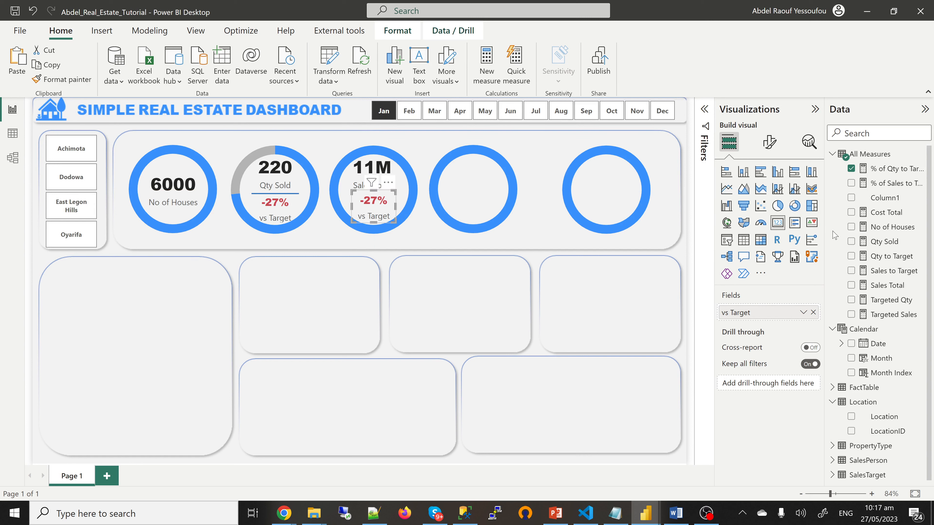
- Make the percentage card in the Sales Total ring show % of Sales to Target, formatting that measure as a percentage with 0 decimal places
{"action": "left_click", "coordinate": [851, 169]}
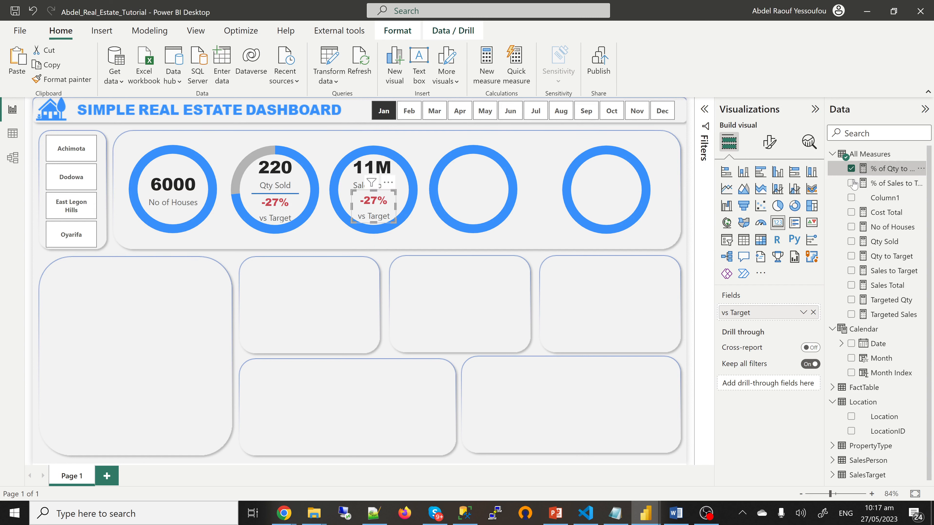
{"action": "left_click", "coordinate": [851, 184]}
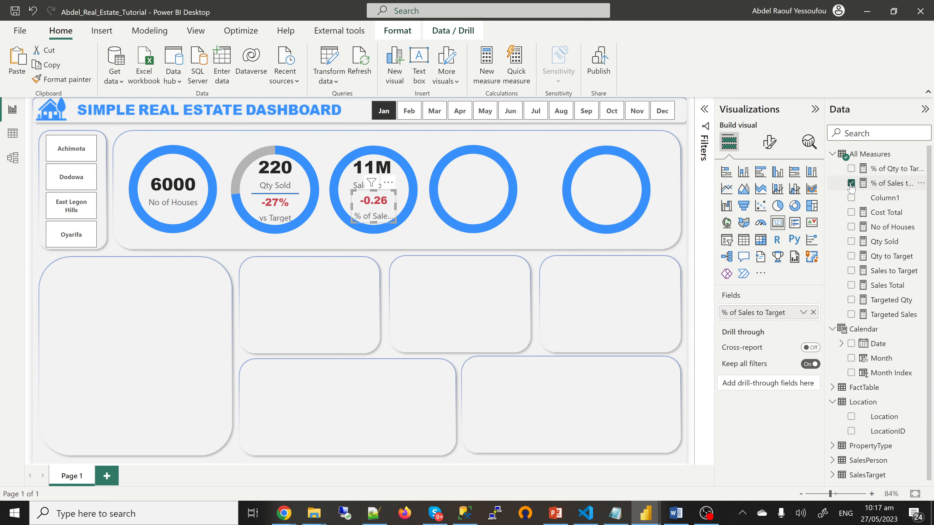
{"action": "left_click", "coordinate": [899, 184]}
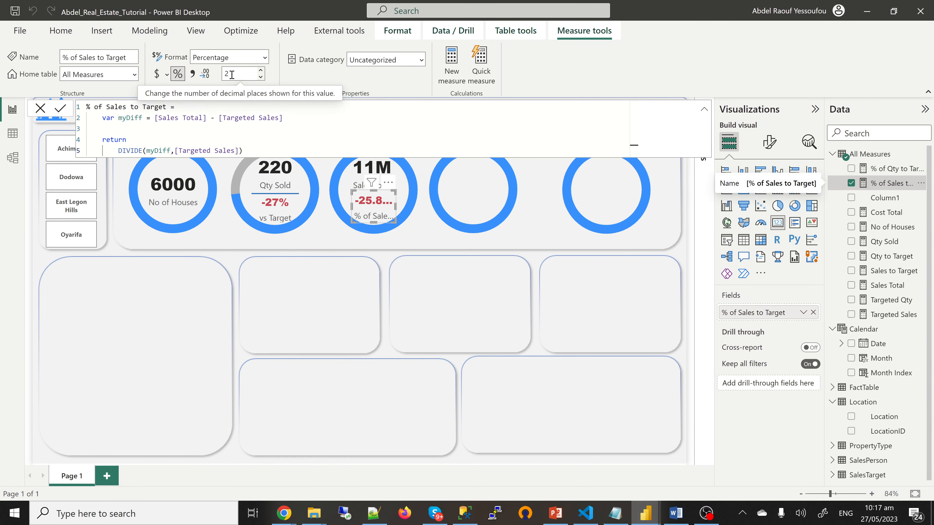
{"action": "double_click", "coordinate": [232, 76]}
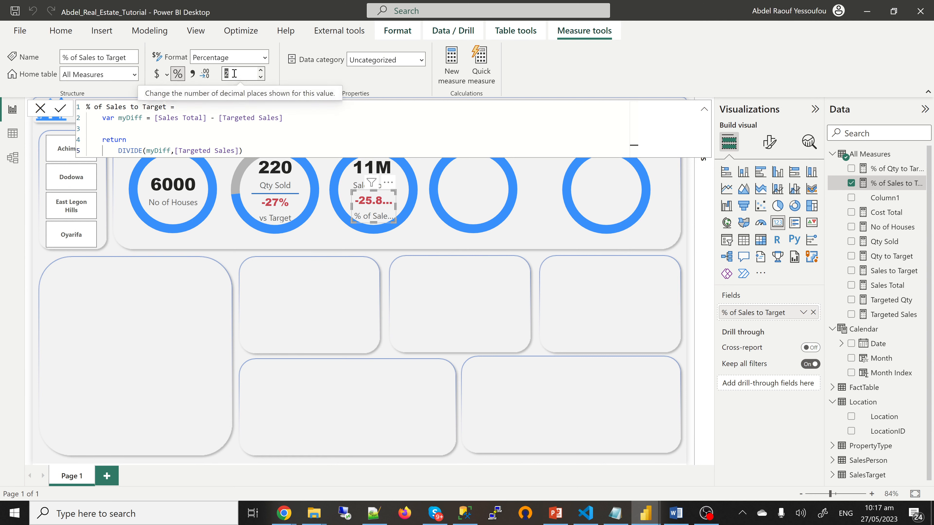
{"action": "type", "text": "0"}
{"action": "left_click", "coordinate": [437, 242]}
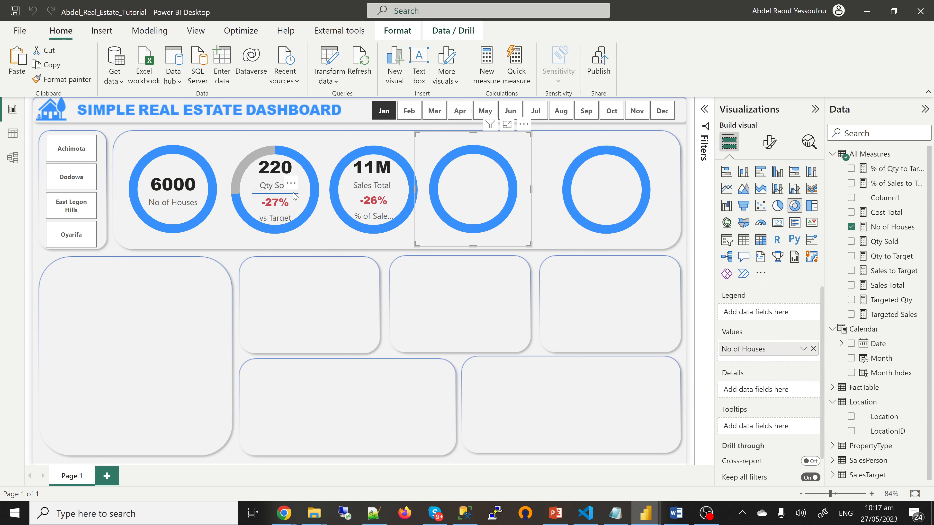
- Duplicate the blue divider line from the Qty Sold ring and place the copy beneath Sales Total in the third ring
{"action": "left_click", "coordinate": [294, 195]}
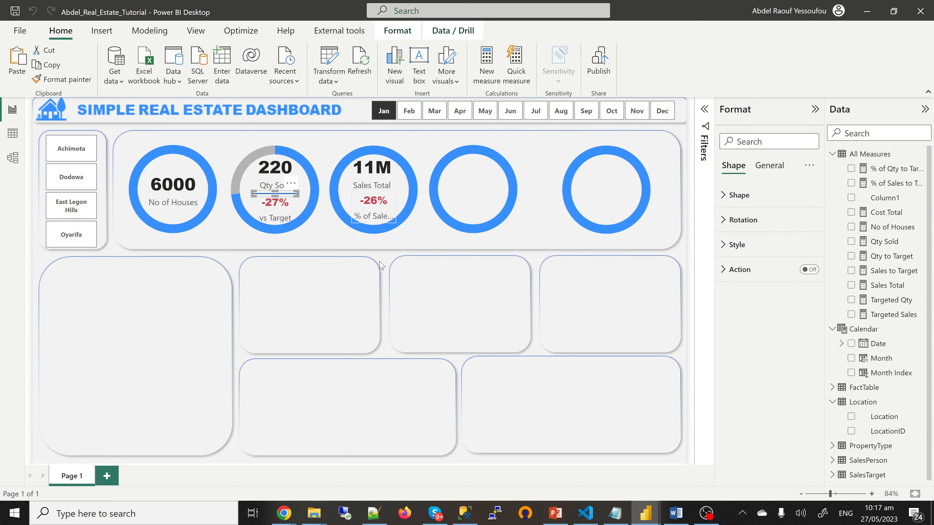
{"action": "left_click", "coordinate": [412, 303]}
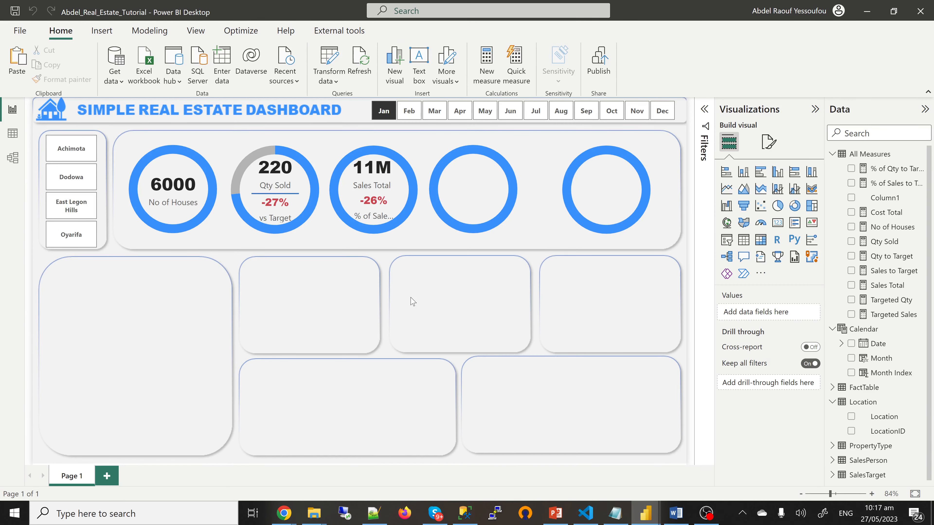
{"action": "left_click", "coordinate": [295, 199]}
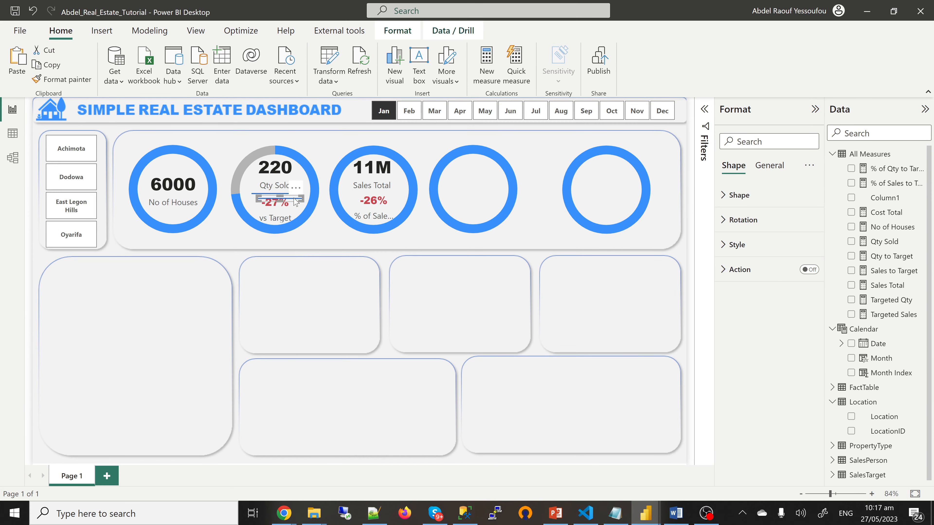
{"action": "left_click_drag", "start_coordinate": [294, 199], "coordinate": [385, 196]}
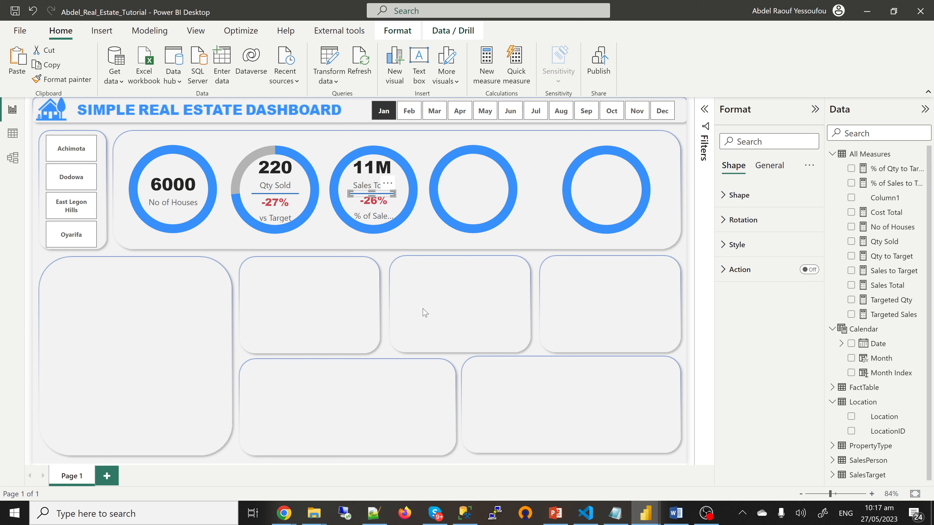
{"action": "left_click", "coordinate": [419, 243]}
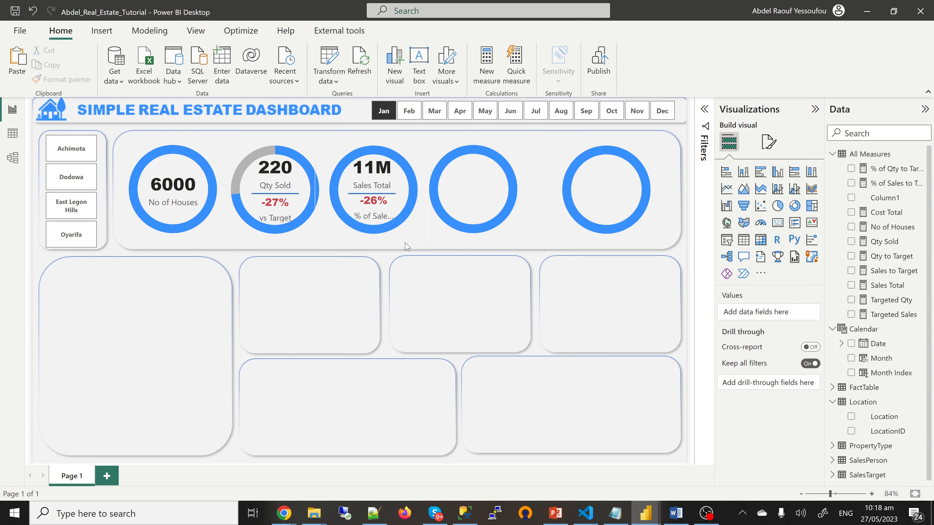
- Replace the third donut chart's No of Houses value with the Sales Total and Sales to Target measures
{"action": "left_click", "coordinate": [400, 244]}
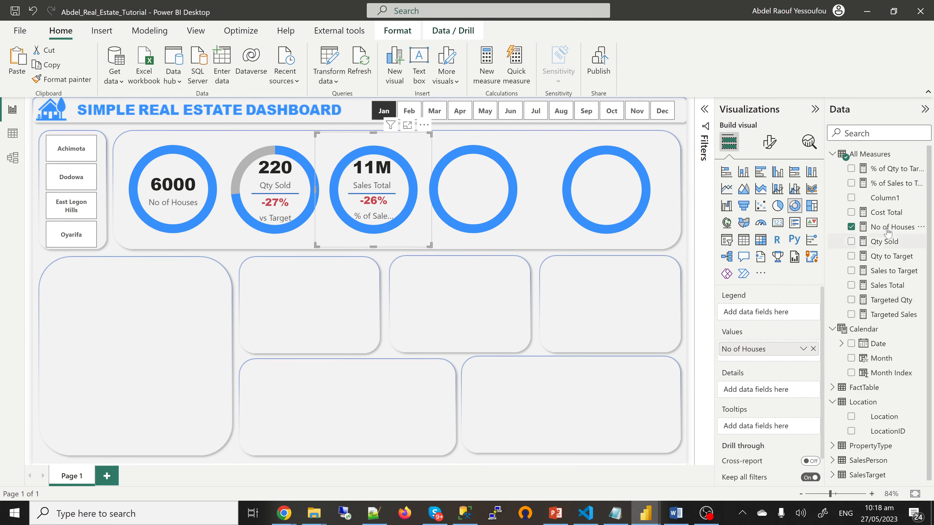
{"action": "left_click", "coordinate": [852, 227]}
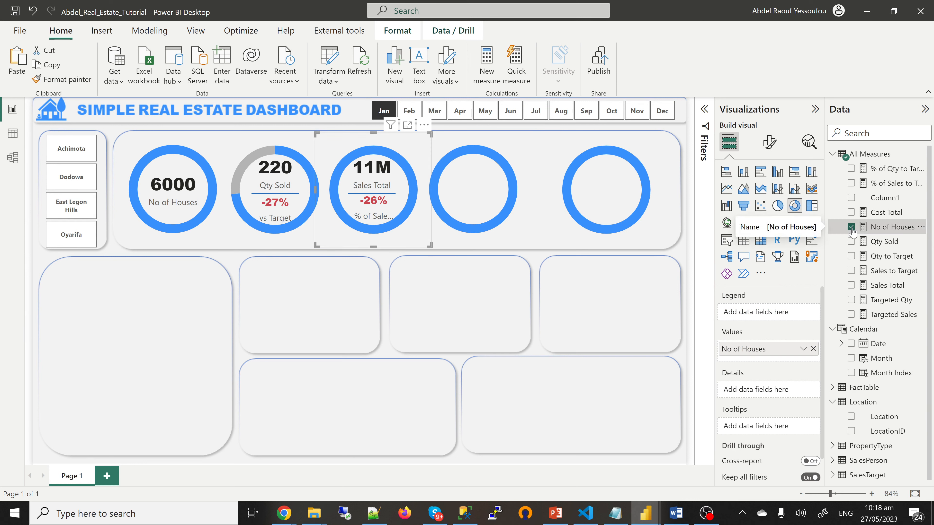
{"action": "left_click", "coordinate": [852, 286]}
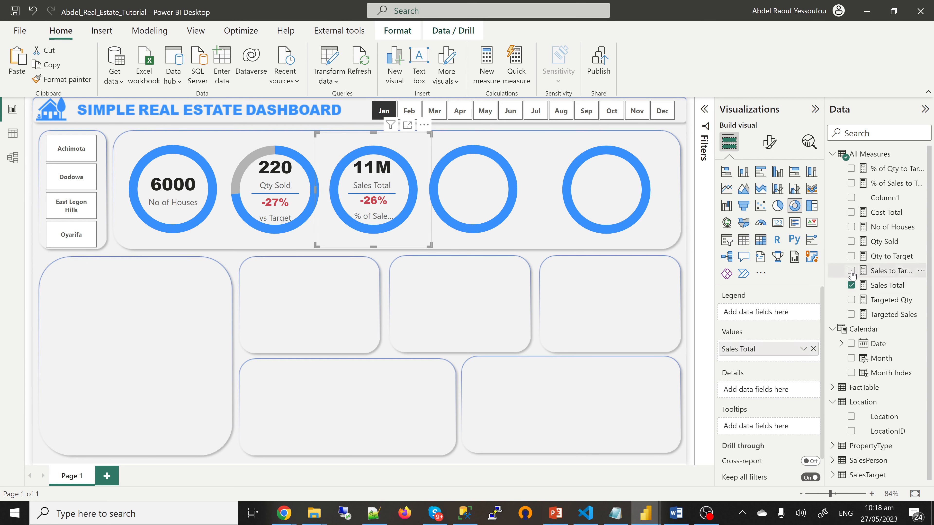
{"action": "left_click", "coordinate": [852, 271]}
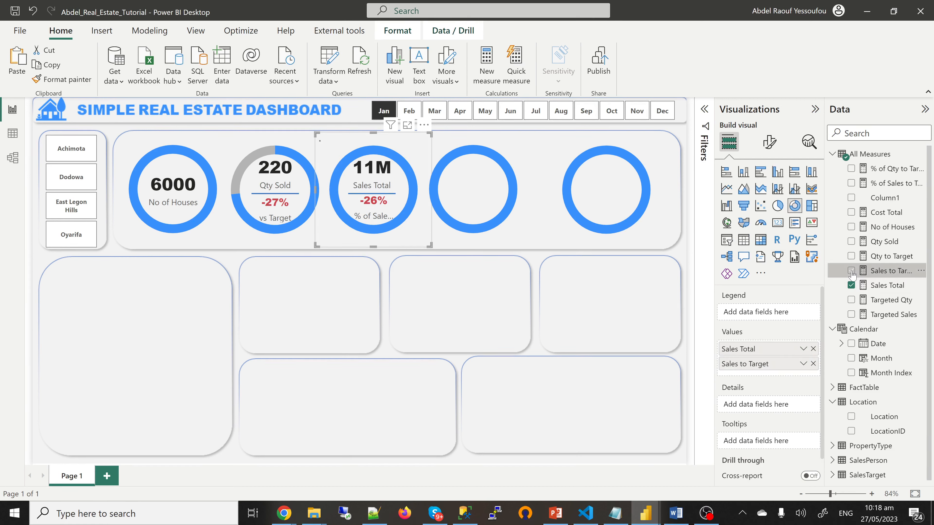
- Colour the third donut's Sales to Target slice grey, and select the percentage card inside that ring
{"action": "left_click", "coordinate": [769, 145]}
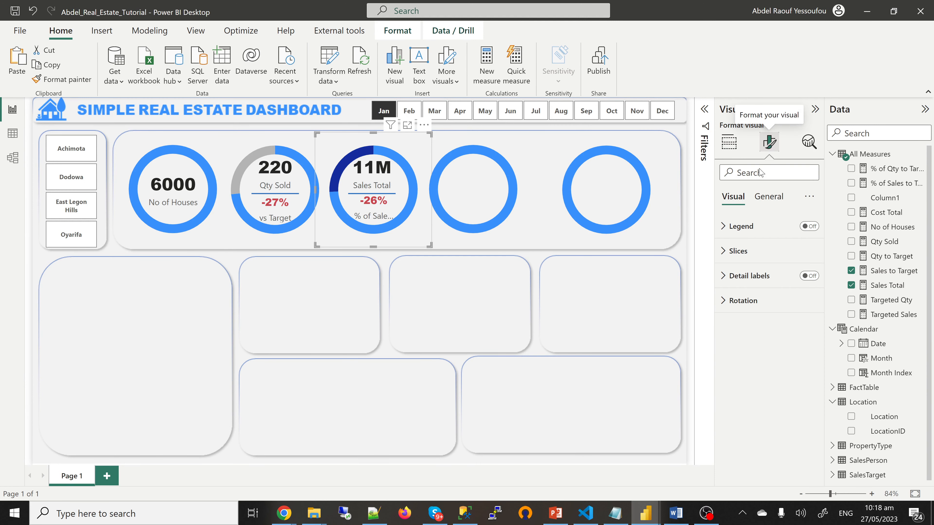
{"action": "left_click", "coordinate": [740, 251]}
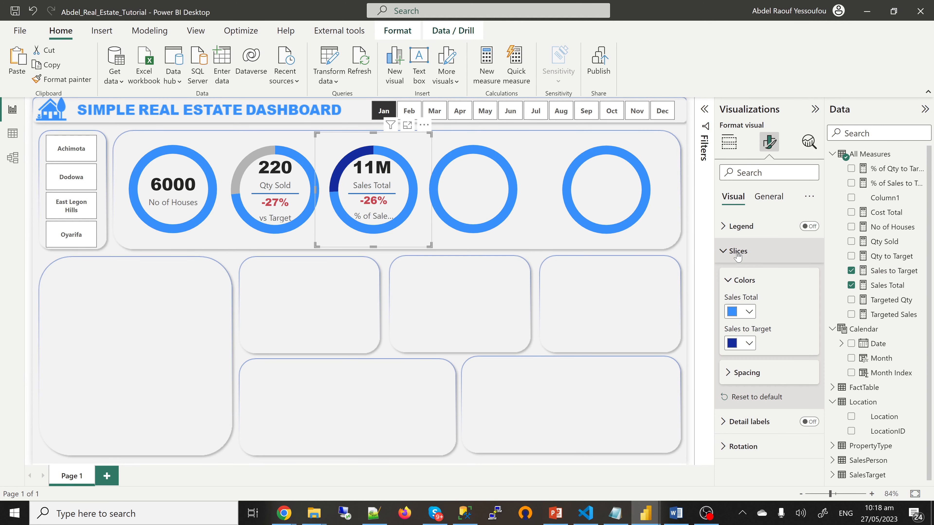
{"action": "left_click", "coordinate": [749, 344]}
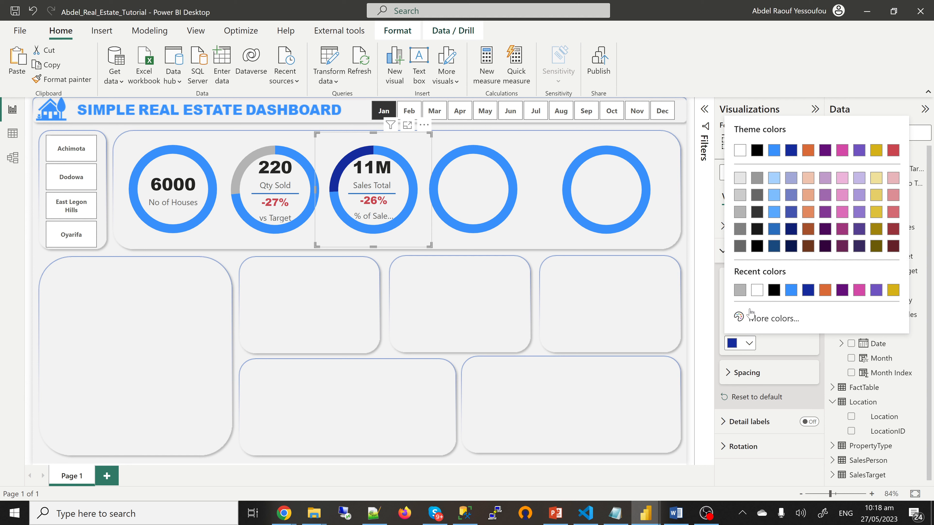
{"action": "left_click", "coordinate": [740, 212]}
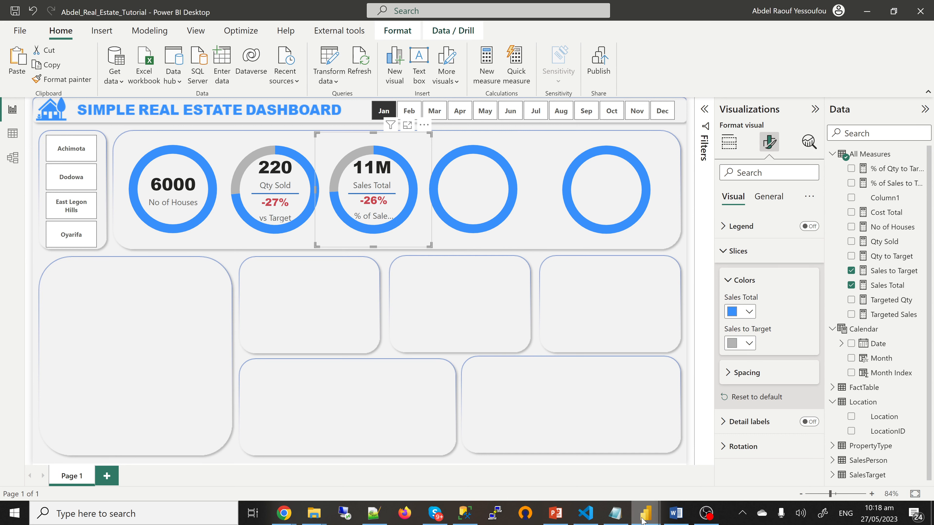
{"action": "mouse_move", "coordinate": [643, 520]}
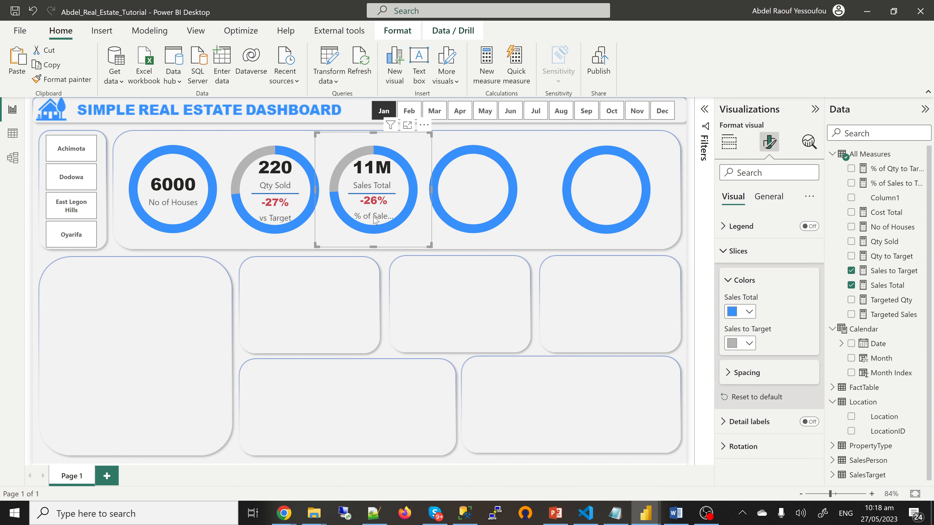
{"action": "left_click", "coordinate": [393, 300]}
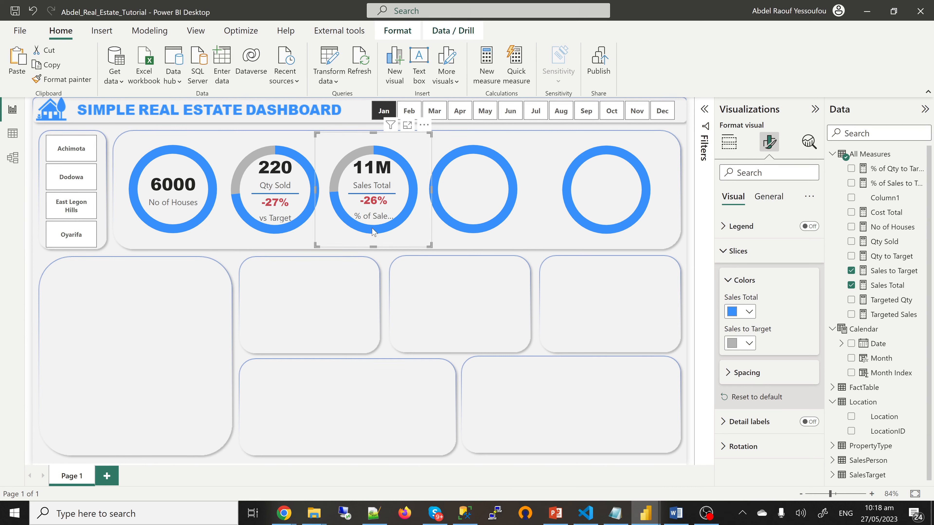
{"action": "left_click", "coordinate": [374, 219]}
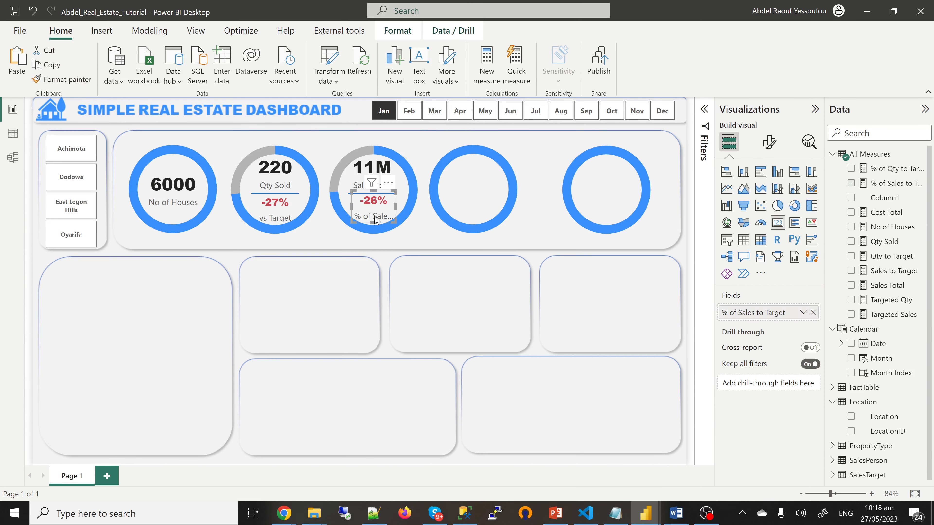
{"action": "left_click", "coordinate": [769, 144]}
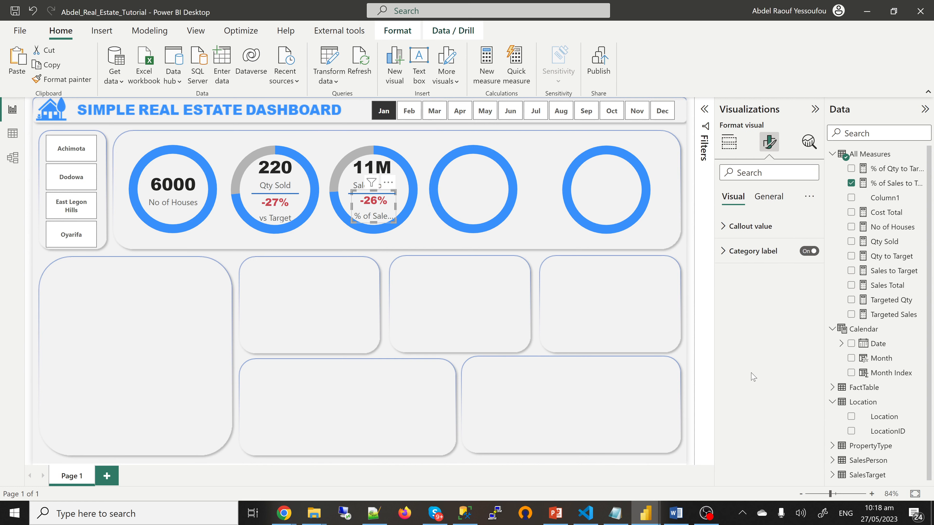
{"action": "left_click", "coordinate": [728, 227]}
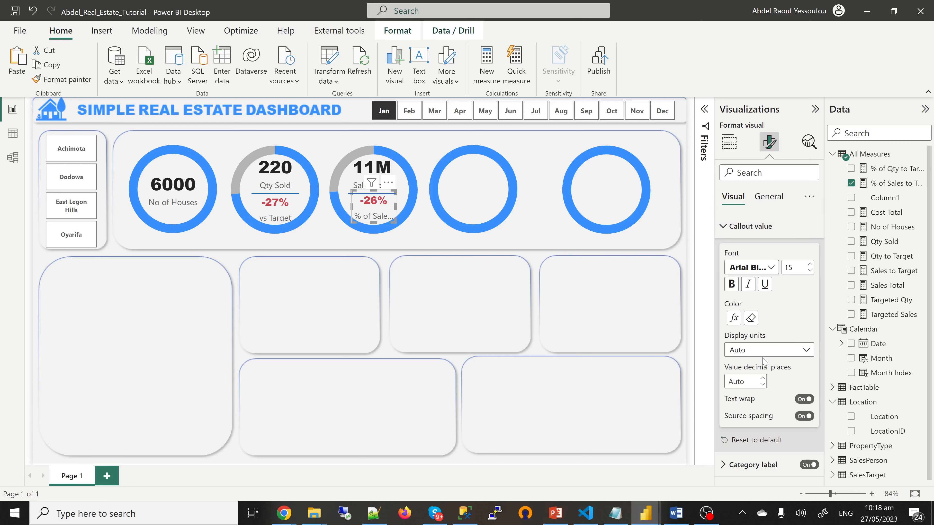
{"action": "left_click", "coordinate": [724, 227]}
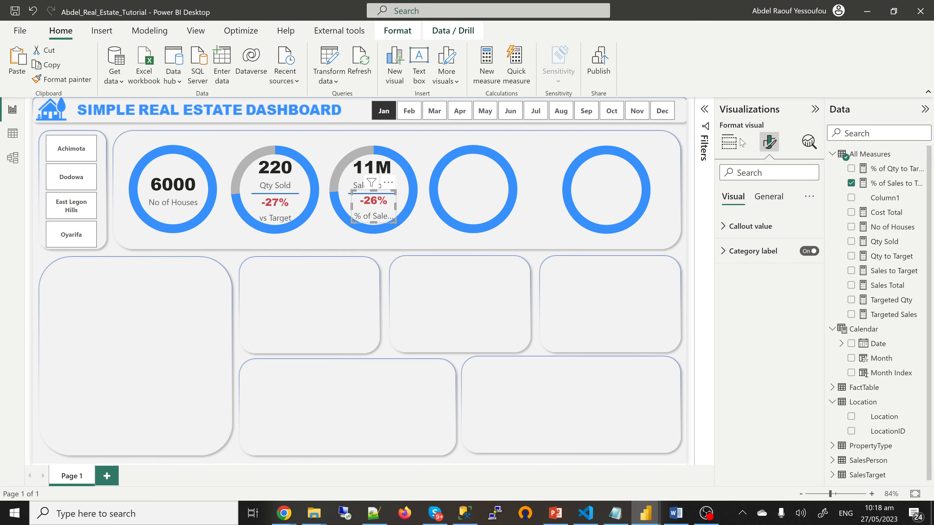
{"action": "left_click", "coordinate": [730, 144]}
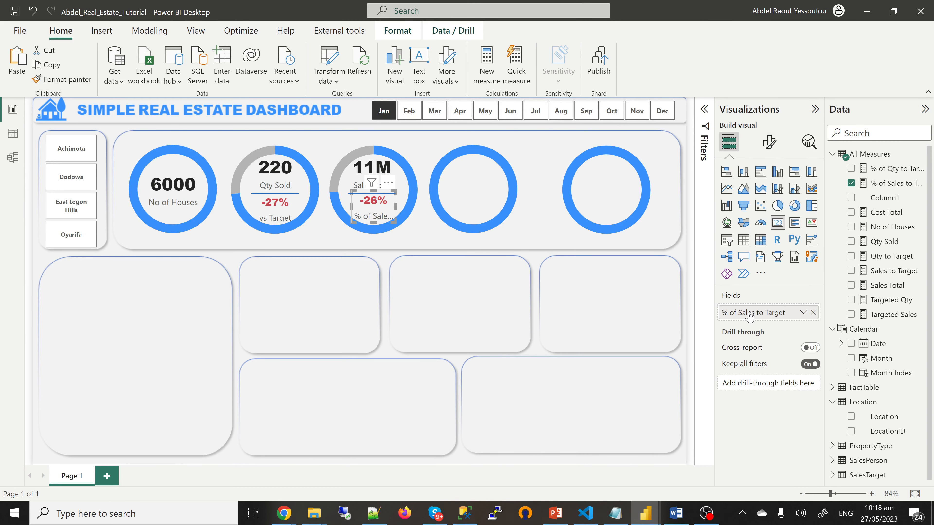
- Rename the % of Sales to Target field on the selected card to "vs Target"
{"action": "double_click", "coordinate": [759, 313]}
{"action": "key", "text": "ctrl+a"}
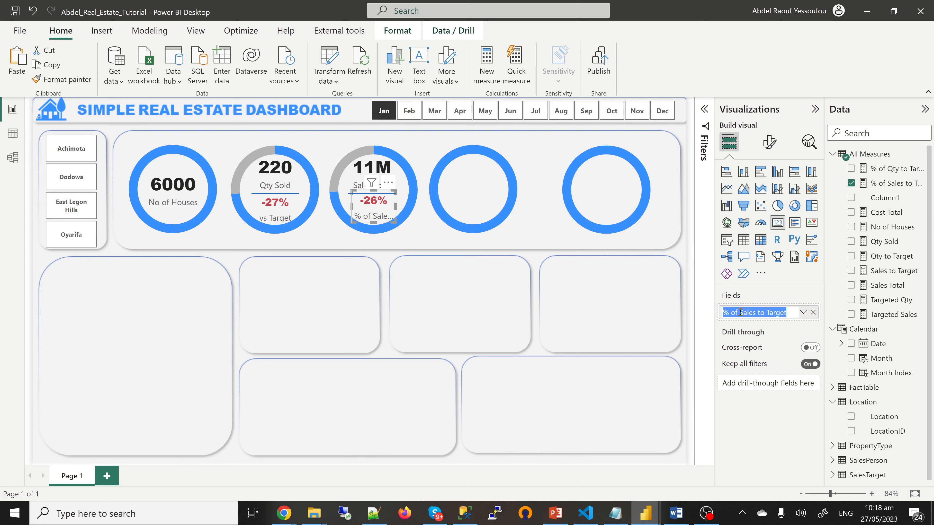
{"action": "left_click_drag", "start_coordinate": [765, 313], "coordinate": [722, 314]}
{"action": "type", "text": "vs"}
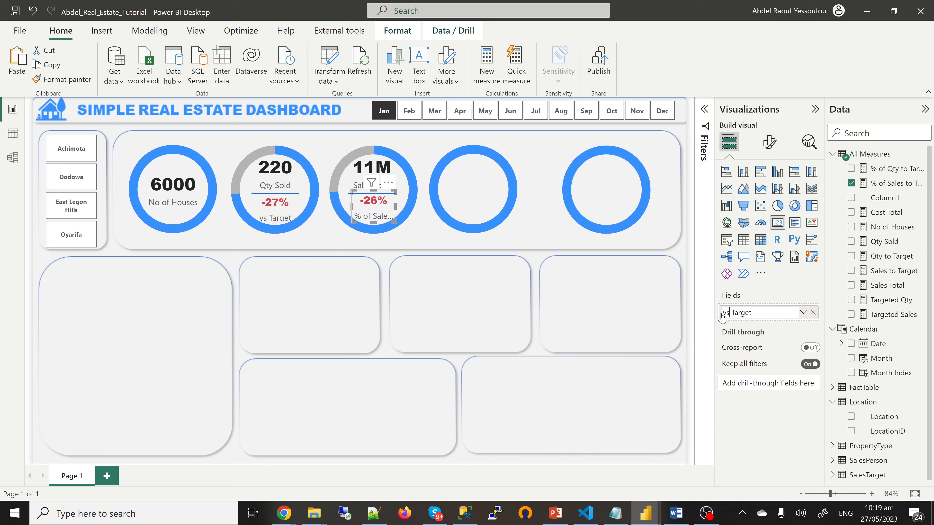
{"action": "key", "text": "Return"}
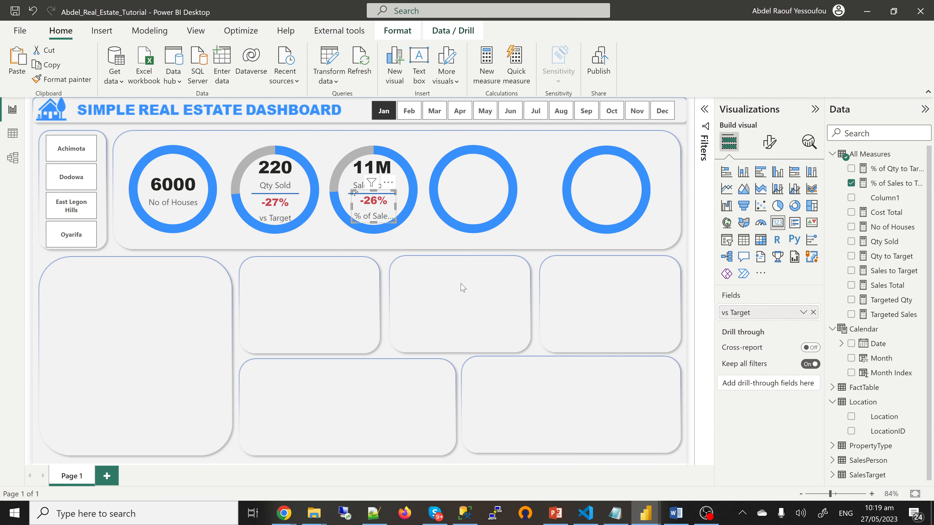
- Switch to the finished reference report to examine its row of rings, and return to the dashboard being built
{"action": "left_click", "coordinate": [580, 485]}
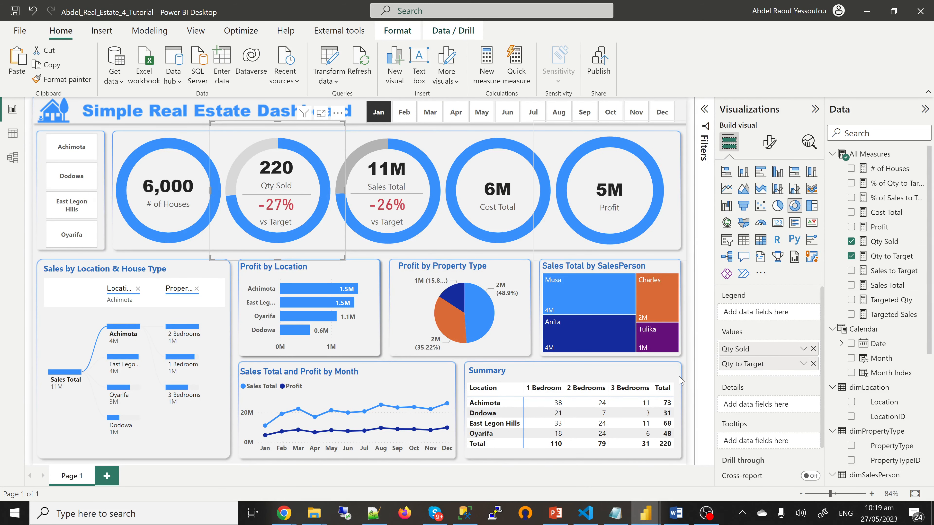
{"action": "left_click", "coordinate": [868, 13]}
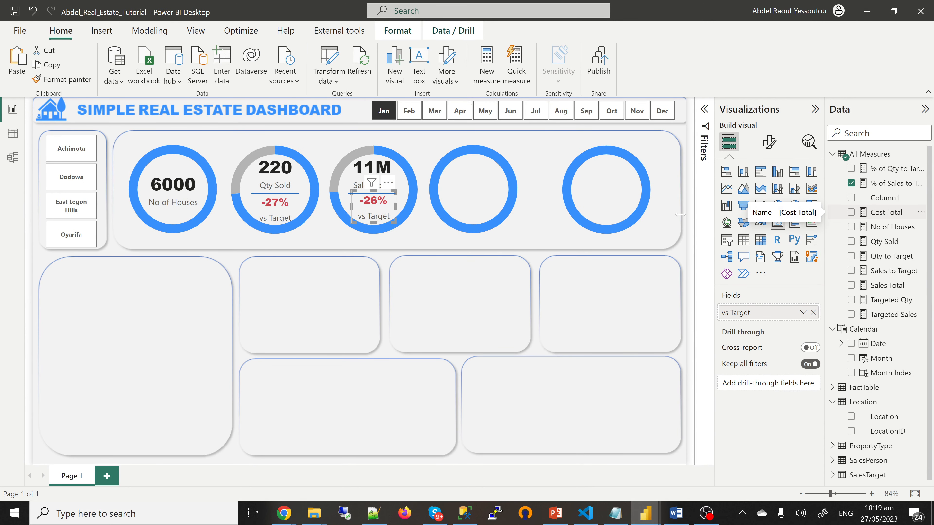
{"action": "left_click", "coordinate": [437, 285]}
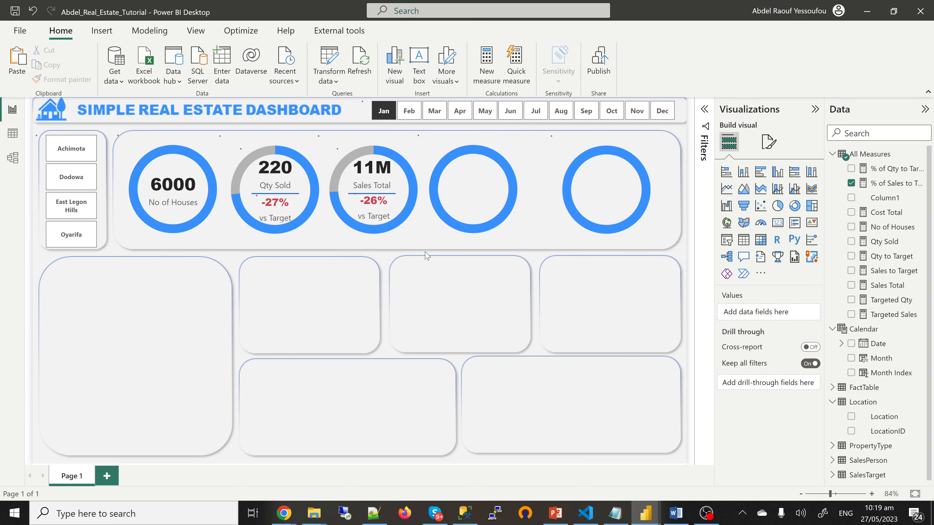
- Duplicate the Sales Total card and place the copy in the centre of the fourth ring
{"action": "left_click", "coordinate": [372, 176]}
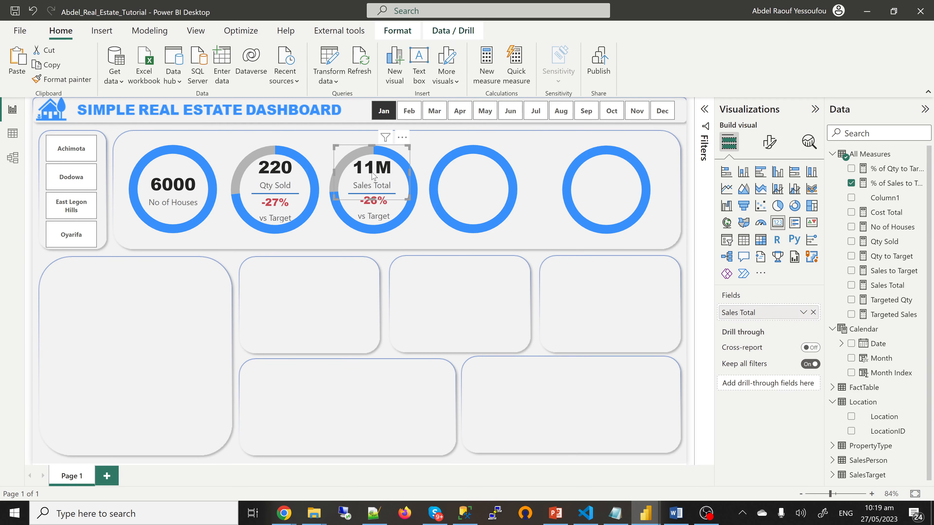
{"action": "left_click", "coordinate": [457, 317]}
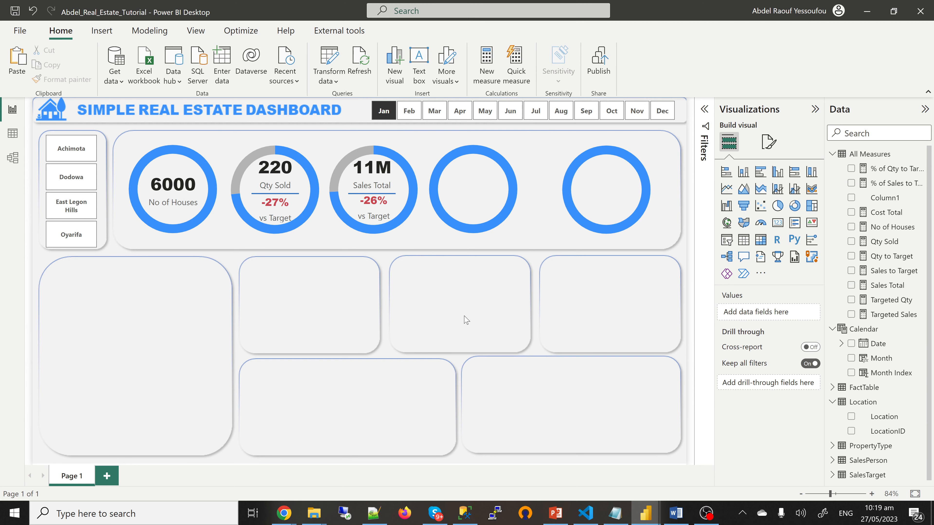
{"action": "key", "text": "ctrl+v"}
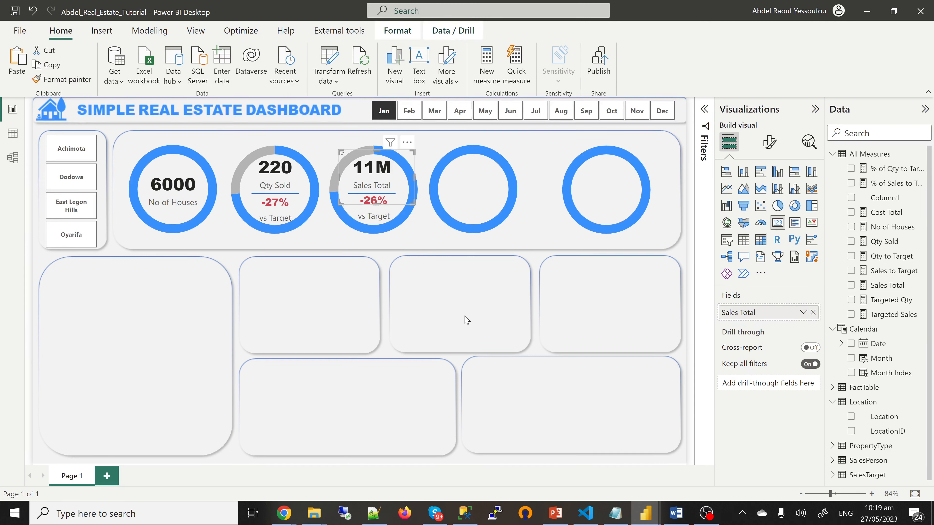
{"action": "left_click_drag", "start_coordinate": [400, 193], "coordinate": [491, 205]}
{"action": "left_click", "coordinate": [513, 298]}
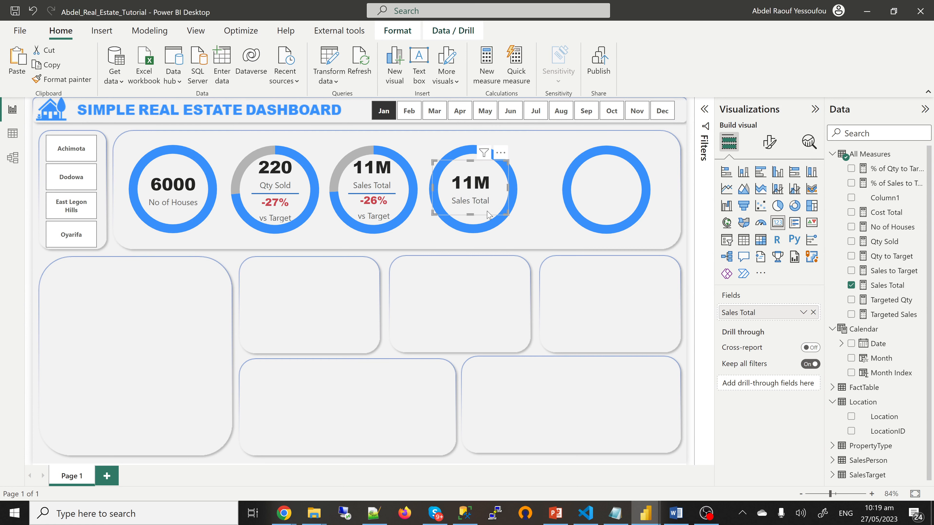
- Replace the Sales Total field with Cost Total on the card inside the fourth ring
{"action": "left_click", "coordinate": [478, 203]}
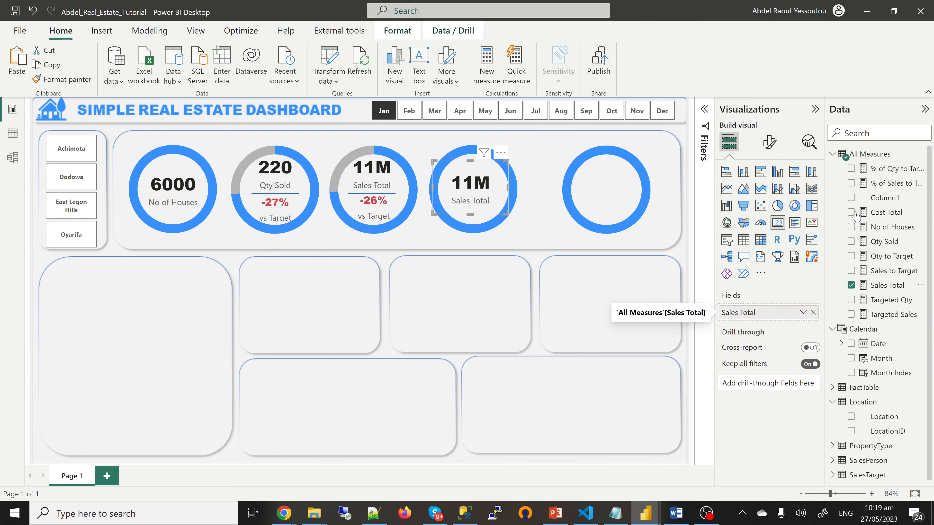
{"action": "left_click", "coordinate": [852, 286]}
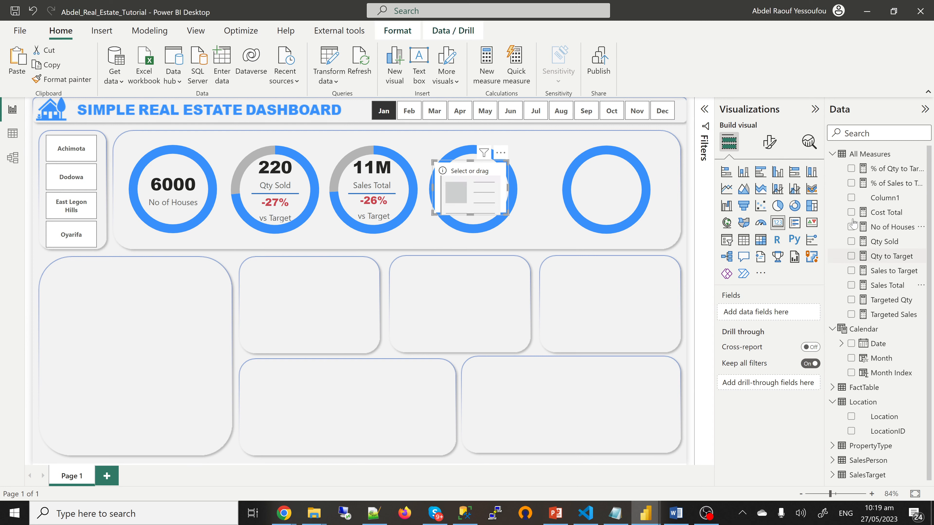
{"action": "left_click", "coordinate": [851, 213]}
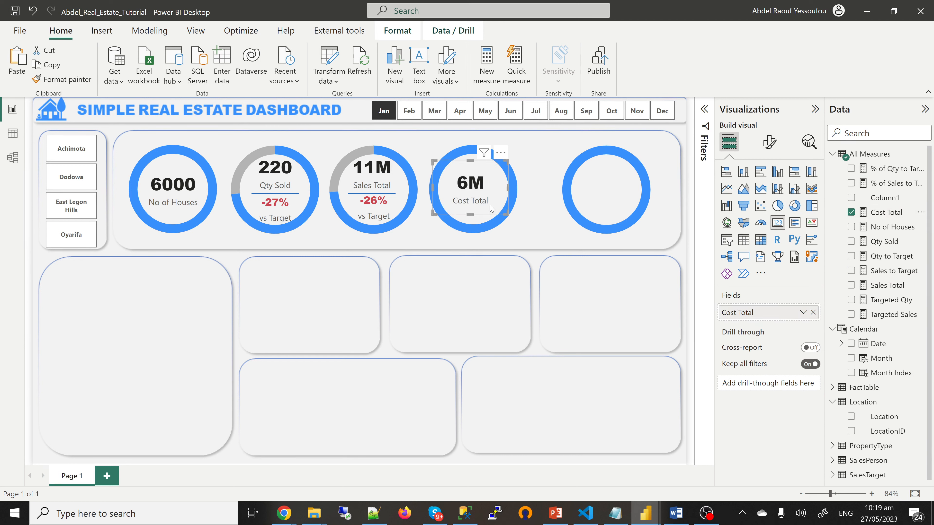
- Paste a copy of the card and place it in the centre of the fifth ring
{"action": "left_click", "coordinate": [518, 310]}
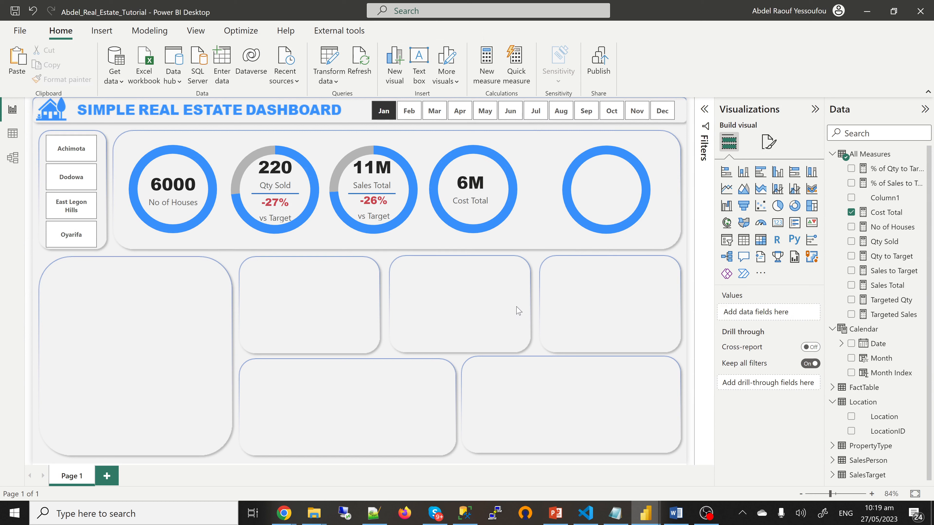
{"action": "key", "text": "ctrl+v"}
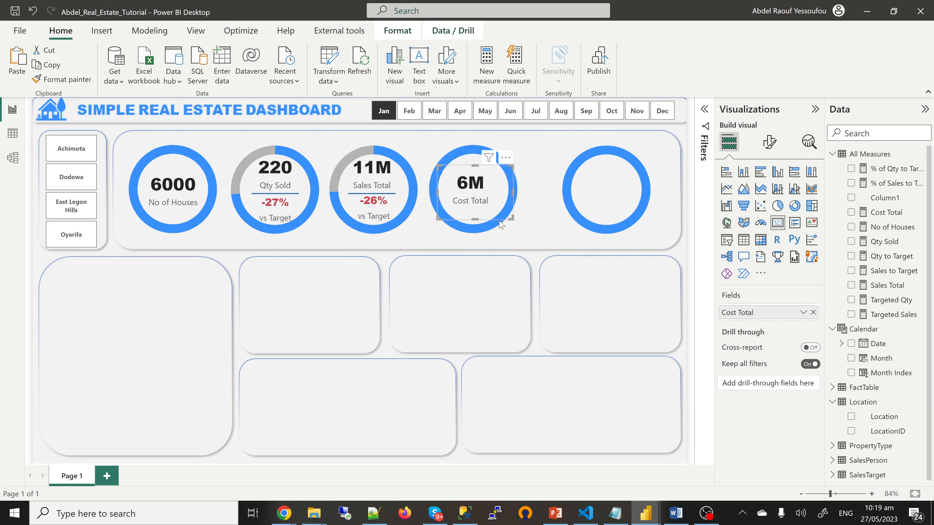
{"action": "left_click_drag", "start_coordinate": [496, 213], "coordinate": [621, 210]}
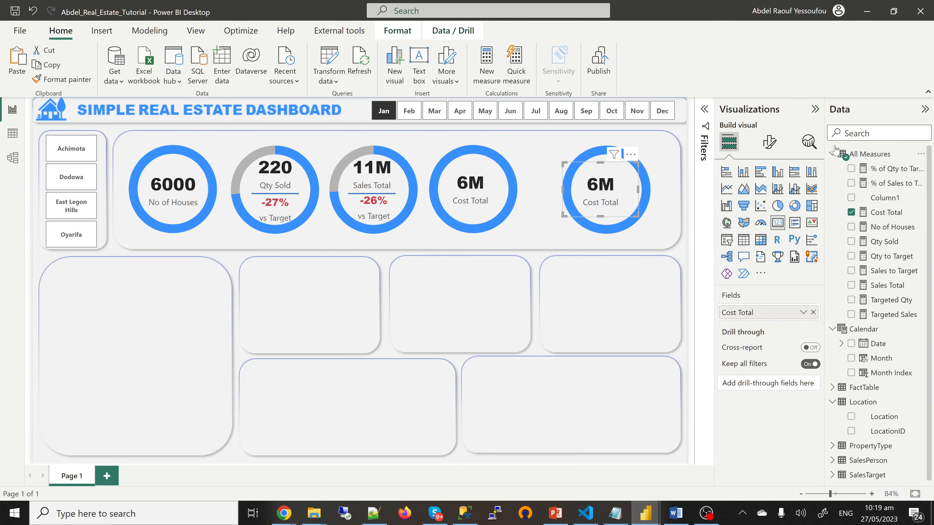
- Create a new measure in the All Measures table with the formula Profit = [Sales Total] - [Cost Total]
{"action": "left_click", "coordinate": [922, 156]}
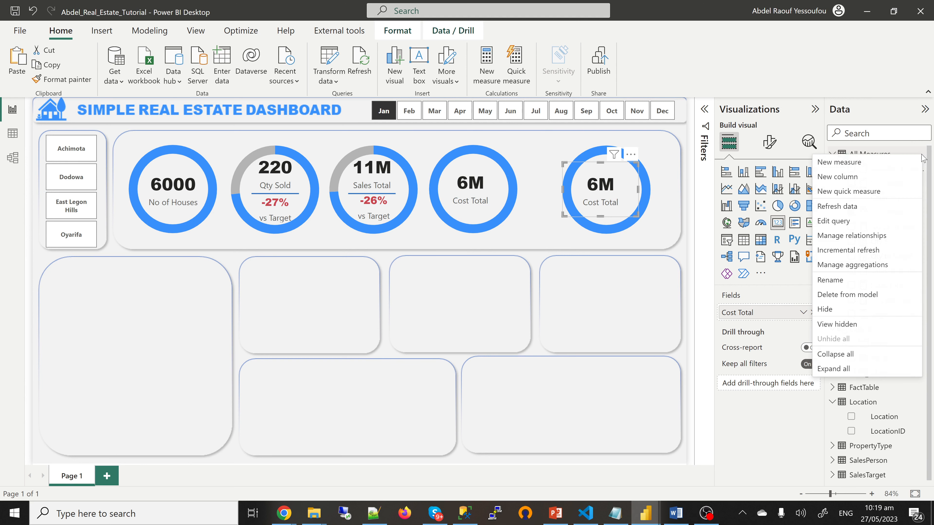
{"action": "left_click", "coordinate": [849, 164]}
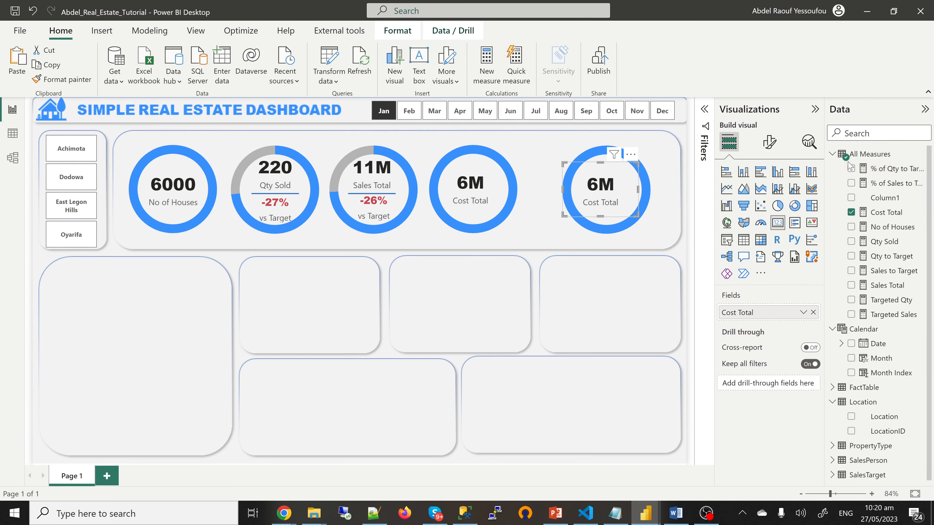
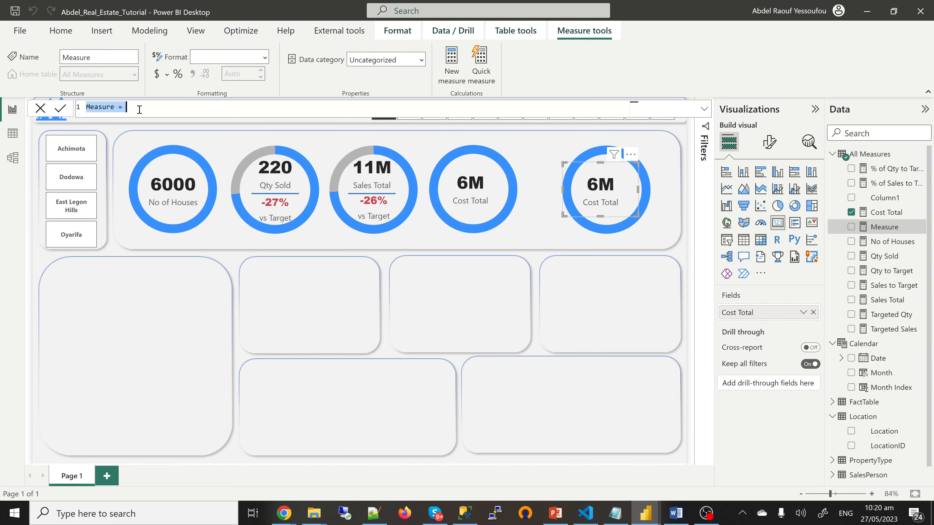
{"action": "type", "text": "Profit = [sa"}
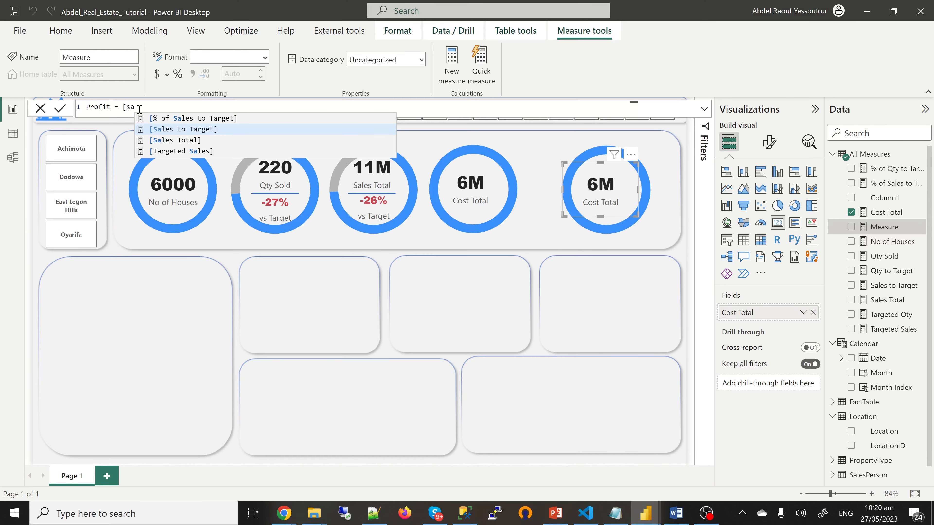
{"action": "key", "text": "Down"}
{"action": "key", "text": "Tab"}
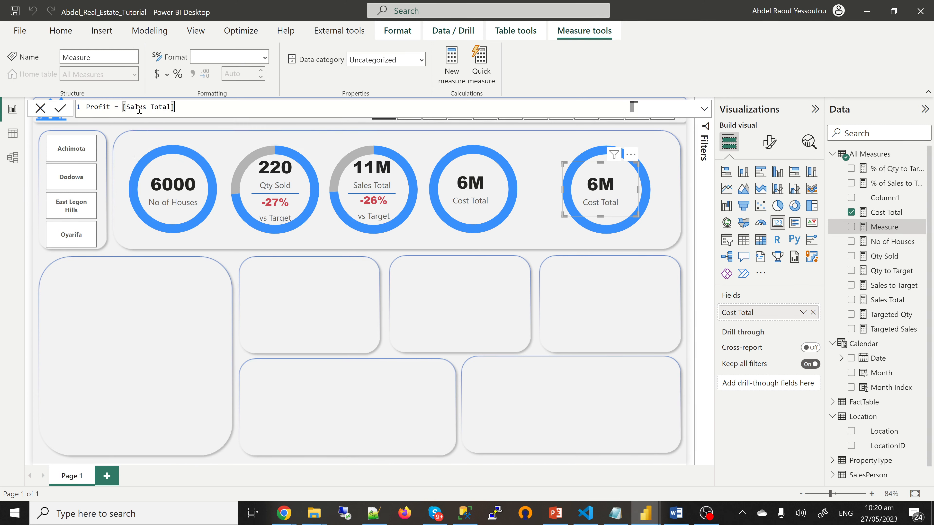
{"action": "type", "text": "- [cos"}
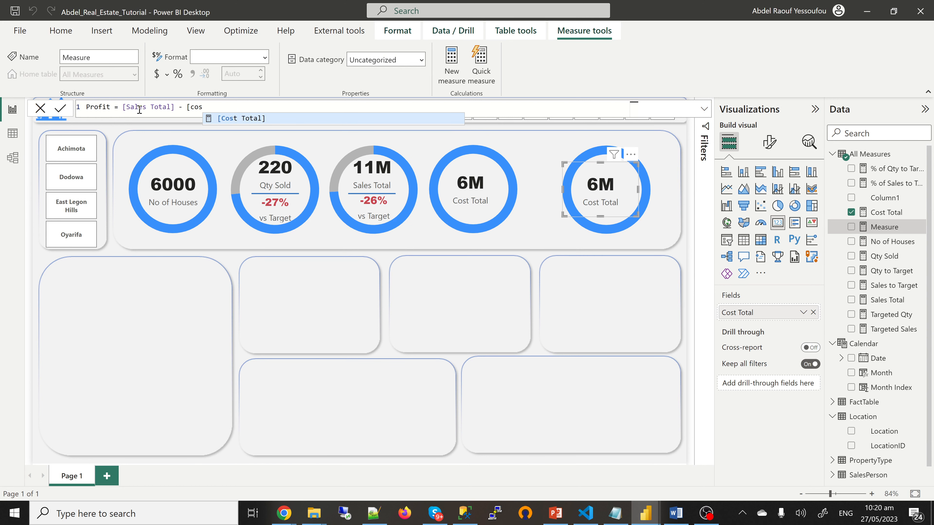
{"action": "key", "text": "Tab"}
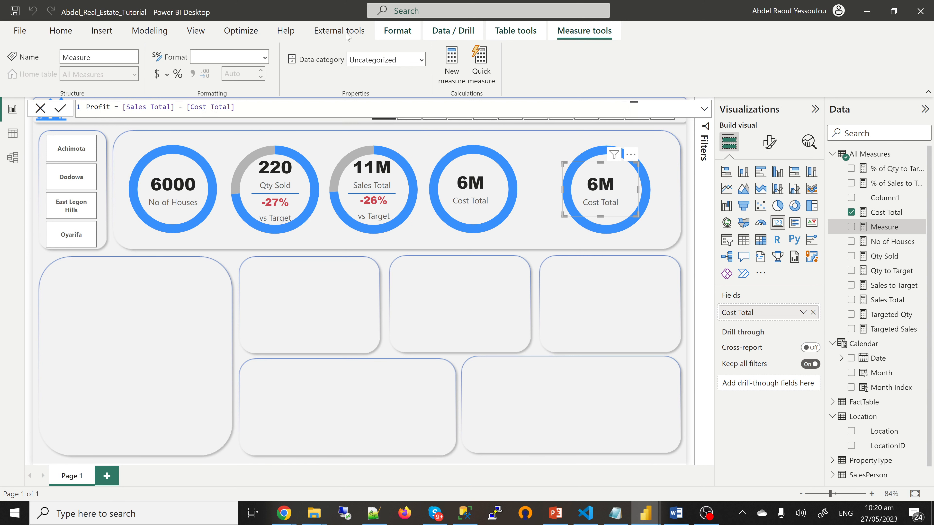
{"action": "key", "text": "Return"}
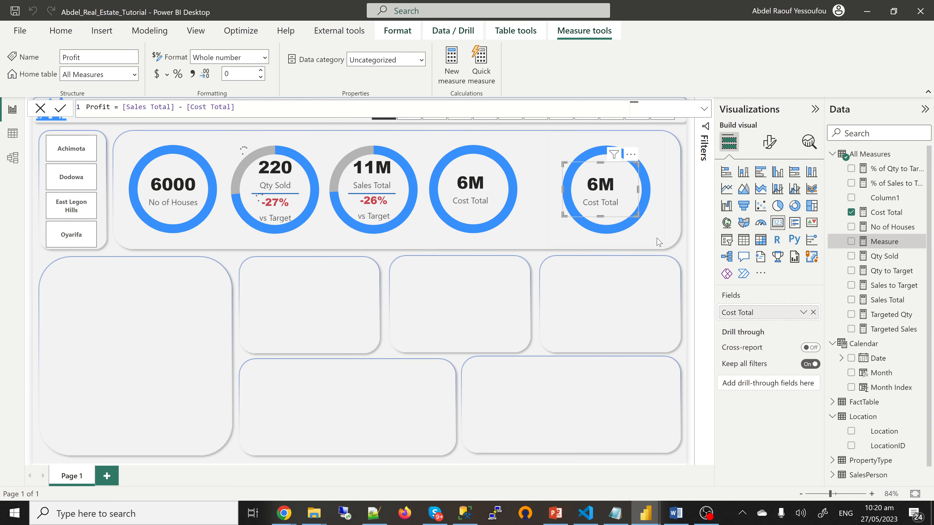
- Replace No of Houses with the Profit measure as the fifth donut's value
{"action": "left_click", "coordinate": [657, 238]}
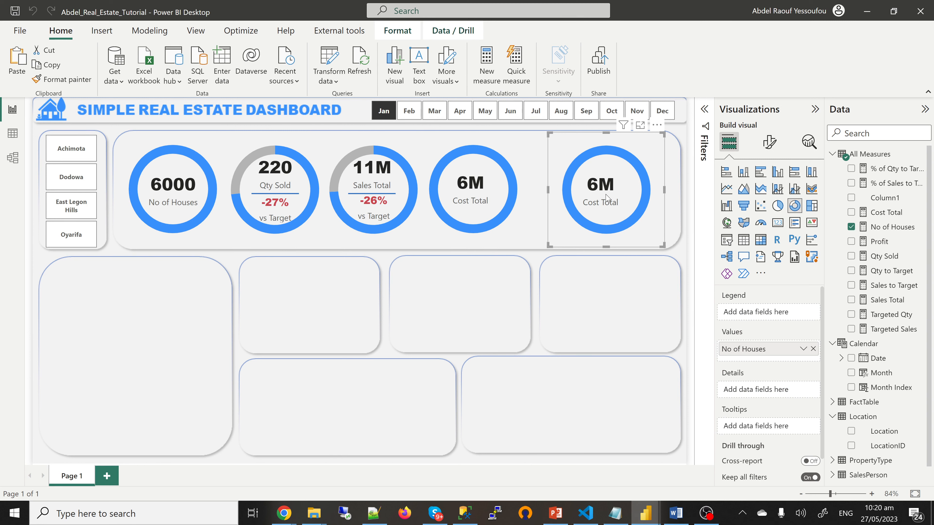
{"action": "left_click", "coordinate": [852, 227]}
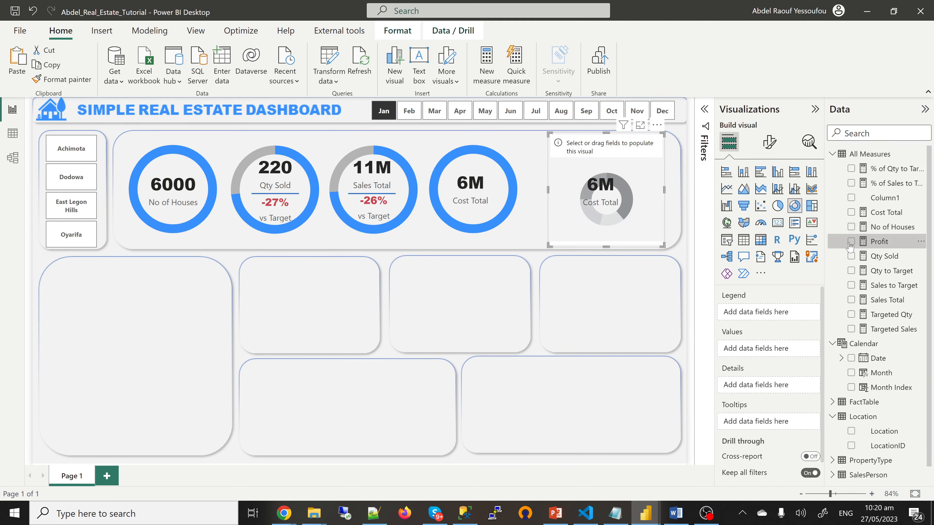
{"action": "left_click", "coordinate": [852, 242]}
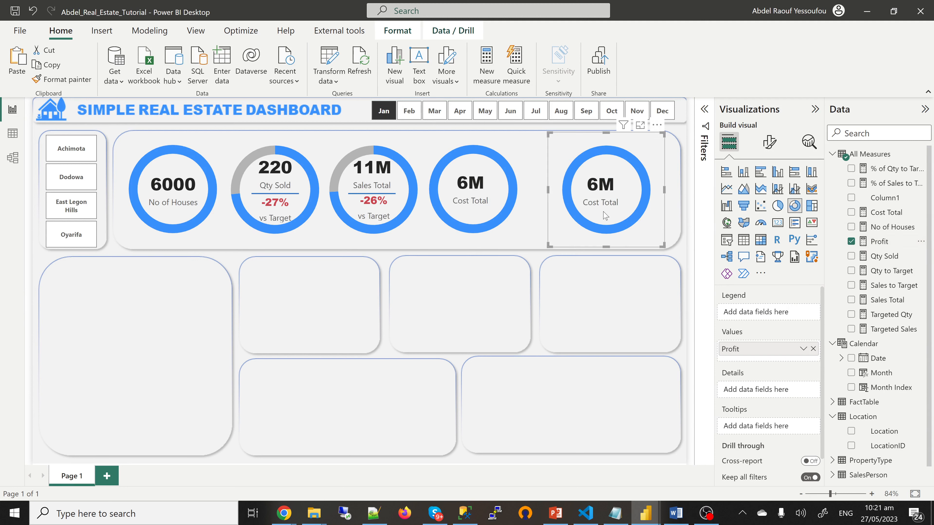
{"action": "left_click", "coordinate": [626, 294]}
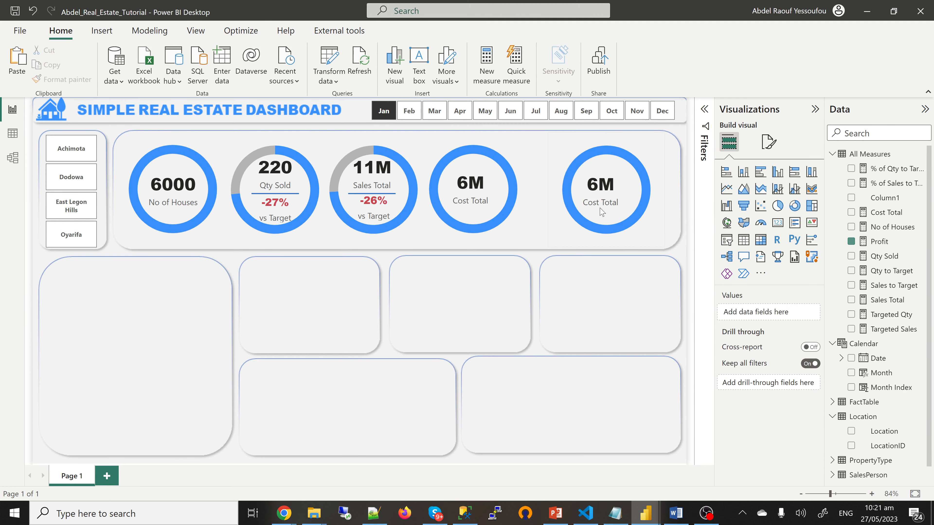
- Replace the Cost Total field with Profit on the card inside the fifth ring
{"action": "left_click", "coordinate": [609, 193]}
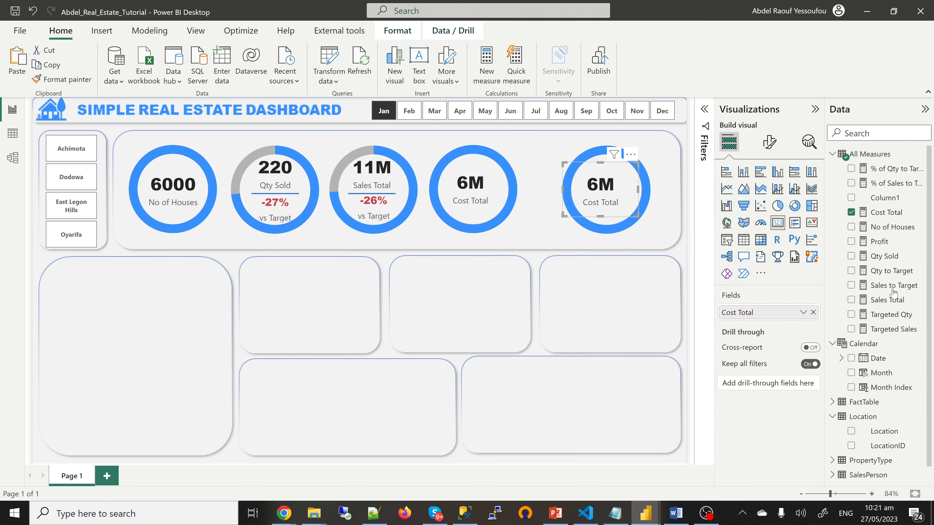
{"action": "left_click", "coordinate": [852, 214]}
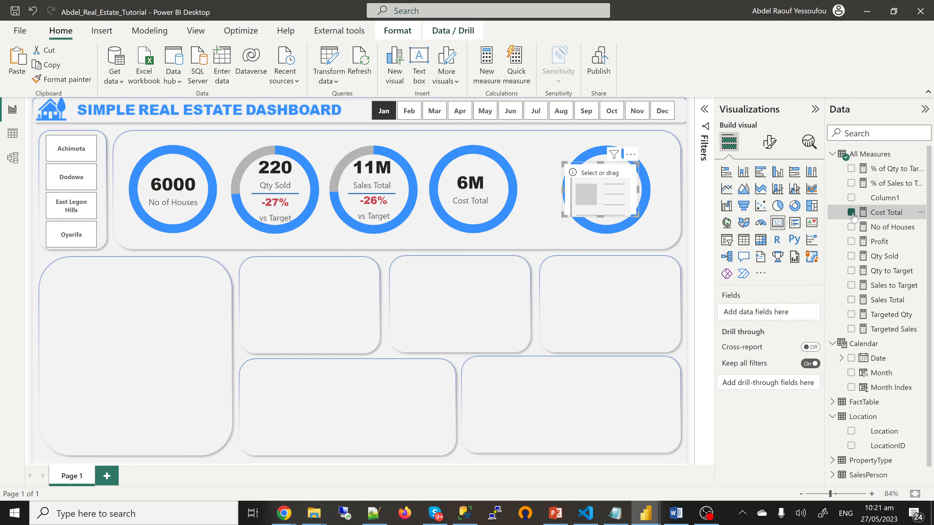
{"action": "left_click", "coordinate": [852, 241]}
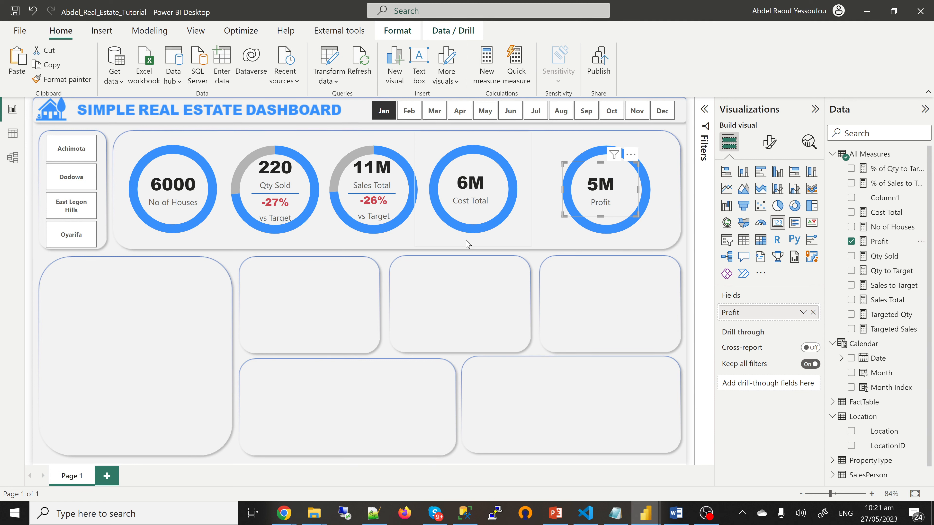
- Replace No of Houses with Cost Total as the fourth donut's value
{"action": "left_click", "coordinate": [488, 244]}
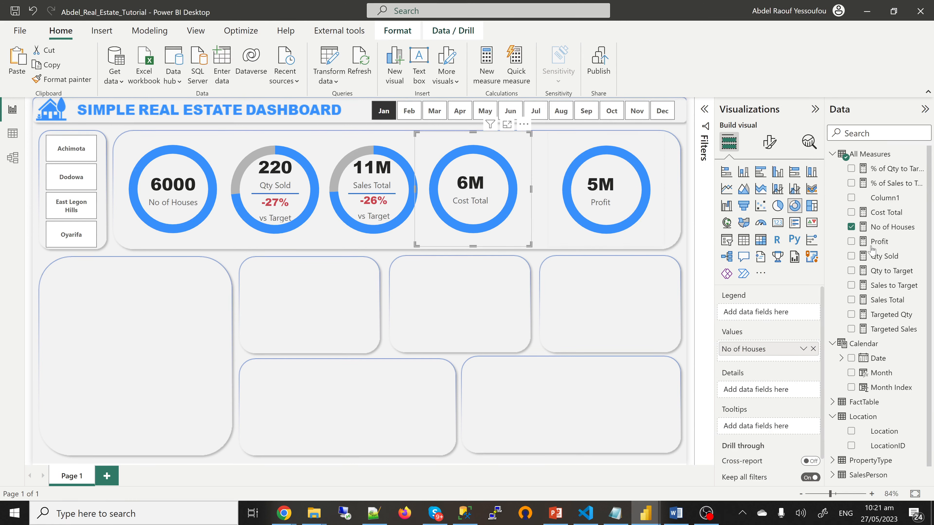
{"action": "left_click", "coordinate": [852, 227]}
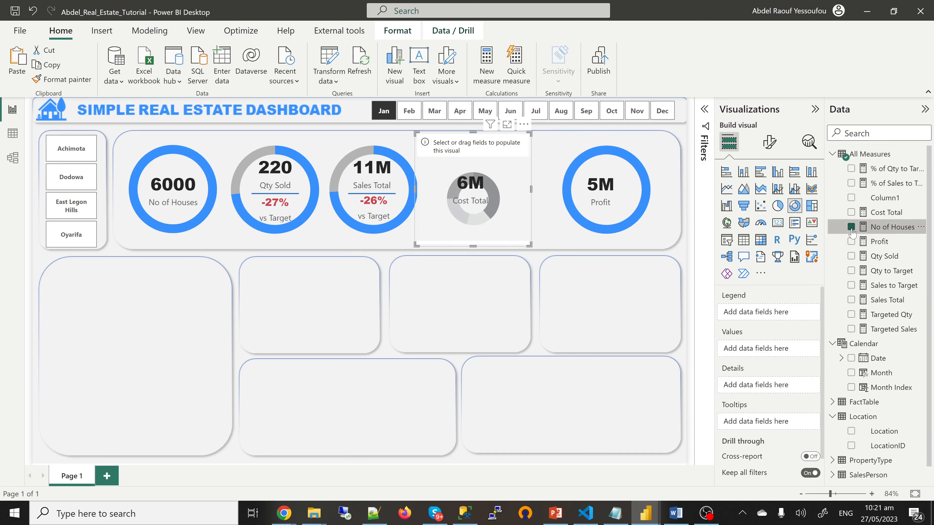
{"action": "left_click", "coordinate": [852, 213]}
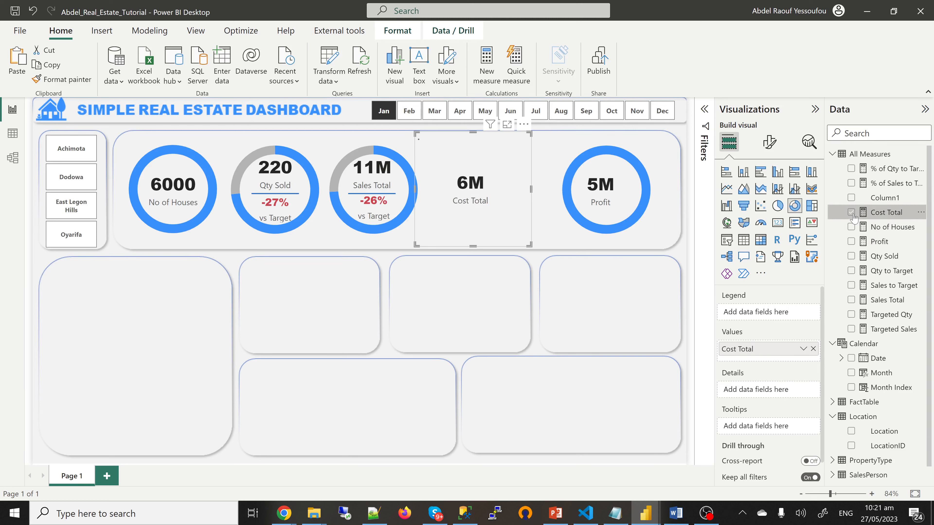
{"action": "left_click", "coordinate": [584, 296]}
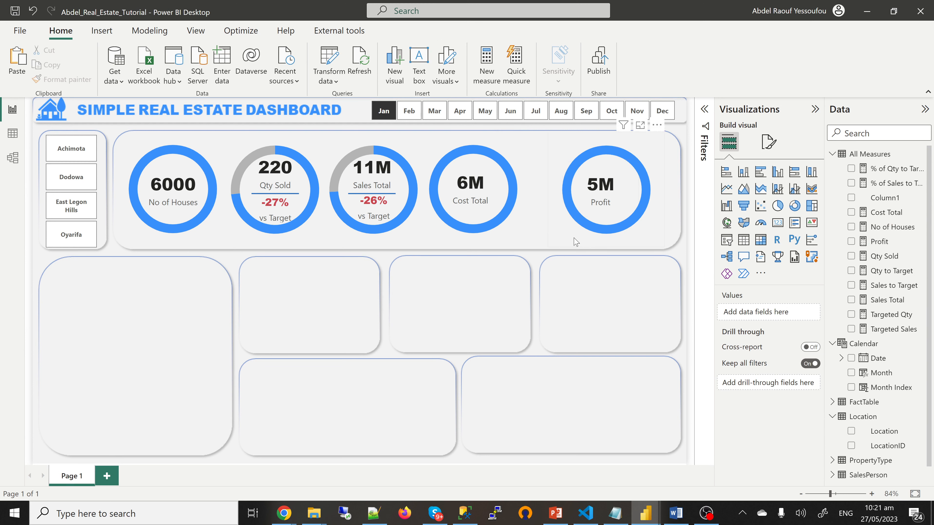
- Widen and heighten the Profit donut so its ring is larger than the others in the row
{"action": "left_click", "coordinate": [550, 201]}
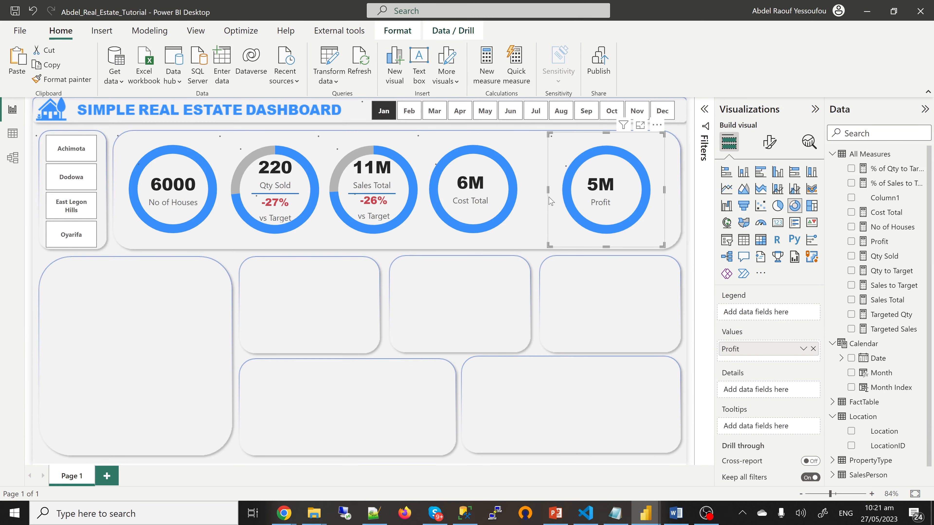
{"action": "left_click_drag", "start_coordinate": [550, 192], "coordinate": [536, 192]}
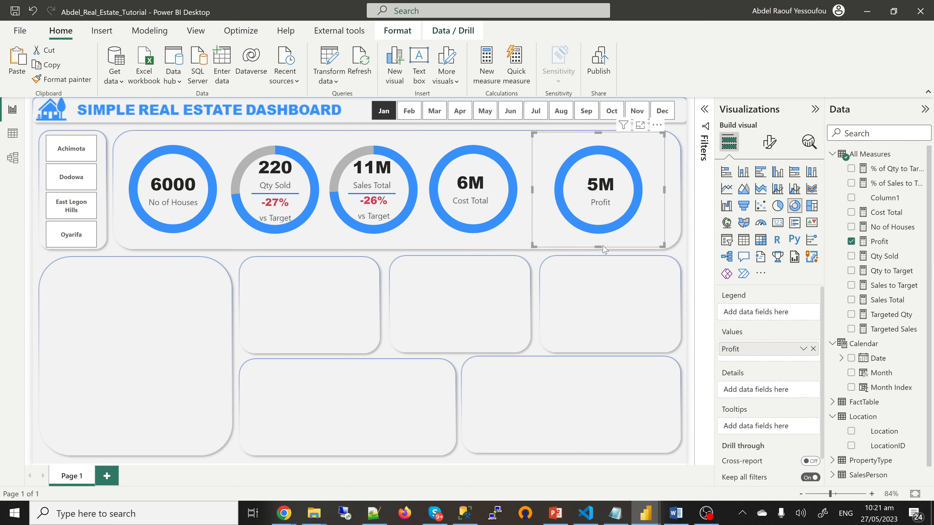
{"action": "left_click_drag", "start_coordinate": [597, 132], "coordinate": [600, 123]}
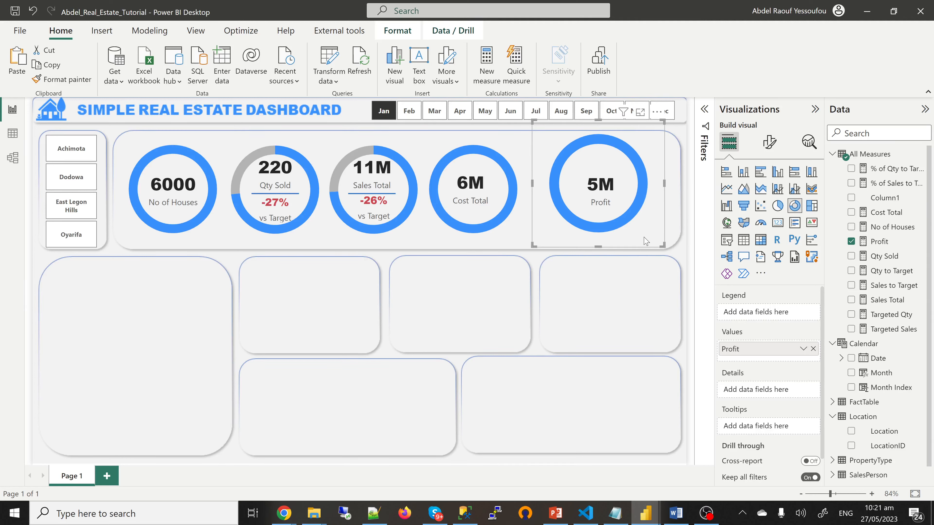
- Nudge the enlarged Profit donut down to align with the other rings and sideways towards the KPI panel's outer edge
{"action": "key", "text": "Down"}
{"action": "key", "text": "Down"}
{"action": "key", "text": "Down"}
{"action": "key", "text": "Down"}
{"action": "key", "text": "Down"}
{"action": "key", "text": "Down"}
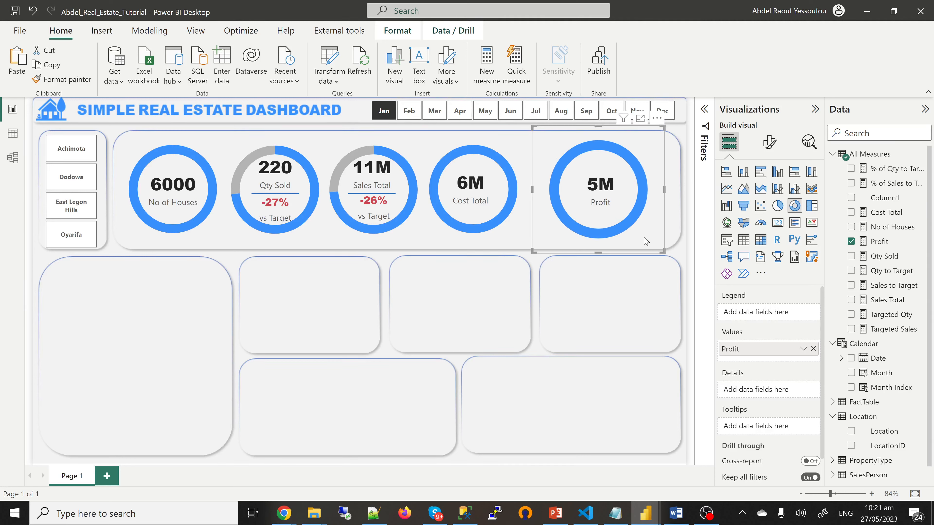
{"action": "key", "text": "Right"}
{"action": "key", "text": "Right"}
{"action": "key", "text": "Right"}
{"action": "key", "text": "Right"}
{"action": "key", "text": "Right"}
{"action": "key", "text": "Right"}
{"action": "key", "text": "Right"}
{"action": "key", "text": "Right"}
{"action": "key", "text": "Right"}
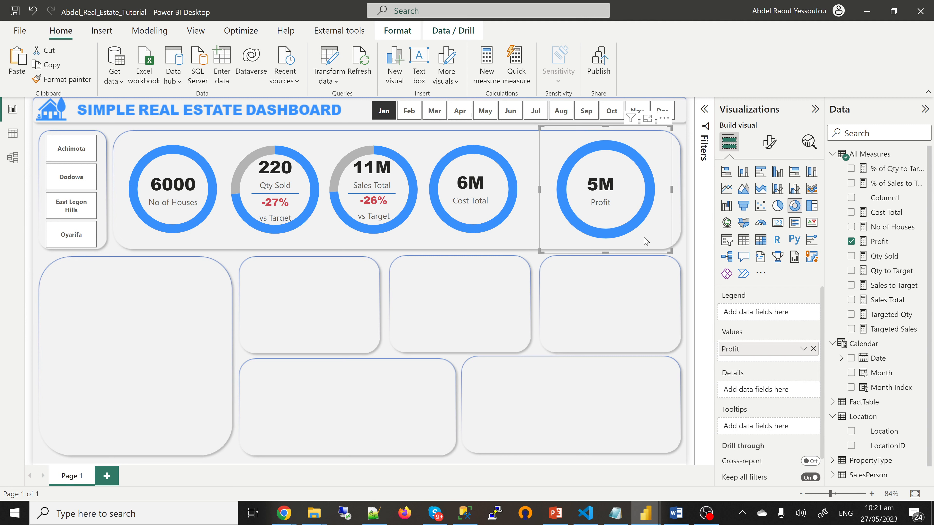
{"action": "key", "text": "Right"}
{"action": "key", "text": "Right"}
{"action": "key", "text": "Right"}
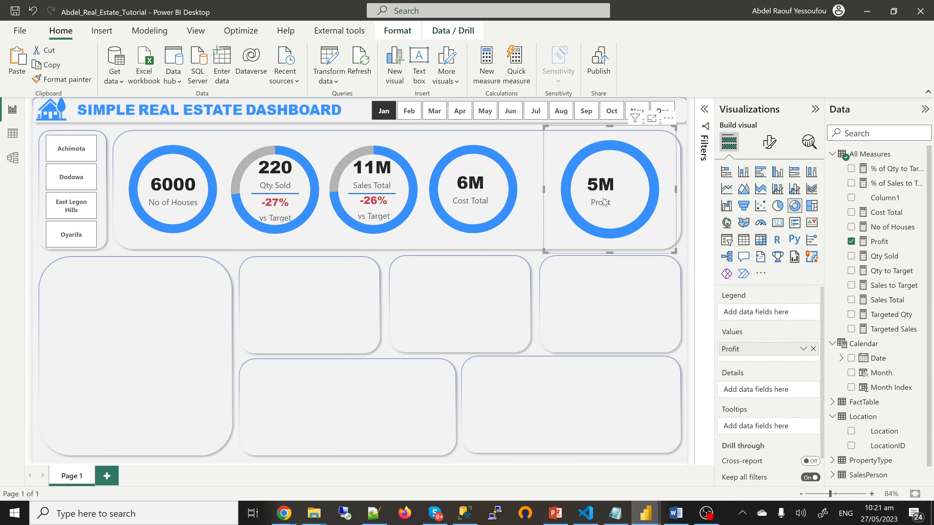
{"action": "left_click", "coordinate": [626, 325]}
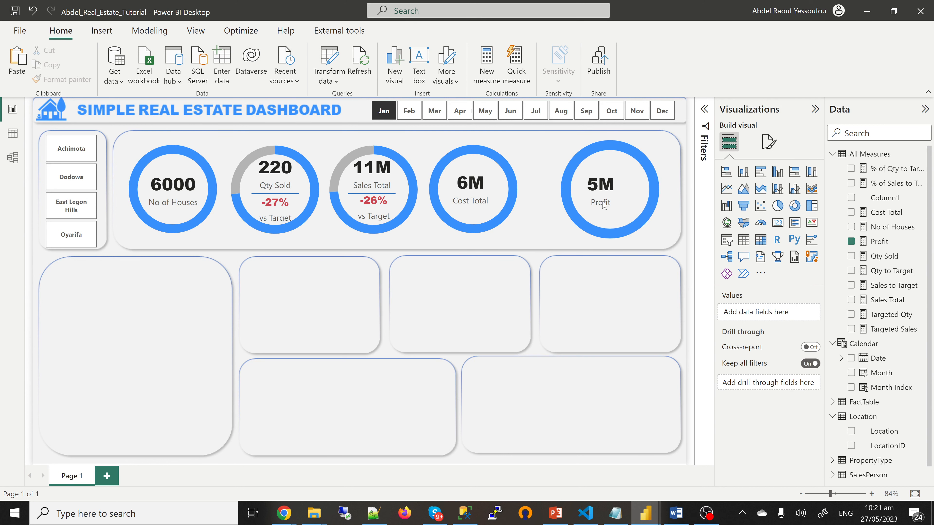
- Nudge the Profit card sideways to the centre of its enlarged ring, and select the Profit donut
{"action": "left_click", "coordinate": [610, 189]}
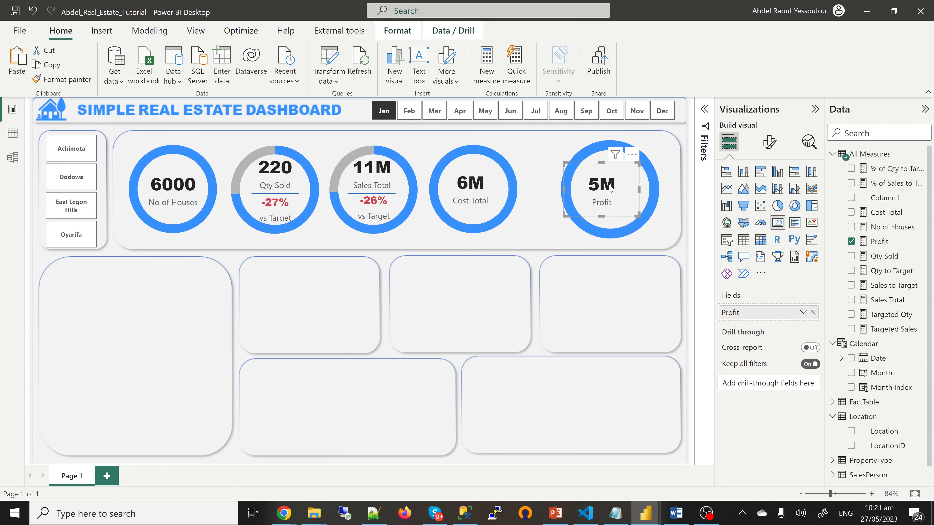
{"action": "key", "text": "Right"}
{"action": "key", "text": "Right"}
{"action": "key", "text": "Right"}
{"action": "key", "text": "Right"}
{"action": "key", "text": "Right"}
{"action": "key", "text": "Right"}
{"action": "key", "text": "Right"}
{"action": "key", "text": "Right"}
{"action": "key", "text": "Right"}
{"action": "key", "text": "Right"}
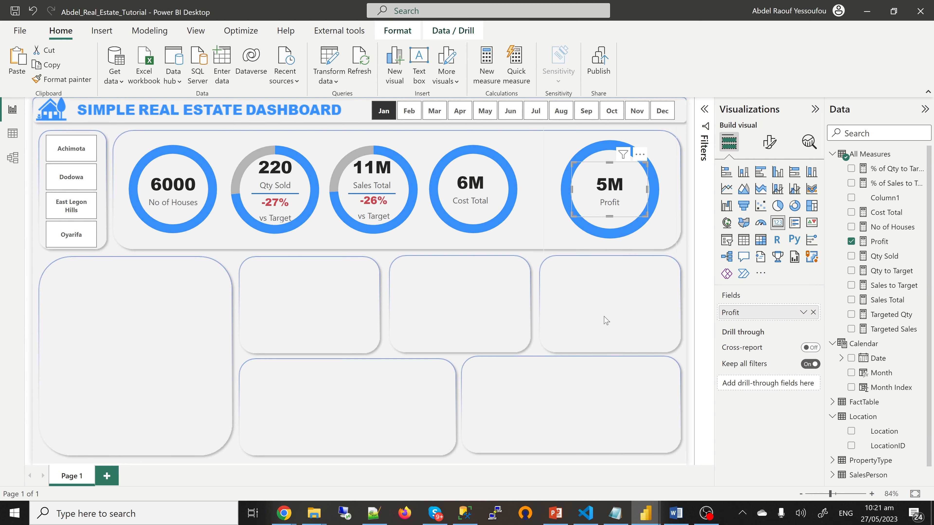
{"action": "left_click", "coordinate": [566, 249]}
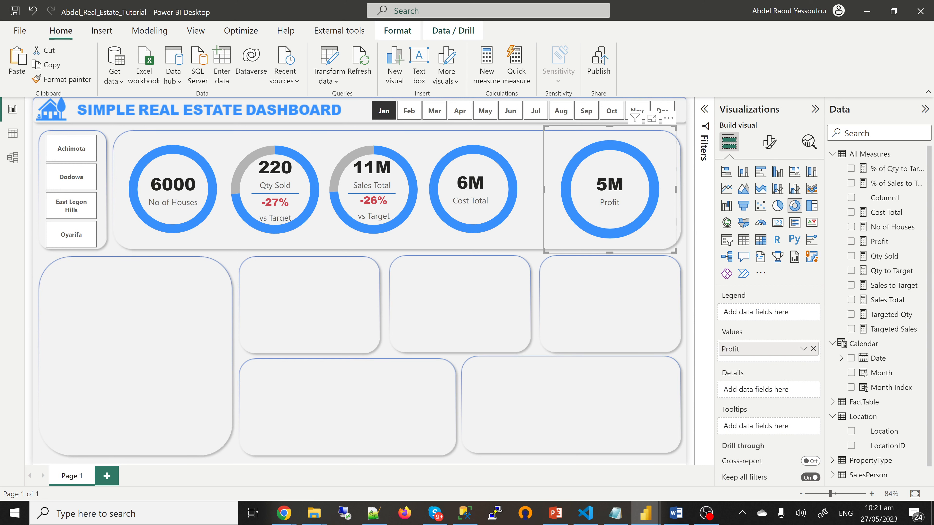
- Check the Profit donut's size settings and resize the Cost Total donut to match, with height 251 and width 260
{"action": "left_click", "coordinate": [773, 148]}
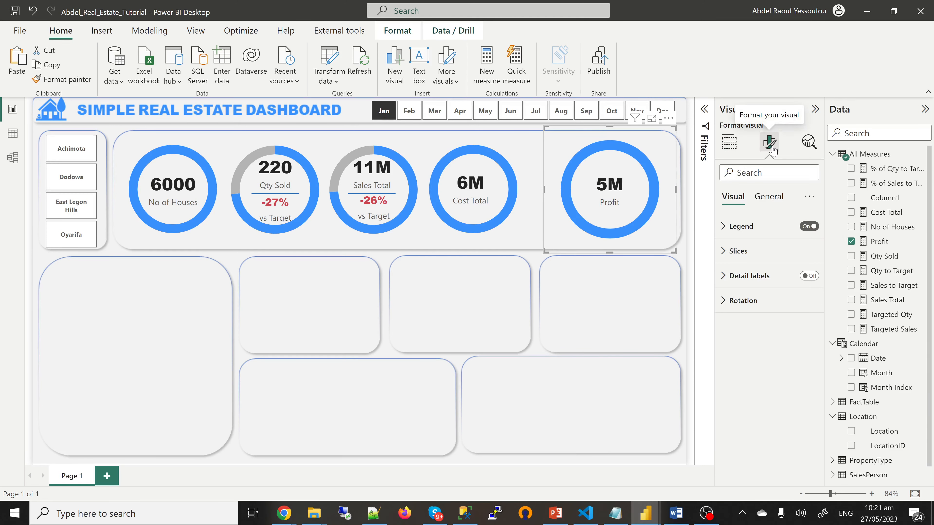
{"action": "left_click", "coordinate": [769, 196]}
{"action": "left_click", "coordinate": [743, 236]}
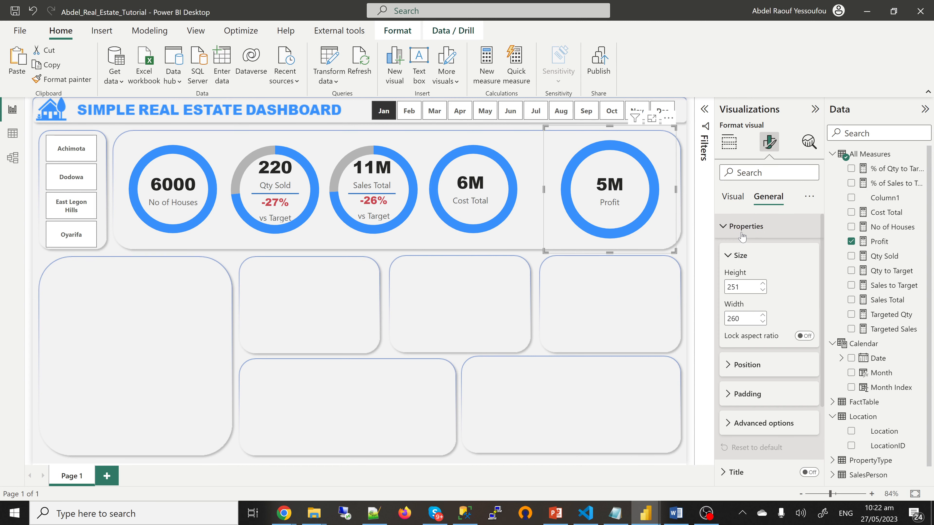
{"action": "left_click", "coordinate": [484, 244]}
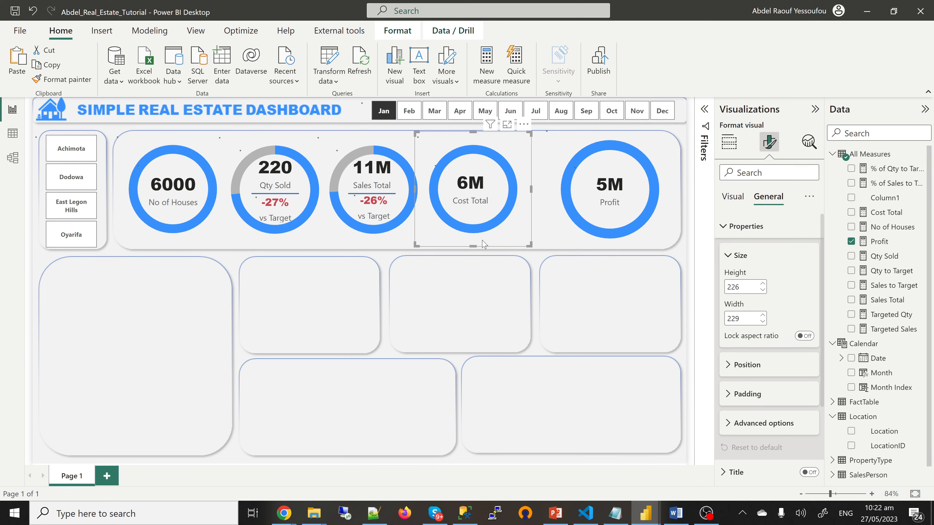
{"action": "double_click", "coordinate": [742, 289]}
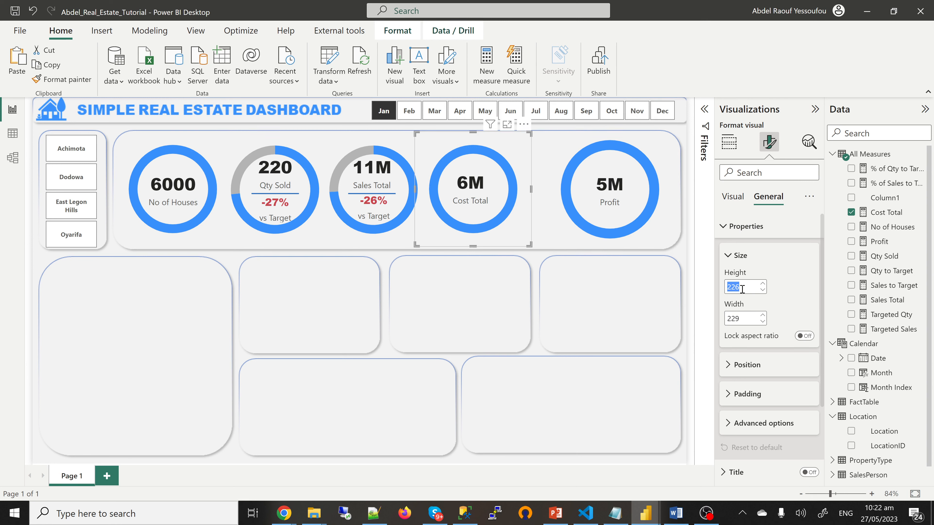
{"action": "type", "text": "251"}
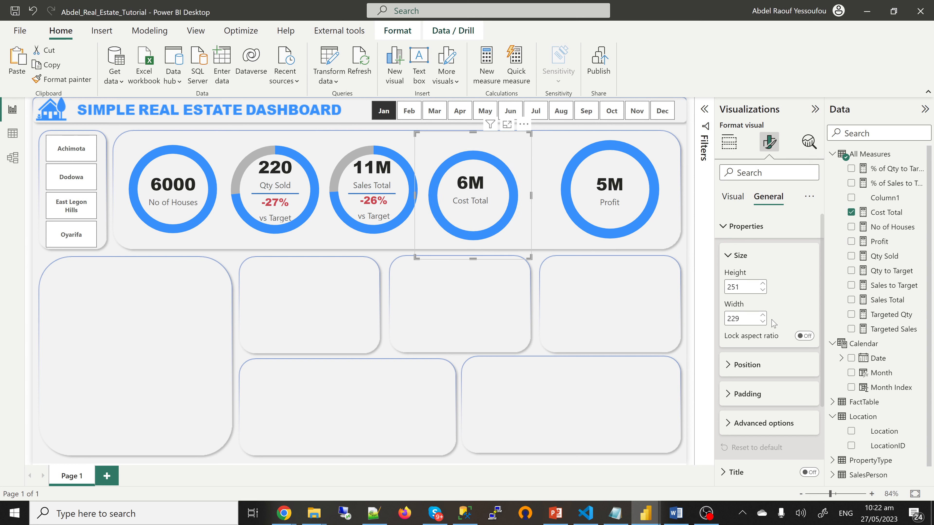
{"action": "double_click", "coordinate": [742, 318]}
{"action": "type", "text": "260"}
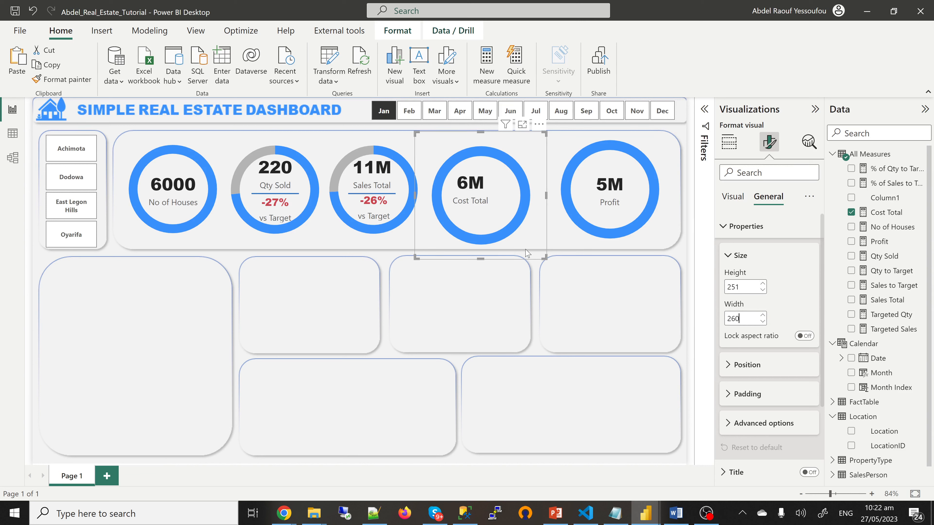
- Resize the Sales Total donut to height 251 and width 260
{"action": "left_click", "coordinate": [371, 244]}
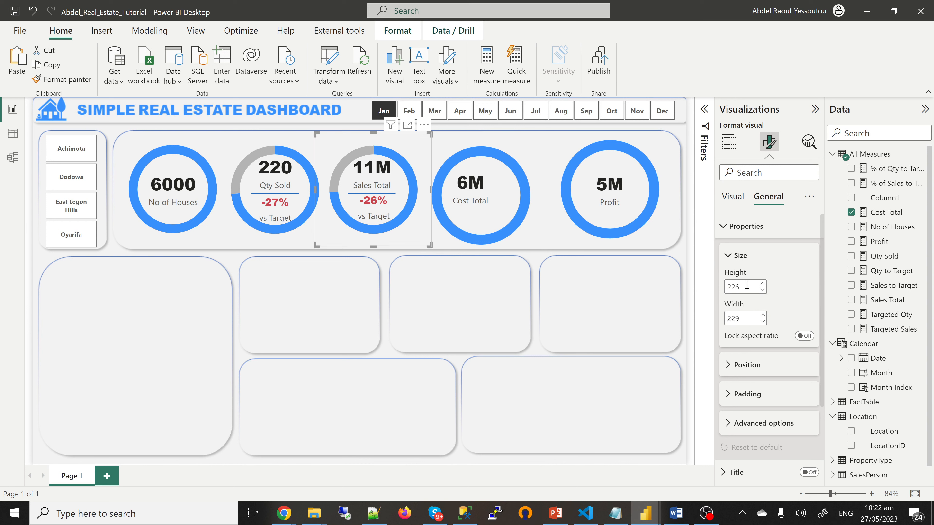
{"action": "left_click_drag", "start_coordinate": [747, 285], "coordinate": [720, 287]}
{"action": "type", "text": "251"}
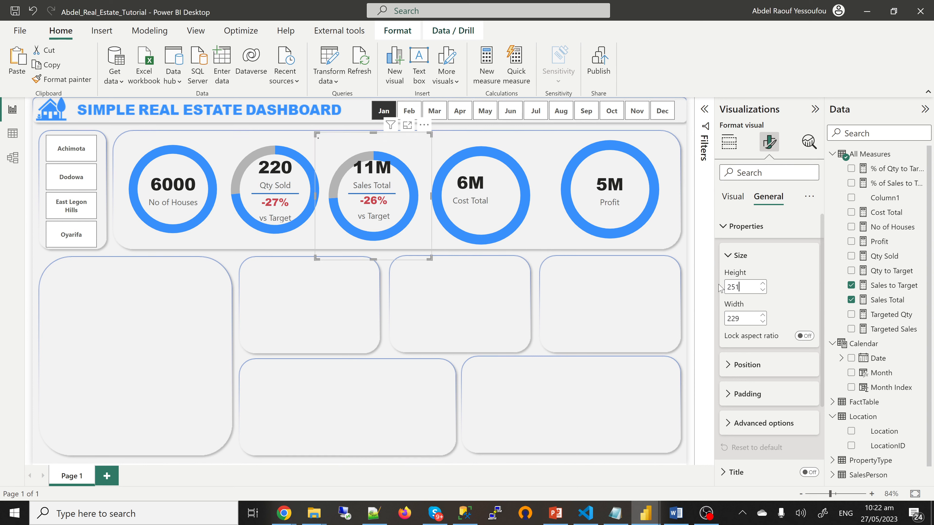
{"action": "double_click", "coordinate": [743, 319]}
{"action": "type", "text": "2260"}
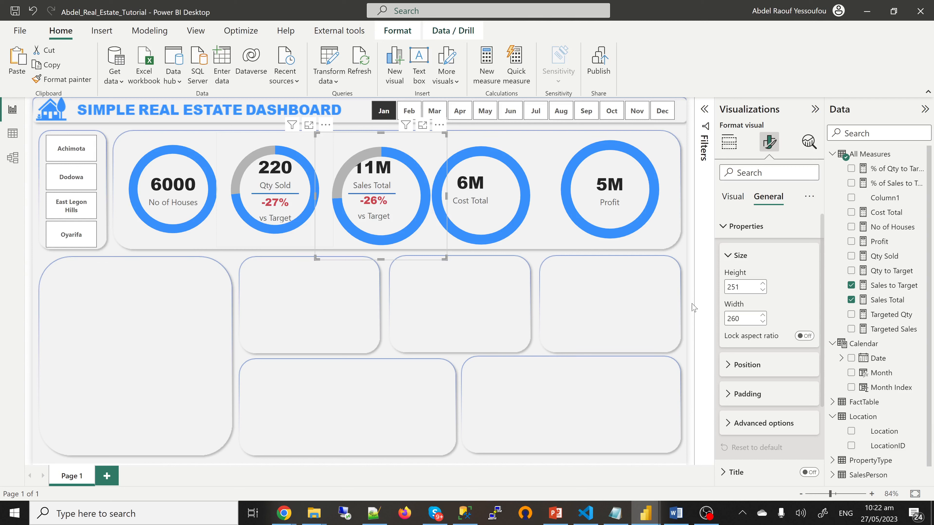
- Resize the Qty Sold donut to height 251 and width 260
{"action": "double_click", "coordinate": [743, 287]}
{"action": "type", "text": "251"}
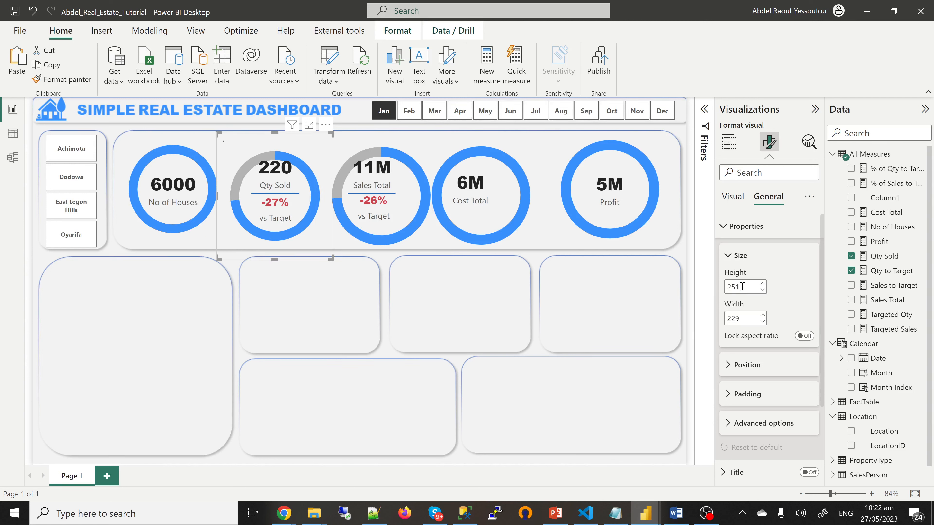
{"action": "double_click", "coordinate": [744, 321]}
{"action": "type", "text": "260"}
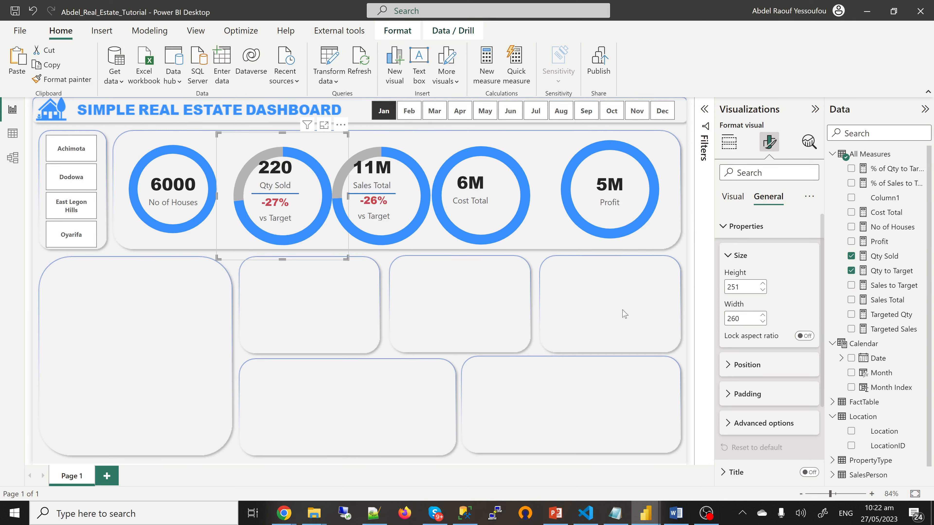
- Resize the No of Houses donut to height 251 and width 260
{"action": "left_click", "coordinate": [178, 244]}
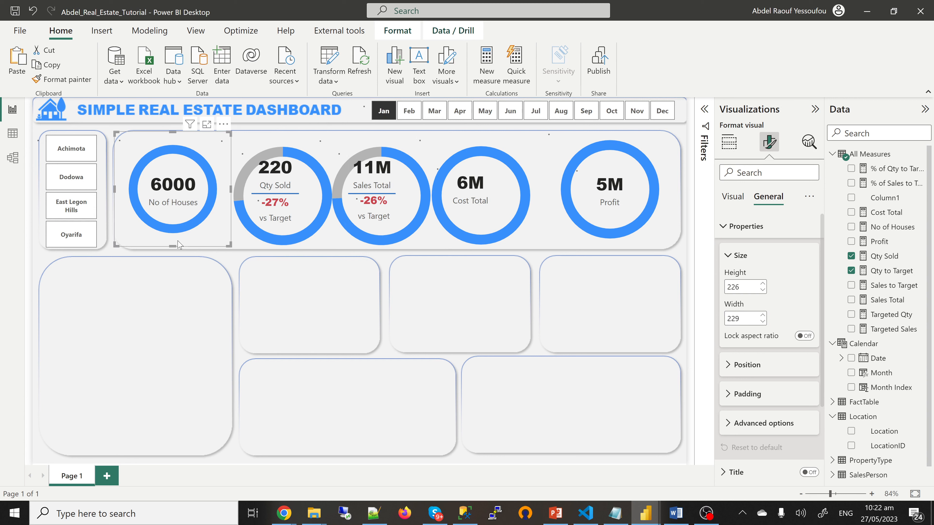
{"action": "left_click", "coordinate": [747, 287]}
{"action": "type", "text": "251"}
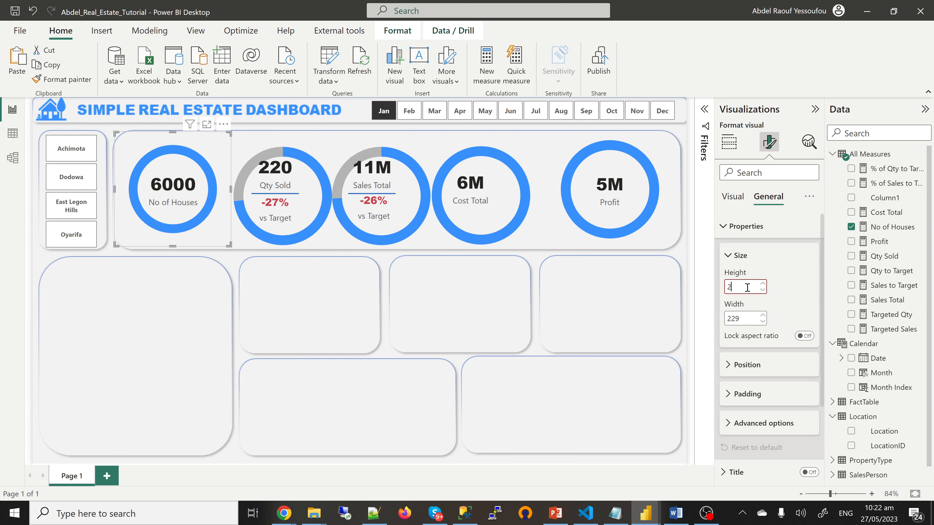
{"action": "left_click", "coordinate": [746, 319]}
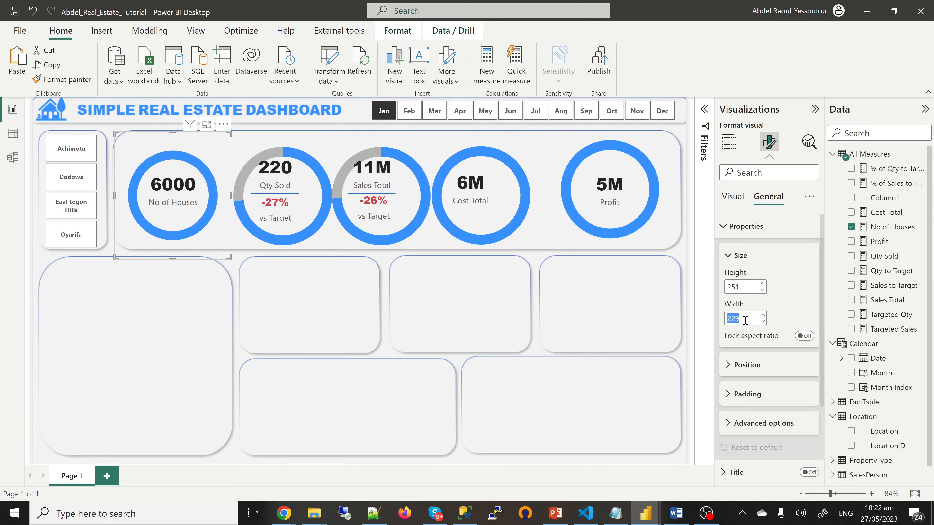
{"action": "type", "text": "260"}
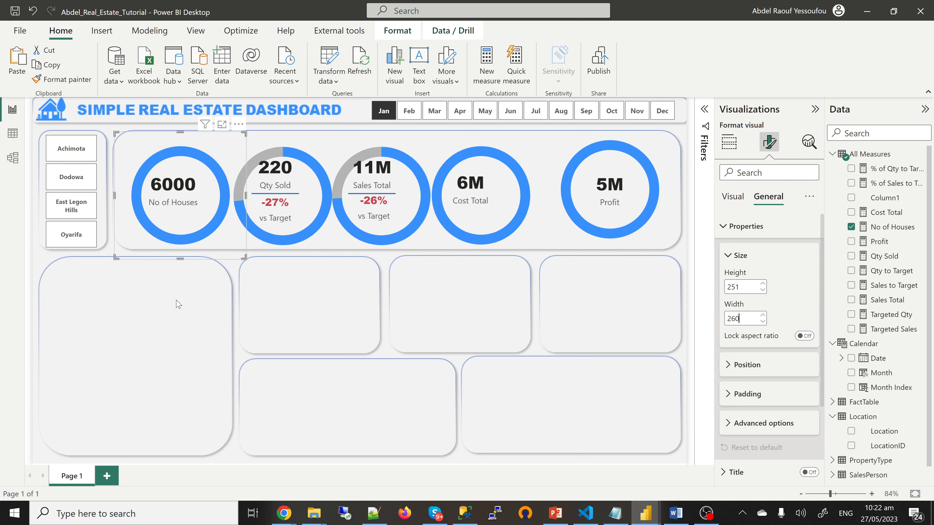
{"action": "left_click", "coordinate": [185, 278]}
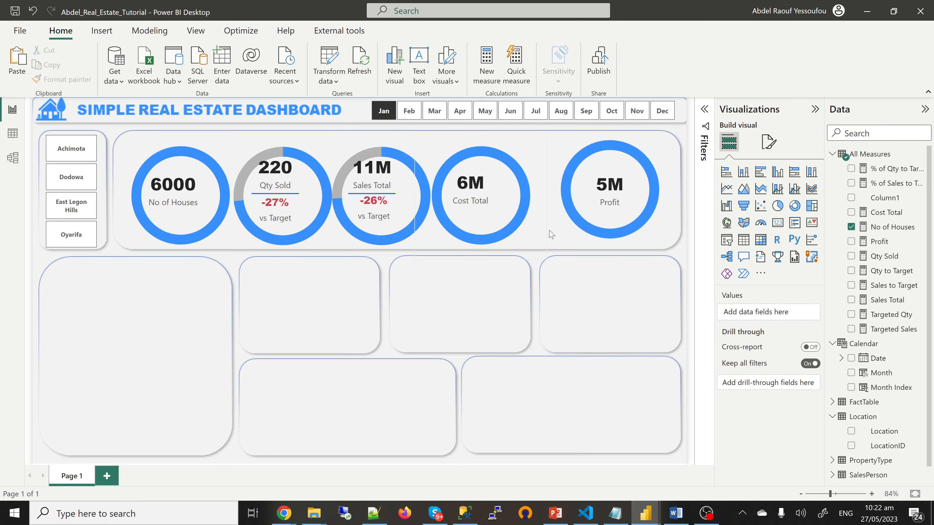
- Move the enlarged Cost Total donut towards the Profit ring and level with it, and centre the Cost Total card inside
{"action": "left_click", "coordinate": [509, 248]}
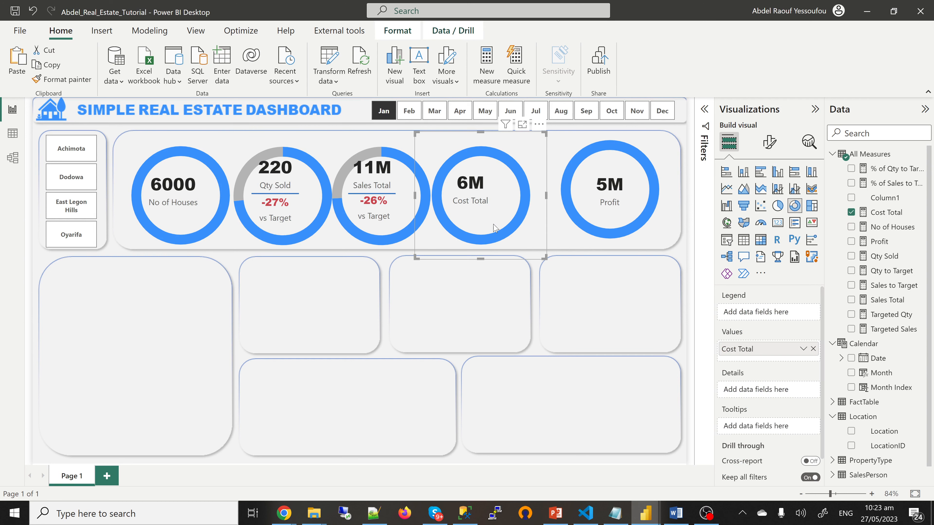
{"action": "left_click_drag", "start_coordinate": [508, 238], "coordinate": [520, 235]}
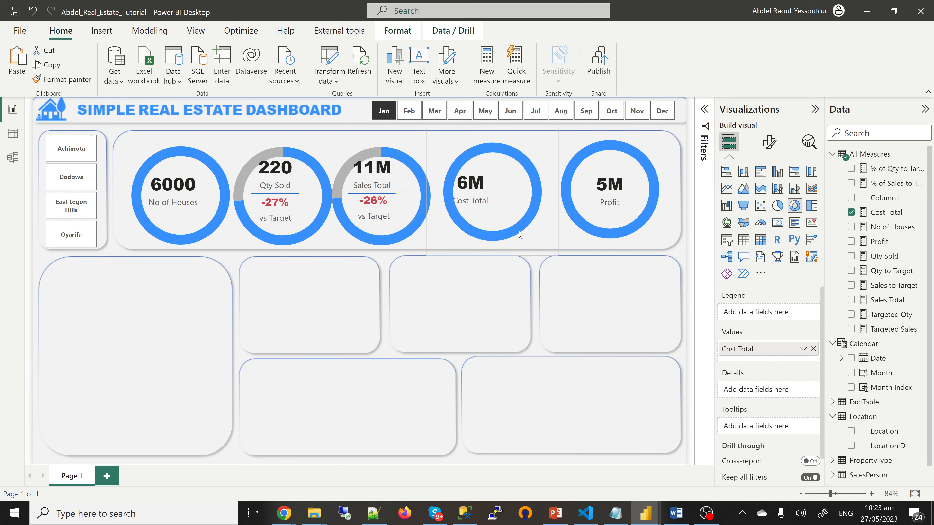
{"action": "left_click_drag", "start_coordinate": [519, 236], "coordinate": [519, 230]}
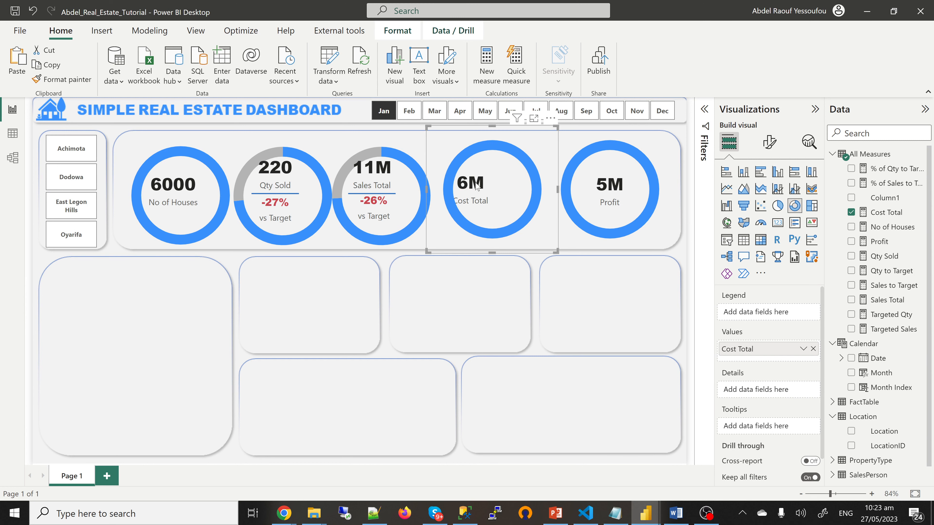
{"action": "mouse_move", "coordinate": [479, 183]}
{"action": "left_mouse_down"}
{"action": "mouse_move", "coordinate": [497, 189]}
{"action": "mouse_move", "coordinate": [488, 184]}
{"action": "left_mouse_up"}
{"action": "left_click", "coordinate": [478, 210]}
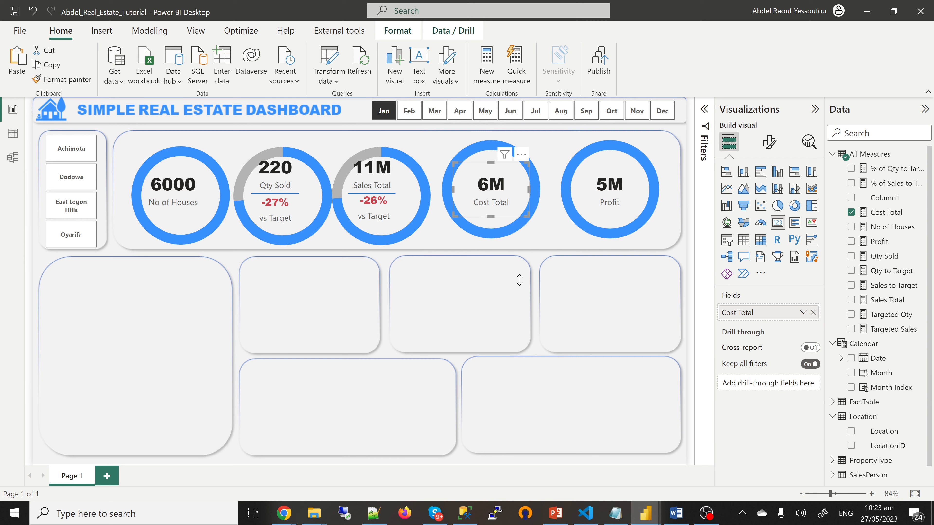
{"action": "left_click", "coordinate": [586, 304]}
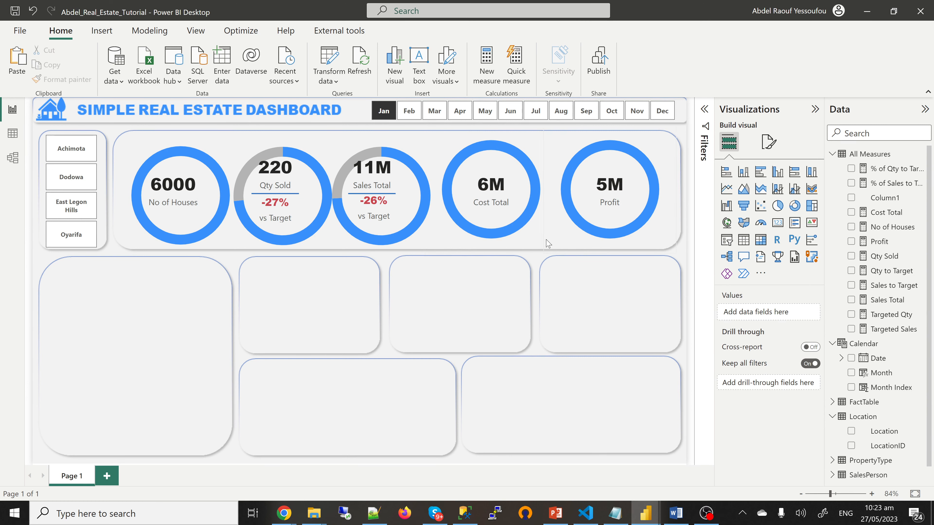
- Nudge the Cost Total donut closer to the Profit ring, leaving a small gap between the two
{"action": "left_click", "coordinate": [524, 247]}
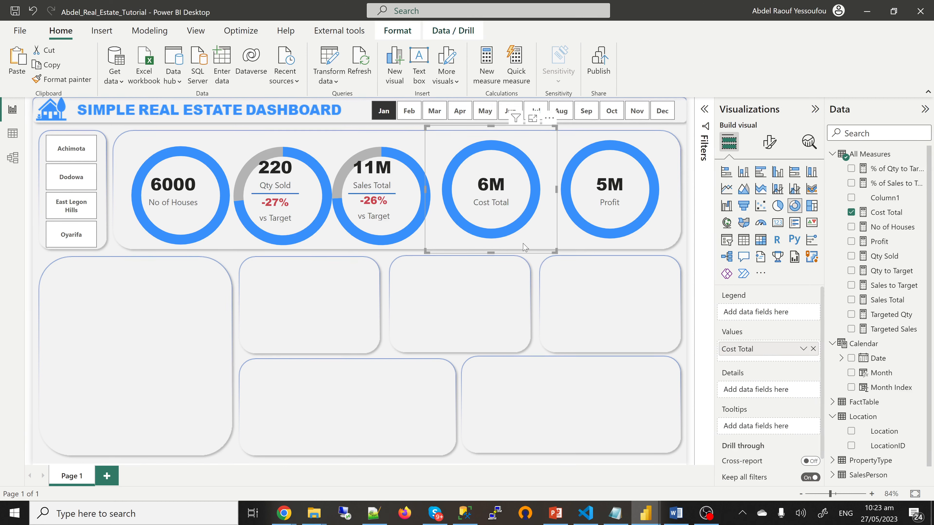
{"action": "key", "text": "Right"}
{"action": "key", "text": "Right"}
{"action": "key", "text": "Right"}
{"action": "key", "text": "Right"}
{"action": "key", "text": "Right"}
{"action": "key", "text": "Right"}
{"action": "key", "text": "Right"}
{"action": "key", "text": "Right"}
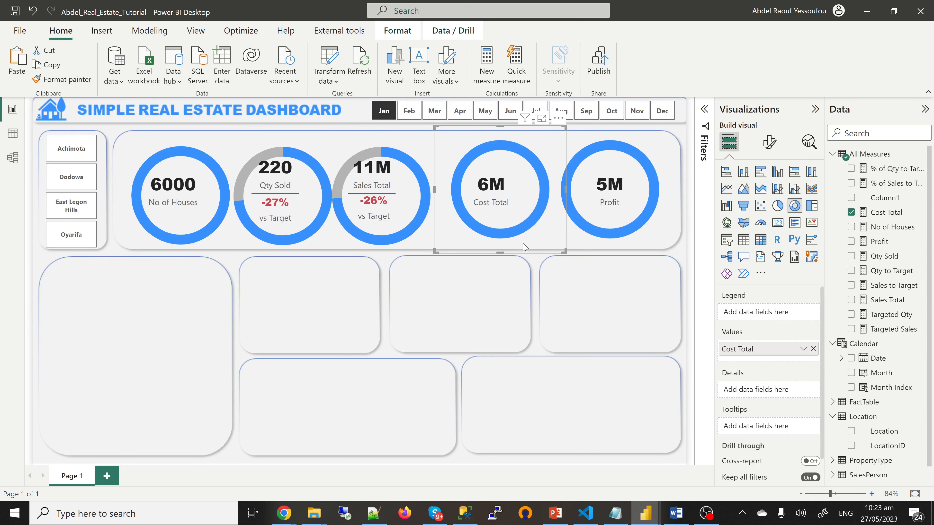
{"action": "key", "text": "Right"}
{"action": "key", "text": "Right"}
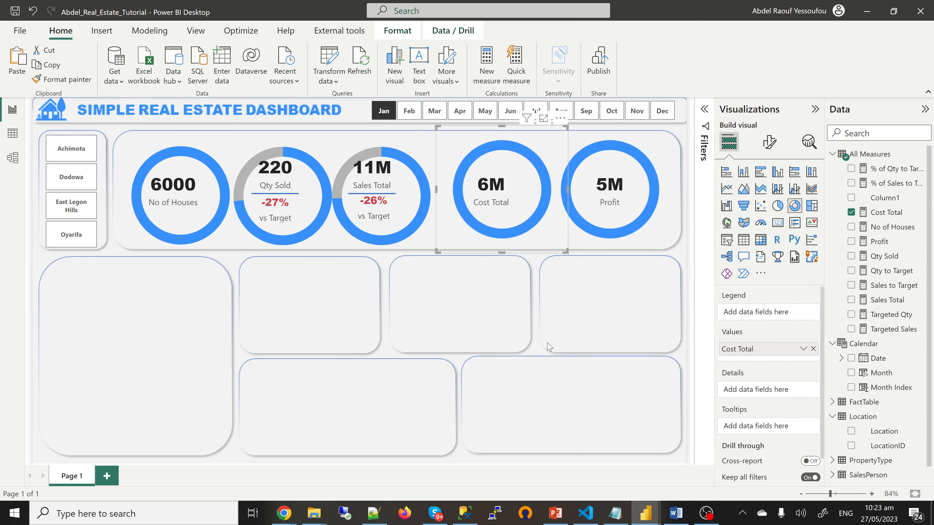
{"action": "left_click", "coordinate": [548, 344]}
- Nudge the Cost Total card sideways to the centre of its shifted ring
{"action": "left_click", "coordinate": [501, 194]}
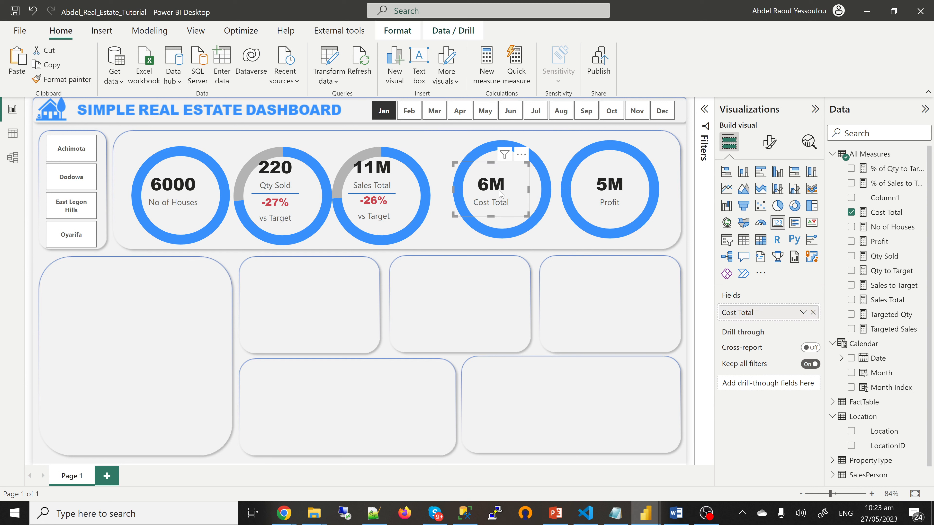
{"action": "key", "text": "Right"}
{"action": "key", "text": "Right"}
{"action": "key", "text": "Right"}
{"action": "key", "text": "Right"}
{"action": "key", "text": "Right"}
{"action": "key", "text": "Right"}
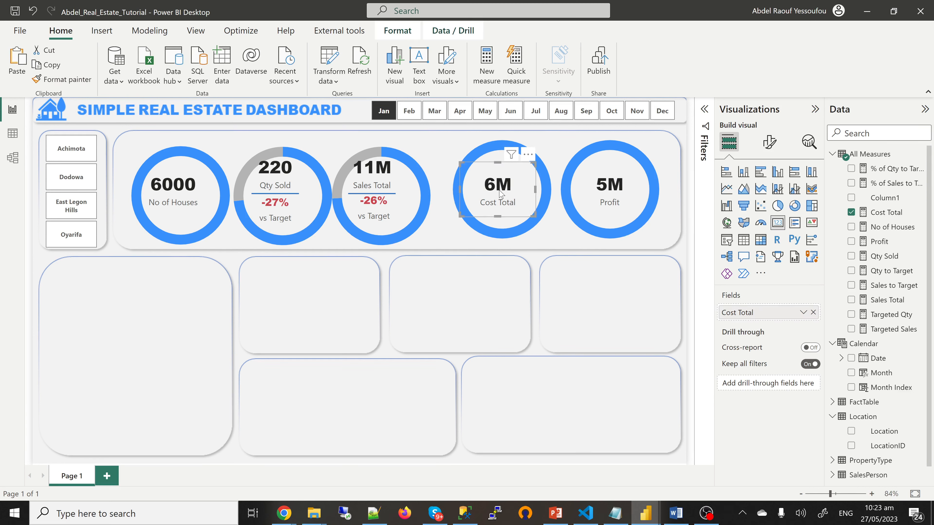
{"action": "key", "text": "Right"}
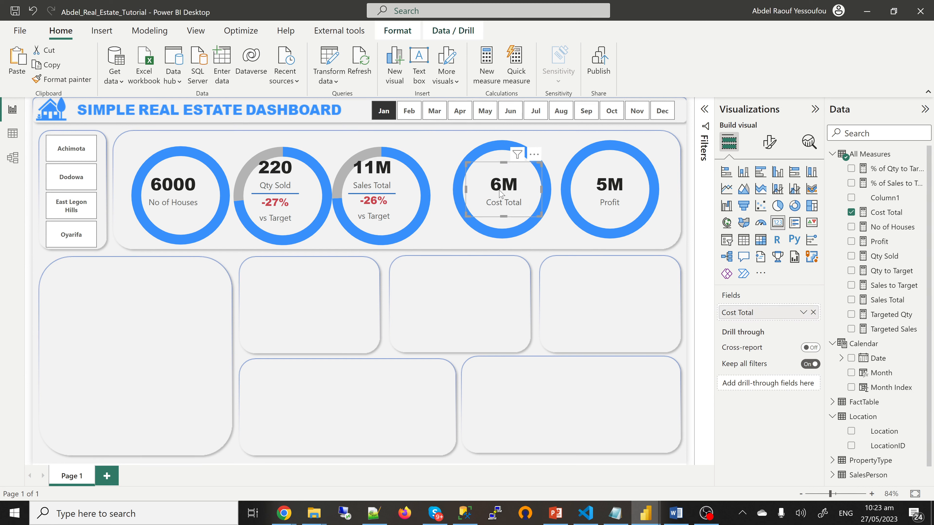
- Nudge the Sales Total donut towards the Cost Total ring and up until the two rings are level
{"action": "left_click", "coordinate": [427, 242]}
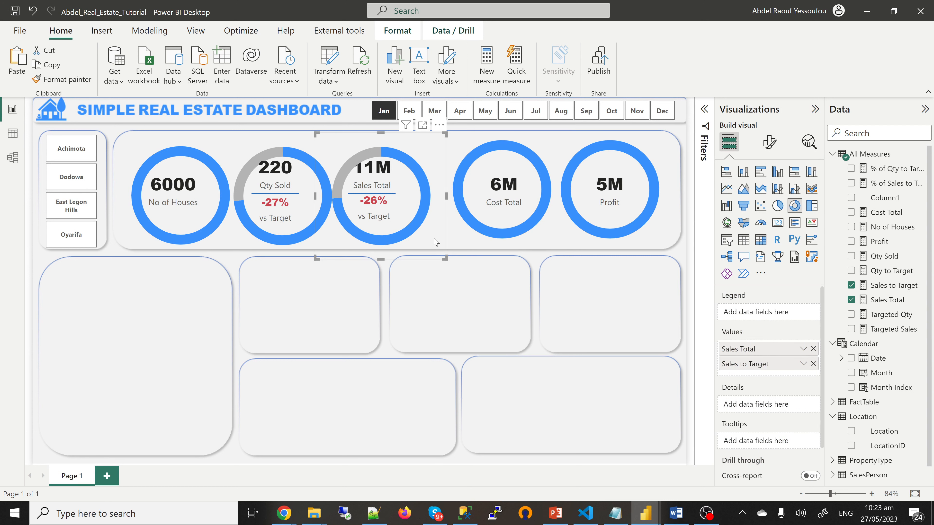
{"action": "key", "text": "Right"}
{"action": "key", "text": "Right"}
{"action": "key", "text": "Right"}
{"action": "key", "text": "Right"}
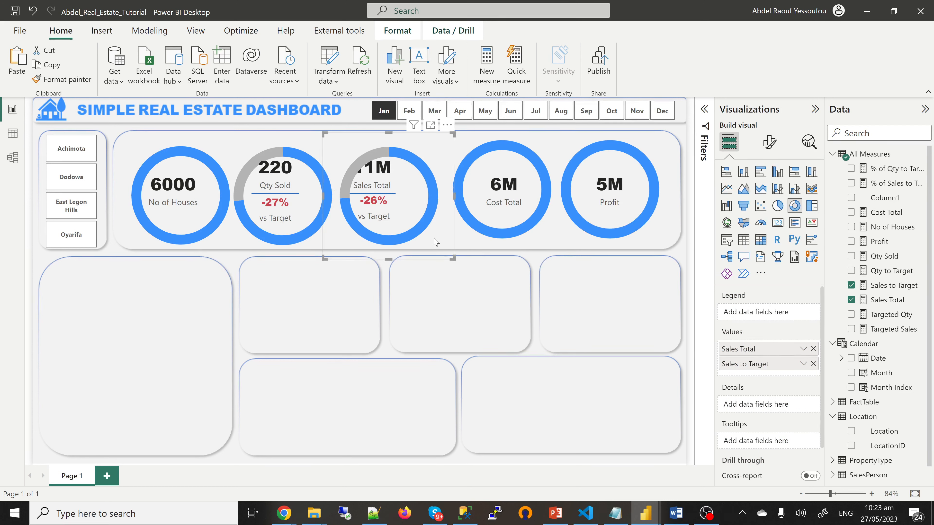
{"action": "key", "text": "Right"}
{"action": "key", "text": "Right"}
{"action": "key", "text": "Right"}
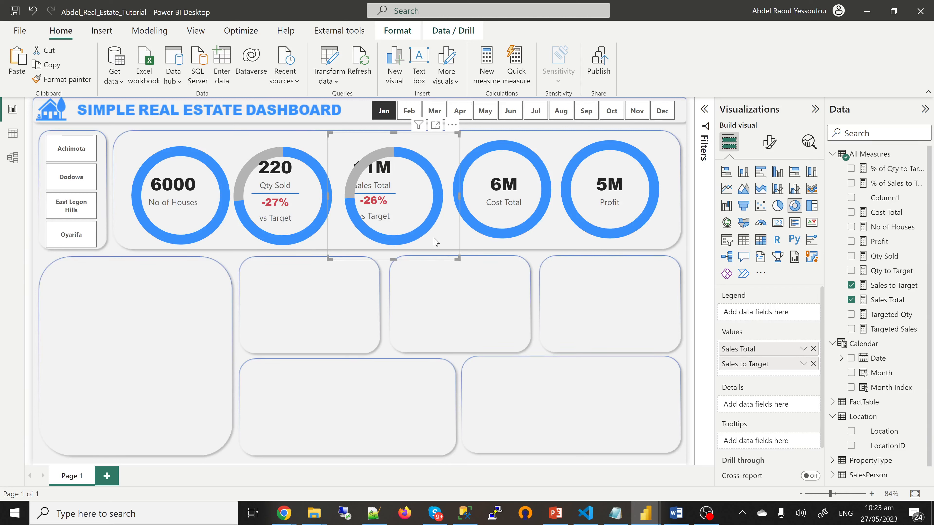
{"action": "key", "text": "Up"}
{"action": "key", "text": "Up"}
{"action": "key", "text": "Up"}
{"action": "key", "text": "Up"}
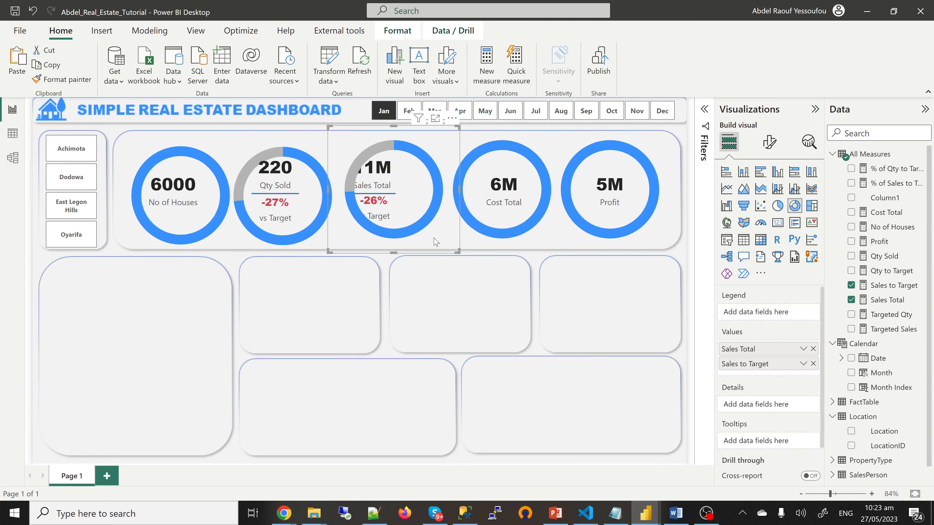
{"action": "left_click", "coordinate": [440, 304]}
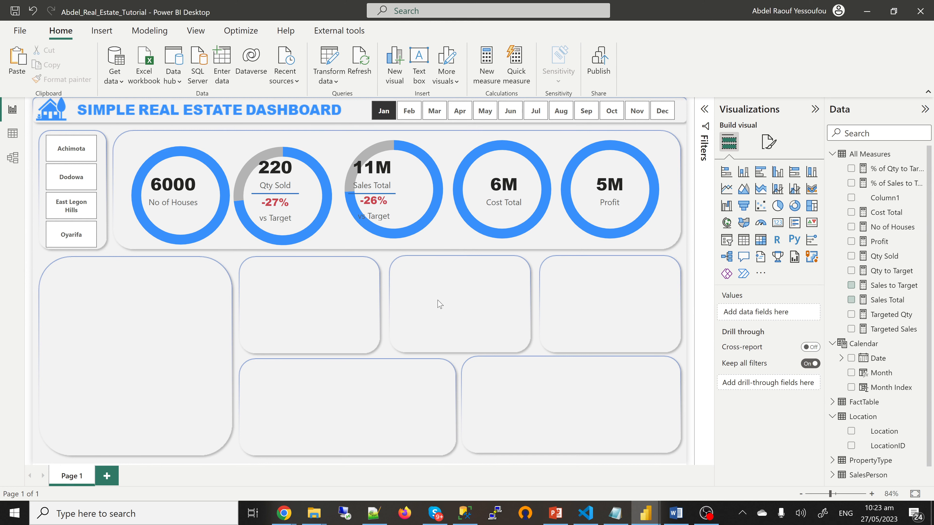
- Nudge the Sales Total card and its vs Target card together sideways to the centre of the Sales Total ring
{"action": "left_click", "coordinate": [390, 173]}
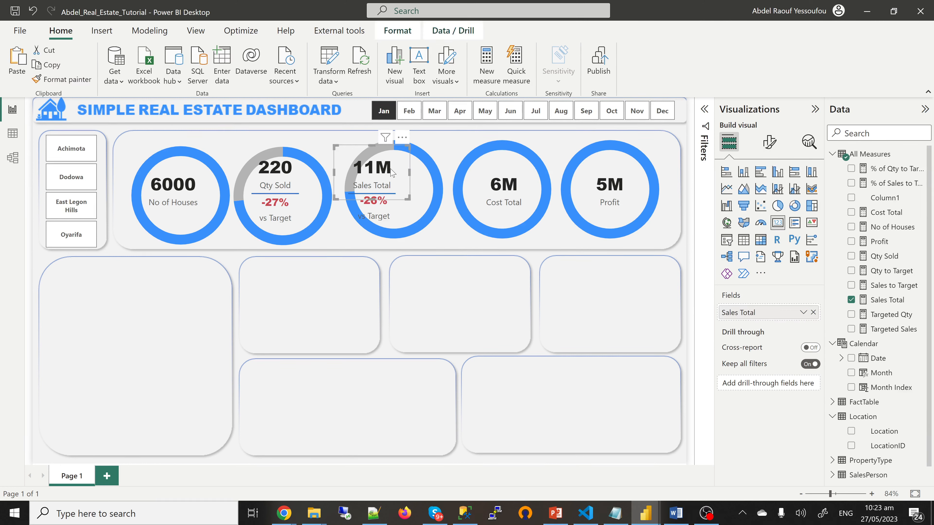
{"action": "left_click", "coordinate": [390, 220], "text": "ctrl"}
{"action": "key", "text": "Right"}
{"action": "key", "text": "Right"}
{"action": "key", "text": "Right"}
{"action": "key", "text": "Right"}
{"action": "key", "text": "Right"}
{"action": "key", "text": "Right"}
{"action": "key", "text": "Right"}
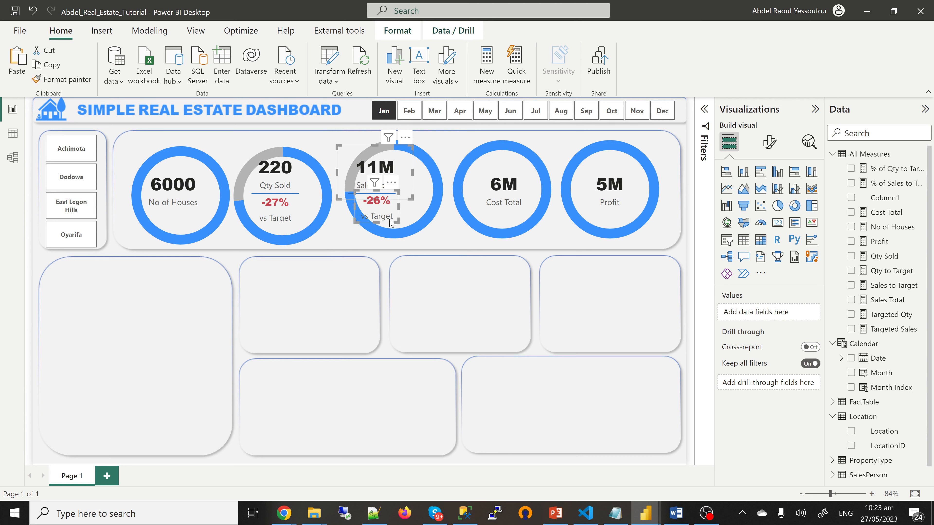
{"action": "key", "text": "Right"}
{"action": "key", "text": "Right"}
{"action": "key", "text": "Right"}
{"action": "key", "text": "Right"}
{"action": "key", "text": "Right"}
{"action": "key", "text": "Right"}
{"action": "key", "text": "Right"}
{"action": "key", "text": "Right"}
{"action": "key", "text": "Right"}
{"action": "key", "text": "Right"}
{"action": "key", "text": "Right"}
{"action": "key", "text": "Right"}
{"action": "key", "text": "Right"}
{"action": "key", "text": "Right"}
{"action": "key", "text": "Right"}
{"action": "key", "text": "Right"}
{"action": "key", "text": "Right"}
{"action": "key", "text": "Right"}
{"action": "key", "text": "Right"}
{"action": "key", "text": "Right"}
{"action": "key", "text": "Right"}
{"action": "key", "text": "Right"}
{"action": "key", "text": "Right"}
{"action": "key", "text": "Right"}
{"action": "key", "text": "Right"}
{"action": "key", "text": "Right"}
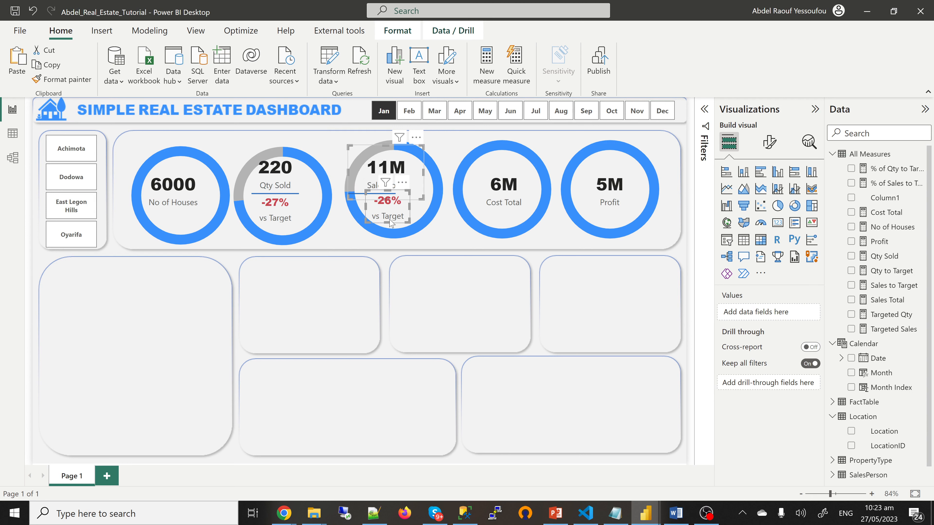
{"action": "key", "text": "Right"}
{"action": "key", "text": "Right"}
{"action": "key", "text": "Right"}
{"action": "key", "text": "Right"}
{"action": "key", "text": "Right"}
{"action": "key", "text": "Right"}
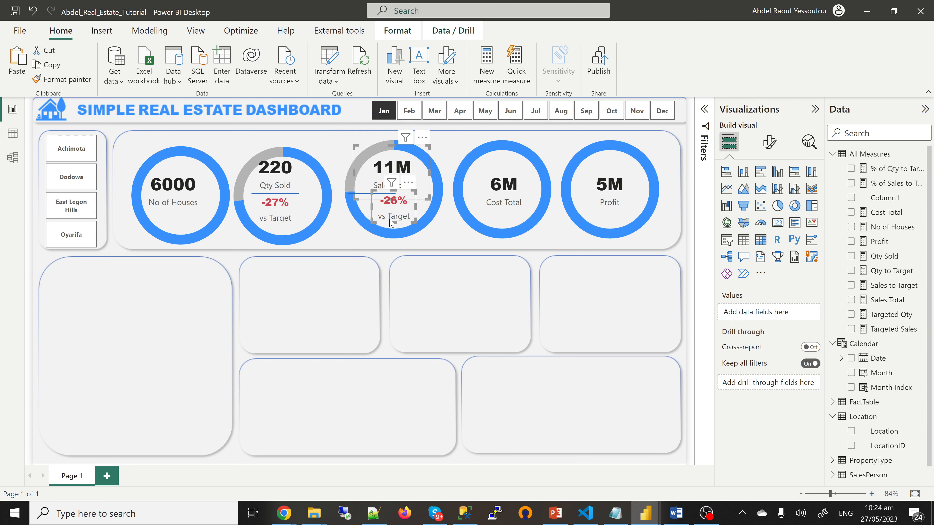
{"action": "left_click", "coordinate": [373, 283]}
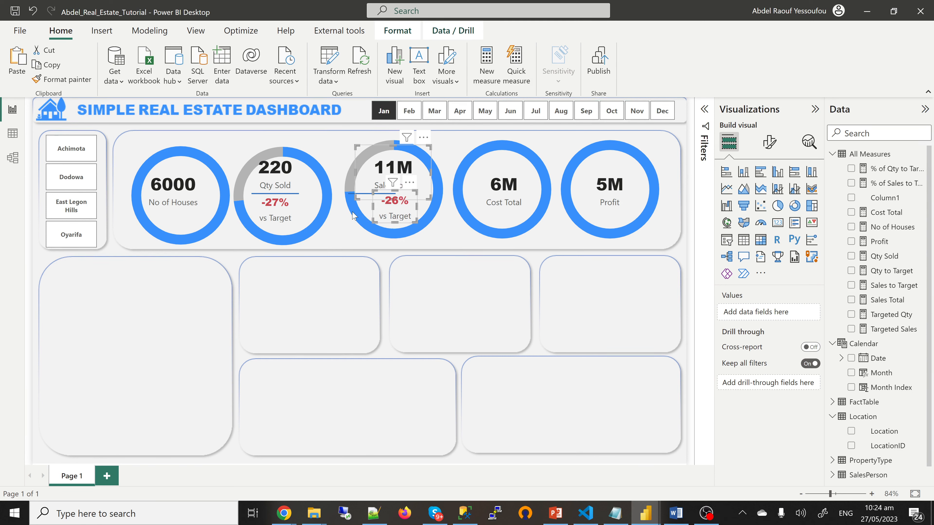
- Nudge the divider line between the Sales Total and vs Target cards sideways until it is centred beneath the Sales Total label
{"action": "left_click", "coordinate": [353, 196]}
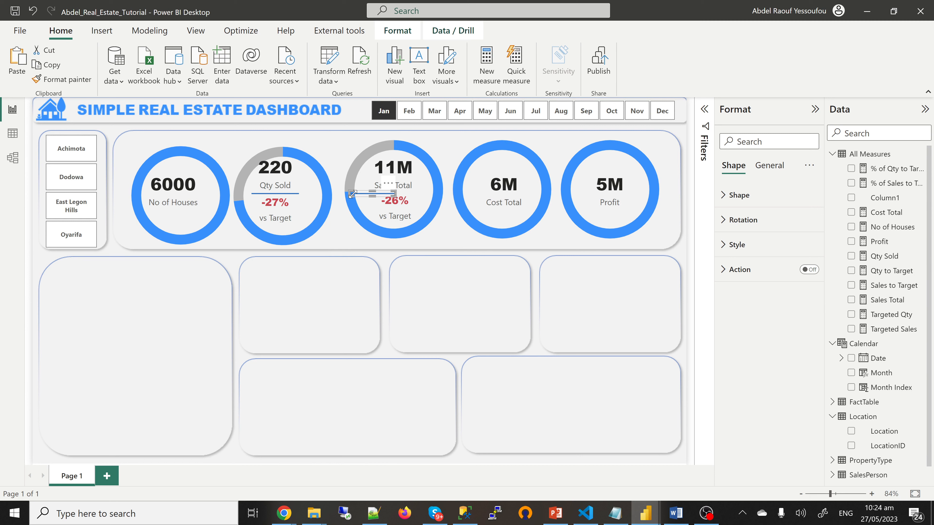
{"action": "key", "text": "Right"}
{"action": "key", "text": "Right"}
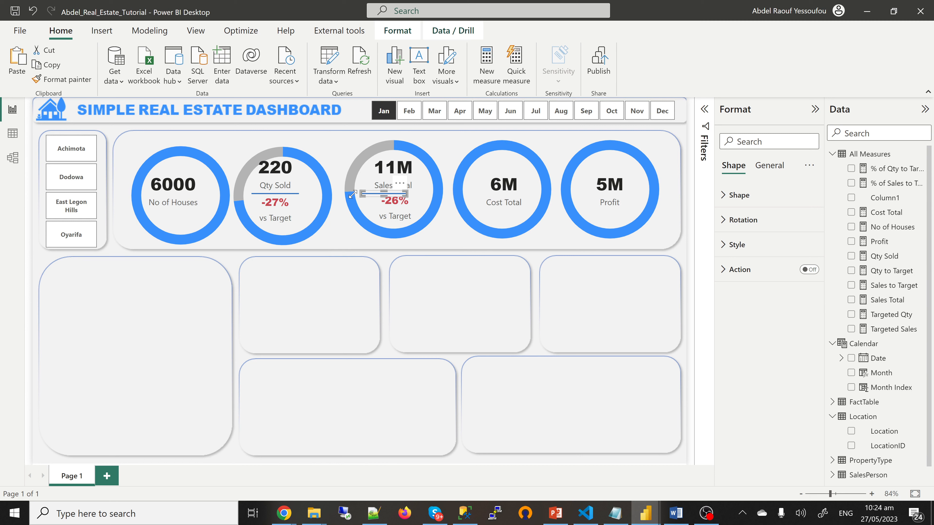
{"action": "key", "text": "Right"}
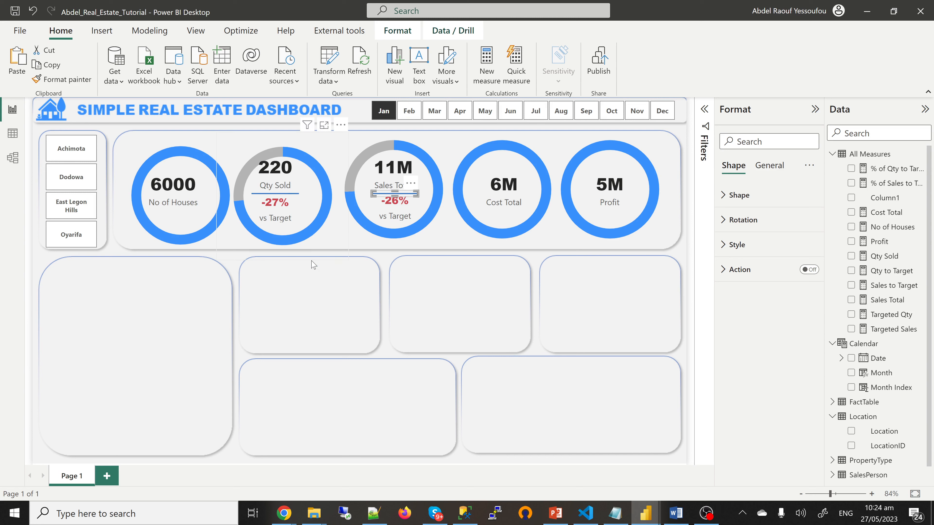
- Nudge the Qty Sold donut up level with the Sales Total ring and closer to it, leaving a small gap
{"action": "left_click", "coordinate": [318, 246]}
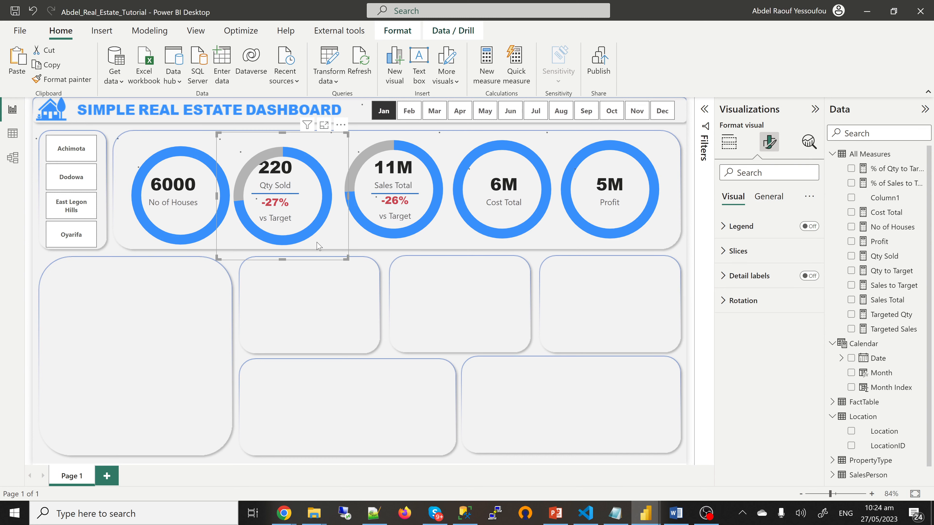
{"action": "key", "text": "Up"}
{"action": "key", "text": "Up"}
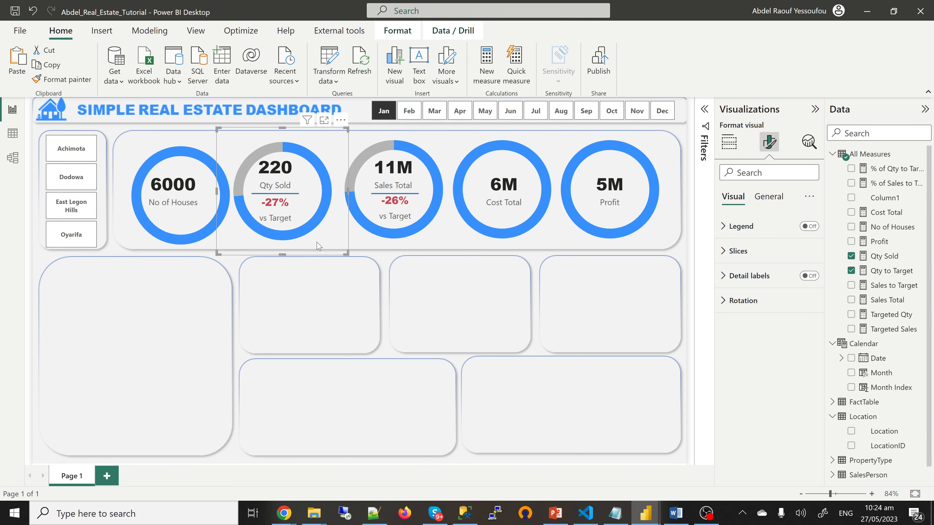
{"action": "key", "text": "Up"}
{"action": "key", "text": "Right"}
{"action": "key", "text": "Right"}
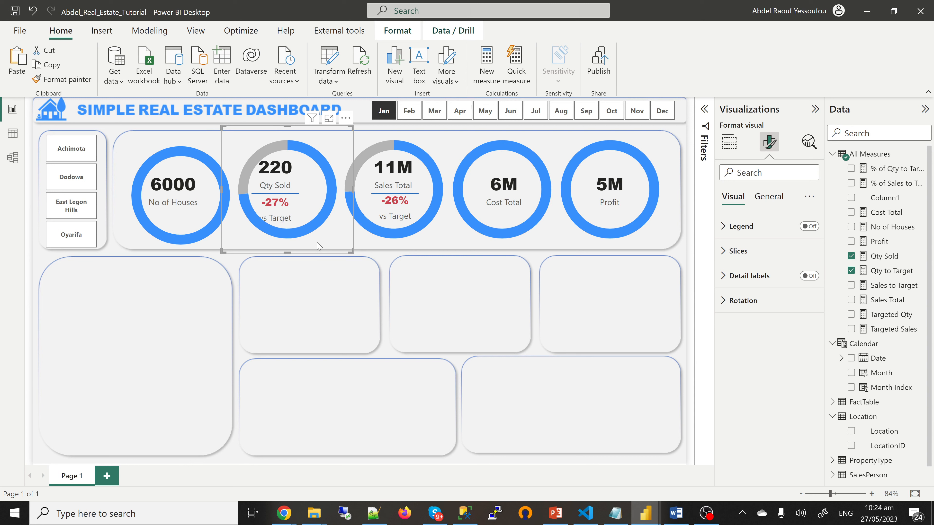
{"action": "key", "text": "Left"}
{"action": "key", "text": "Left"}
{"action": "key", "text": "Left"}
{"action": "key", "text": "Left"}
{"action": "key", "text": "Left"}
{"action": "key", "text": "Left"}
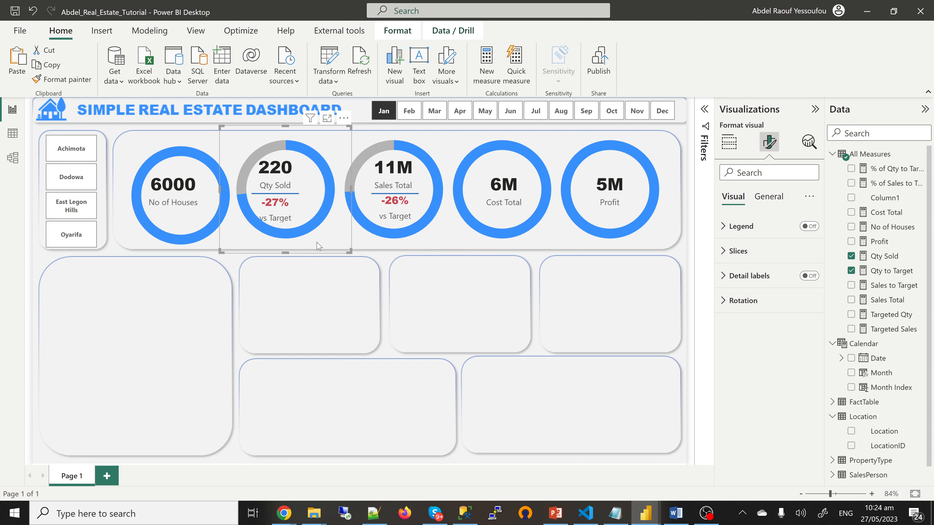
{"action": "left_click", "coordinate": [340, 311]}
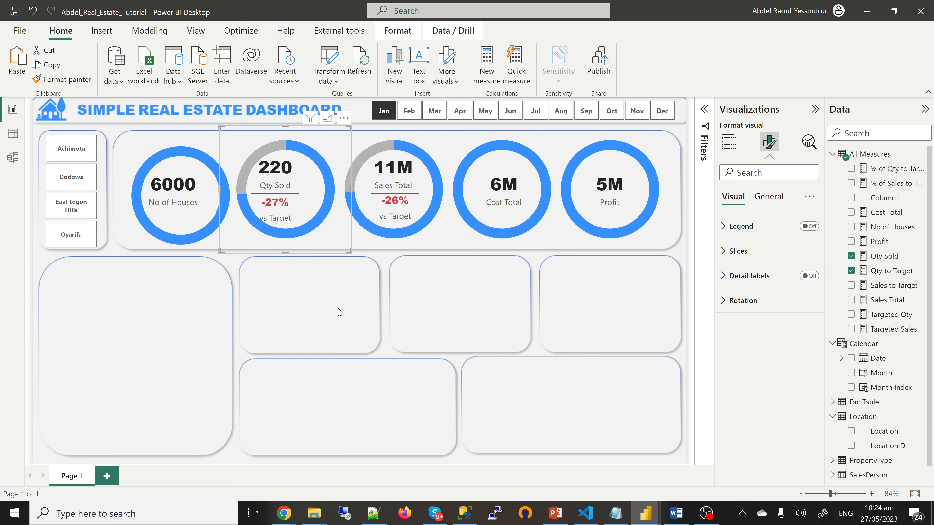
- Nudge the Qty Sold card and its vs Target card together sideways to the centre of the Qty Sold ring
{"action": "left_click", "coordinate": [281, 176]}
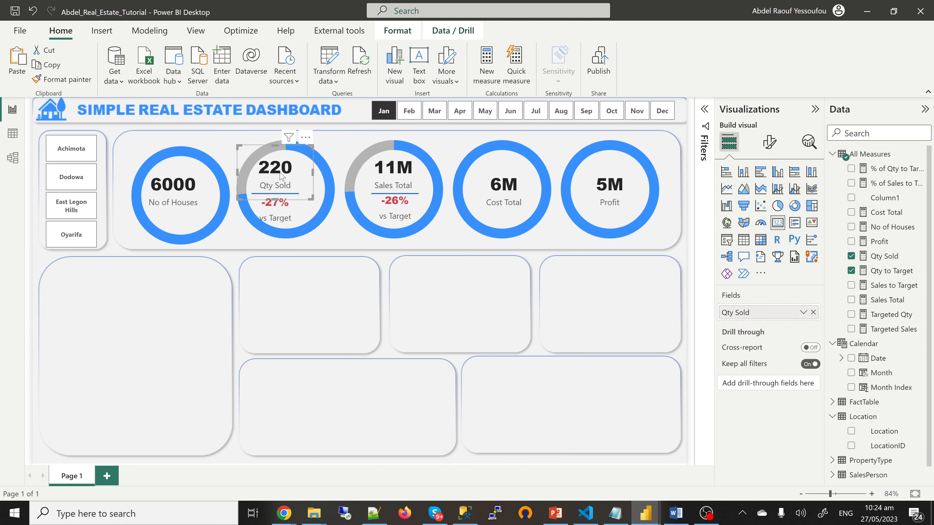
{"action": "left_click", "coordinate": [286, 222]}
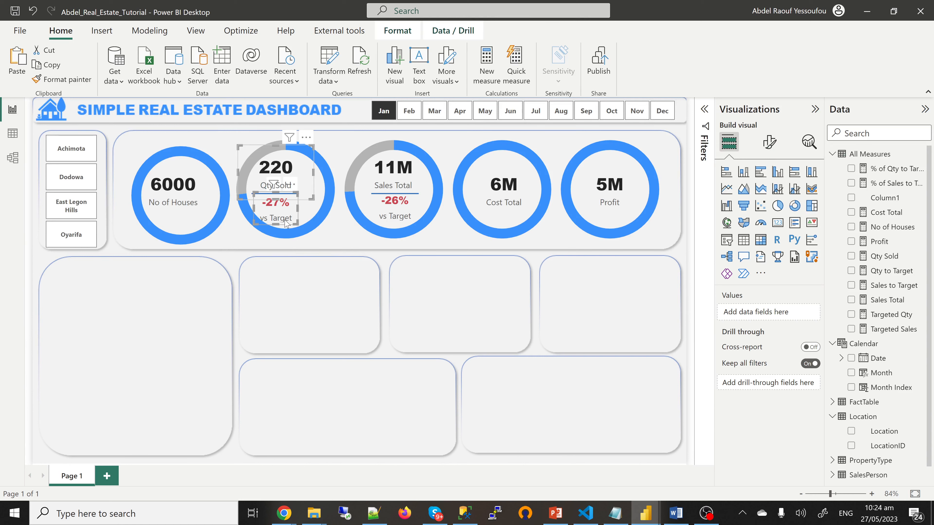
{"action": "key", "text": "Right"}
{"action": "key", "text": "Right"}
{"action": "key", "text": "Right"}
{"action": "key", "text": "Right"}
{"action": "key", "text": "Right"}
{"action": "key", "text": "Right"}
{"action": "key", "text": "Right"}
{"action": "key", "text": "Right"}
{"action": "key", "text": "Right"}
{"action": "key", "text": "Right"}
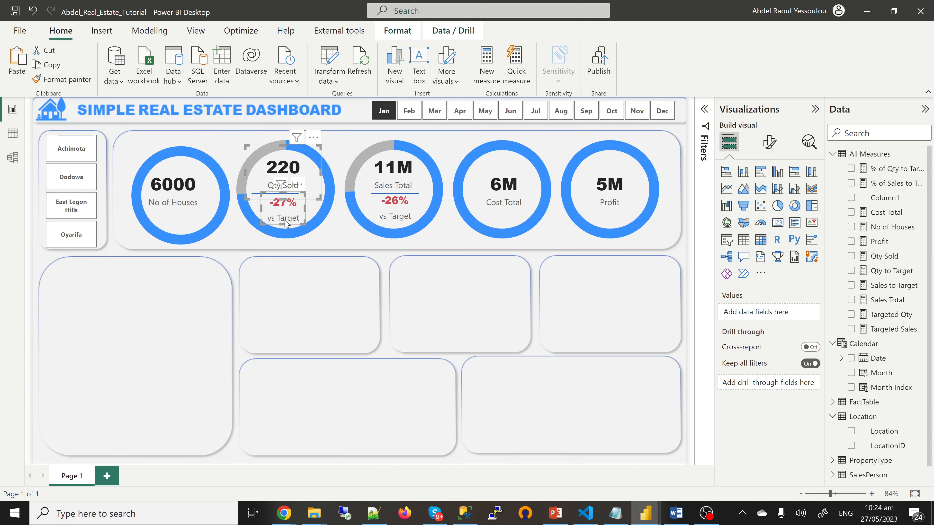
- Nudge the divider line between the Qty Sold and vs Target cards sideways until it is centred in the ring
{"action": "left_click", "coordinate": [262, 194]}
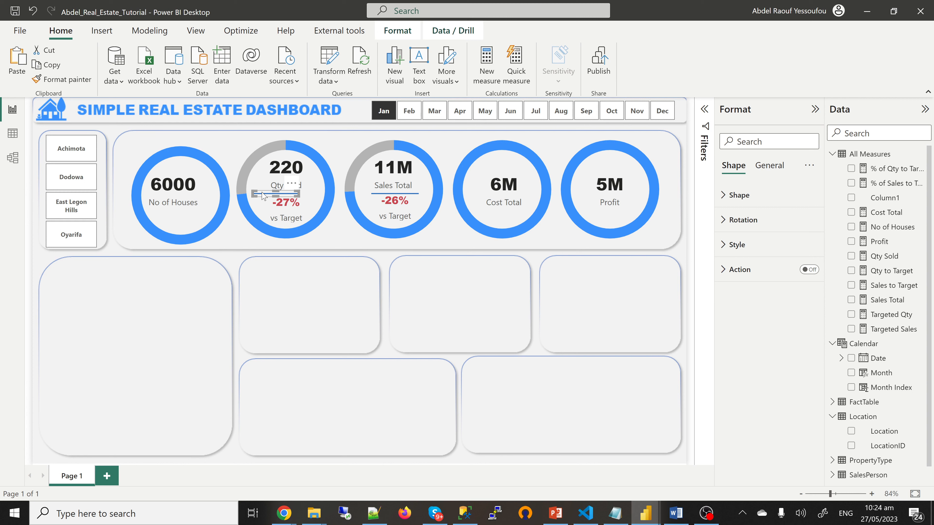
{"action": "key", "text": "Right"}
{"action": "key", "text": "Right"}
{"action": "key", "text": "Right"}
{"action": "key", "text": "Right"}
{"action": "key", "text": "Right"}
{"action": "key", "text": "Right"}
{"action": "key", "text": "Right"}
{"action": "key", "text": "Right"}
{"action": "key", "text": "Right"}
{"action": "key", "text": "Right"}
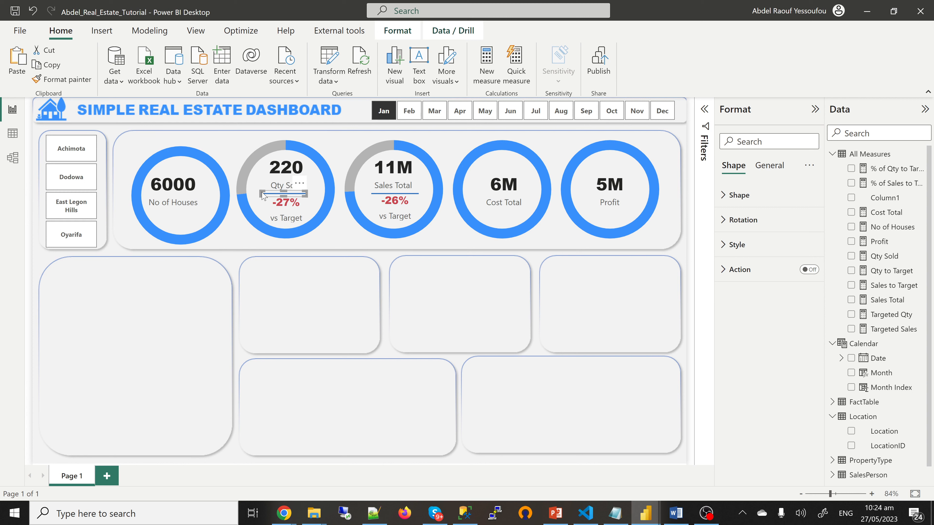
{"action": "key", "text": "Right"}
{"action": "key", "text": "Right"}
{"action": "key", "text": "Right"}
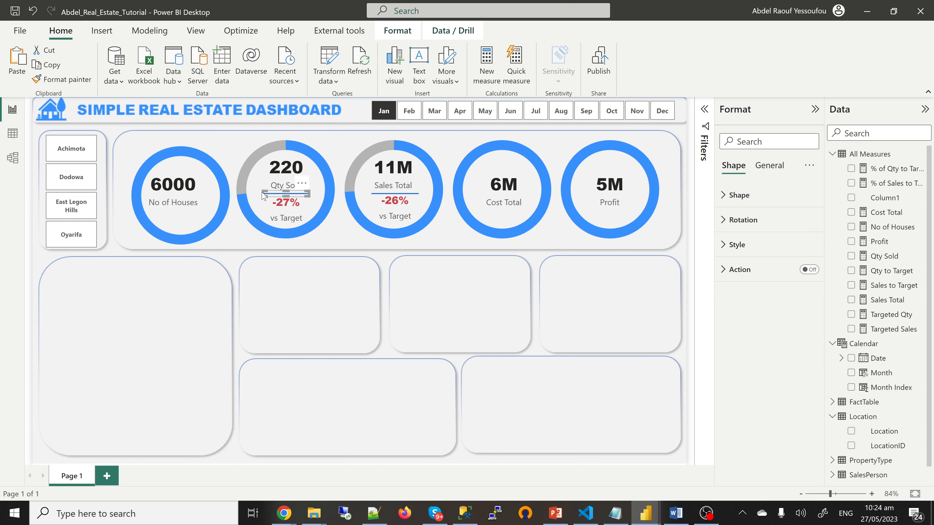
- Move the No of Houses donut up and away from the Qty Sold ring so it is centred horizontally around its card
{"action": "left_click", "coordinate": [146, 241]}
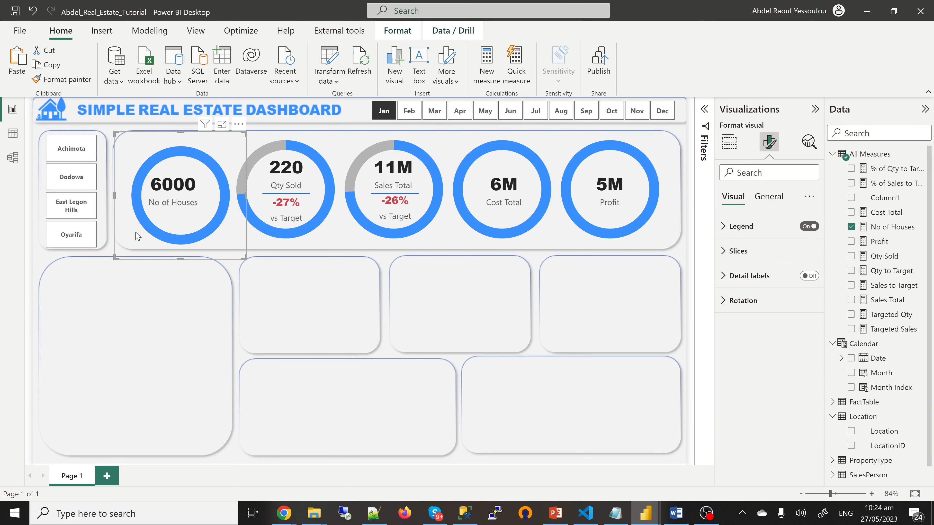
{"action": "left_click_drag", "start_coordinate": [139, 237], "coordinate": [124, 228]}
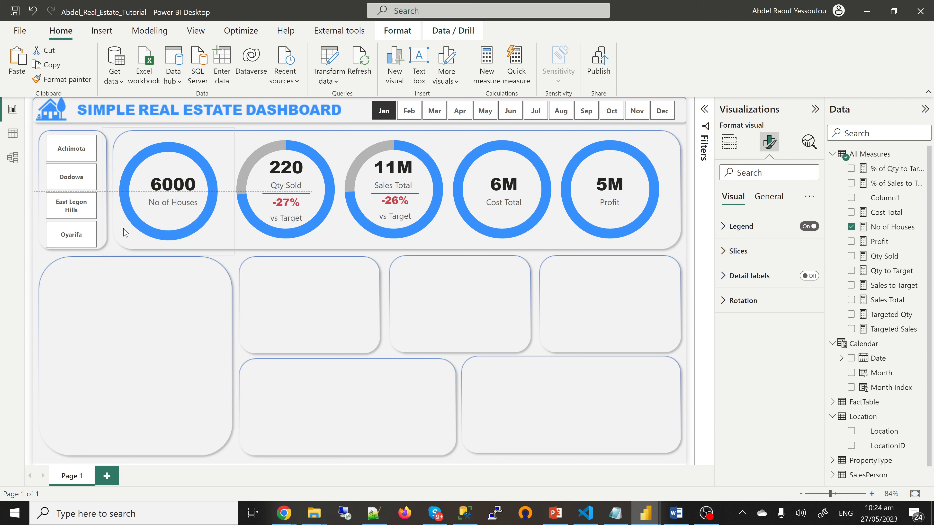
{"action": "left_click_drag", "start_coordinate": [125, 232], "coordinate": [127, 232]}
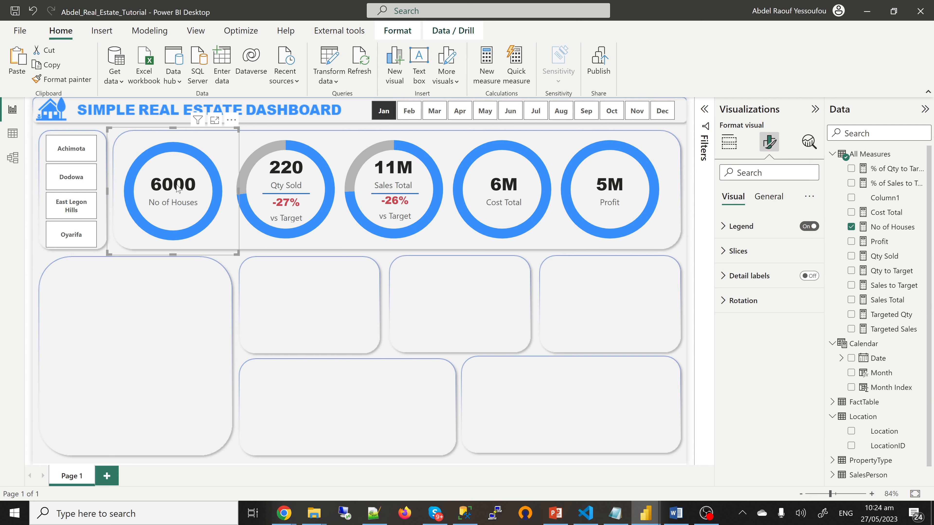
{"action": "left_click", "coordinate": [341, 302]}
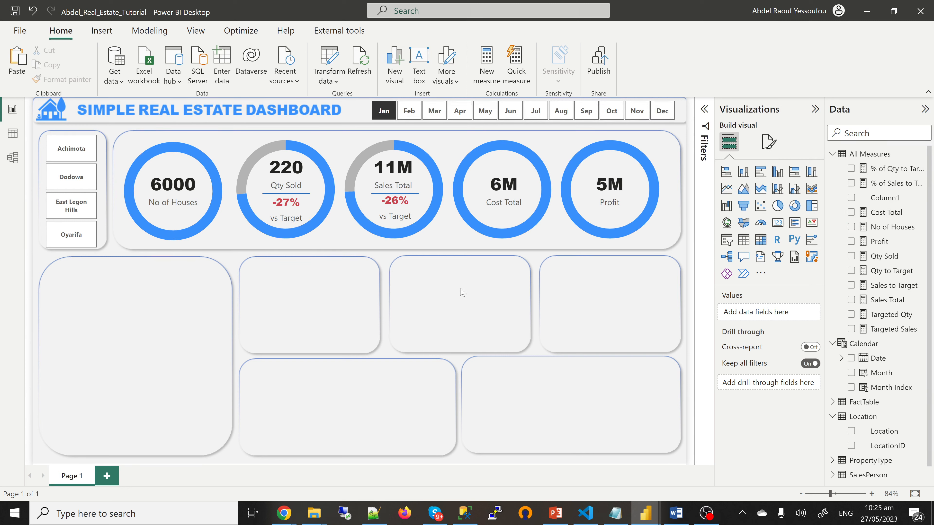
- Fine-tune the No of Houses donut vertically until its ring is level with the other four rings
{"action": "left_click", "coordinate": [171, 244]}
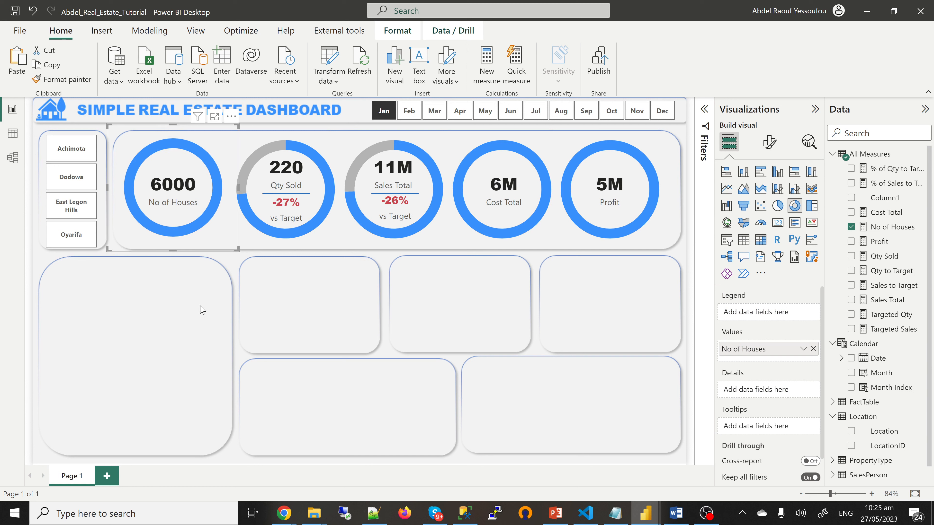
{"action": "key", "text": "Down"}
{"action": "key", "text": "Down"}
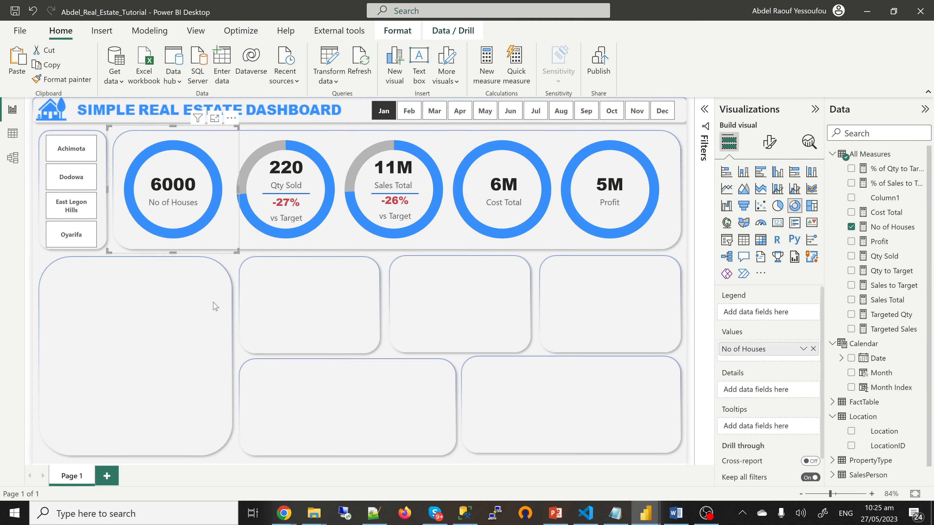
{"action": "left_click", "coordinate": [566, 405]}
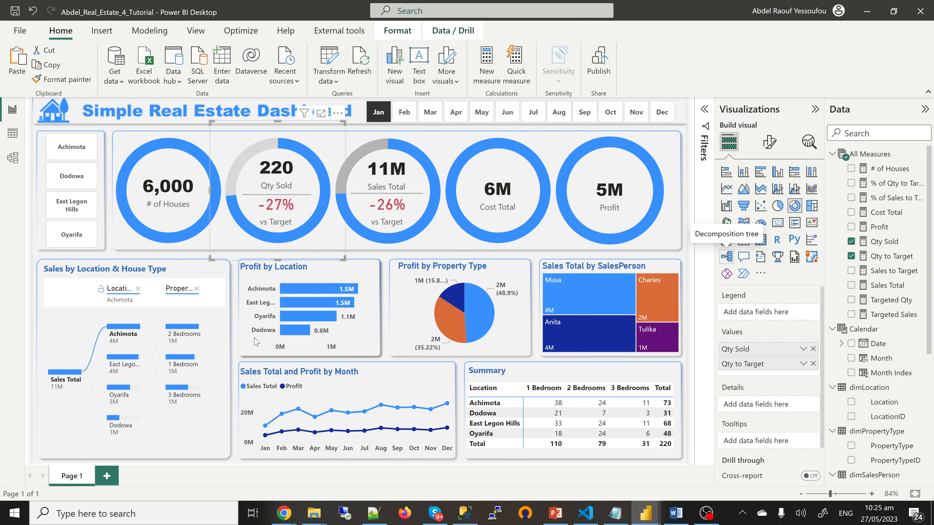
- Switch back from the finished reference dashboard to the tutorial report and add a decomposition tree analysing Sales Total
{"action": "mouse_move", "coordinate": [645, 519]}
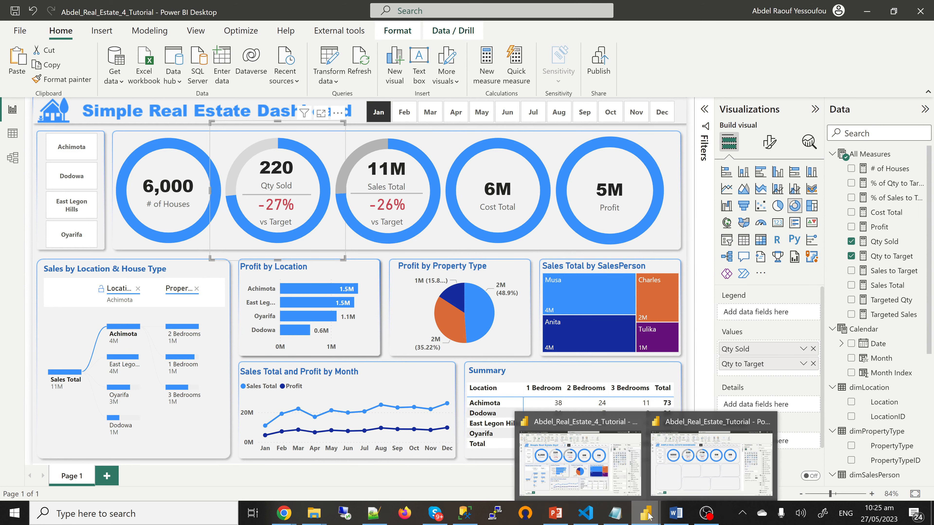
{"action": "left_click", "coordinate": [694, 462]}
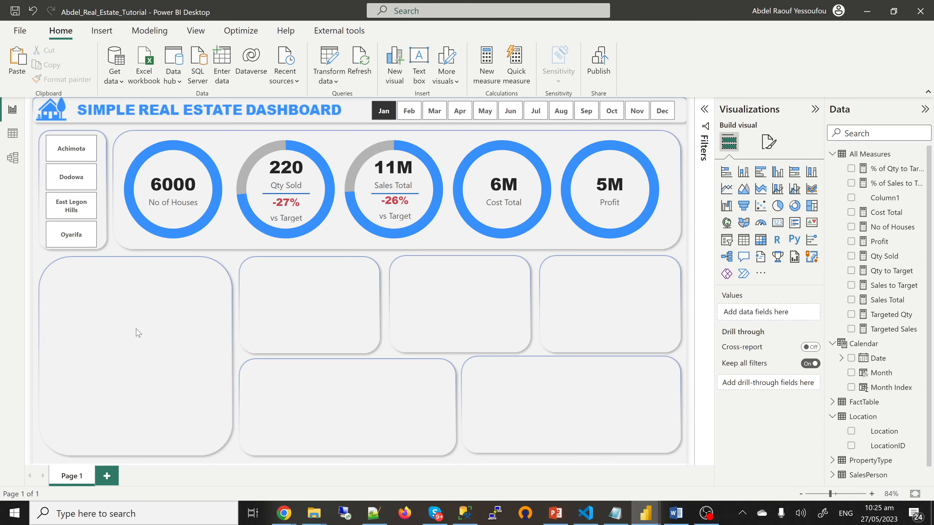
{"action": "left_click", "coordinate": [727, 257]}
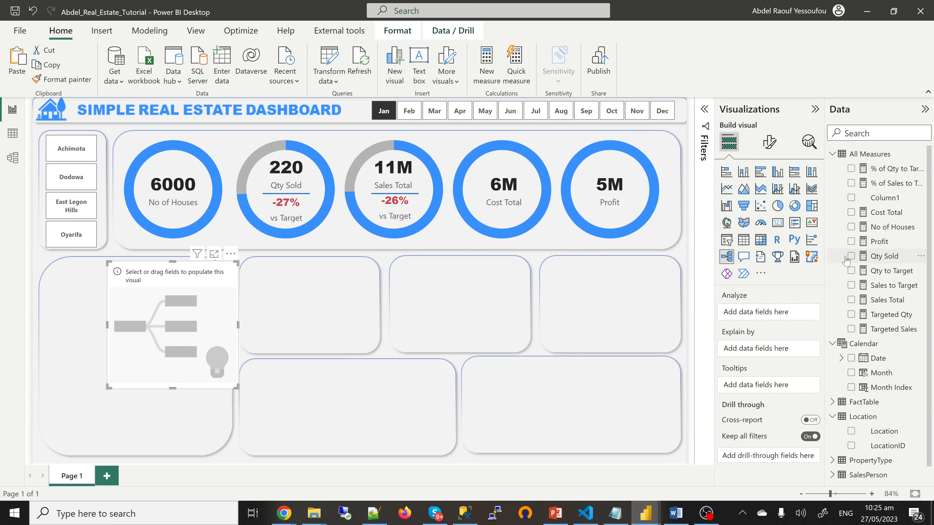
{"action": "left_click", "coordinate": [852, 301]}
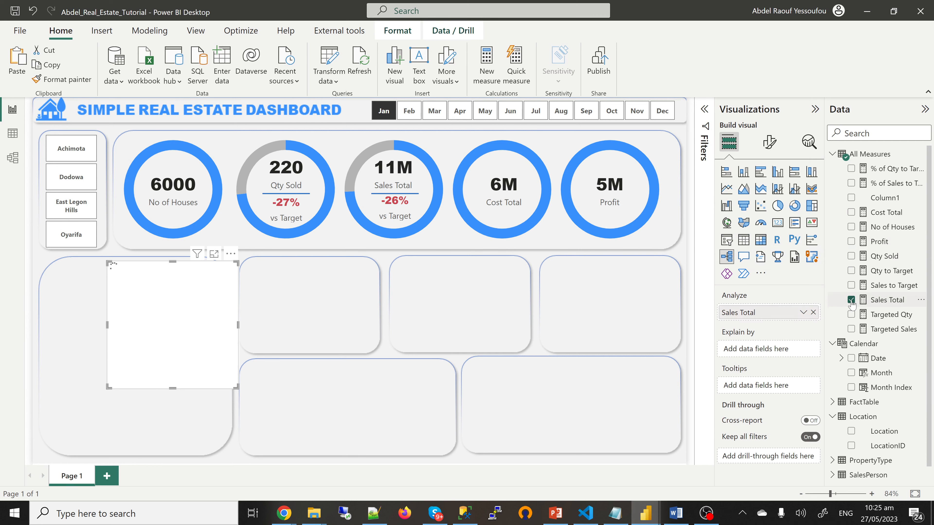
- Set the decomposition tree to explain Sales Total by Location and PropertyType
{"action": "scroll", "coordinate": [851, 305], "scroll_direction": "down", "scroll_amount": 1}
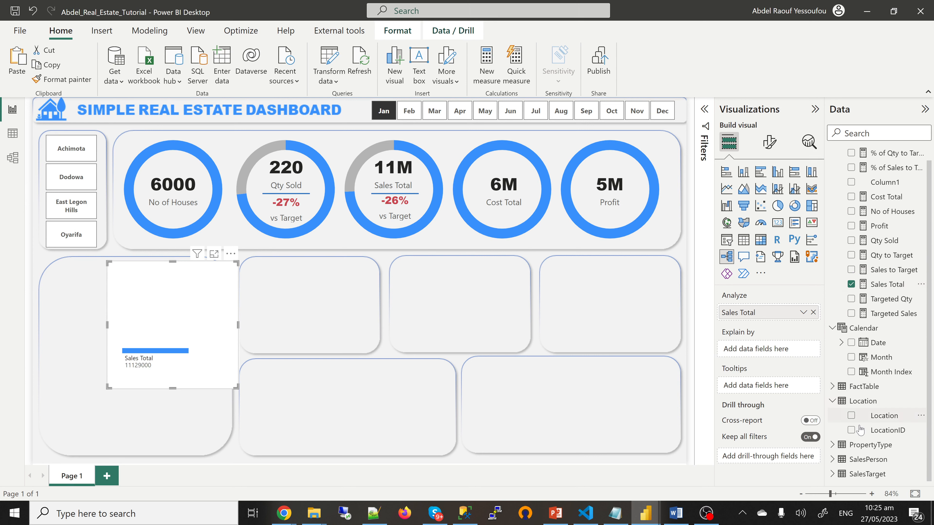
{"action": "left_click", "coordinate": [852, 416]}
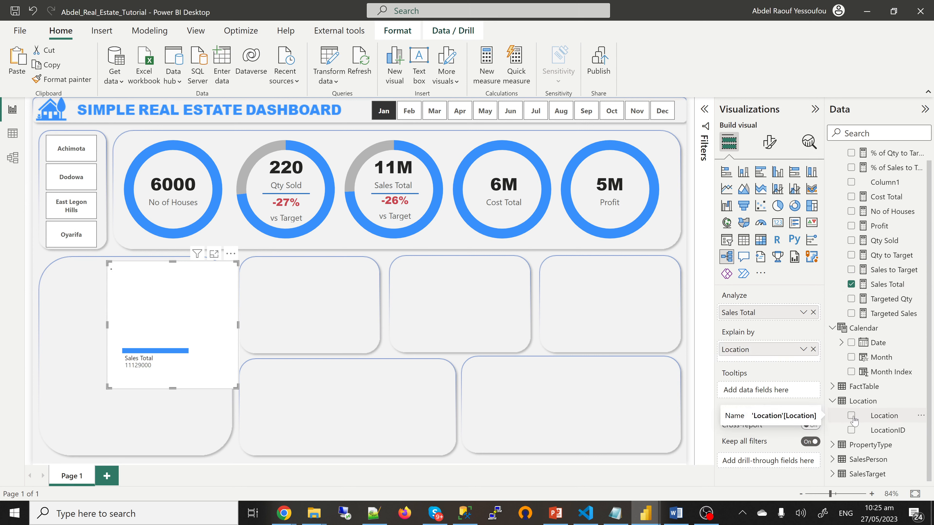
{"action": "left_click", "coordinate": [832, 445]}
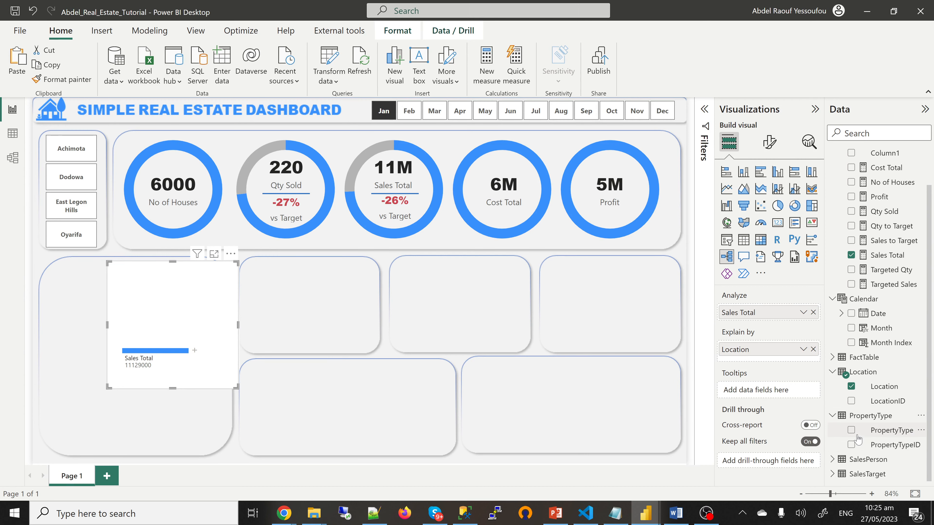
{"action": "left_click", "coordinate": [852, 431]}
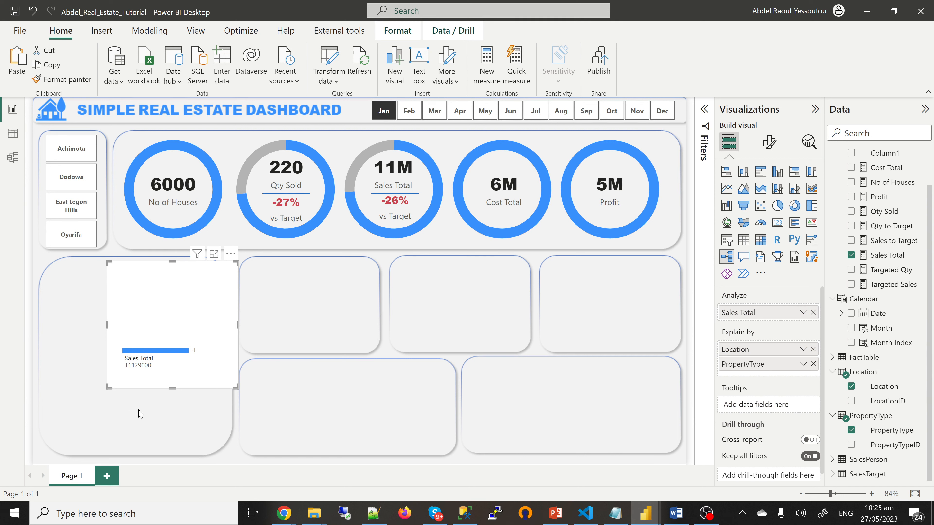
{"action": "left_click", "coordinate": [126, 393]}
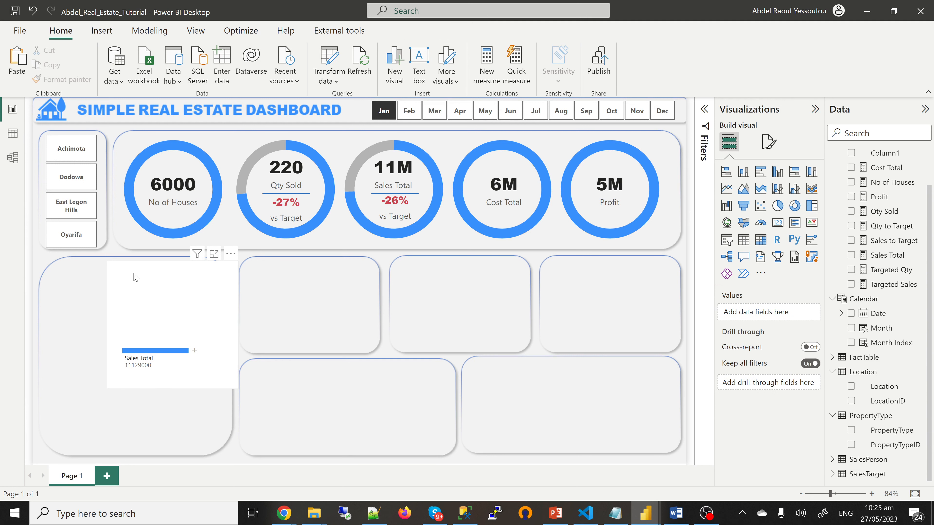
- Fit the decomposition tree into the tall card below the location slicer and split Sales Total by Location and Achimota by PropertyType
{"action": "left_click_drag", "start_coordinate": [186, 358], "coordinate": [117, 451]}
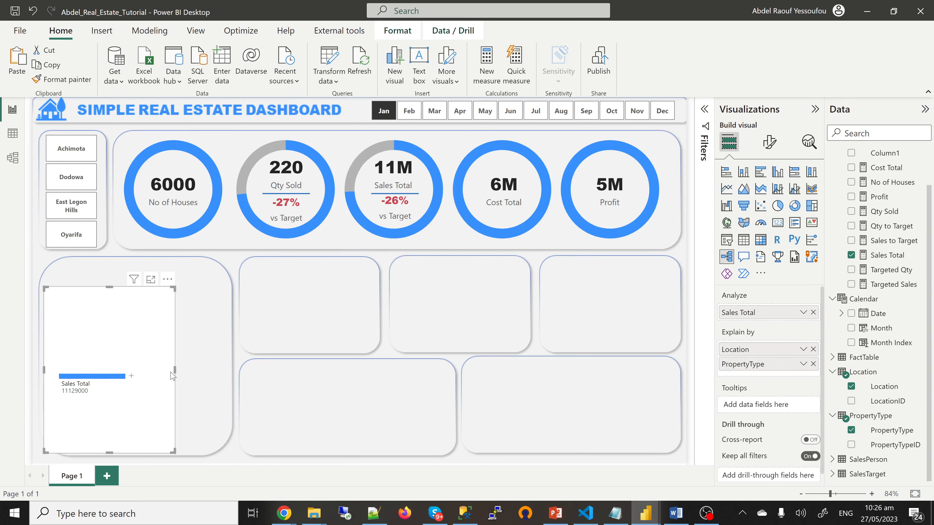
{"action": "left_click_drag", "start_coordinate": [174, 370], "coordinate": [232, 381]}
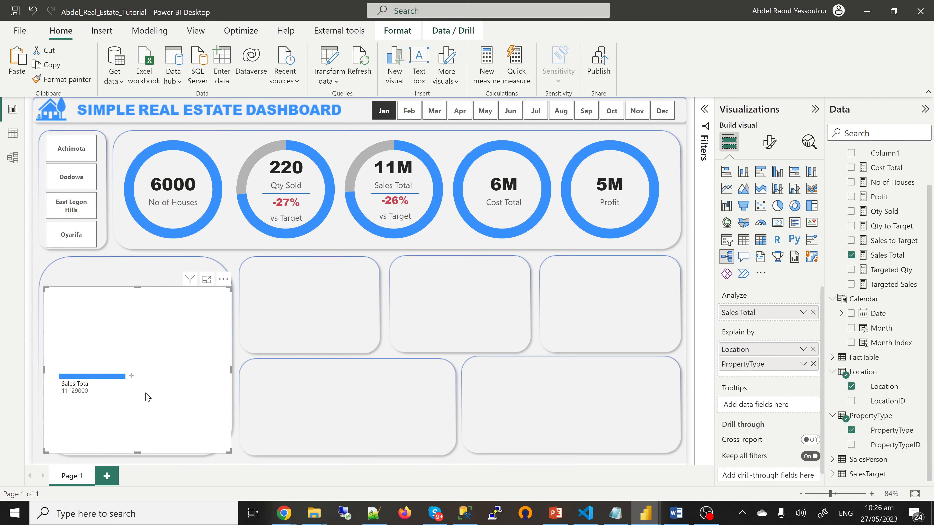
{"action": "left_click", "coordinate": [131, 378]}
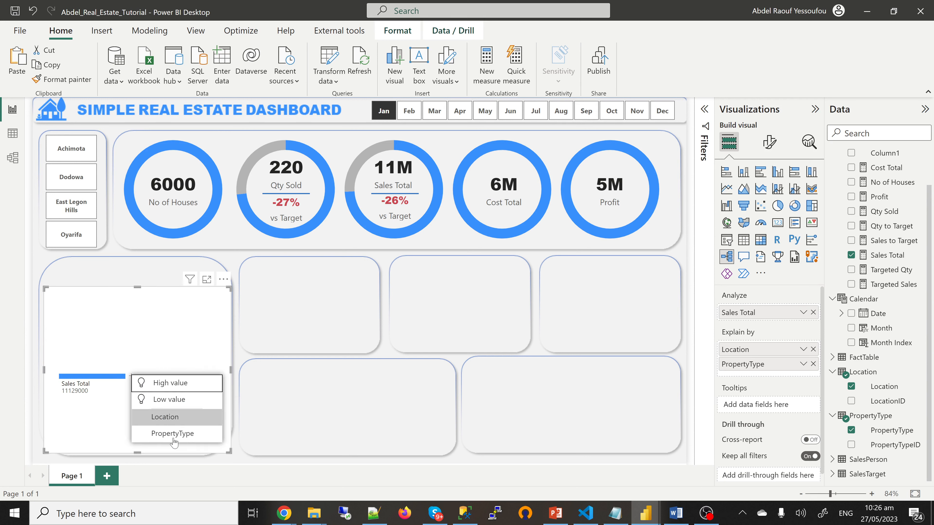
{"action": "left_click", "coordinate": [178, 423]}
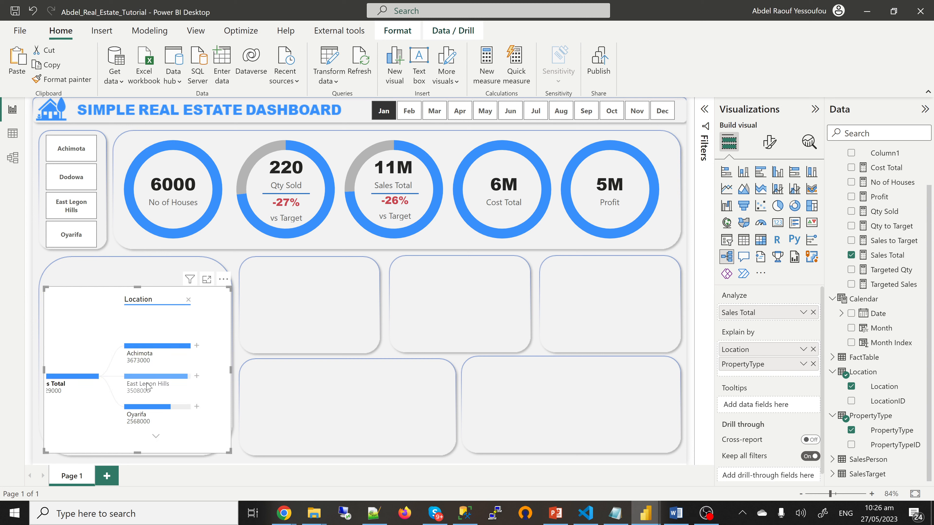
{"action": "left_click", "coordinate": [197, 346]}
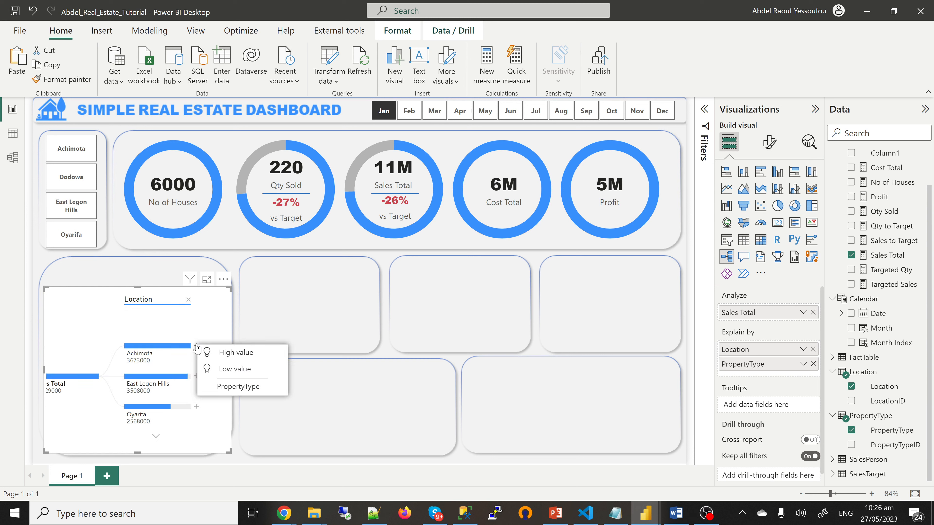
{"action": "left_click", "coordinate": [237, 392]}
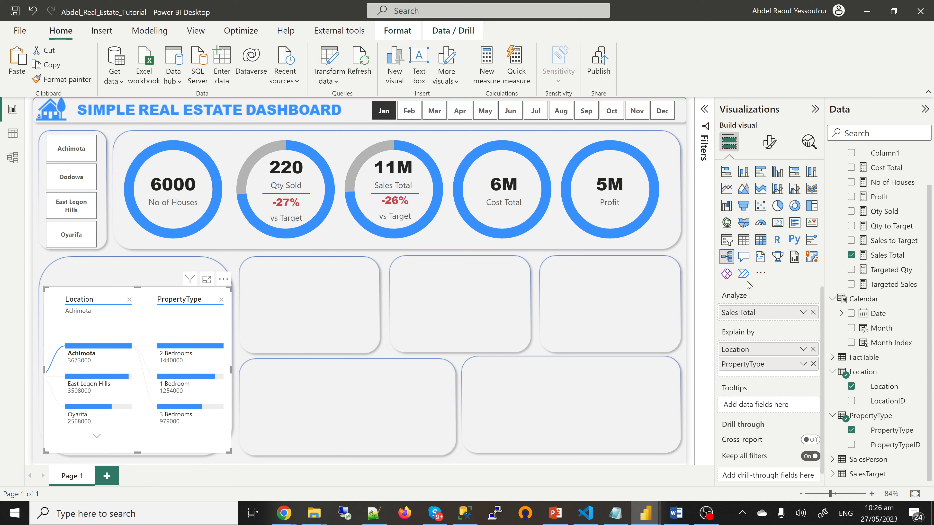
- Set the bar size of the decomposition tree to 50 %
{"action": "left_click", "coordinate": [770, 144]}
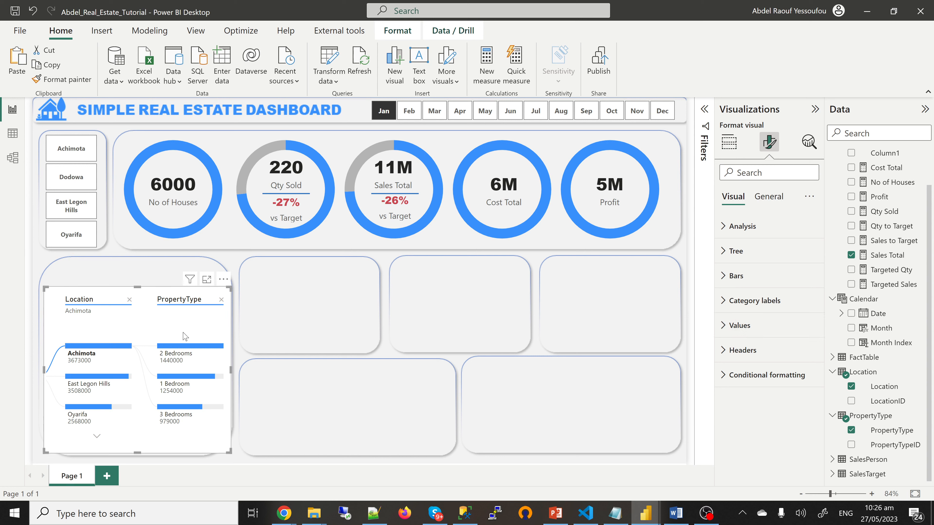
{"action": "left_click", "coordinate": [729, 276]}
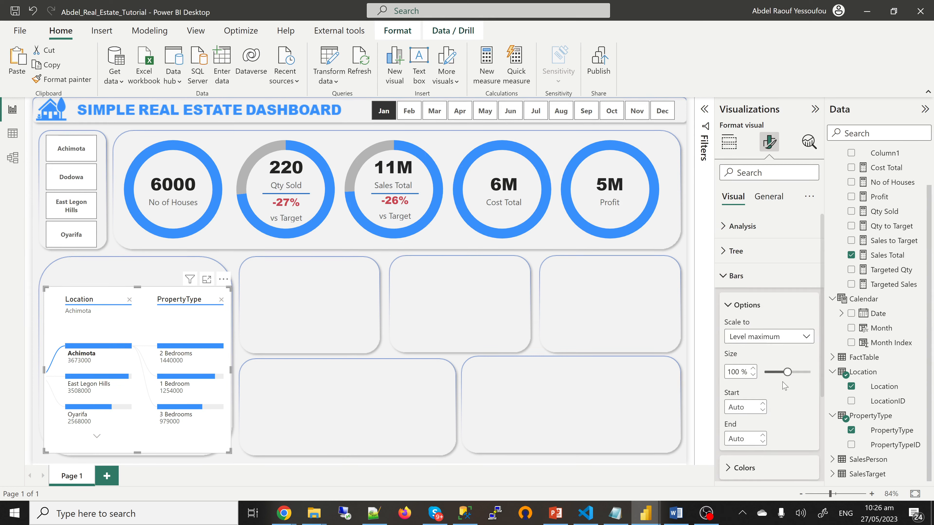
{"action": "left_click_drag", "start_coordinate": [787, 372], "coordinate": [759, 374]}
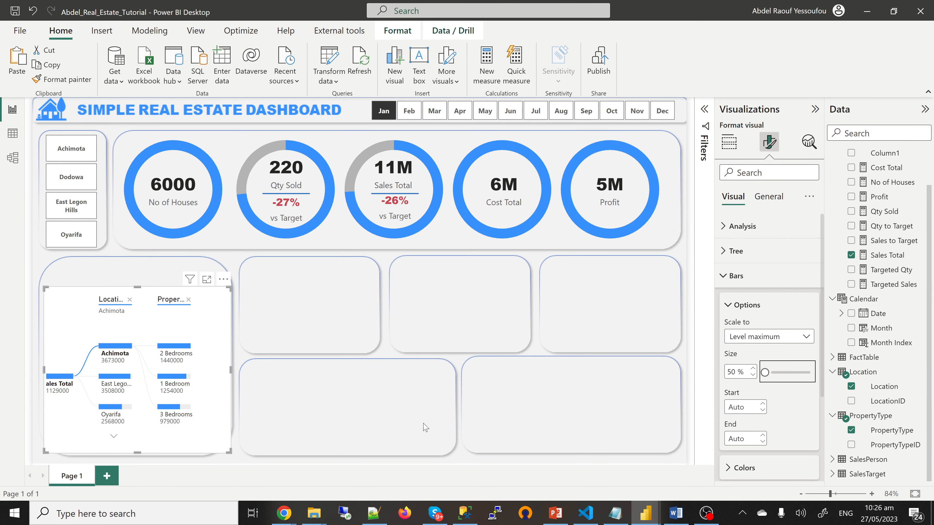
{"action": "left_click", "coordinate": [211, 397]}
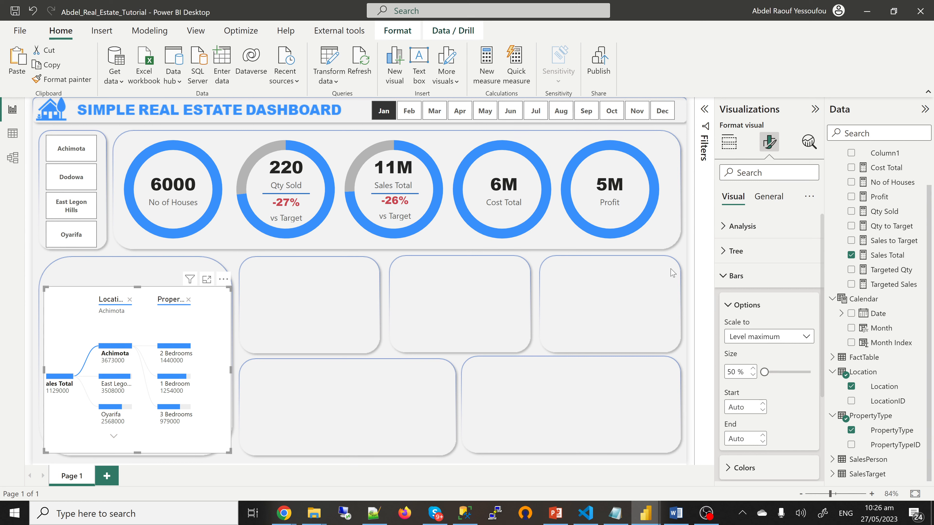
- Set the display units of the decomposition tree's values to Millions
{"action": "left_click", "coordinate": [729, 280]}
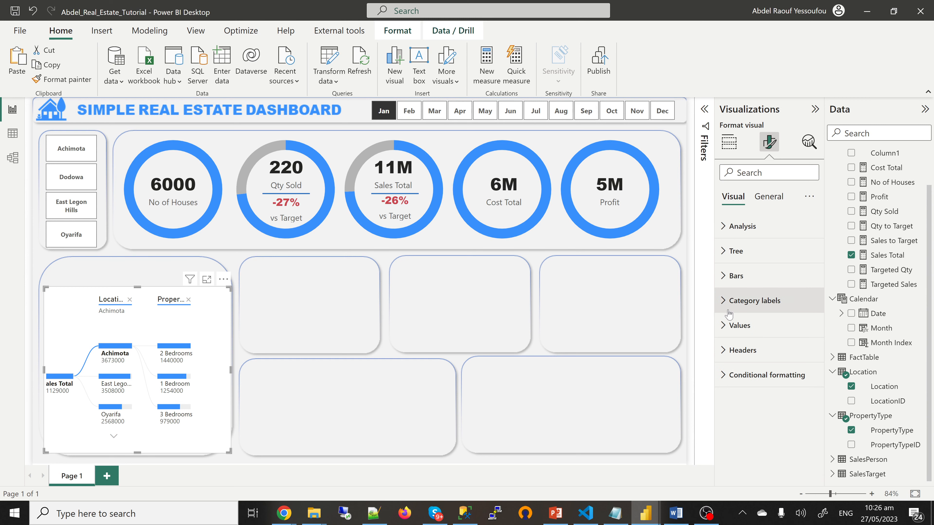
{"action": "left_click", "coordinate": [727, 326]}
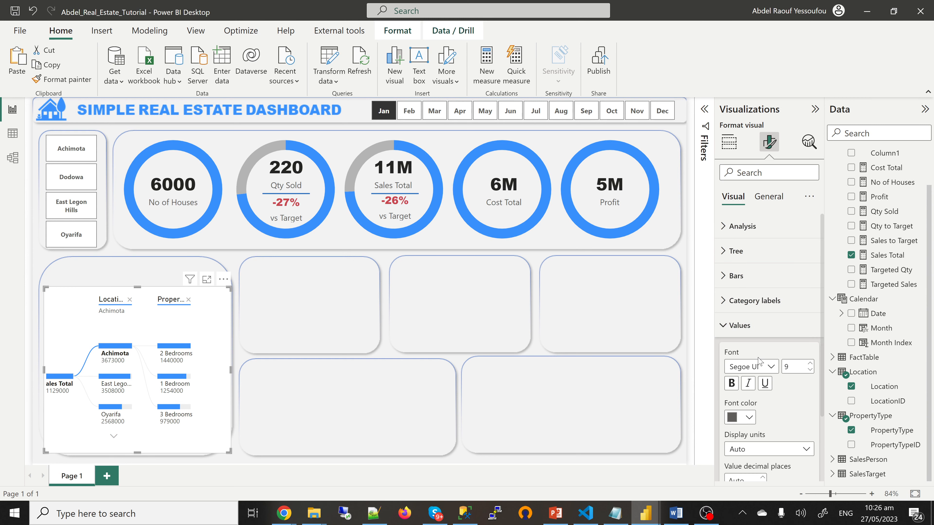
{"action": "left_click", "coordinate": [759, 363]}
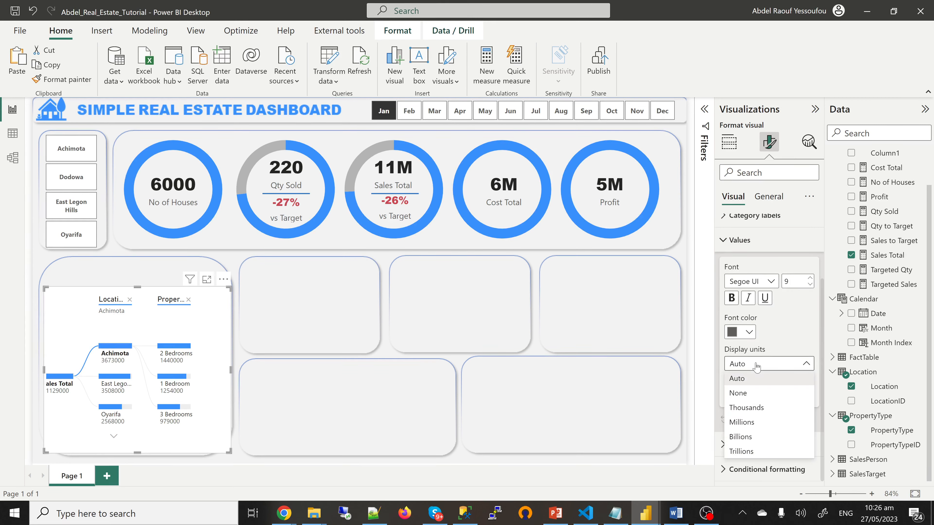
{"action": "left_click", "coordinate": [747, 422]}
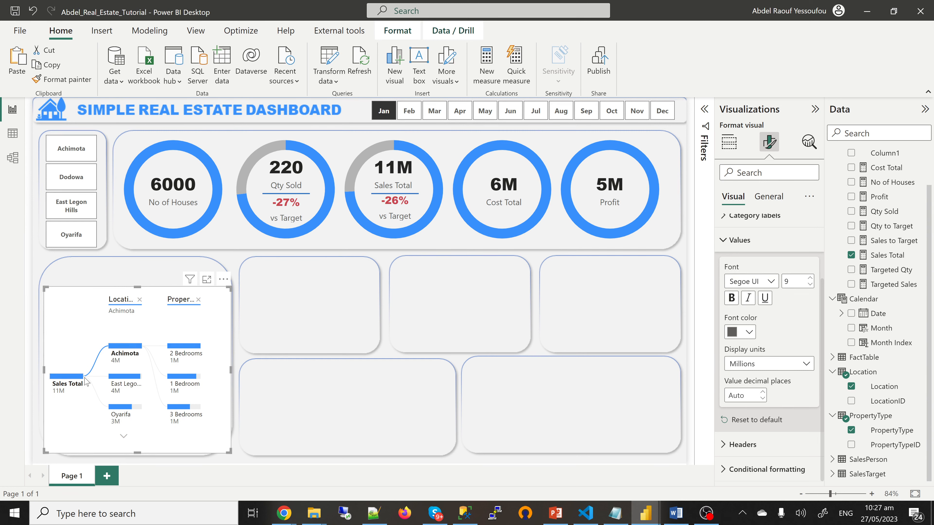
- Enlarge the decomposition tree upward so all four locations fit, and extend its left edge to the card's border
{"action": "left_click", "coordinate": [124, 440]}
{"action": "left_click_drag", "start_coordinate": [137, 287], "coordinate": [137, 273]}
{"action": "left_click", "coordinate": [123, 314]}
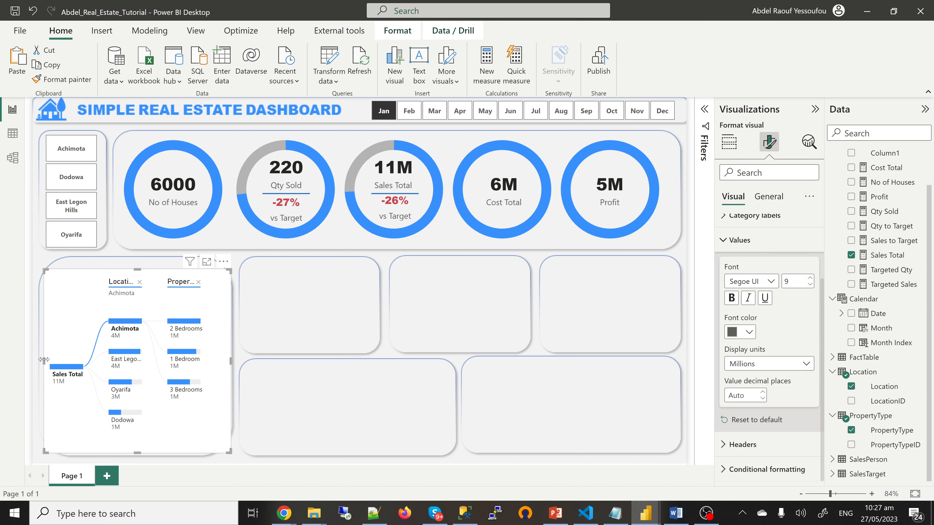
{"action": "left_click_drag", "start_coordinate": [43, 360], "coordinate": [41, 360]}
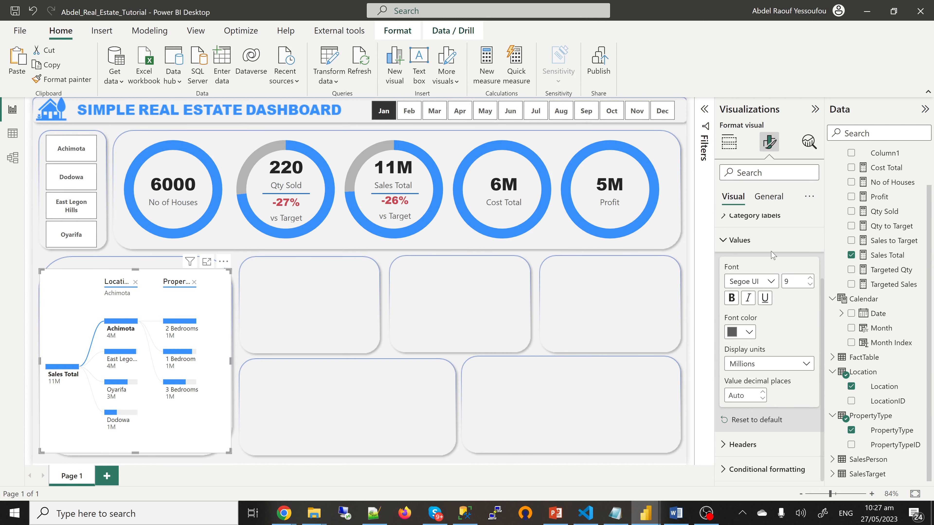
- Turn off the background of the decomposition tree
{"action": "left_click", "coordinate": [772, 197]}
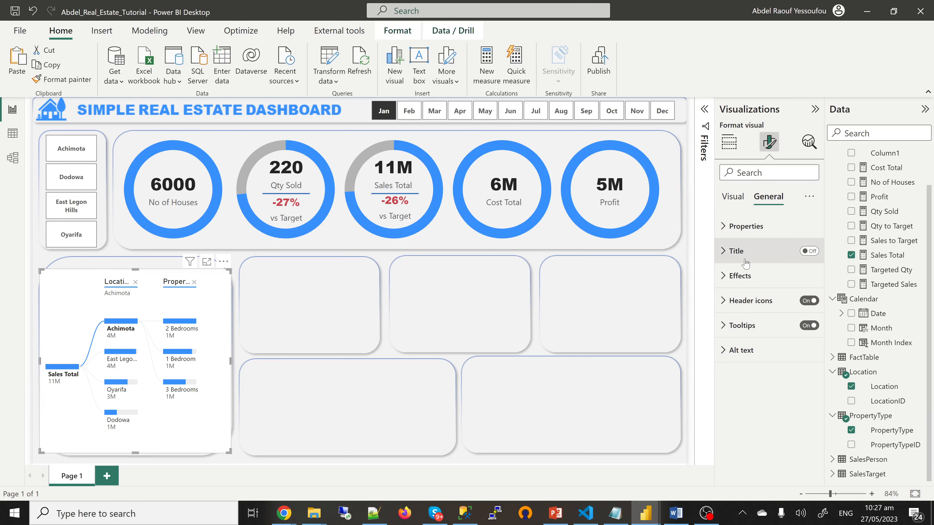
{"action": "left_click", "coordinate": [740, 278]}
{"action": "left_click", "coordinate": [804, 307]}
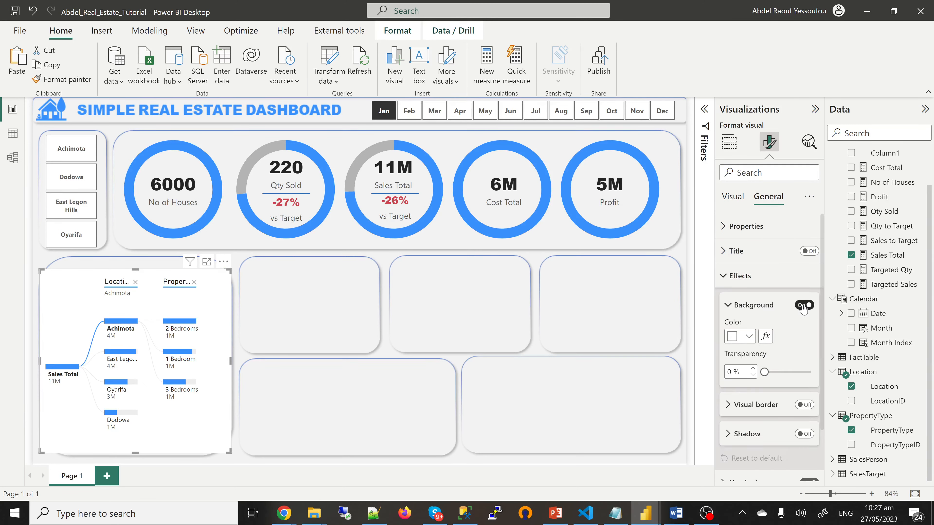
{"action": "left_click", "coordinate": [803, 306]}
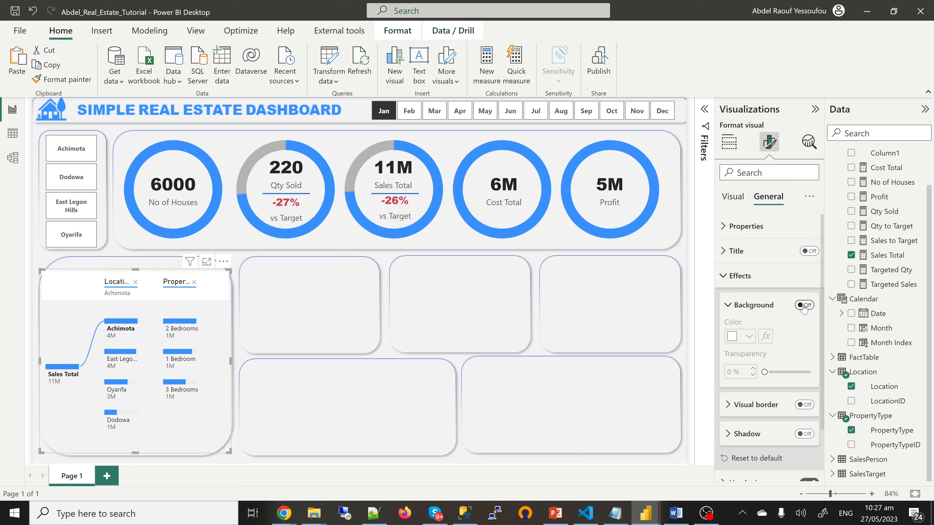
{"action": "left_click", "coordinate": [725, 281]}
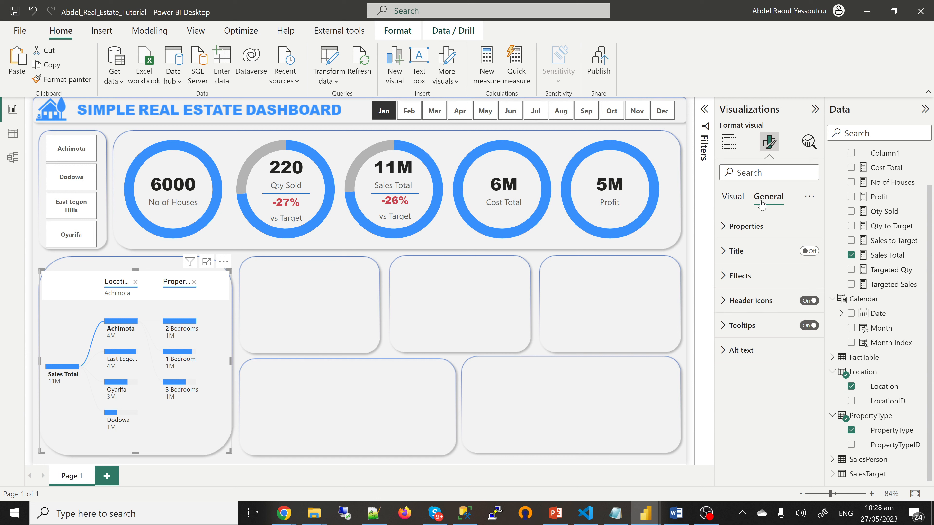
- Clear the Jan selection in the month slicer so the visuals cover all months, and leave every visual deselected
{"action": "left_click", "coordinate": [383, 116]}
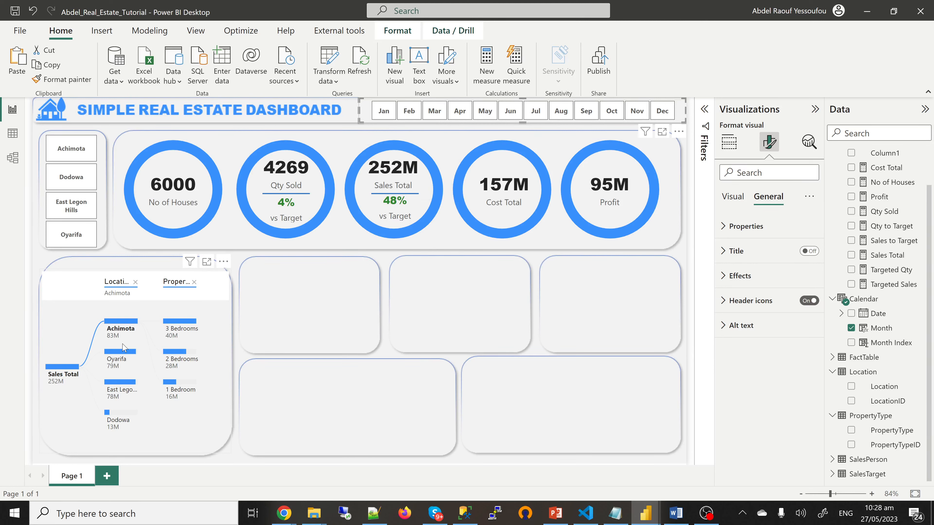
{"action": "mouse_move", "coordinate": [126, 340]}
{"action": "mouse_move", "coordinate": [196, 340]}
{"action": "mouse_move", "coordinate": [118, 363]}
{"action": "left_click", "coordinate": [293, 321]}
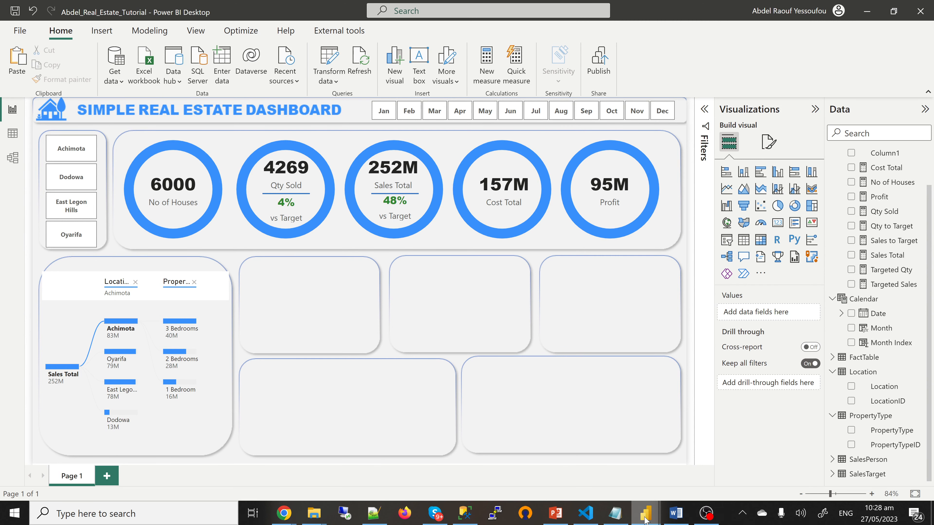
- Check the finished reference dashboard for the visual beside the decomposition tree, and return to the tutorial report
{"action": "mouse_move", "coordinate": [645, 519]}
{"action": "left_click", "coordinate": [714, 456]}
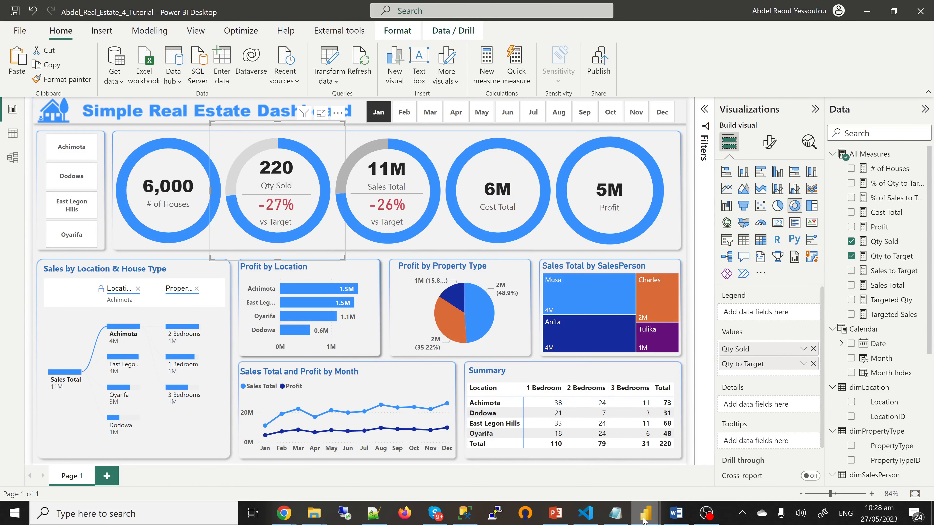
{"action": "mouse_move", "coordinate": [645, 519]}
{"action": "left_click", "coordinate": [701, 459]}
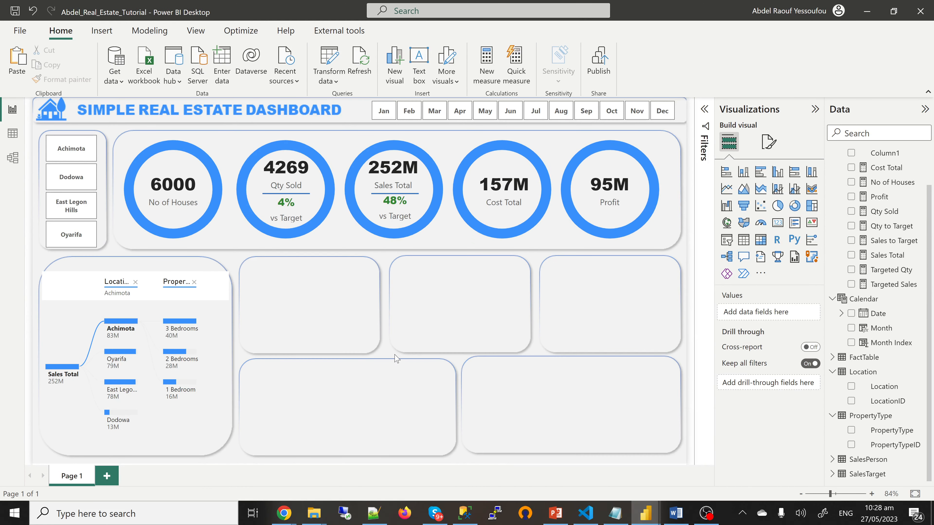
- Add a clustered bar chart showing Profit by Location
{"action": "left_click", "coordinate": [762, 174]}
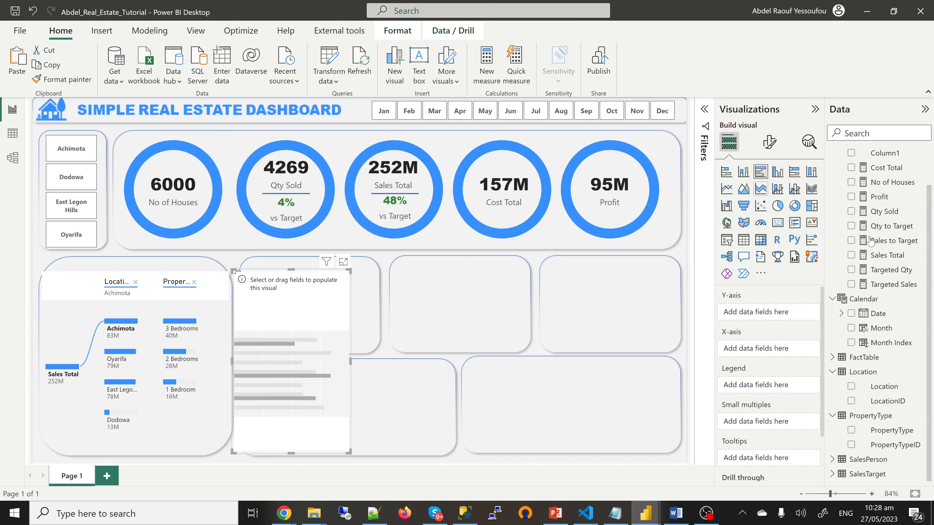
{"action": "left_click", "coordinate": [852, 198]}
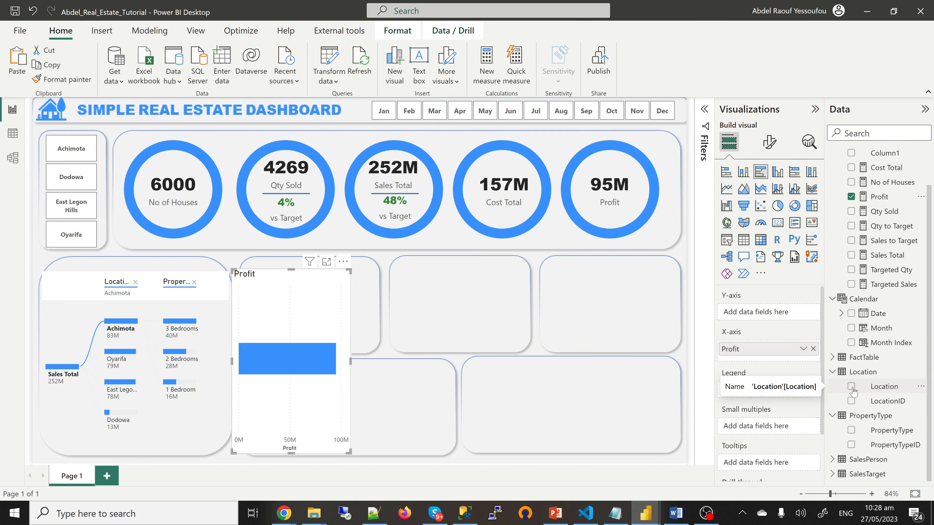
{"action": "left_click", "coordinate": [852, 389]}
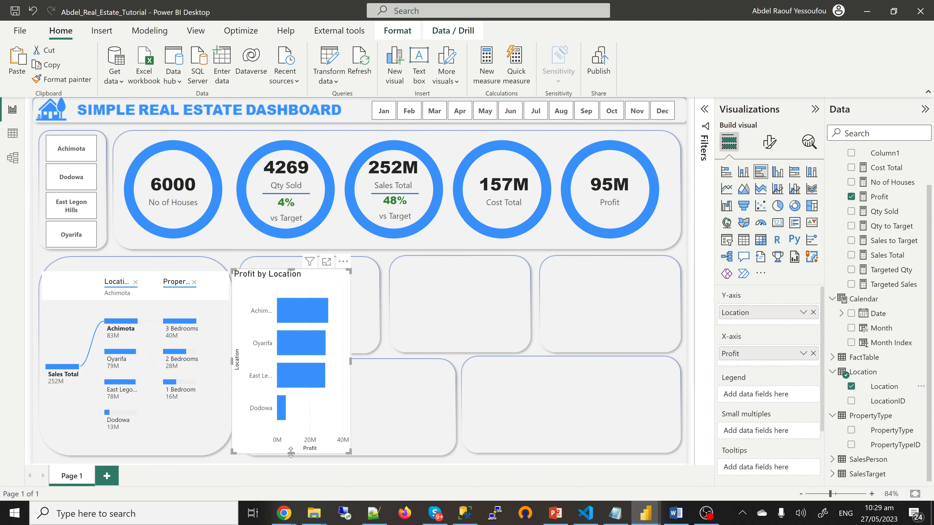
- Resize and position the Profit by Location chart to fit the small card beside the decomposition tree, nudging it slightly right
{"action": "left_click_drag", "start_coordinate": [292, 452], "coordinate": [291, 351]}
{"action": "left_click_drag", "start_coordinate": [347, 339], "coordinate": [379, 317]}
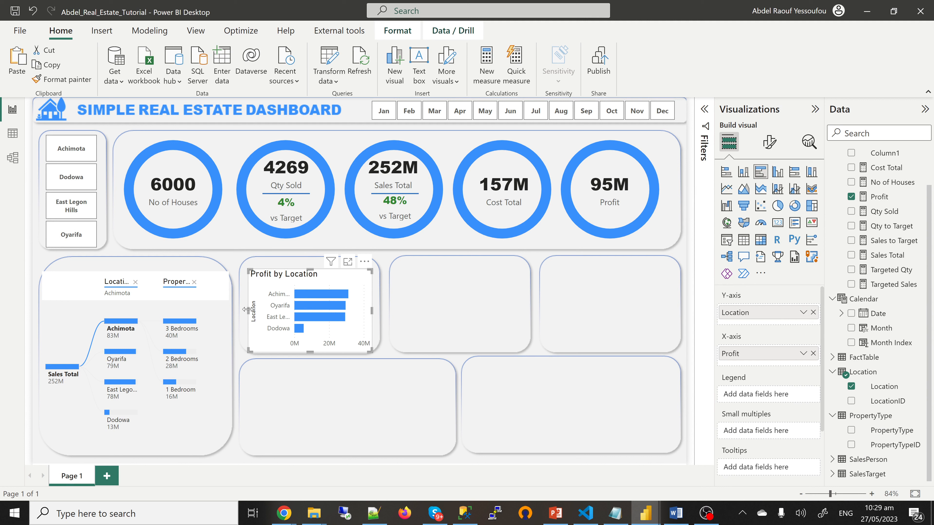
{"action": "left_click_drag", "start_coordinate": [247, 310], "coordinate": [243, 313]}
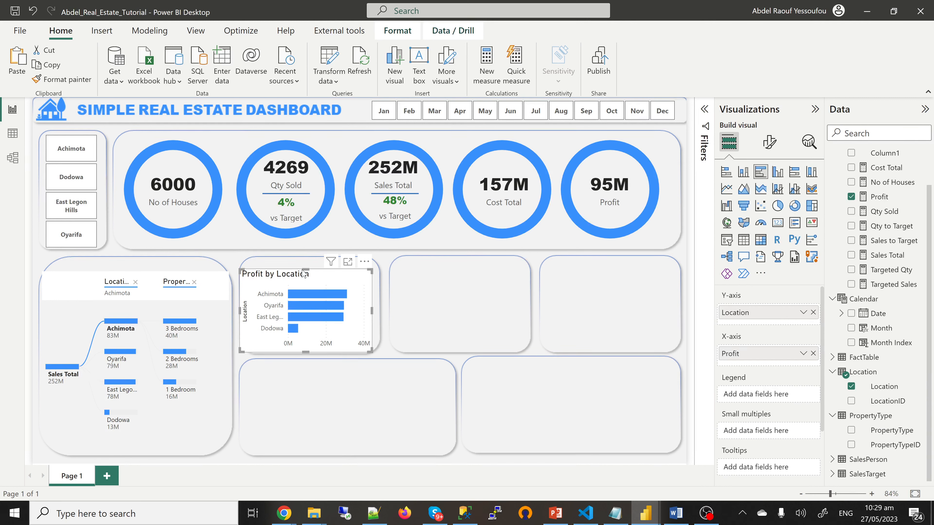
{"action": "left_click_drag", "start_coordinate": [305, 271], "coordinate": [308, 258]}
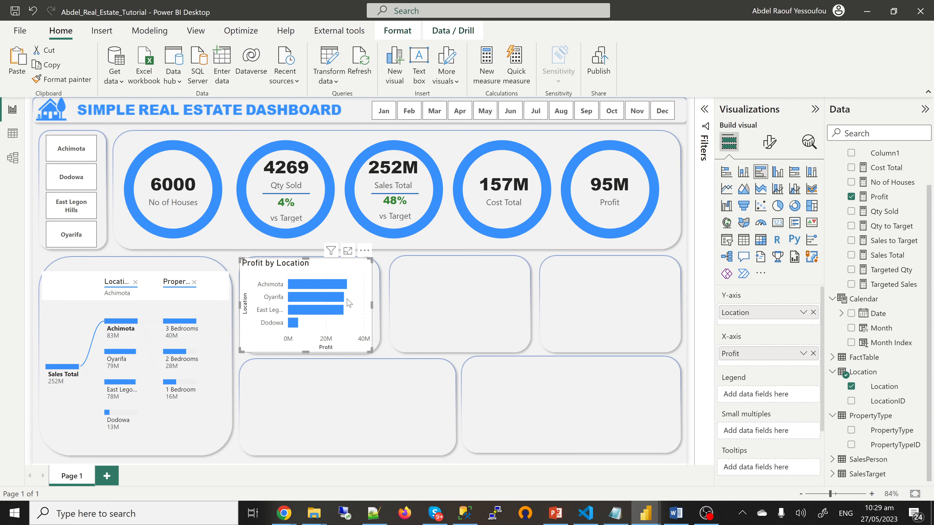
{"action": "key", "text": "Right"}
{"action": "key", "text": "Right"}
{"action": "key", "text": "Right"}
{"action": "key", "text": "Right"}
{"action": "key", "text": "Right"}
{"action": "key", "text": "Right"}
{"action": "key", "text": "Right"}
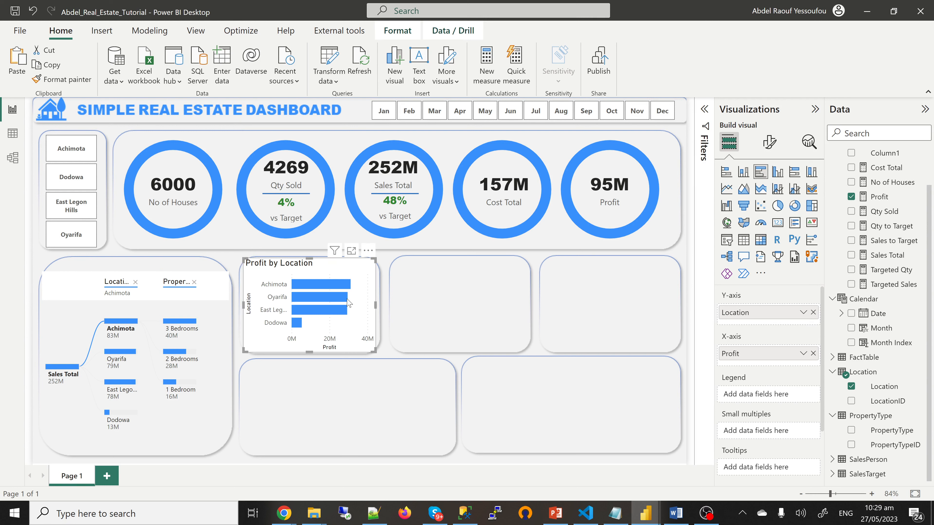
- Turn off the Y-axis and X-axis titles on the Profit by Location chart
{"action": "left_click", "coordinate": [770, 141]}
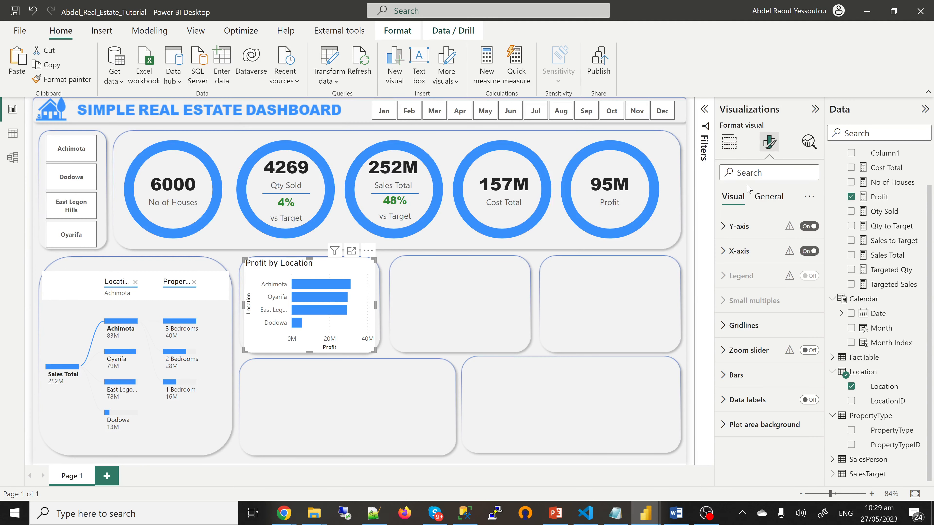
{"action": "left_click", "coordinate": [733, 228]}
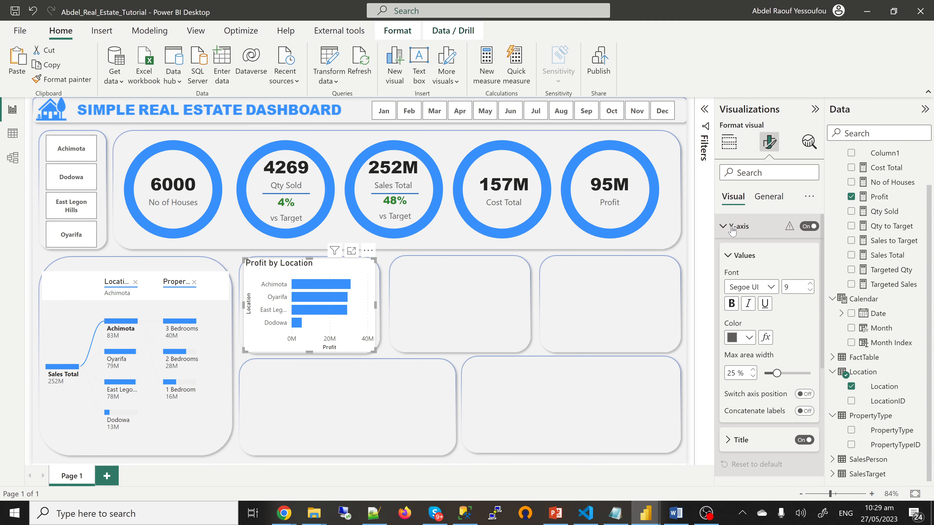
{"action": "left_click", "coordinate": [804, 441]}
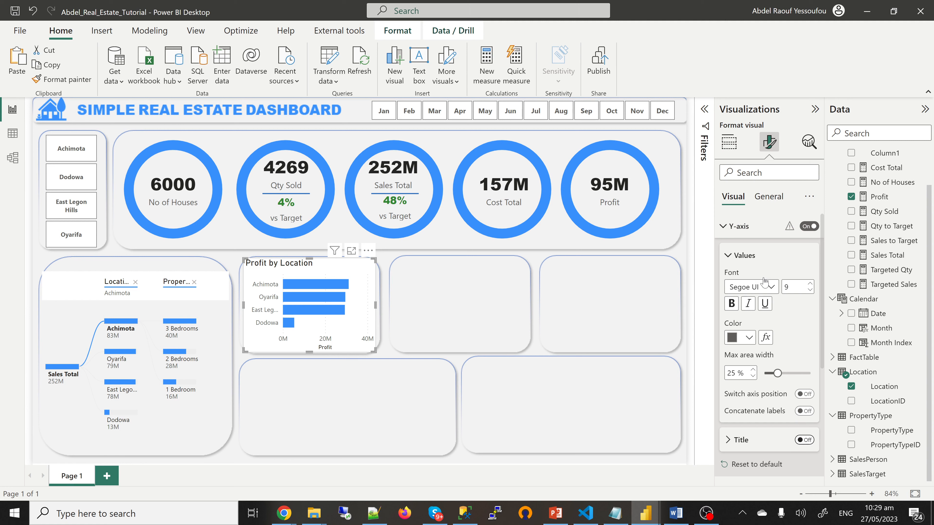
{"action": "left_click", "coordinate": [726, 226]}
{"action": "left_click", "coordinate": [725, 252]}
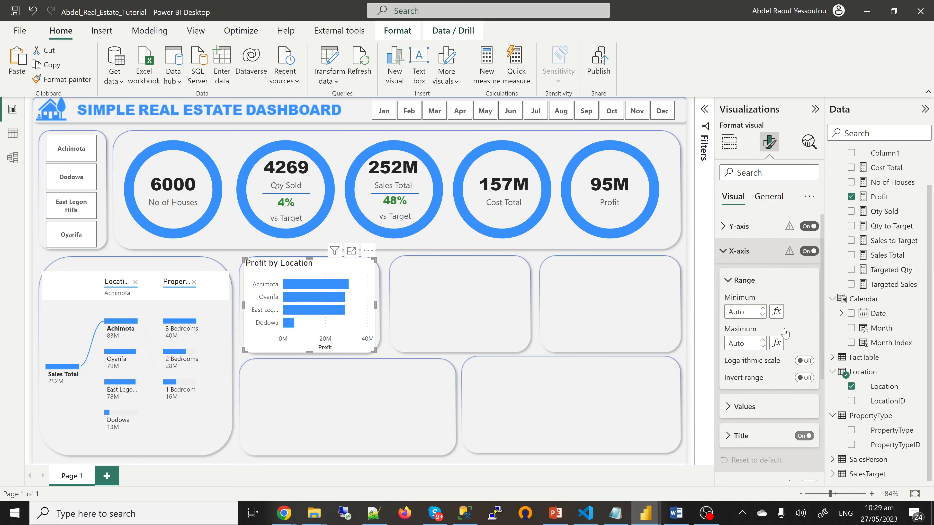
{"action": "left_click", "coordinate": [723, 252]}
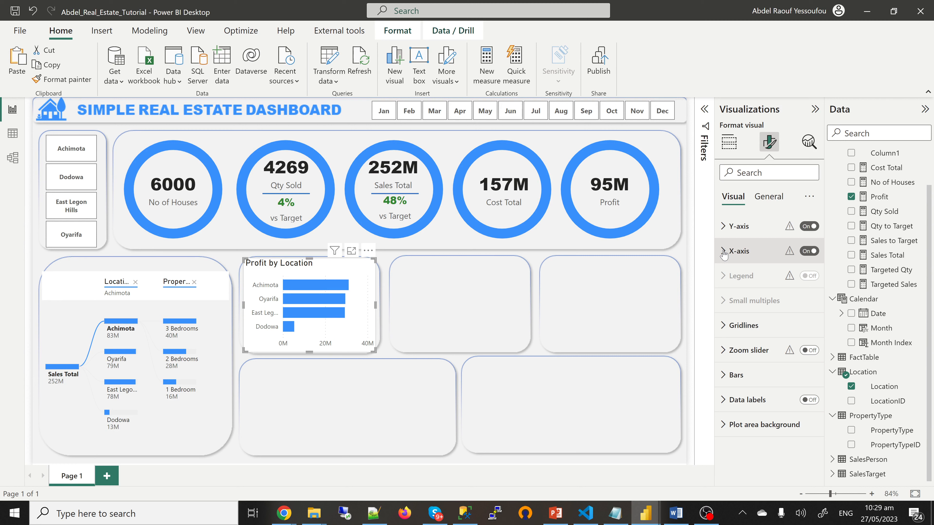
- Turn off the background of the Profit by Location chart
{"action": "left_click", "coordinate": [763, 202]}
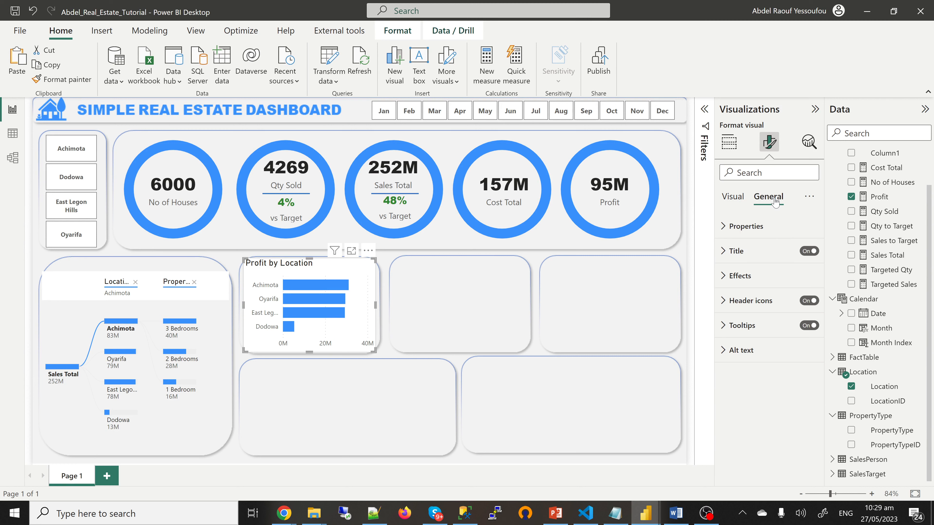
{"action": "left_click", "coordinate": [743, 277]}
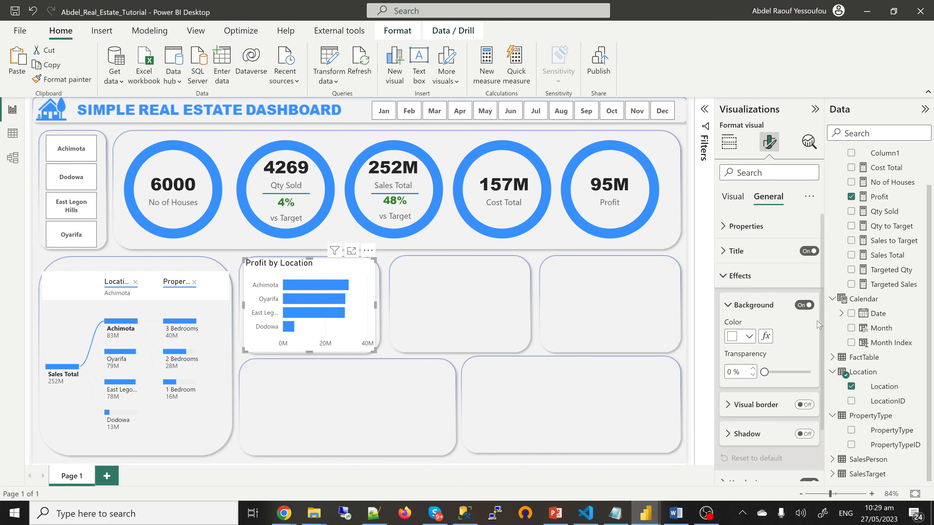
{"action": "left_click", "coordinate": [725, 279]}
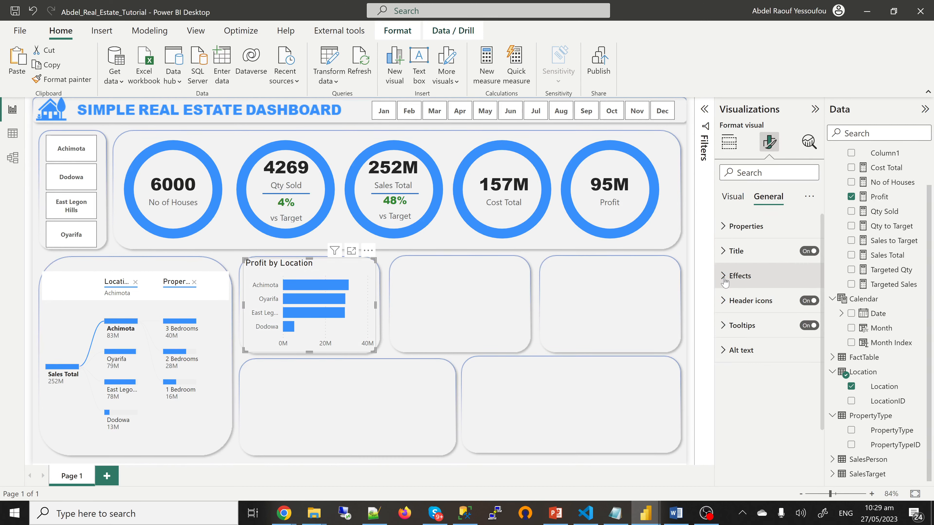
- Make the Y-axis and X-axis values of the Profit by Location chart bold
{"action": "left_click", "coordinate": [730, 198]}
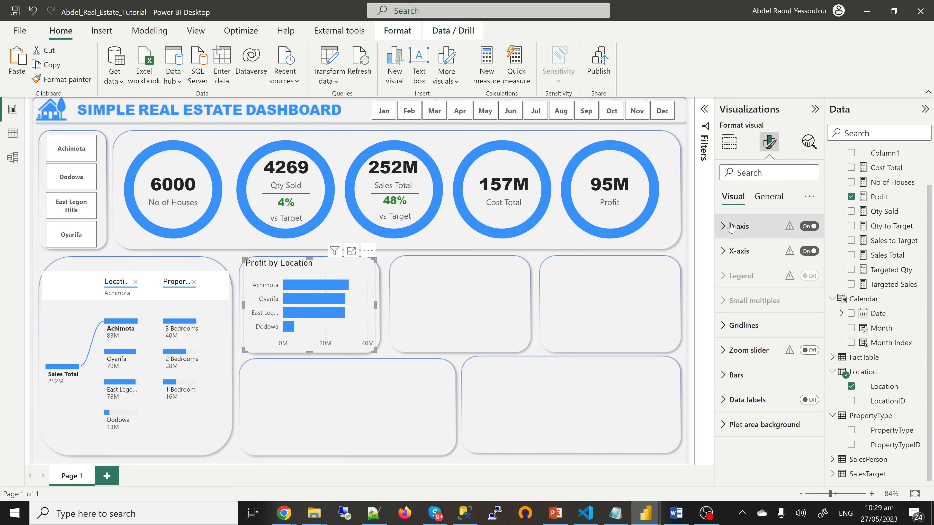
{"action": "left_click", "coordinate": [725, 227]}
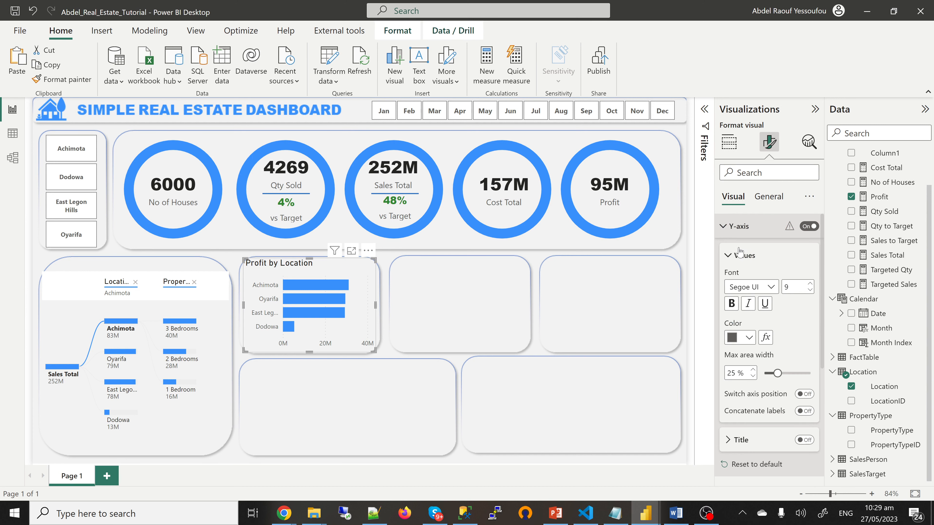
{"action": "left_click", "coordinate": [730, 306]}
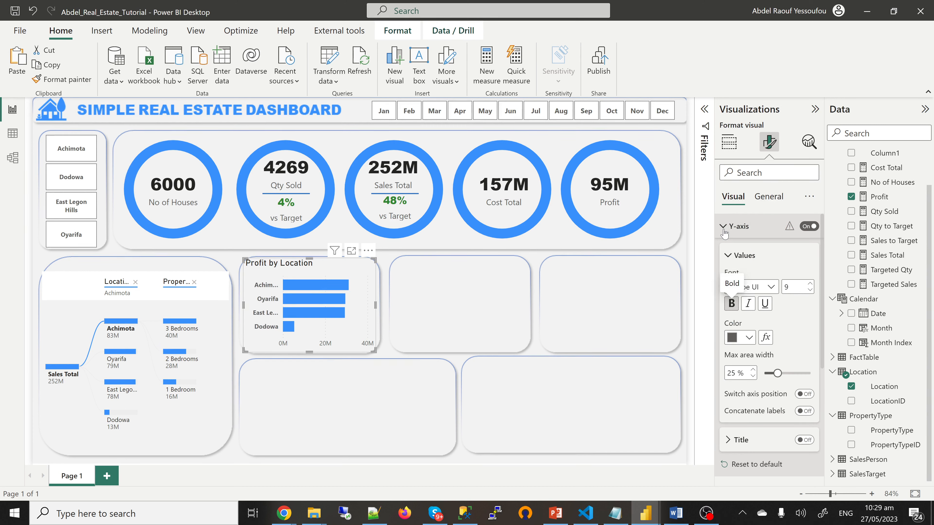
{"action": "left_click", "coordinate": [724, 227]}
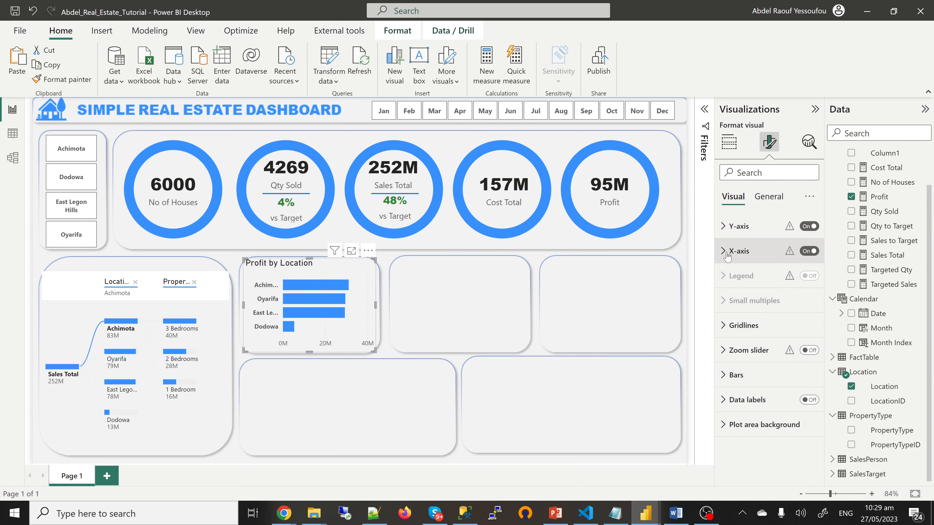
{"action": "left_click", "coordinate": [724, 252]}
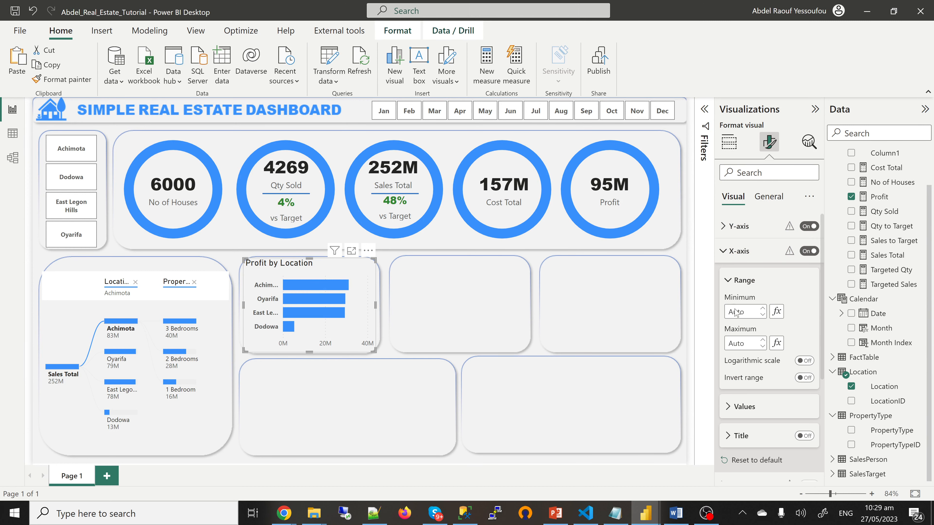
{"action": "left_click", "coordinate": [740, 408]}
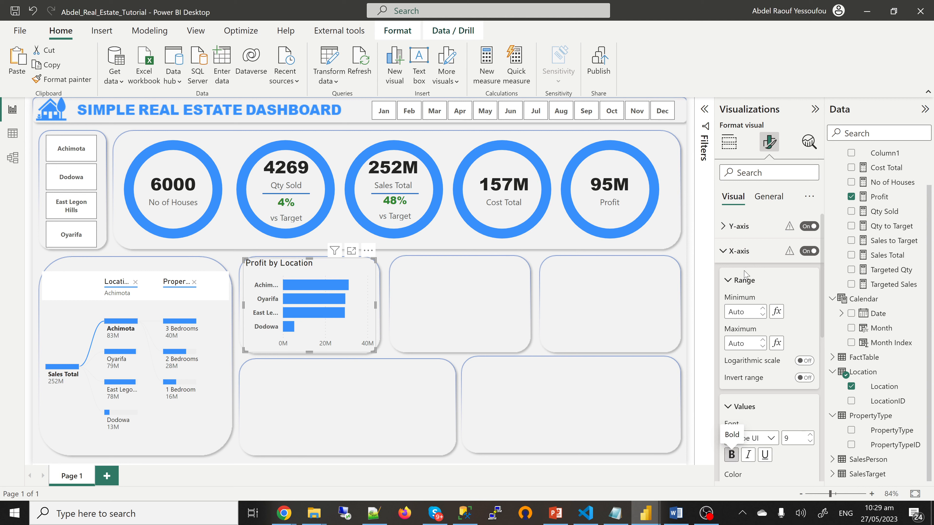
{"action": "left_click", "coordinate": [744, 252]}
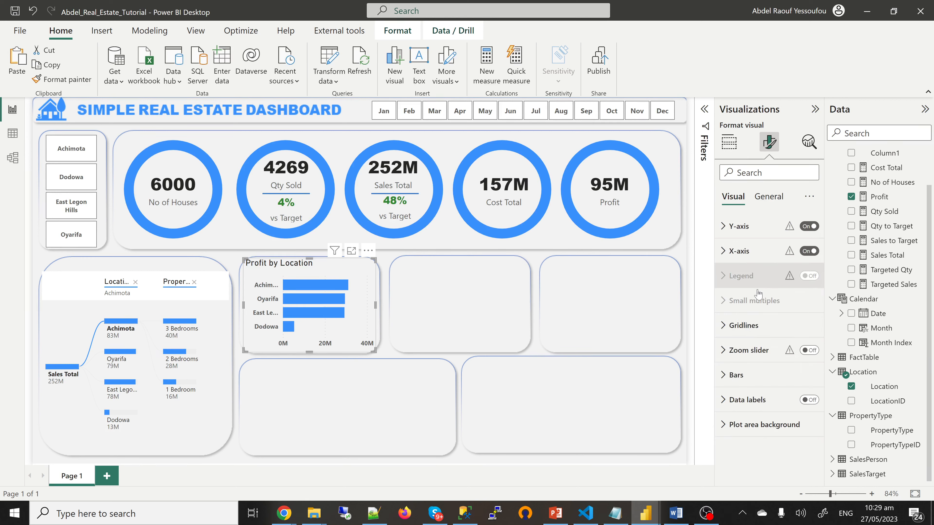
- Show bold data labels on the Profit by Location bars and widen the chart slightly to the card's right edge
{"action": "left_click", "coordinate": [815, 402]}
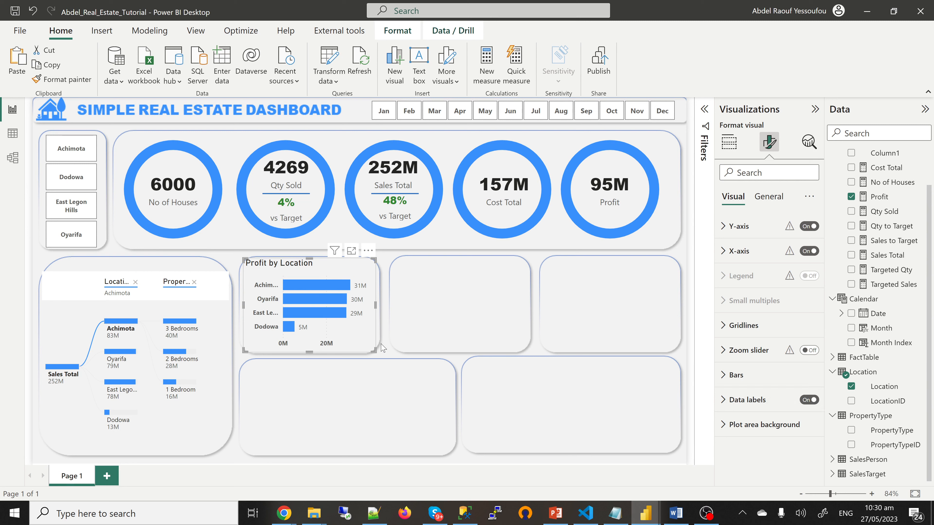
{"action": "left_click", "coordinate": [724, 401]}
{"action": "scroll", "coordinate": [736, 393], "scroll_direction": "down", "scroll_amount": 5}
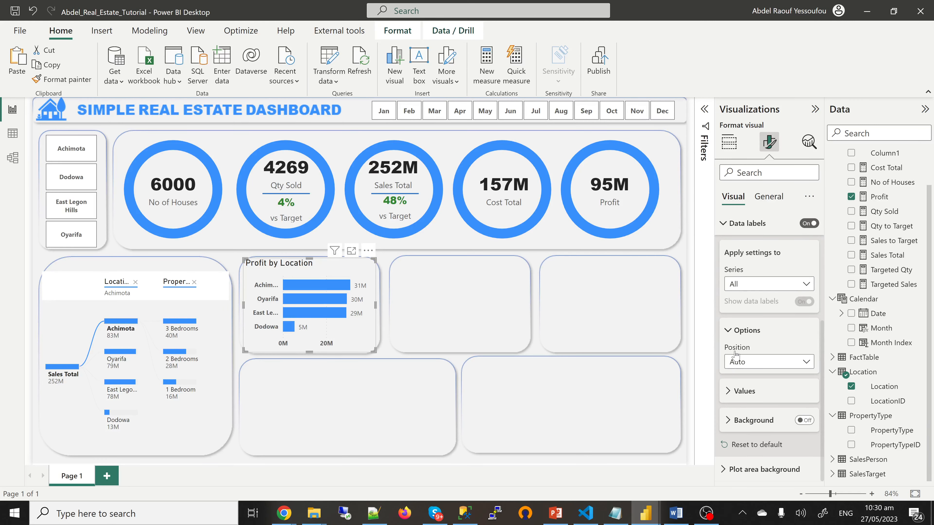
{"action": "left_click", "coordinate": [738, 390]}
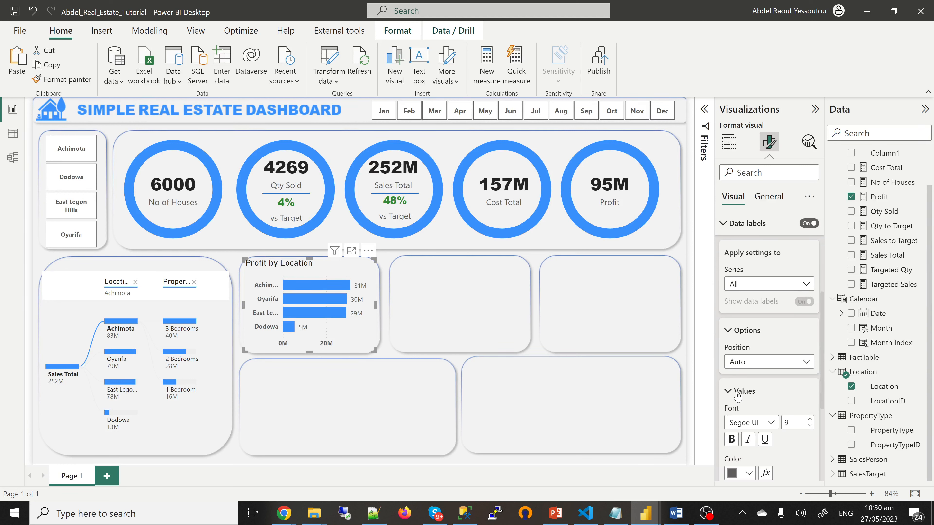
{"action": "left_click", "coordinate": [732, 440]}
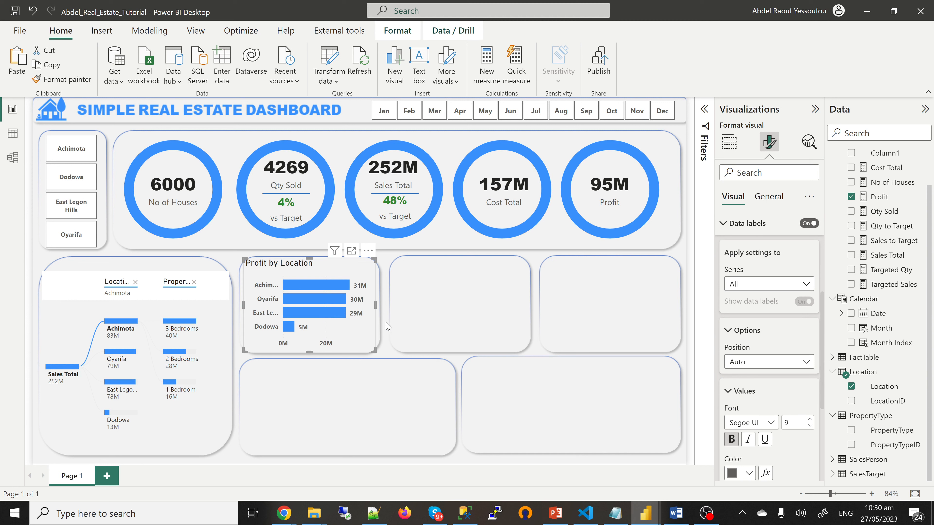
{"action": "left_click_drag", "start_coordinate": [375, 304], "coordinate": [381, 305]}
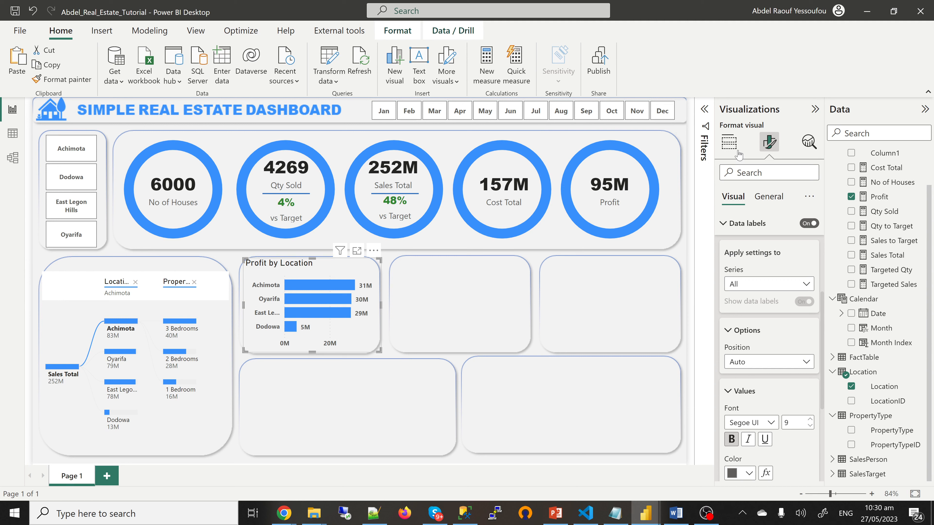
- Make the Profit by Location chart title bold and colour it a darker shade of the theme blue
{"action": "left_click", "coordinate": [770, 198]}
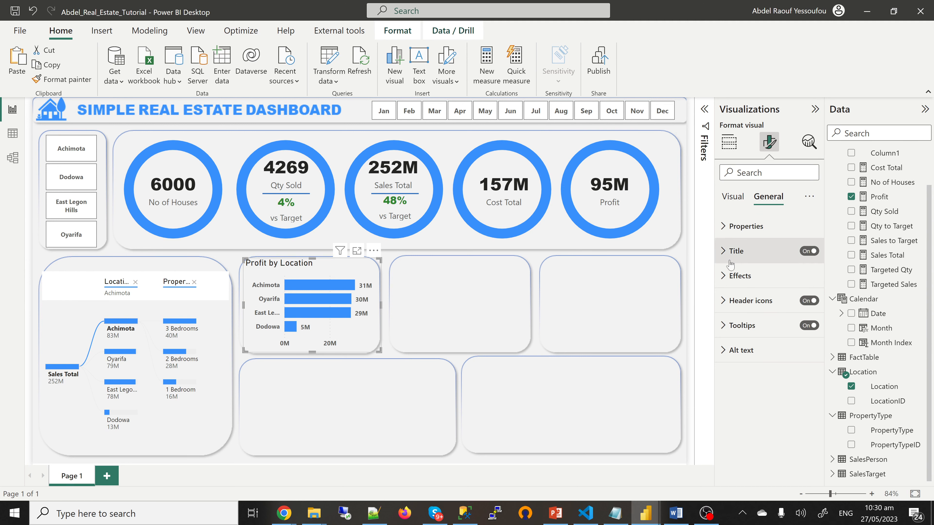
{"action": "left_click", "coordinate": [725, 254]}
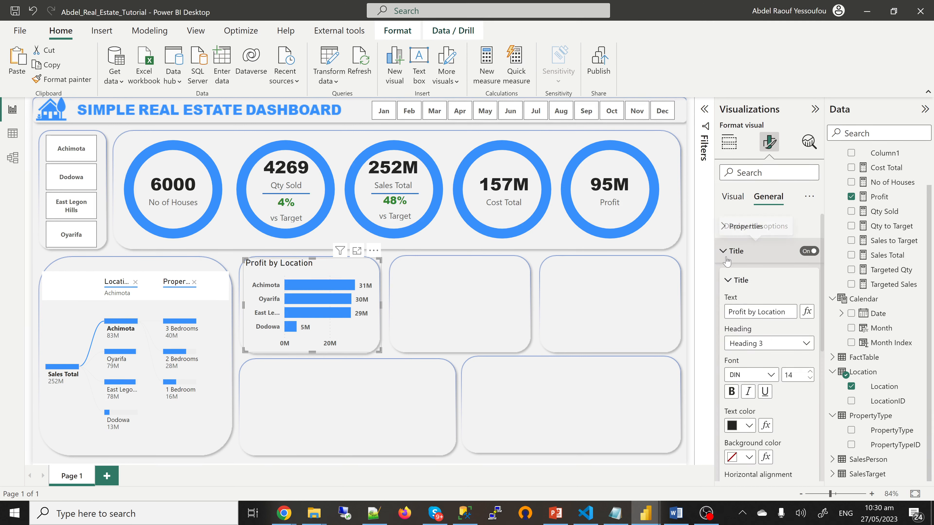
{"action": "left_click", "coordinate": [732, 392]}
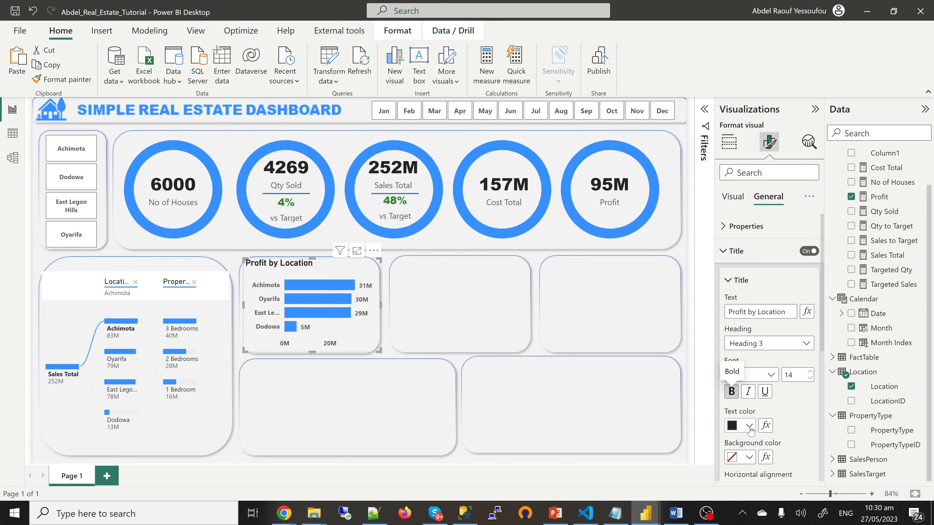
{"action": "left_click", "coordinate": [750, 427]}
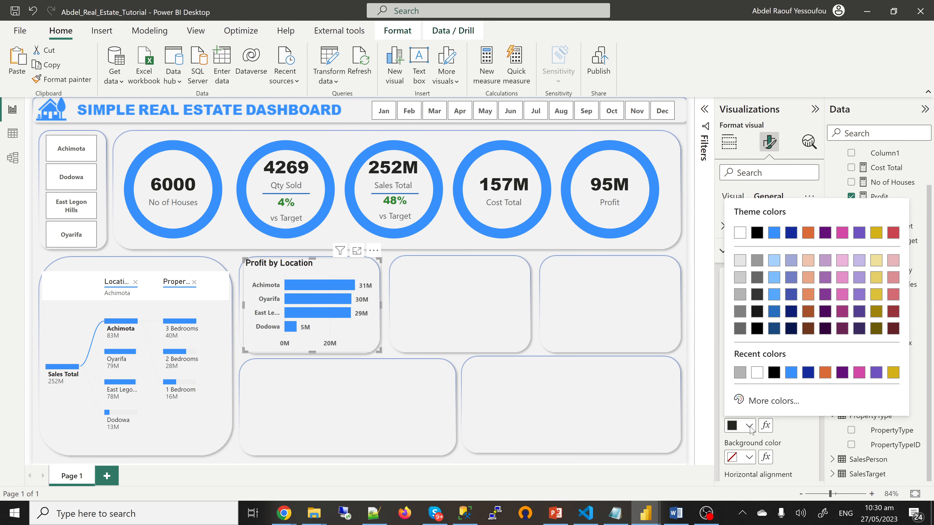
{"action": "left_click", "coordinate": [774, 312]}
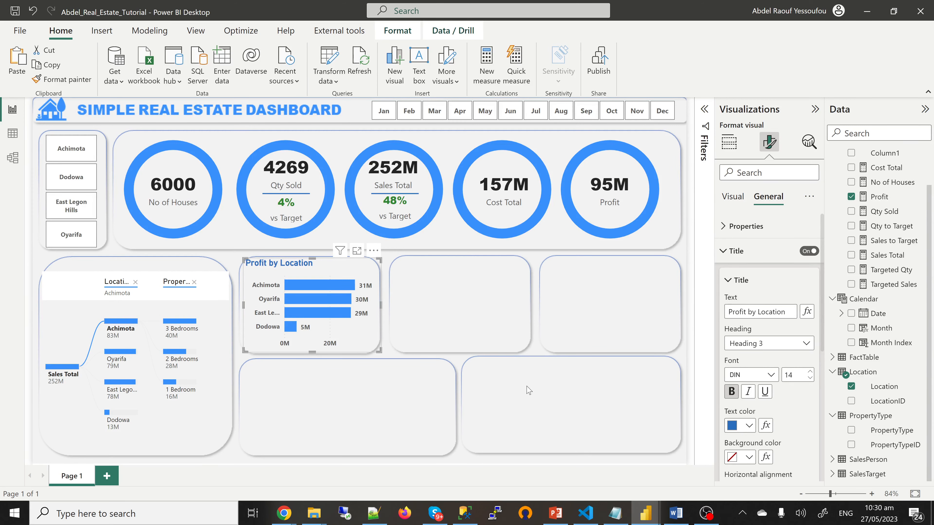
- Check the finished reference dashboard for the visual beside Profit by Location, and return to the tutorial report
{"action": "mouse_move", "coordinate": [649, 517]}
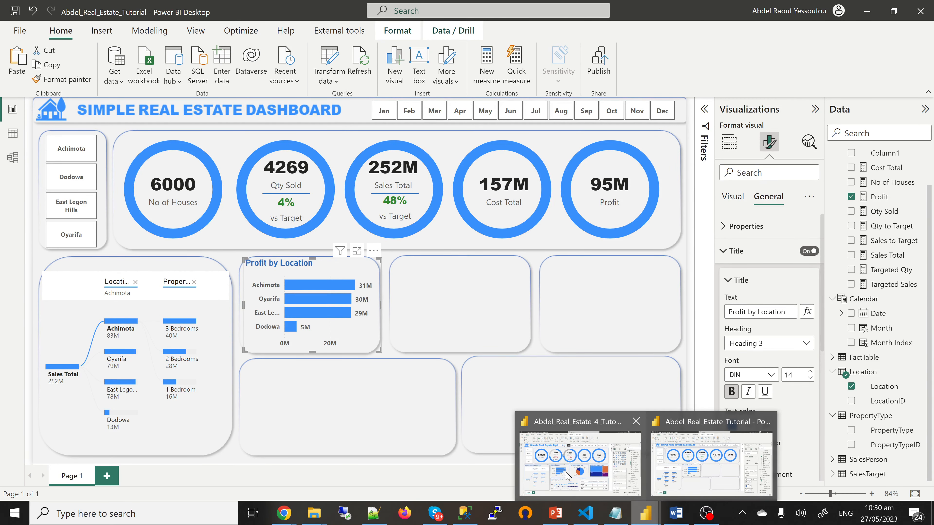
{"action": "left_click", "coordinate": [568, 477]}
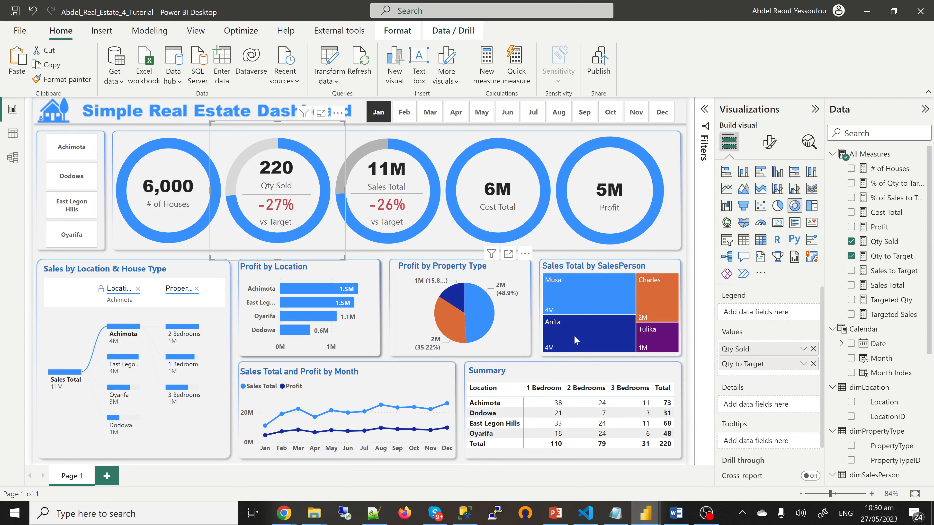
{"action": "mouse_move", "coordinate": [646, 519]}
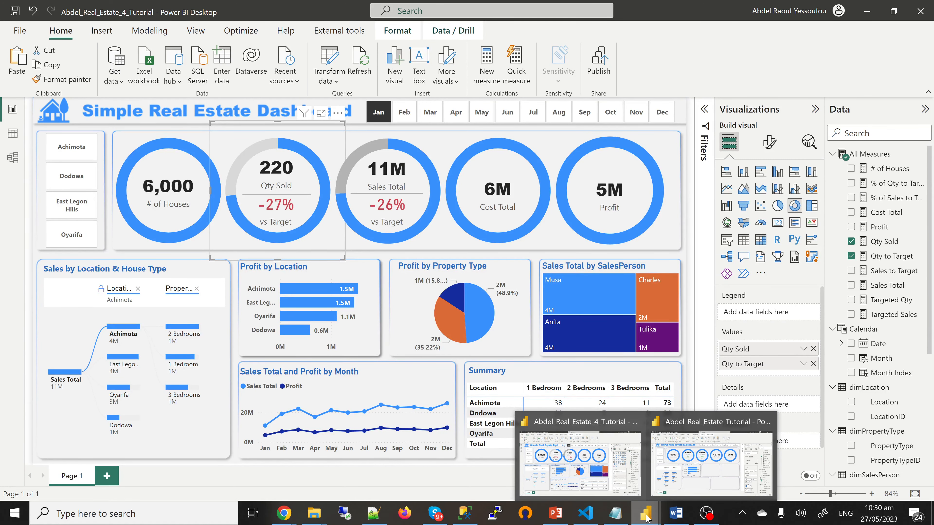
{"action": "left_click", "coordinate": [690, 472]}
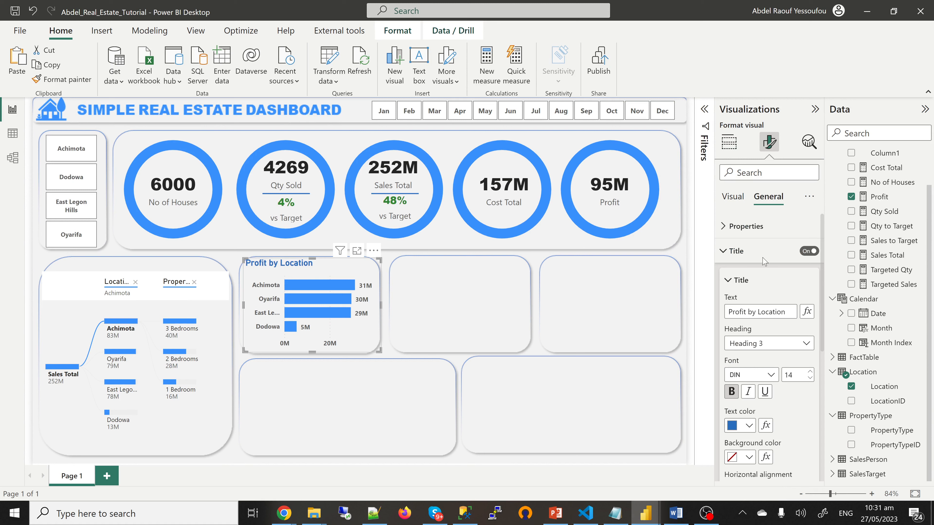
- Add a pie chart of Profit by PropertyType and adjust its width to fit the card beside the Profit by Location chart
{"action": "left_click", "coordinate": [730, 149]}
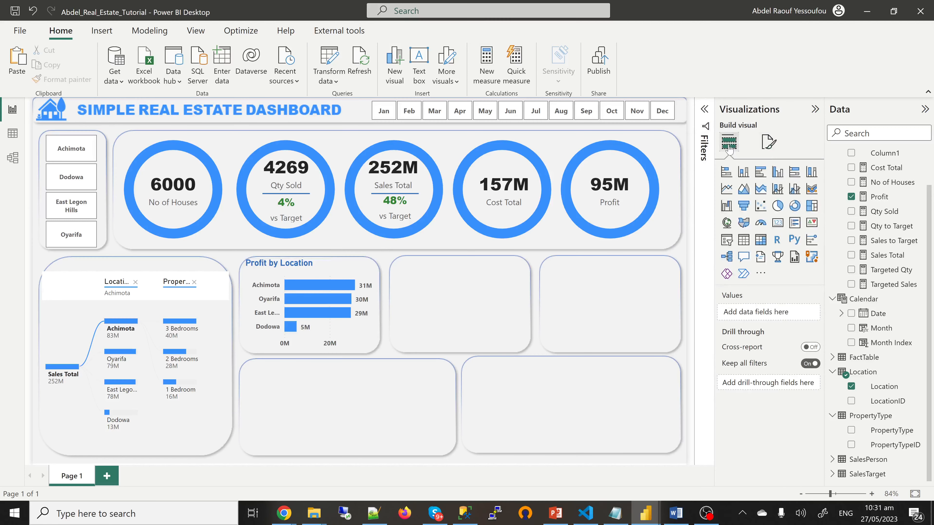
{"action": "left_click", "coordinate": [778, 207]}
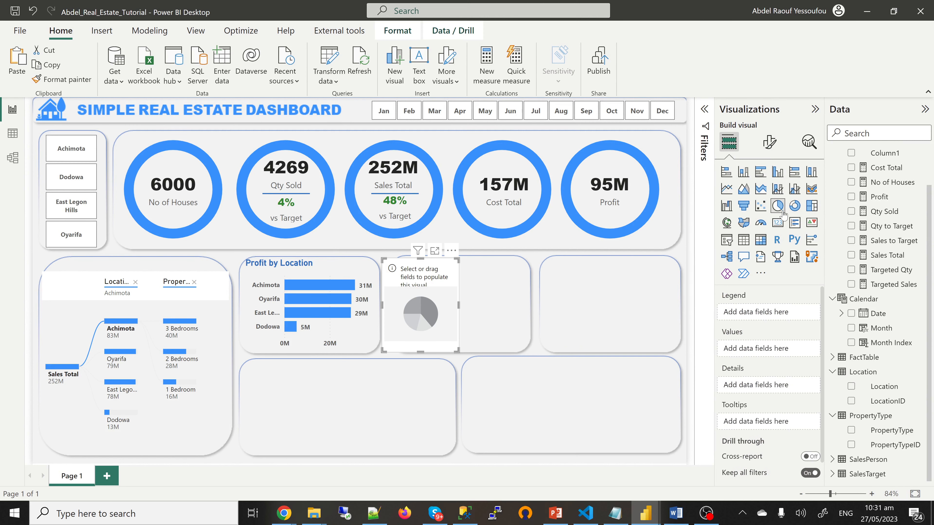
{"action": "left_click", "coordinate": [851, 197]}
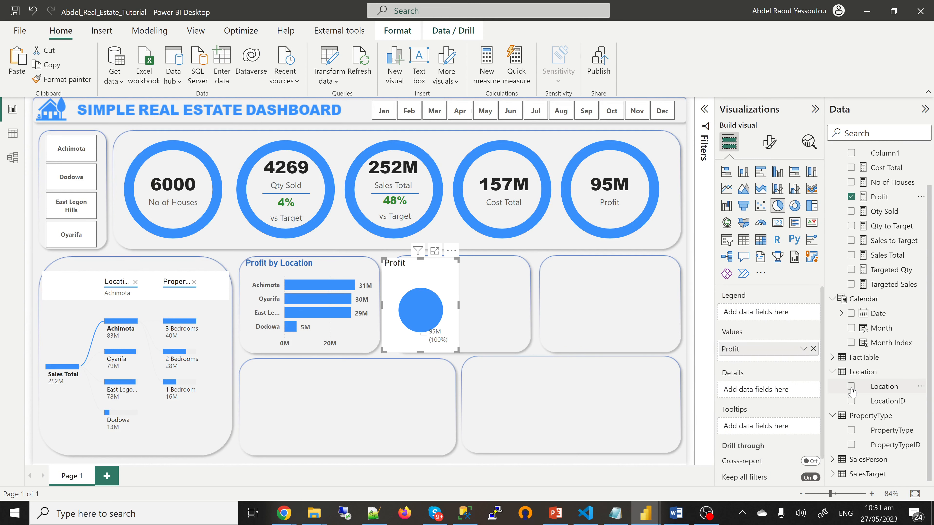
{"action": "left_click", "coordinate": [851, 432]}
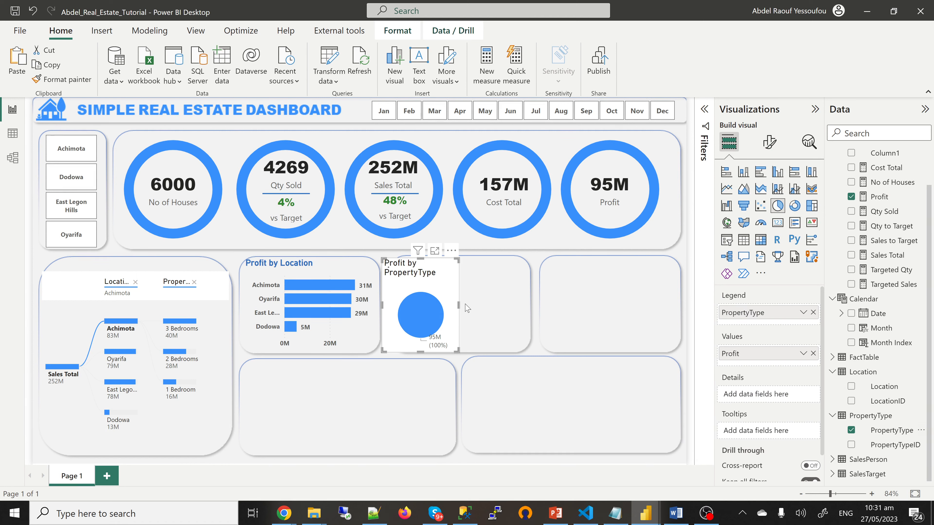
{"action": "left_click_drag", "start_coordinate": [458, 305], "coordinate": [530, 316]}
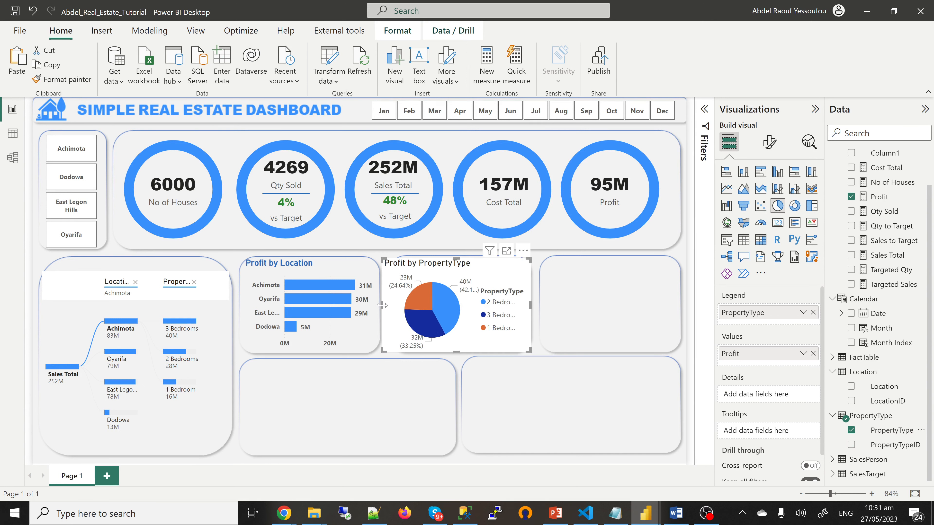
{"action": "left_click_drag", "start_coordinate": [382, 305], "coordinate": [389, 310]}
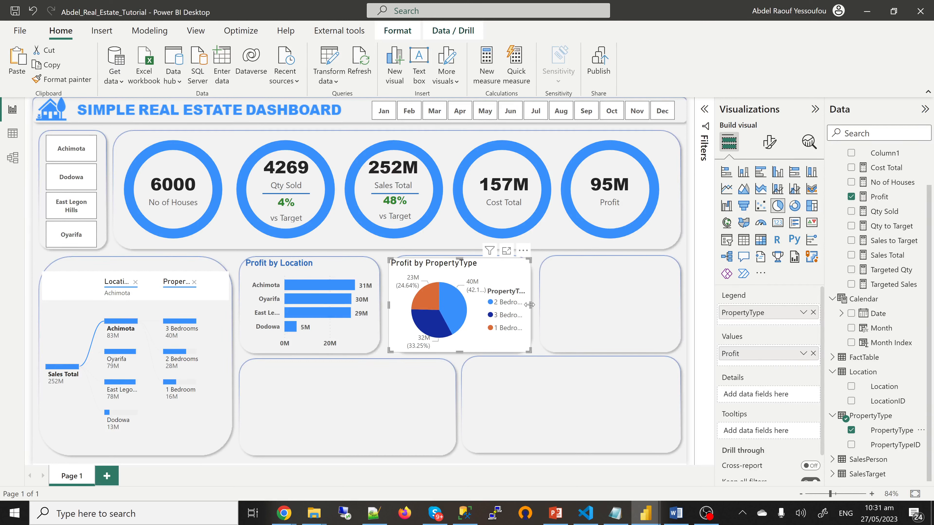
- Narrow the Profit by PropertyType pie chart slightly and turn off its legend and background
{"action": "left_click_drag", "start_coordinate": [530, 308], "coordinate": [527, 308]}
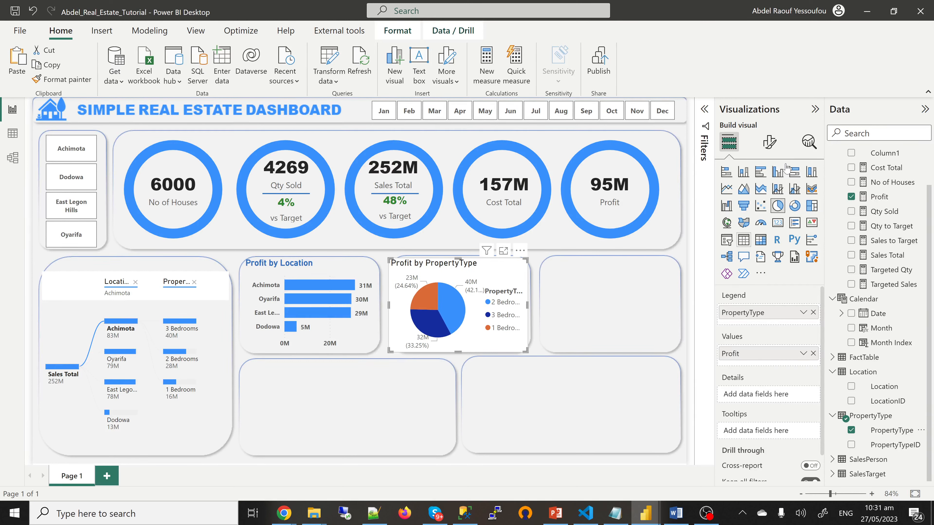
{"action": "left_click", "coordinate": [774, 146]}
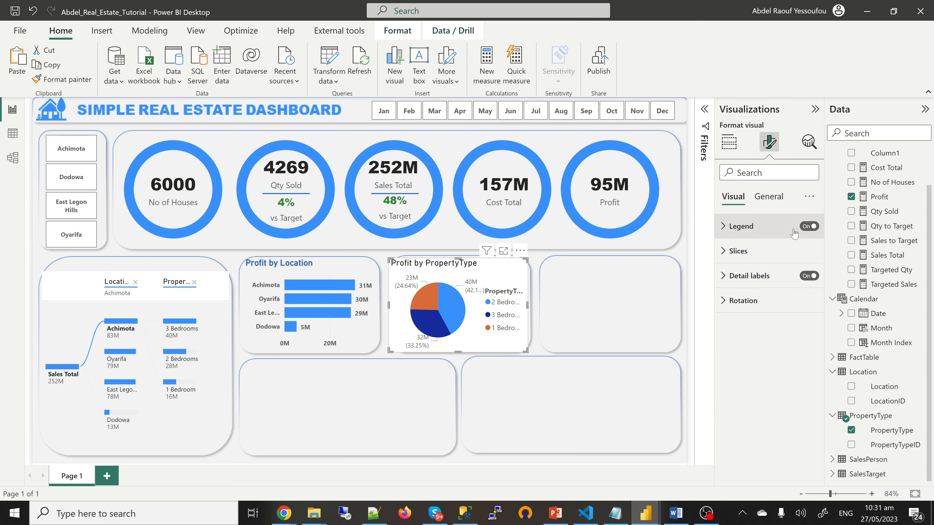
{"action": "left_click", "coordinate": [807, 229]}
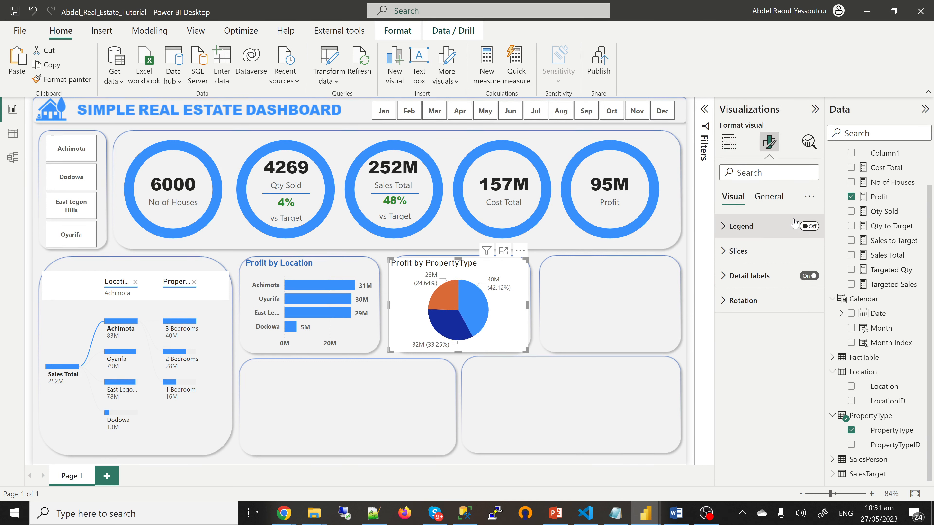
{"action": "left_click", "coordinate": [769, 199]}
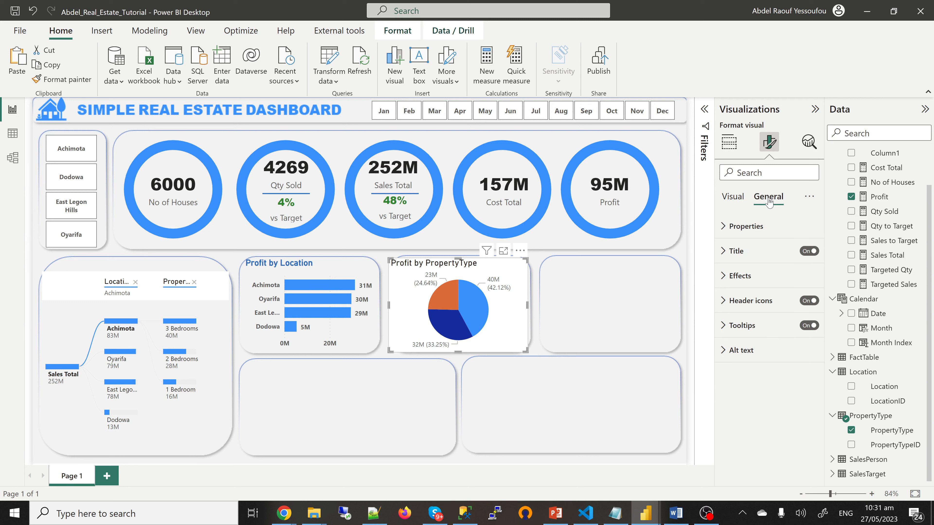
{"action": "left_click", "coordinate": [746, 275]}
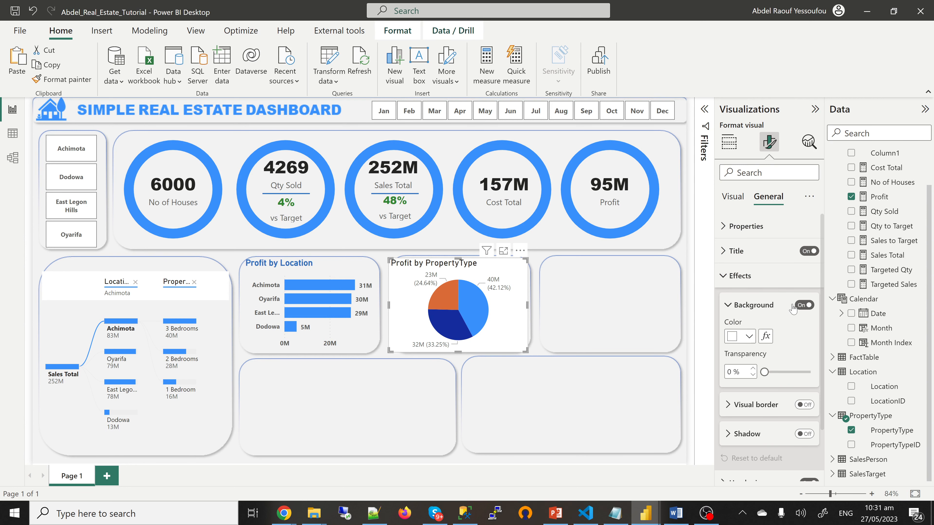
{"action": "left_click", "coordinate": [804, 305]}
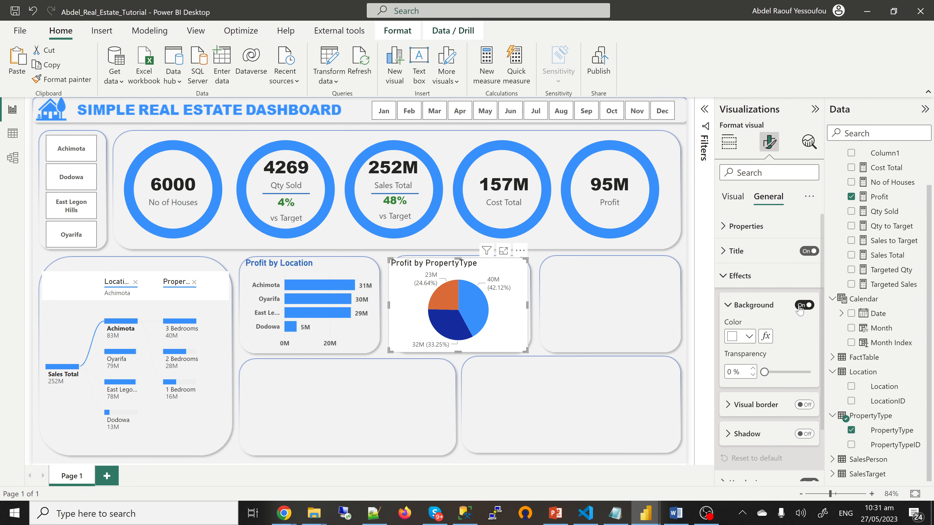
- Make the Profit by PropertyType title bold and colour it the recently used darker blue
{"action": "left_click", "coordinate": [727, 254]}
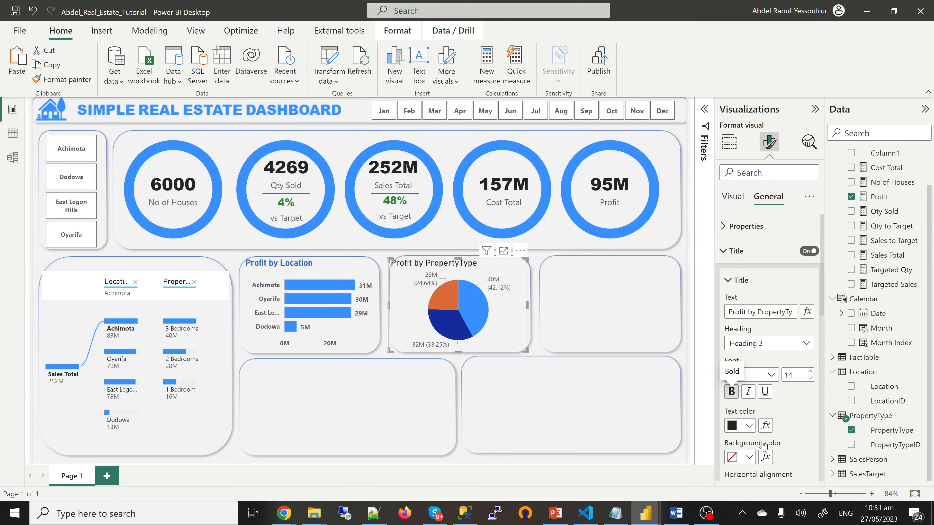
{"action": "left_click", "coordinate": [732, 391]}
{"action": "left_click", "coordinate": [750, 426]}
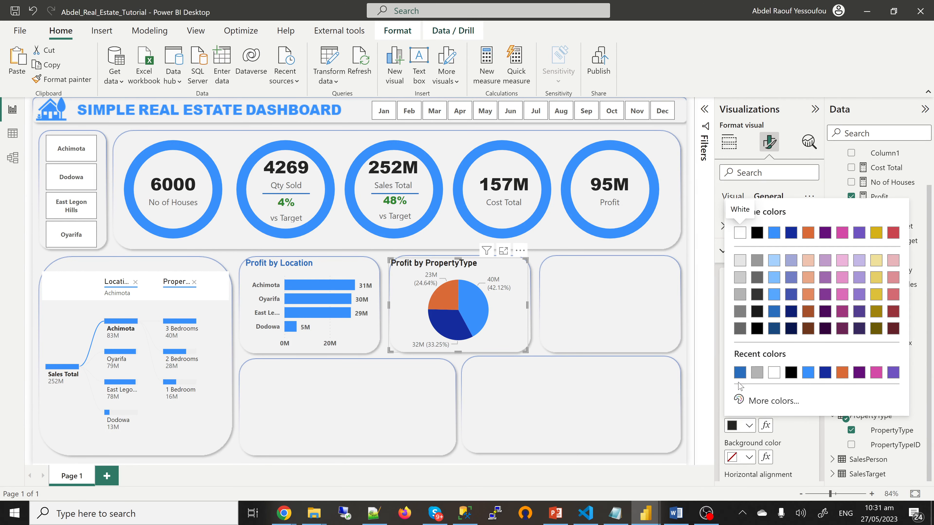
{"action": "left_click", "coordinate": [741, 373]}
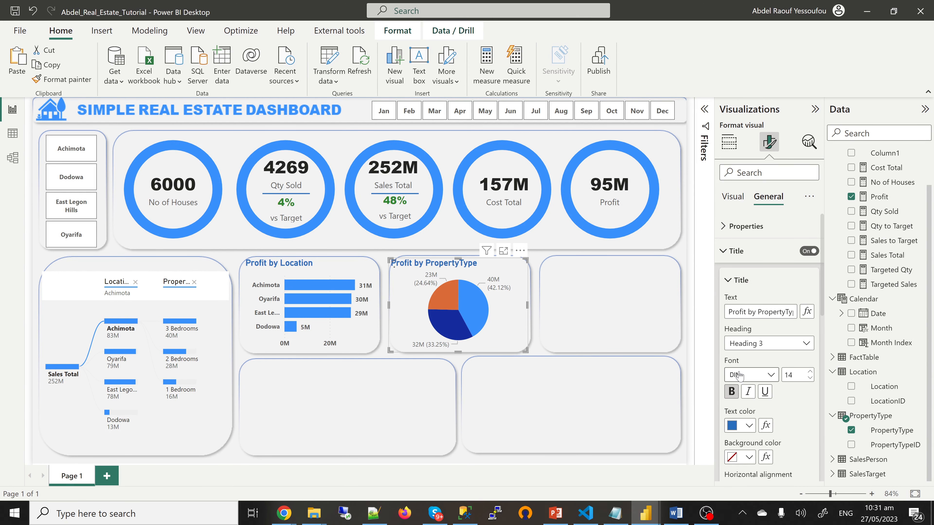
- Make the detail label values on the Profit by PropertyType pie chart bold
{"action": "left_click", "coordinate": [732, 200]}
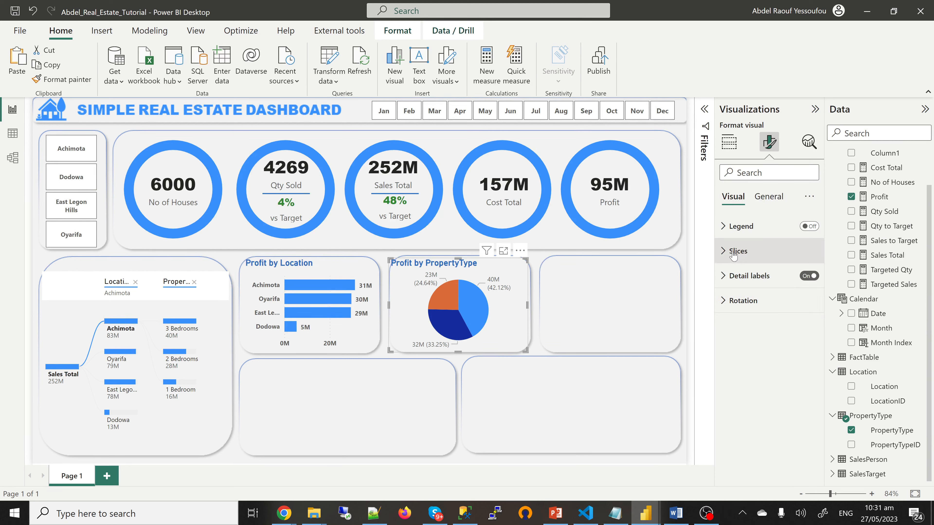
{"action": "left_click", "coordinate": [726, 279]}
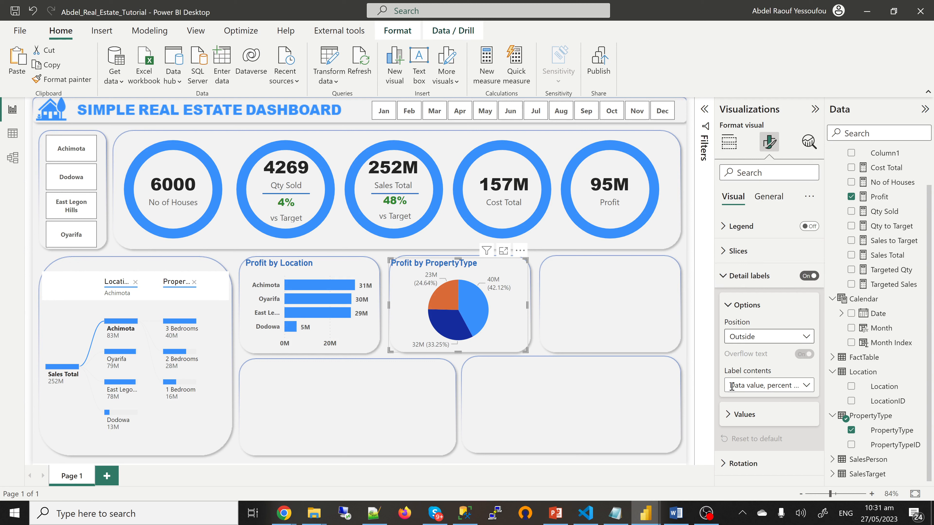
{"action": "left_click", "coordinate": [731, 416]}
{"action": "scroll", "coordinate": [731, 418], "scroll_direction": "down", "scroll_amount": 2}
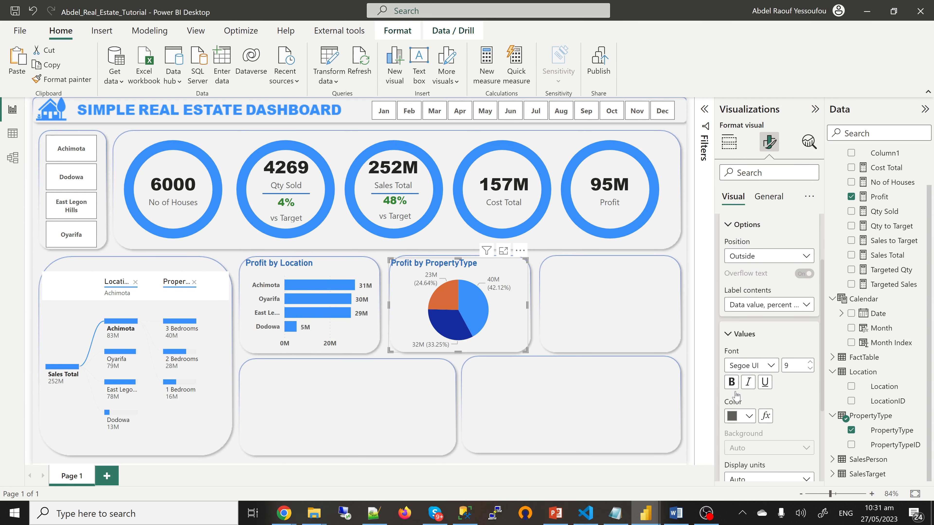
{"action": "left_click", "coordinate": [731, 386]}
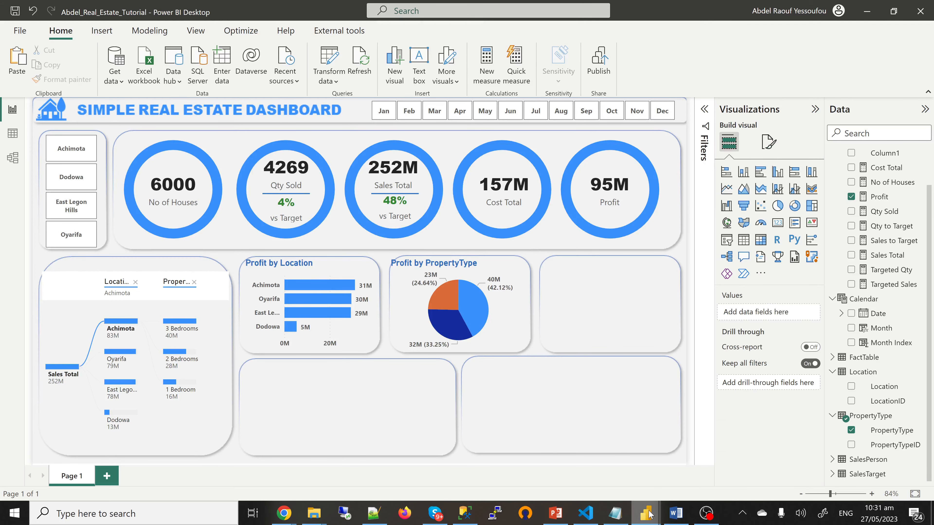
- Check the finished reference dashboard for the visual beside the property type pie chart, and return to the tutorial report
{"action": "mouse_move", "coordinate": [646, 513]}
{"action": "left_click", "coordinate": [587, 456]}
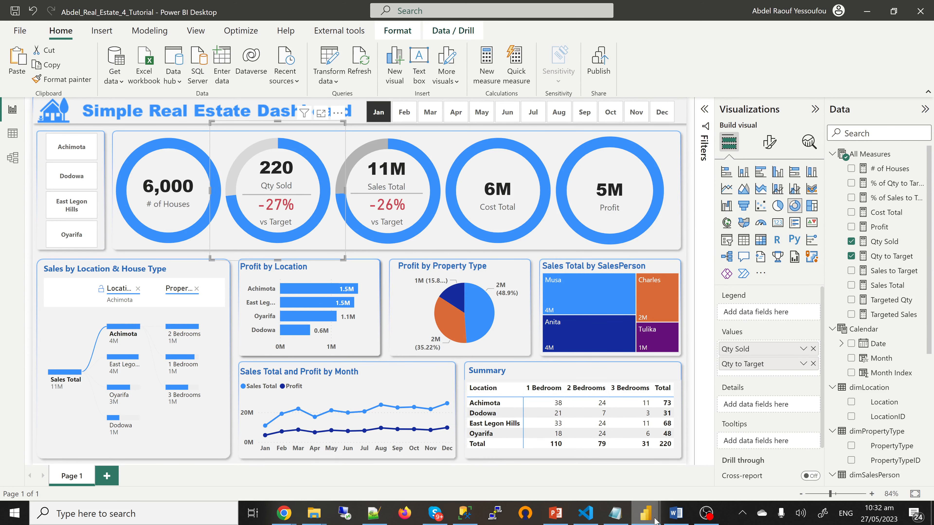
{"action": "mouse_move", "coordinate": [646, 513]}
{"action": "left_click", "coordinate": [715, 480]}
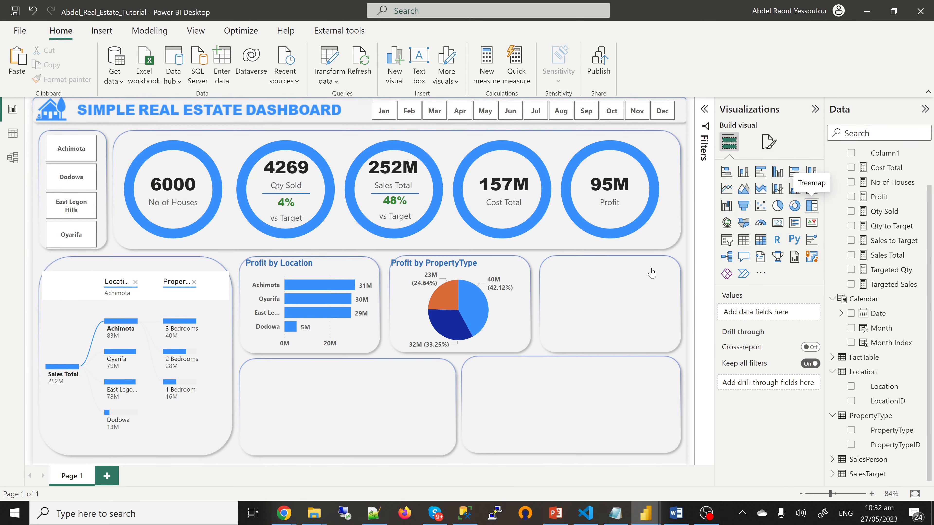
- Move the left edge of the Profit by PropertyType pie chart slightly inward from its card's border
{"action": "left_click", "coordinate": [394, 263]}
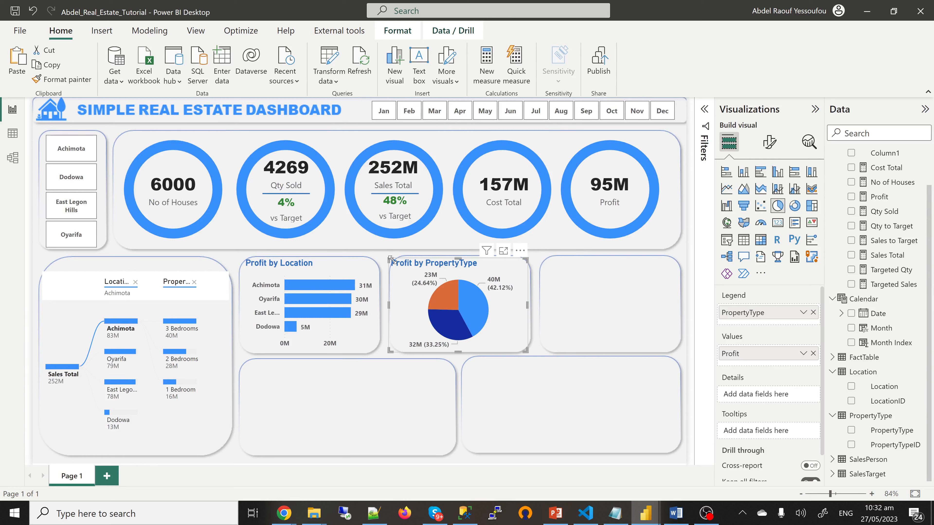
{"action": "left_click_drag", "start_coordinate": [397, 259], "coordinate": [402, 260]}
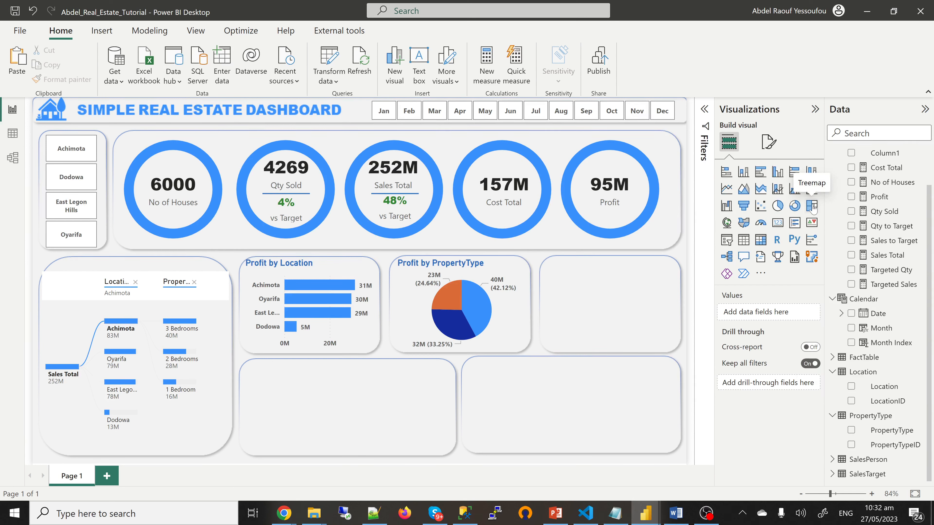
- Add a treemap of Sales Total by SalesPerson in the empty card beside the pie chart
{"action": "left_click", "coordinate": [812, 206]}
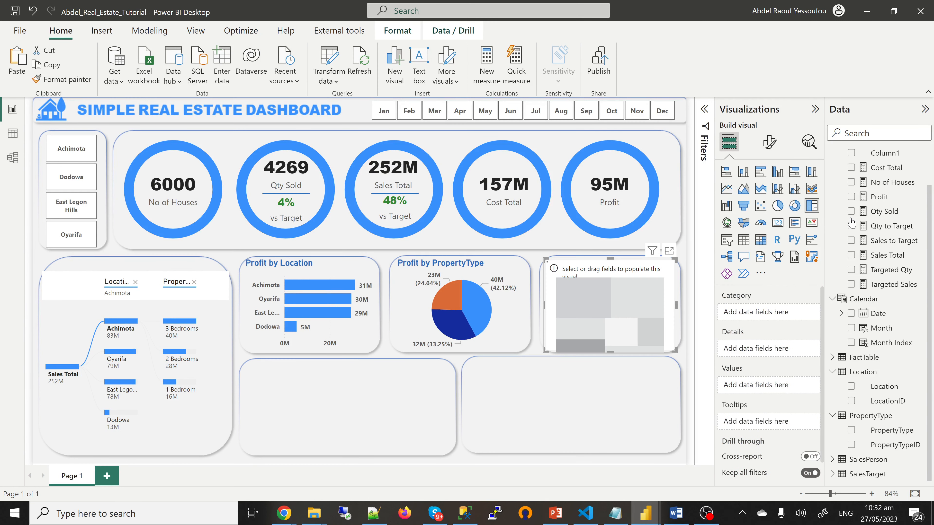
{"action": "left_click", "coordinate": [851, 255]}
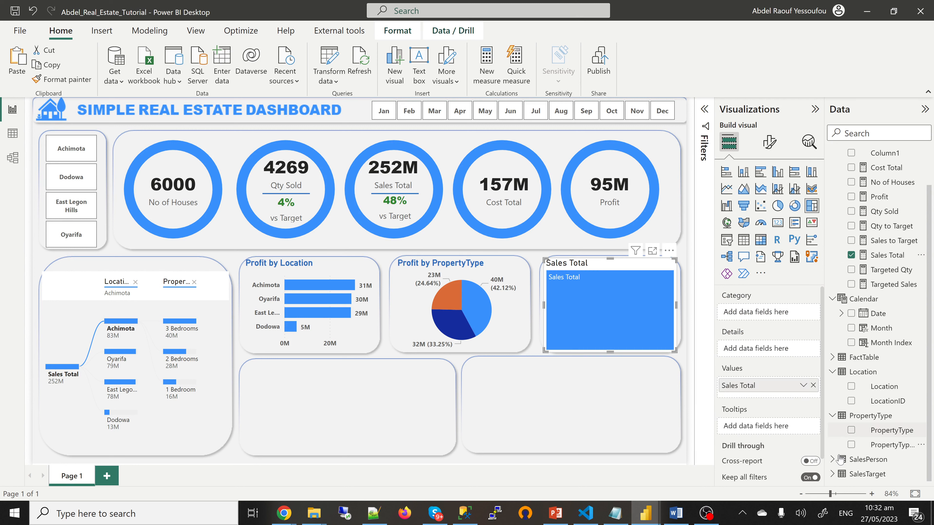
{"action": "left_click", "coordinate": [833, 460]}
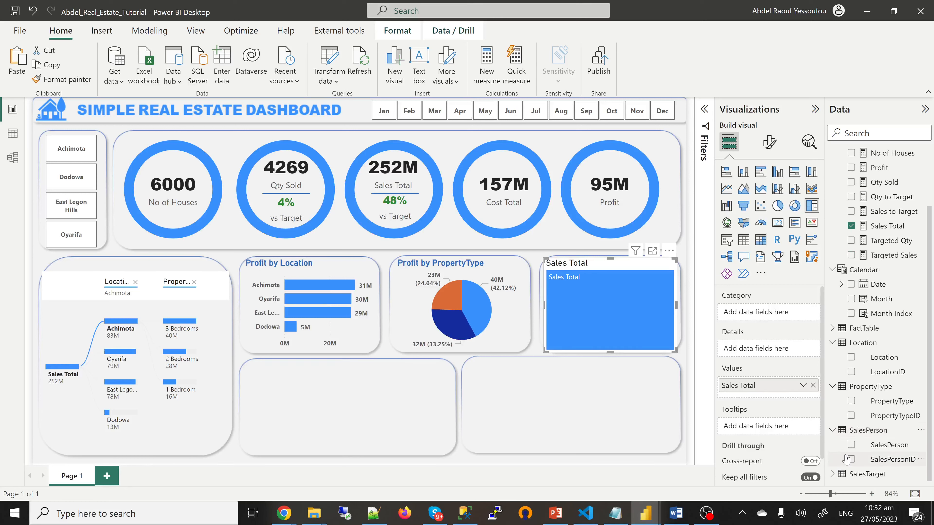
{"action": "left_click", "coordinate": [852, 446]}
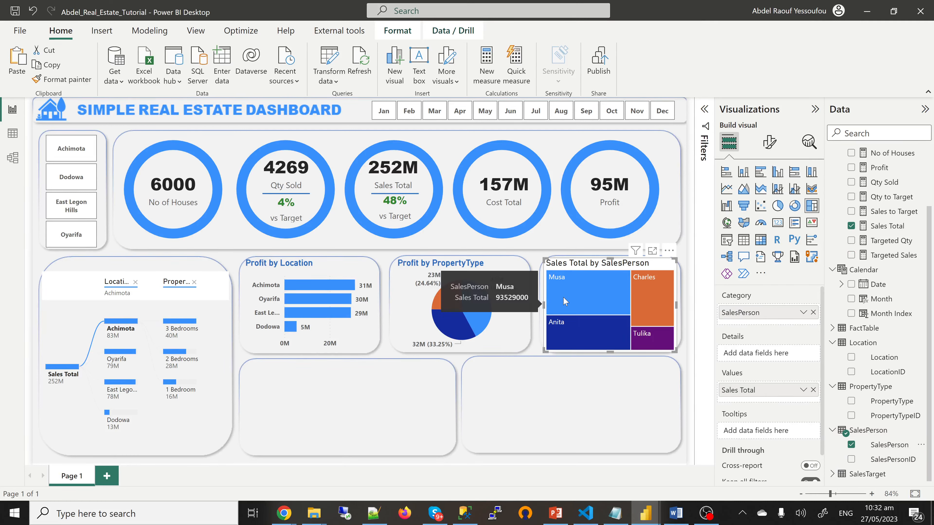
- Turn off the background of the Sales Total by SalesPerson treemap
{"action": "left_click", "coordinate": [771, 142]}
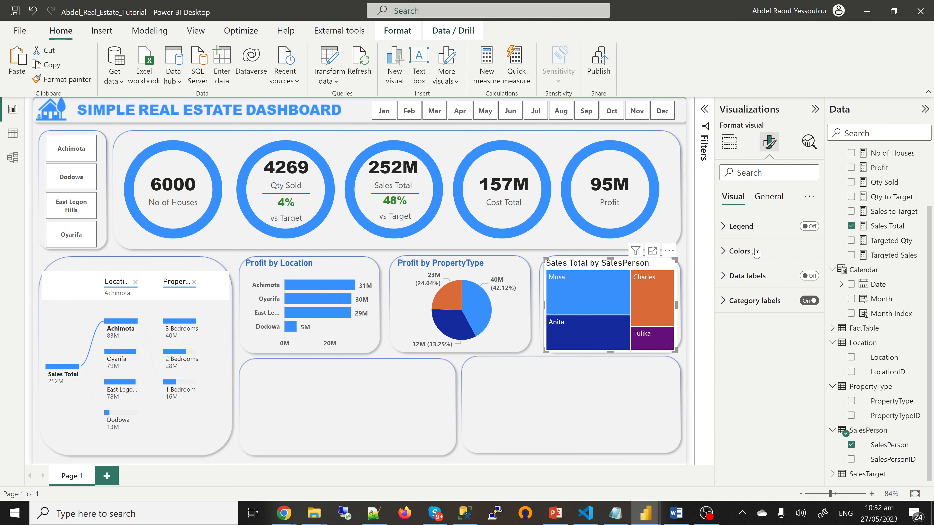
{"action": "left_click", "coordinate": [768, 197]}
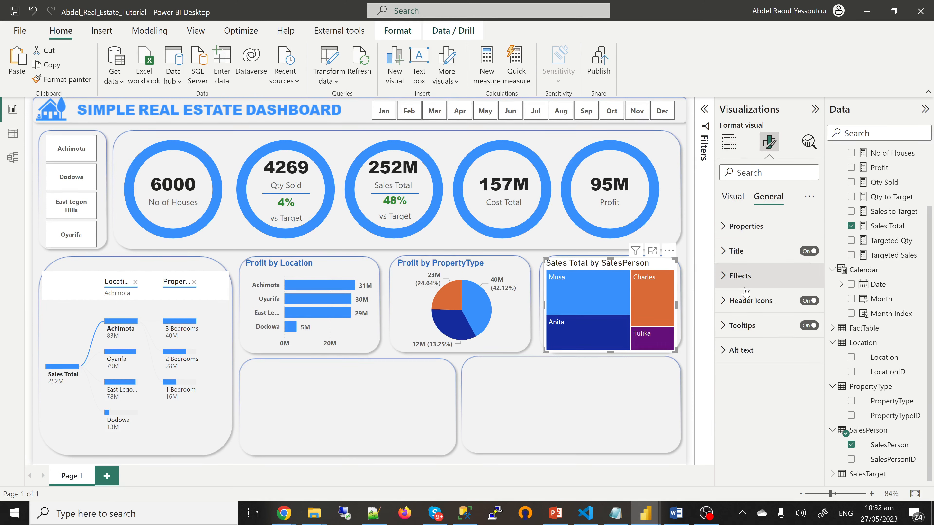
{"action": "left_click", "coordinate": [754, 283]}
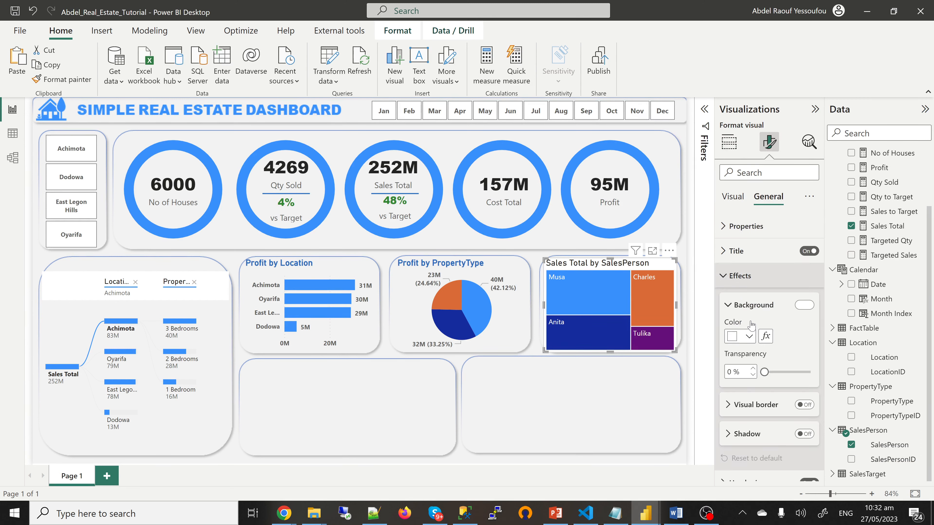
{"action": "left_click", "coordinate": [805, 305]}
{"action": "left_click", "coordinate": [734, 280]}
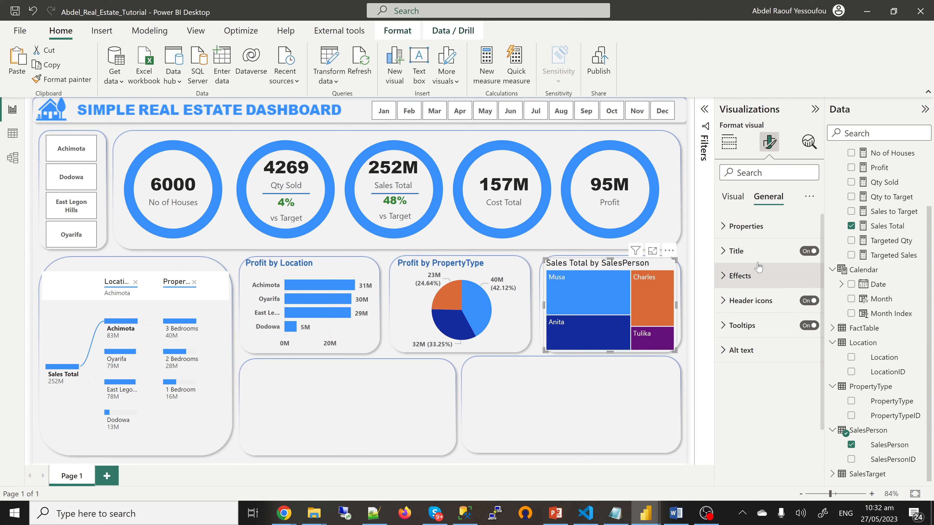
- Make the Sales Total by SalesPerson title bold and colour it the recently used darker blue
{"action": "left_click", "coordinate": [734, 254]}
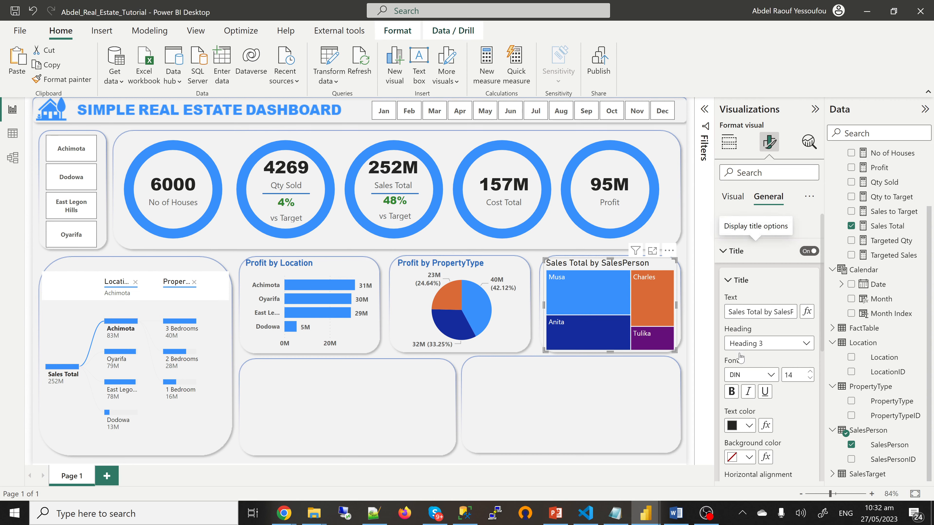
{"action": "left_click", "coordinate": [732, 391]}
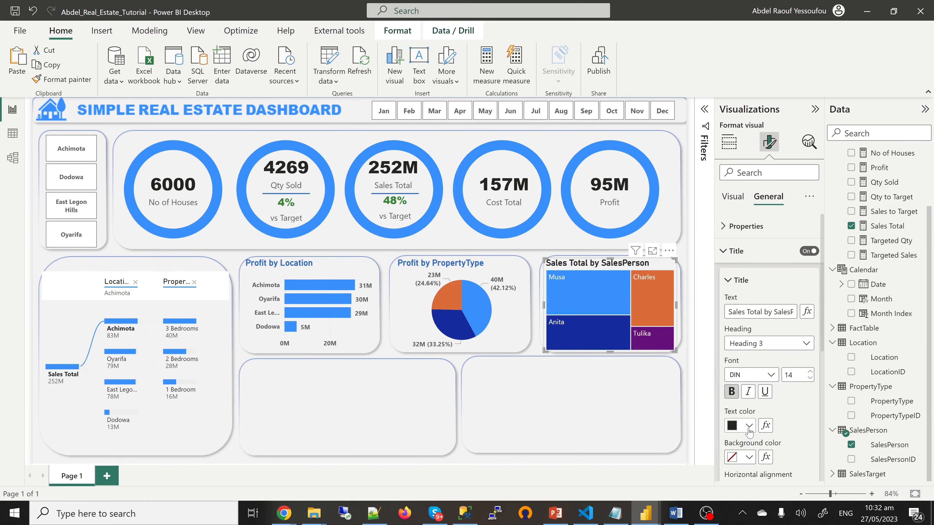
{"action": "left_click", "coordinate": [749, 426]}
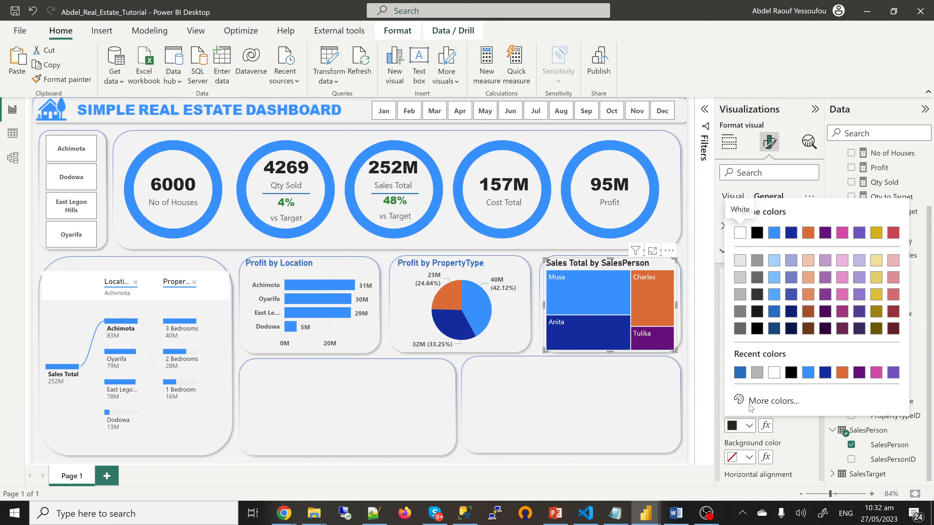
{"action": "left_click", "coordinate": [740, 375]}
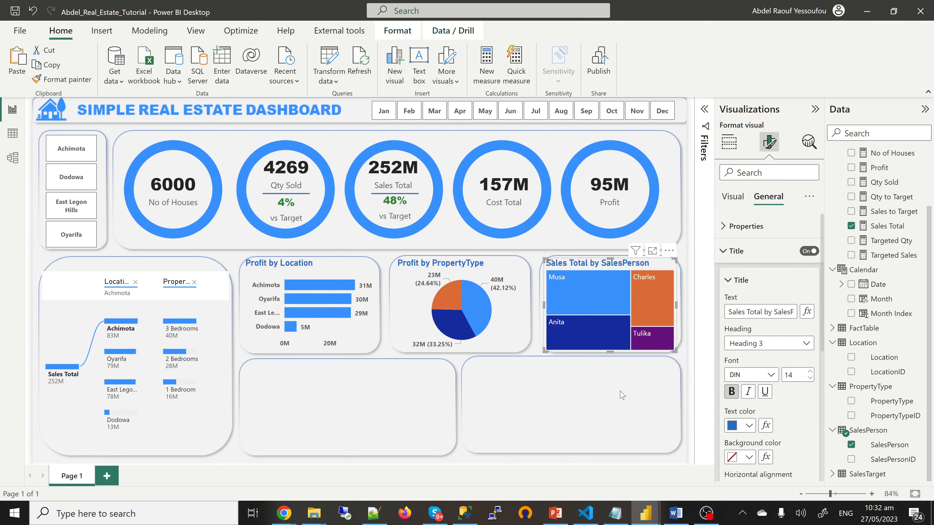
{"action": "left_click", "coordinate": [584, 395]}
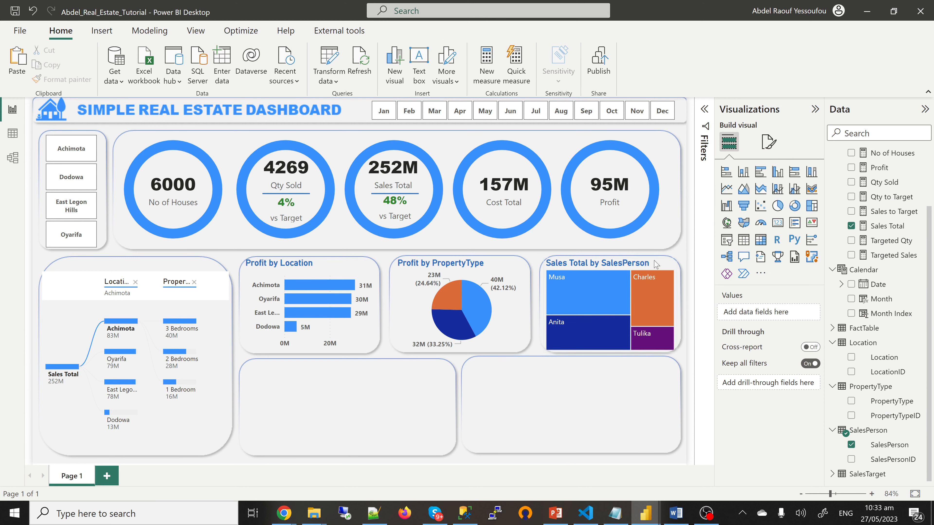
- Show data labels on the Sales Total by SalesPerson treemap
{"action": "left_click", "coordinate": [580, 289]}
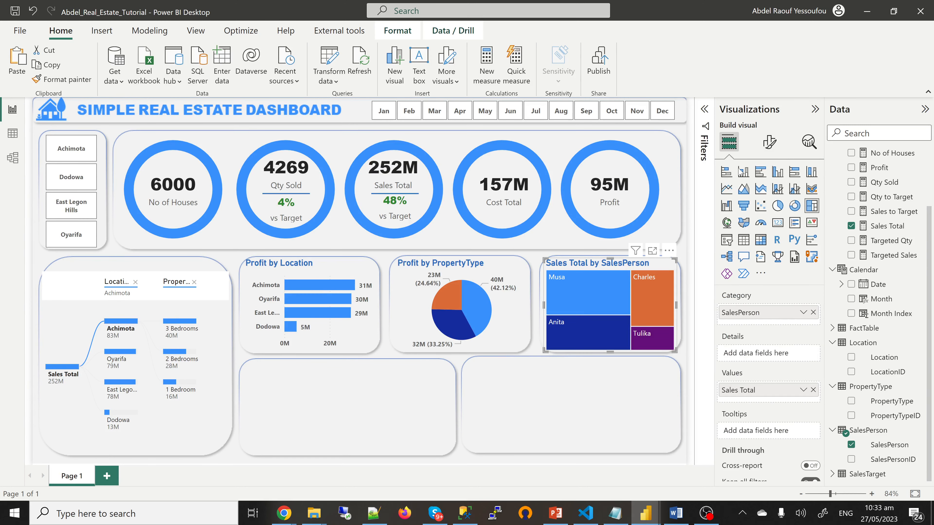
{"action": "left_click", "coordinate": [769, 143]}
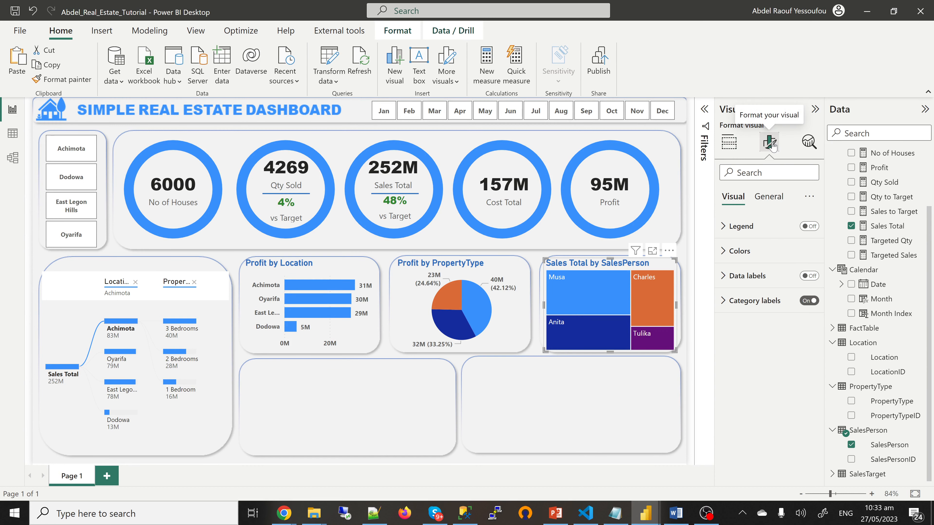
{"action": "left_click", "coordinate": [811, 277]}
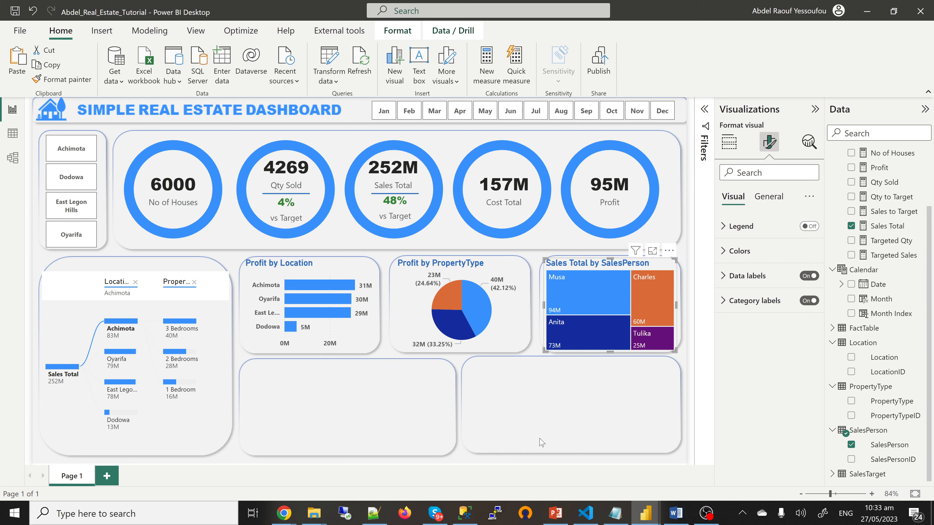
- Consult the finished reference report and add a line chart of Sales Total and Profit by Month to the working dashboard
{"action": "mouse_move", "coordinate": [648, 519]}
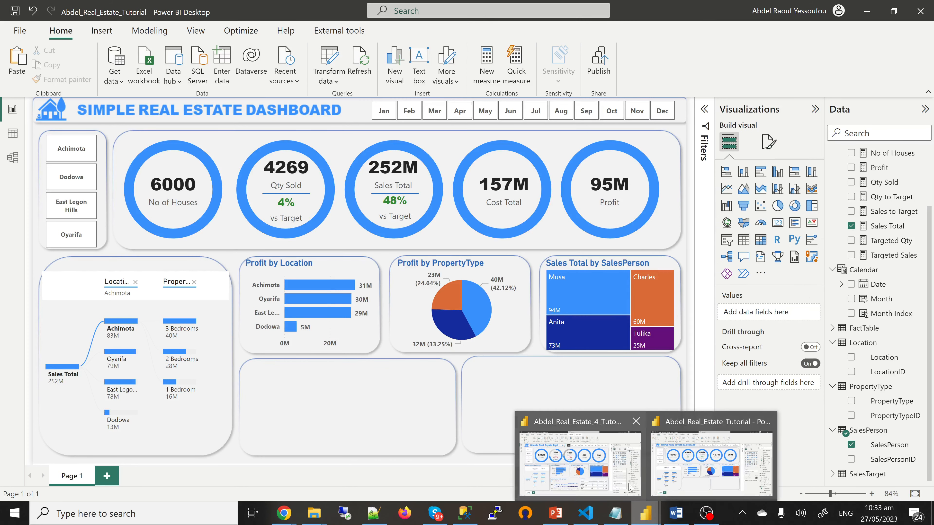
{"action": "left_click", "coordinate": [616, 477]}
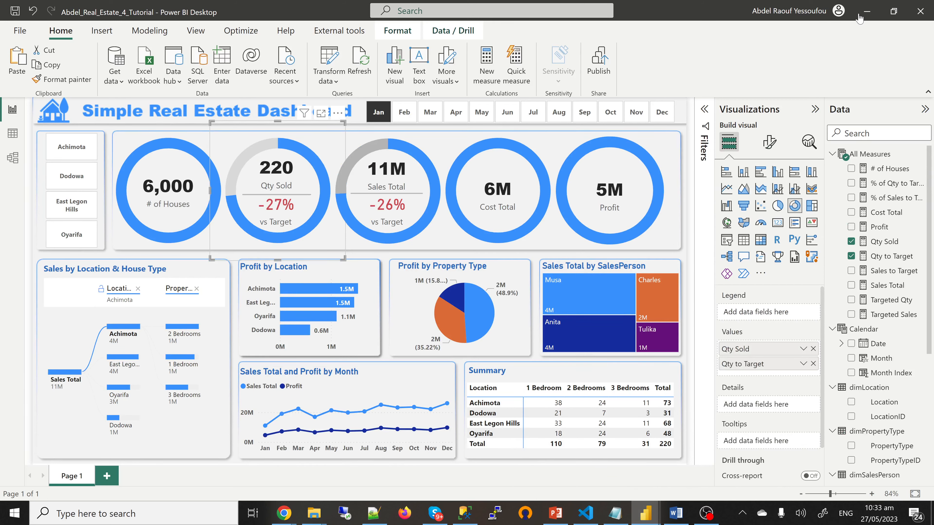
{"action": "left_click", "coordinate": [868, 13]}
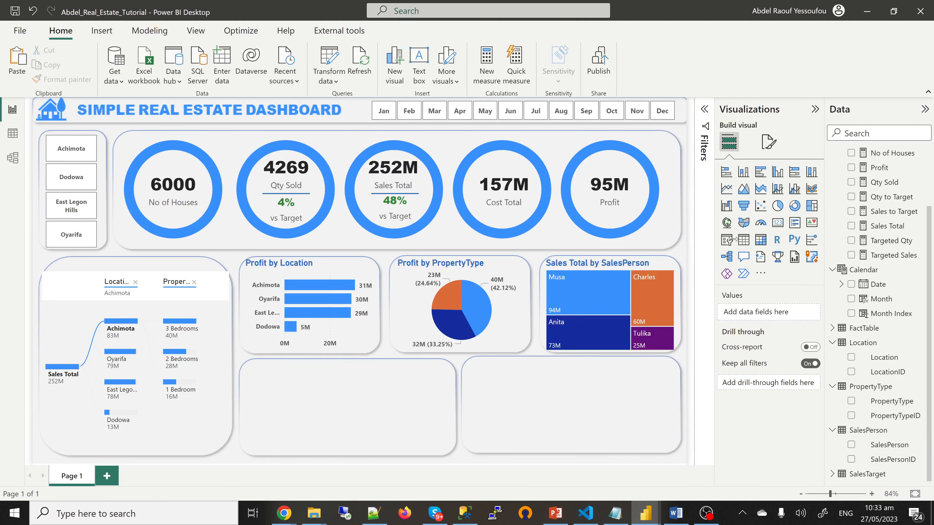
{"action": "left_click", "coordinate": [728, 190]}
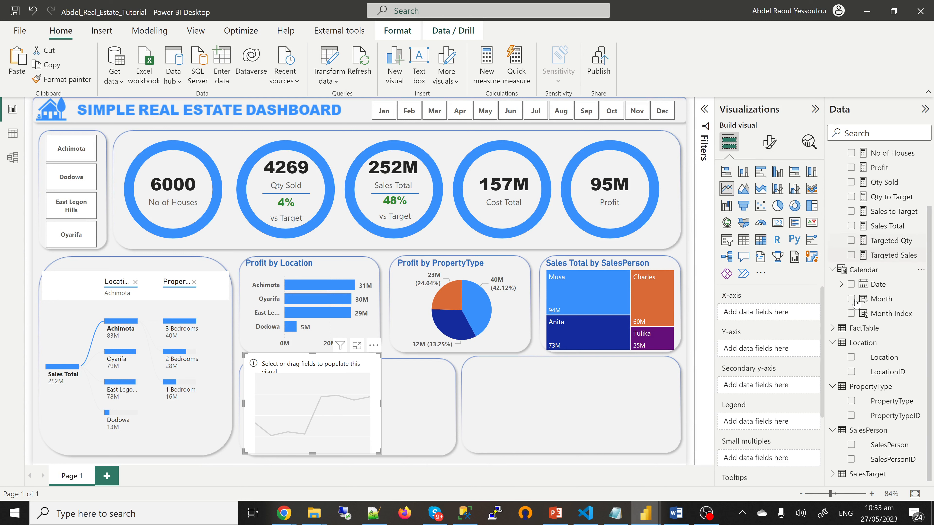
{"action": "left_click", "coordinate": [852, 226]}
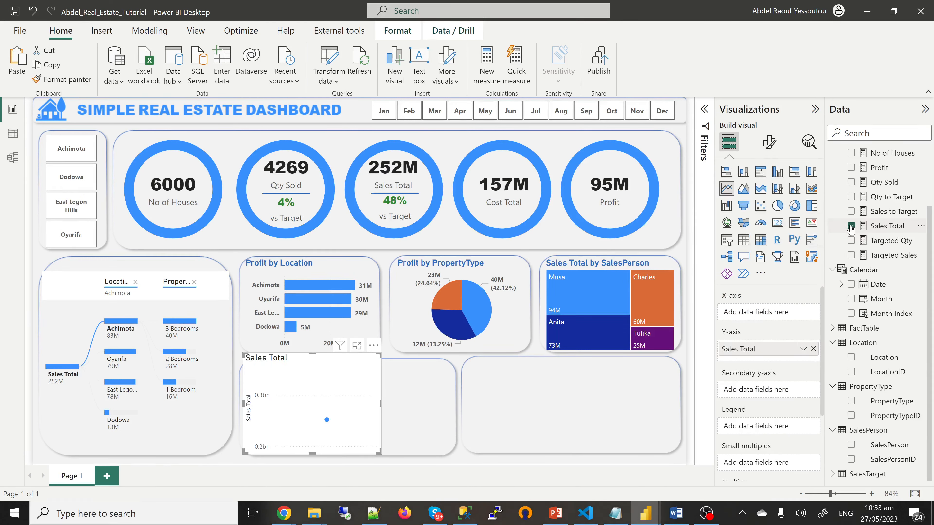
{"action": "left_click", "coordinate": [851, 168]}
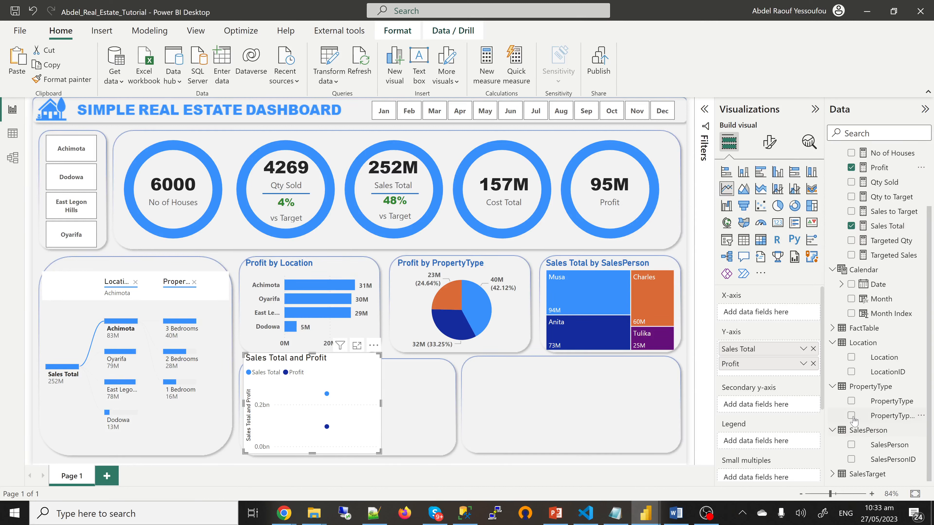
{"action": "left_click", "coordinate": [852, 299]}
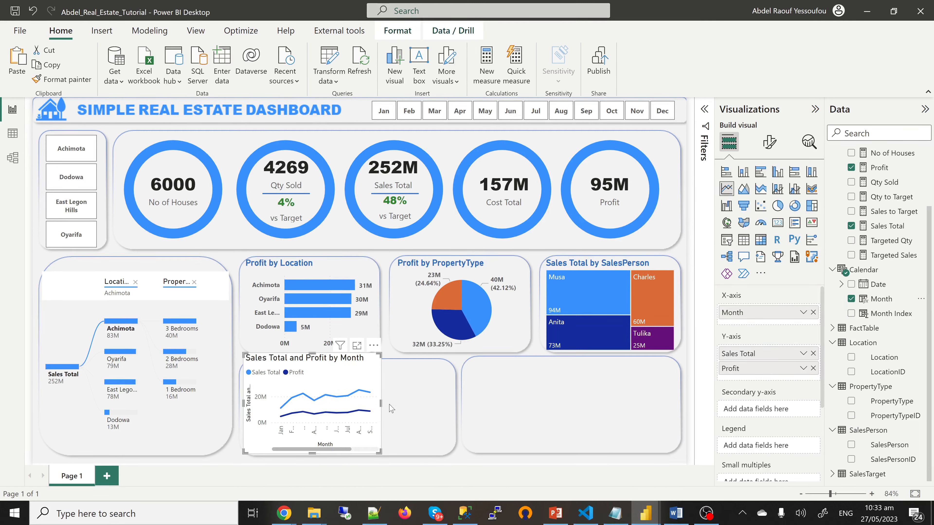
- Resize the Sales Total and Profit by Month line chart to fit the empty card below Profit by Location
{"action": "left_click_drag", "start_coordinate": [380, 403], "coordinate": [451, 420]}
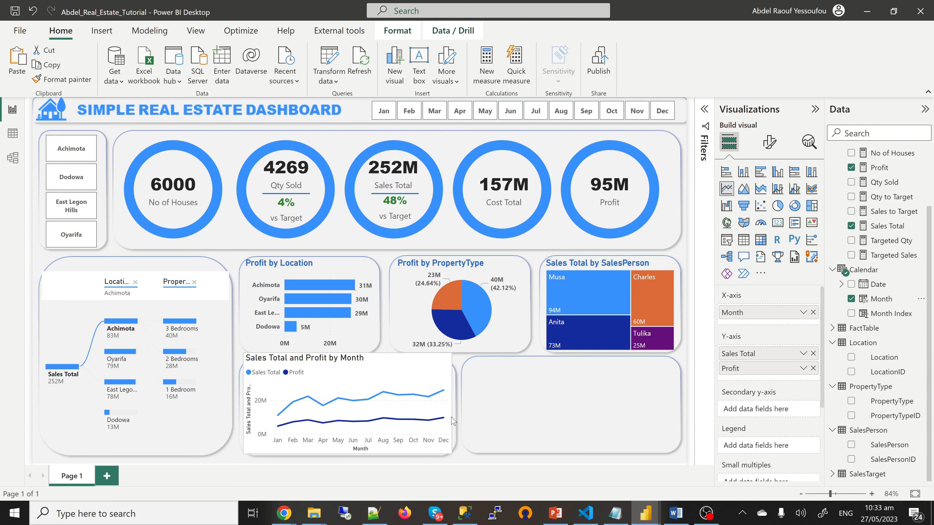
{"action": "left_click_drag", "start_coordinate": [349, 354], "coordinate": [354, 367]}
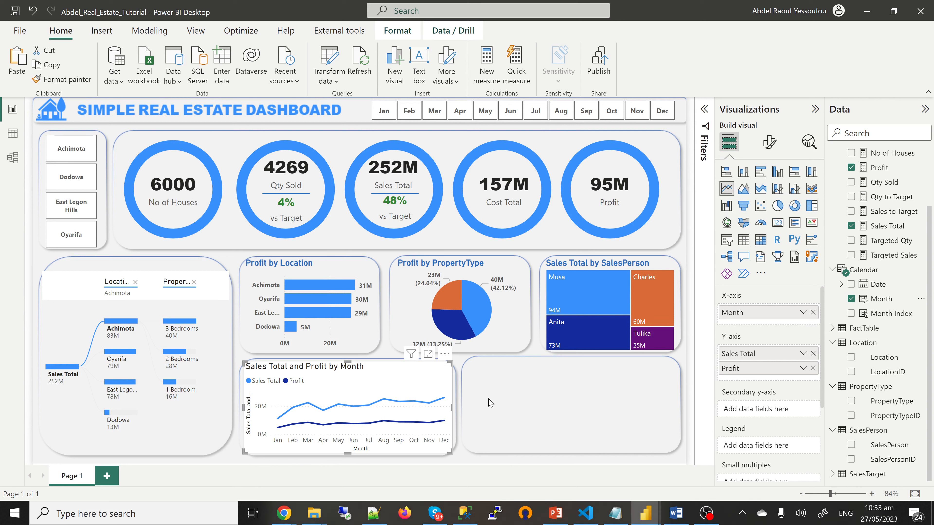
{"action": "left_click", "coordinate": [474, 378]}
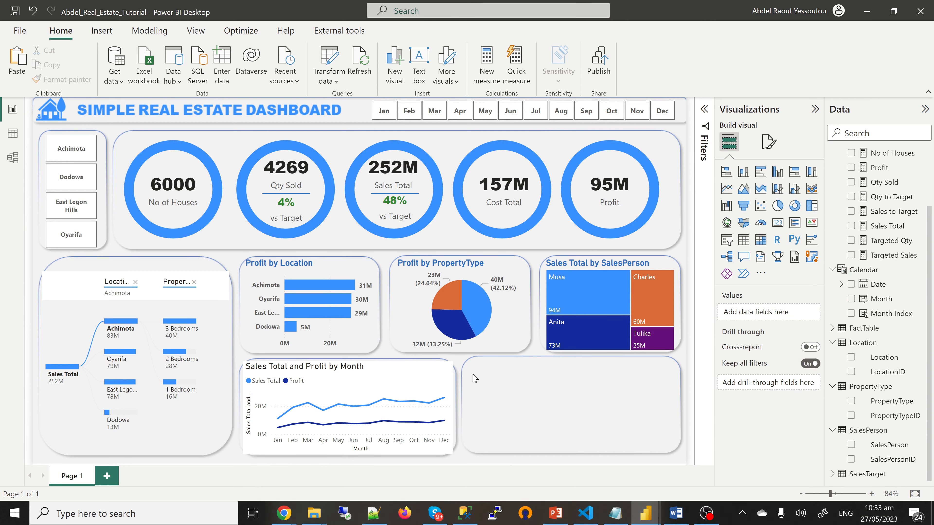
- Turn off the X-axis and Y-axis titles of the Sales Total and Profit by Month line chart
{"action": "left_click", "coordinate": [452, 371]}
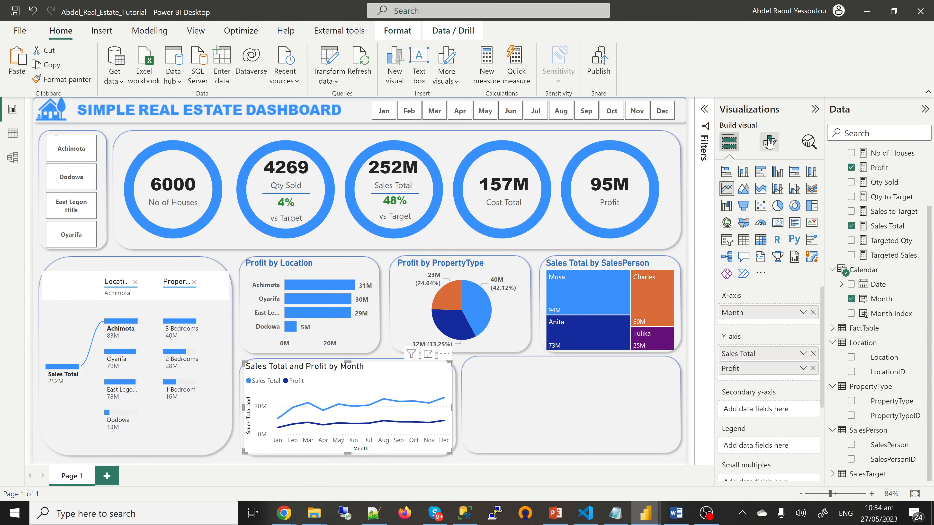
{"action": "left_click", "coordinate": [769, 143]}
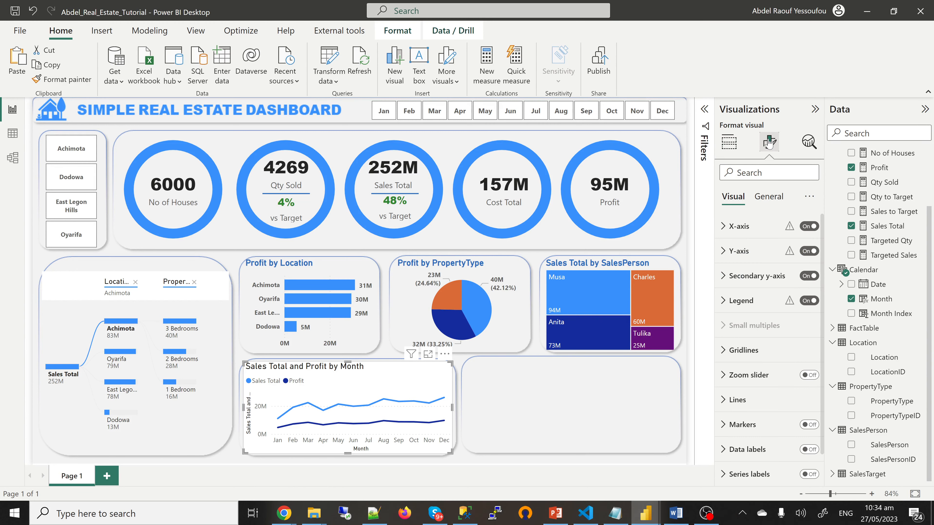
{"action": "left_click", "coordinate": [725, 227]}
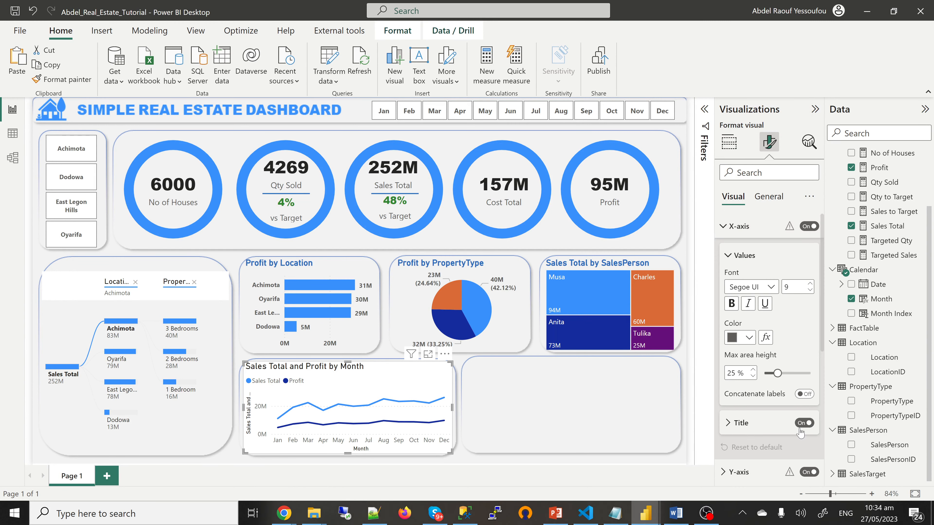
{"action": "left_click", "coordinate": [728, 226]}
{"action": "left_click", "coordinate": [727, 254]}
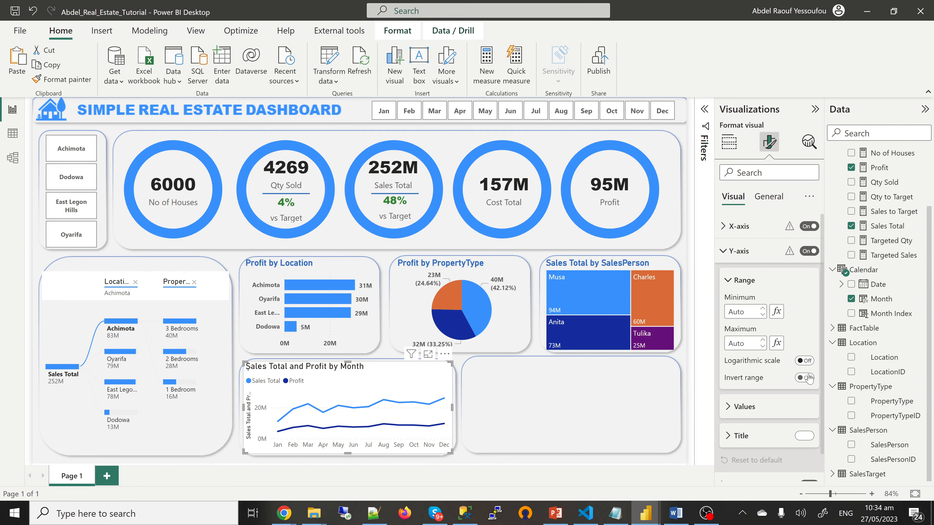
{"action": "left_click", "coordinate": [801, 439]}
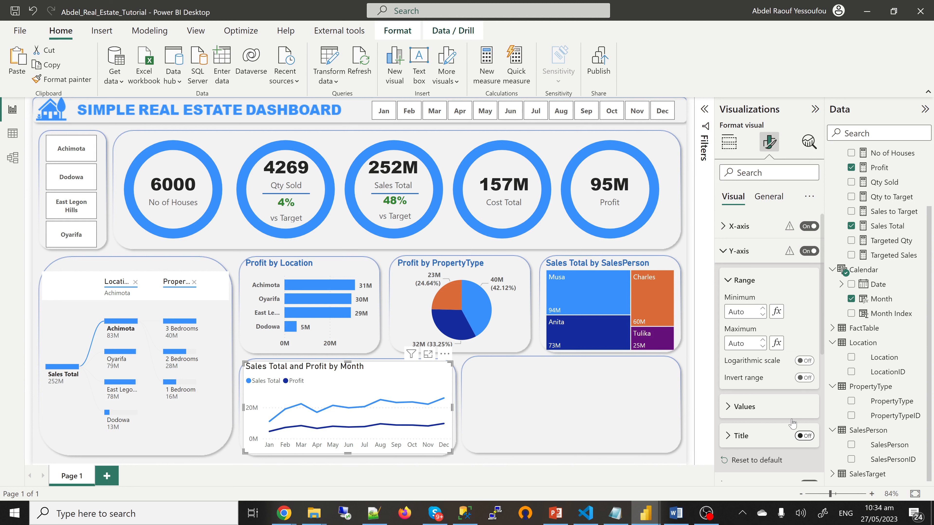
- Make the Y-axis and X-axis values of the Sales Total and Profit by Month line chart bold
{"action": "left_click", "coordinate": [743, 407]}
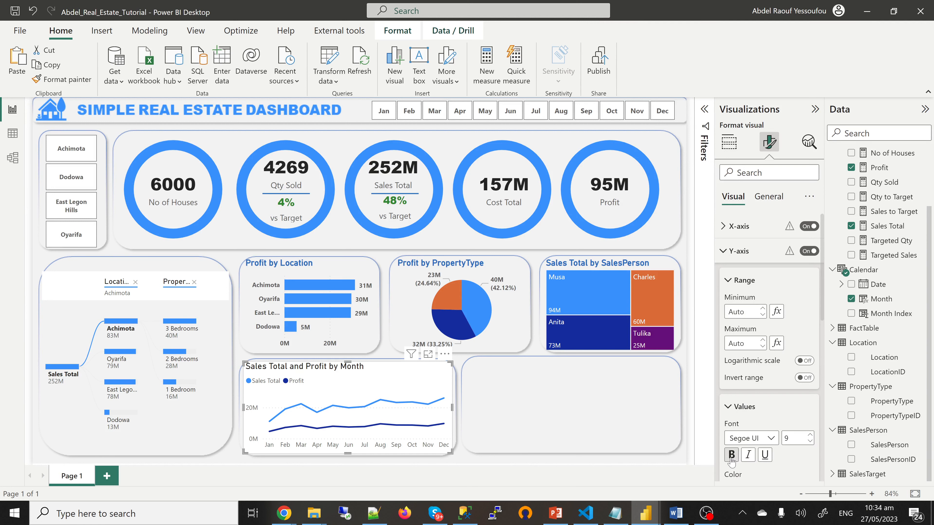
{"action": "left_click", "coordinate": [723, 254]}
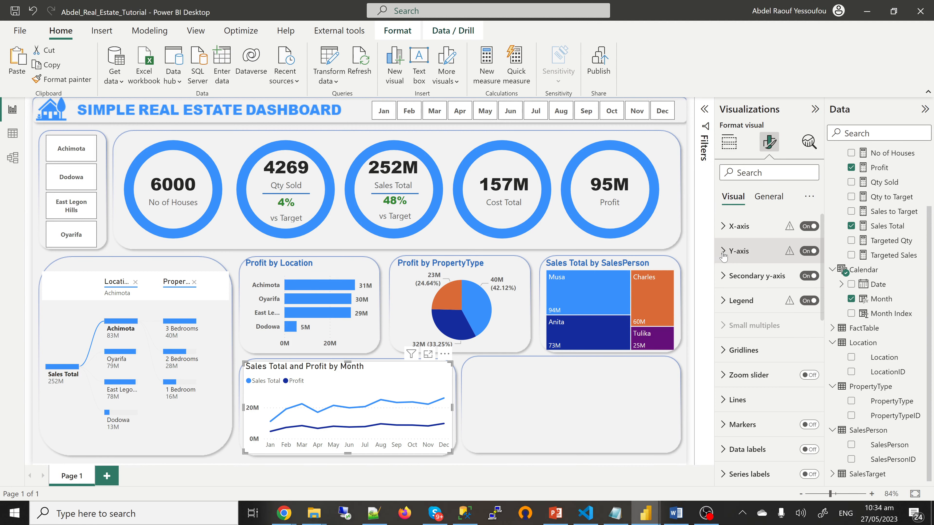
{"action": "left_click", "coordinate": [724, 226]}
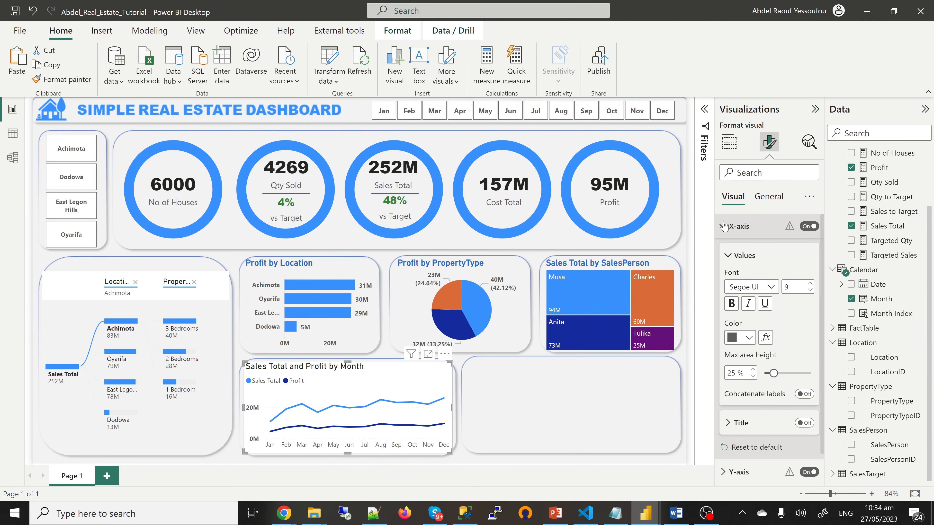
{"action": "left_click", "coordinate": [731, 305]}
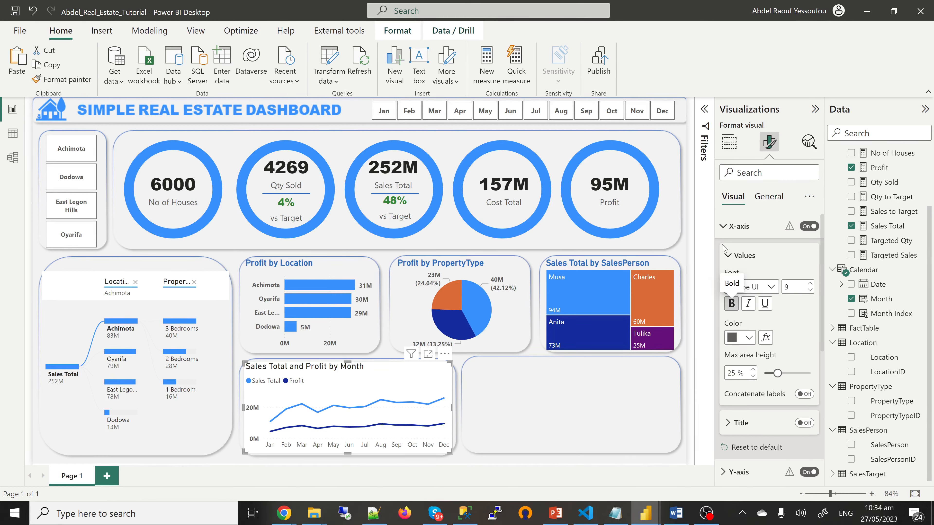
{"action": "left_click", "coordinate": [722, 227]}
- Turn off the background of the Sales Total and Profit by Month line chart
{"action": "left_click", "coordinate": [769, 197]}
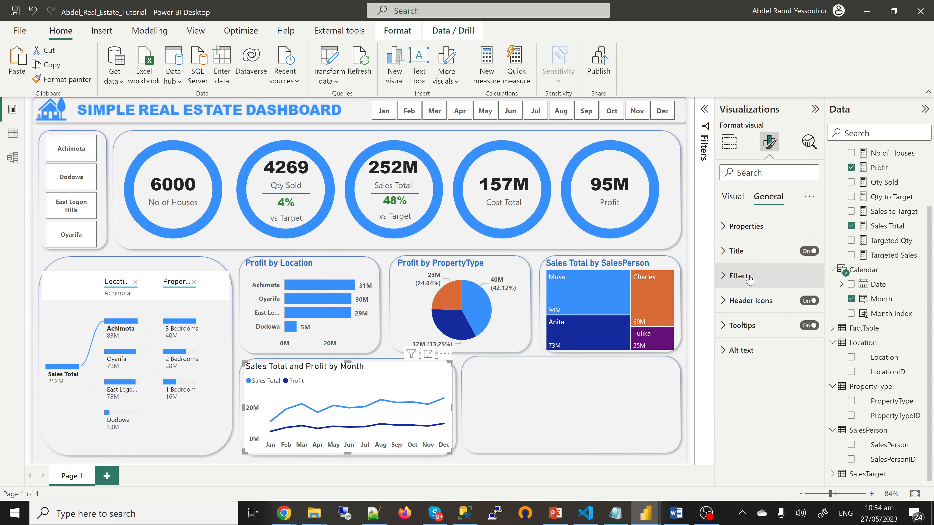
{"action": "left_click", "coordinate": [786, 286]}
{"action": "left_click", "coordinate": [803, 305]}
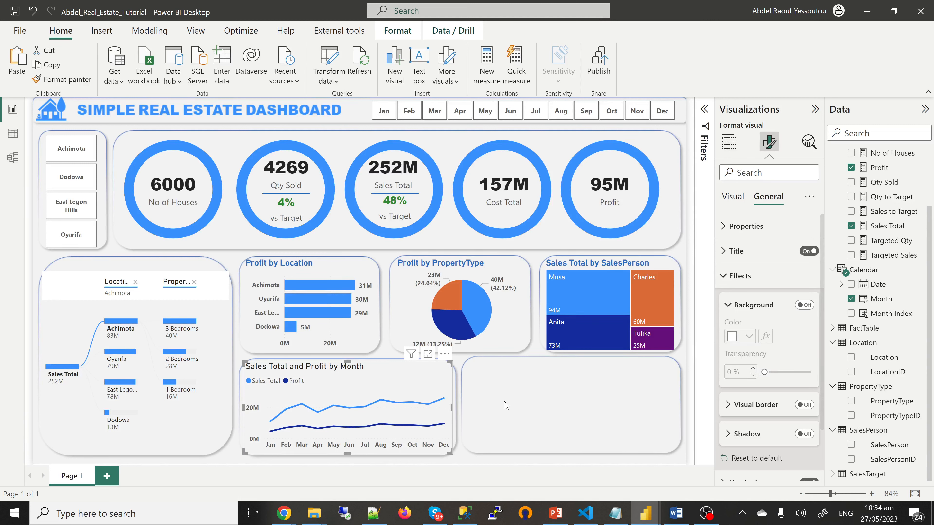
{"action": "left_click", "coordinate": [423, 416]}
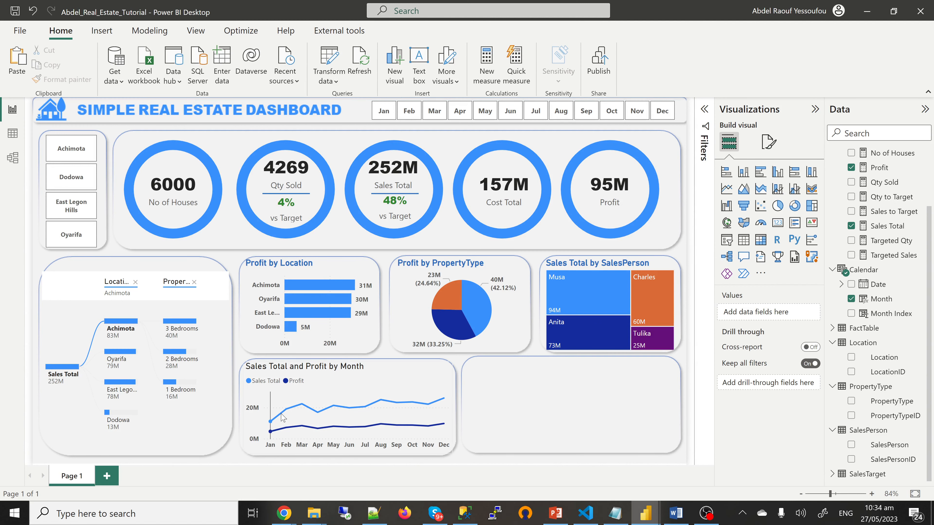
- Show markers on the Sales Total and Profit by Month lines, trying out data labels but leaving them off
{"action": "mouse_move", "coordinate": [306, 412]}
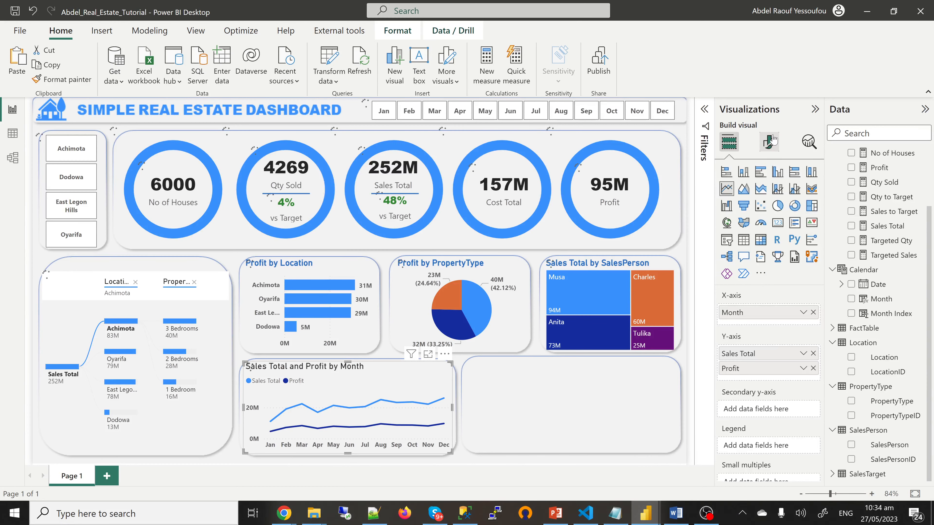
{"action": "left_click", "coordinate": [770, 142]}
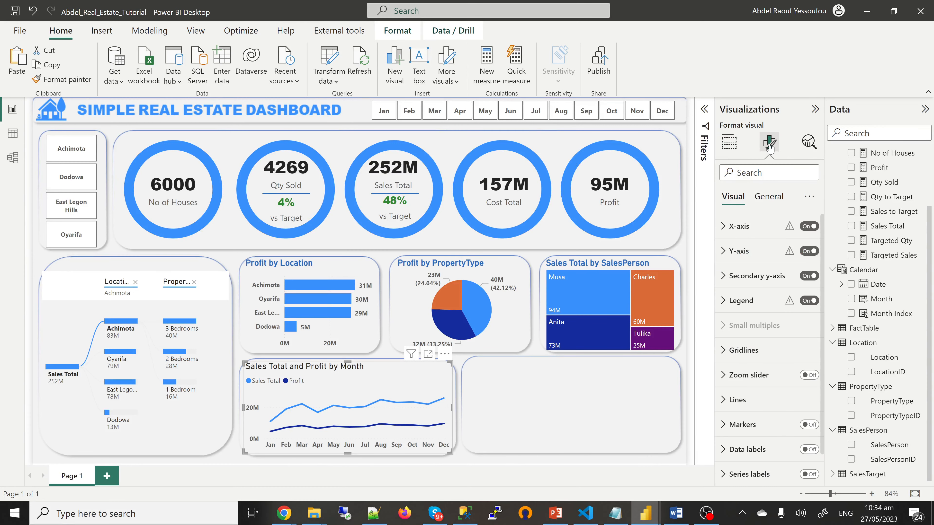
{"action": "left_click", "coordinate": [811, 424]}
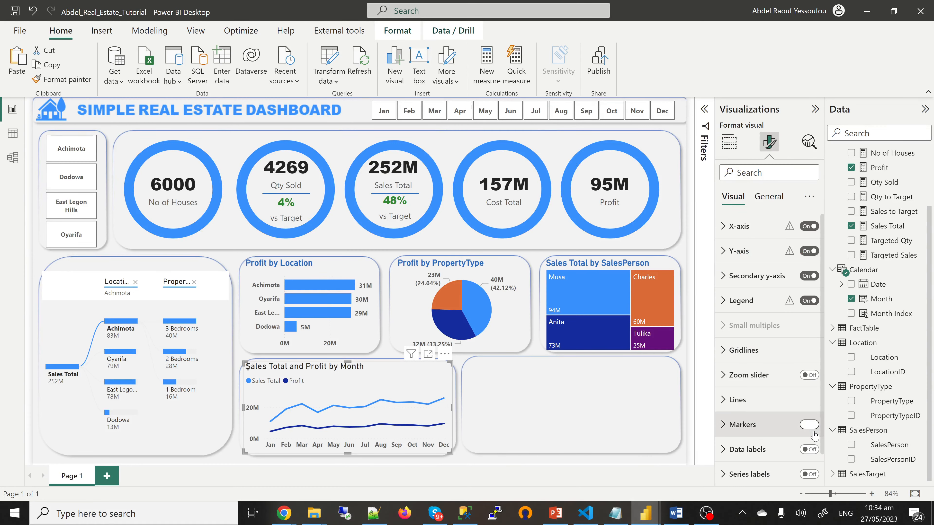
{"action": "left_click", "coordinate": [811, 450]}
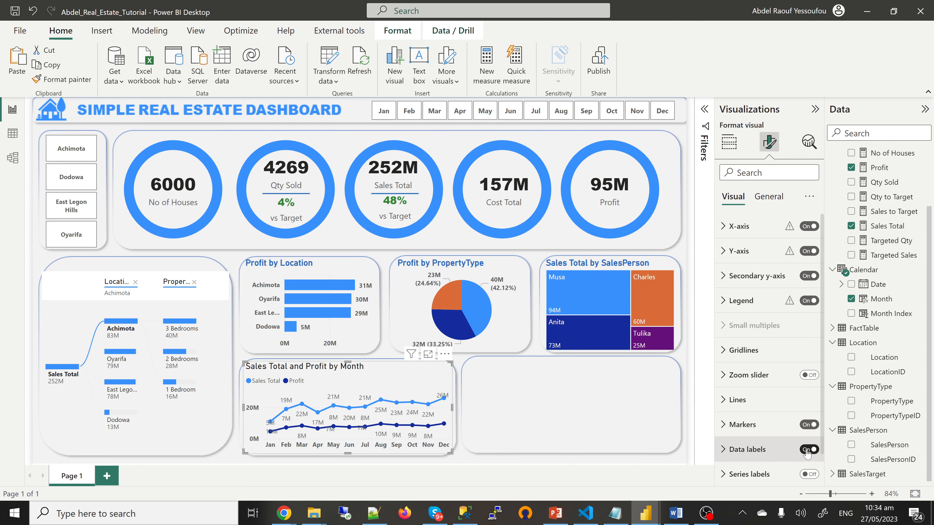
{"action": "left_click", "coordinate": [808, 451]}
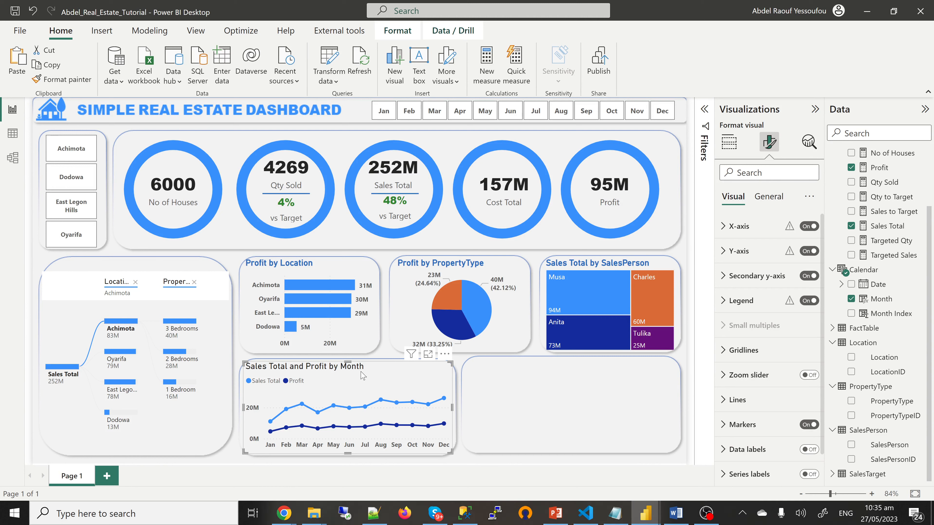
{"action": "left_click", "coordinate": [472, 386]}
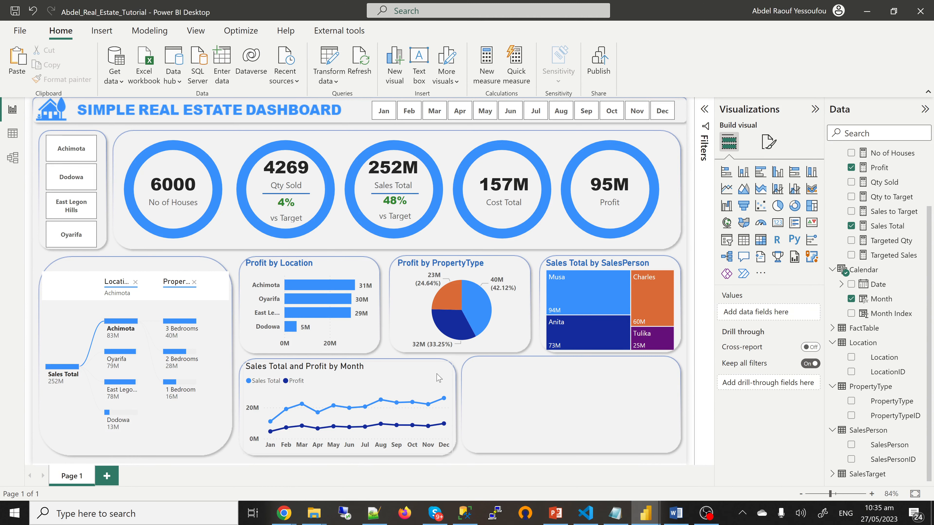
- Make the Sales Total and Profit by Month title bold and colour it the same darker blue as the other chart titles
{"action": "left_click", "coordinate": [441, 375]}
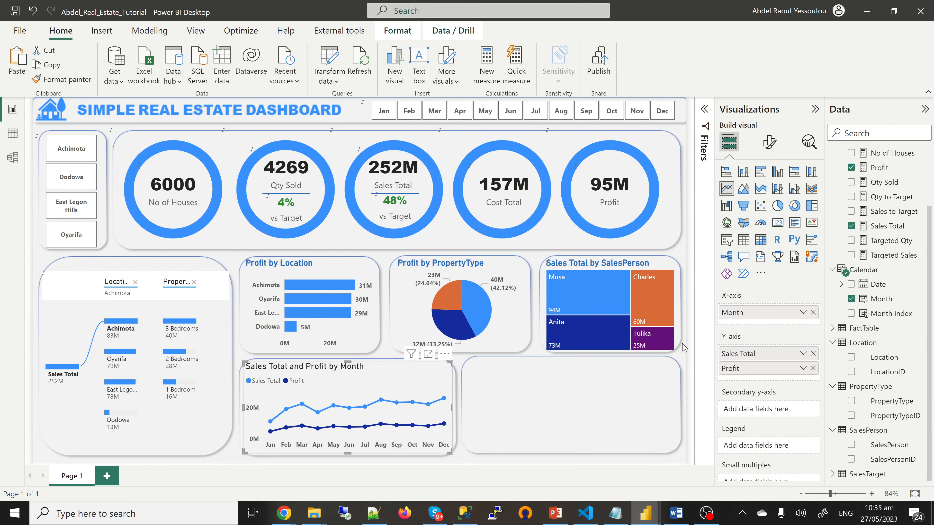
{"action": "left_click", "coordinate": [773, 146]}
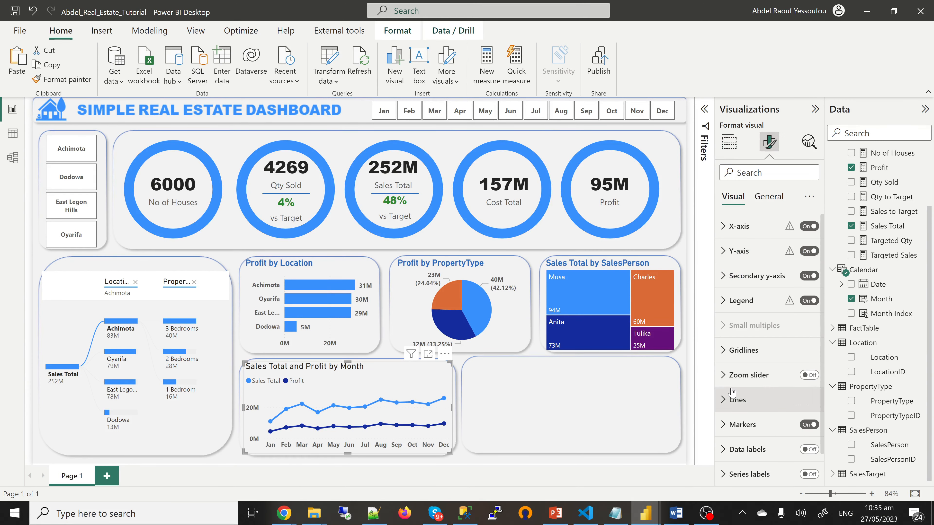
{"action": "left_click", "coordinate": [769, 196]}
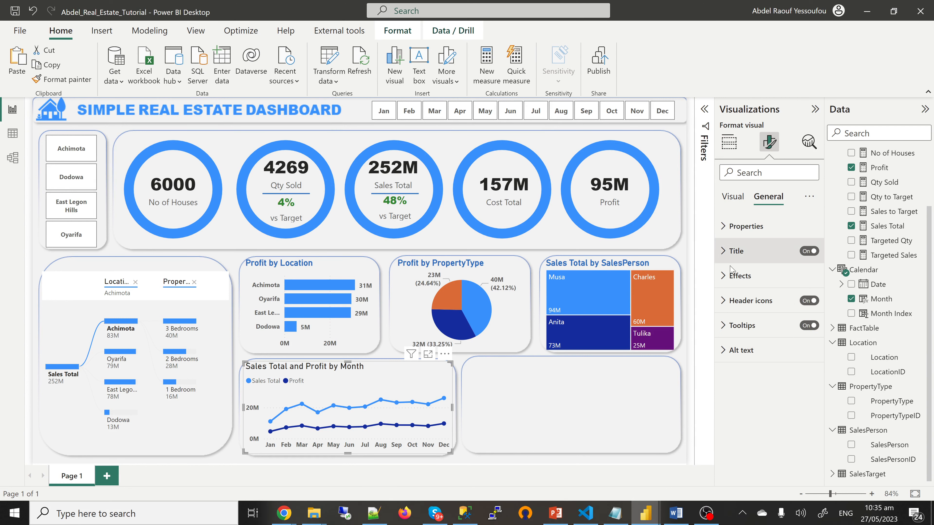
{"action": "left_click", "coordinate": [724, 251]}
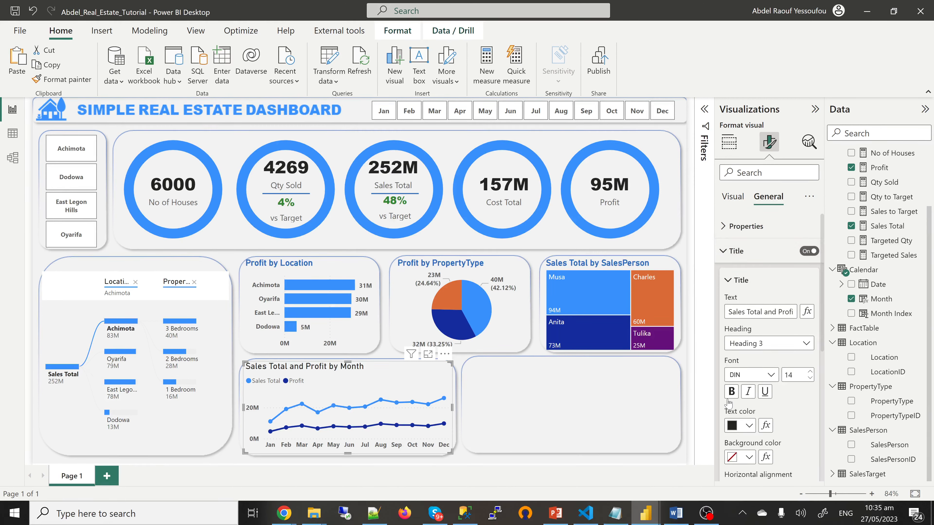
{"action": "left_click", "coordinate": [750, 427]}
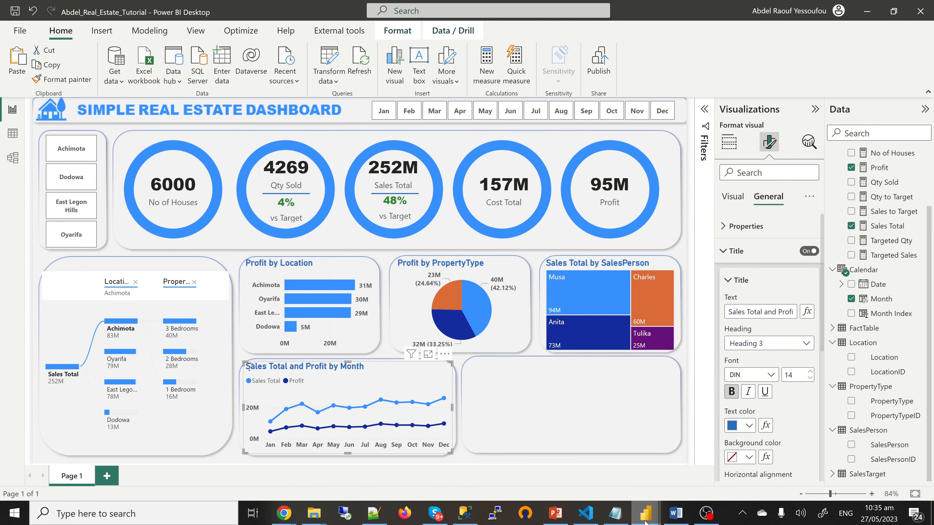
- Check the Summary table in the finished reference report, and return to the working dashboard
{"action": "mouse_move", "coordinate": [646, 515]}
{"action": "left_click", "coordinate": [582, 487]}
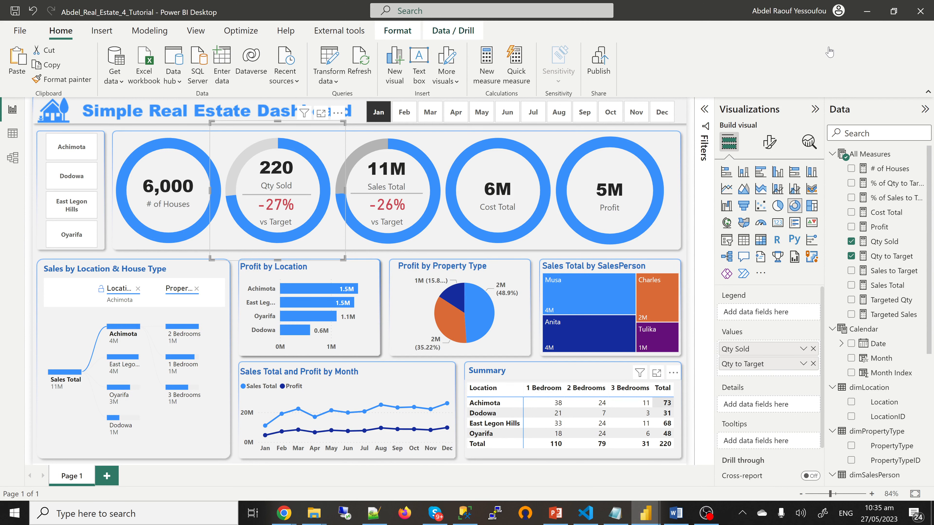
{"action": "left_click", "coordinate": [866, 15]}
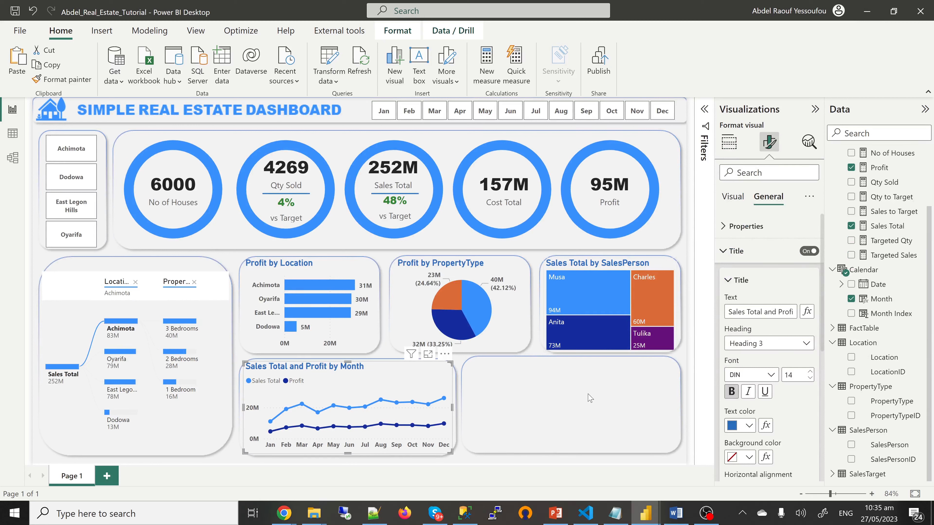
- Insert a widened matrix with Location as rows, PropertyType as columns and Qty Sold as values
{"action": "left_click", "coordinate": [586, 420]}
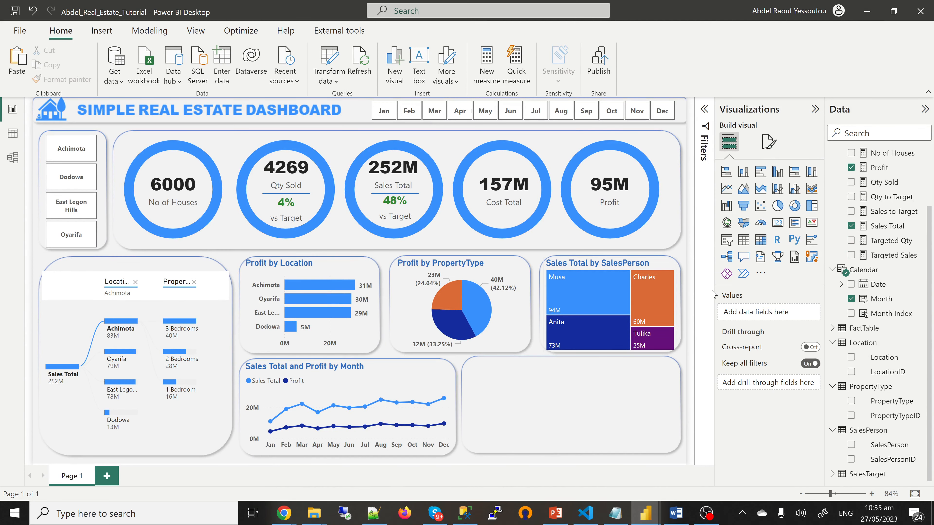
{"action": "left_click", "coordinate": [761, 240]}
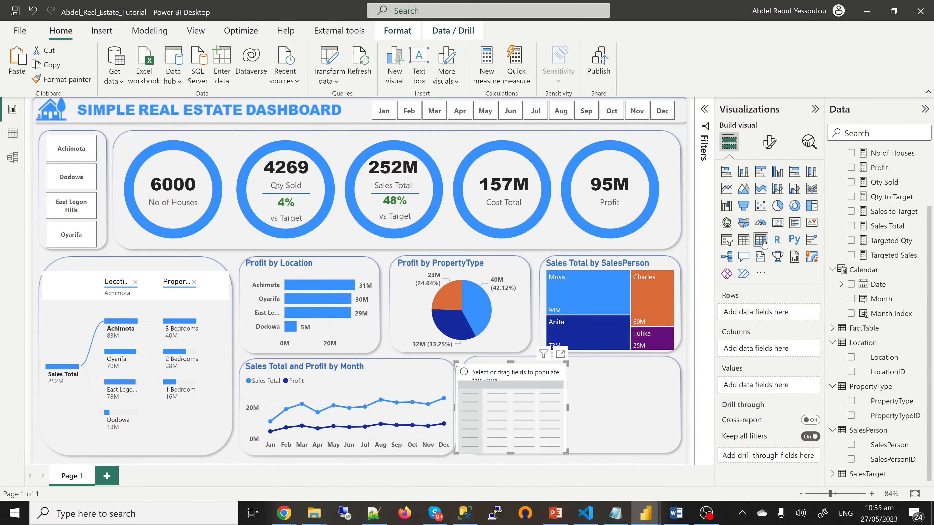
{"action": "left_click", "coordinate": [852, 358]}
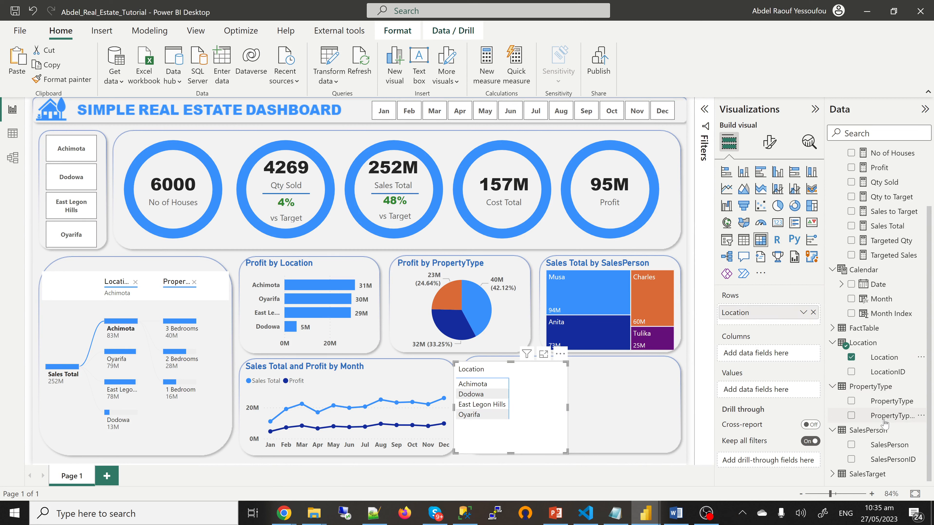
{"action": "left_click_drag", "start_coordinate": [881, 407], "coordinate": [765, 359]}
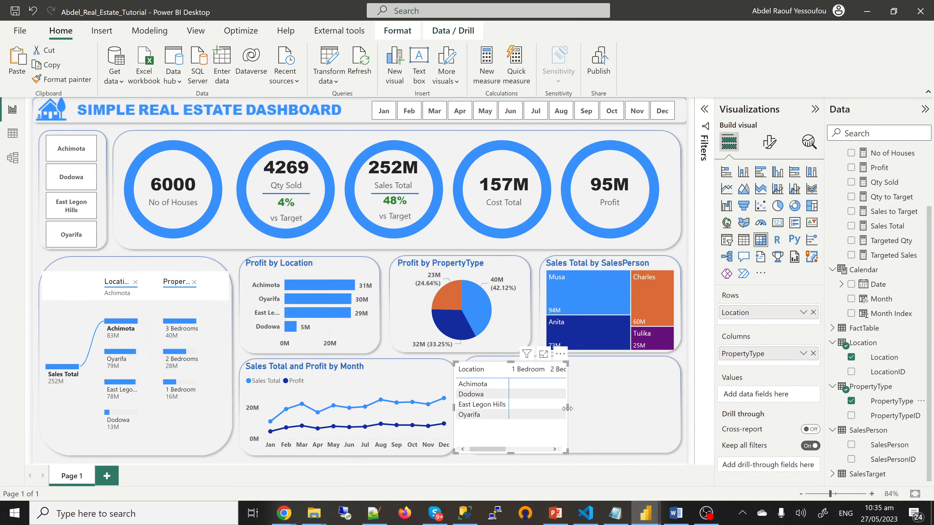
{"action": "left_click_drag", "start_coordinate": [572, 408], "coordinate": [668, 407]}
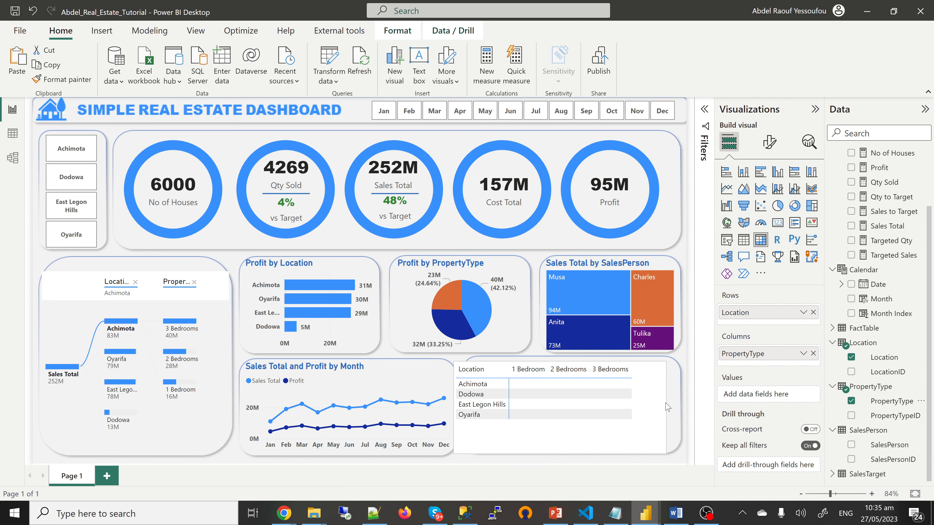
{"action": "left_click", "coordinate": [852, 183]}
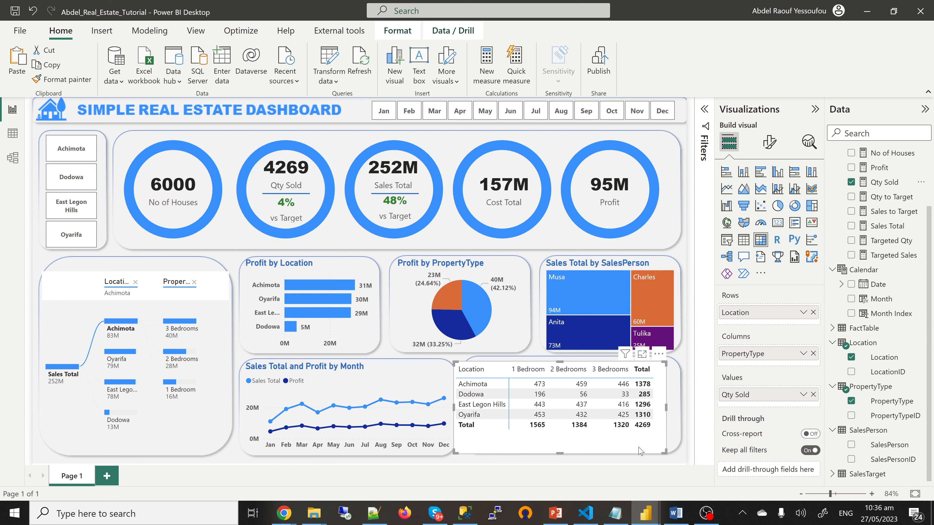
- Fit the matrix inside the empty card beside the monthly line chart and turn off its background
{"action": "left_click_drag", "start_coordinate": [637, 450], "coordinate": [653, 458]}
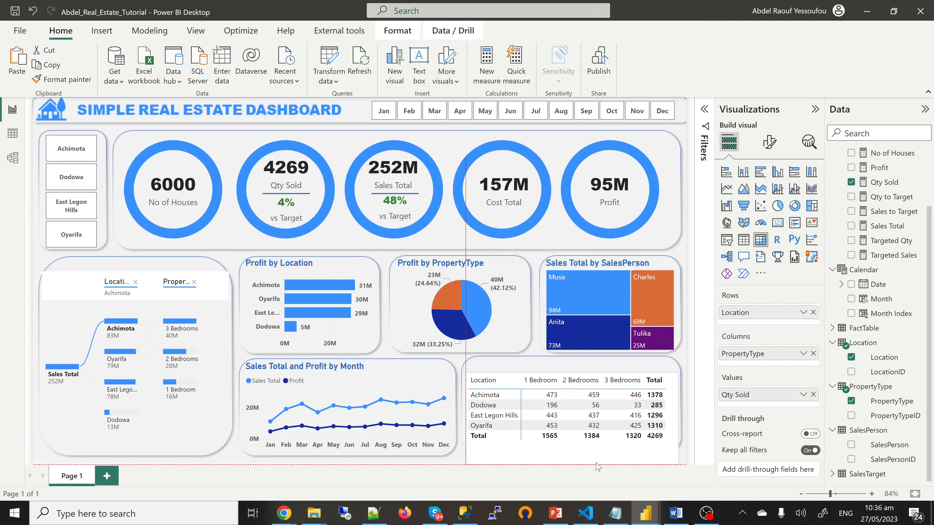
{"action": "left_click_drag", "start_coordinate": [599, 467], "coordinate": [574, 448]}
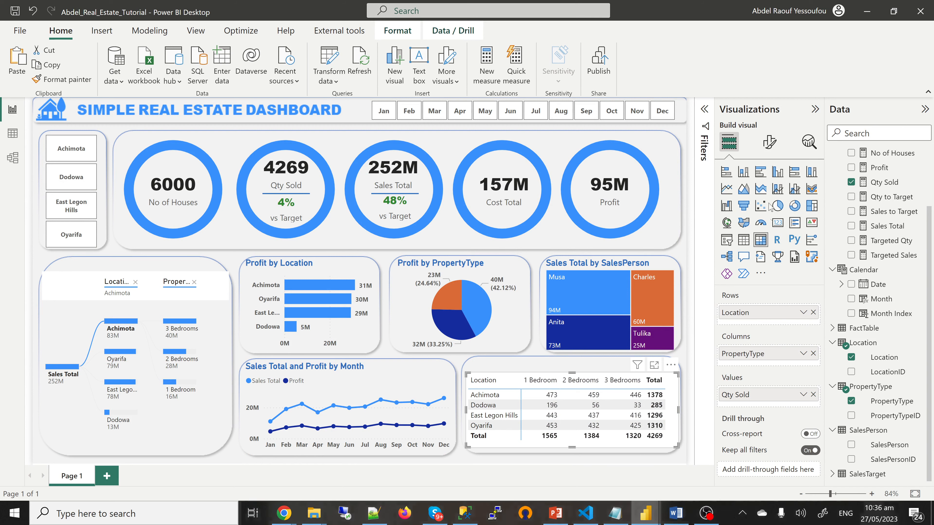
{"action": "left_click", "coordinate": [771, 142]}
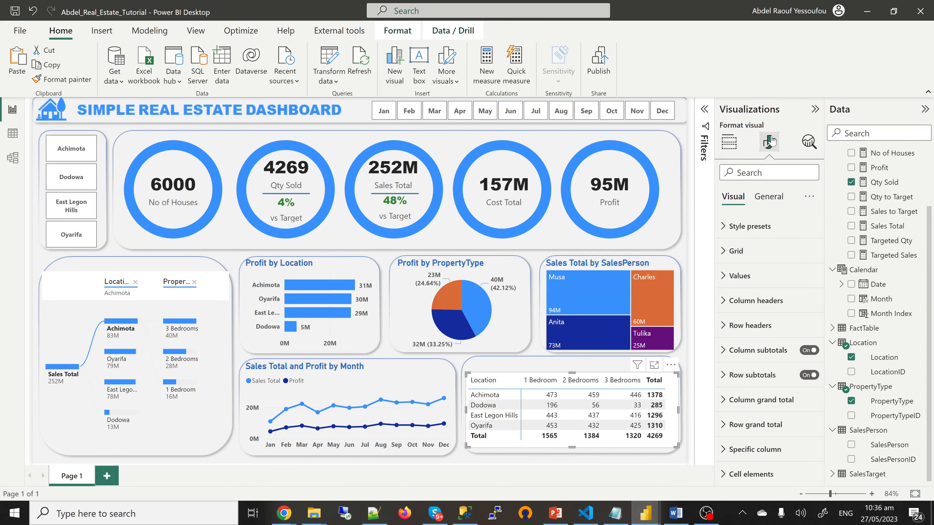
{"action": "left_click", "coordinate": [771, 200]}
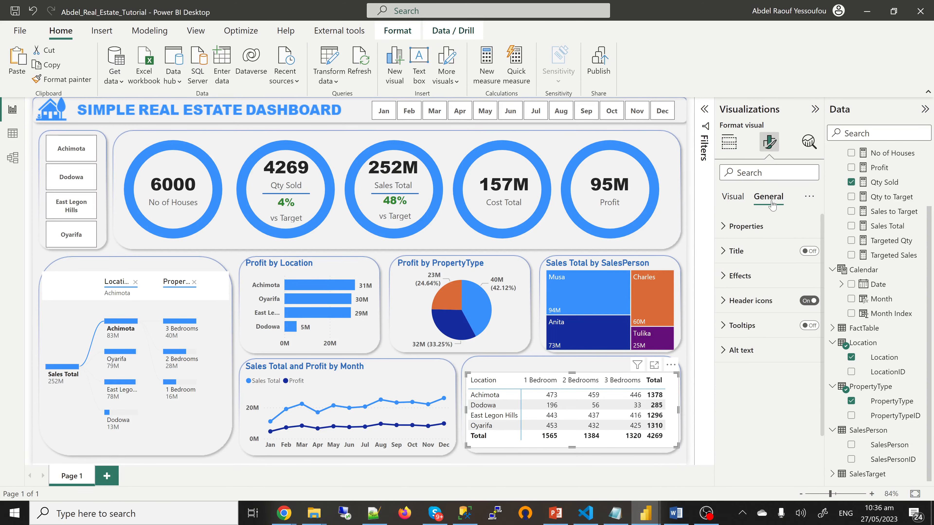
{"action": "left_click", "coordinate": [737, 276]}
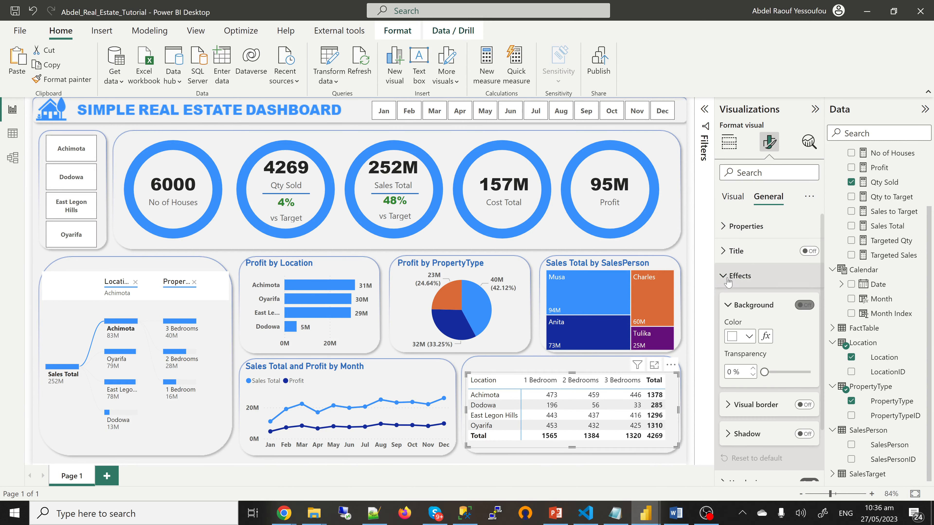
{"action": "left_click", "coordinate": [739, 276]}
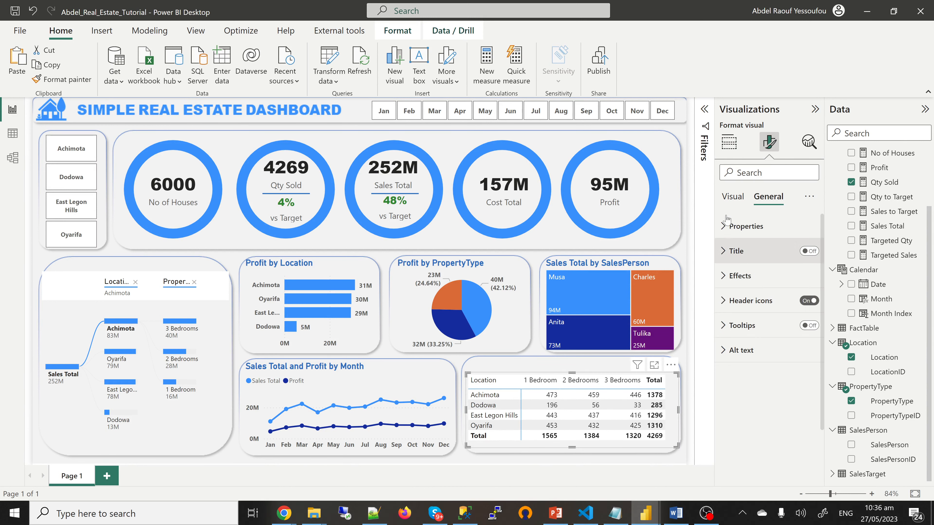
- Make the matrix's column headers bold
{"action": "left_click", "coordinate": [735, 196]}
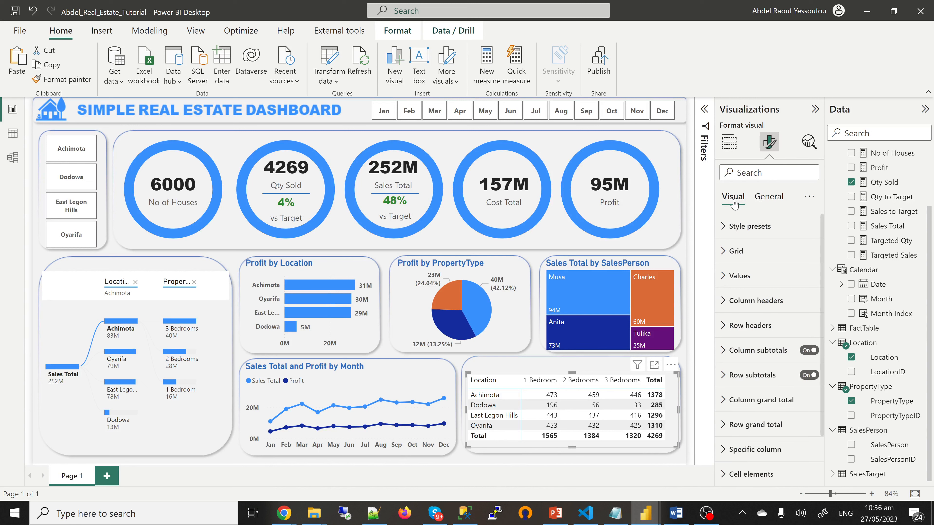
{"action": "left_click", "coordinate": [735, 303]}
{"action": "left_click", "coordinate": [732, 379]}
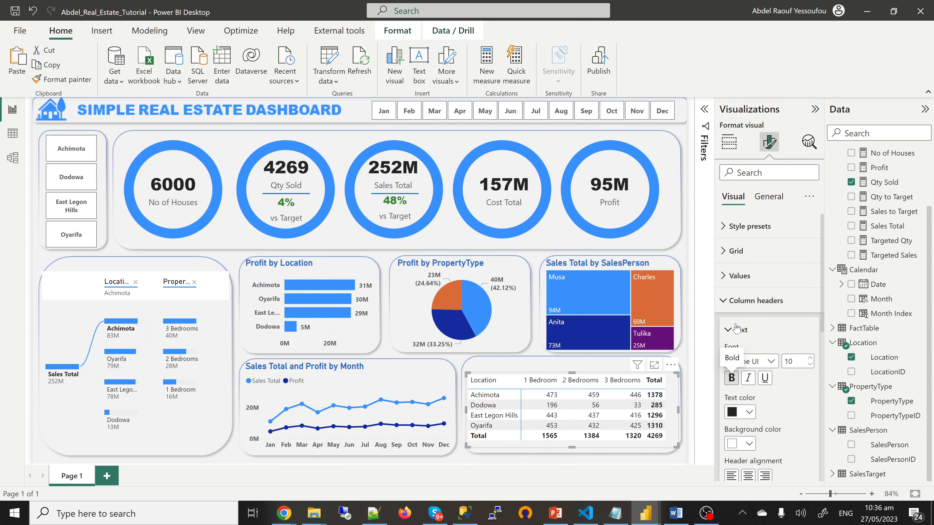
{"action": "left_click", "coordinate": [727, 302]}
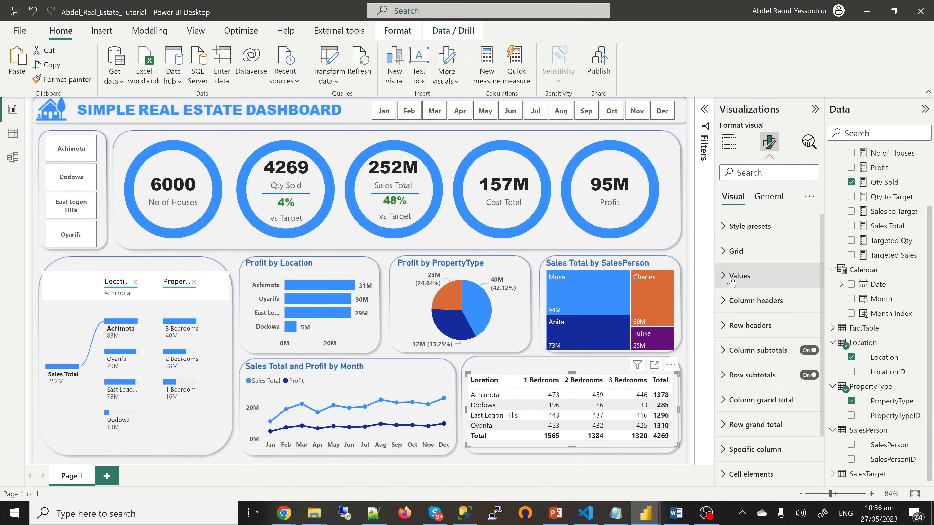
- Make the matrix's row headers bold, and deselect the matrix
{"action": "scroll", "coordinate": [735, 355], "scroll_direction": "down", "scroll_amount": 1}
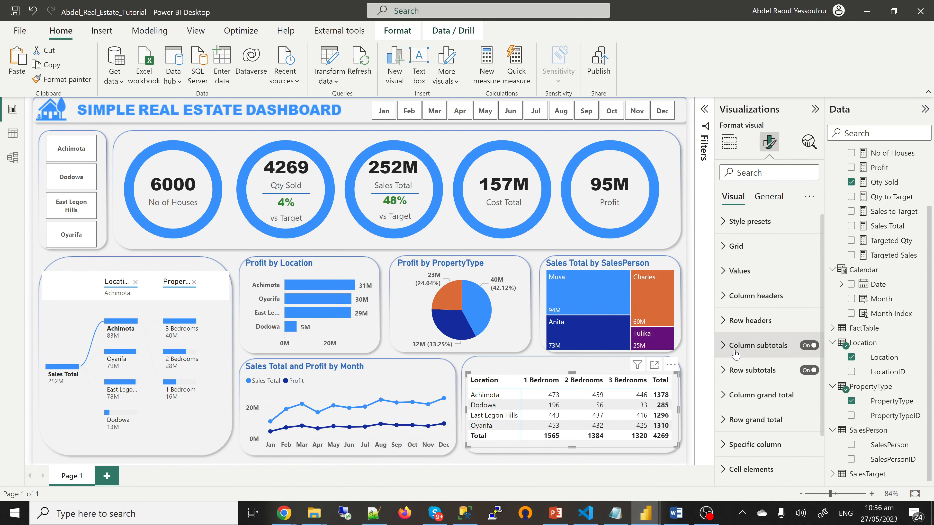
{"action": "scroll", "coordinate": [736, 354], "scroll_direction": "down", "scroll_amount": 2}
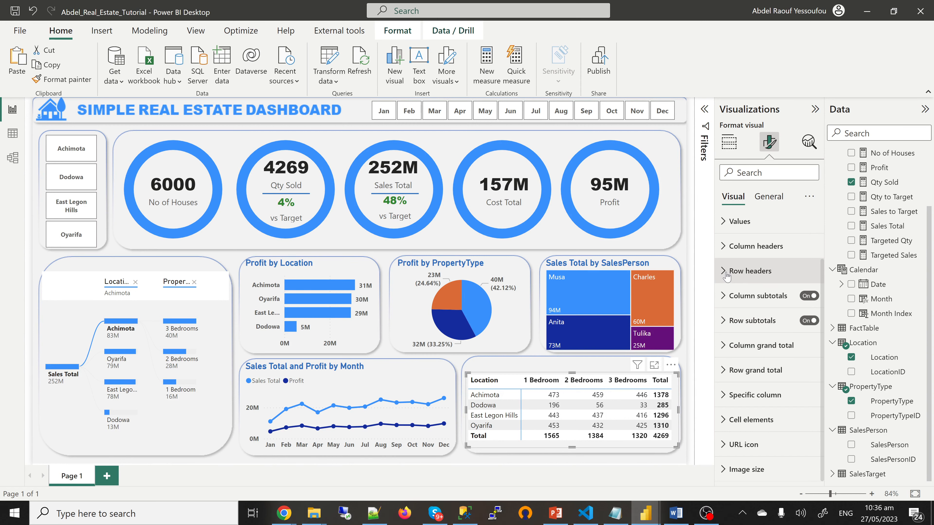
{"action": "left_click", "coordinate": [726, 274]}
{"action": "left_click", "coordinate": [731, 349]}
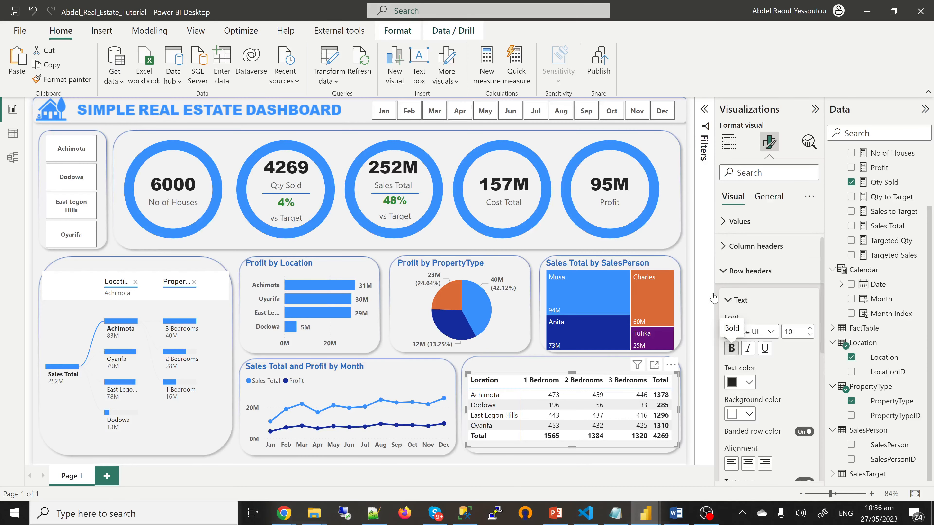
{"action": "left_click", "coordinate": [725, 274]}
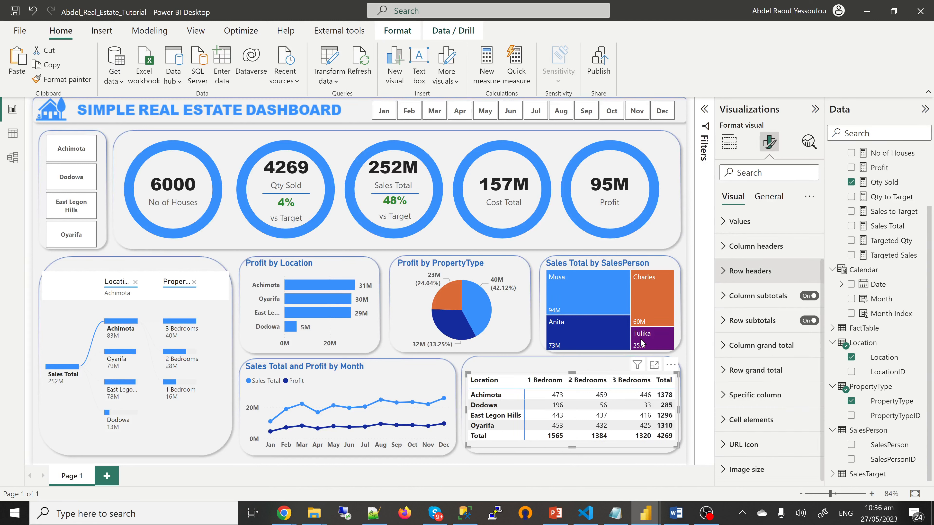
{"action": "left_click", "coordinate": [545, 366]}
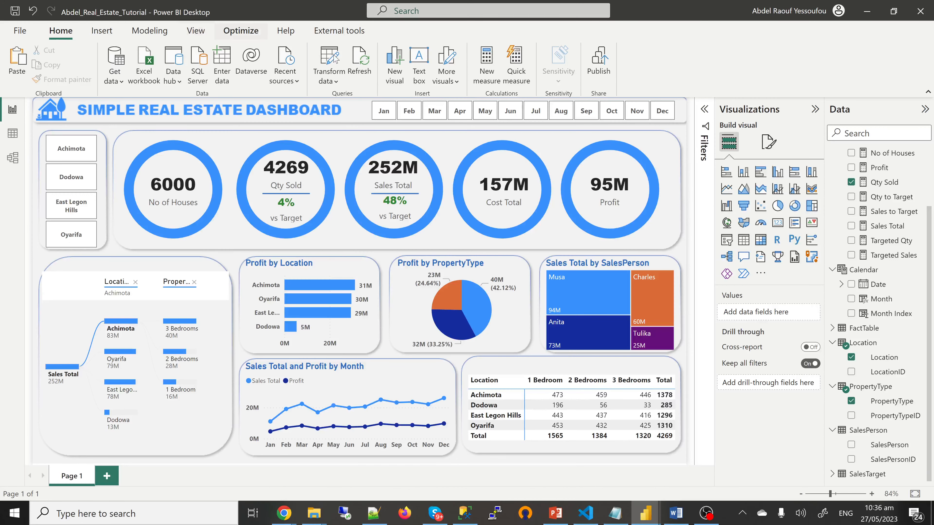
- Add a text box to the report page that reads "Summary"
{"action": "left_click", "coordinate": [419, 65]}
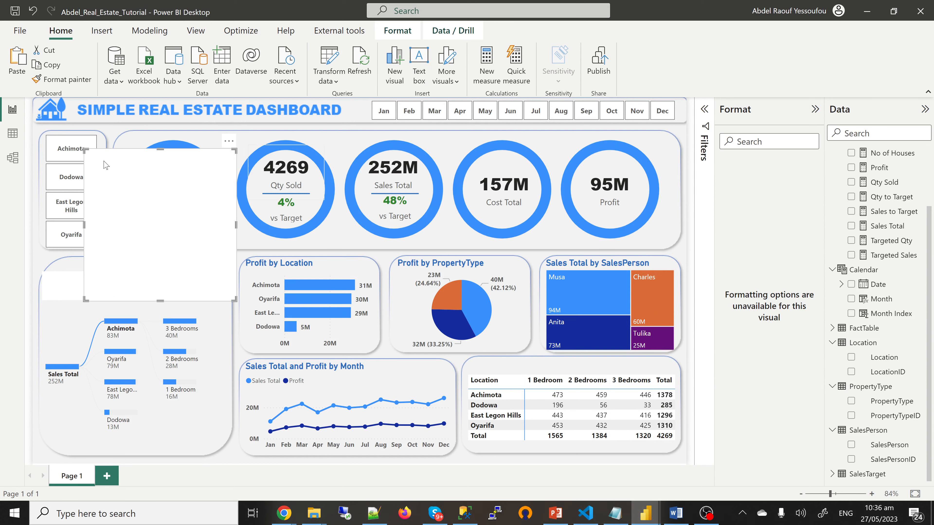
{"action": "left_click", "coordinate": [103, 160]}
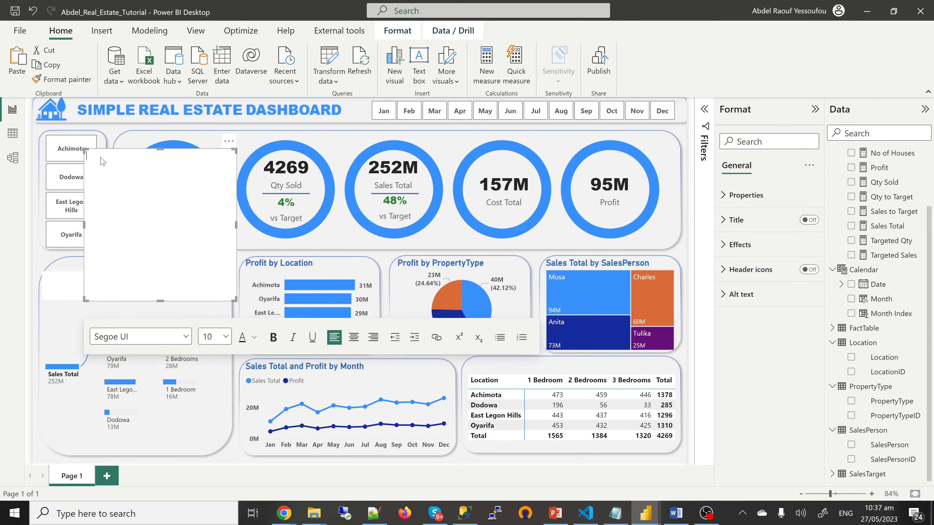
{"action": "type", "text": "Summary"}
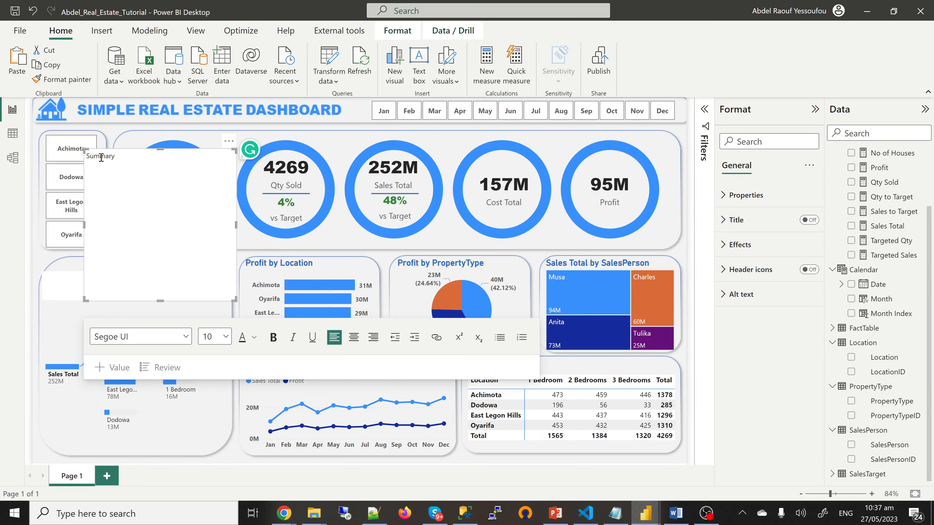
- Format the Summary text as bold, size 12, in the same darker blue as the chart titles
{"action": "double_click", "coordinate": [102, 157]}
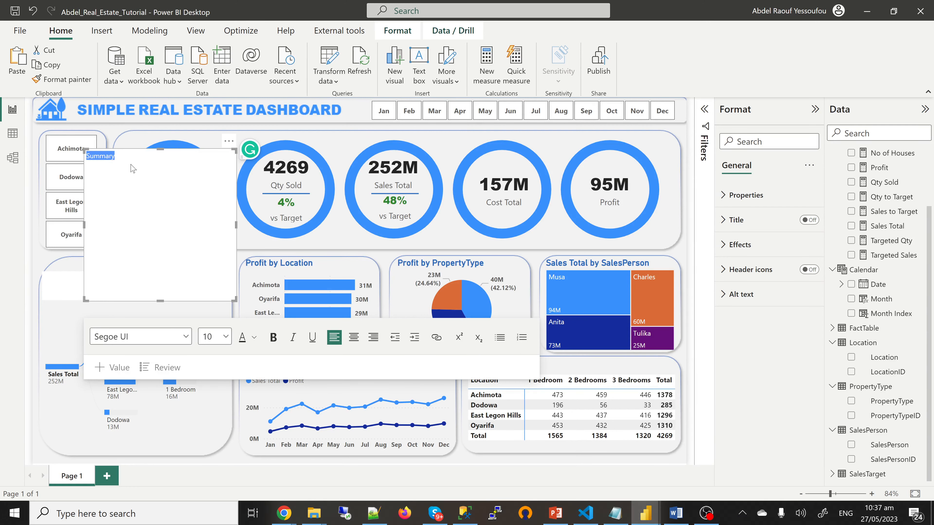
{"action": "left_click", "coordinate": [273, 337]}
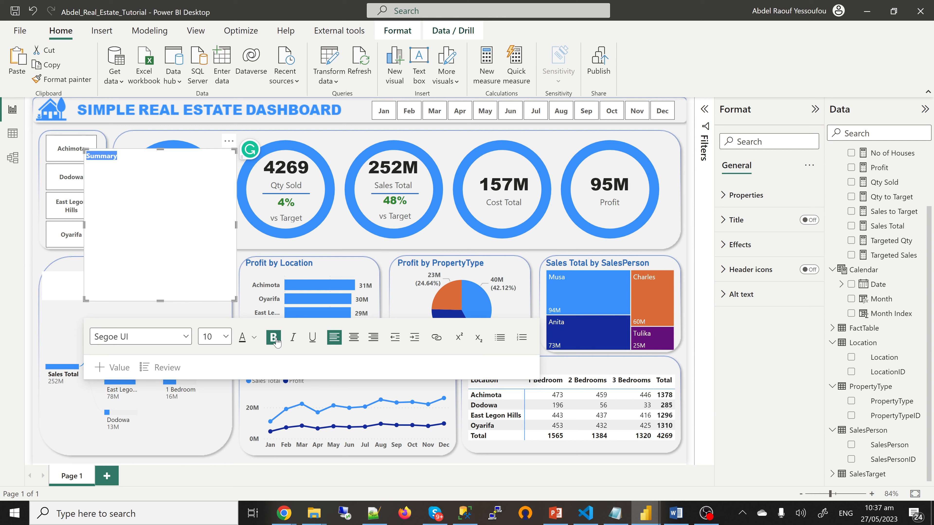
{"action": "left_click", "coordinate": [253, 340]}
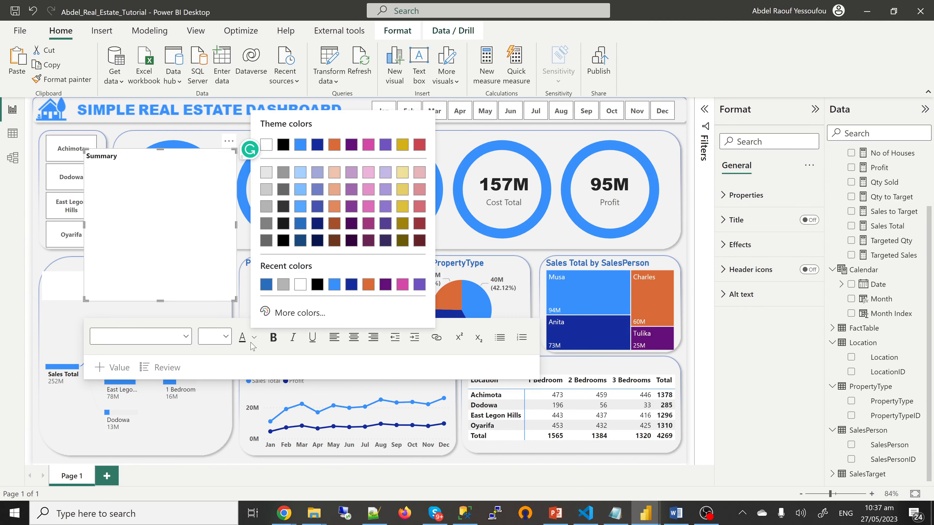
{"action": "left_click", "coordinate": [267, 285]}
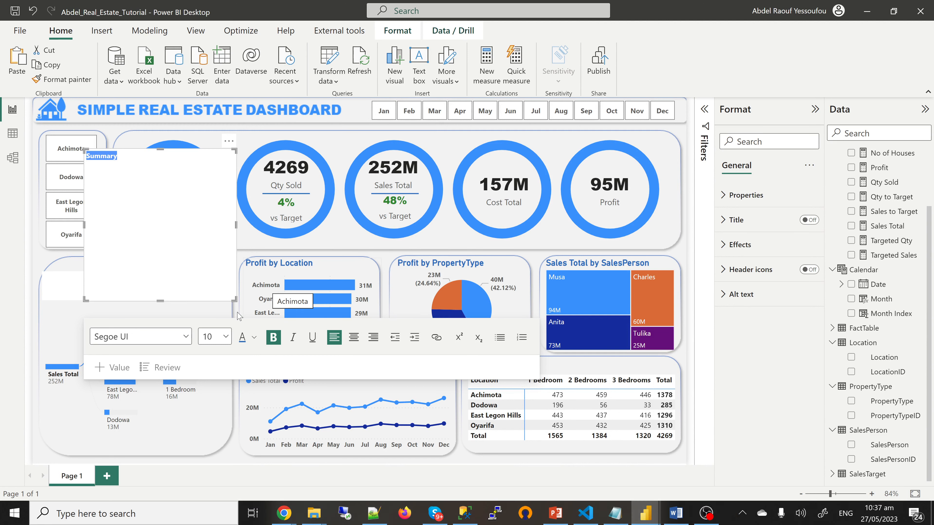
{"action": "left_click", "coordinate": [226, 338]}
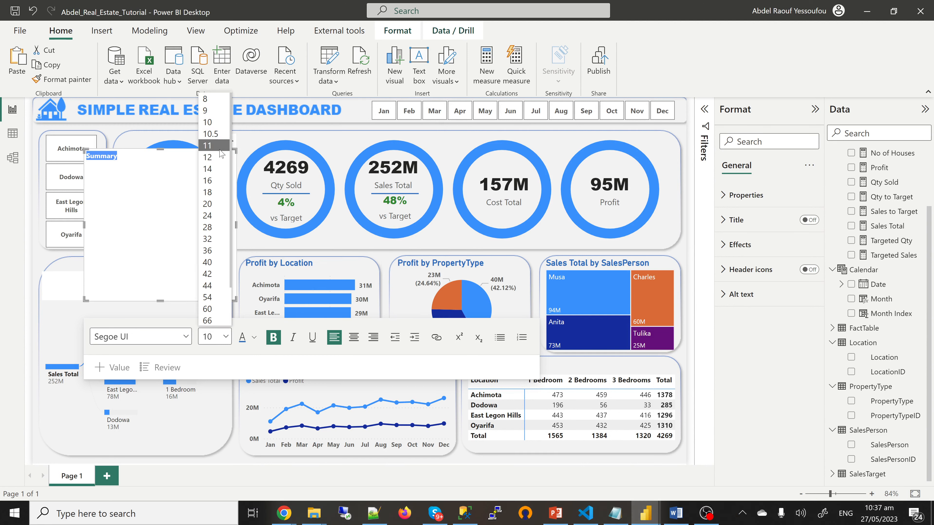
{"action": "left_click", "coordinate": [219, 147]}
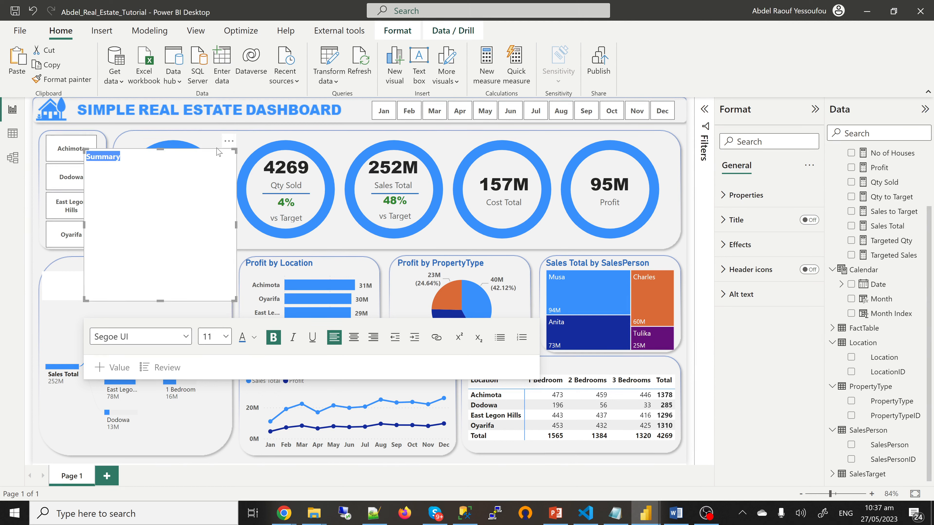
{"action": "left_click", "coordinate": [225, 337]}
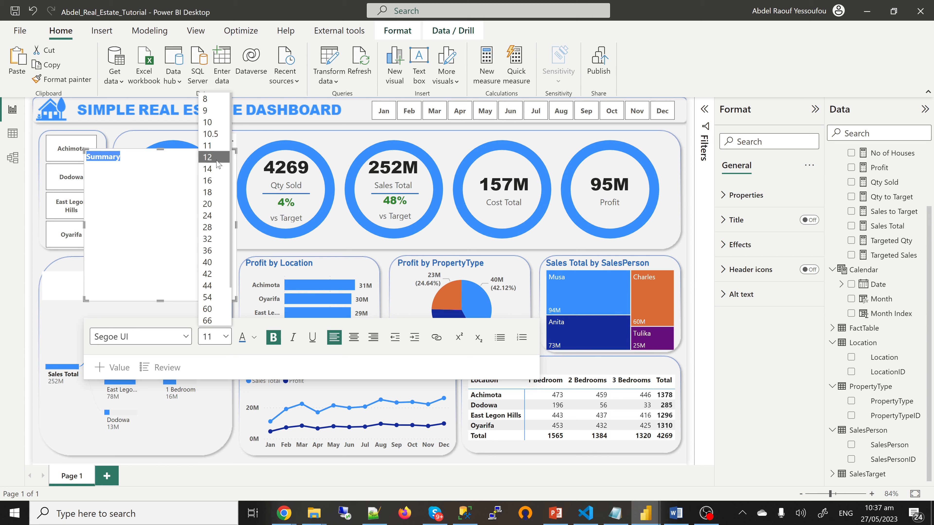
{"action": "left_click", "coordinate": [218, 157]}
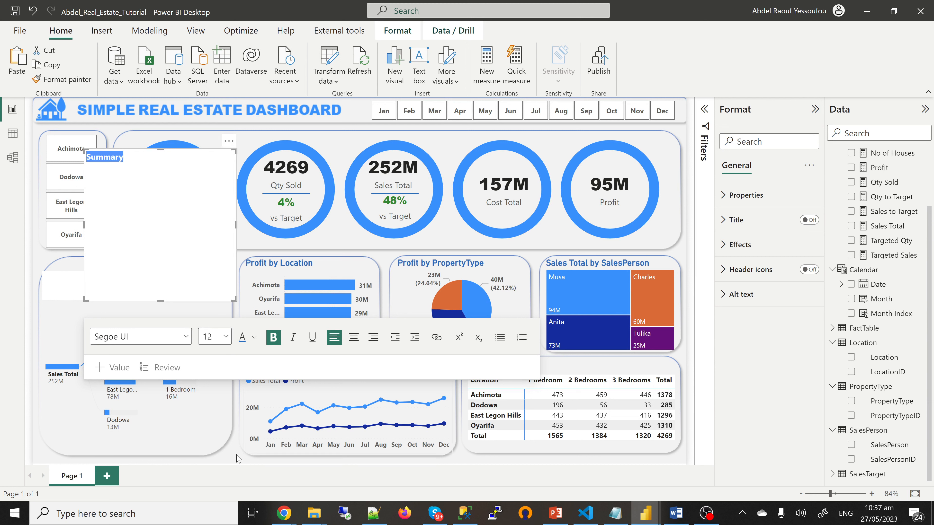
- Shrink the text box to a small frame around the Summary text and turn off its background
{"action": "left_click", "coordinate": [235, 302]}
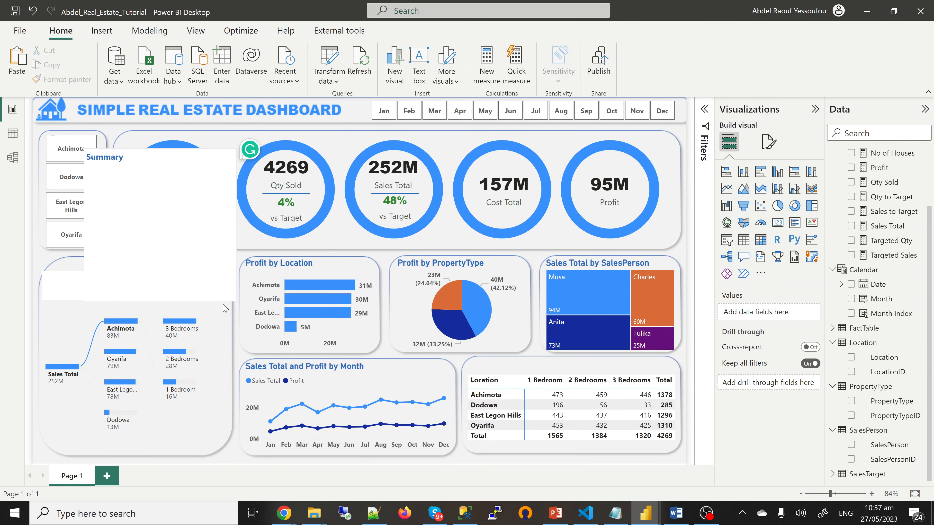
{"action": "left_click", "coordinate": [164, 296]}
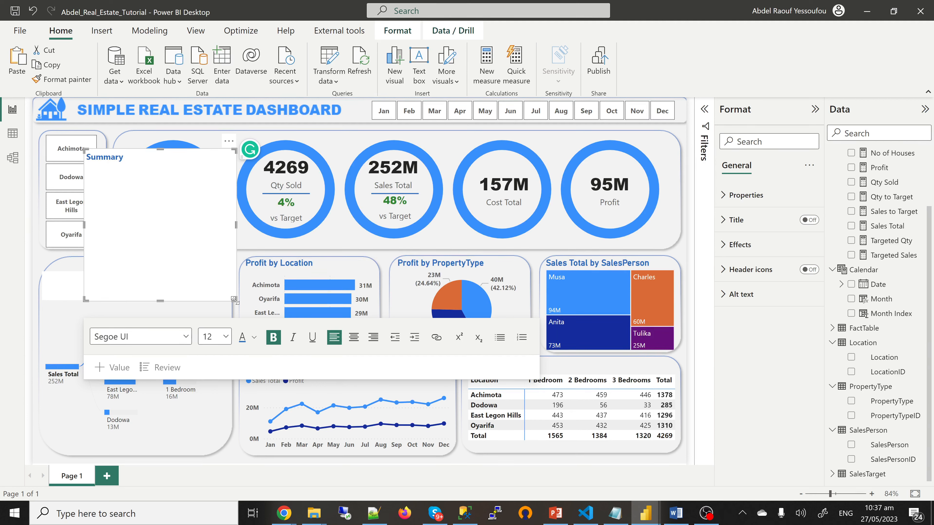
{"action": "left_click_drag", "start_coordinate": [235, 299], "coordinate": [169, 165]}
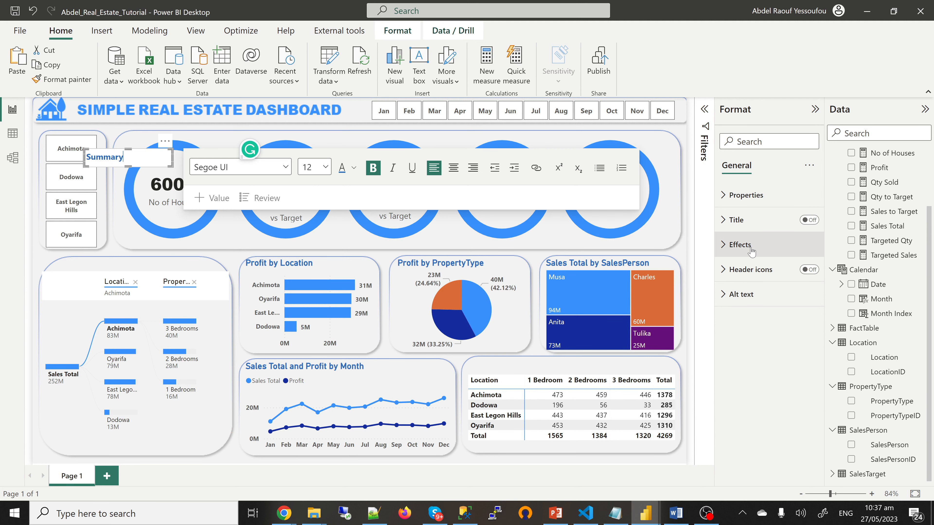
{"action": "left_click", "coordinate": [740, 245]}
{"action": "left_click", "coordinate": [804, 274]}
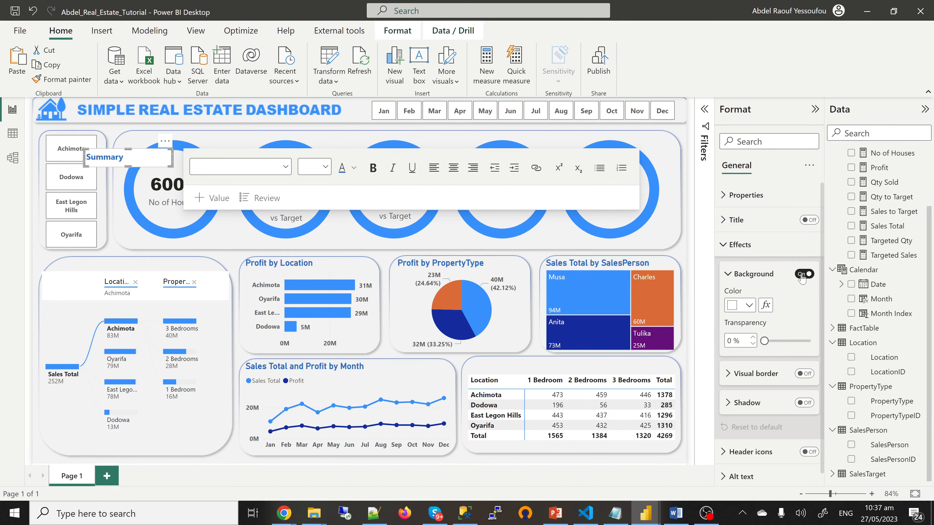
- Turn off the Summary text box's background and position it as the heading just above the matrix in the summary card
{"action": "left_click", "coordinate": [803, 278]}
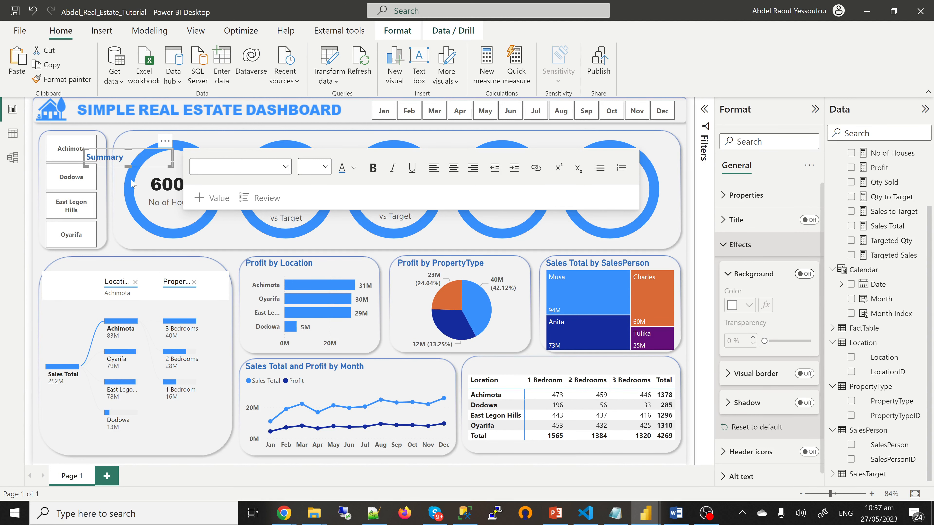
{"action": "left_click", "coordinate": [113, 182]}
{"action": "left_click_drag", "start_coordinate": [114, 181], "coordinate": [491, 375]}
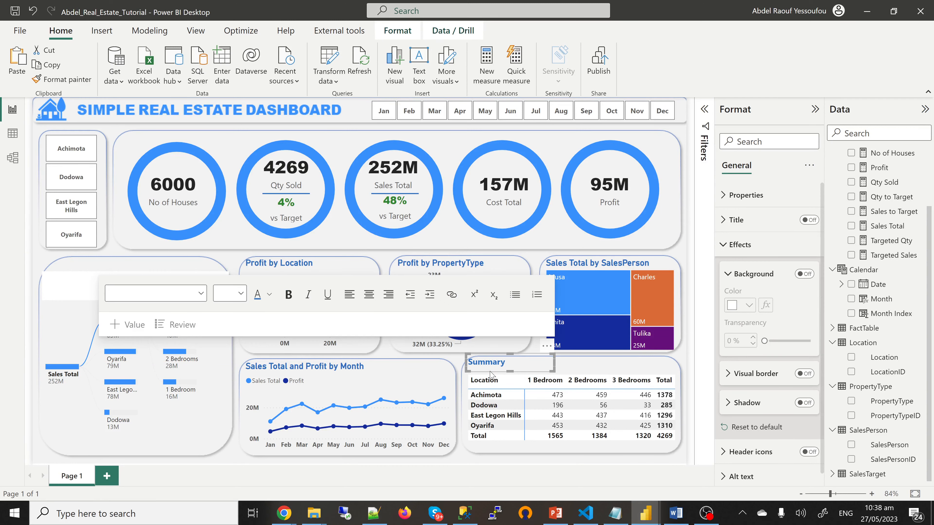
{"action": "key", "text": "Down"}
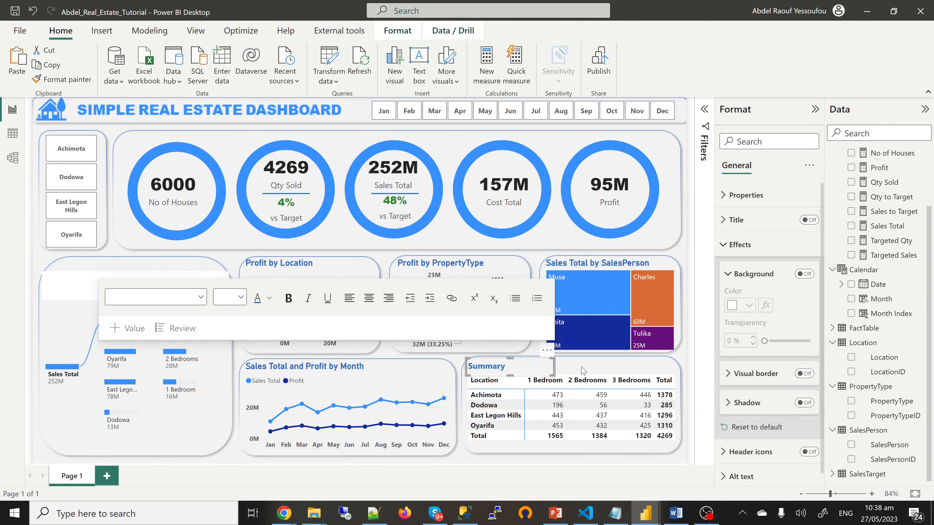
{"action": "left_click", "coordinate": [557, 372]}
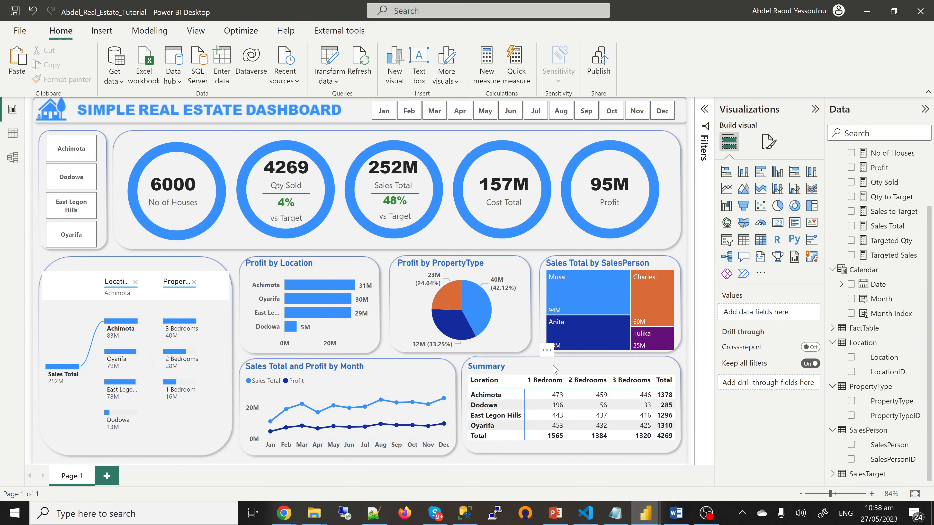
- Duplicate the Summary text box and place the copy at the top of the decomposition tree card
{"action": "left_click", "coordinate": [552, 365]}
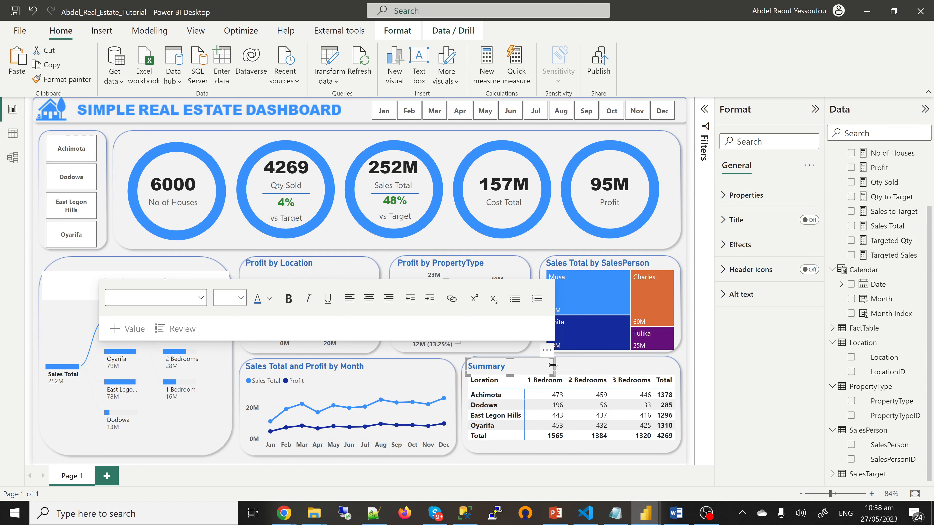
{"action": "key", "text": "Escape"}
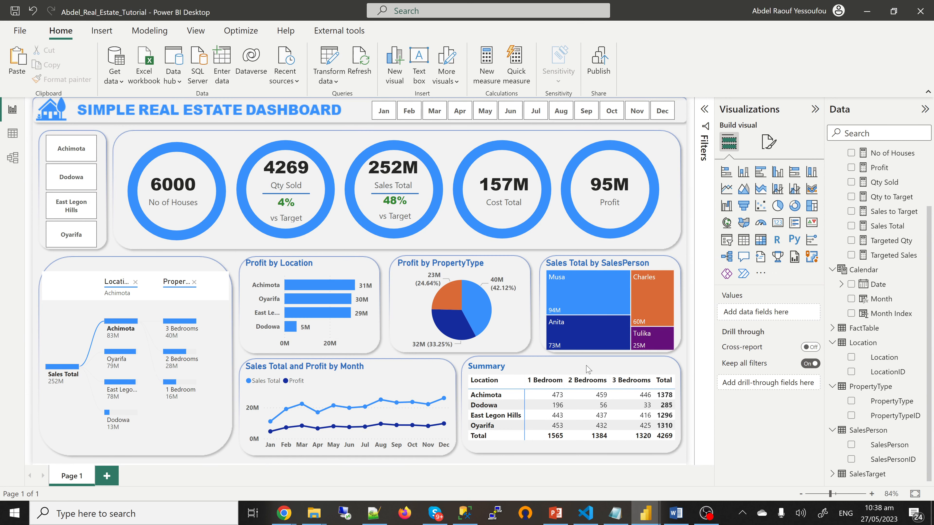
{"action": "left_click", "coordinate": [587, 369]}
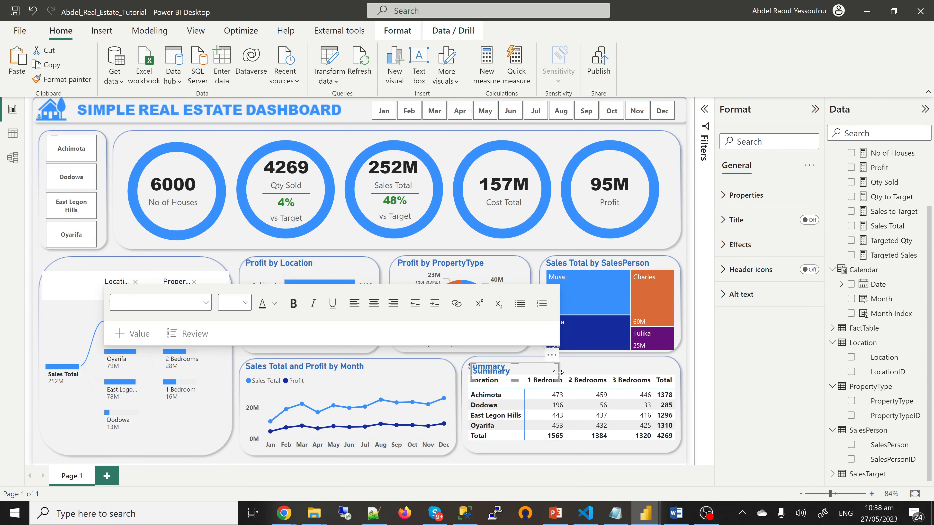
{"action": "key", "text": "Escape"}
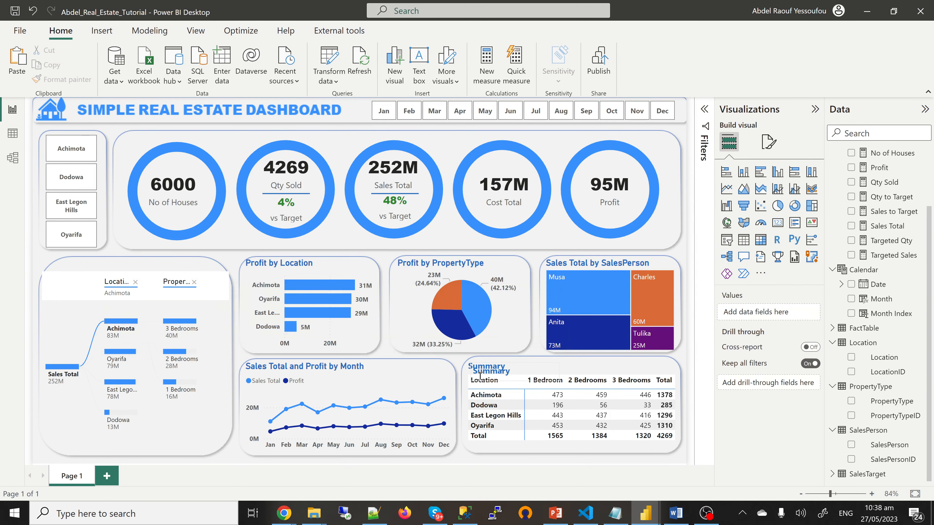
{"action": "left_click_drag", "start_coordinate": [472, 375], "coordinate": [58, 271]}
- Widen the copied text box across the decomposition tree card and change its text to "Sales by Location & Property Types"
{"action": "left_click", "coordinate": [109, 266]}
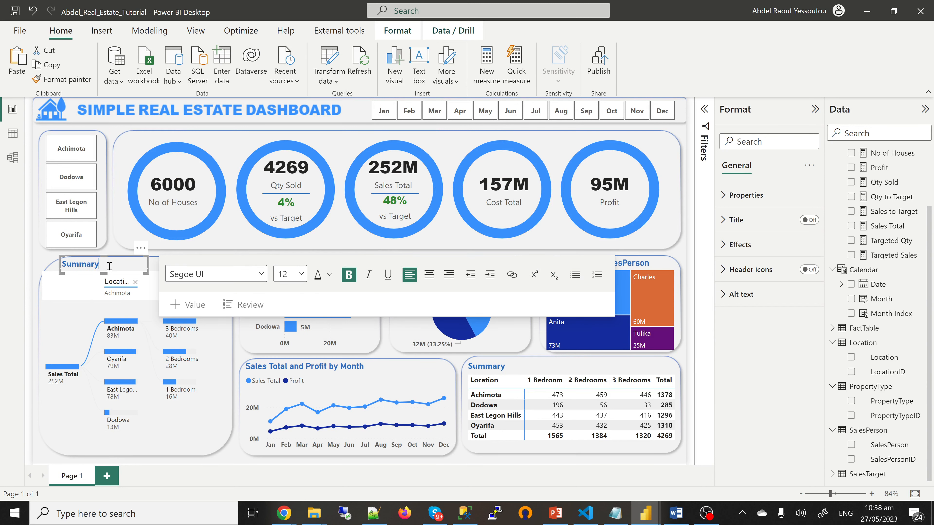
{"action": "left_click_drag", "start_coordinate": [148, 265], "coordinate": [224, 270]}
{"action": "left_click", "coordinate": [108, 265]}
{"action": "left_click_drag", "start_coordinate": [108, 265], "coordinate": [64, 268]}
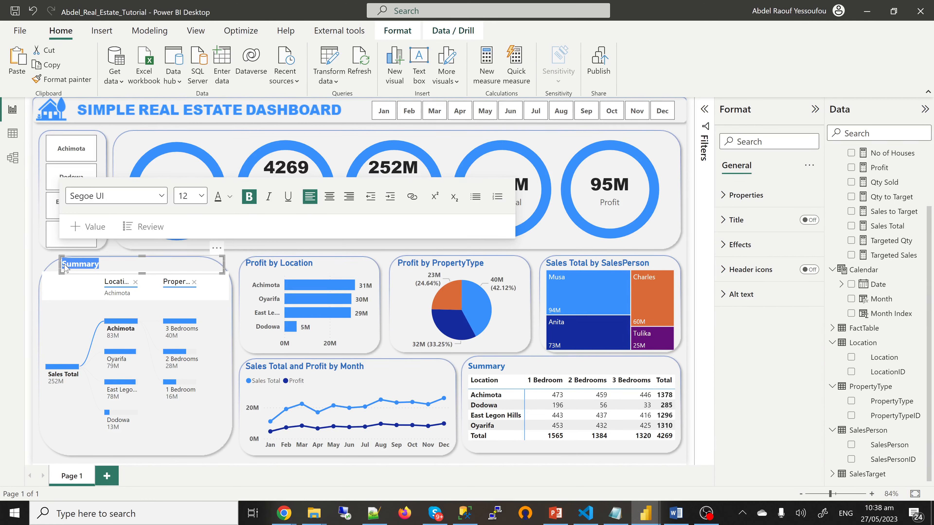
{"action": "type", "text": "Sales by Locati"}
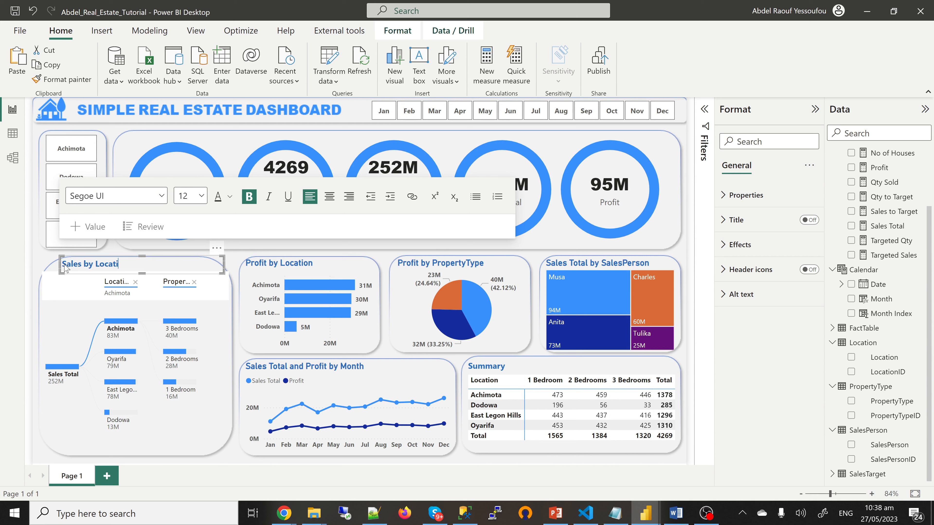
{"action": "type", "text": "on & Property Types"}
{"action": "left_click", "coordinate": [502, 239]}
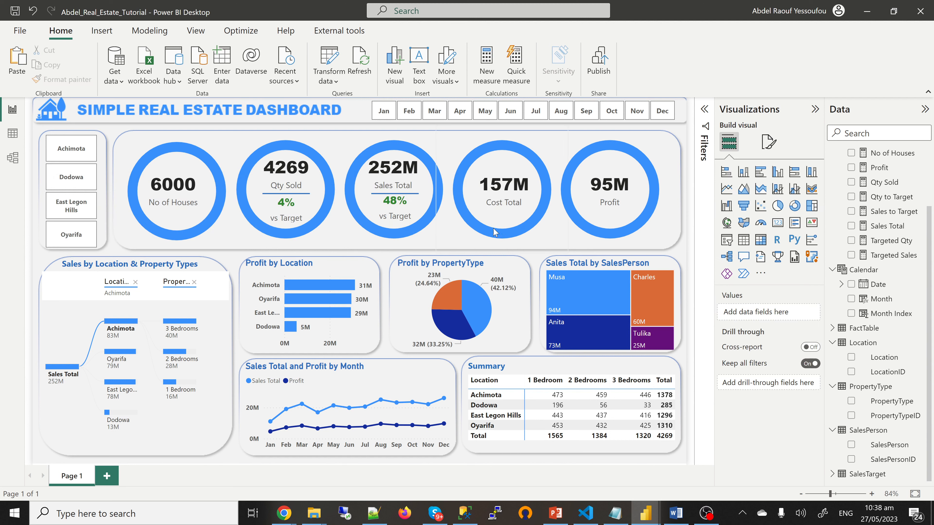
- Filter the page to Jan and set the month slicer's interaction with the Sales Total and Profit by Month line chart to None
{"action": "left_click", "coordinate": [384, 117]}
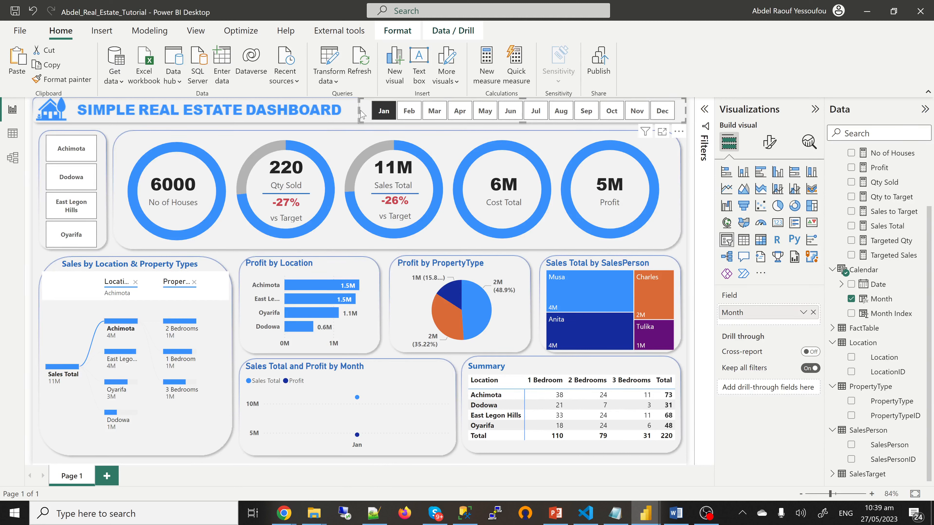
{"action": "left_click", "coordinate": [394, 37]}
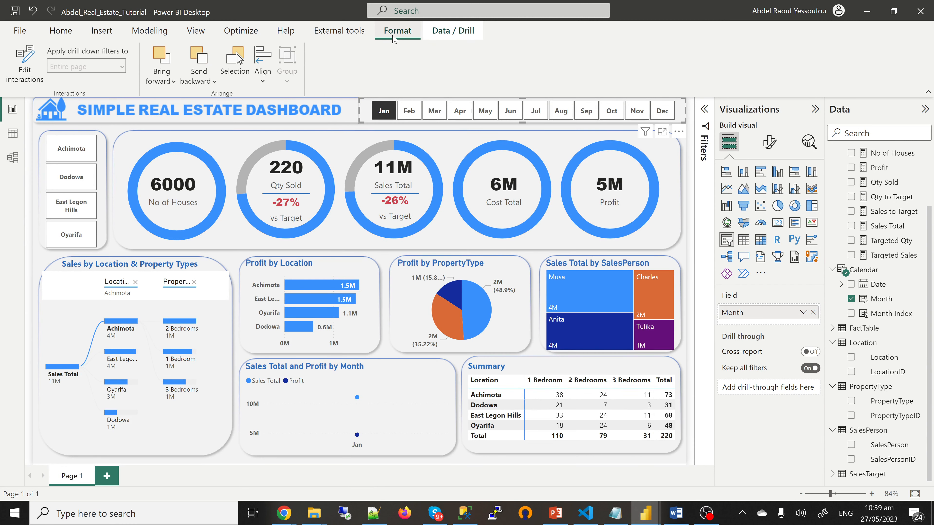
{"action": "left_click", "coordinate": [26, 70]}
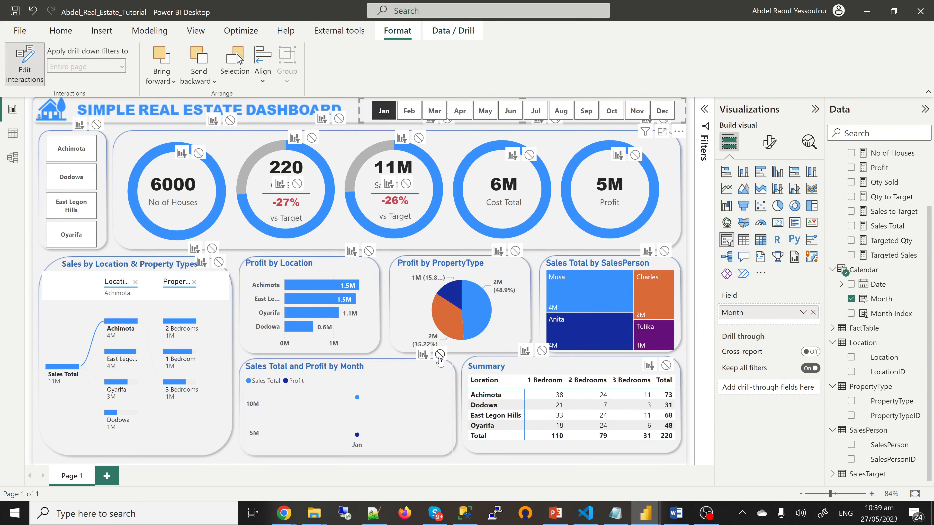
{"action": "left_click", "coordinate": [439, 356]}
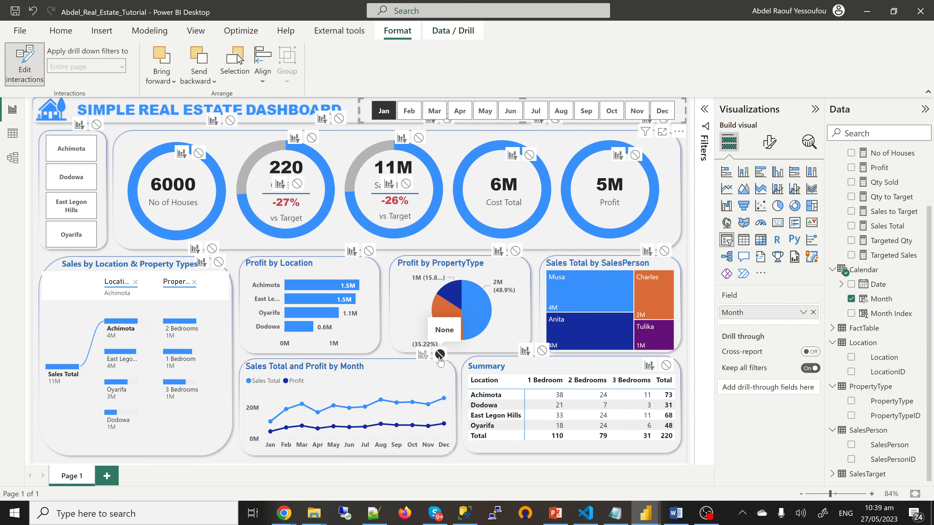
{"action": "left_click", "coordinate": [391, 116]}
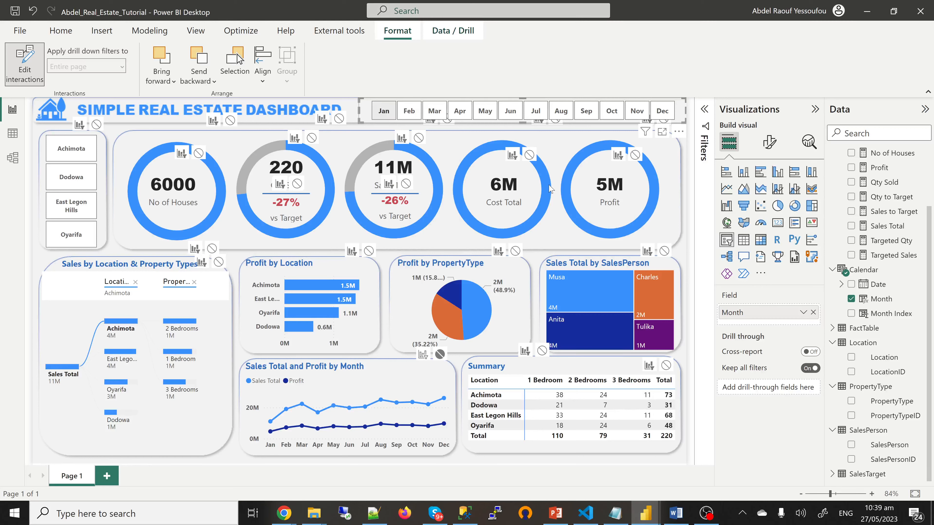
{"action": "left_click", "coordinate": [12, 69]}
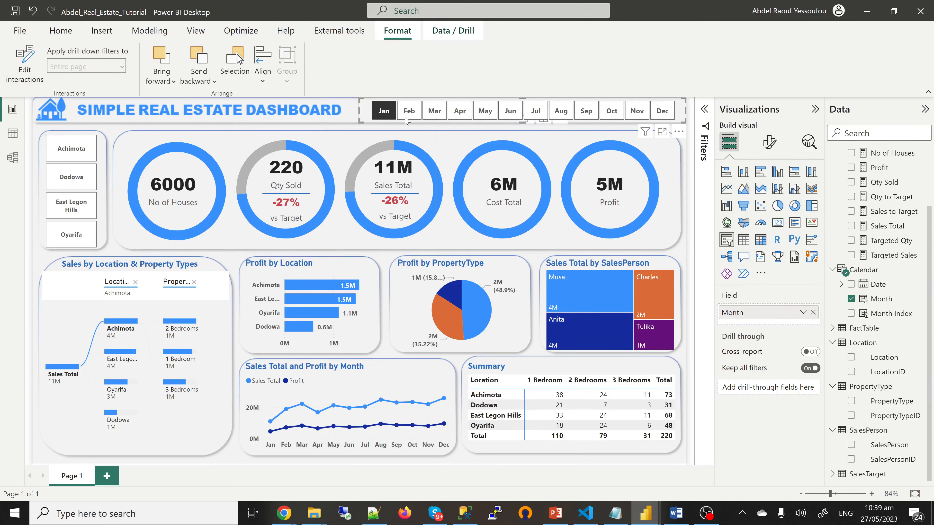